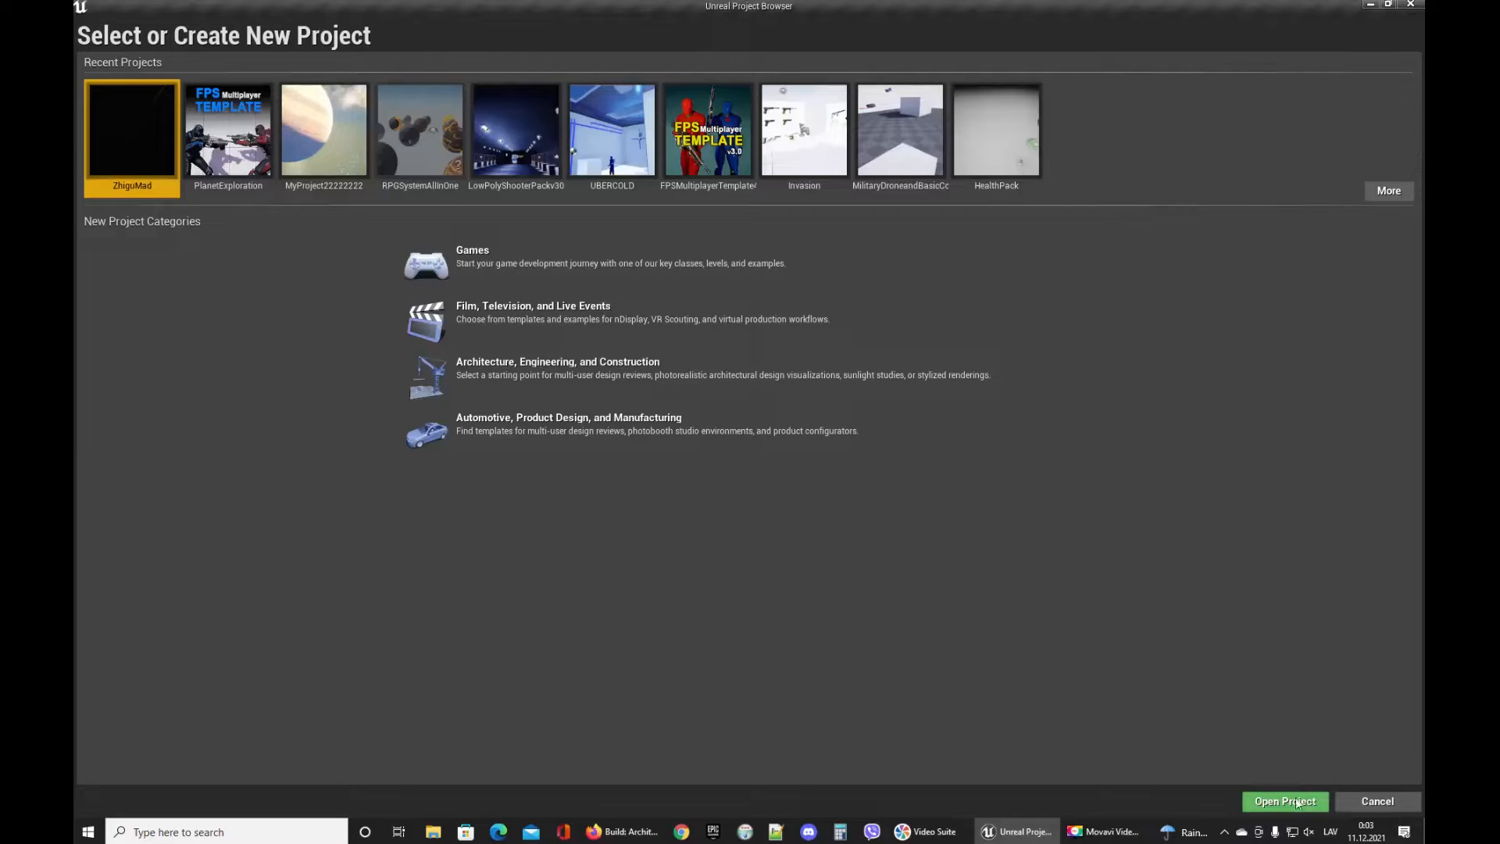
Start a new Games project using the Third Person template.
{"action": "left_click", "coordinate": [497, 254]}
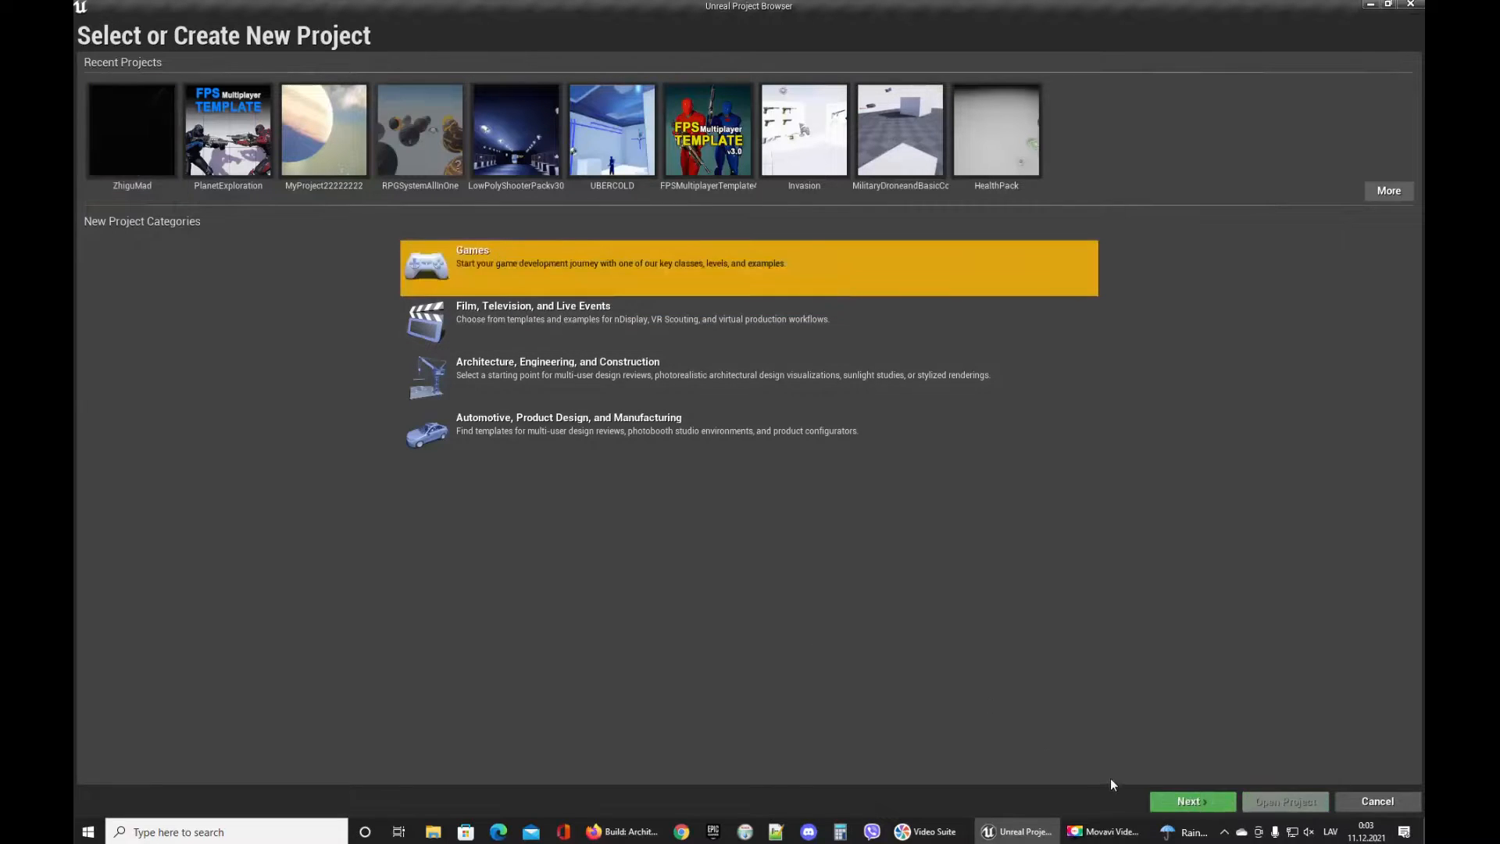
{"action": "left_click", "coordinate": [1184, 804]}
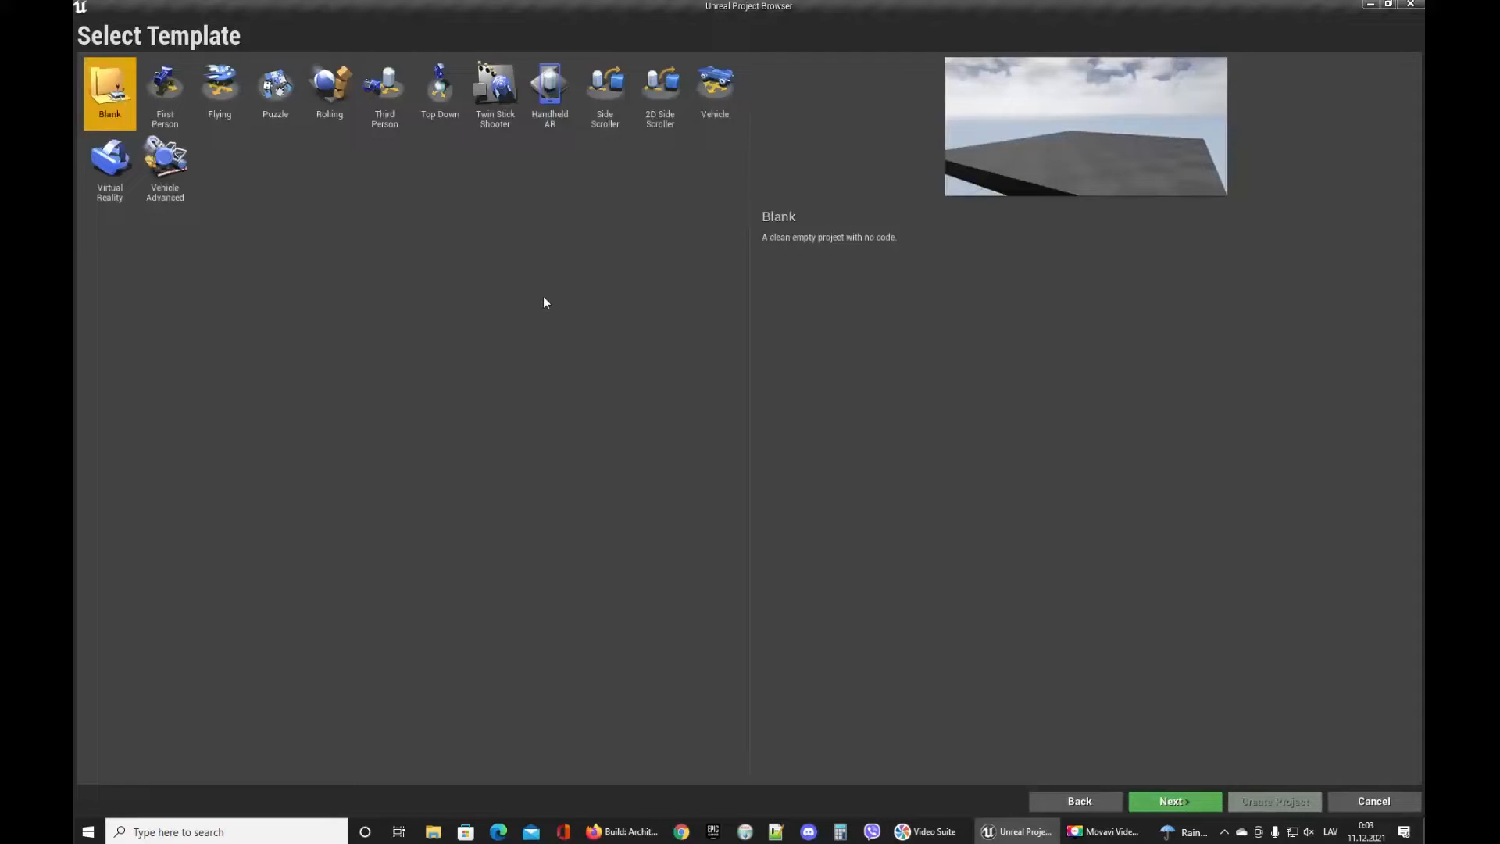
{"action": "left_click", "coordinate": [384, 92]}
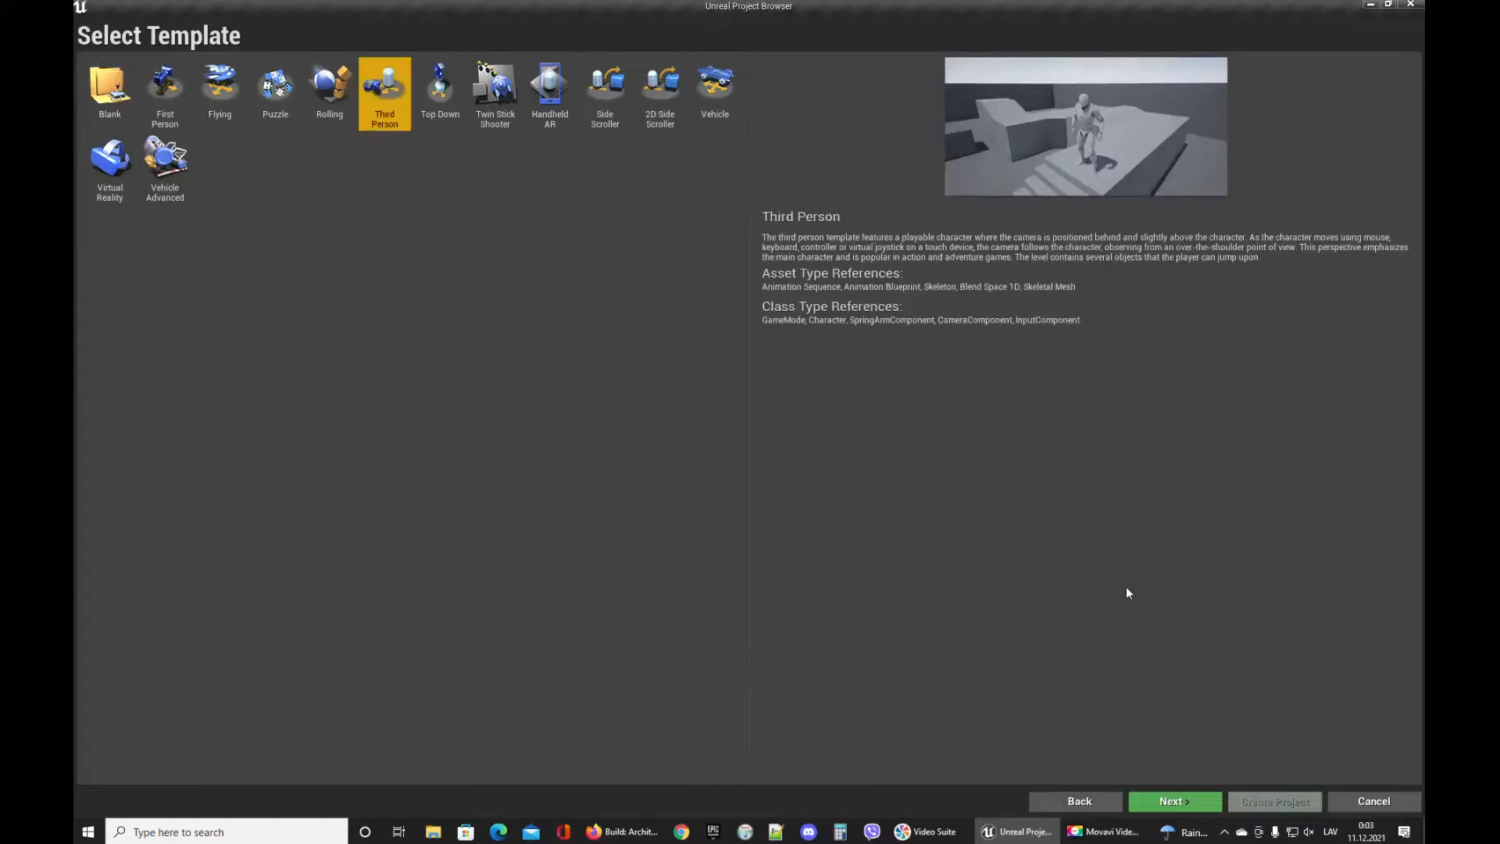
{"action": "left_click", "coordinate": [1176, 802]}
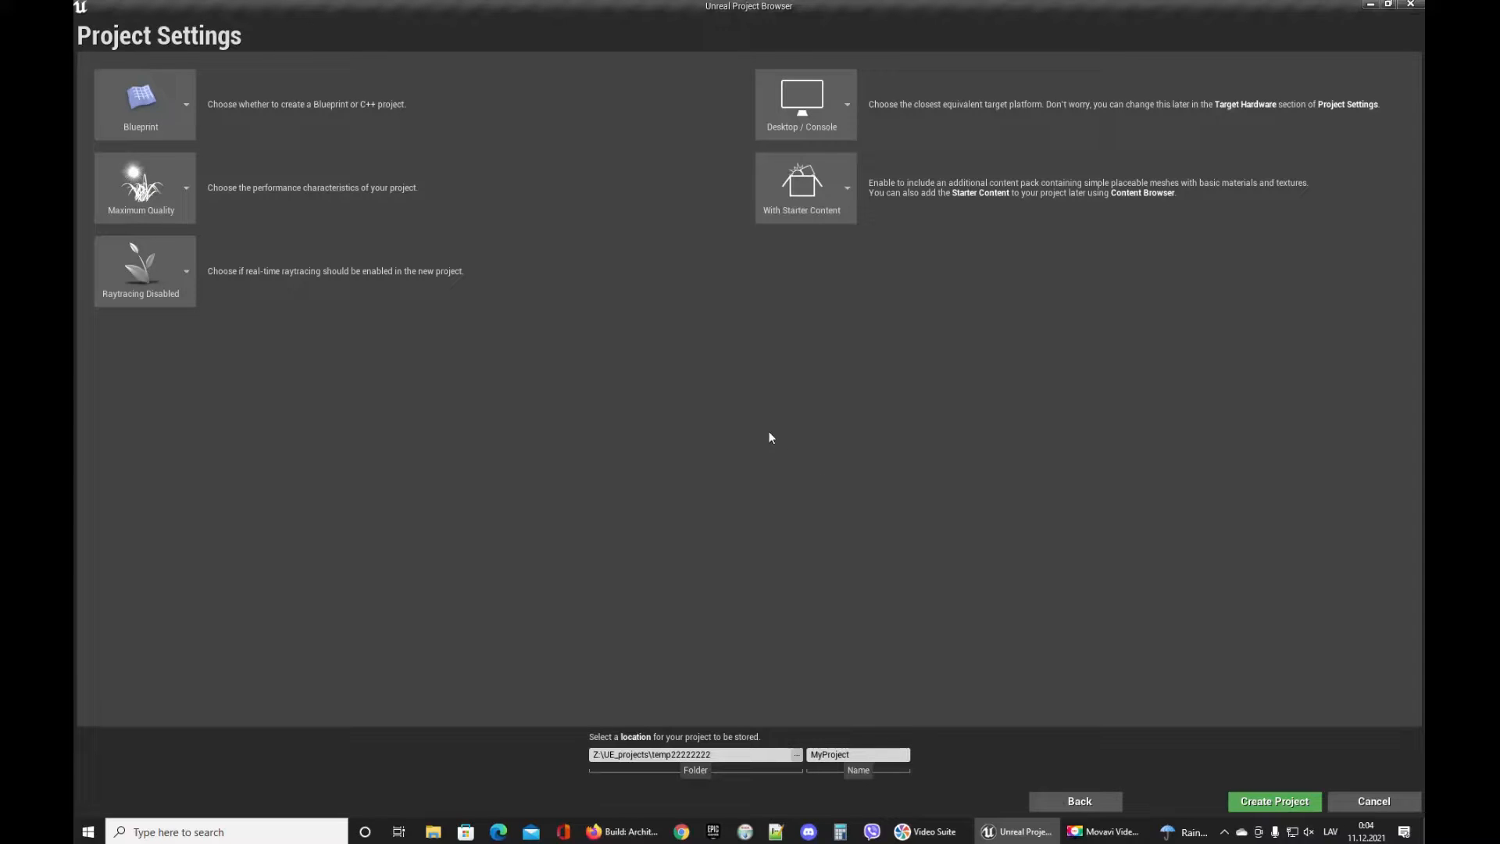
{"action": "left_click", "coordinate": [824, 754]}
{"action": "key", "text": "BackSpace"}
{"action": "left_click", "coordinate": [1247, 804]}
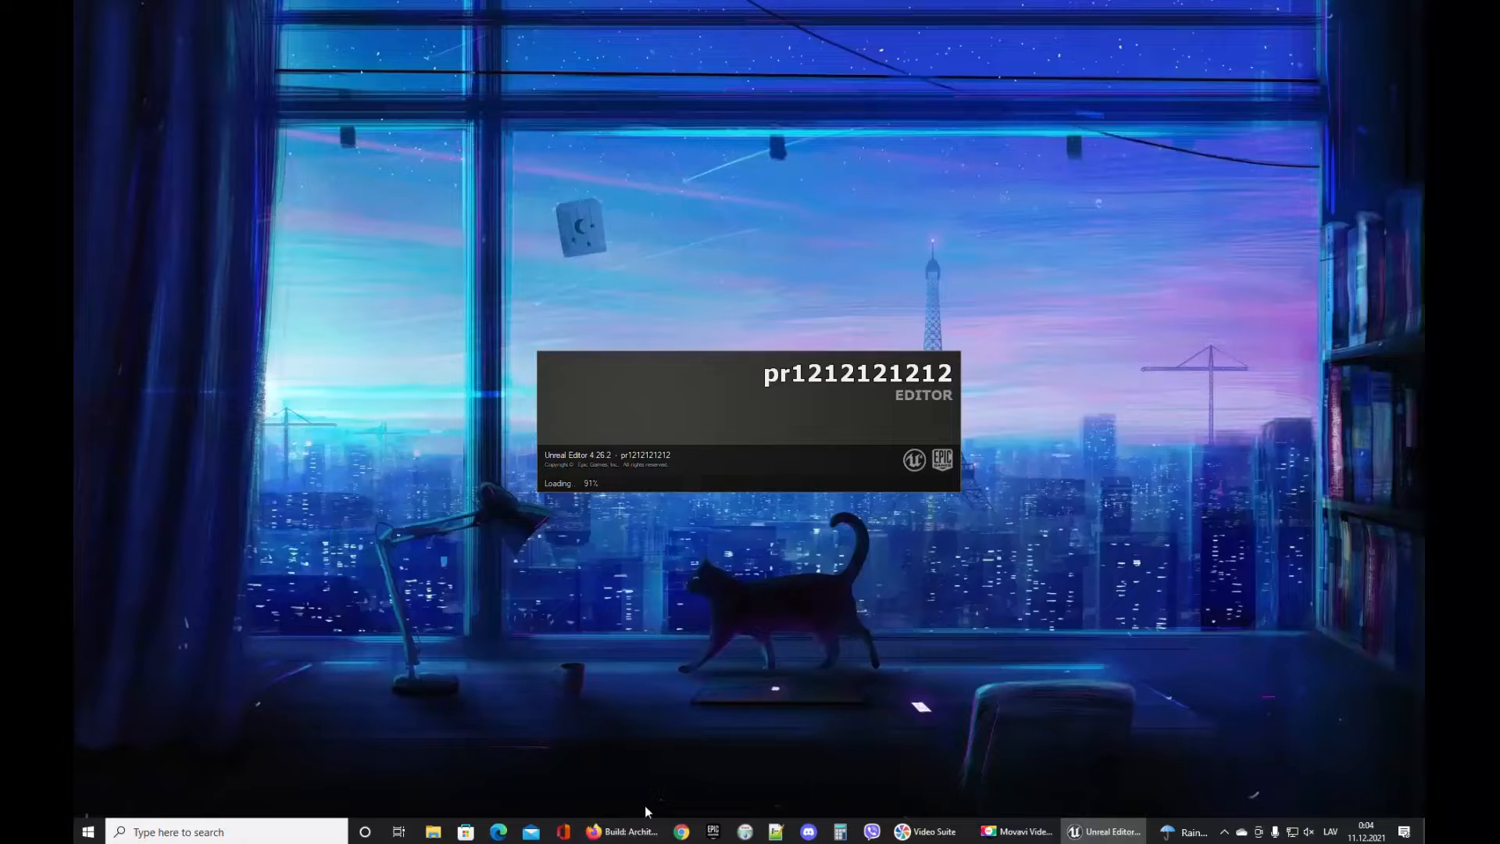
Open the Unreal Engine Marketplace in the web browser.
{"action": "left_click", "coordinate": [623, 831]}
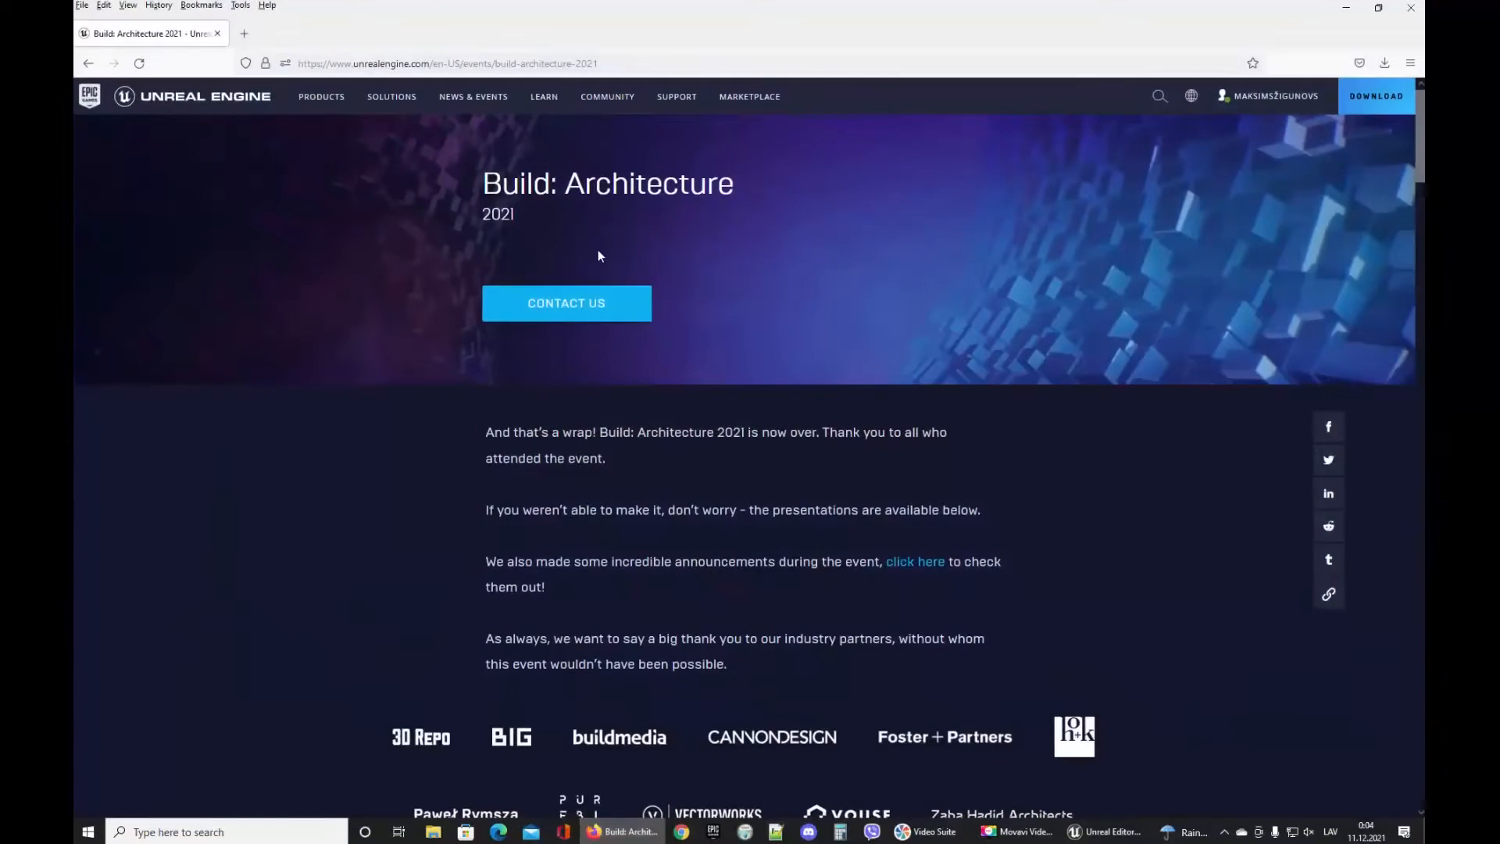
{"action": "mouse_move", "coordinate": [750, 96]}
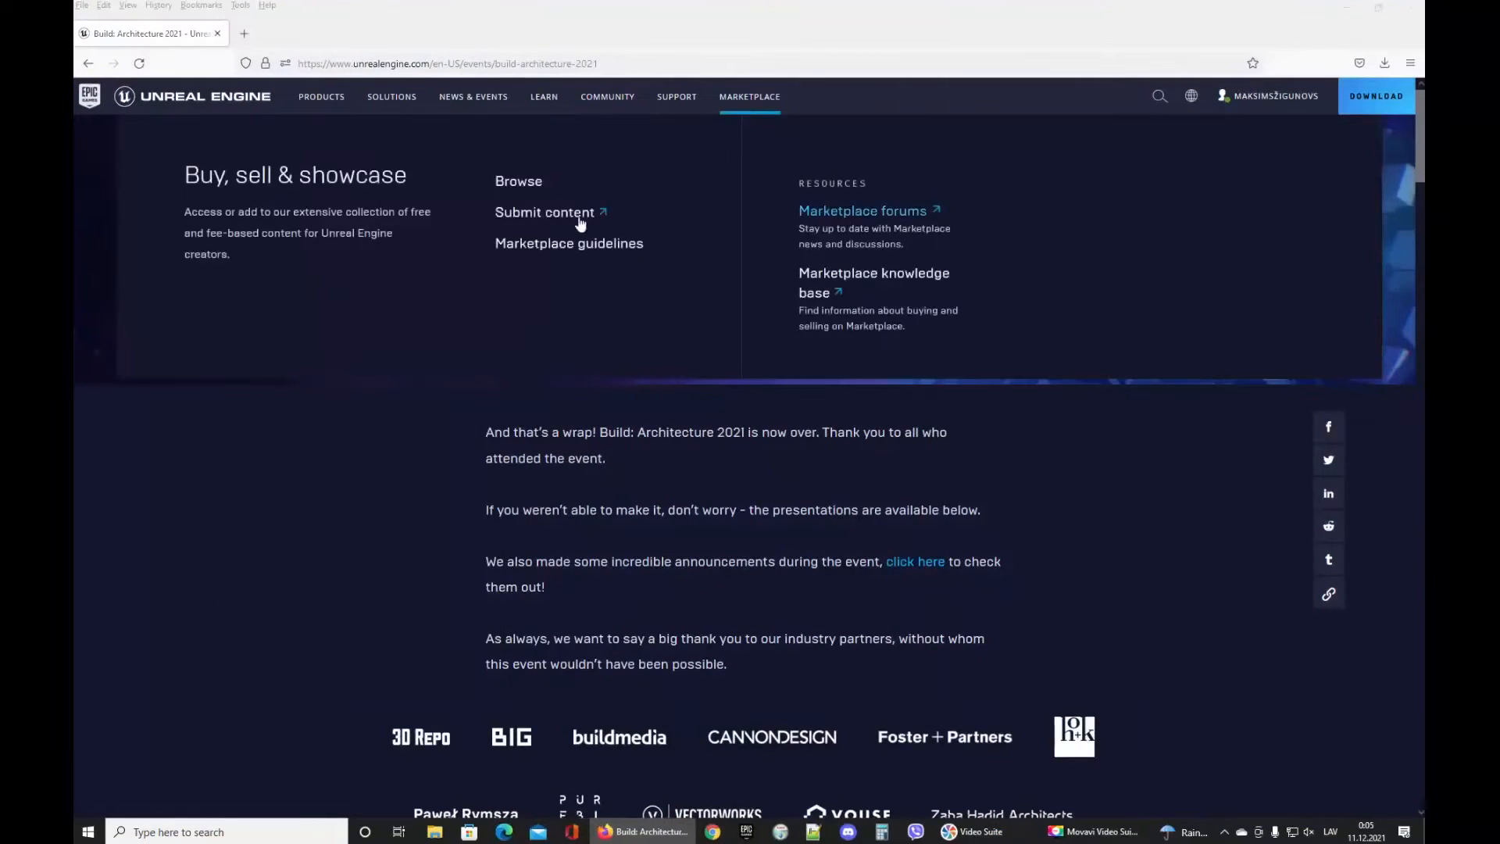
{"action": "left_click", "coordinate": [519, 180]}
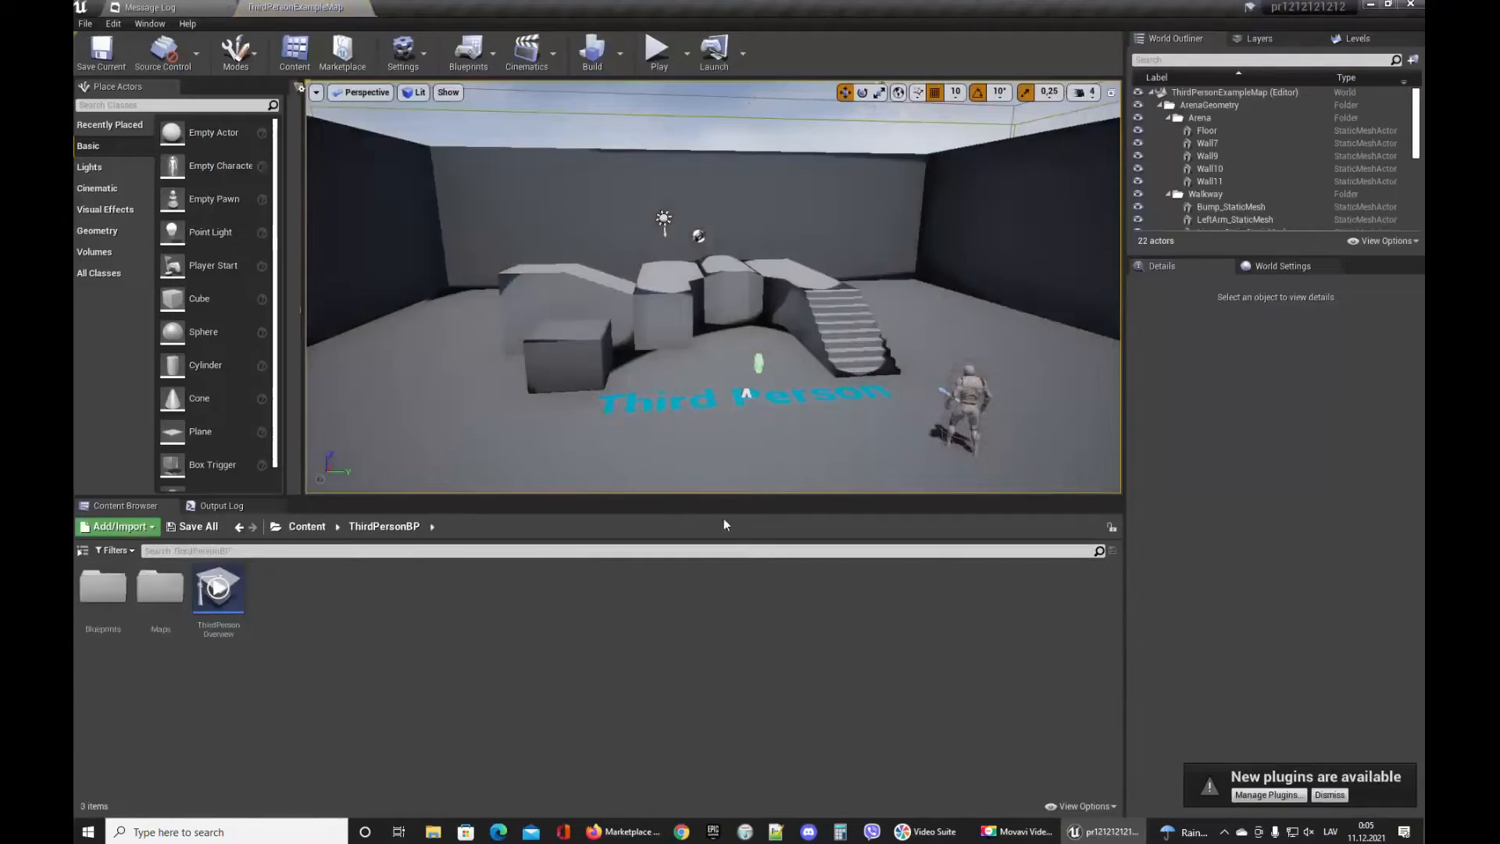
{"action": "left_click", "coordinate": [623, 831]}
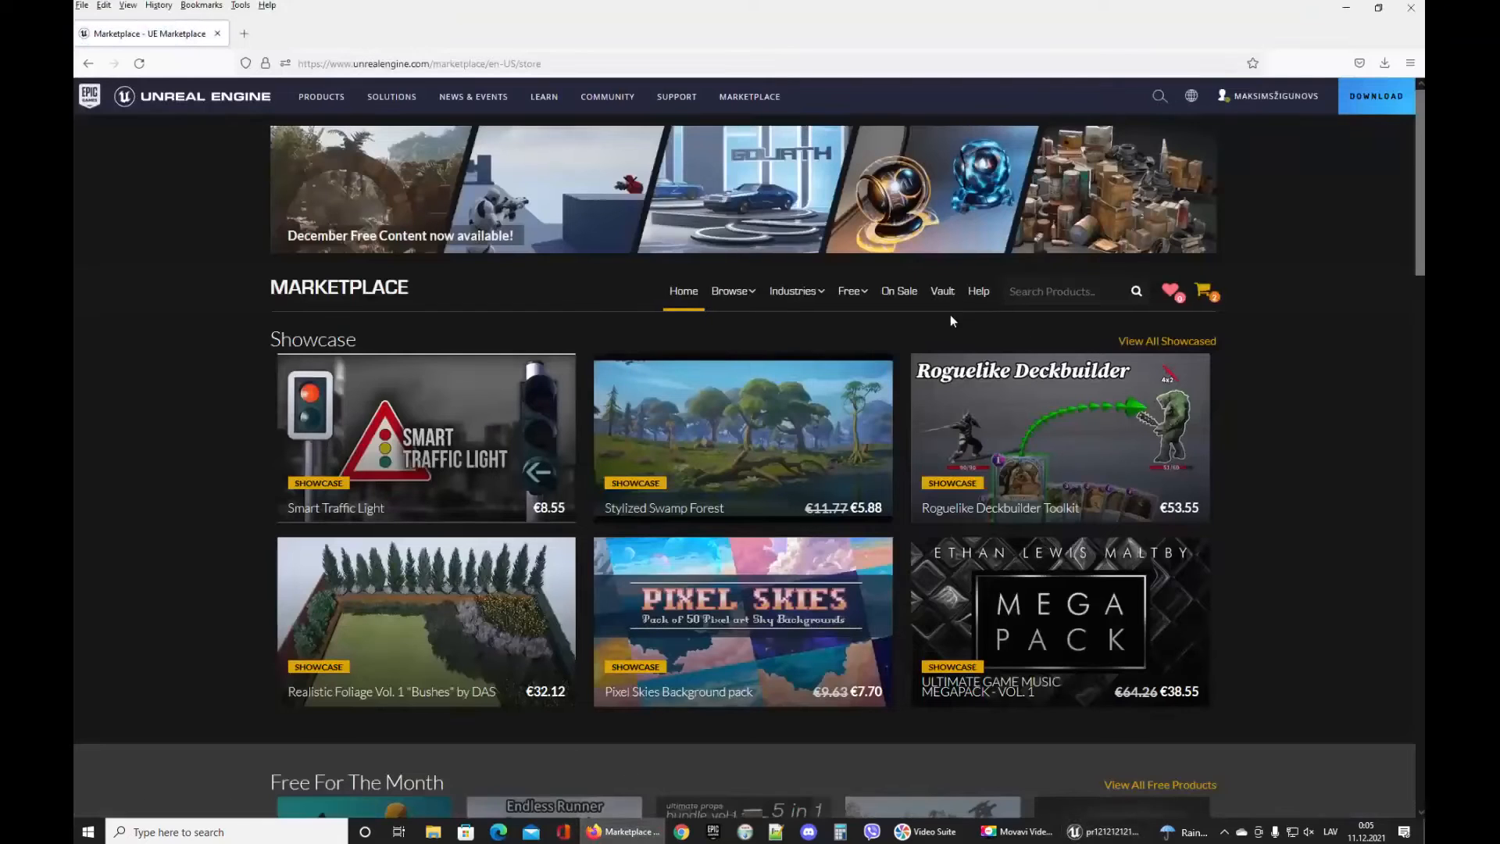
{"action": "left_click", "coordinate": [1027, 295]}
Switch to the Epic Games Launcher library and search the vault for infi.
{"action": "left_click", "coordinate": [714, 831]}
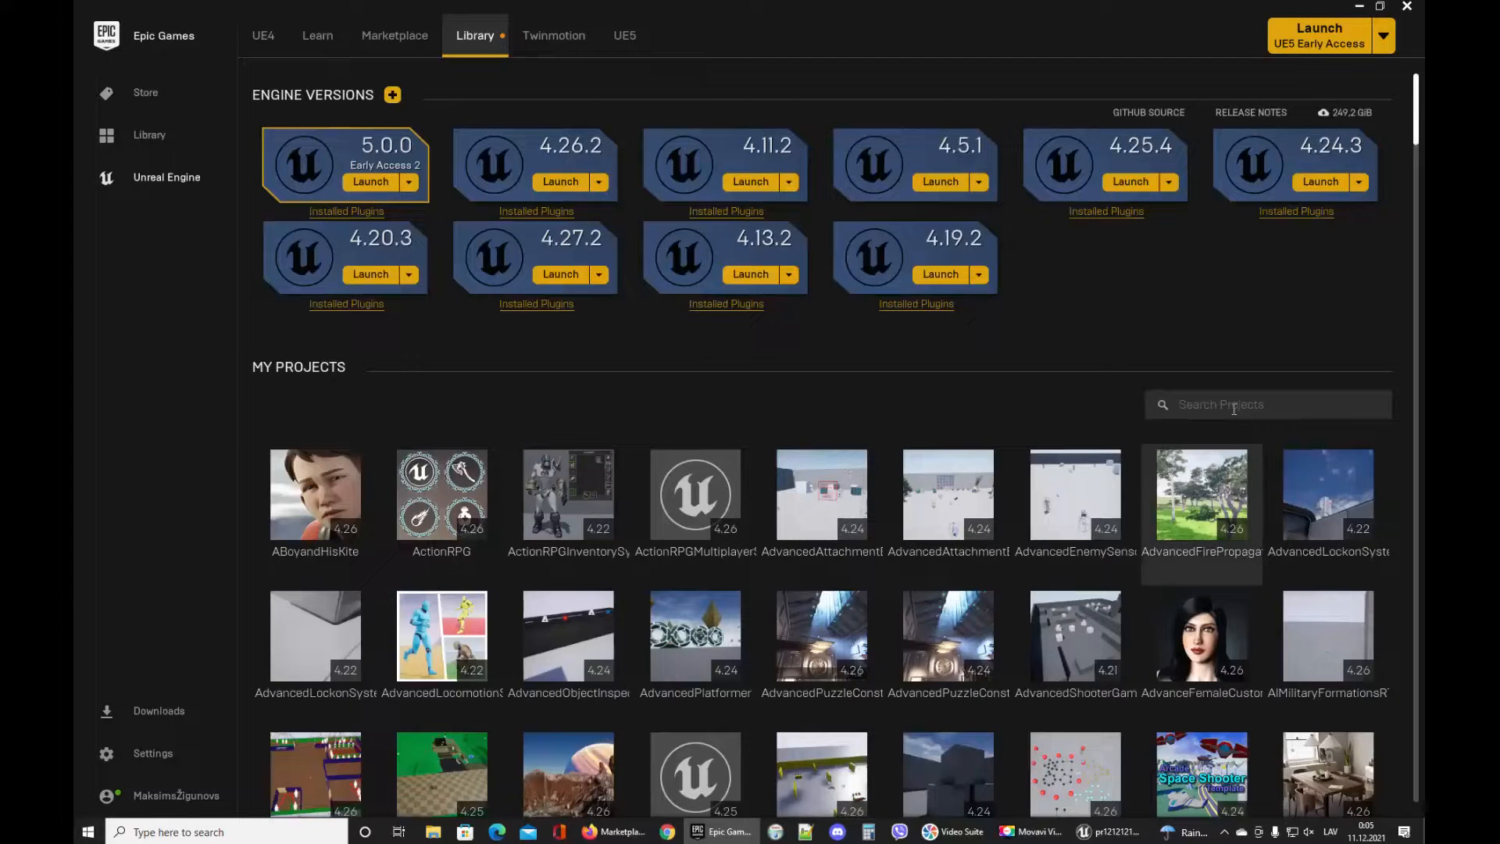
{"action": "left_click", "coordinate": [1234, 408]}
{"action": "type", "text": "aaaaaaaa"}
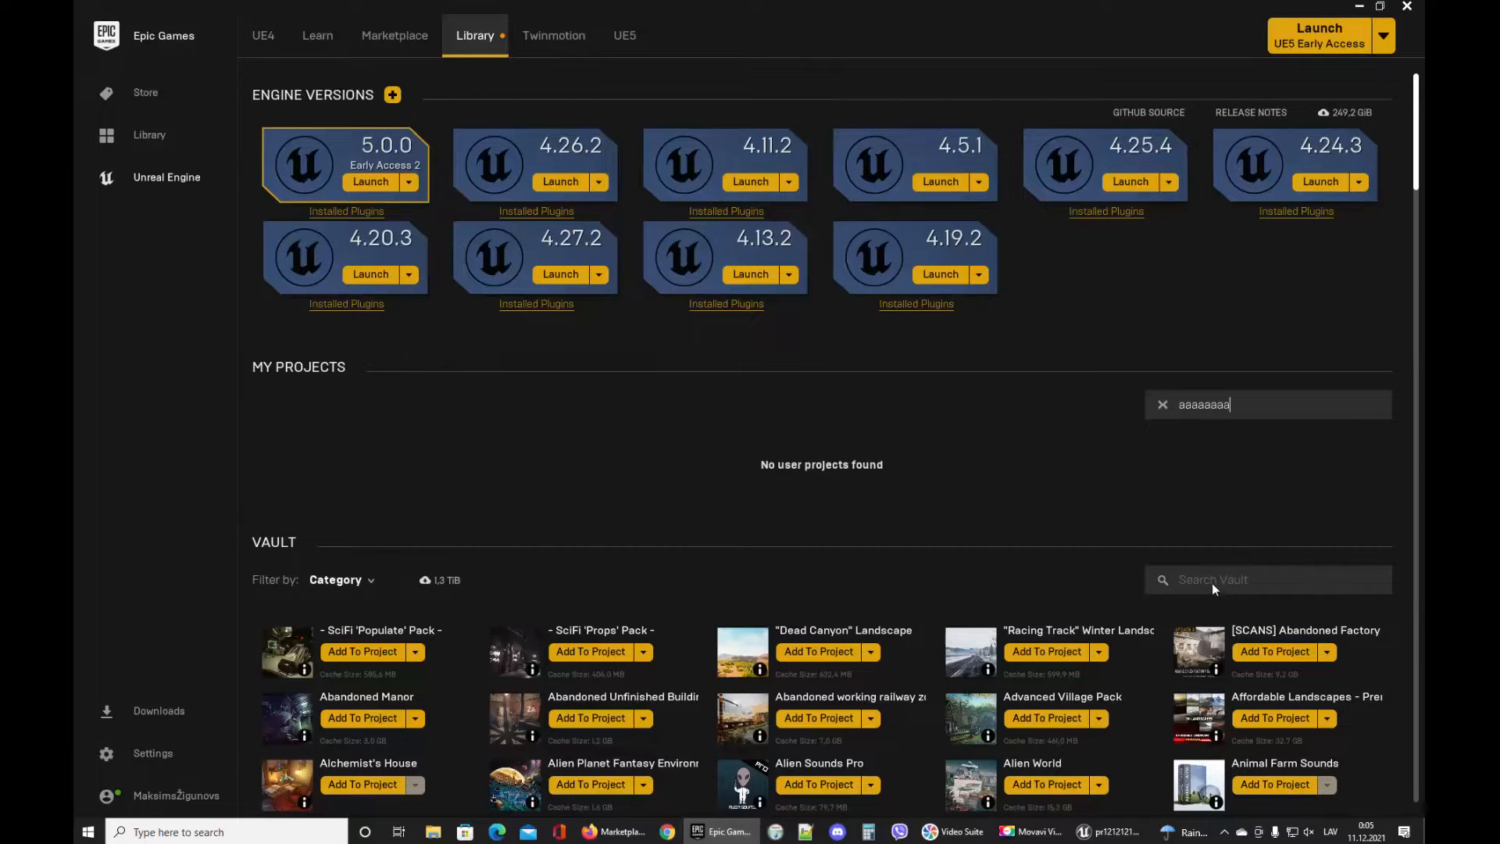
{"action": "scroll", "coordinate": [1198, 573], "scroll_direction": "down", "scroll_amount": 1}
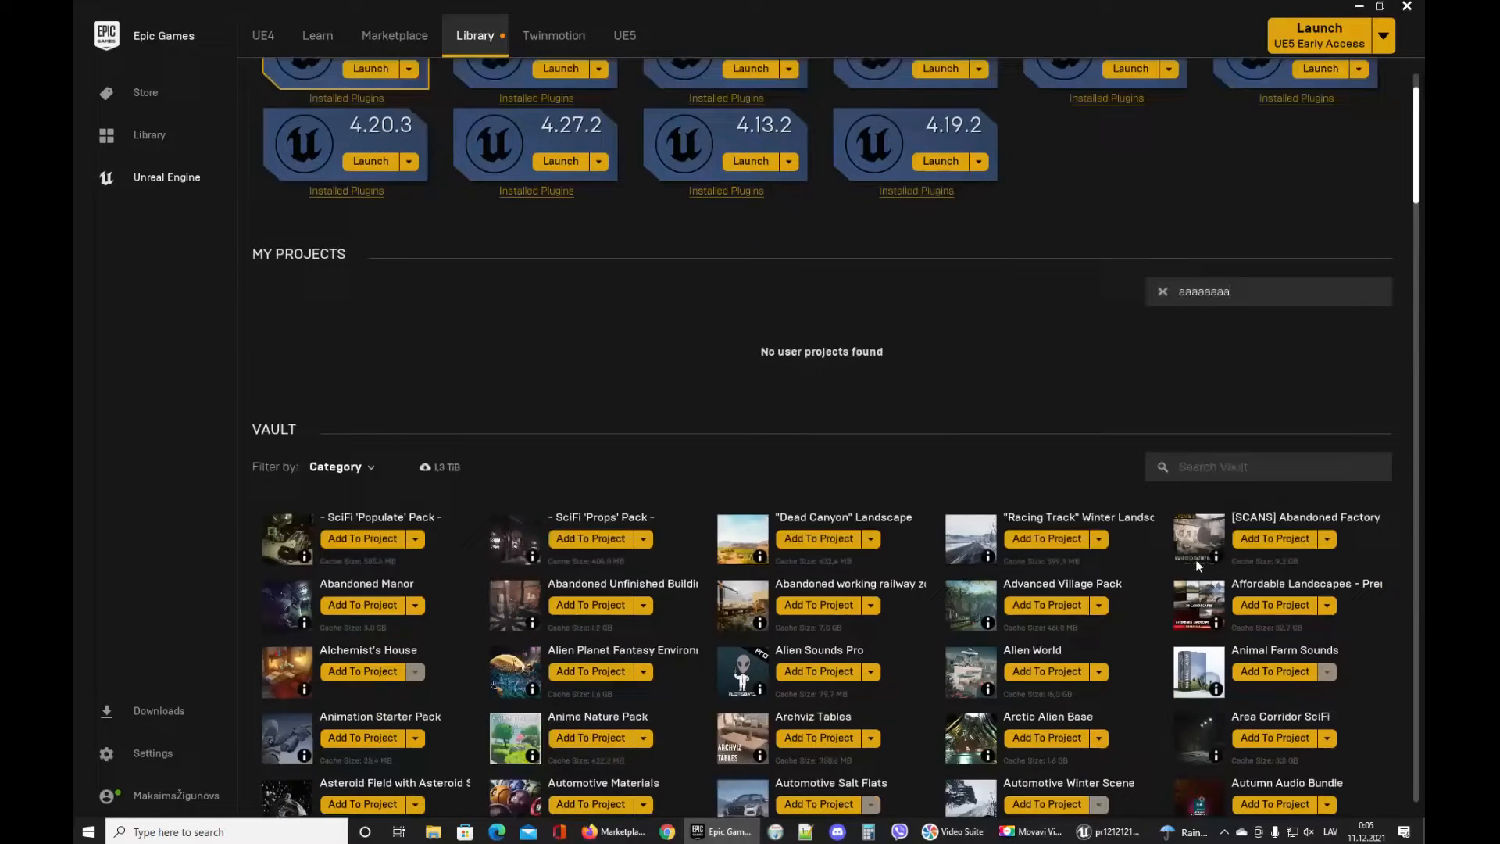
{"action": "left_click", "coordinate": [1221, 466]}
{"action": "type", "text": "infi"}
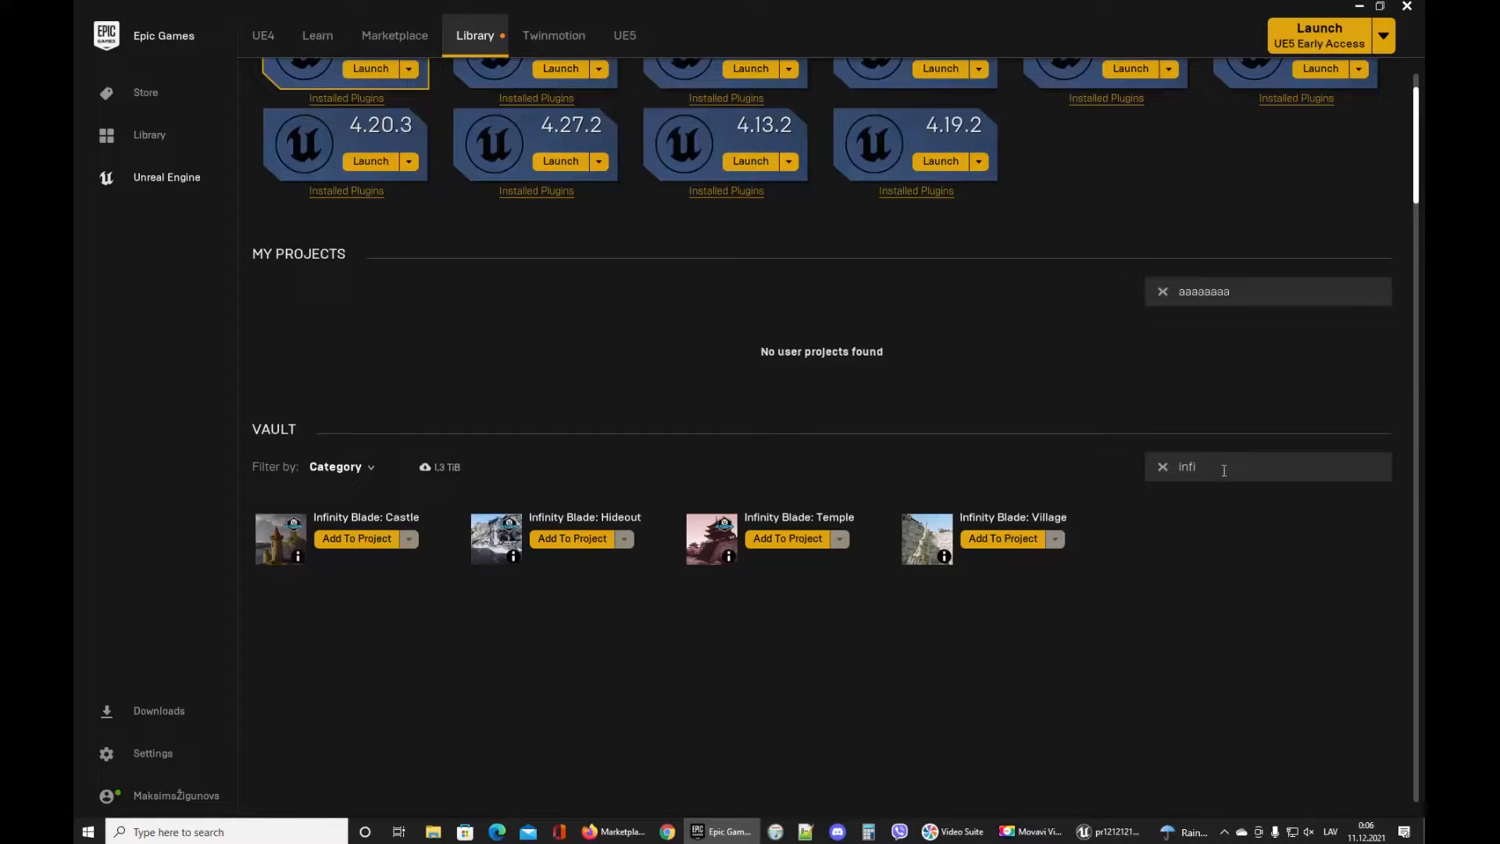
Open the PlanetExploration project's Content folder on the Z: drive in File Explorer.
{"action": "left_click", "coordinate": [433, 831]}
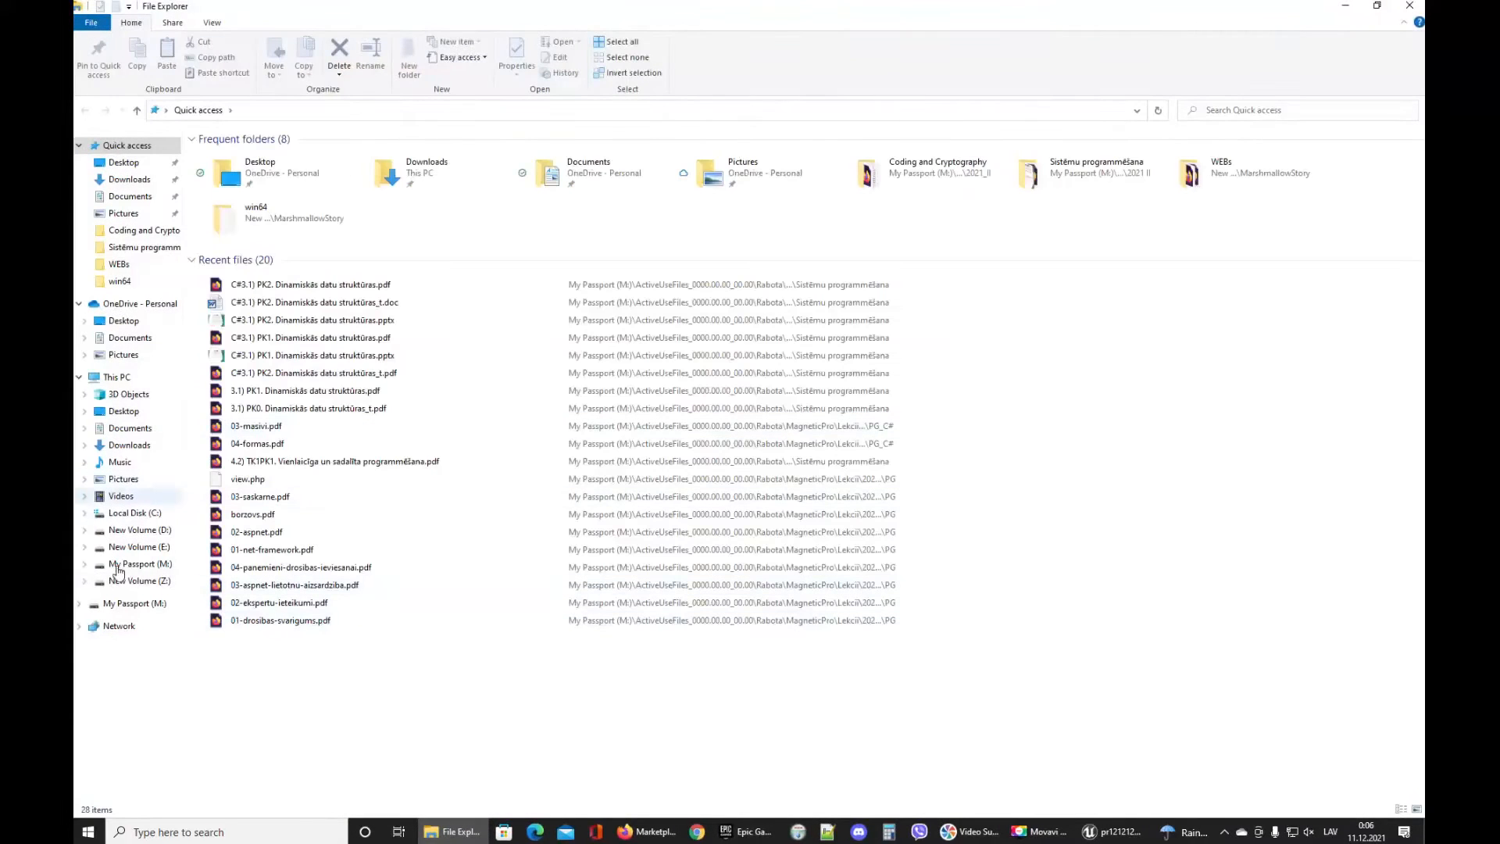
{"action": "left_click", "coordinate": [136, 581]}
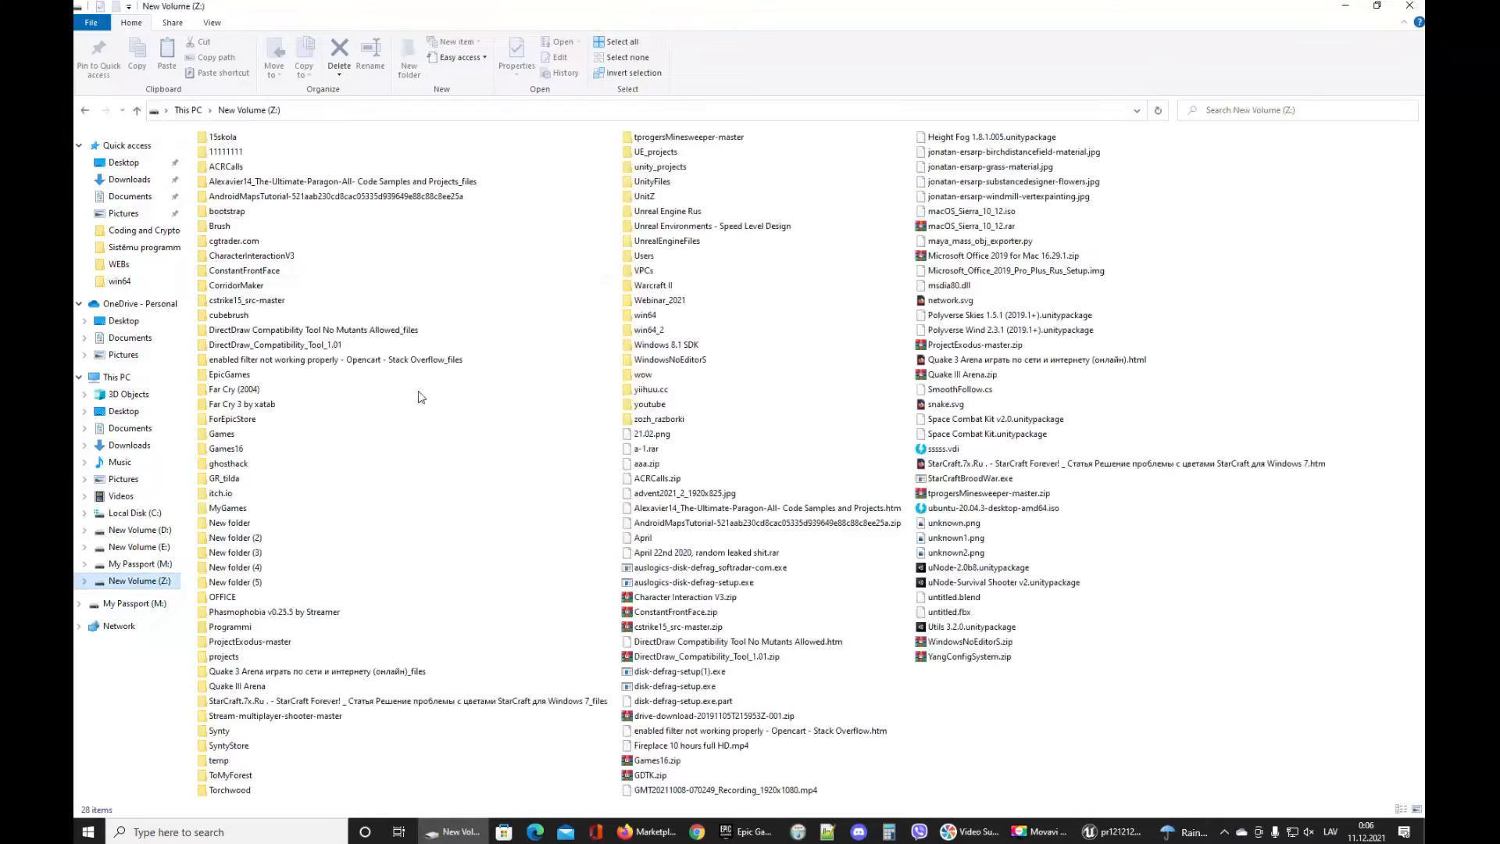
{"action": "double_click", "coordinate": [656, 151]}
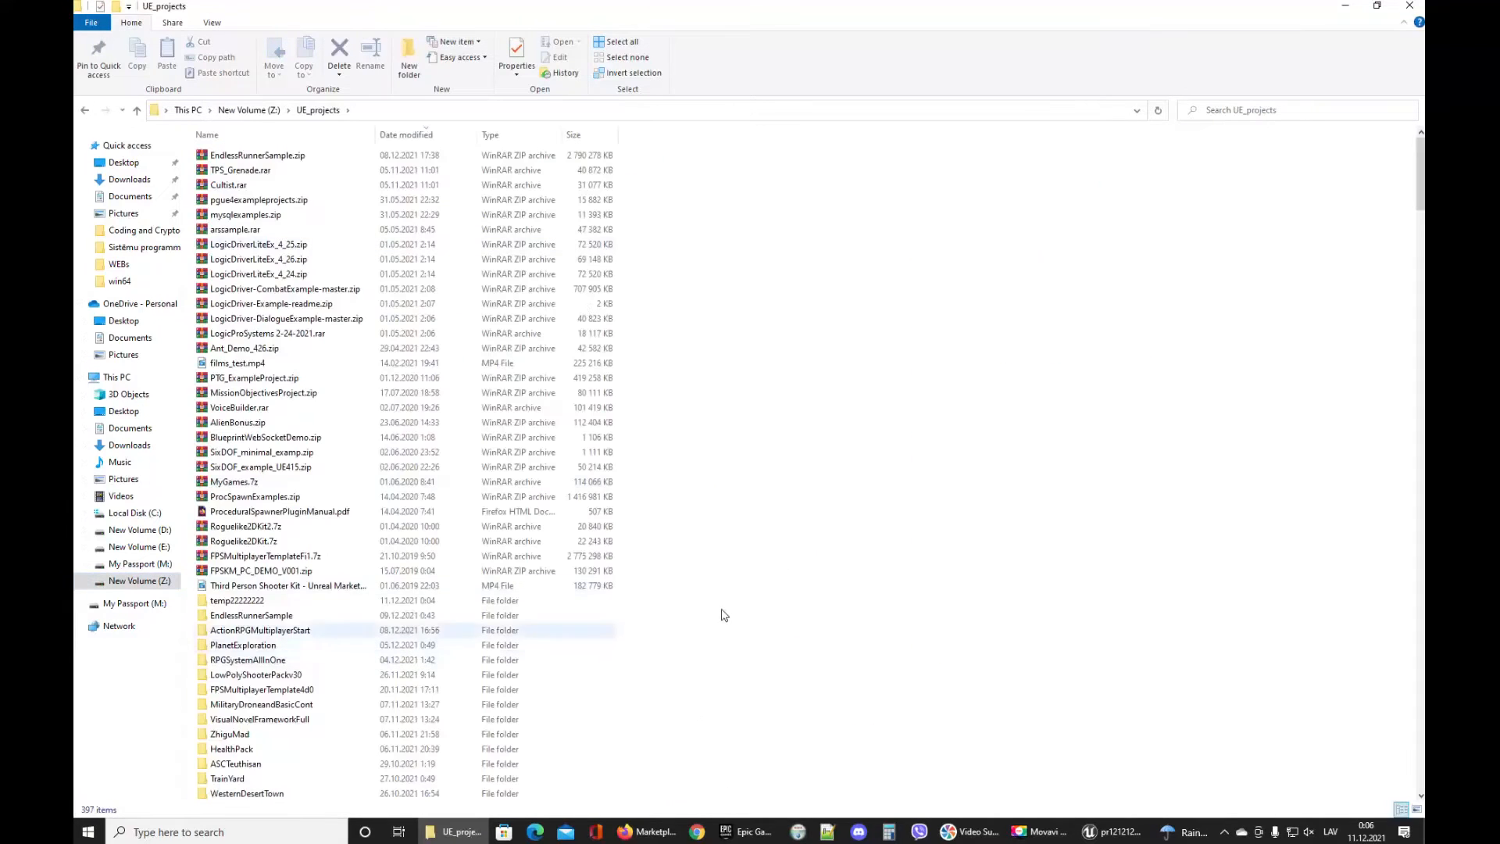
{"action": "scroll", "coordinate": [640, 617], "scroll_direction": "down", "scroll_amount": 3}
{"action": "left_click", "coordinate": [242, 512]}
{"action": "double_click", "coordinate": [242, 512]}
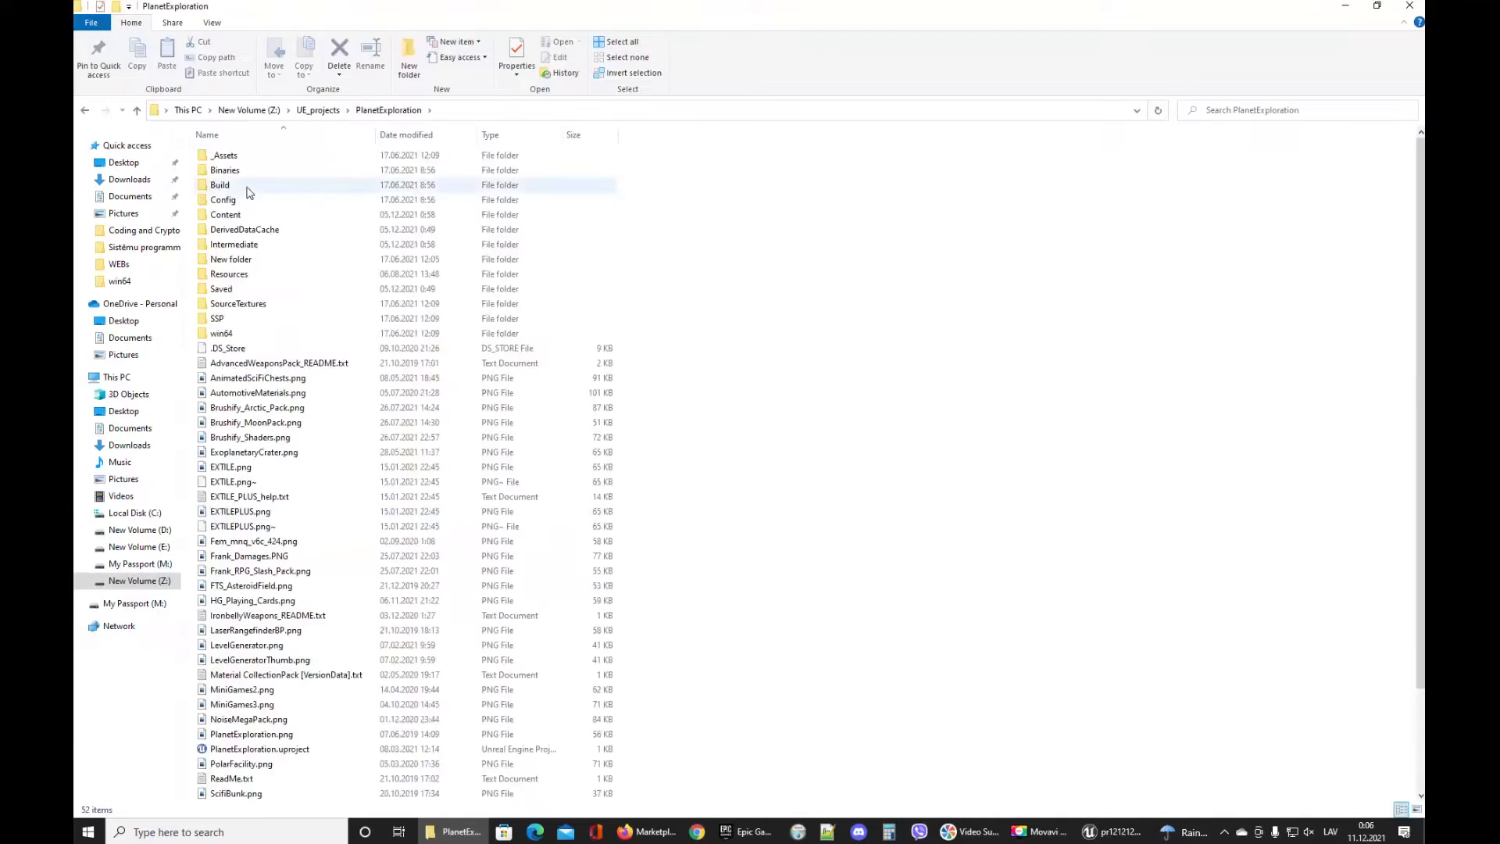
{"action": "double_click", "coordinate": [245, 200]}
{"action": "scroll", "coordinate": [660, 568], "scroll_direction": "down", "scroll_amount": 1}
{"action": "left_click", "coordinate": [328, 136]}
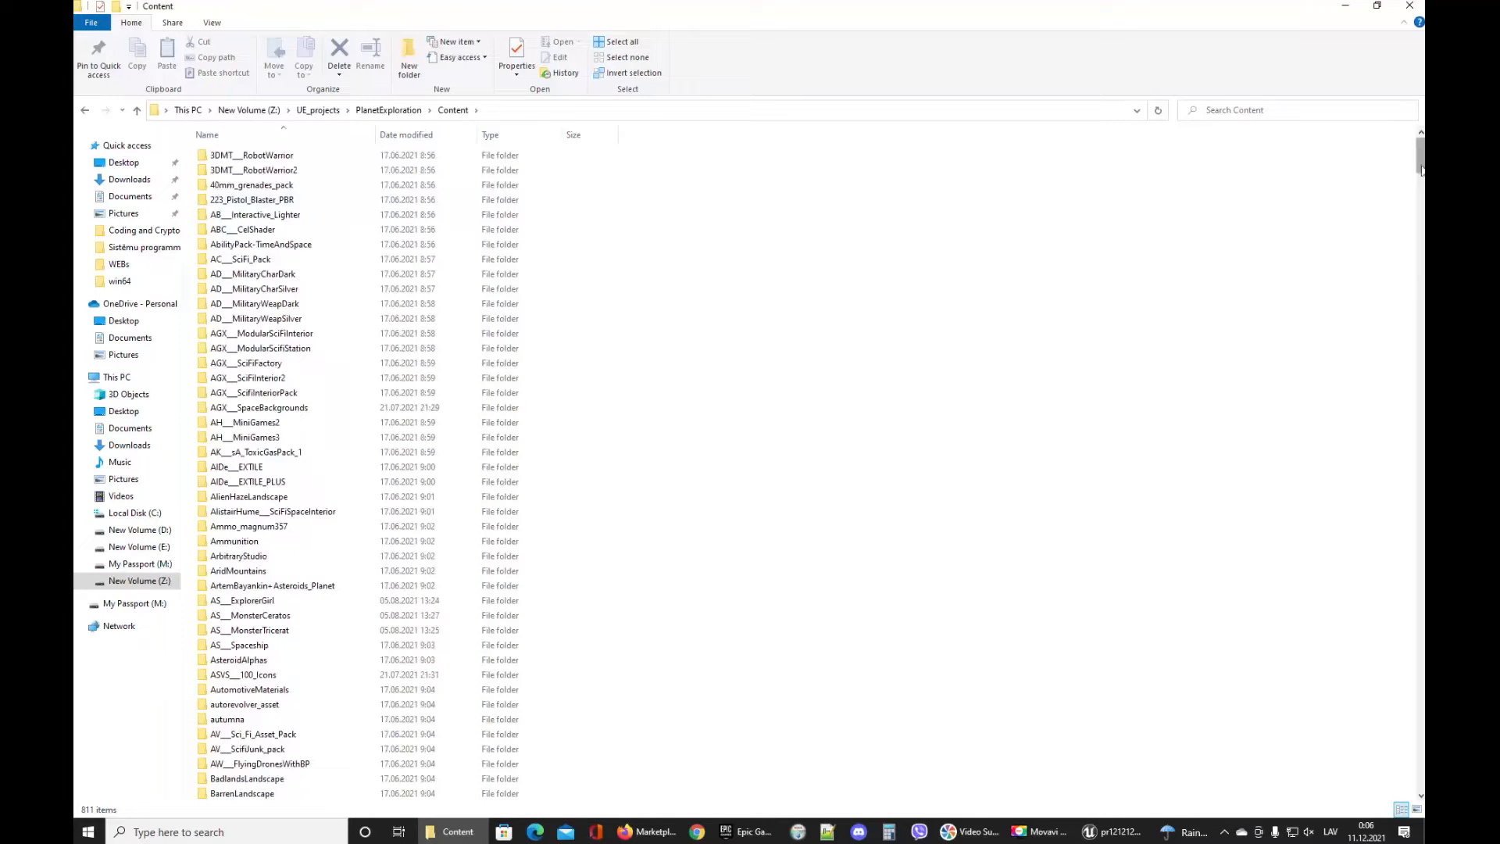
Select and copy the InfinityBladeAdversaries and InfinityBladeWarriors folders.
{"action": "left_click_drag", "start_coordinate": [1419, 160], "coordinate": [1343, 459]}
{"action": "left_click", "coordinate": [274, 364]}
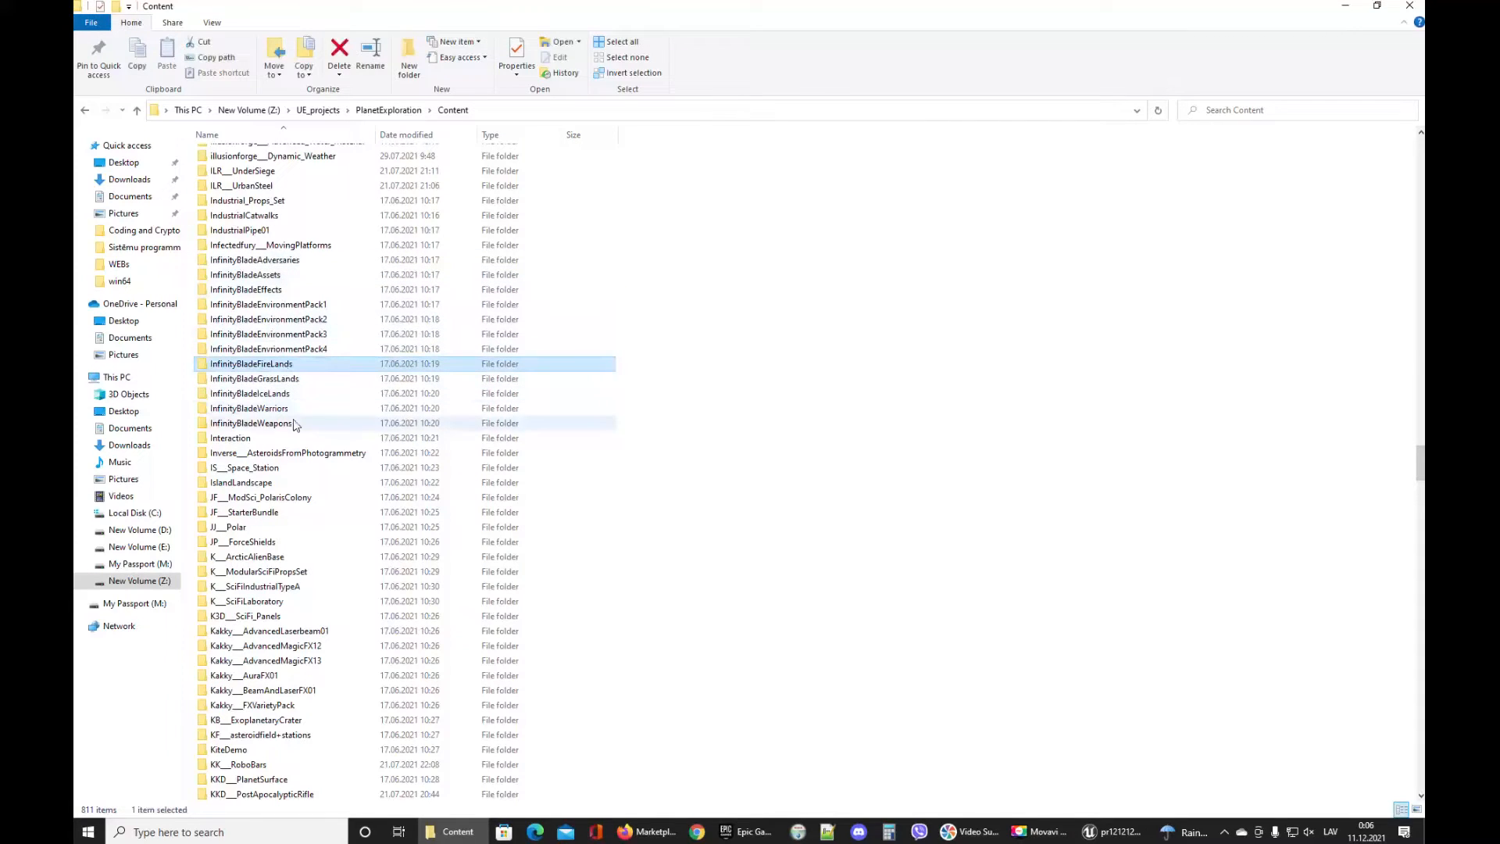
{"action": "left_click", "coordinate": [297, 263]}
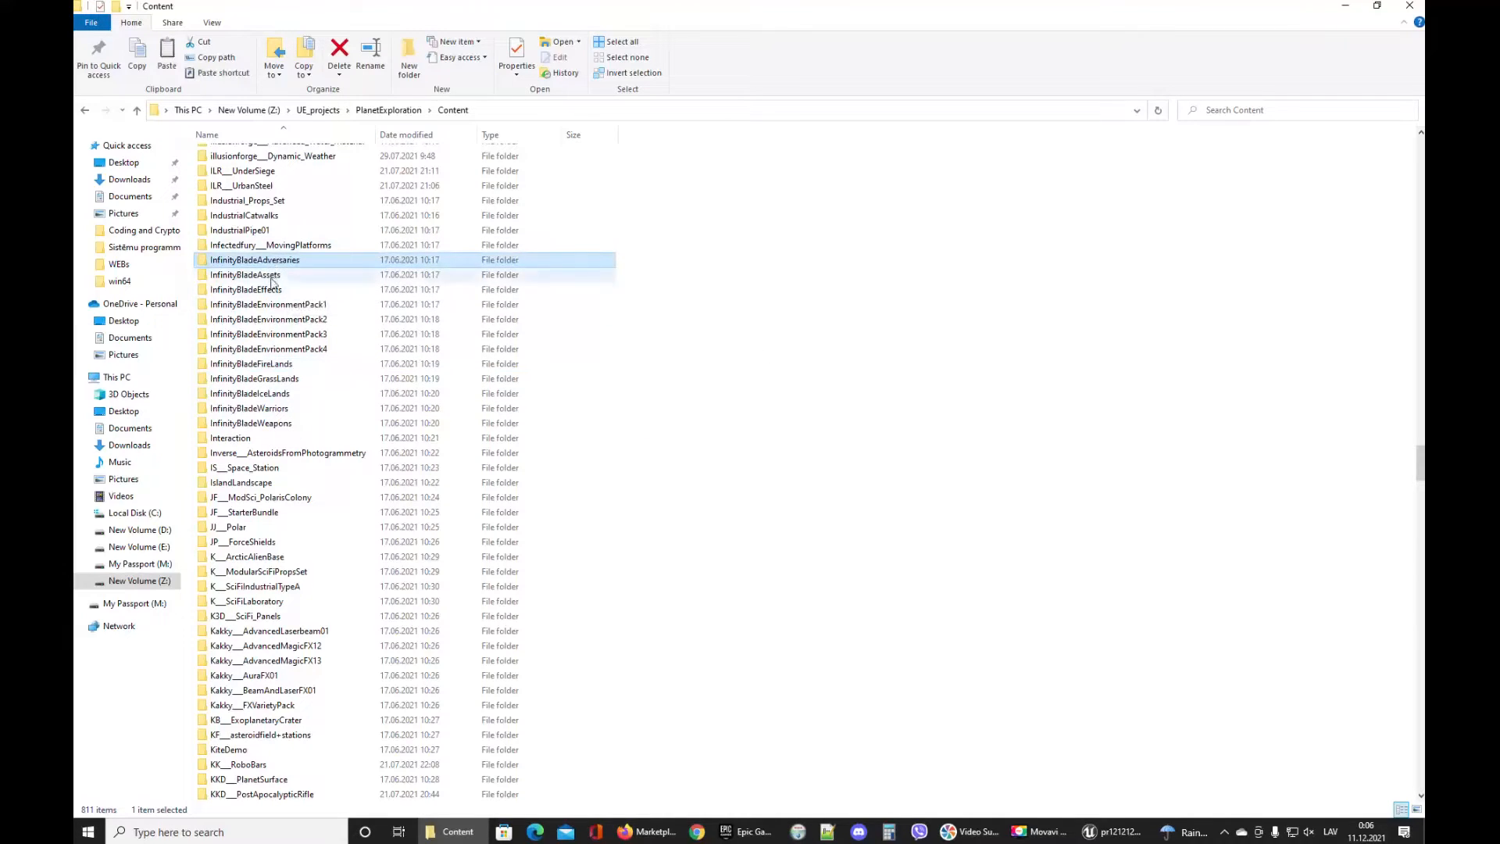
{"action": "left_click", "coordinate": [263, 410], "text": "ctrl"}
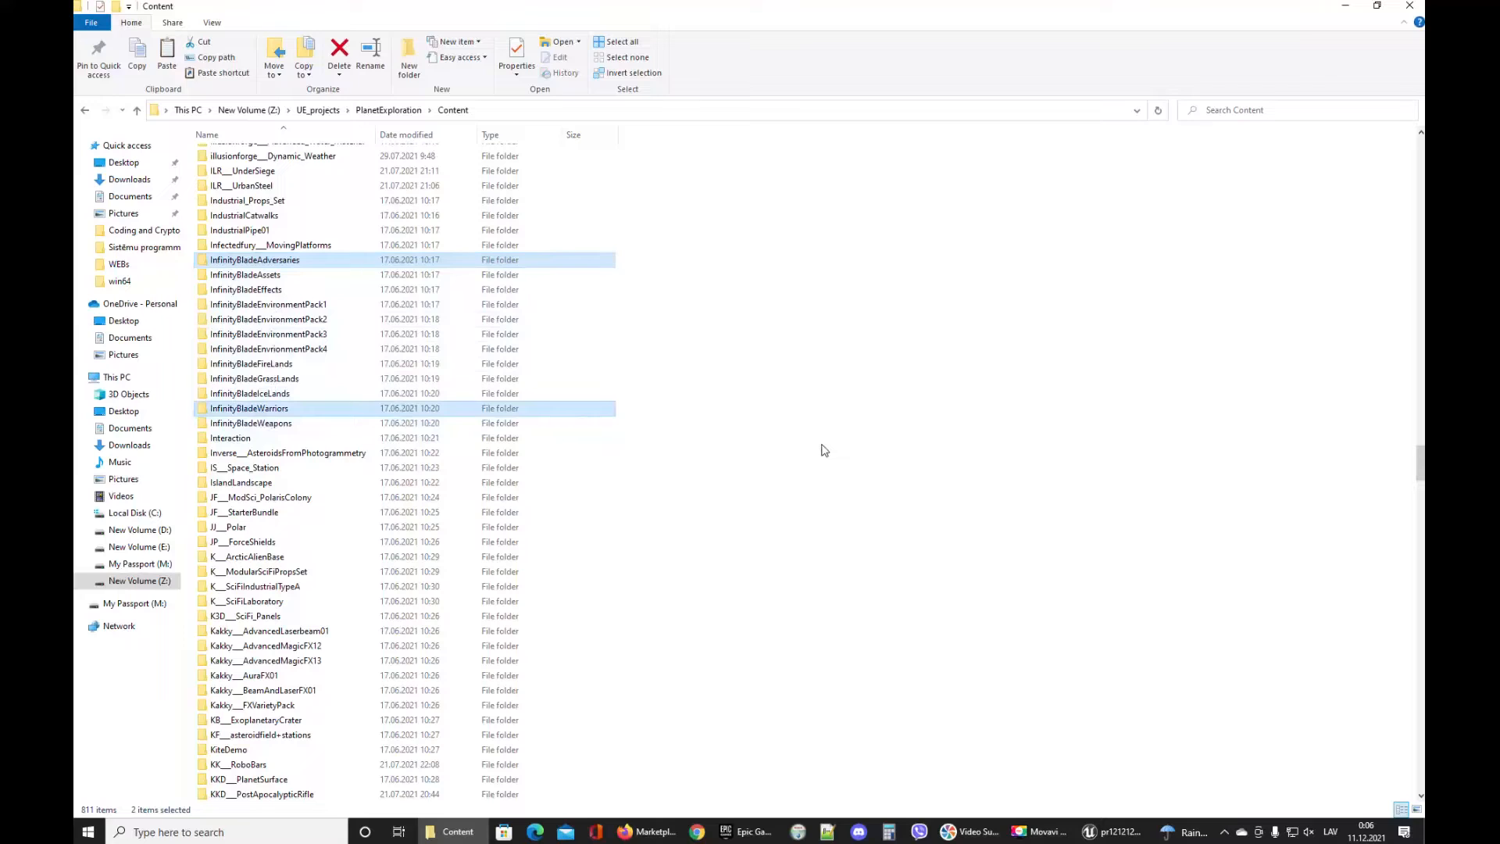
{"action": "left_click", "coordinate": [313, 110]}
{"action": "double_click", "coordinate": [231, 600]}
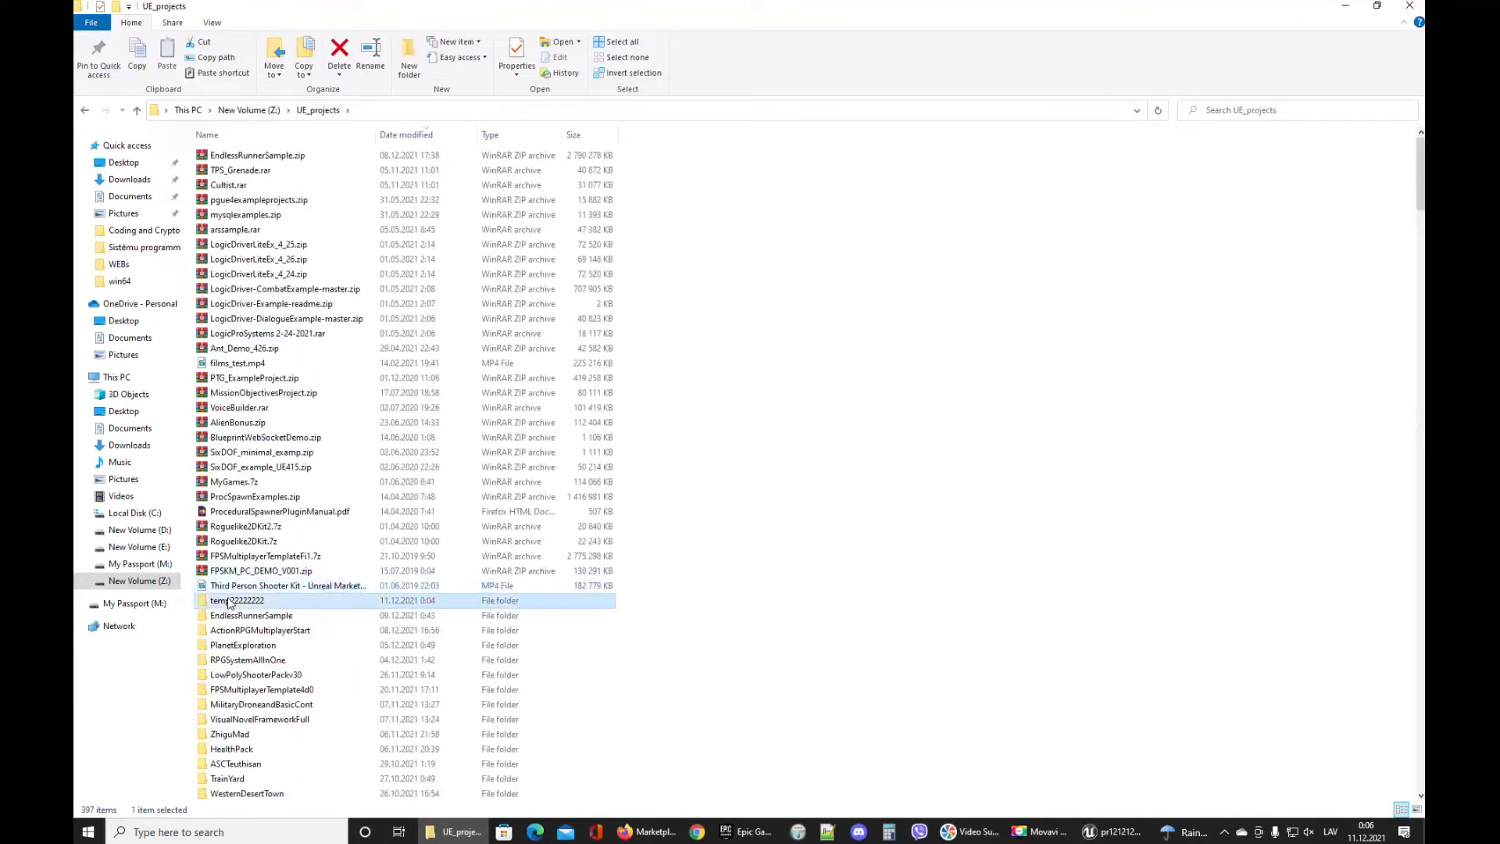
{"action": "double_click", "coordinate": [234, 170]}
{"action": "left_click", "coordinate": [242, 170]}
{"action": "double_click", "coordinate": [242, 171]}
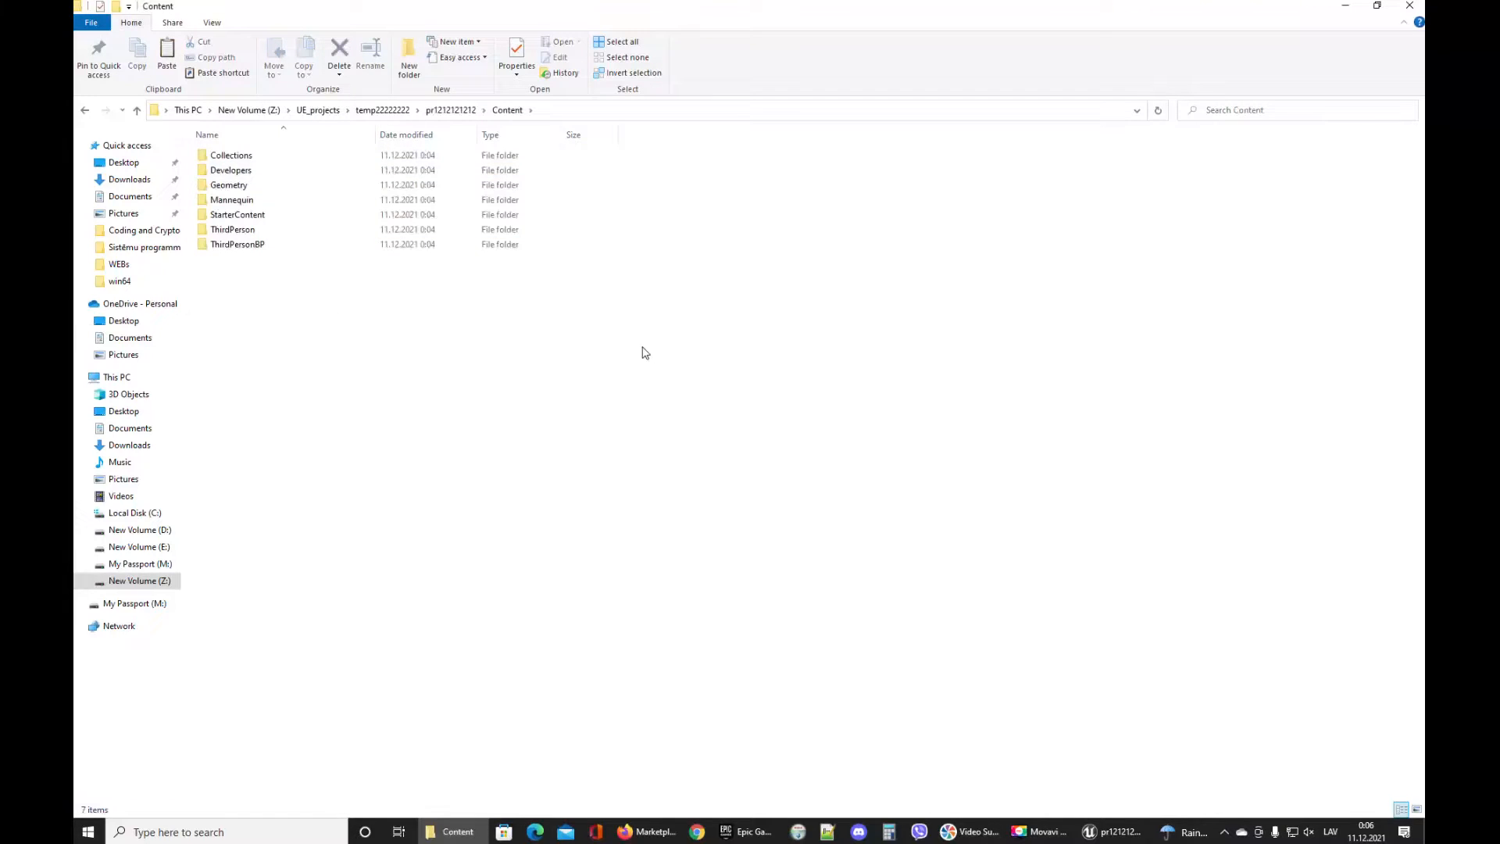
{"action": "key", "text": "ctrl+v"}
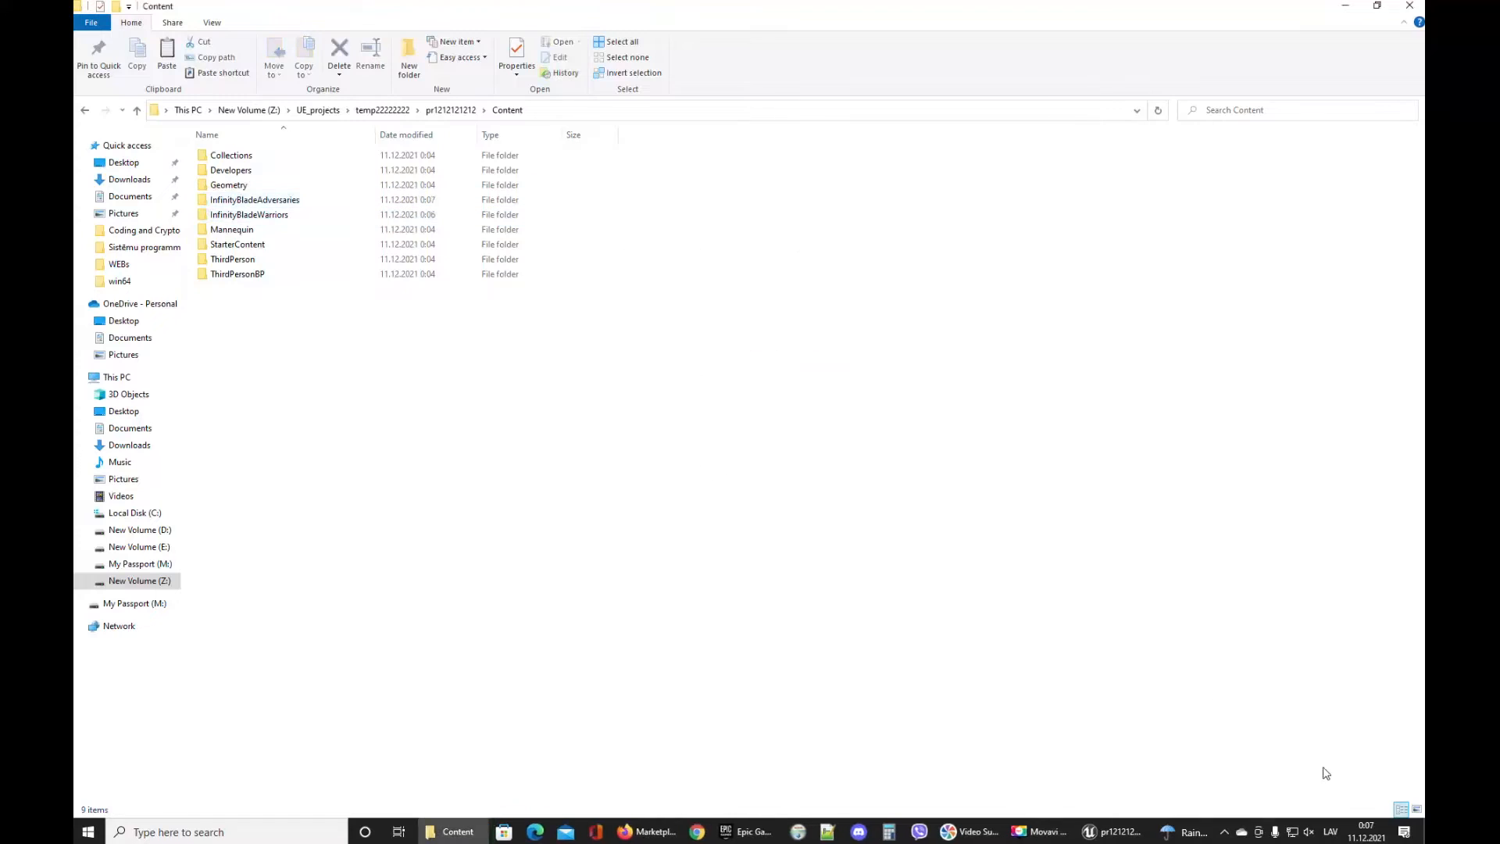
Open the Overview map from InfinityBladeAdversaries' Maps folder in the editor.
{"action": "left_click", "coordinate": [1115, 831]}
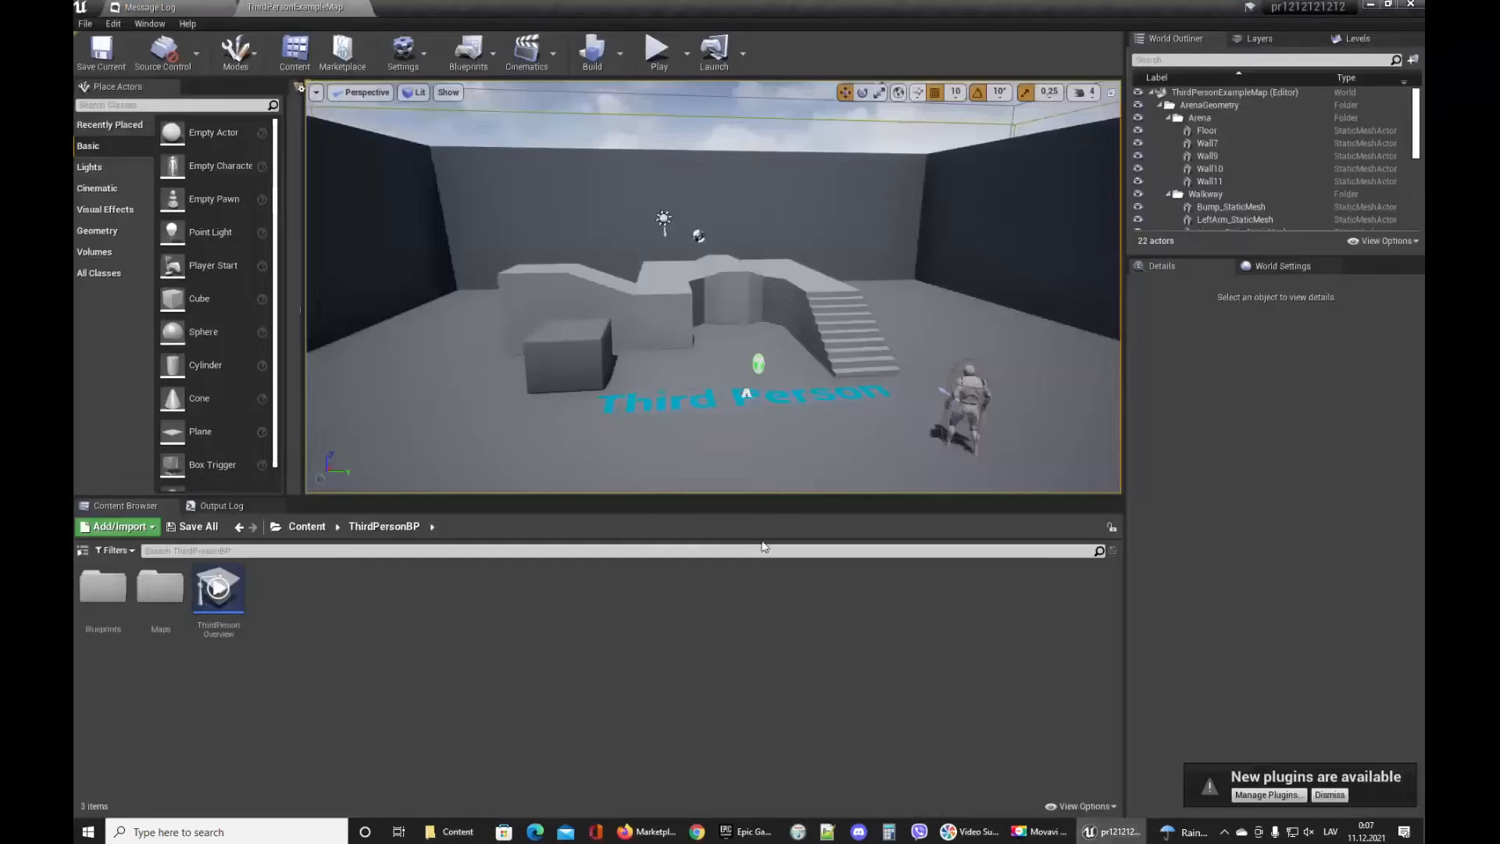
{"action": "left_click", "coordinate": [297, 527]}
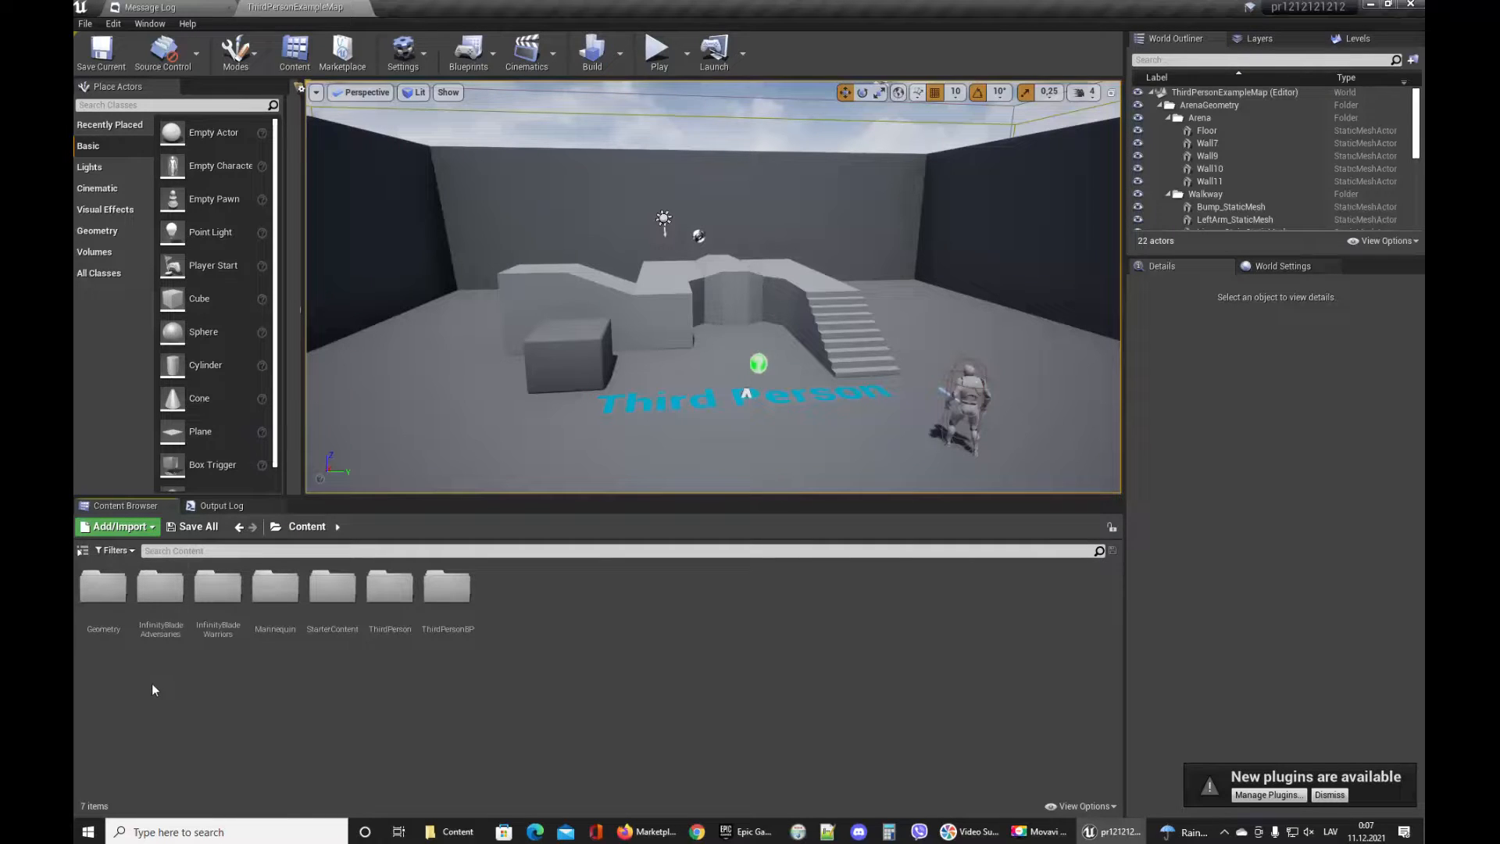
{"action": "double_click", "coordinate": [160, 617]}
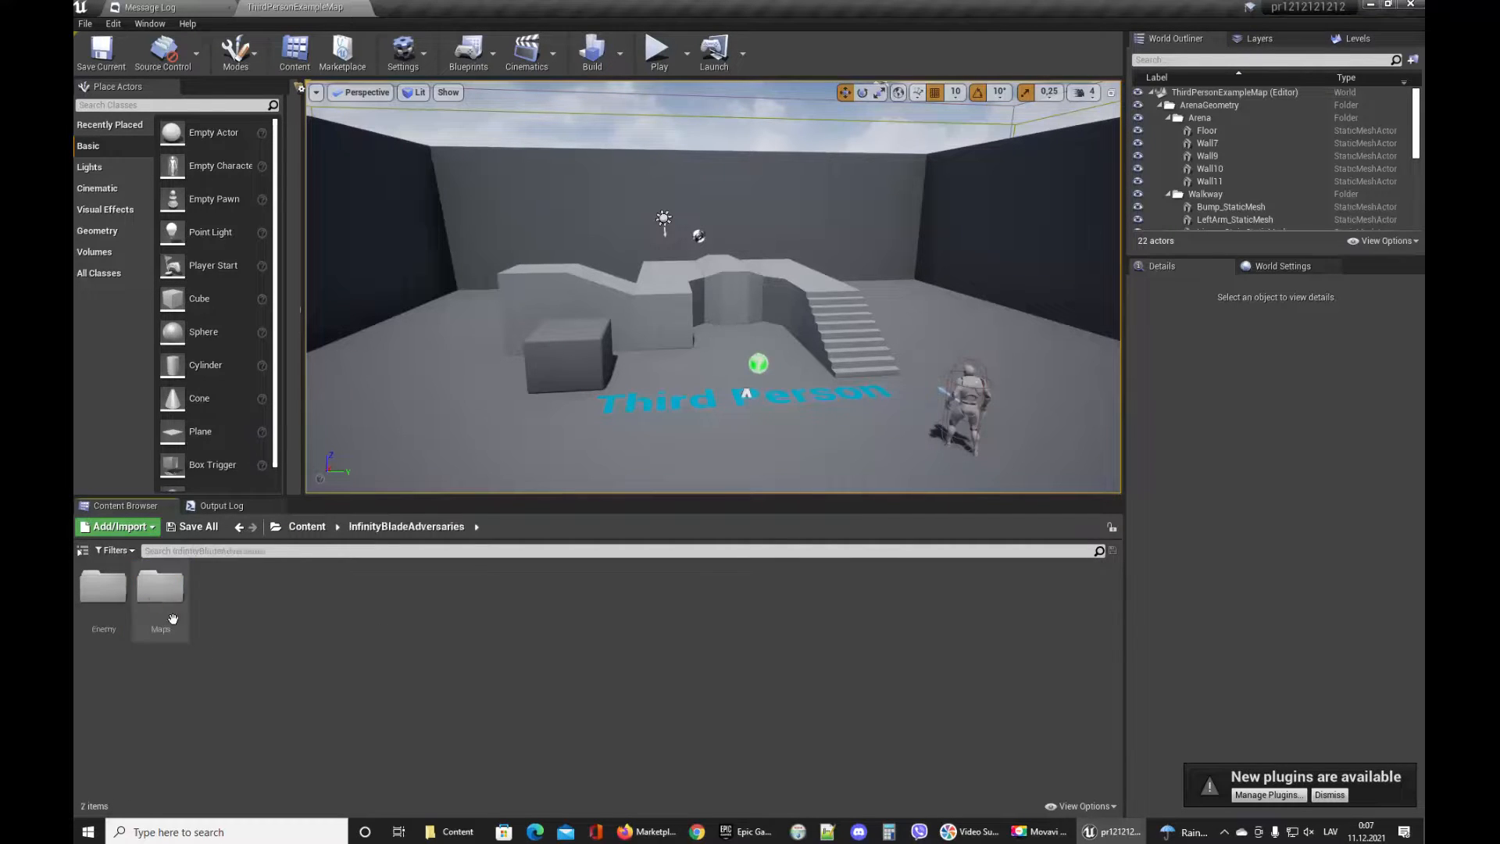
{"action": "double_click", "coordinate": [170, 621]}
{"action": "double_click", "coordinate": [177, 629]}
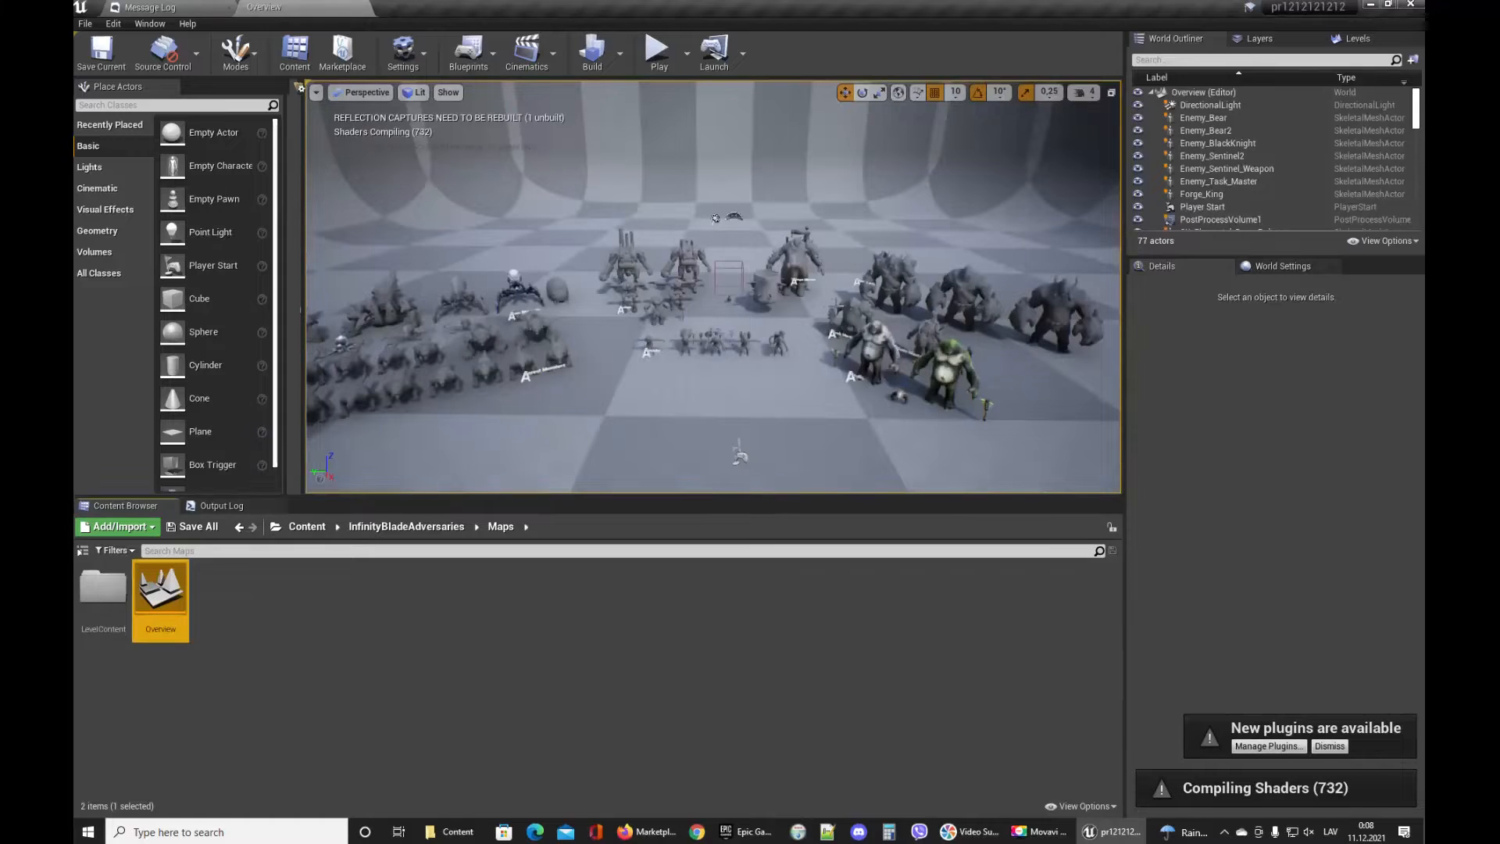
Fly around the viewport to inspect the adversary characters.
{"action": "right_click_drag", "start_coordinate": [798, 334], "coordinate": [769, 425]}
{"action": "key", "text": "w"}
{"action": "key", "text": "s"}
{"action": "key", "text": "w"}
{"action": "key", "text": "w"}
{"action": "key", "text": "s"}
{"action": "key", "text": "w"}
{"action": "key", "text": "w"}
{"action": "key", "text": "s"}
{"action": "key", "text": "w"}
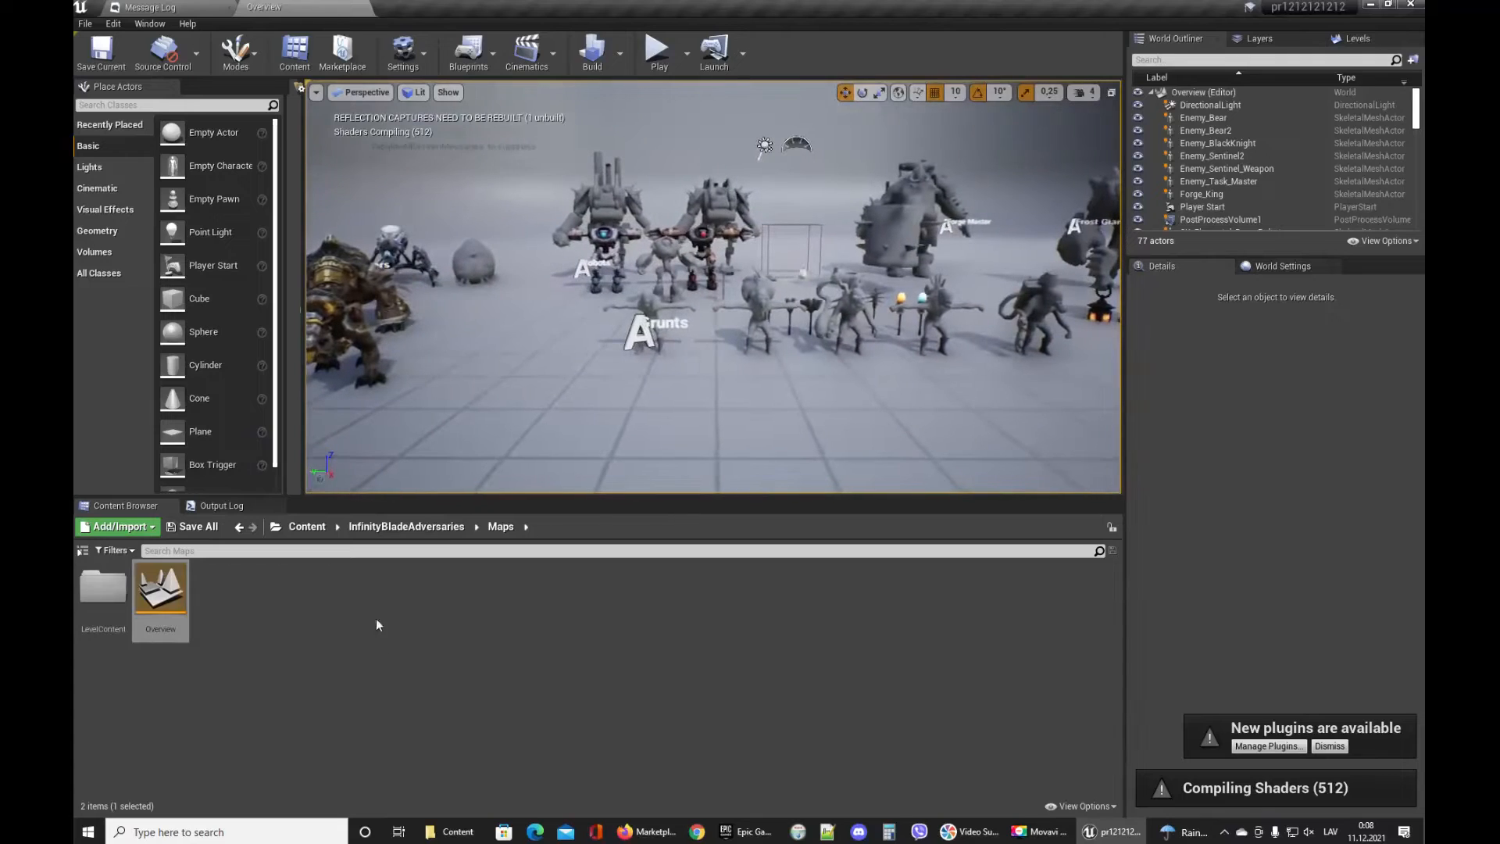
Open the Overview map from InfinityBladeWarriors' Maps folder.
{"action": "left_click", "coordinate": [311, 529]}
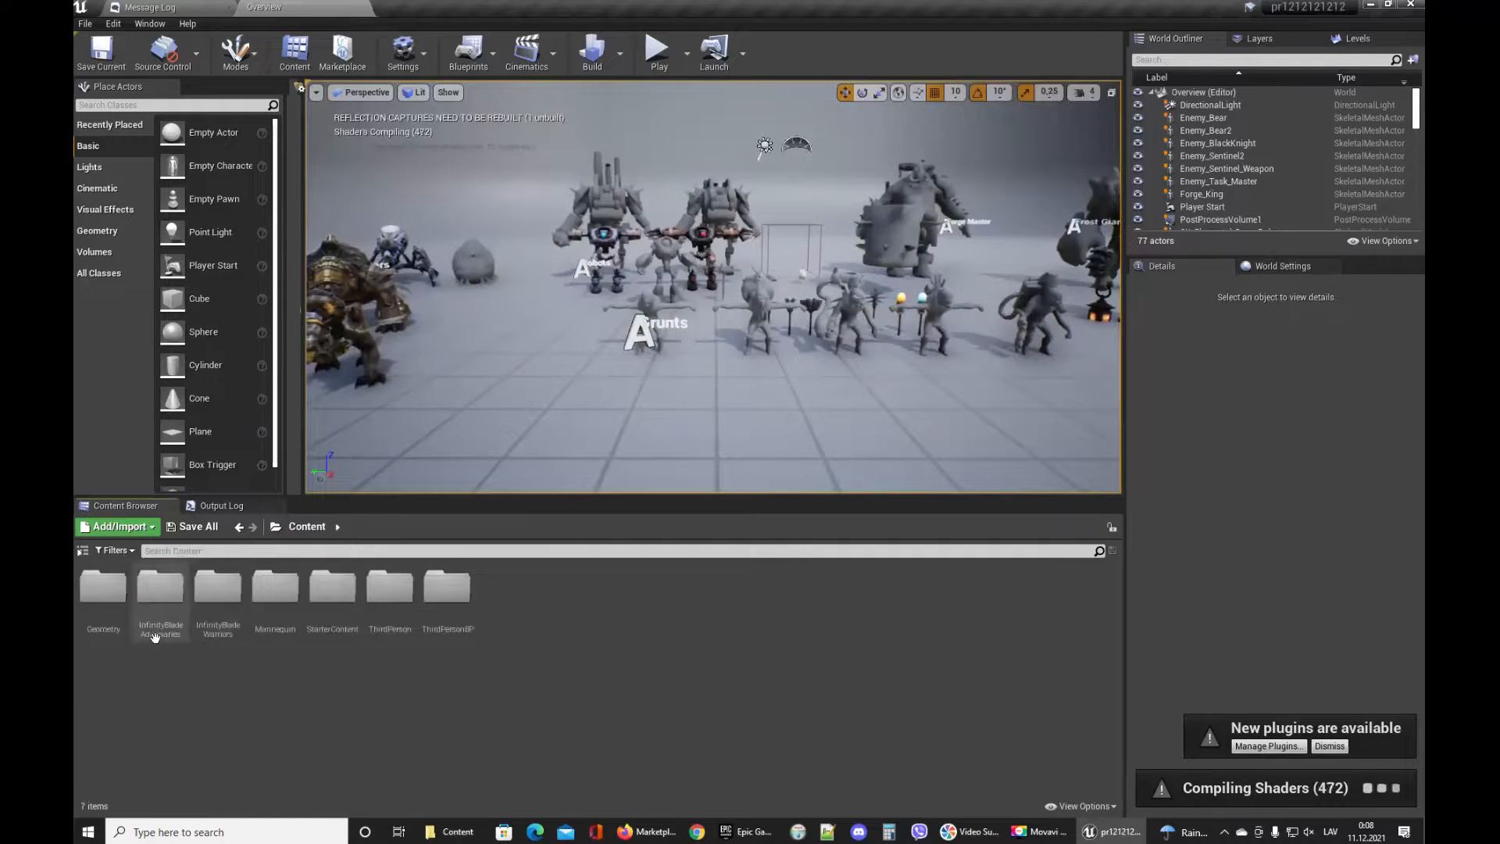
{"action": "left_click", "coordinate": [219, 619]}
{"action": "double_click", "coordinate": [219, 621]}
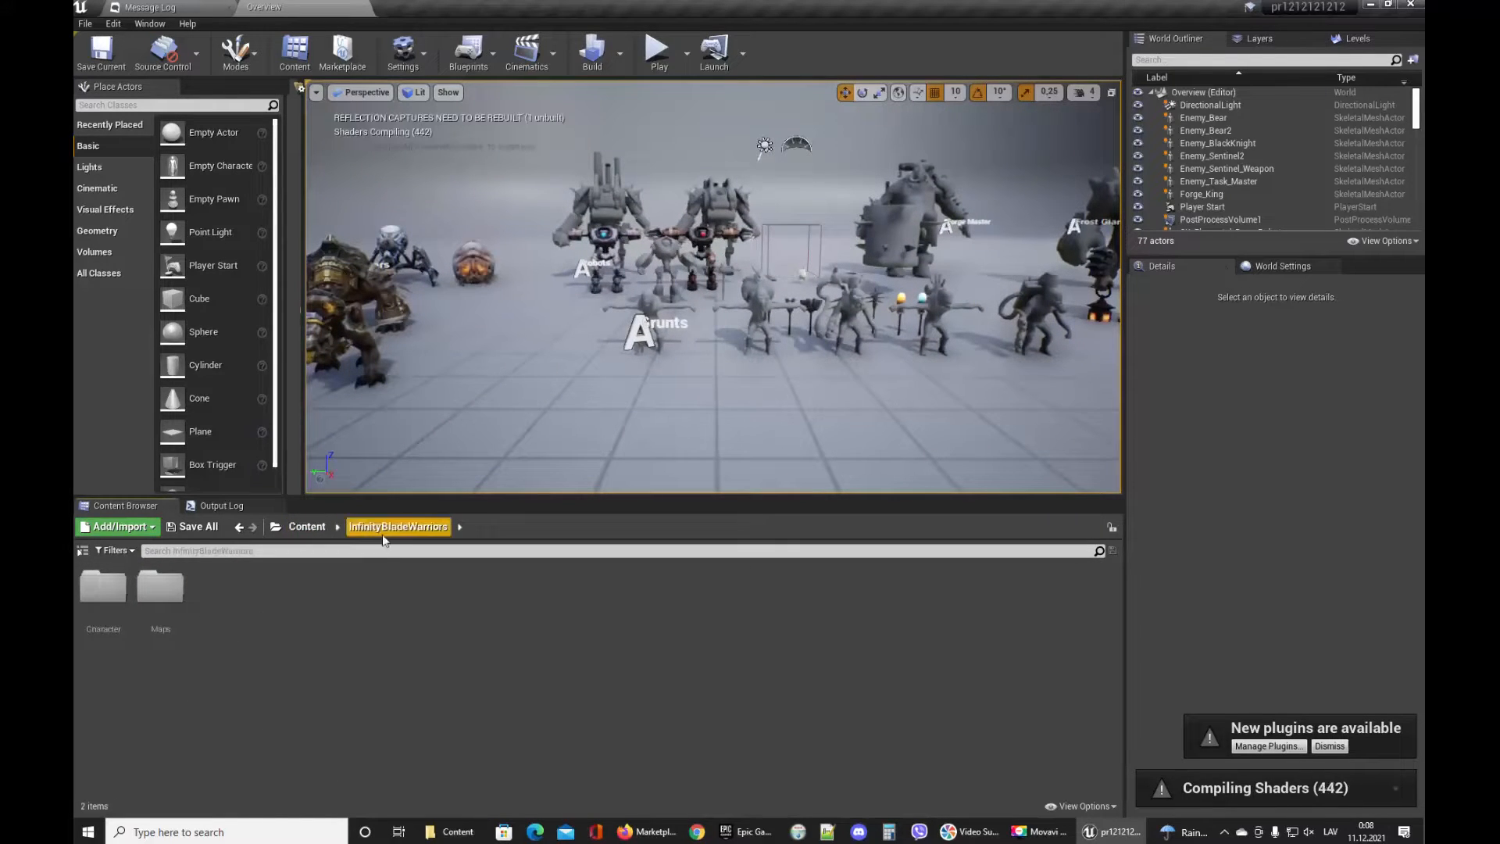
{"action": "double_click", "coordinate": [160, 587]}
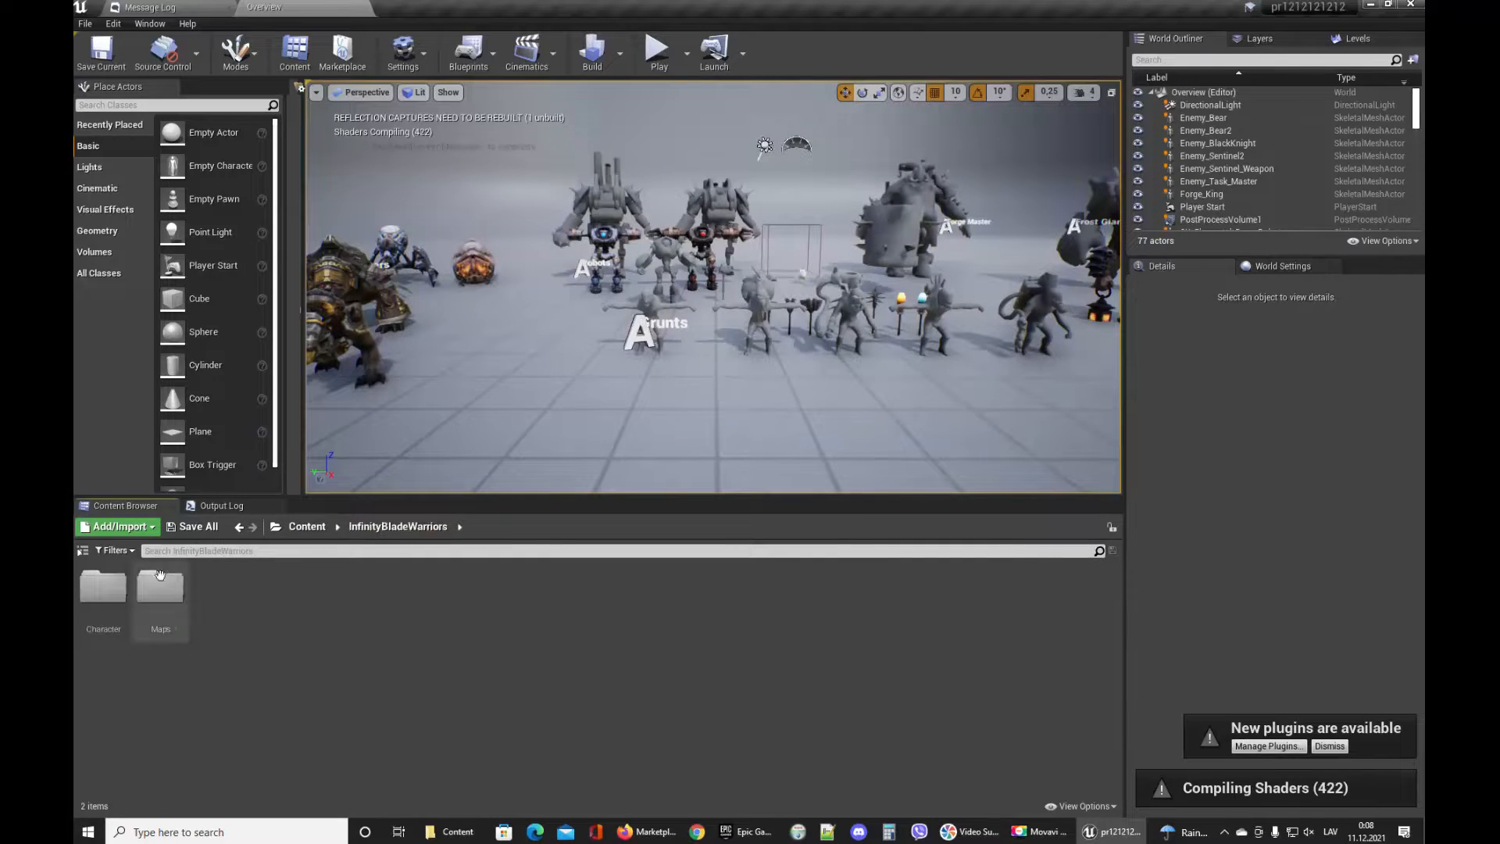
{"action": "double_click", "coordinate": [160, 592]}
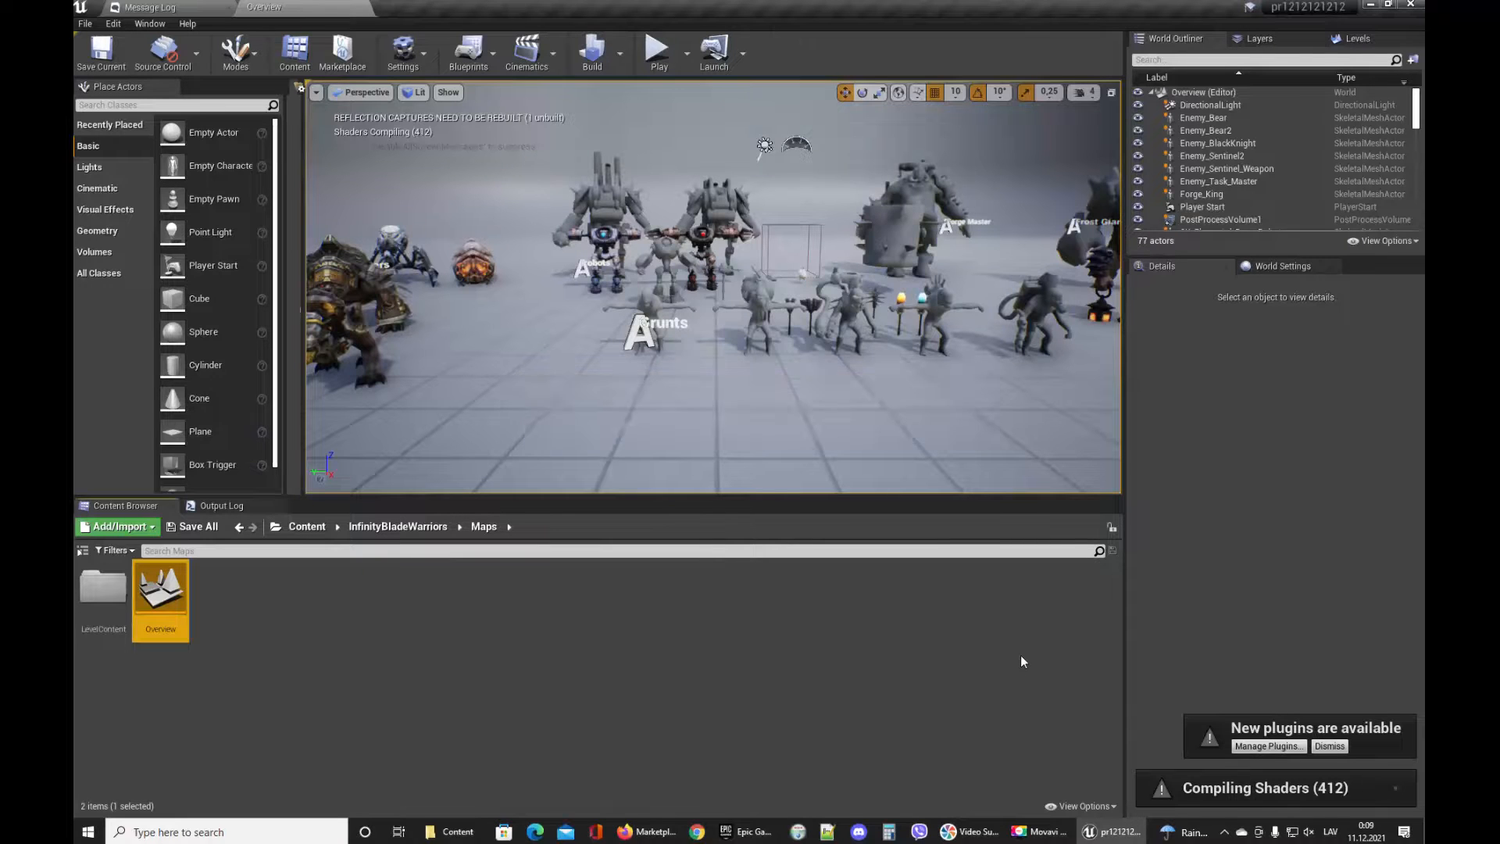
Fly around the viewport to inspect the warrior characters.
{"action": "right_click_drag", "start_coordinate": [813, 394], "coordinate": [700, 361]}
{"action": "key", "text": "w"}
{"action": "key", "text": "s"}
{"action": "key", "text": "w"}
{"action": "key", "text": "s"}
{"action": "key", "text": "w"}
{"action": "key", "text": "s"}
{"action": "key", "text": "w"}
{"action": "key", "text": "s"}
Select the SK_CharM_Warrior character and move the view around it to examine it.
{"action": "left_click", "coordinate": [758, 220]}
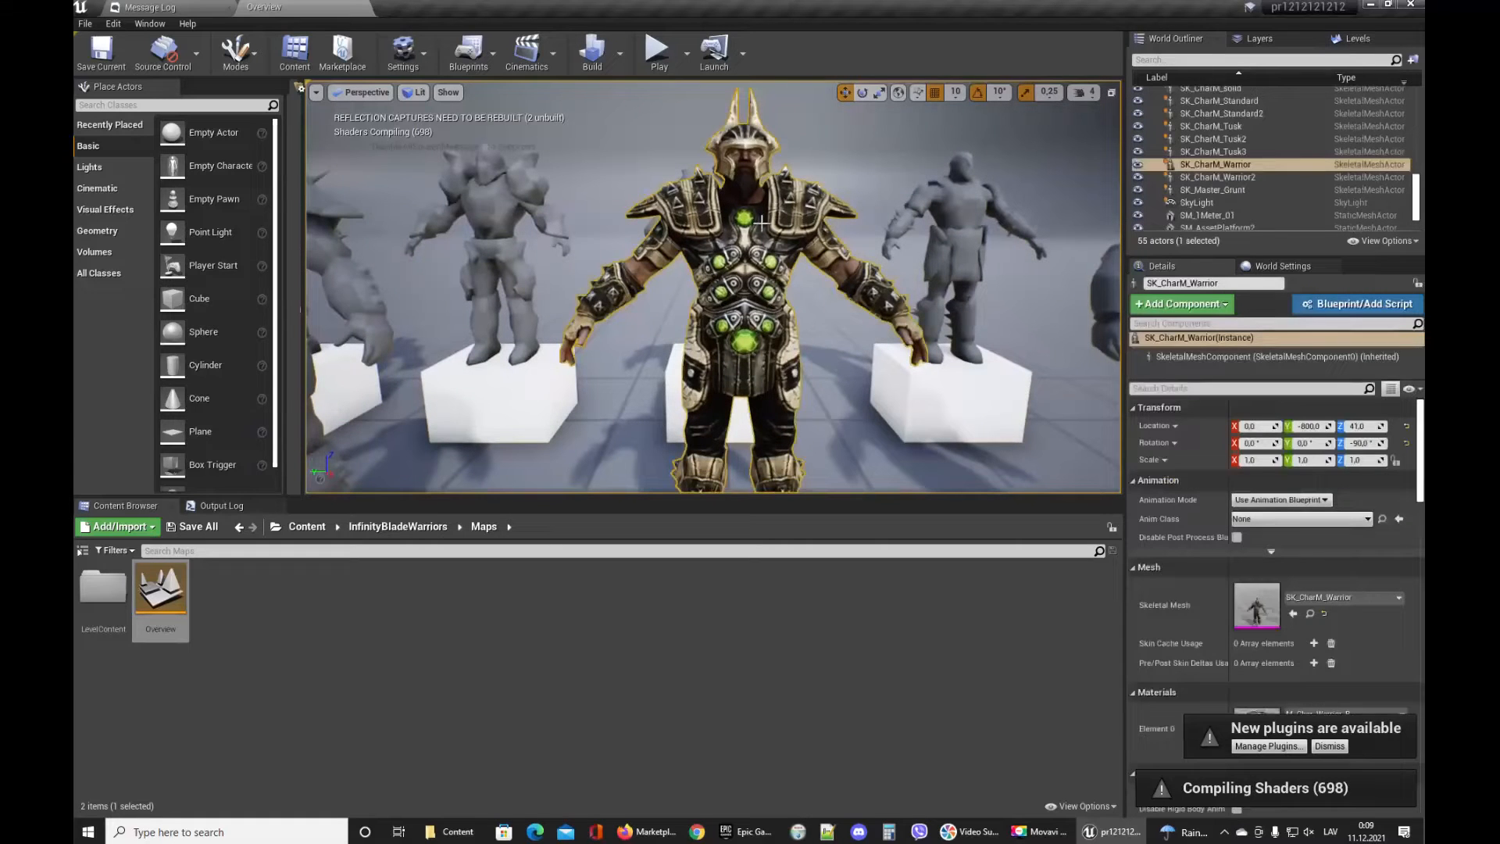
{"action": "key", "text": "s"}
{"action": "mouse_move", "coordinate": [758, 221]}
{"action": "right_mouse_down"}
{"action": "mouse_move", "coordinate": [703, 222]}
{"action": "mouse_move", "coordinate": [770, 254]}
{"action": "mouse_move", "coordinate": [775, 242]}
{"action": "right_mouse_up"}
{"action": "key", "text": "w"}
{"action": "key", "text": "d"}
{"action": "key", "text": "a"}
{"action": "key", "text": "s"}
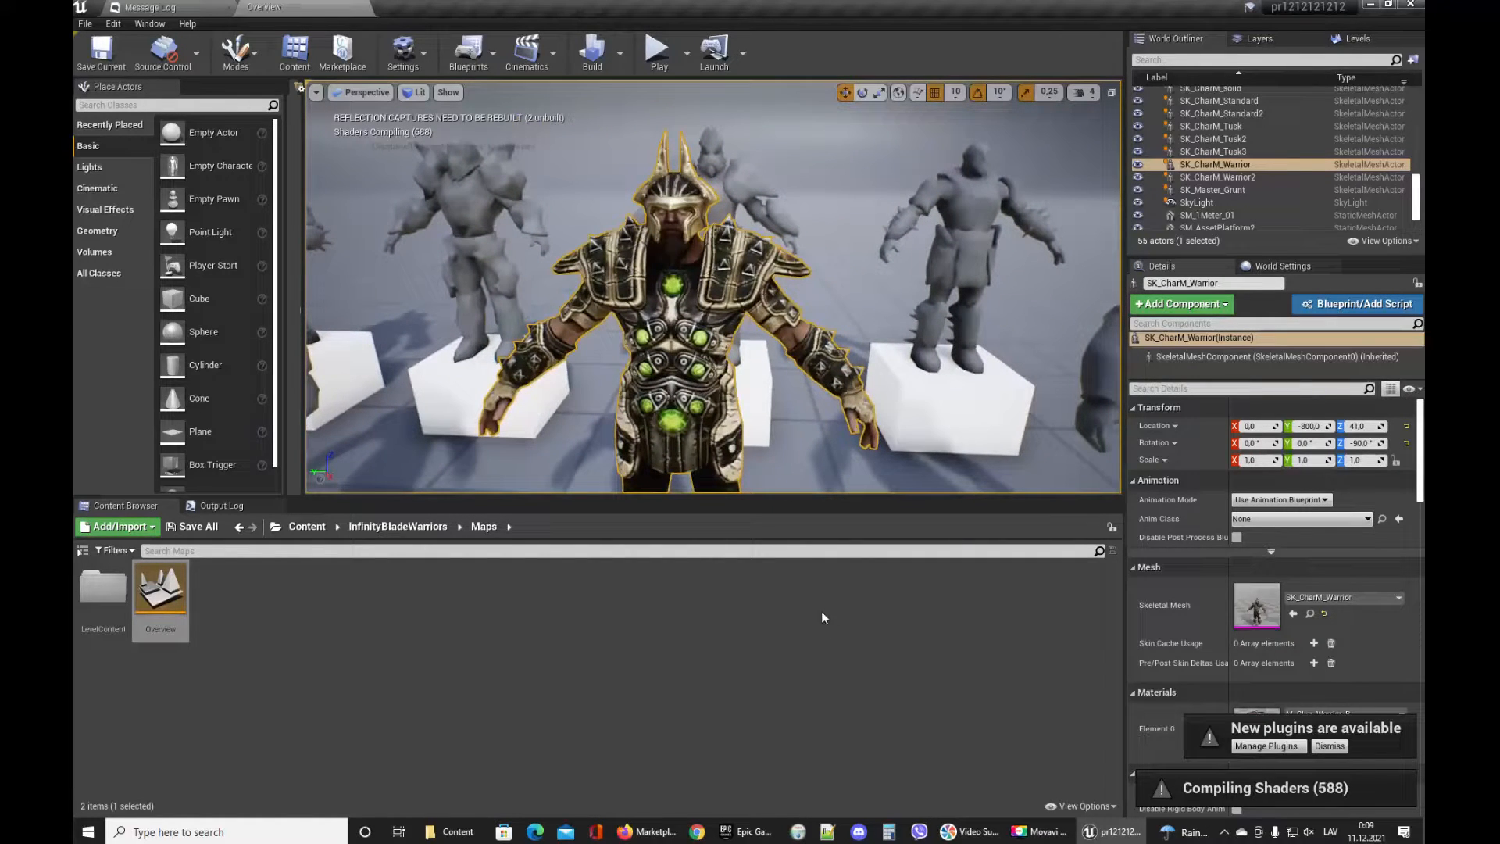
Locate the SK_CharM_Warrior mesh in the content browser, open it in its asset editor and switch to the skeleton view.
{"action": "left_click", "coordinate": [1310, 613]}
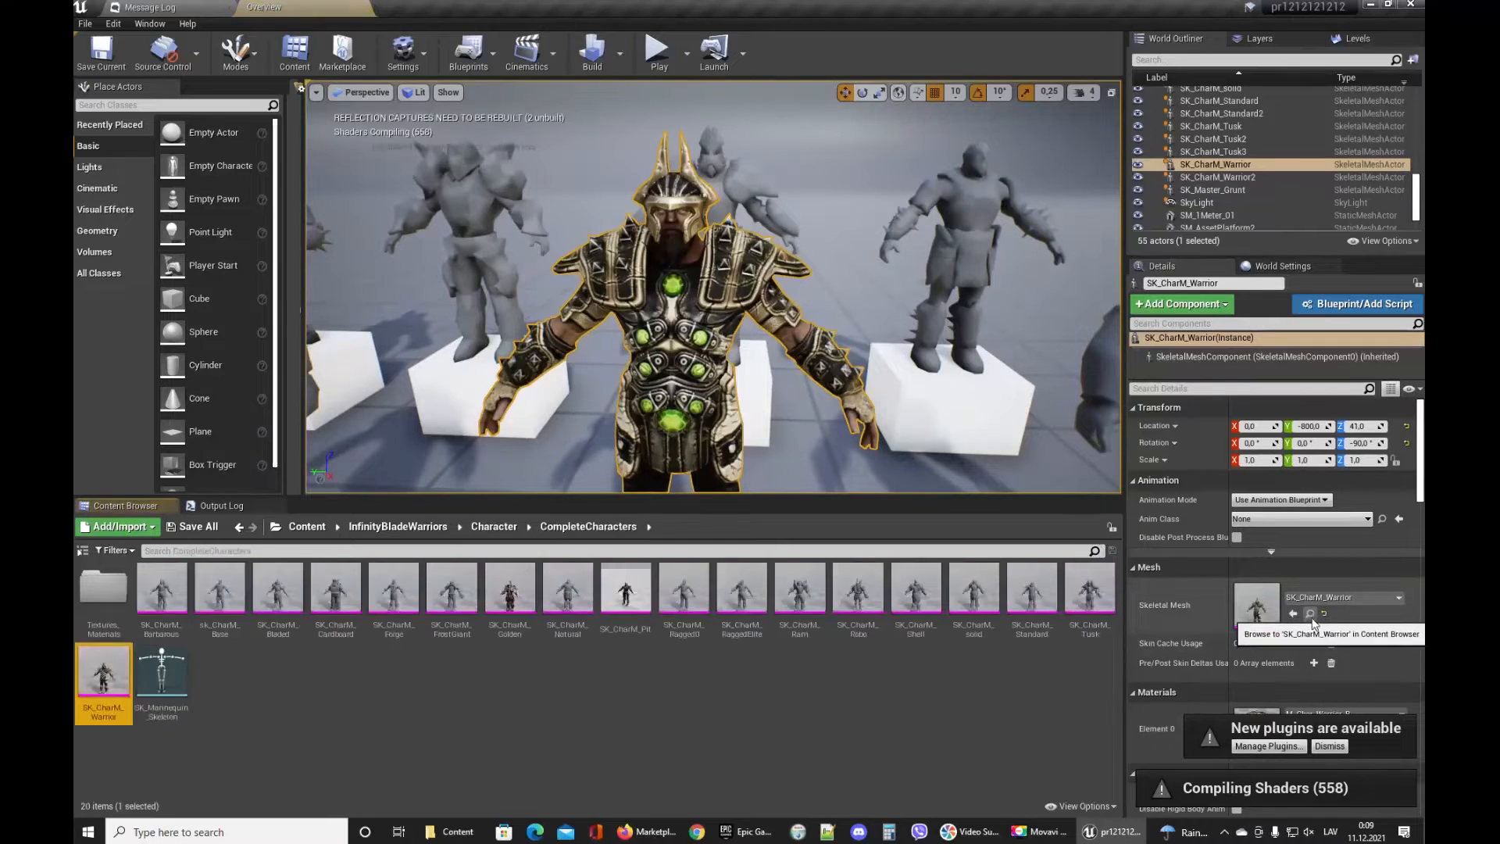
{"action": "double_click", "coordinate": [100, 670]}
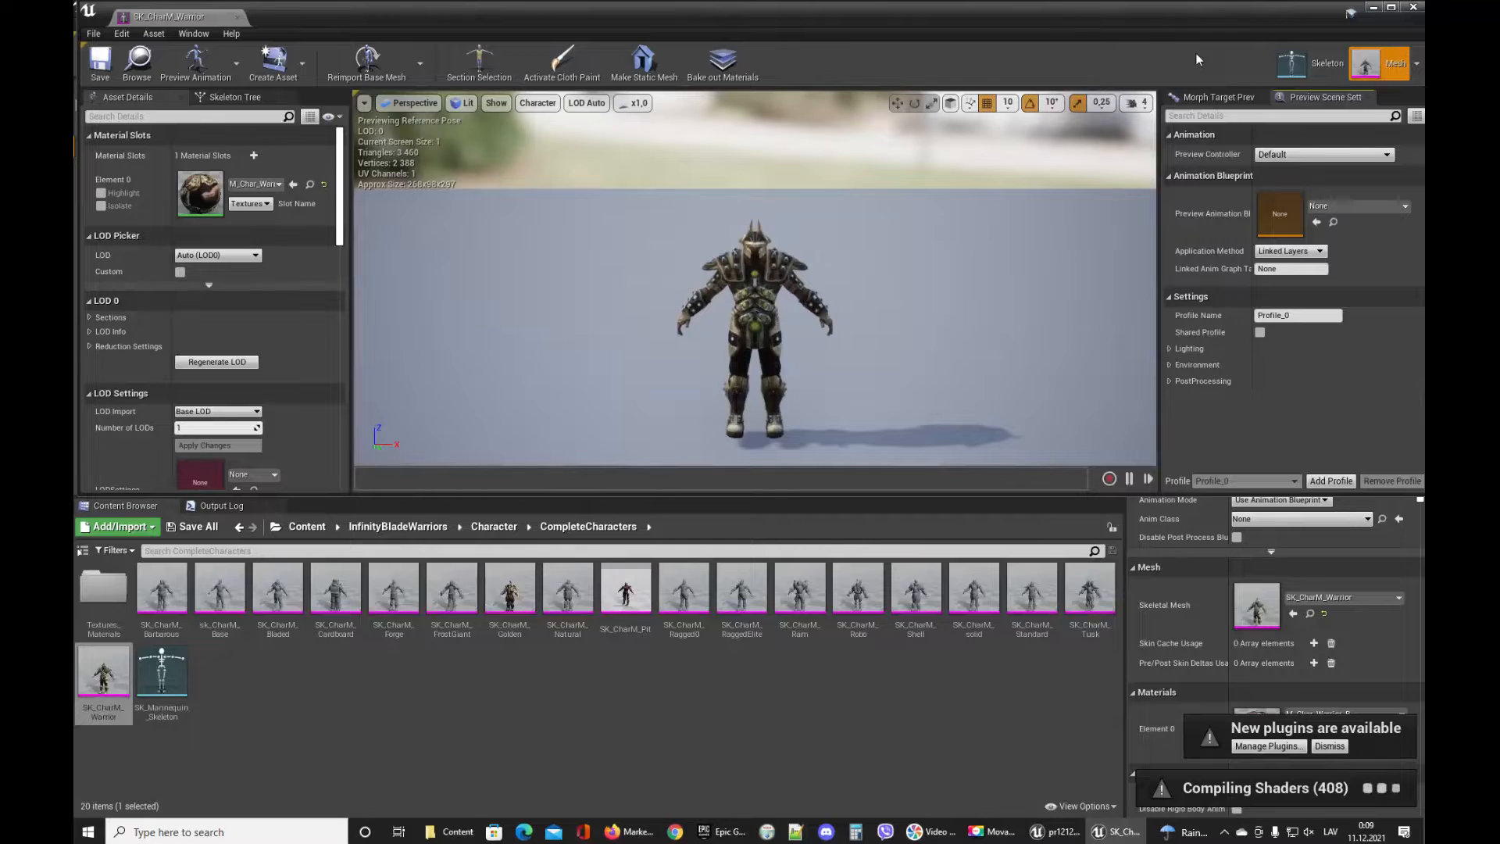
{"action": "left_click", "coordinate": [1313, 69]}
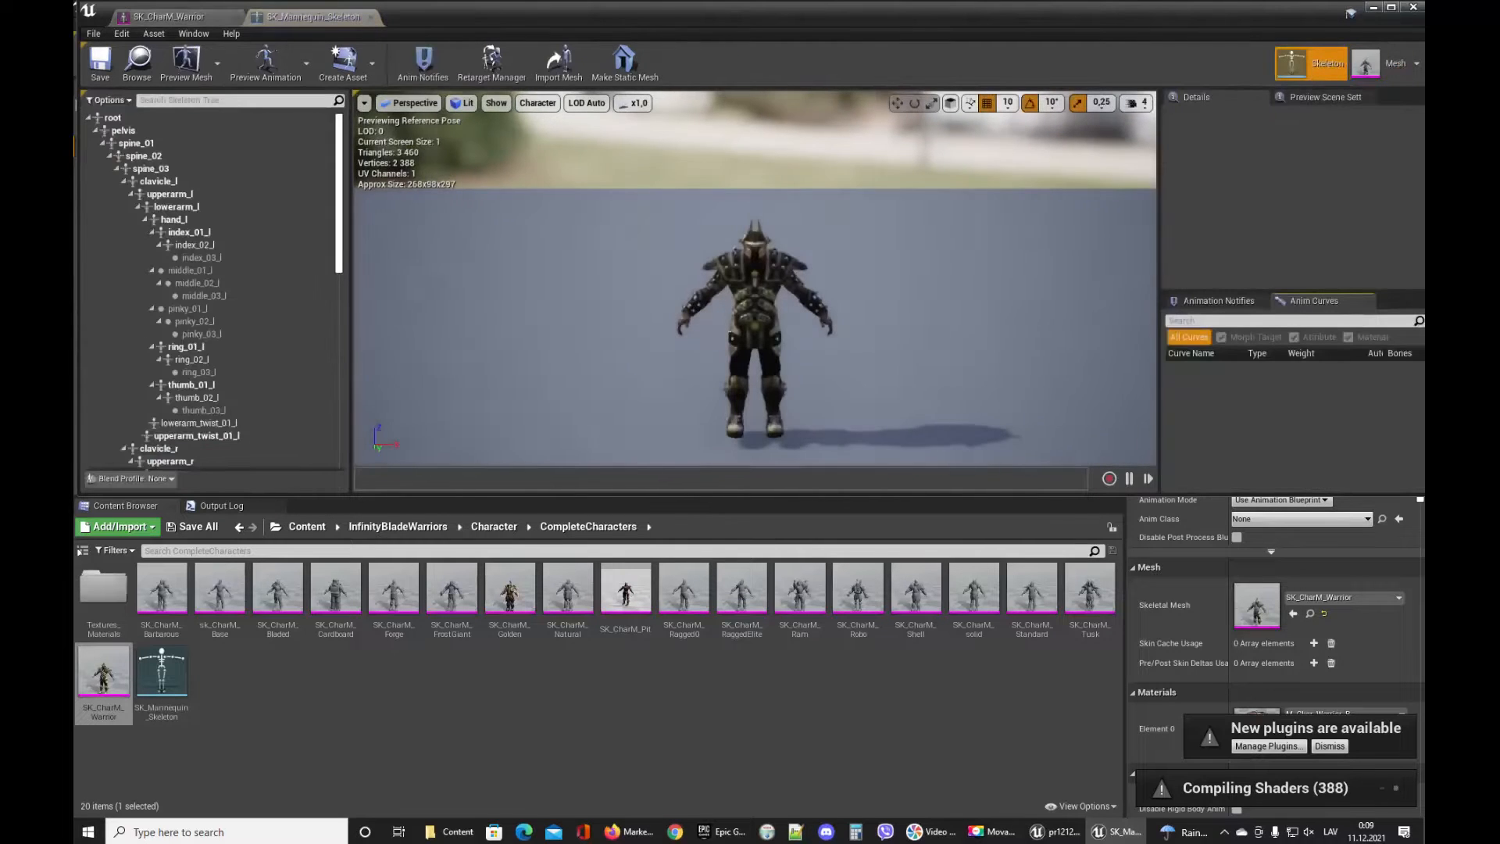
Select bones in the skeleton hierarchy, from root through spine and left arm to the hand and fingers, to inspect them.
{"action": "left_click", "coordinate": [116, 118]}
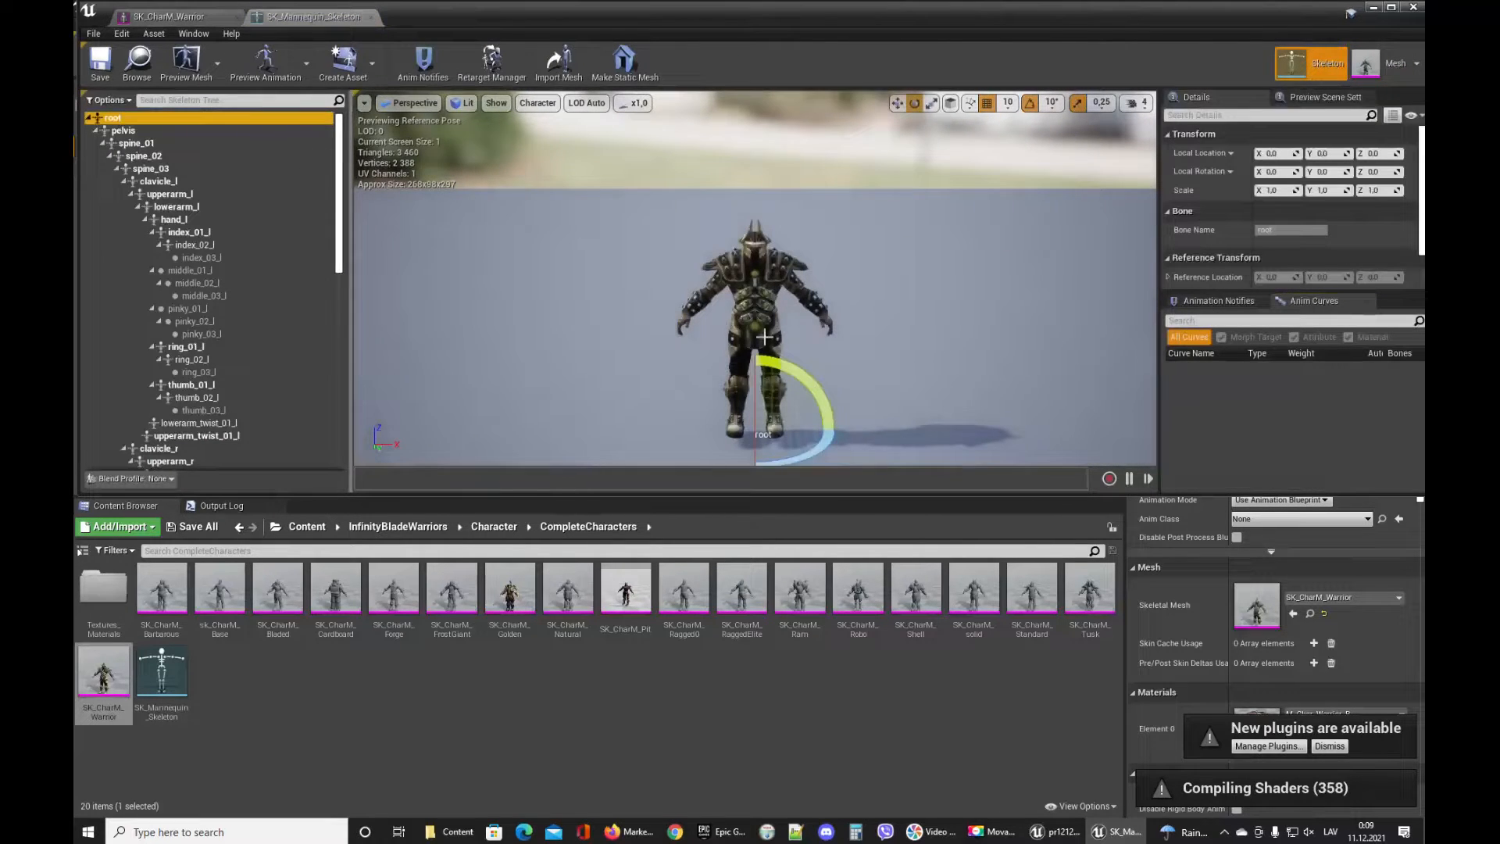
{"action": "left_click", "coordinate": [141, 159]}
{"action": "left_click", "coordinate": [179, 210]}
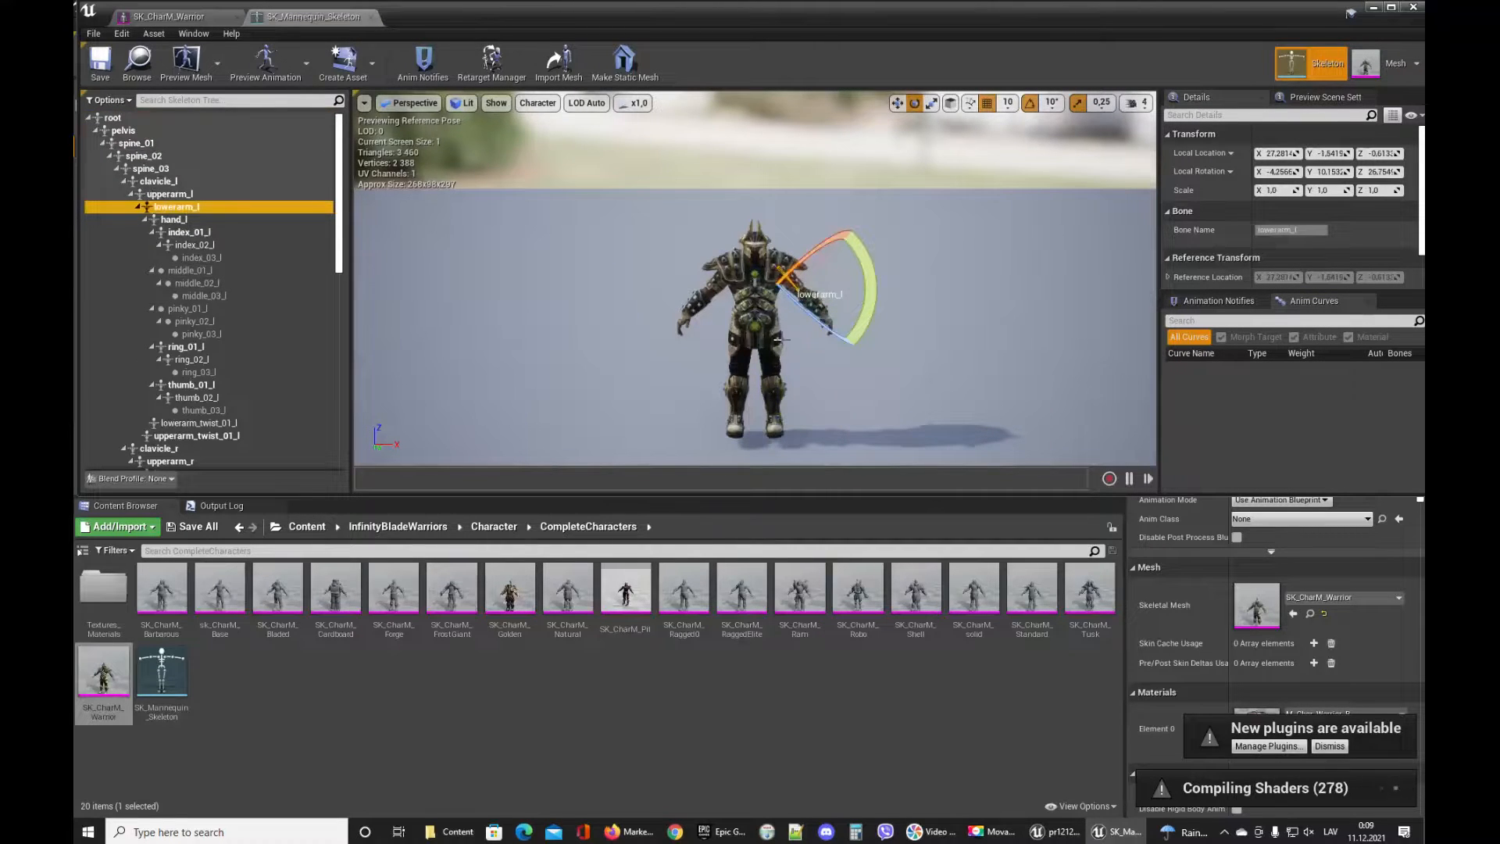
{"action": "scroll", "coordinate": [783, 338], "scroll_direction": "up", "scroll_amount": 5}
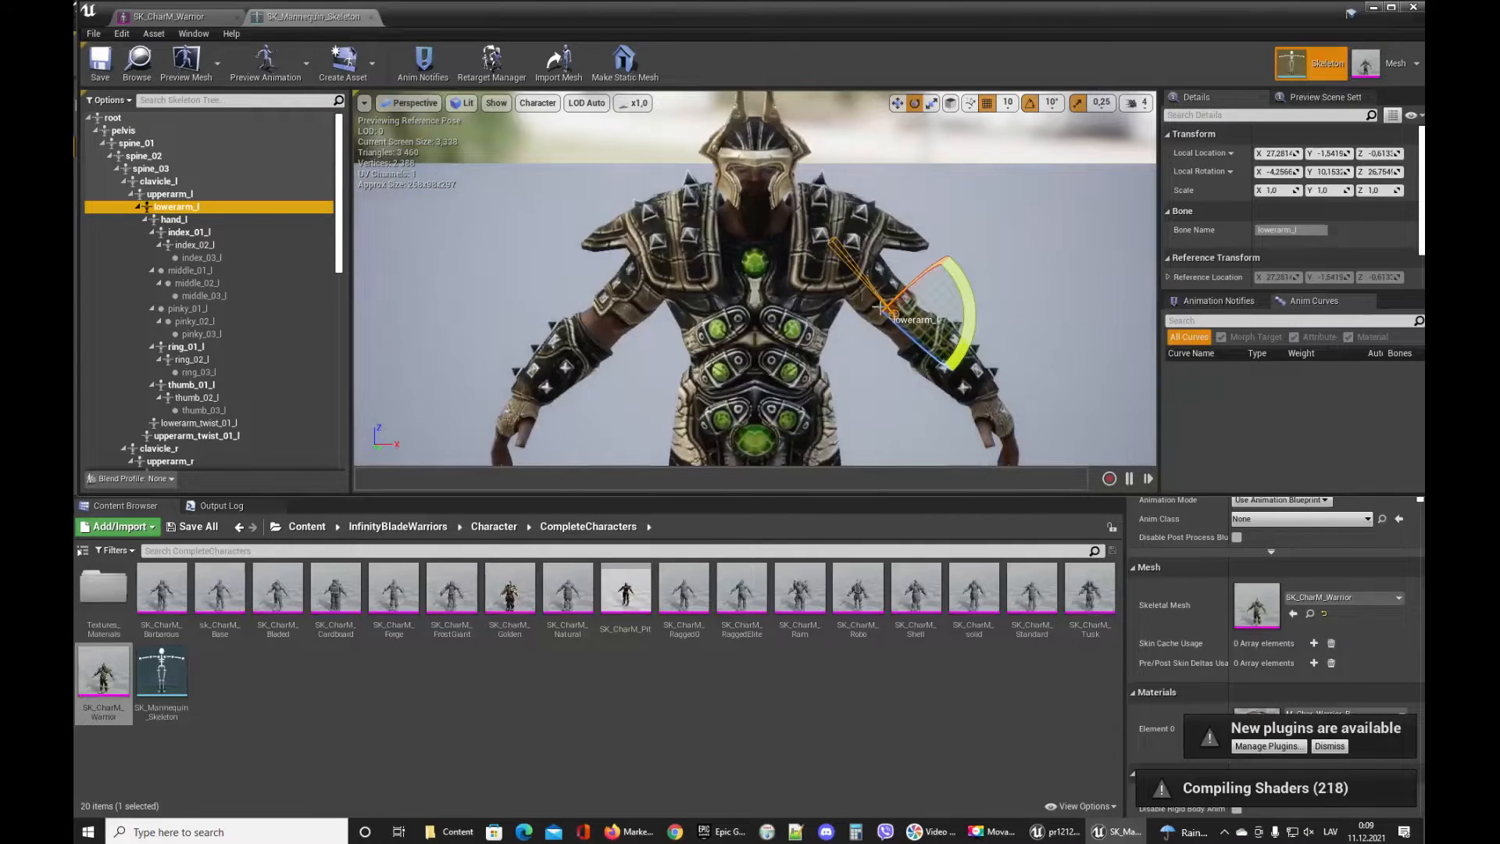
{"action": "left_click", "coordinate": [176, 220]}
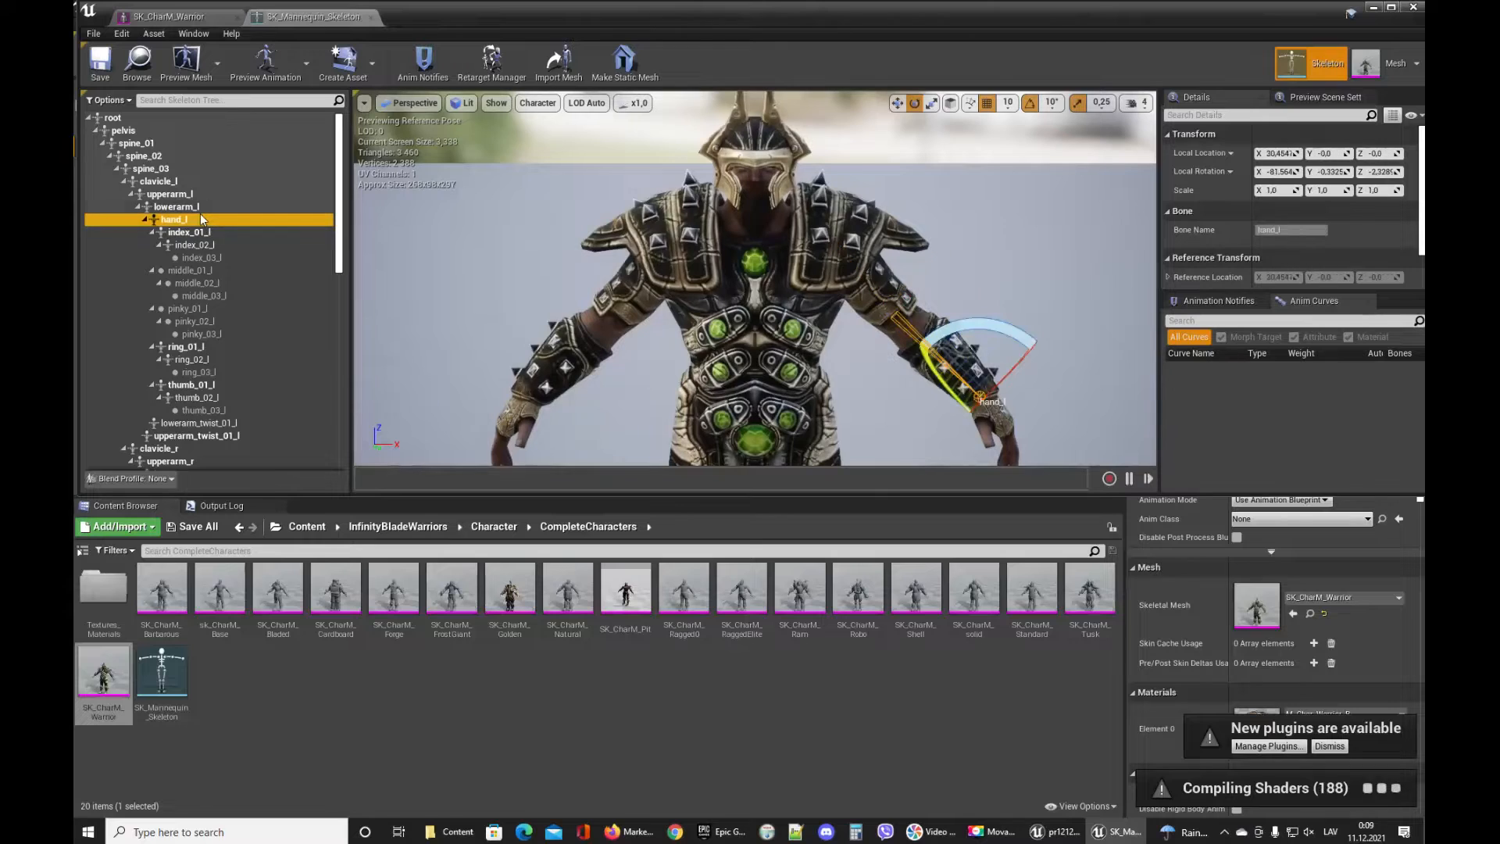
{"action": "left_click", "coordinate": [195, 232]}
{"action": "left_click", "coordinate": [196, 244]}
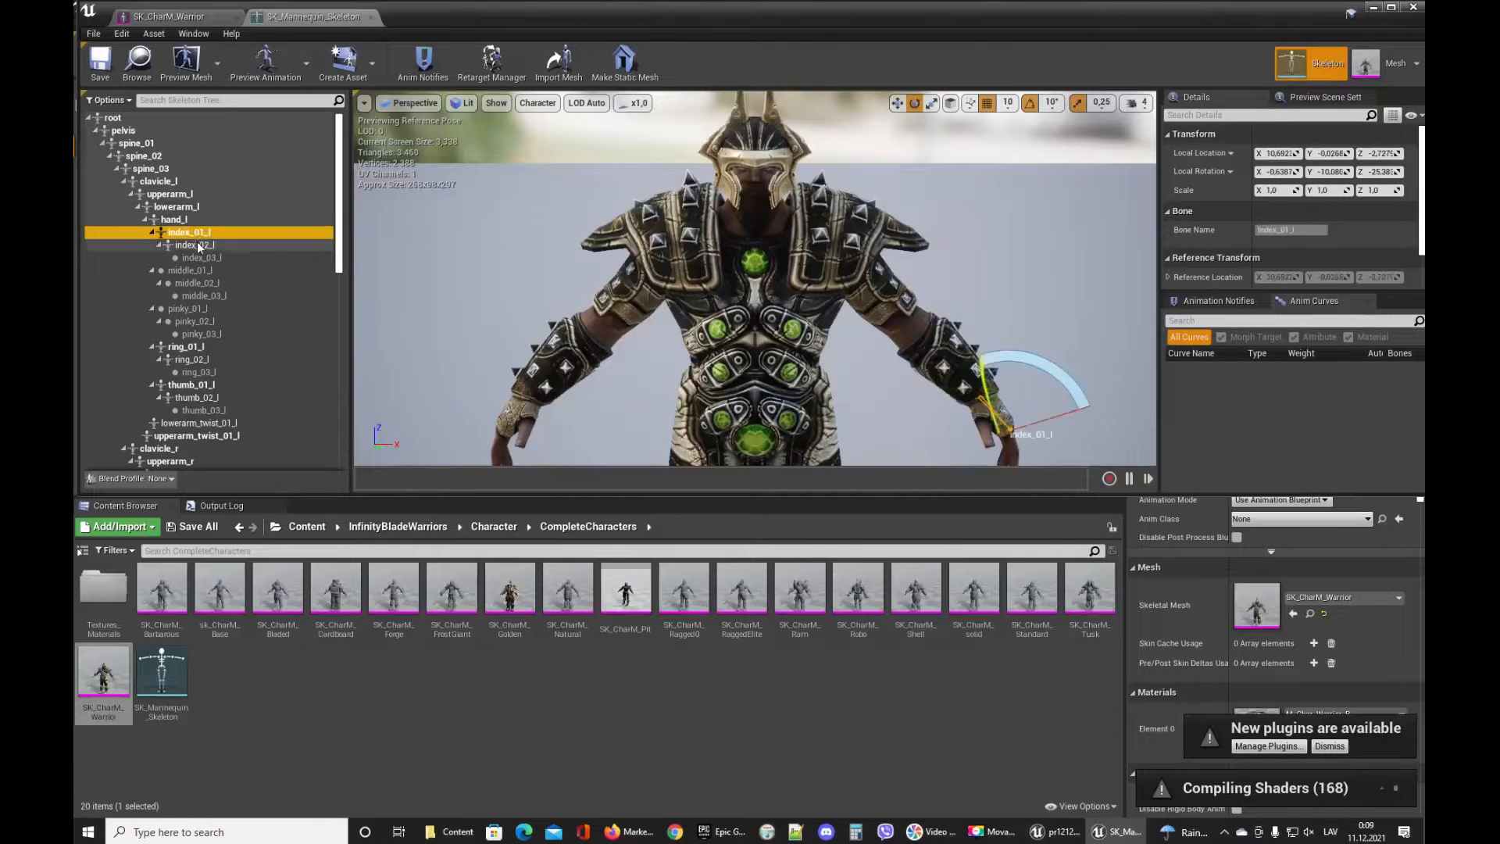
{"action": "left_click", "coordinate": [195, 232]}
{"action": "left_click", "coordinate": [187, 219]}
{"action": "left_click", "coordinate": [191, 206]}
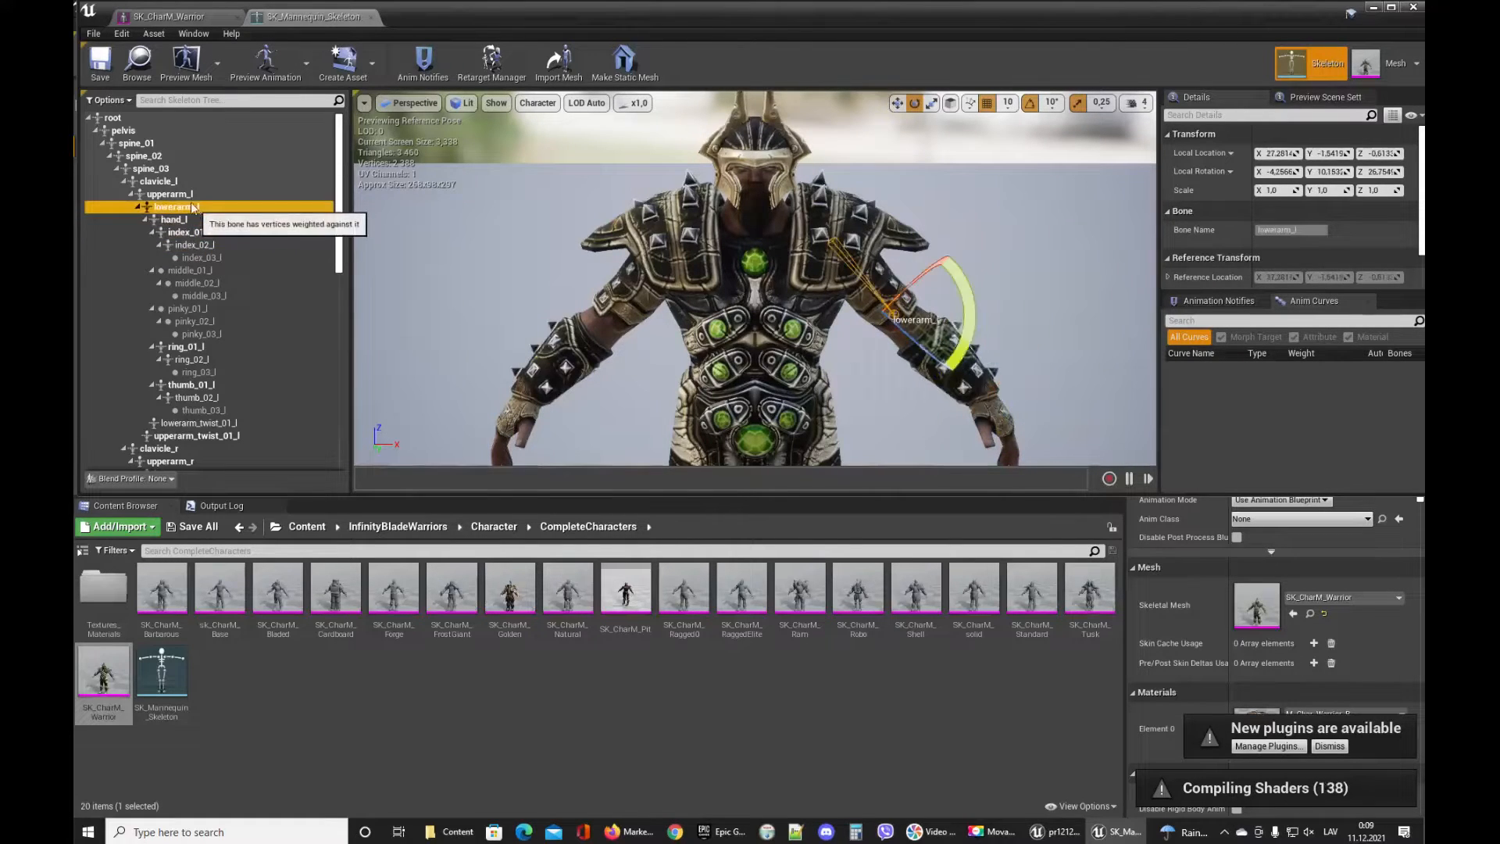
{"action": "left_click", "coordinate": [172, 182]}
{"action": "left_click", "coordinate": [176, 194]}
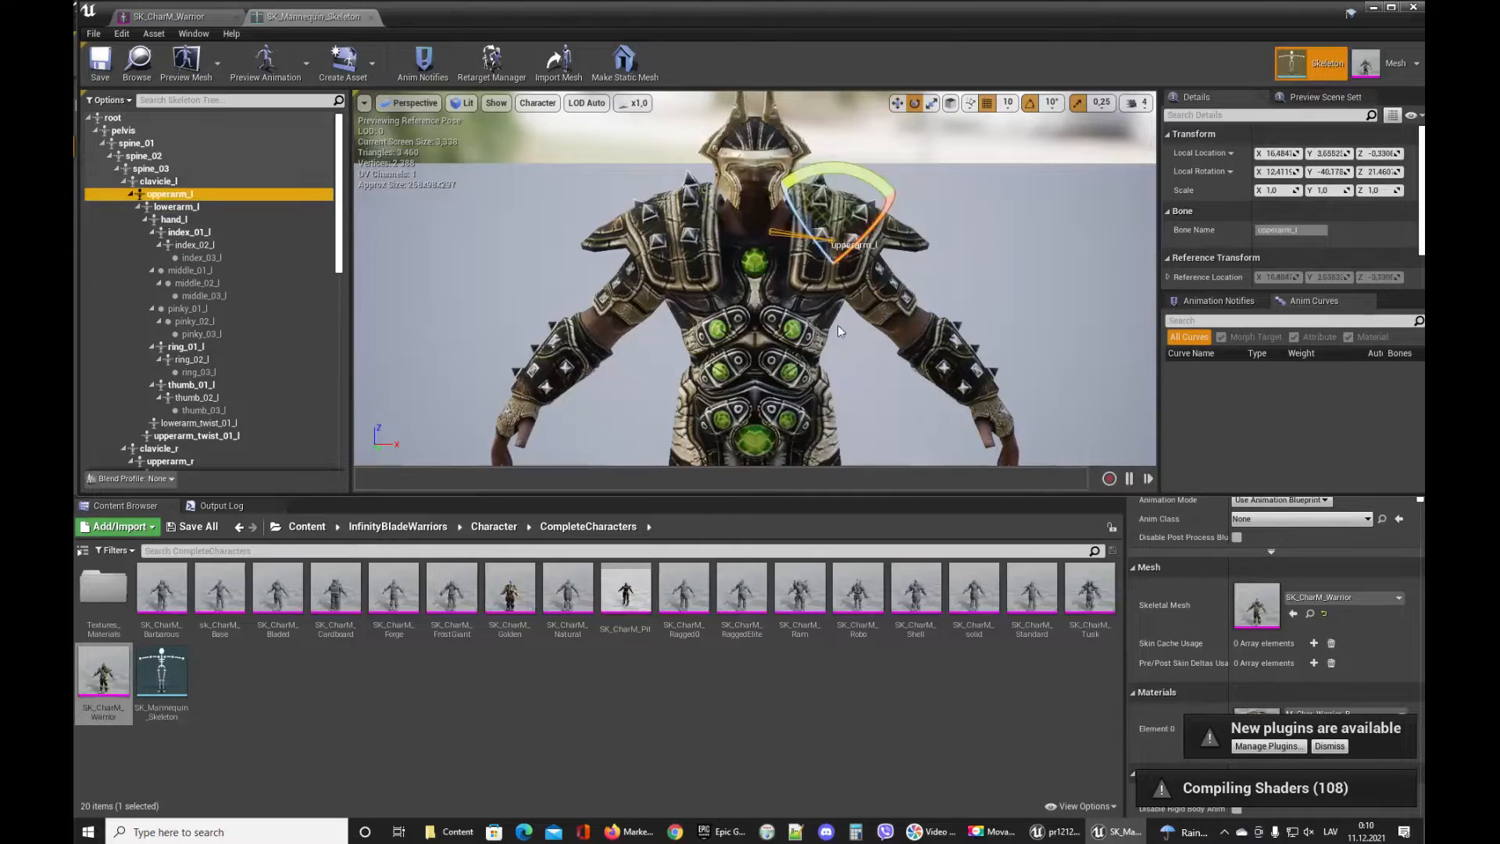
{"action": "left_click", "coordinate": [206, 208]}
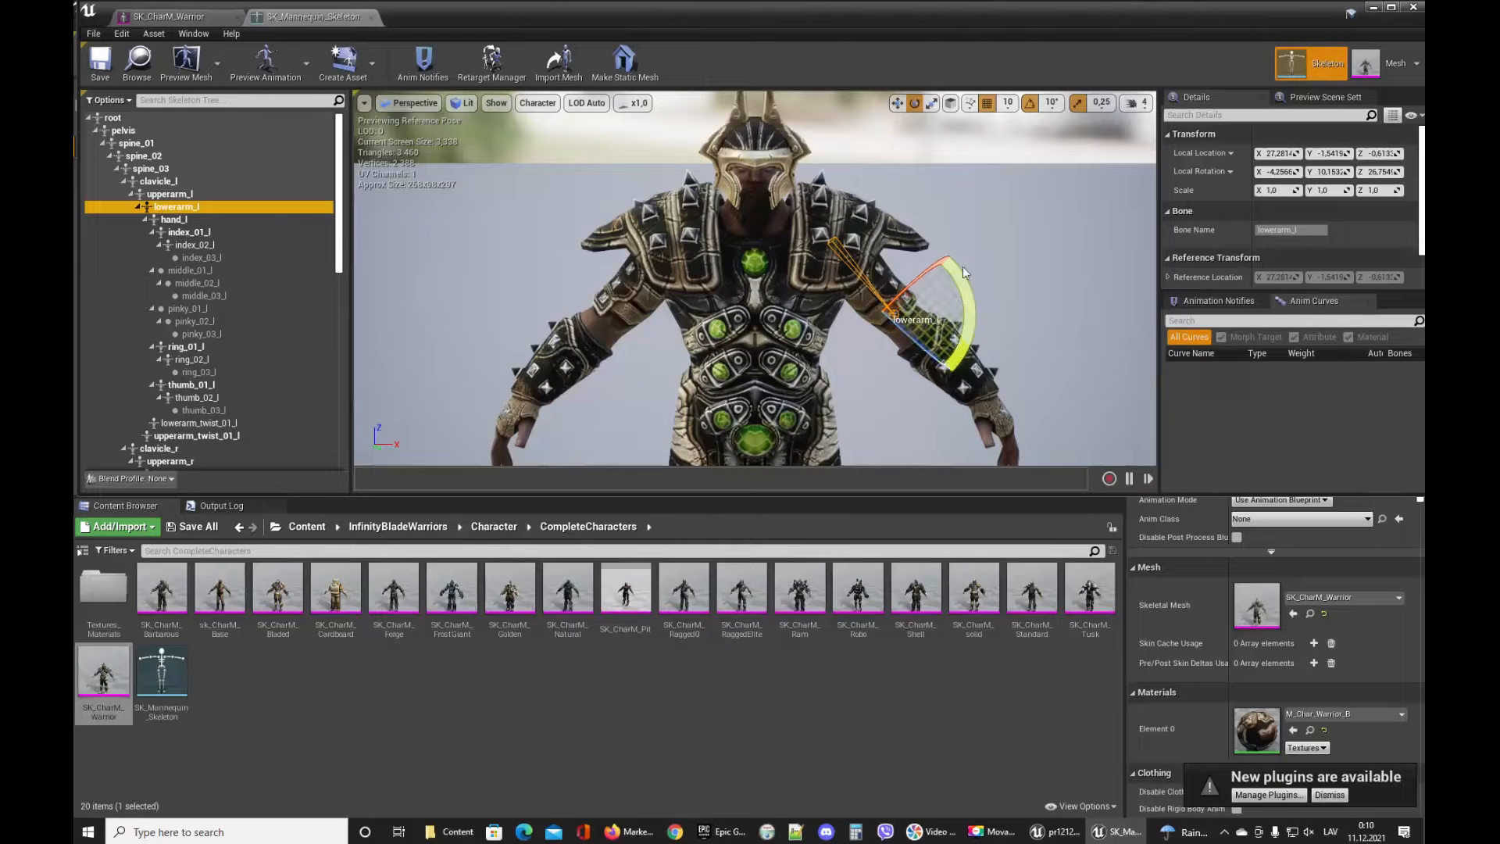
{"action": "mouse_move", "coordinate": [955, 264]}
{"action": "right_mouse_down"}
{"action": "mouse_move", "coordinate": [953, 249]}
{"action": "mouse_move", "coordinate": [976, 245]}
{"action": "mouse_move", "coordinate": [953, 263]}
{"action": "mouse_move", "coordinate": [965, 257]}
{"action": "right_mouse_up"}
Switch between mesh and skeleton views, zoom out, reselect the root bone and close the asset editor.
{"action": "left_click", "coordinate": [1364, 64]}
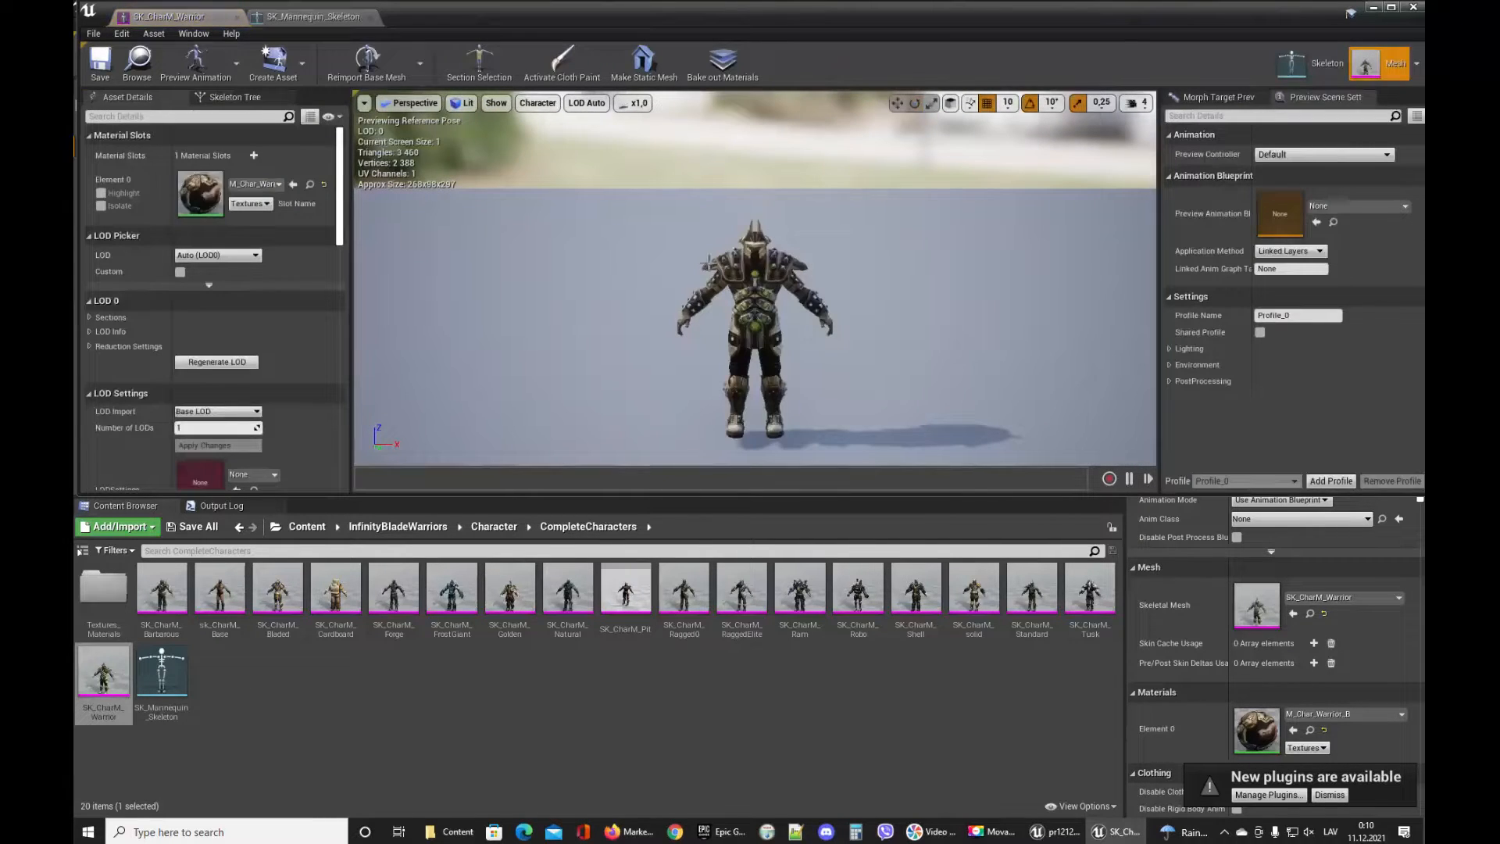
{"action": "left_click", "coordinate": [1320, 64]}
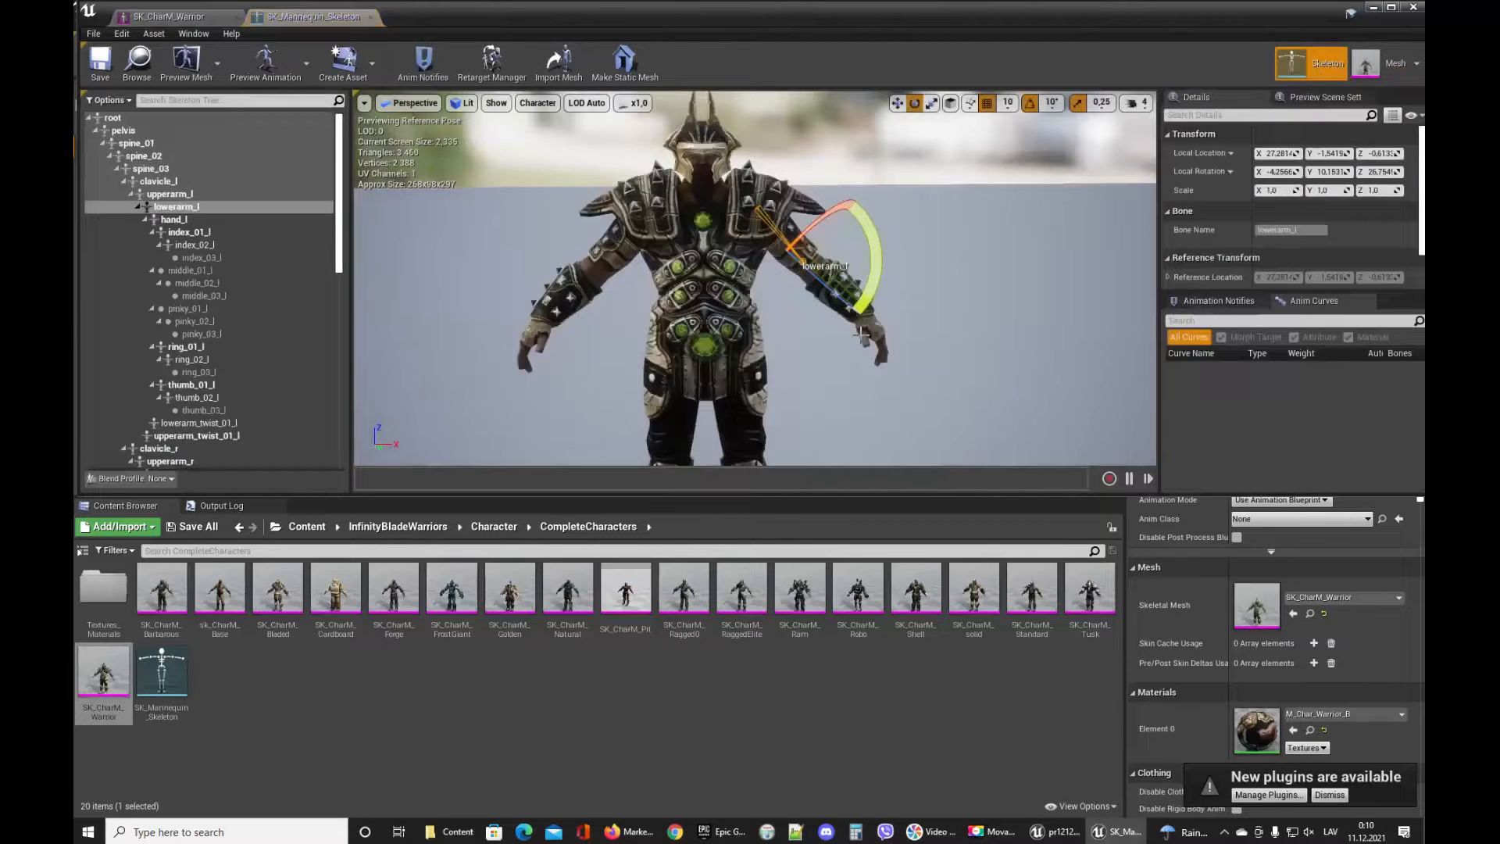
{"action": "scroll", "coordinate": [952, 305], "scroll_direction": "down", "scroll_amount": 5}
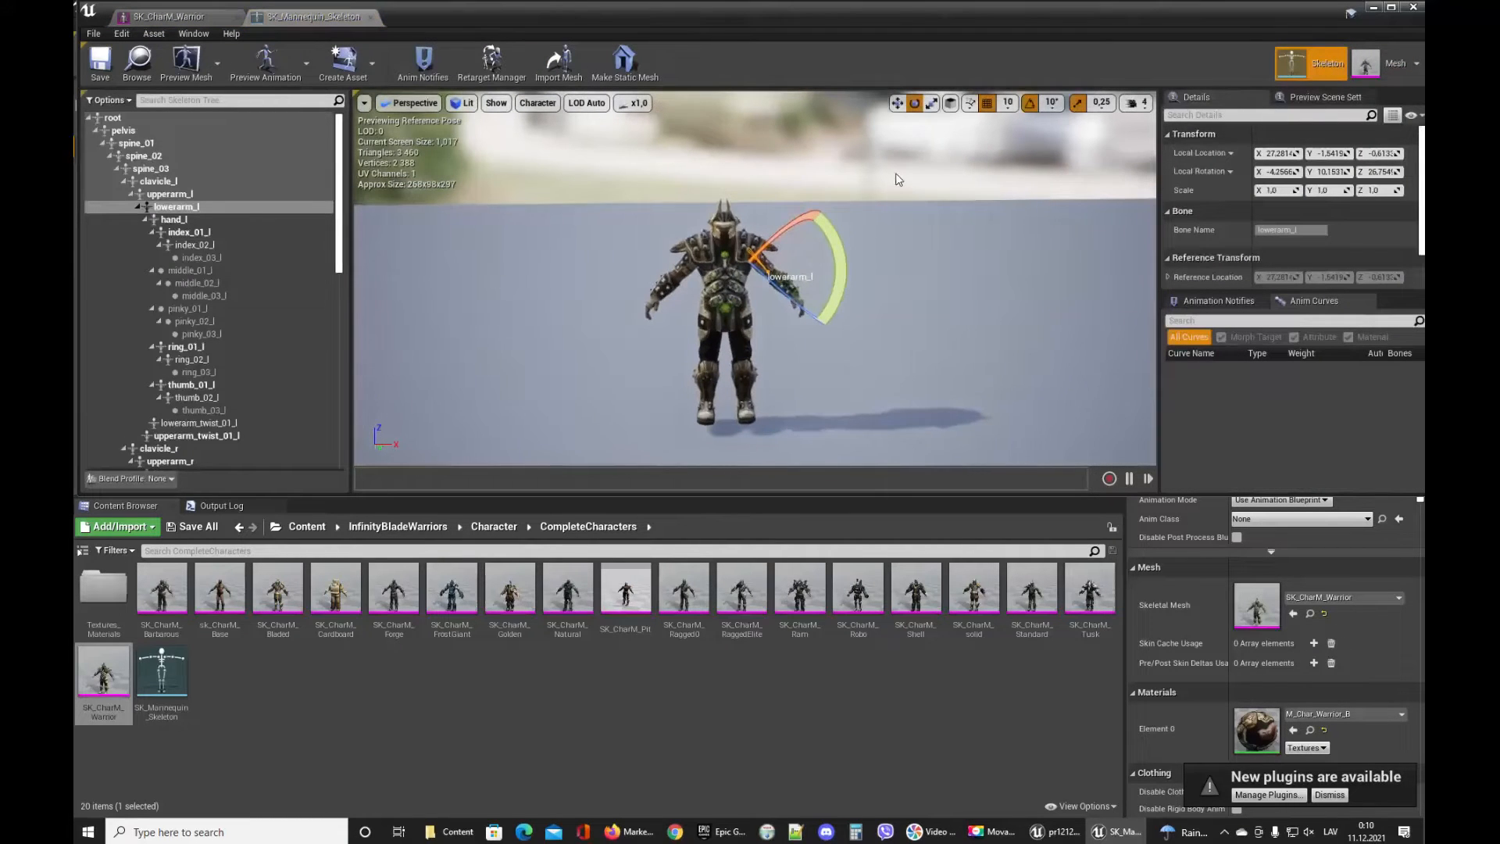
{"action": "left_click", "coordinate": [207, 115]}
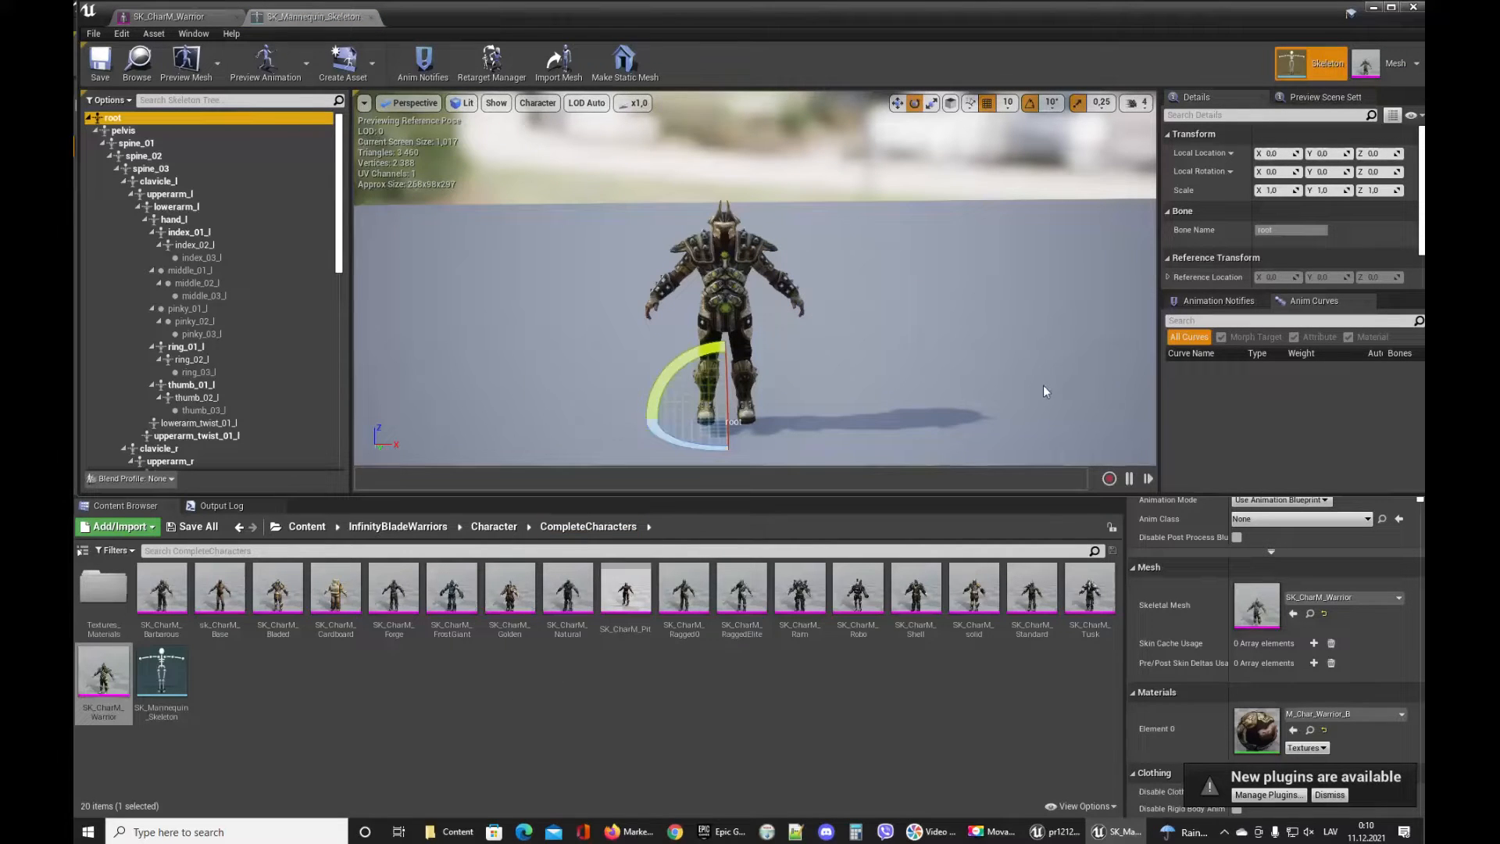
{"action": "left_click", "coordinate": [1371, 9]}
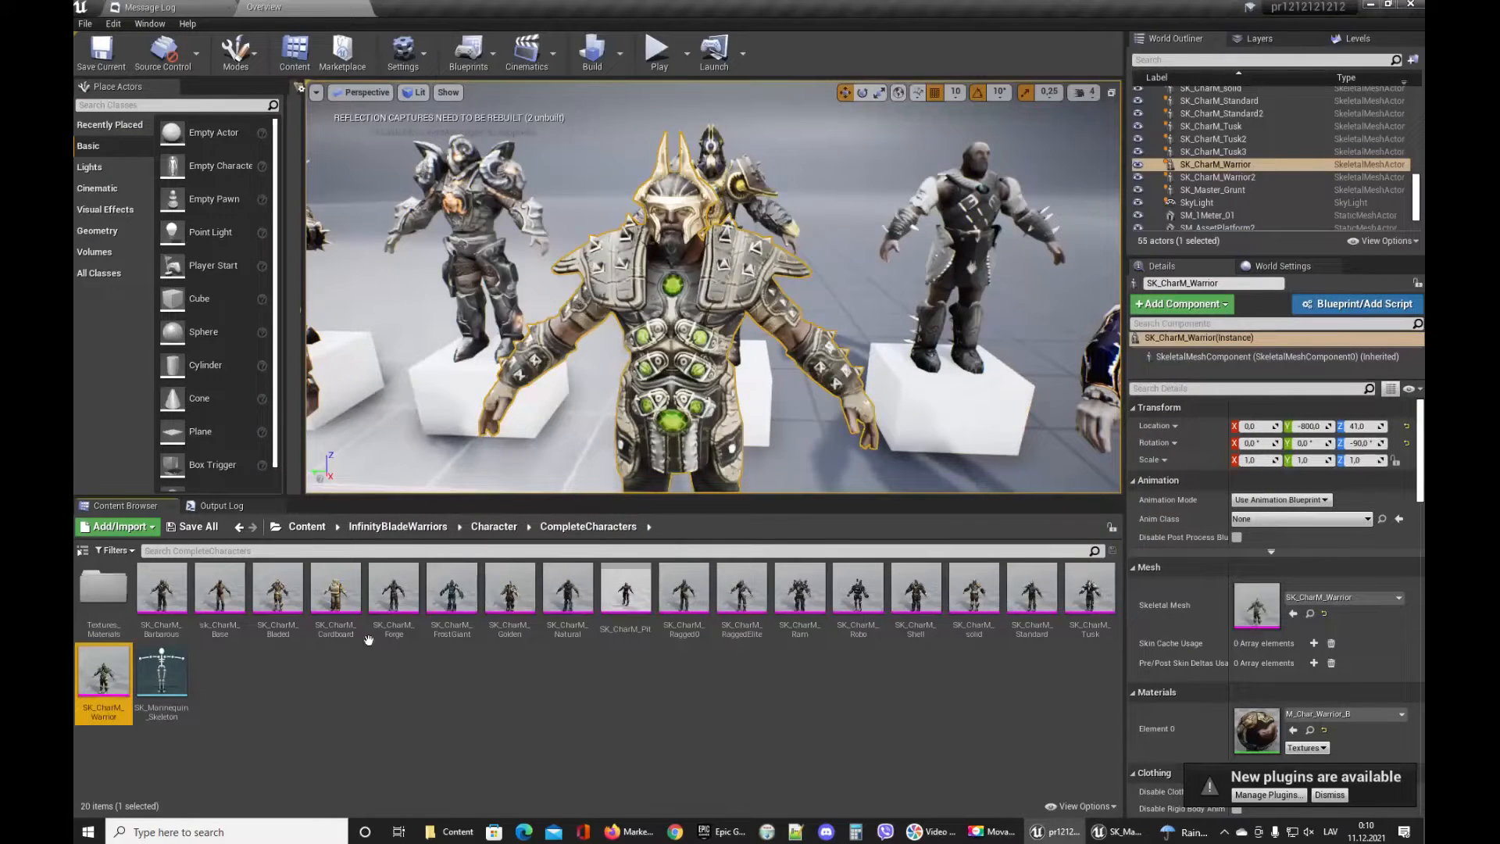
Go to the Content root folder and filter the content browser to show only Level assets.
{"action": "left_click", "coordinate": [307, 526]}
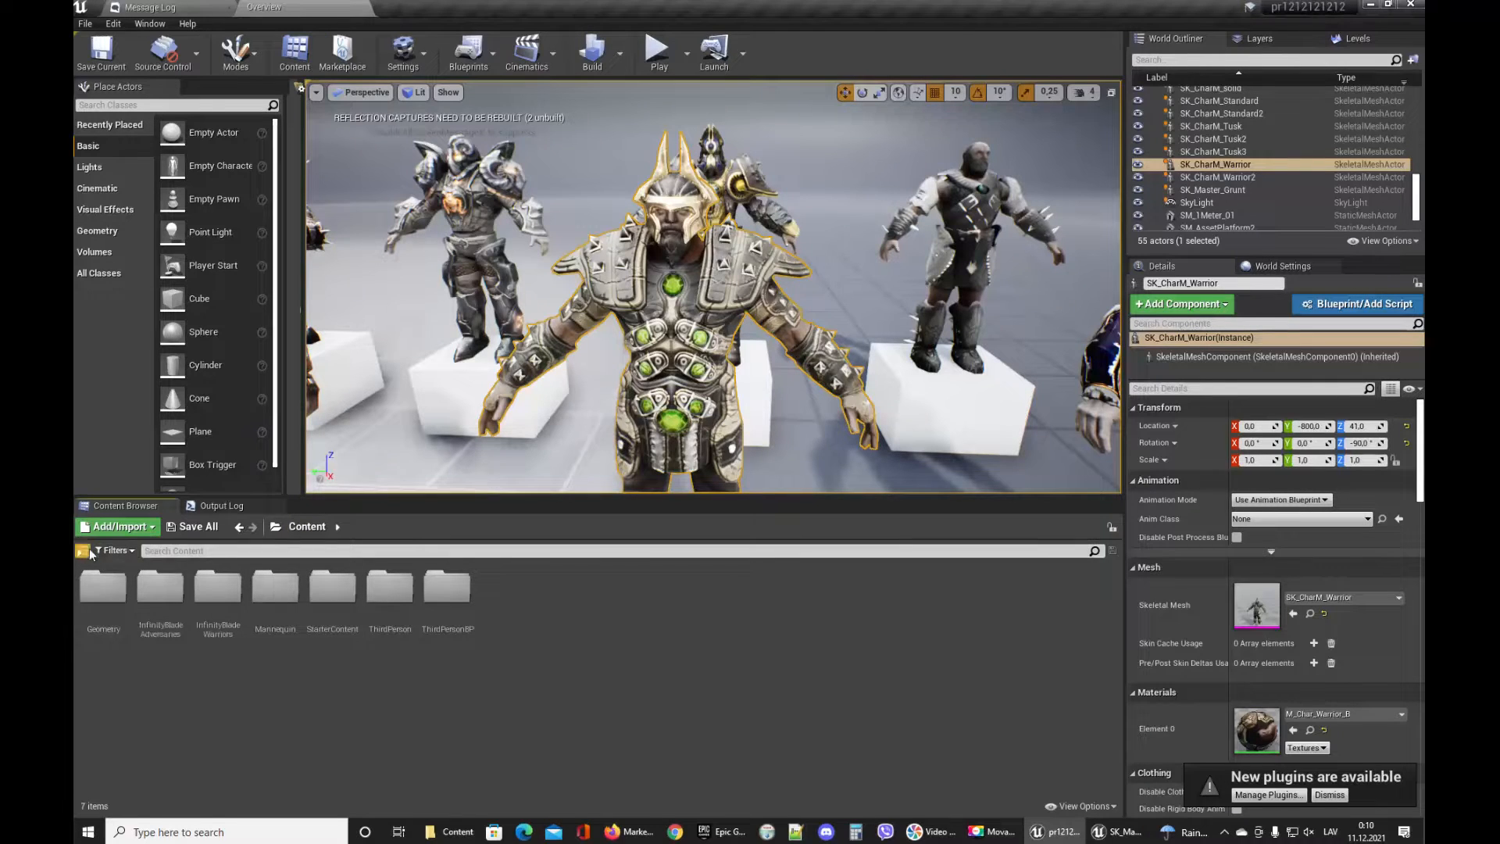
{"action": "left_click", "coordinate": [83, 551]}
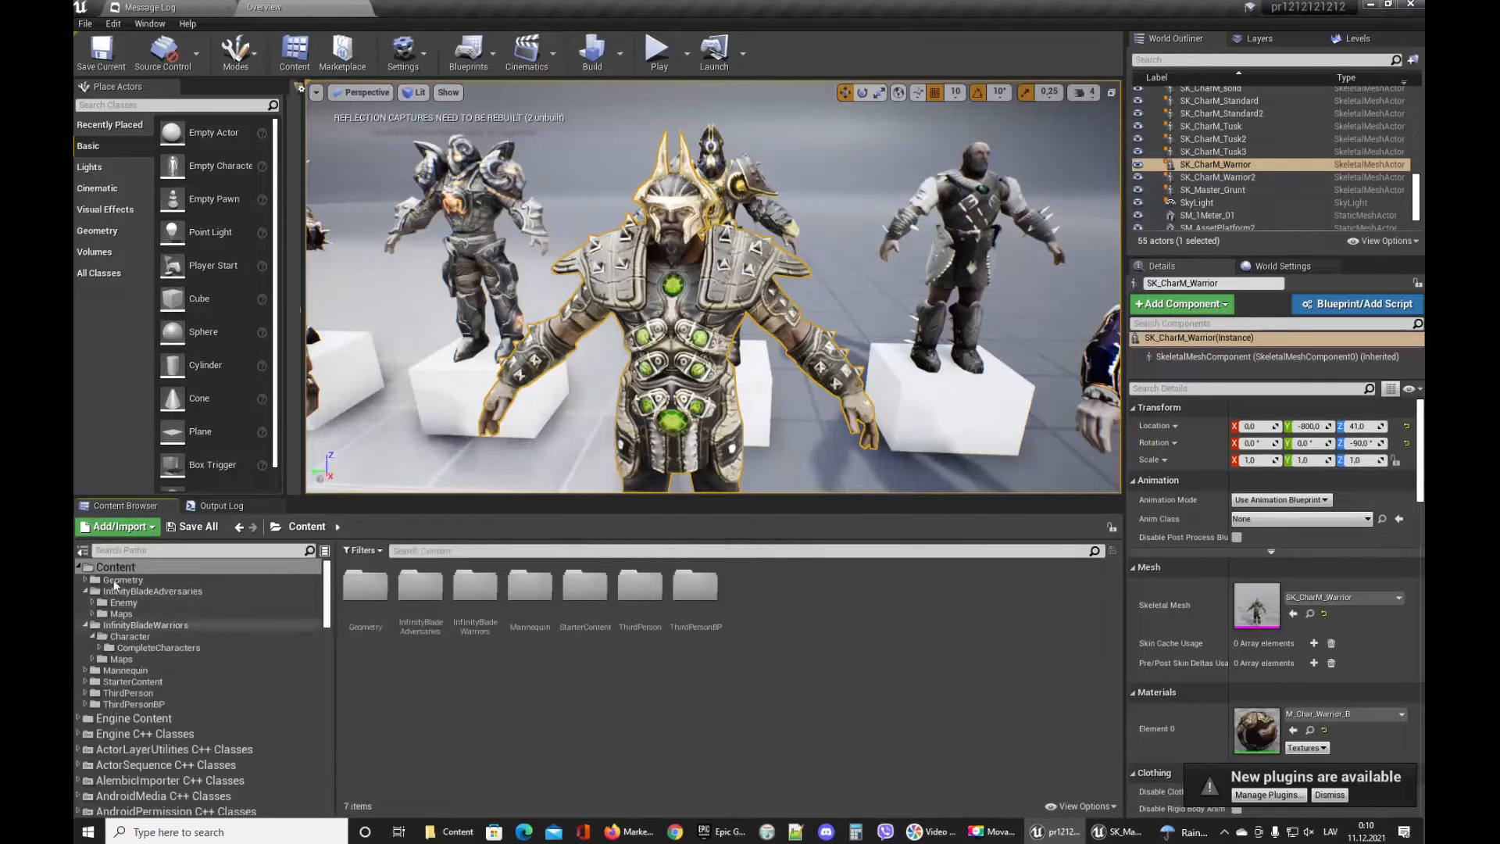
{"action": "left_click", "coordinate": [83, 551]}
{"action": "left_click", "coordinate": [113, 550]}
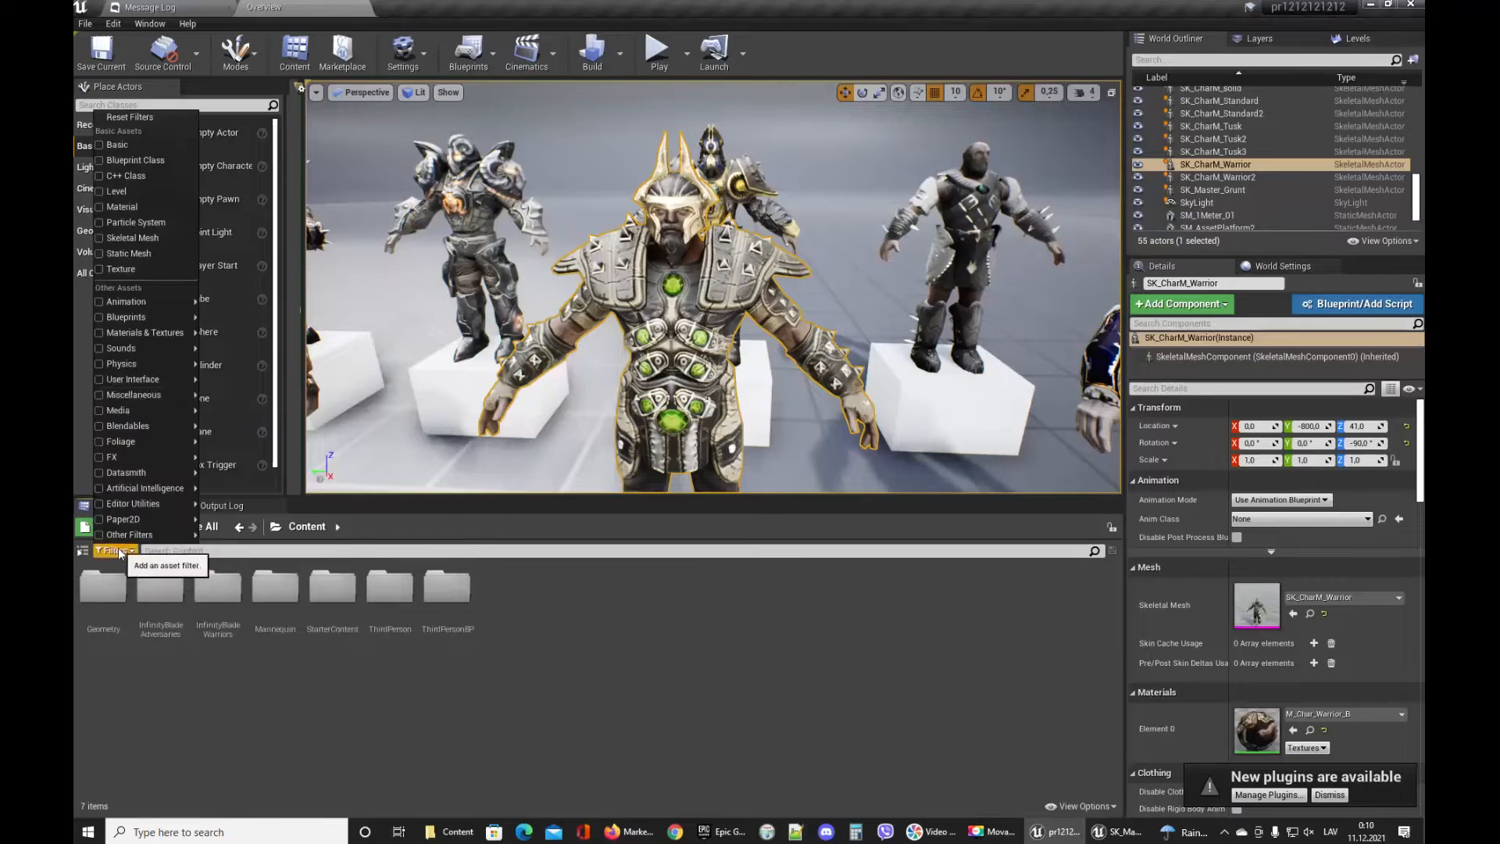
{"action": "left_click", "coordinate": [116, 191]}
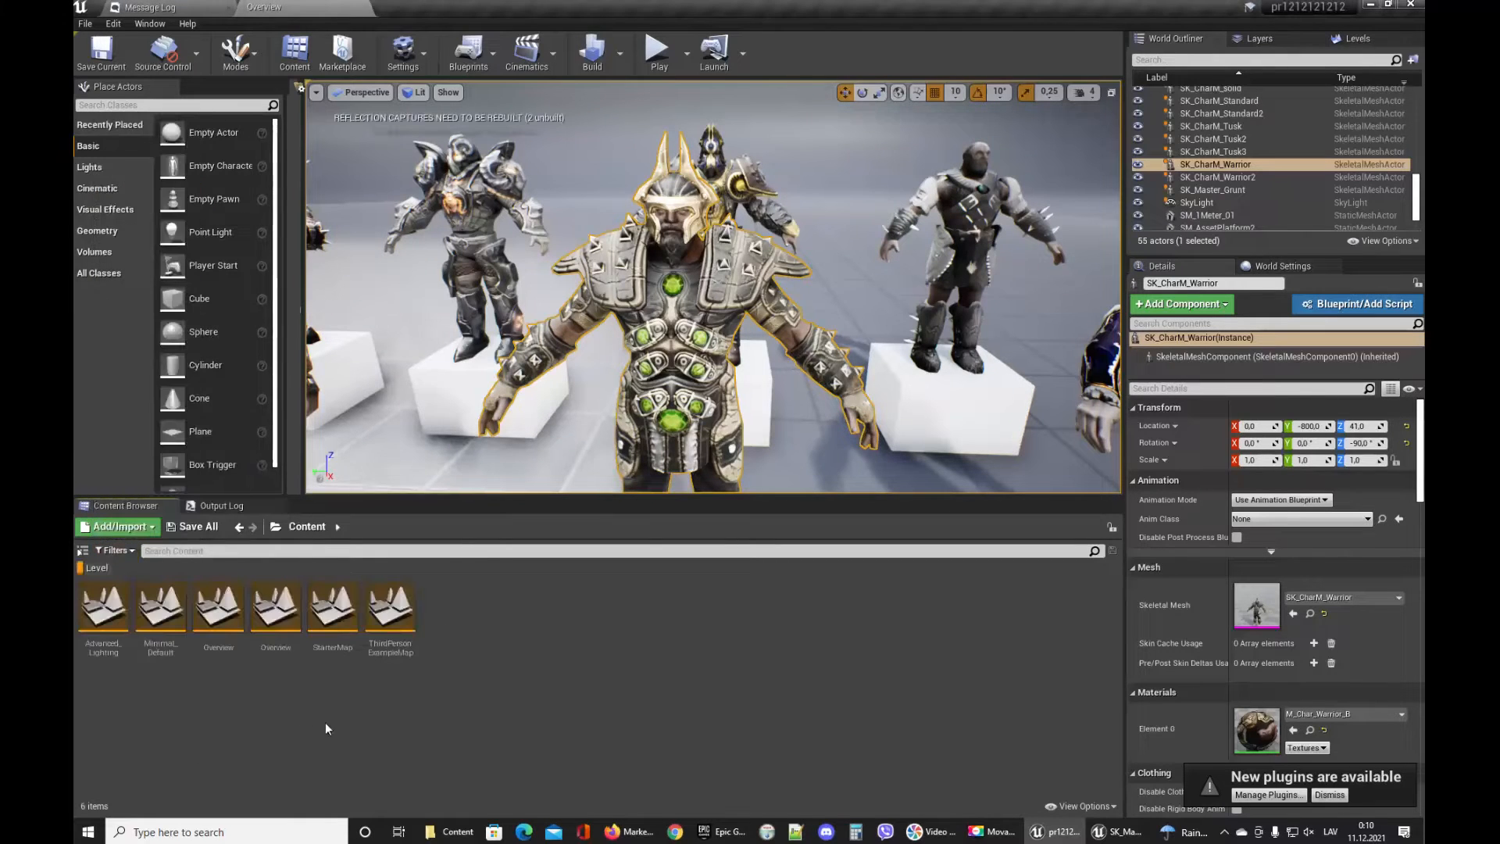
Open the StarterMap and then each Overview map in turn to preview them.
{"action": "double_click", "coordinate": [330, 621]}
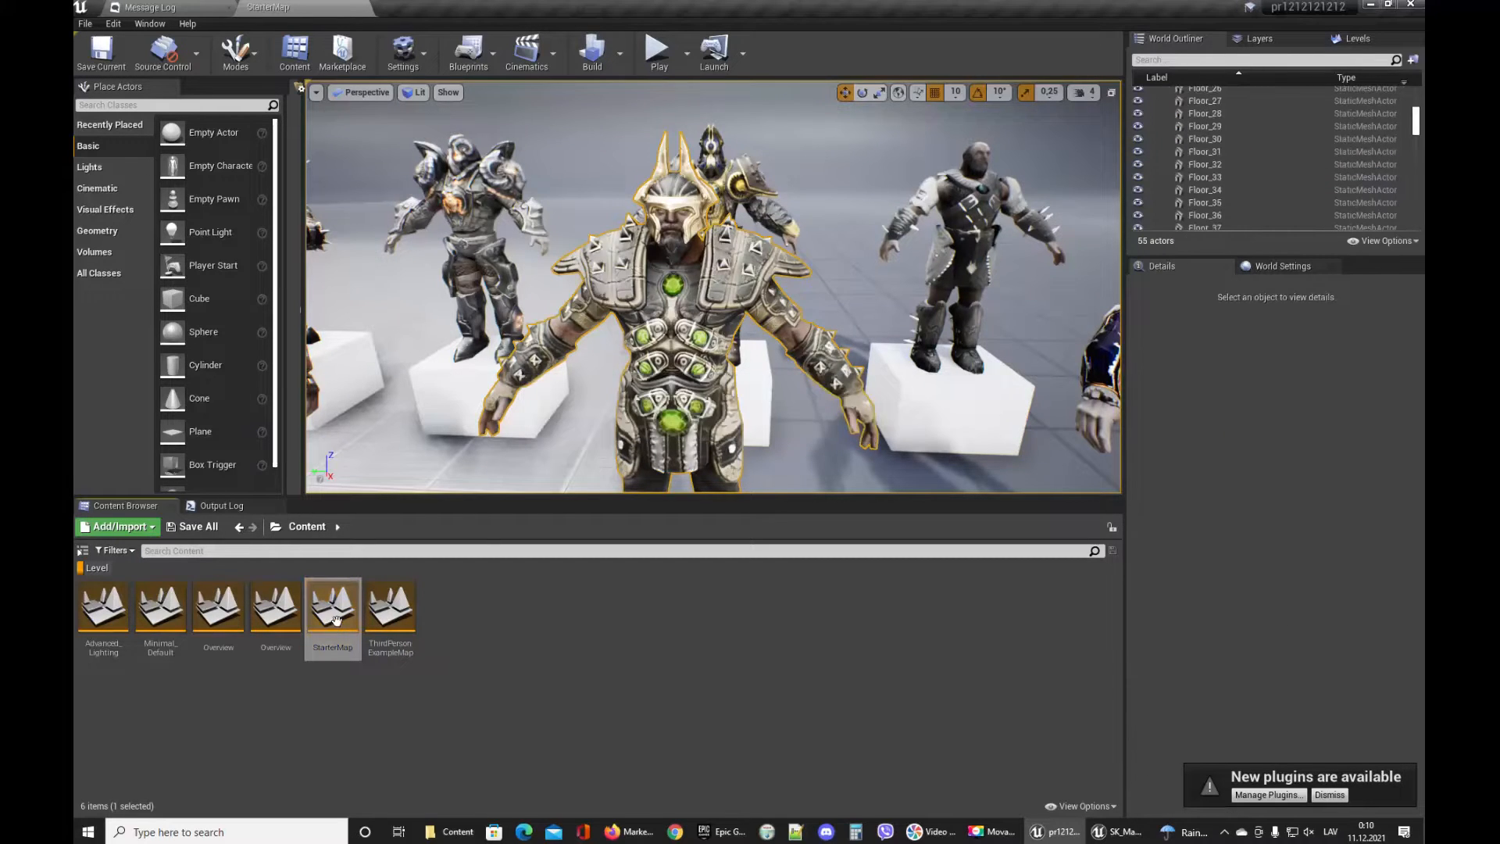
{"action": "double_click", "coordinate": [273, 601]}
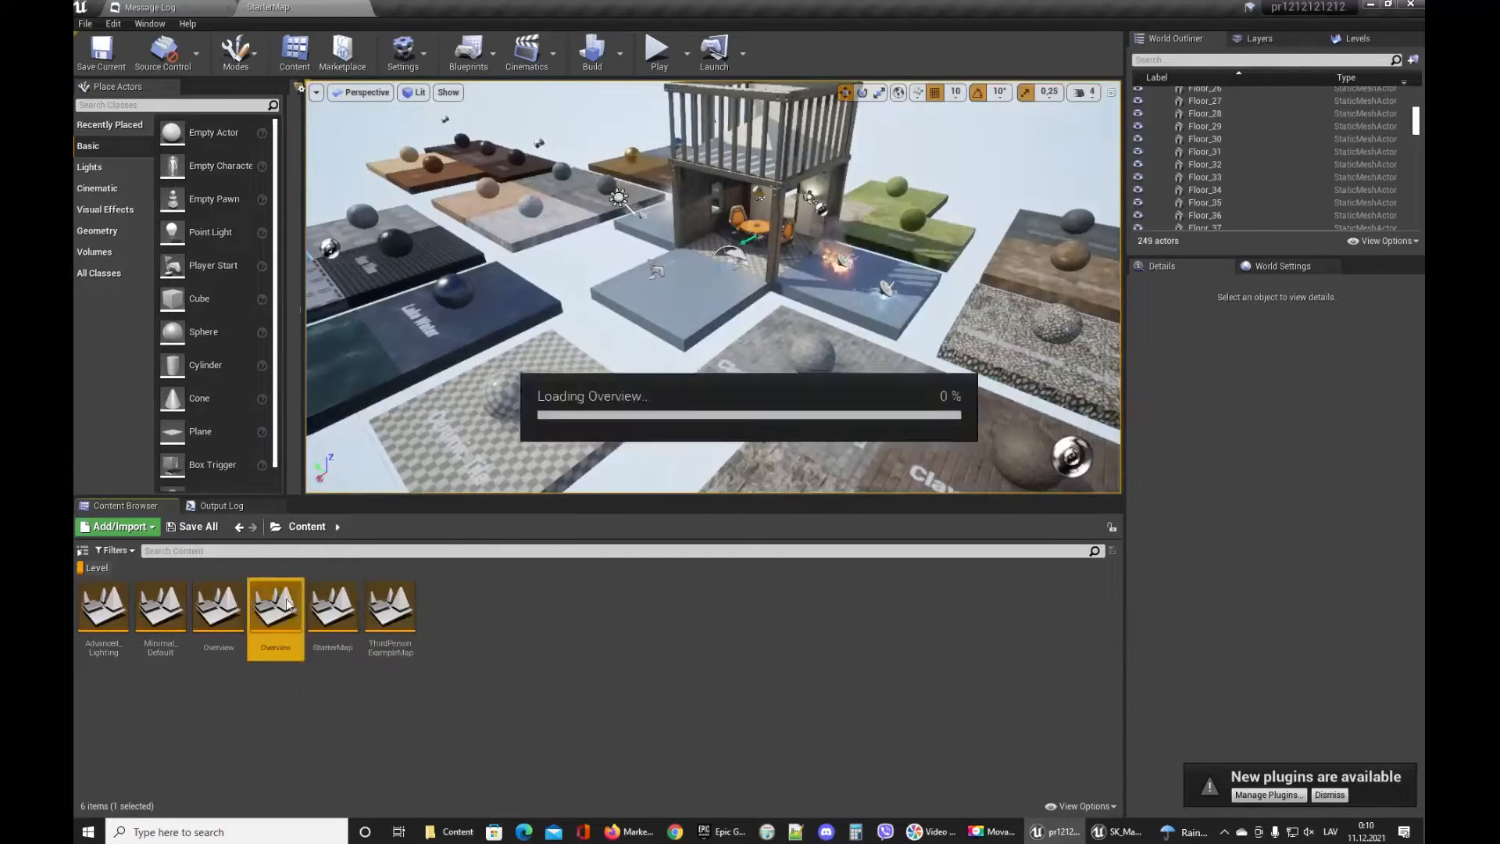
{"action": "left_click", "coordinate": [222, 613]}
{"action": "double_click", "coordinate": [222, 613]}
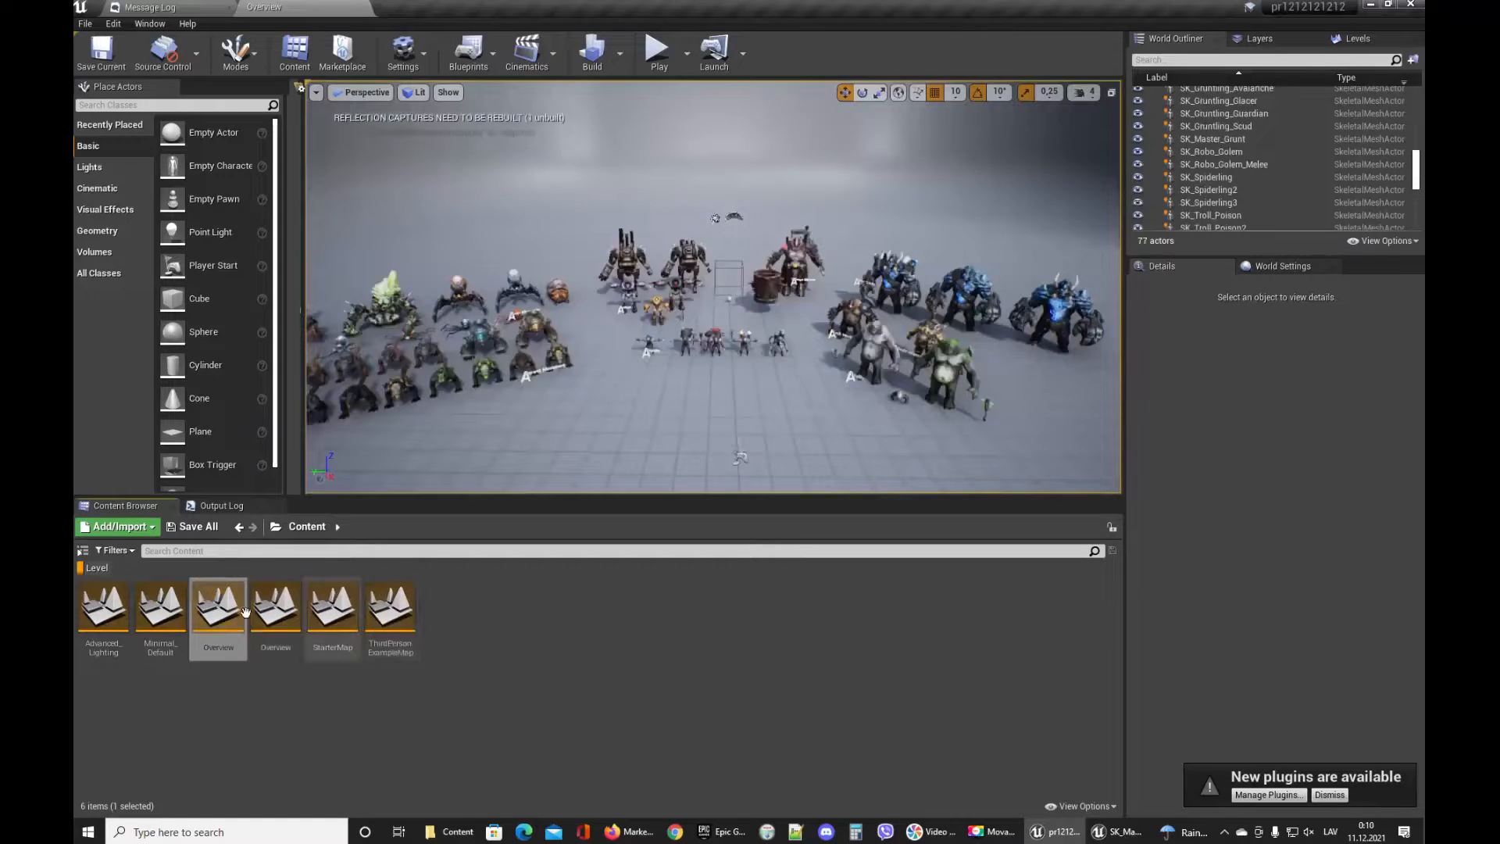
Open ThirdPersonExampleMap and play it in a new editor window.
{"action": "double_click", "coordinate": [389, 607]}
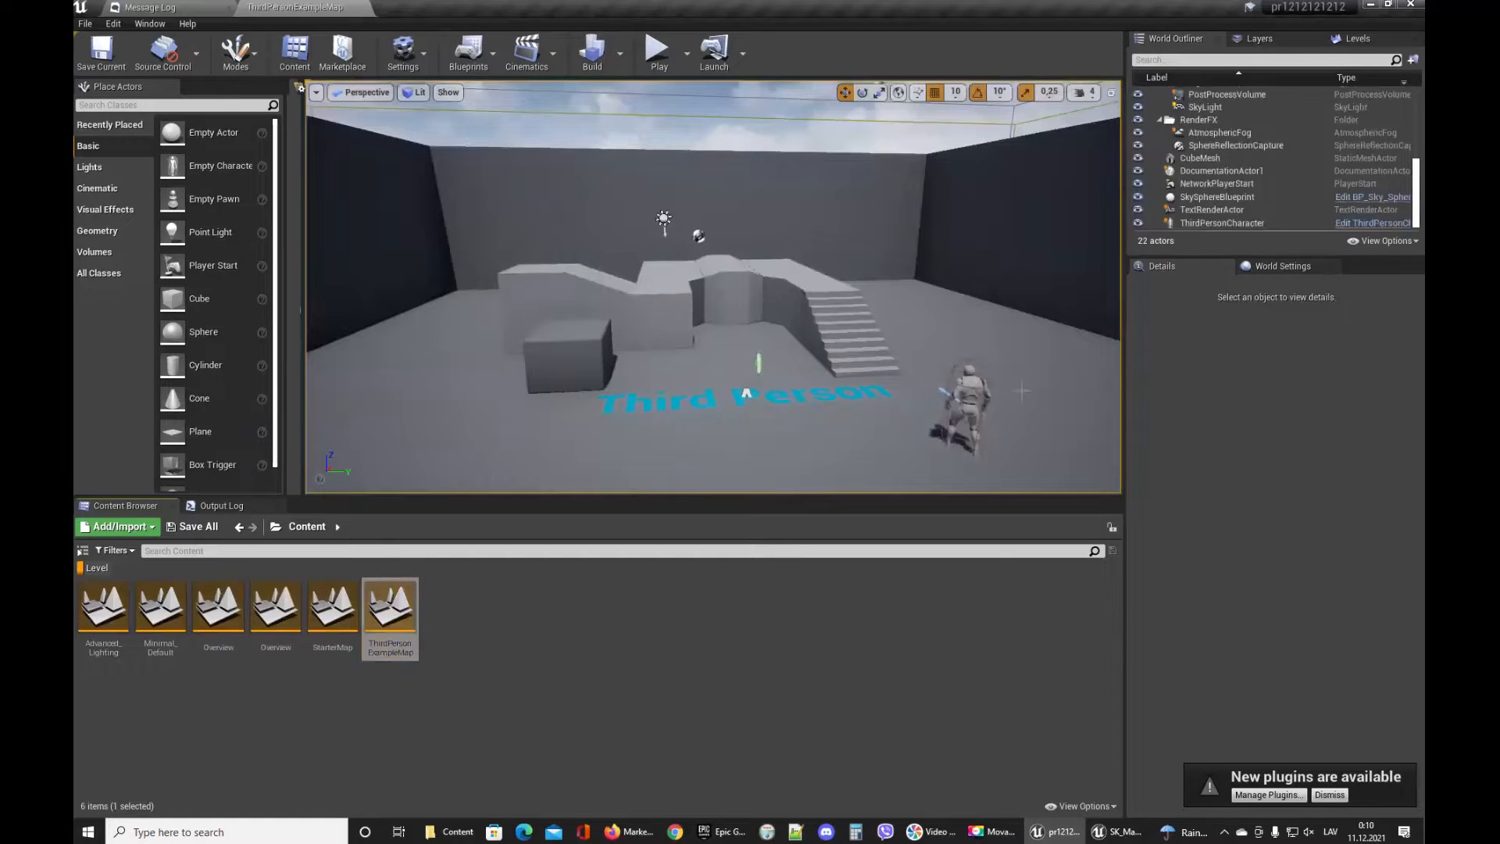
{"action": "left_click_drag", "start_coordinate": [712, 297], "coordinate": [722, 336]}
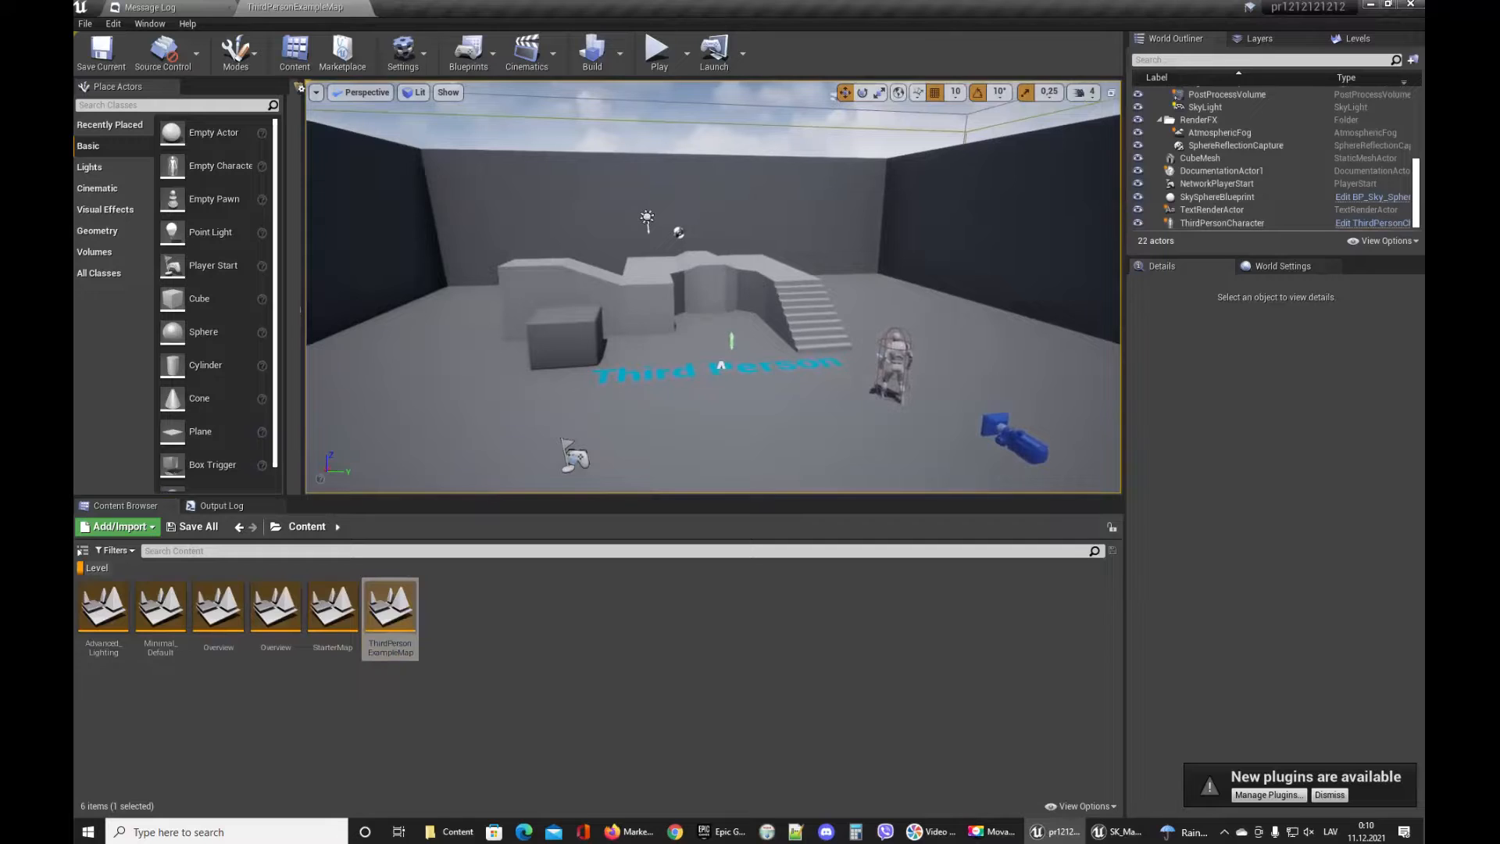
{"action": "left_click", "coordinate": [687, 53]}
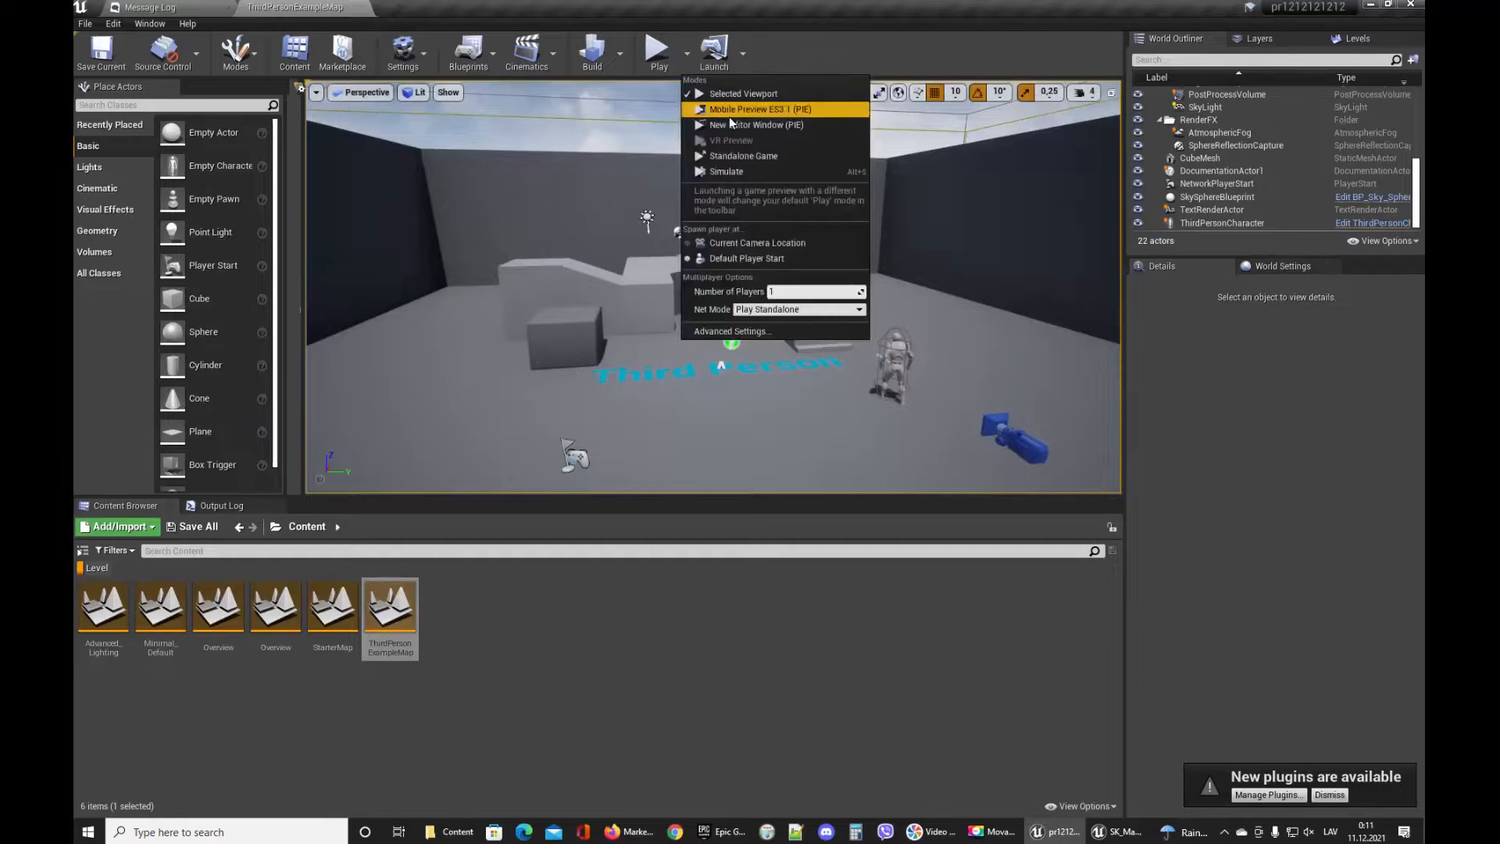
{"action": "left_click", "coordinate": [820, 117]}
{"action": "left_click", "coordinate": [789, 216]}
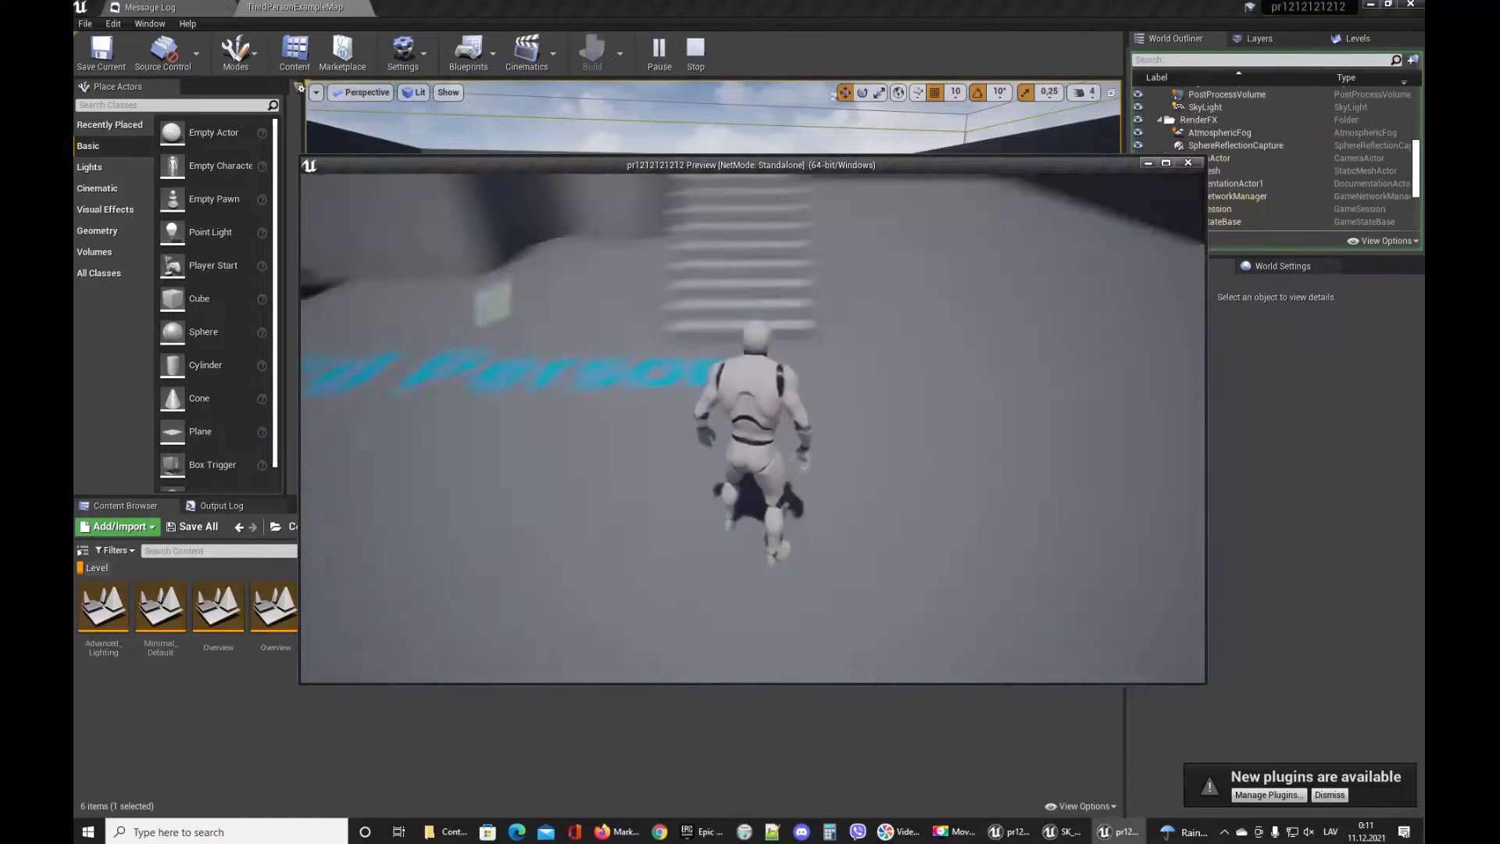
Run and jump the third-person character around the level in the play preview window.
{"action": "key", "text": "w"}
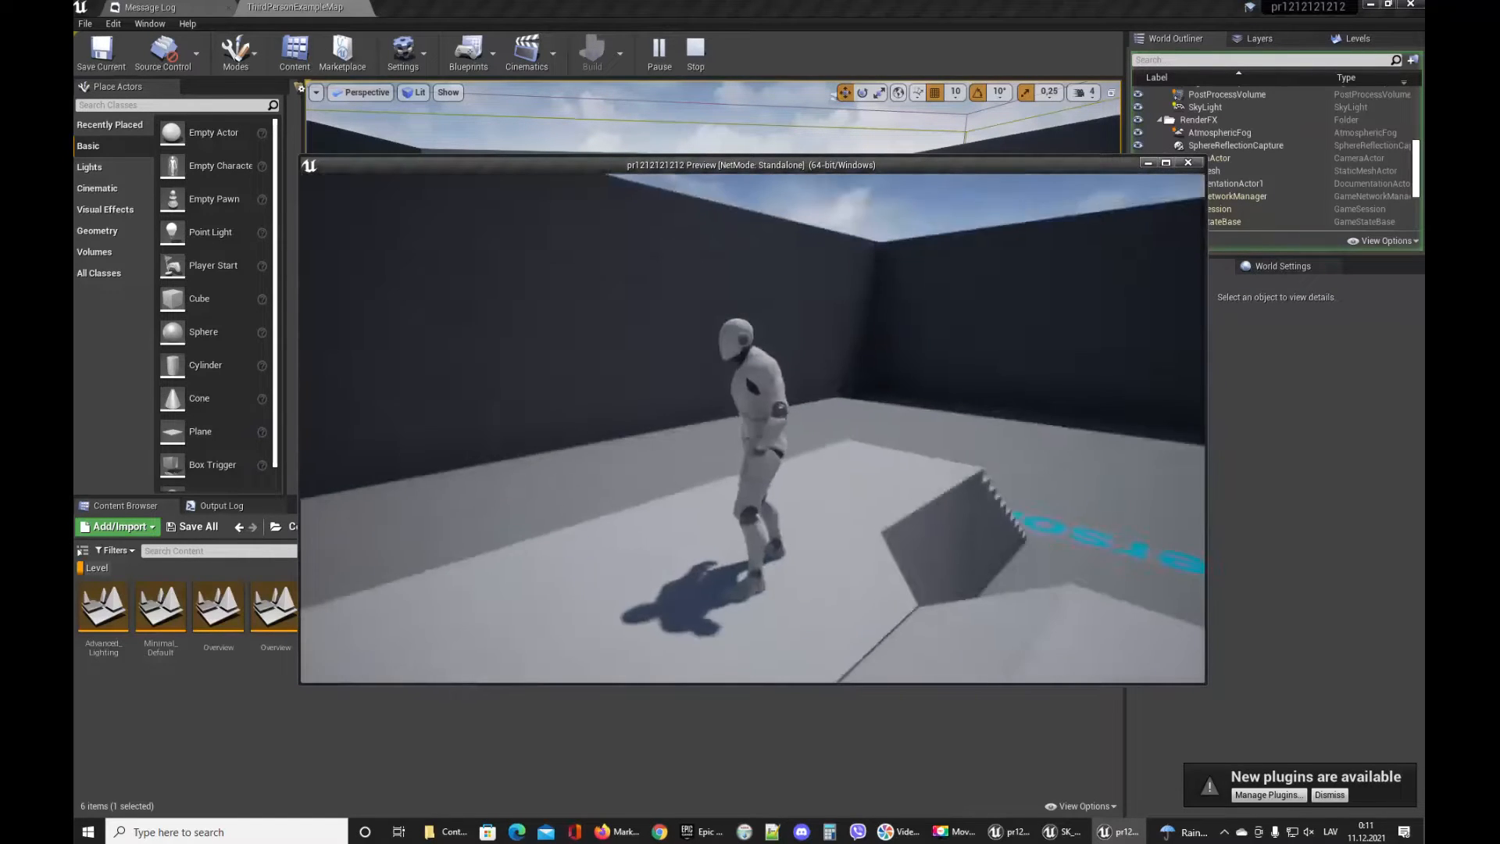
{"action": "key", "text": "s"}
{"action": "key", "text": "w"}
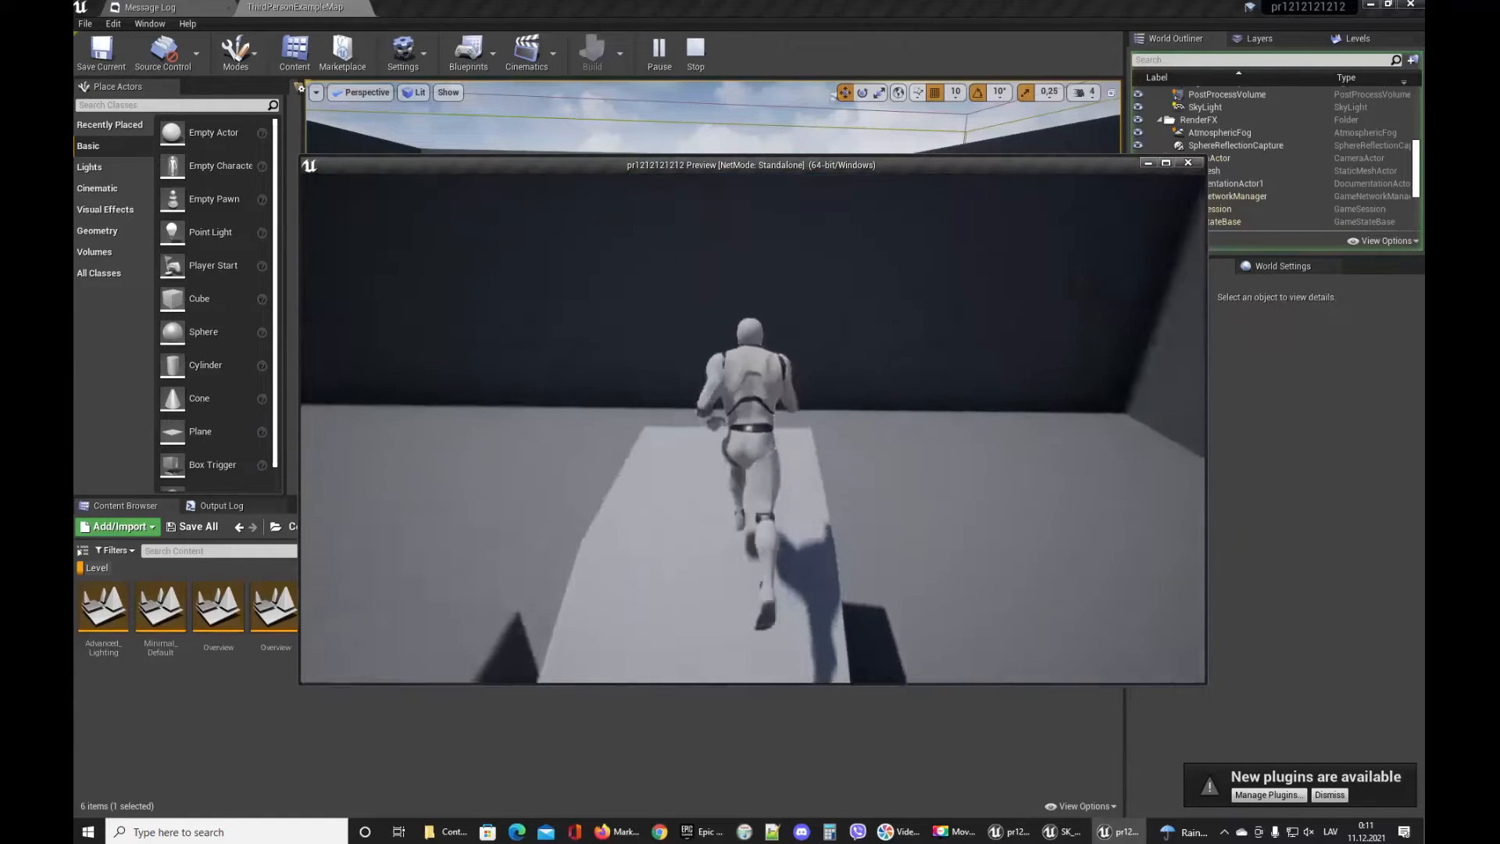
{"action": "key", "text": "space"}
{"action": "key", "text": "w"}
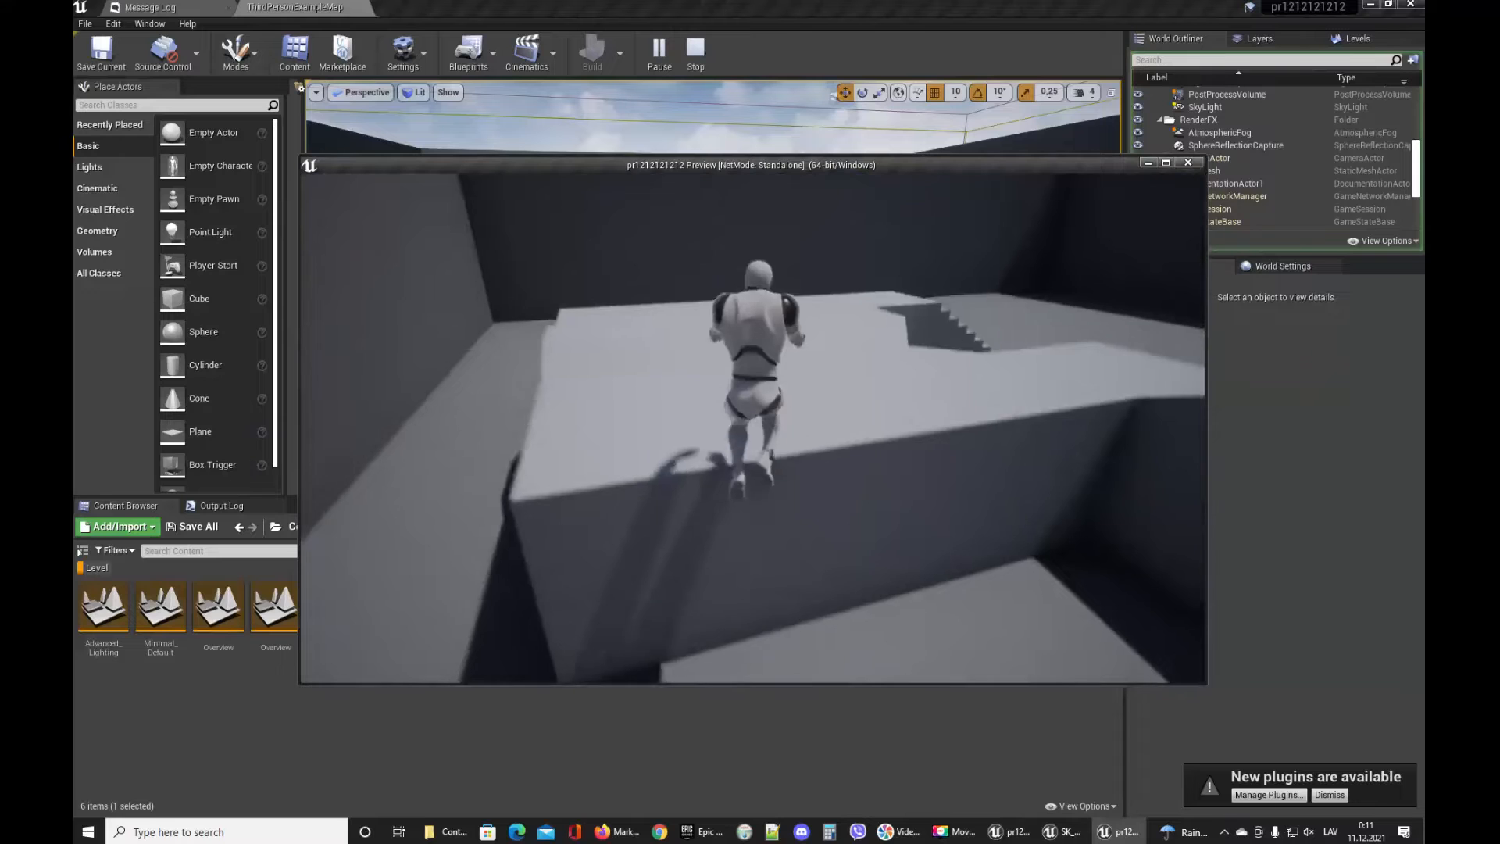
{"action": "key", "text": "space"}
{"action": "key", "text": "s"}
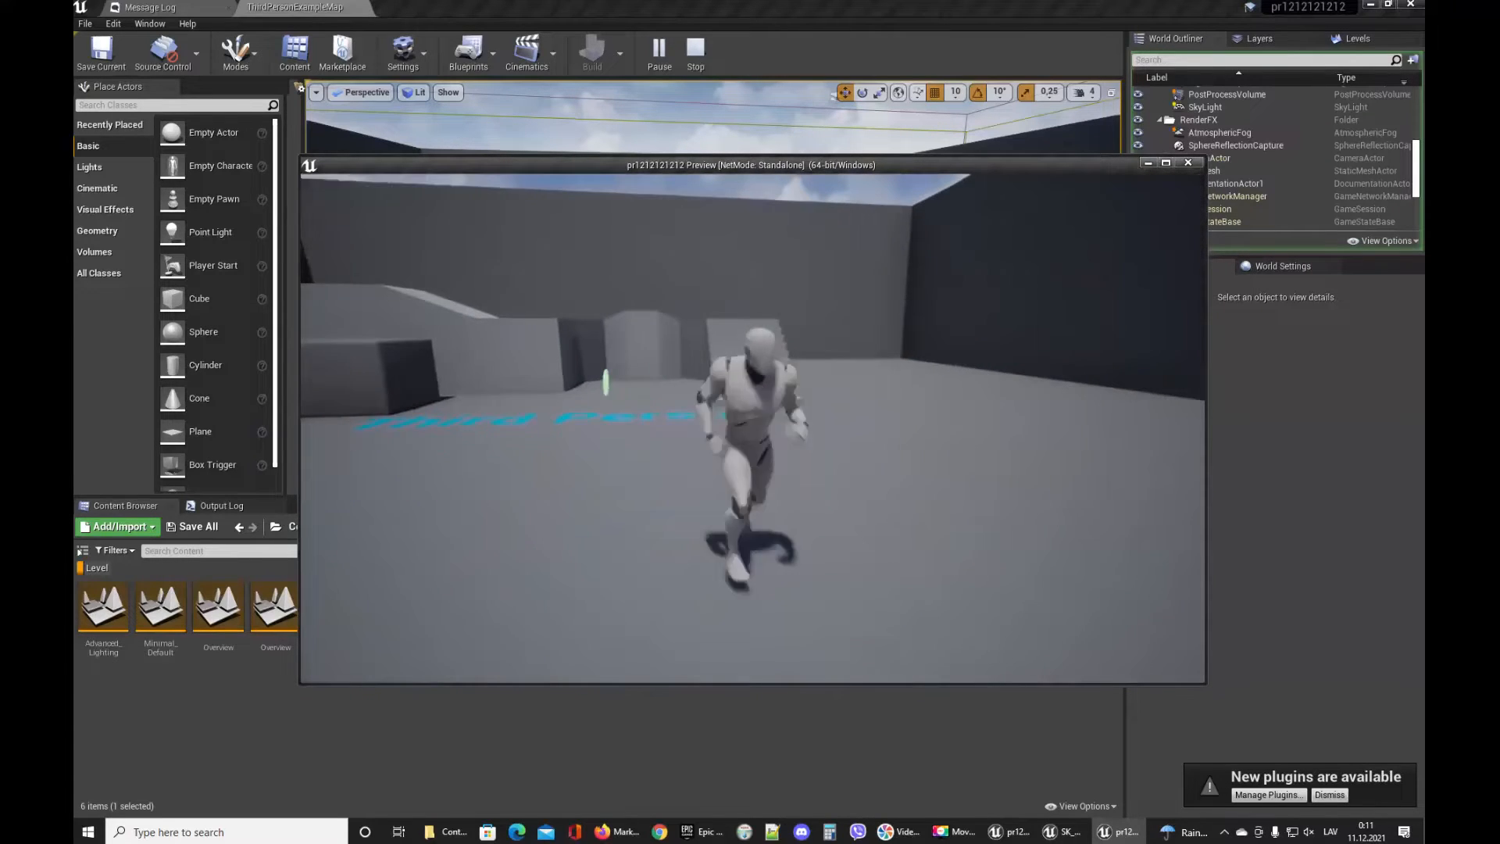
{"action": "key", "text": "w"}
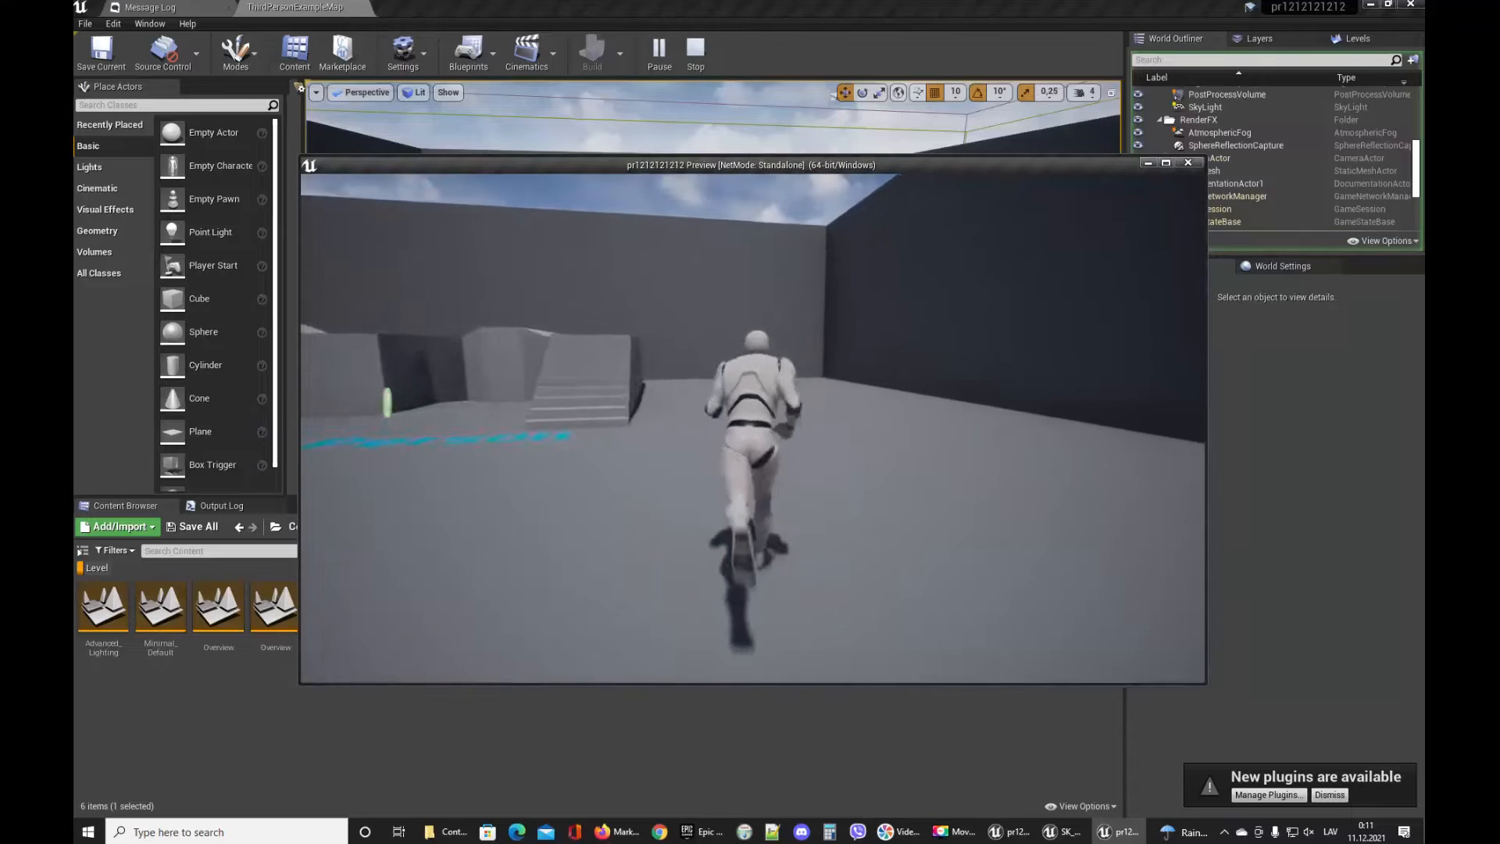
{"action": "key", "text": "d"}
{"action": "key", "text": "s"}
{"action": "key", "text": "d"}
{"action": "key", "text": "w"}
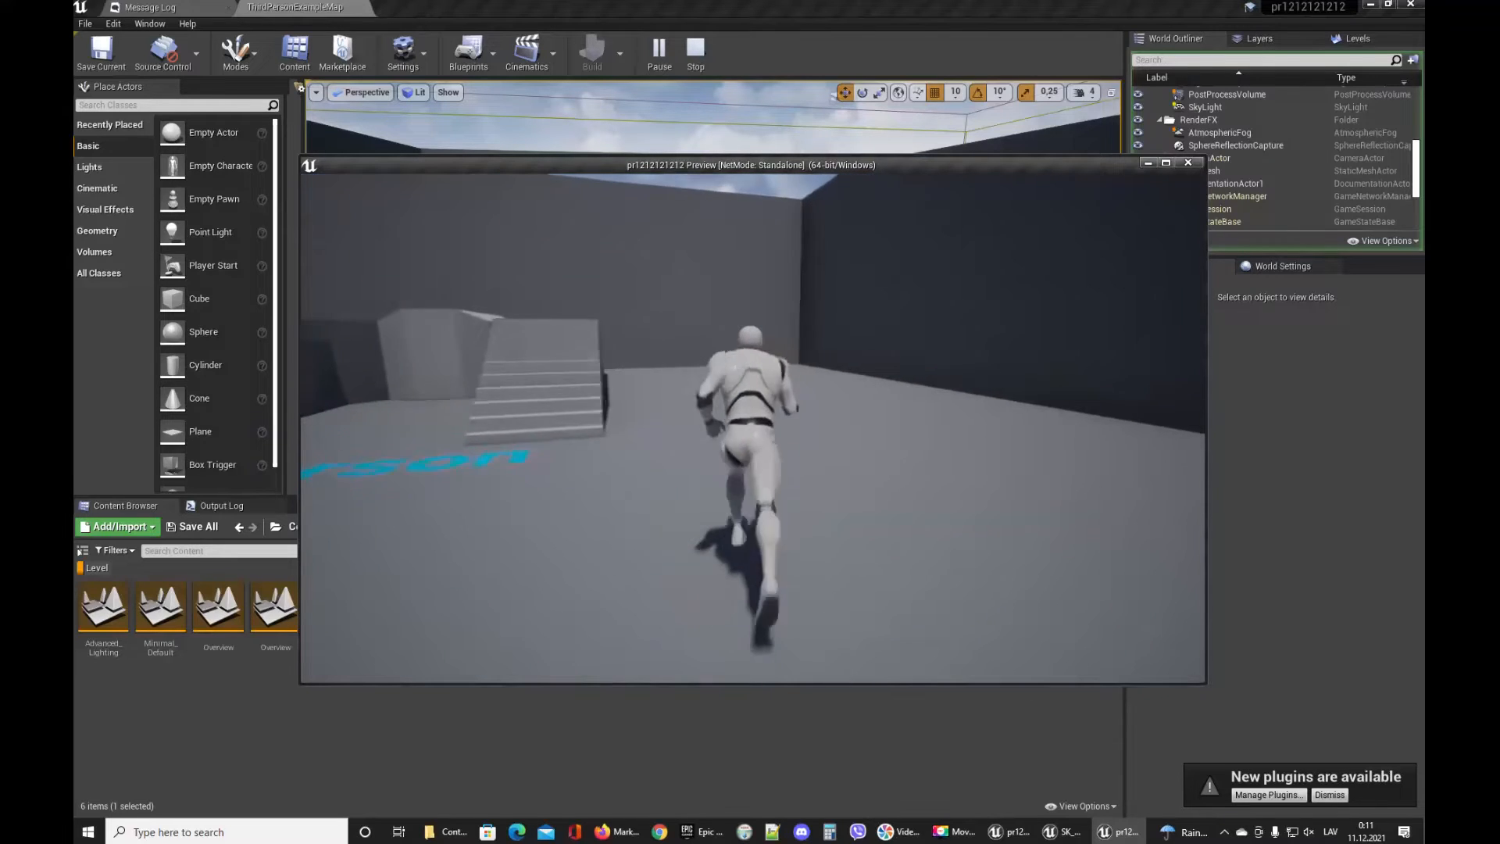
{"action": "key", "text": "d"}
{"action": "key", "text": "s"}
{"action": "key", "text": "a"}
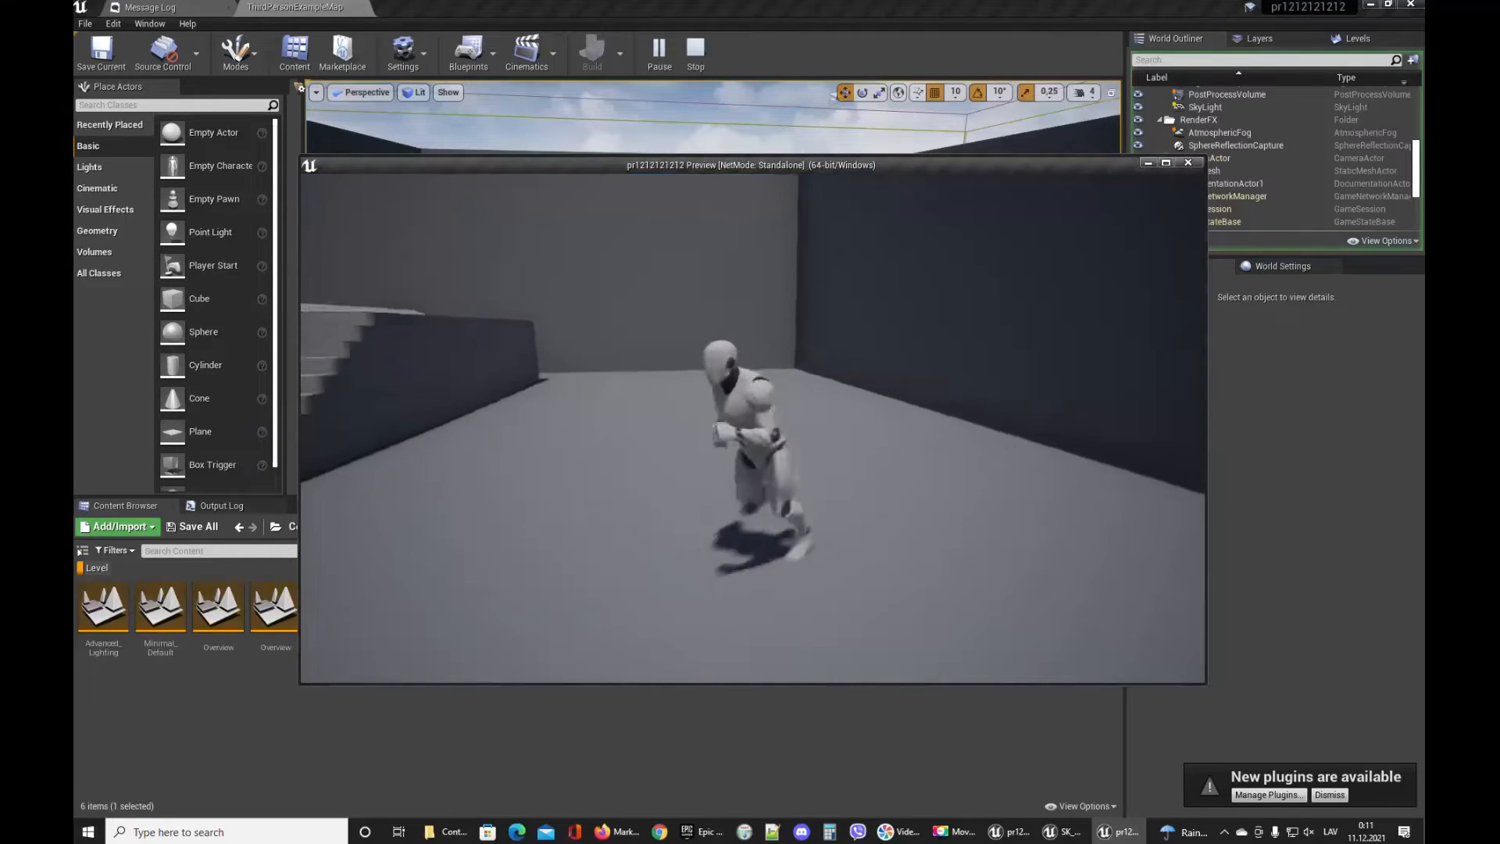
{"action": "key", "text": "w"}
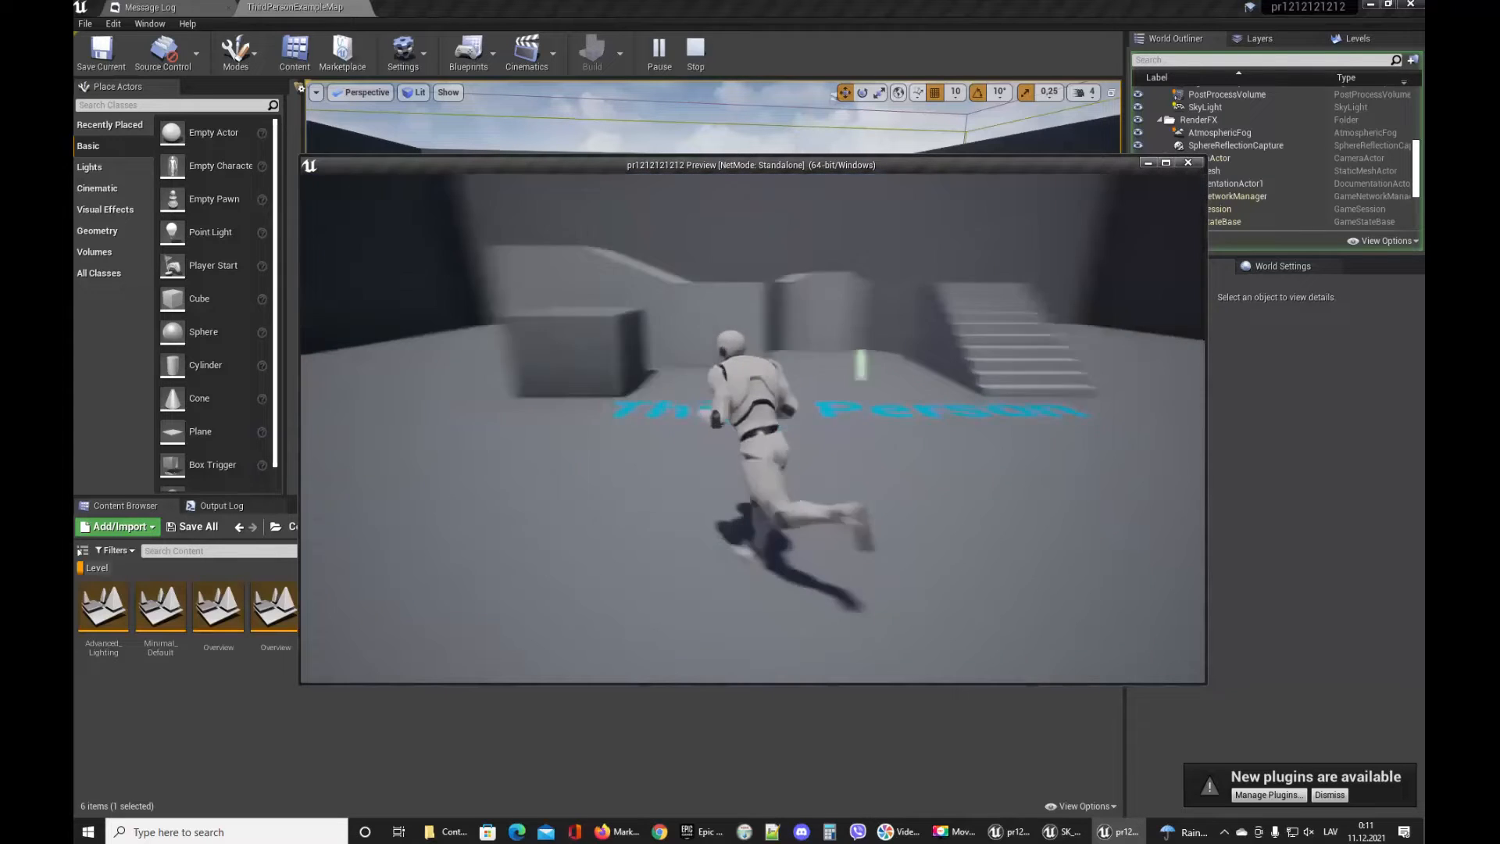
Keep running and jumping the character around the level, then end the play session.
{"action": "key", "text": "d"}
{"action": "key", "text": "s"}
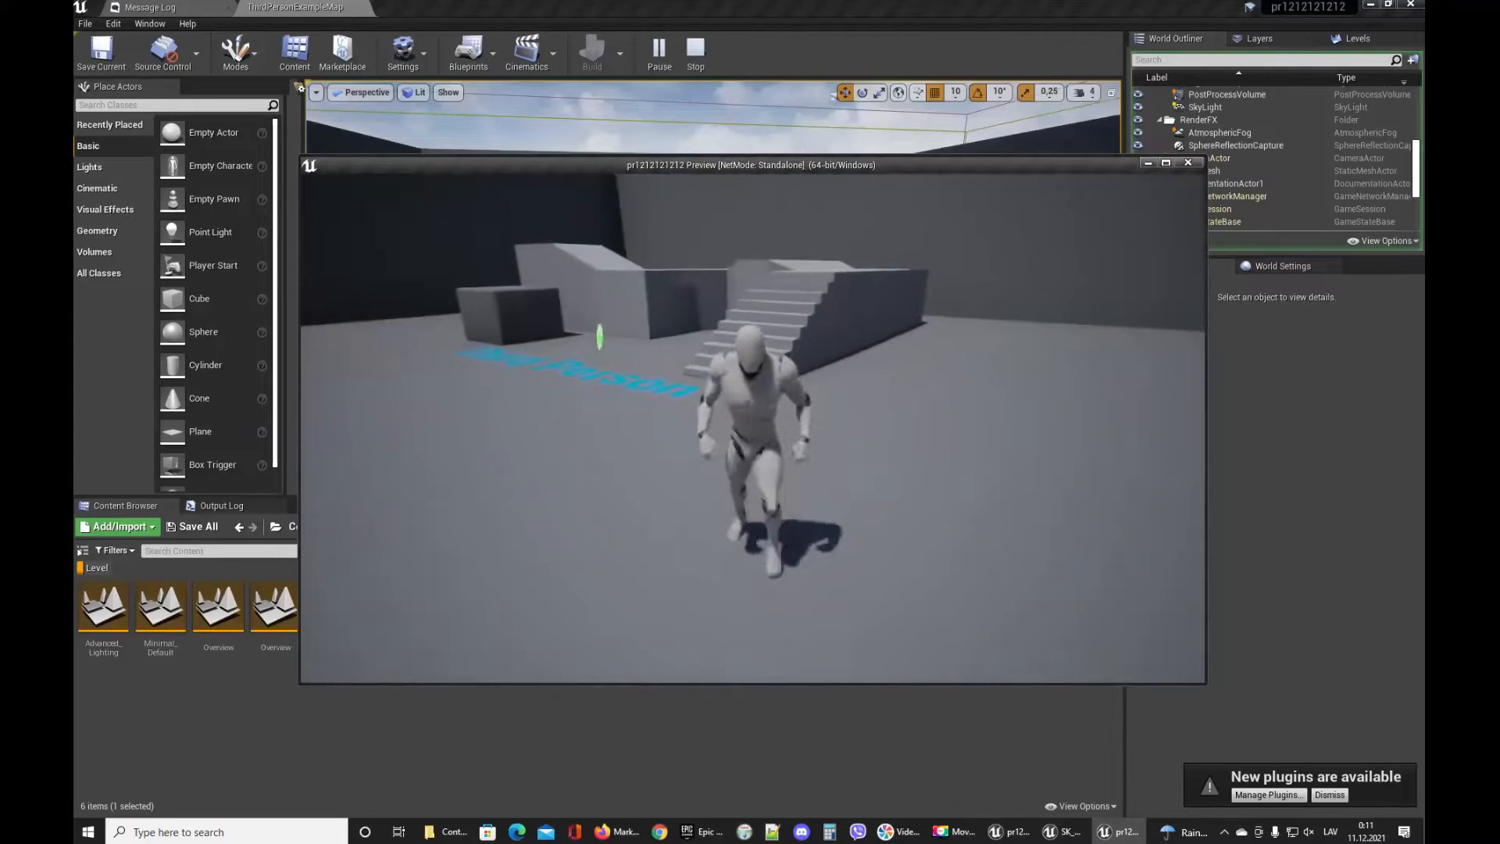
{"action": "key", "text": "space"}
{"action": "key", "text": "a"}
{"action": "key", "text": "w"}
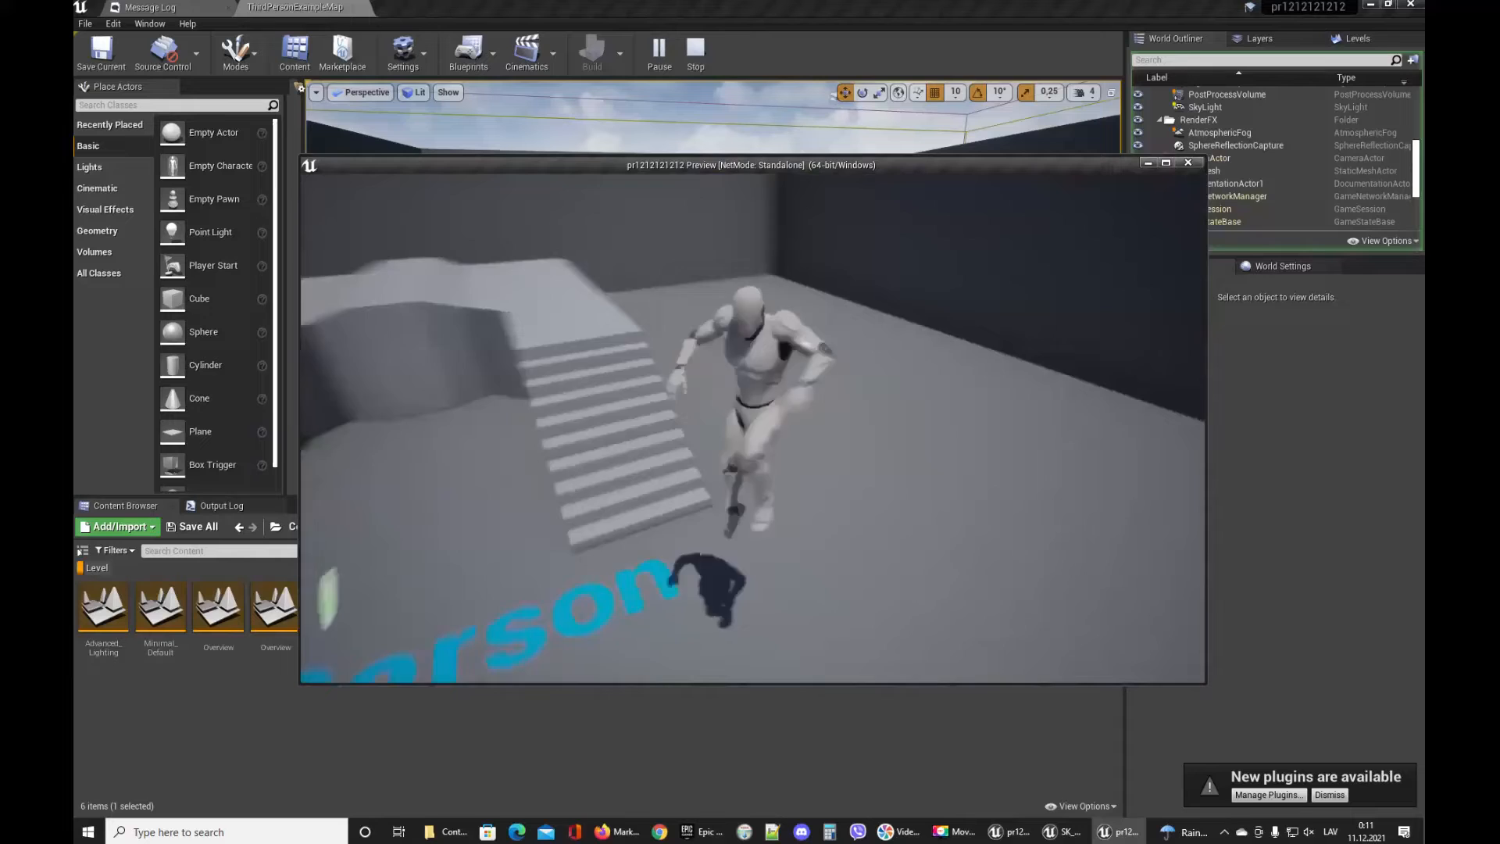
{"action": "key", "text": "Escape"}
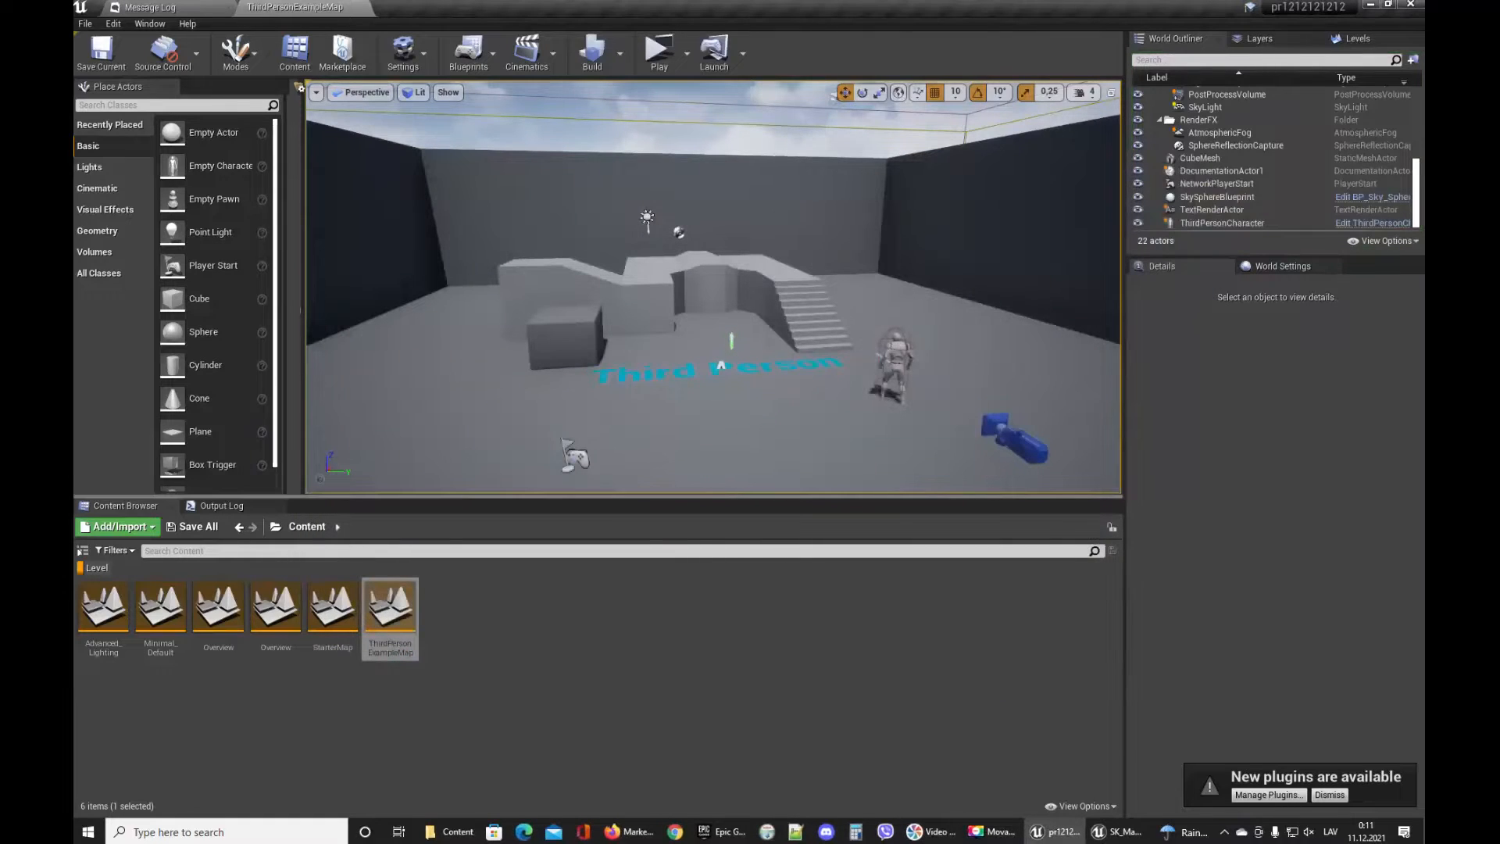
Select the player character in the level and open its ThirdPersonCharacter blueprint.
{"action": "left_click", "coordinate": [899, 360]}
{"action": "left_click", "coordinate": [1367, 224]}
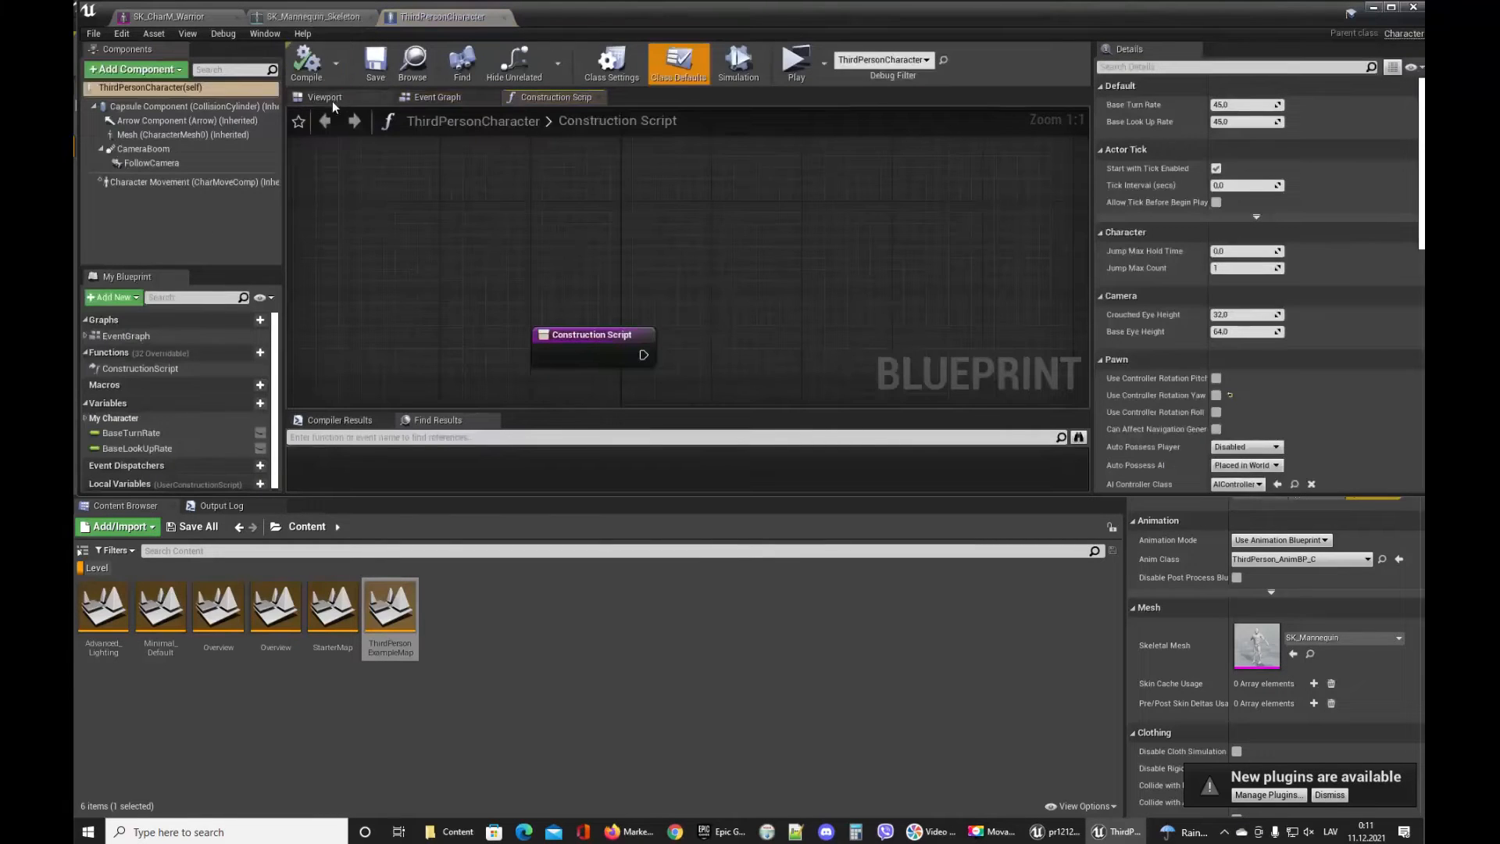
{"action": "left_click", "coordinate": [331, 101]}
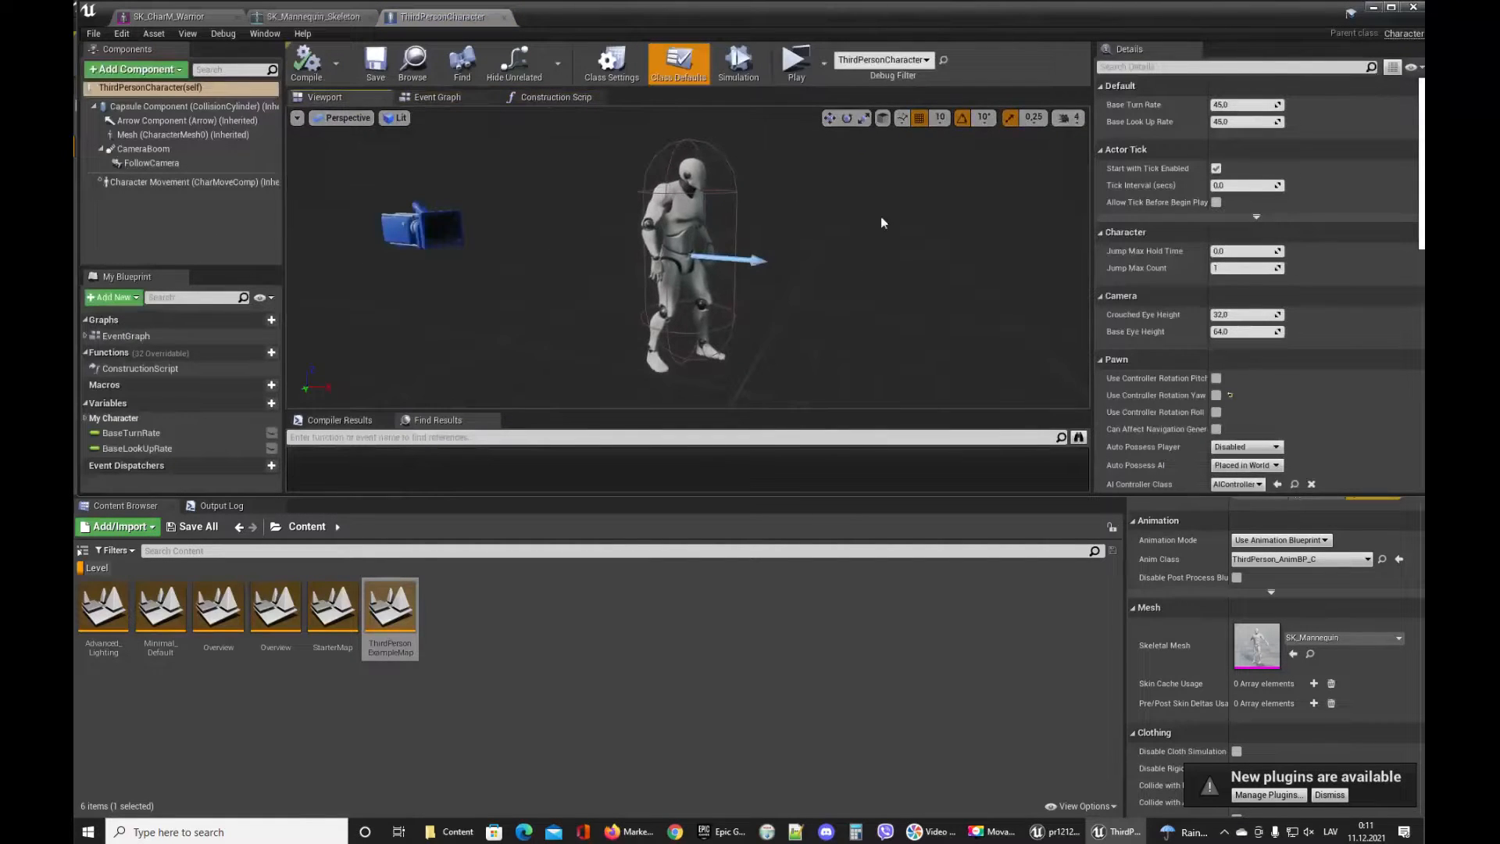
Select the blueprint's Mesh component, locate SK_Mannequin in the content browser and open it.
{"action": "left_click", "coordinate": [702, 199]}
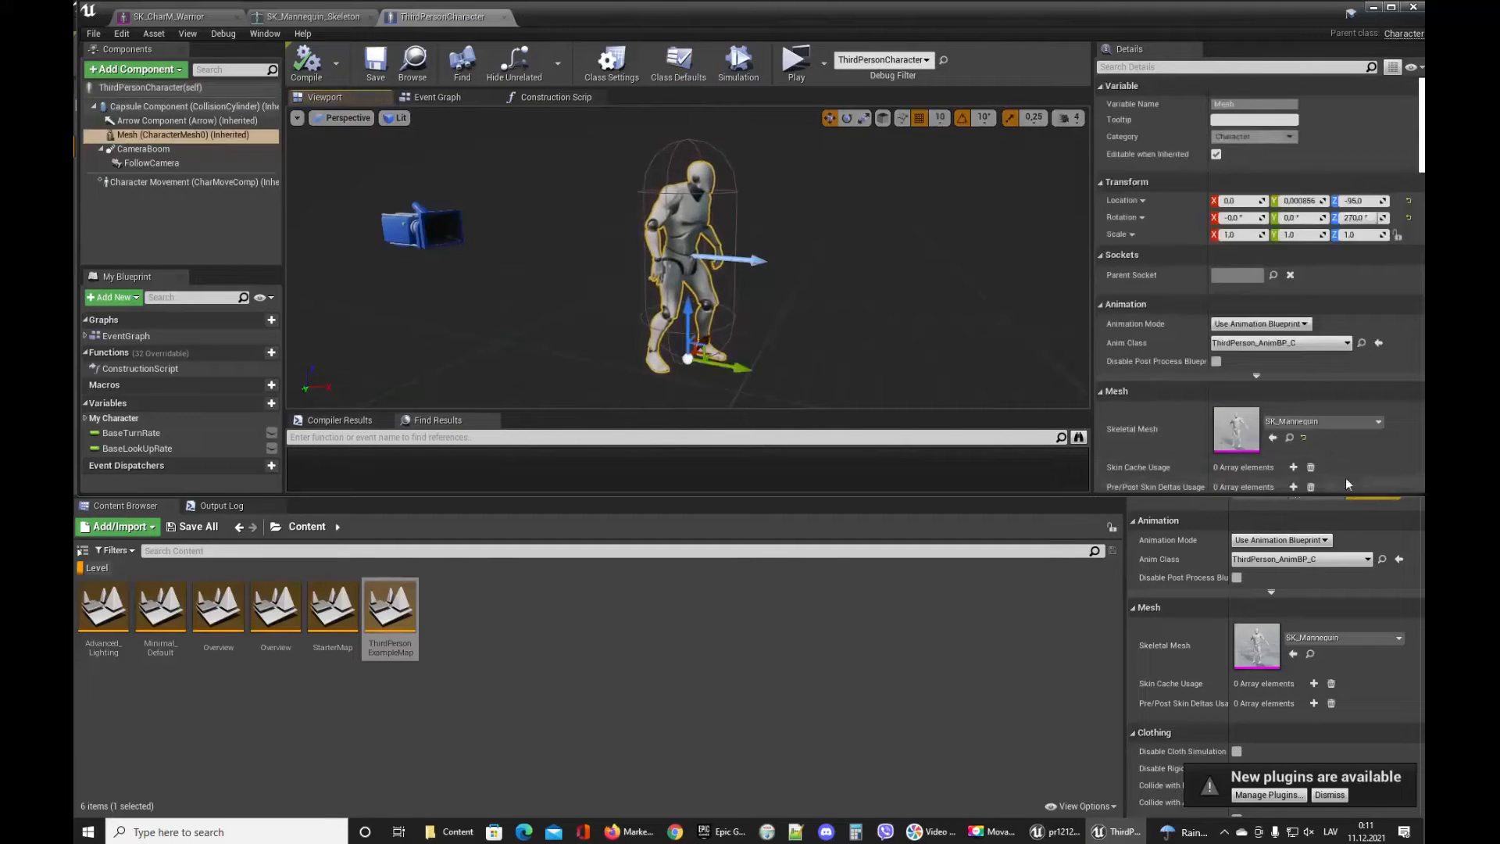
{"action": "left_click", "coordinate": [1288, 437]}
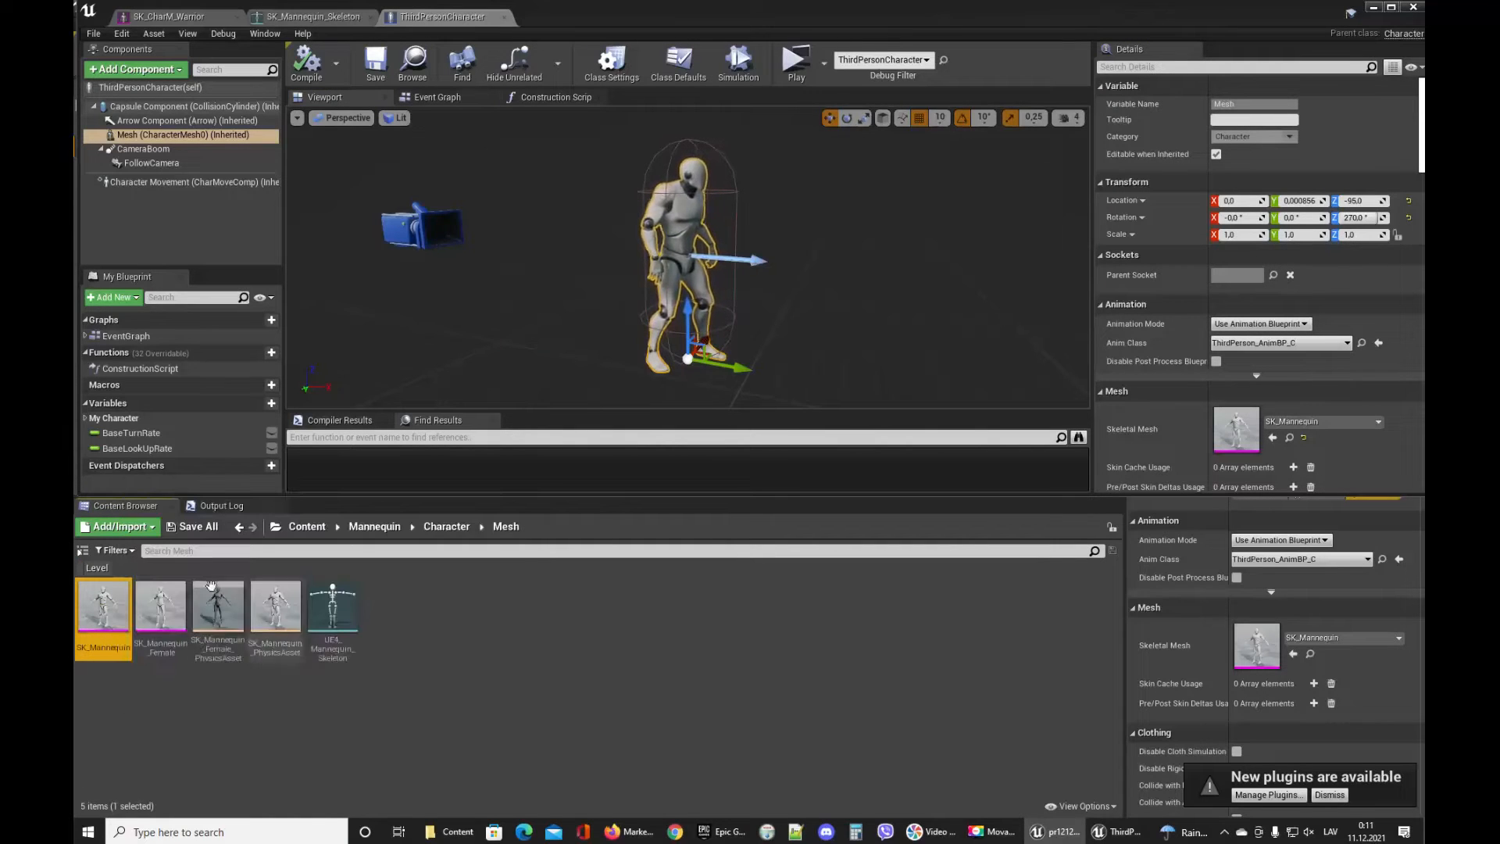
{"action": "double_click", "coordinate": [101, 609]}
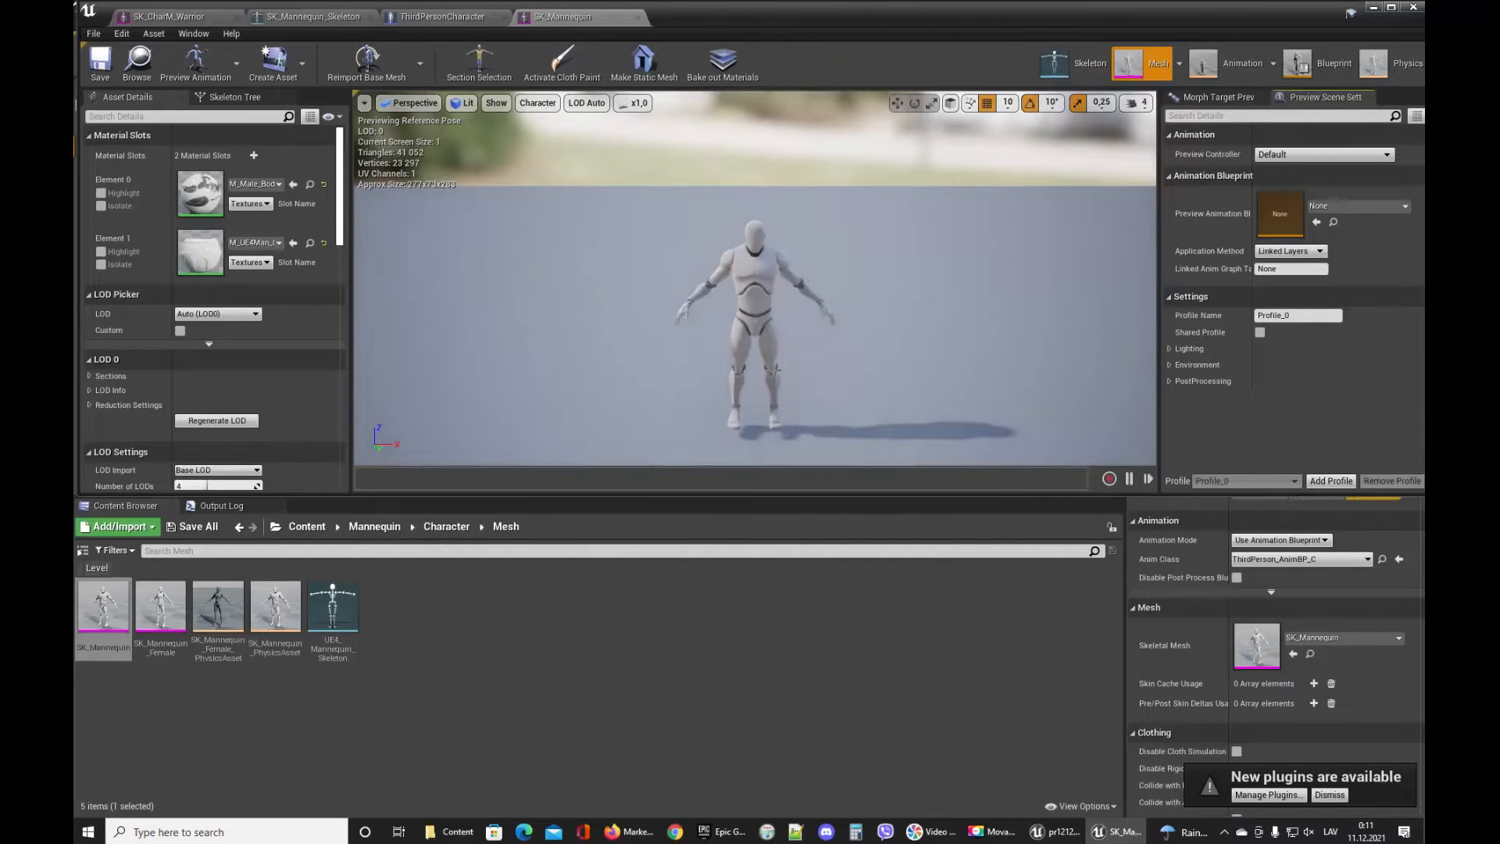
Open the mannequin skeleton, rotate the spine_01 bone, and undo the rotation.
{"action": "left_click", "coordinate": [1071, 64]}
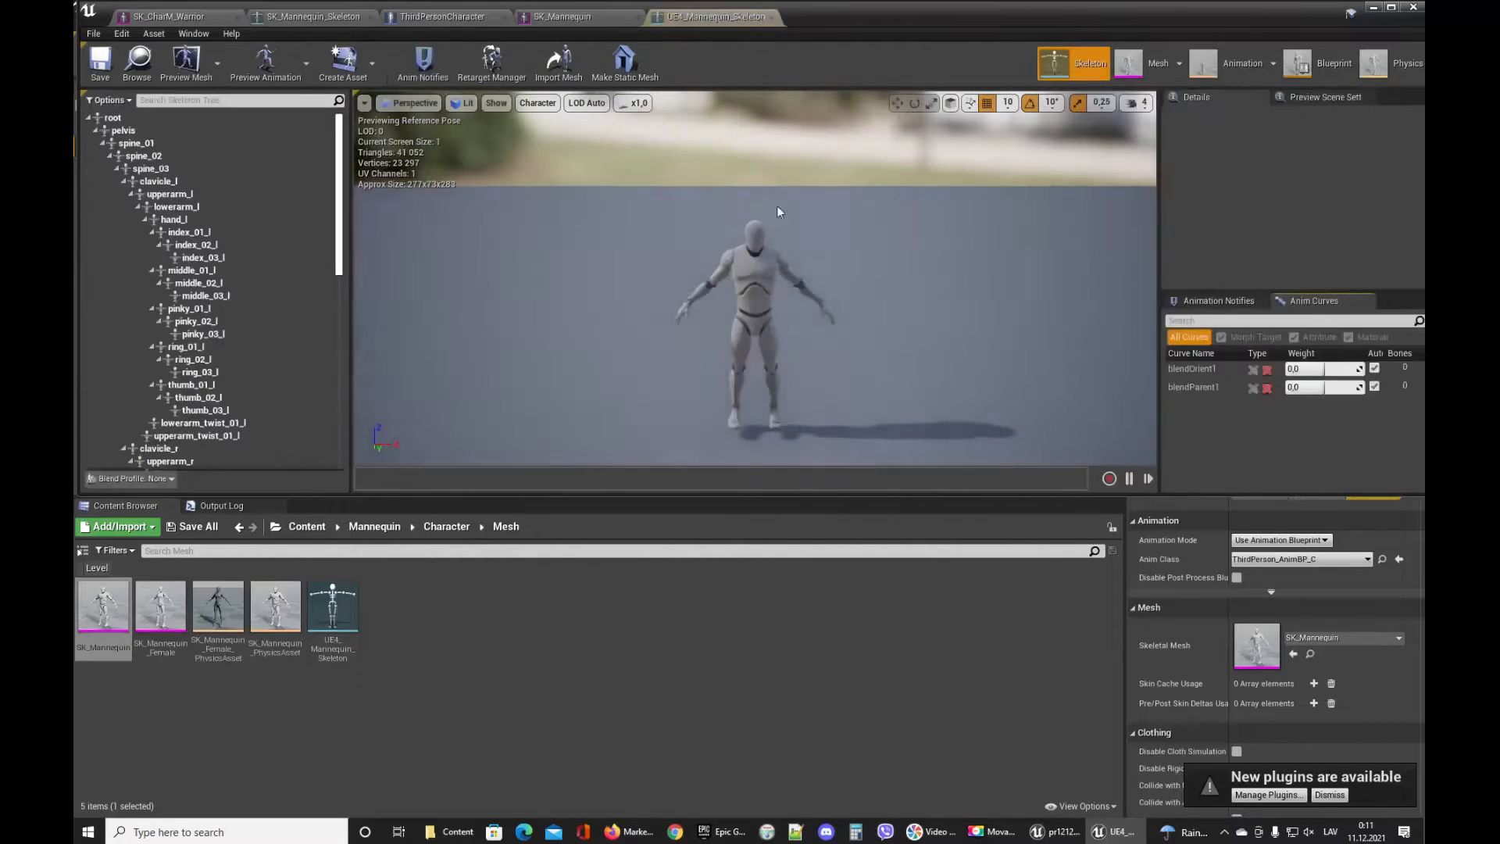
{"action": "left_click", "coordinate": [166, 143]}
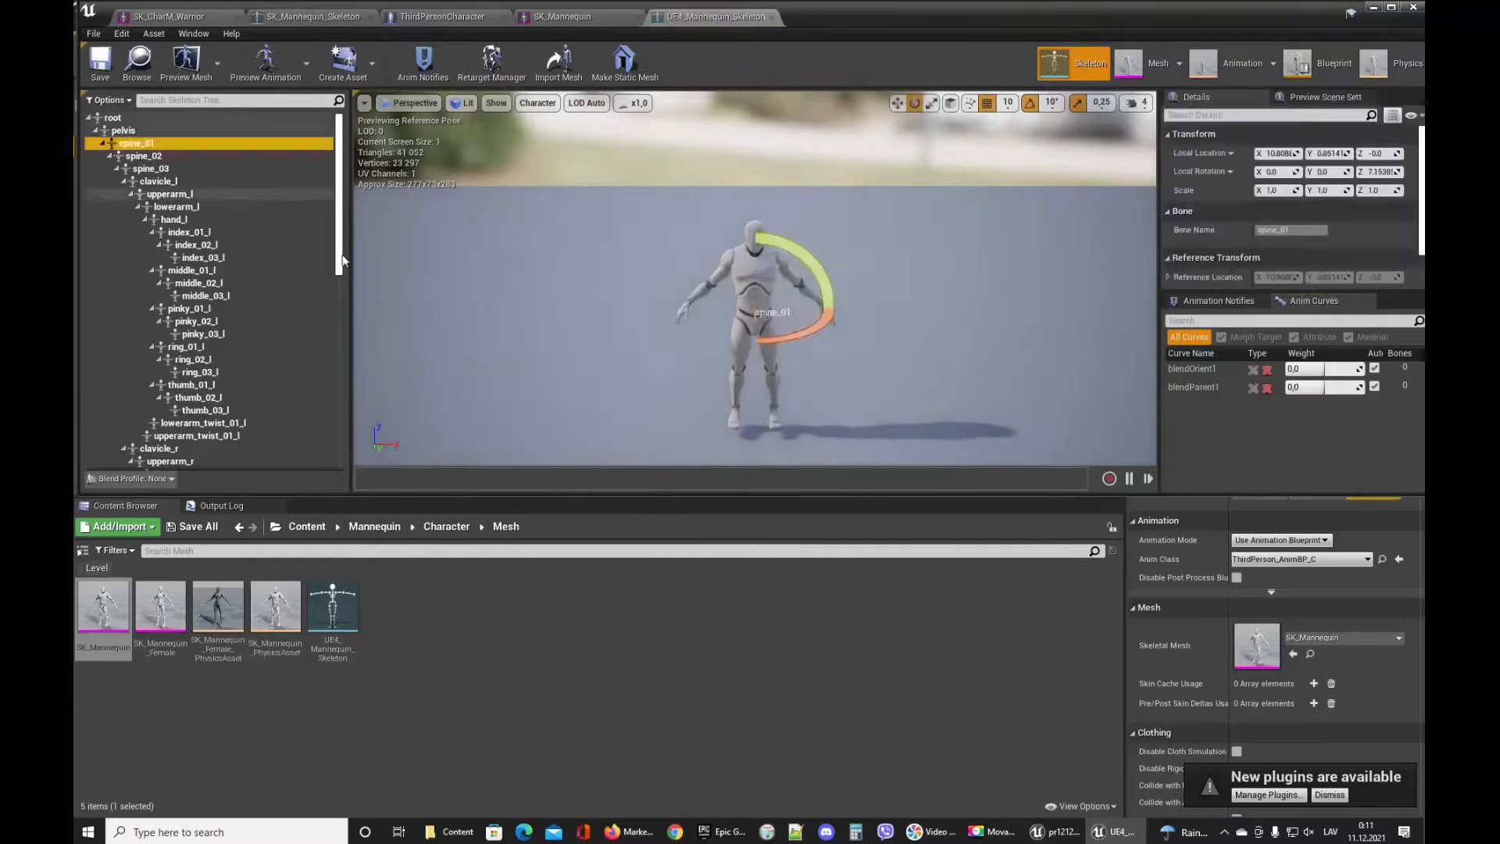
{"action": "left_click_drag", "start_coordinate": [820, 326], "coordinate": [893, 373]}
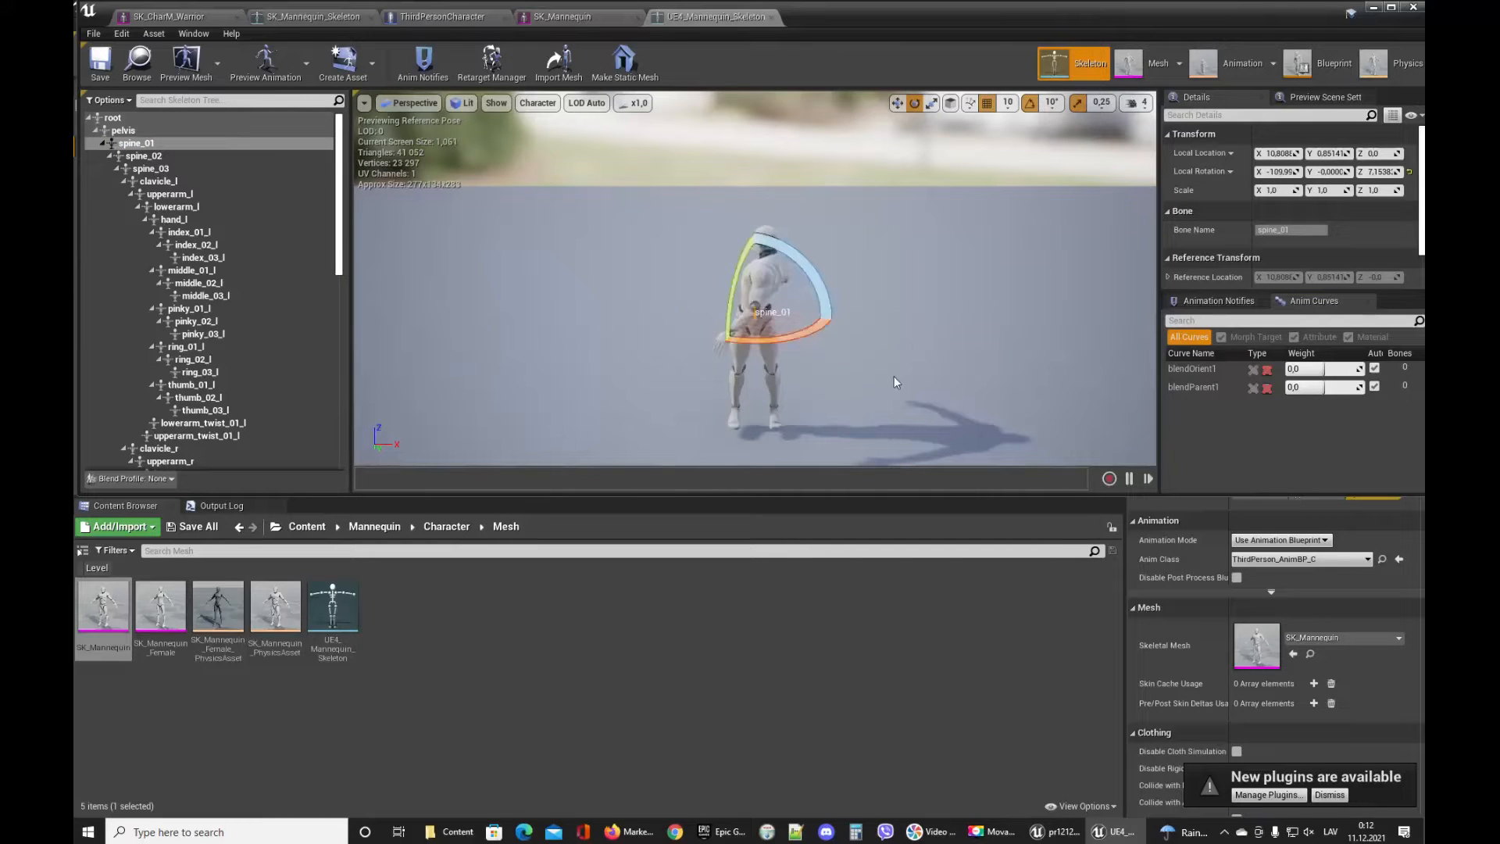
{"action": "key", "text": "ctrl+z"}
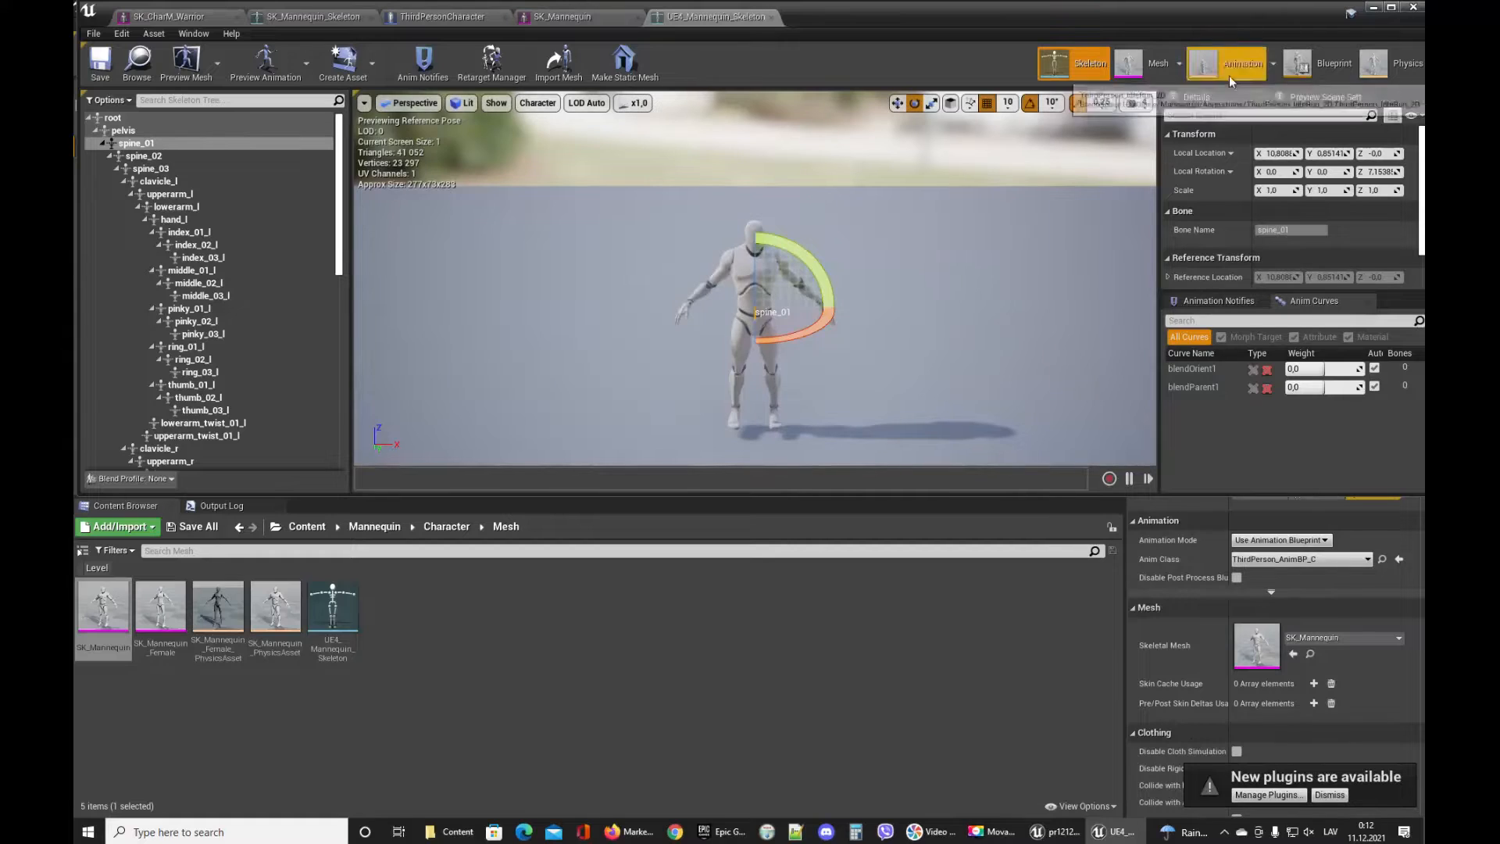
Open the mannequin's physics asset.
{"action": "left_click", "coordinate": [1394, 63]}
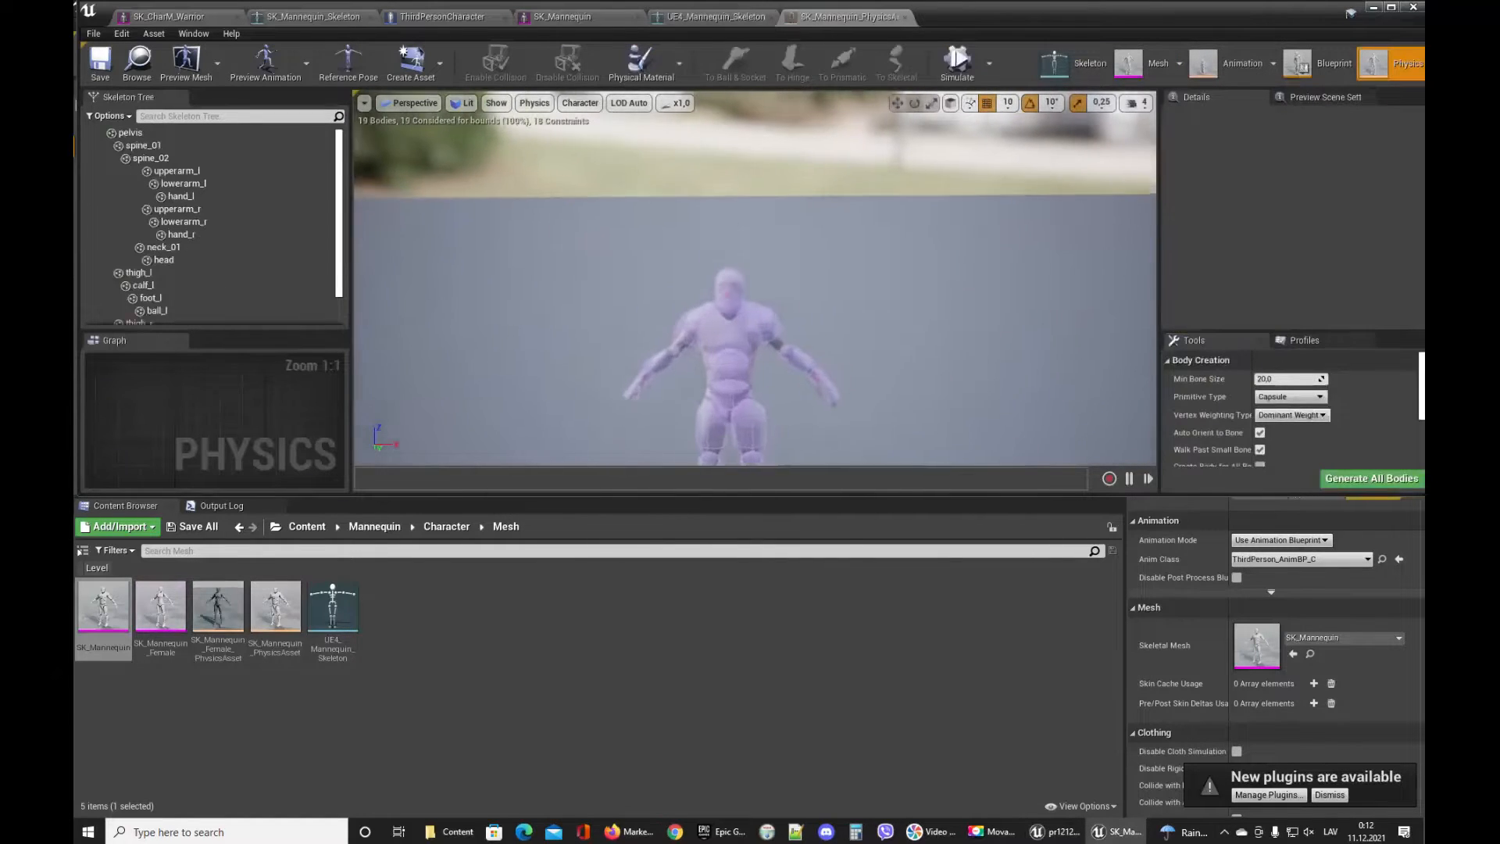
{"action": "mouse_move", "coordinate": [755, 296]}
{"action": "right_mouse_down"}
{"action": "mouse_move", "coordinate": [751, 390]}
{"action": "mouse_move", "coordinate": [742, 297]}
{"action": "mouse_move", "coordinate": [797, 308]}
{"action": "mouse_move", "coordinate": [808, 340]}
{"action": "mouse_move", "coordinate": [731, 352]}
{"action": "mouse_move", "coordinate": [768, 309]}
{"action": "mouse_move", "coordinate": [742, 315]}
{"action": "mouse_move", "coordinate": [773, 315]}
{"action": "right_mouse_up"}
{"action": "key", "text": "s"}
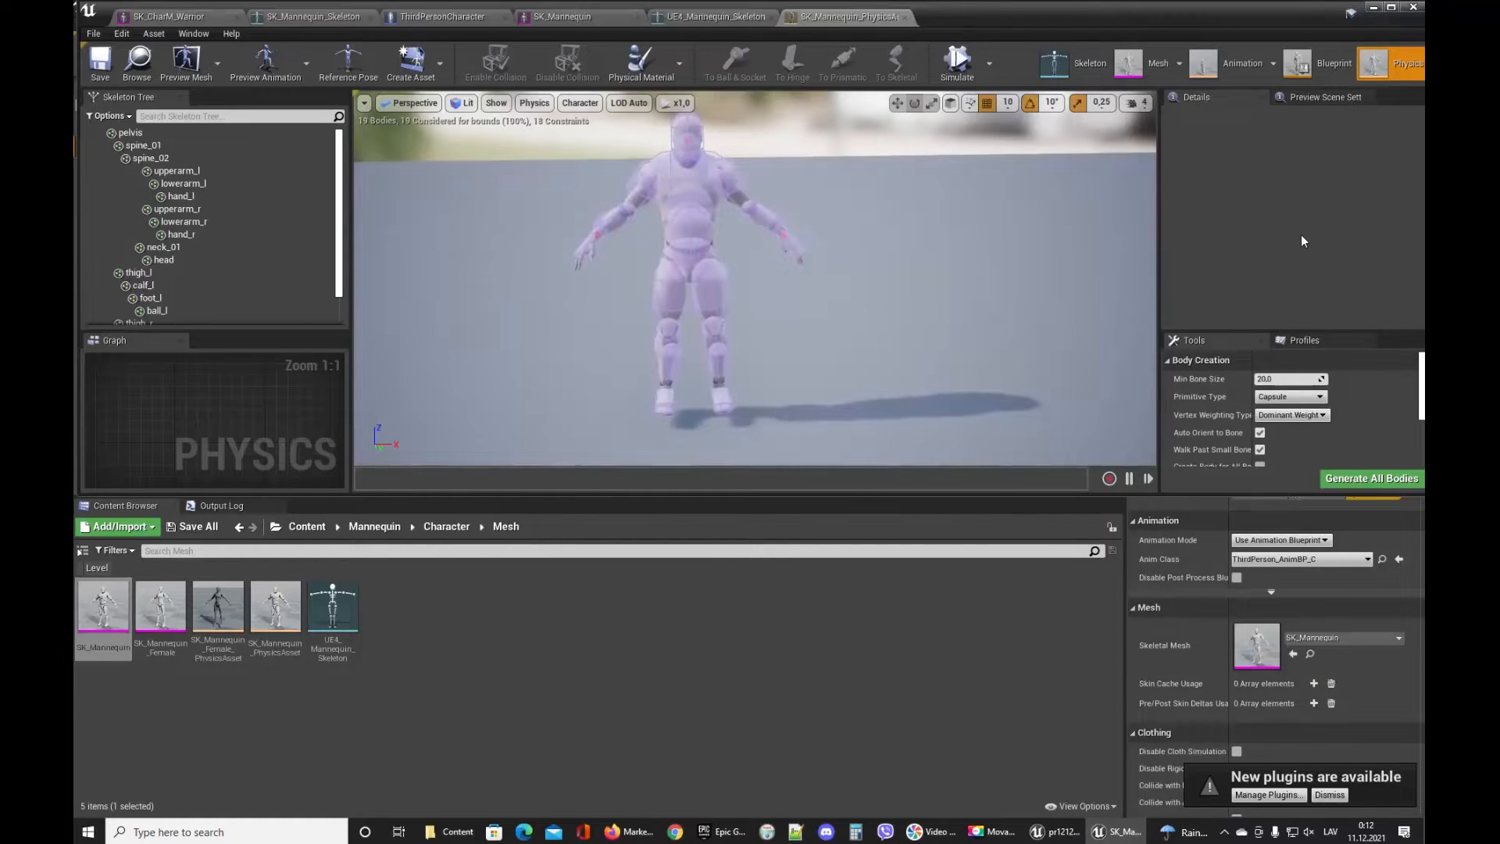
Open the ThirdPerson_AnimBP animation blueprint and its Default state machine in the AnimGraph.
{"action": "left_click", "coordinate": [1314, 69]}
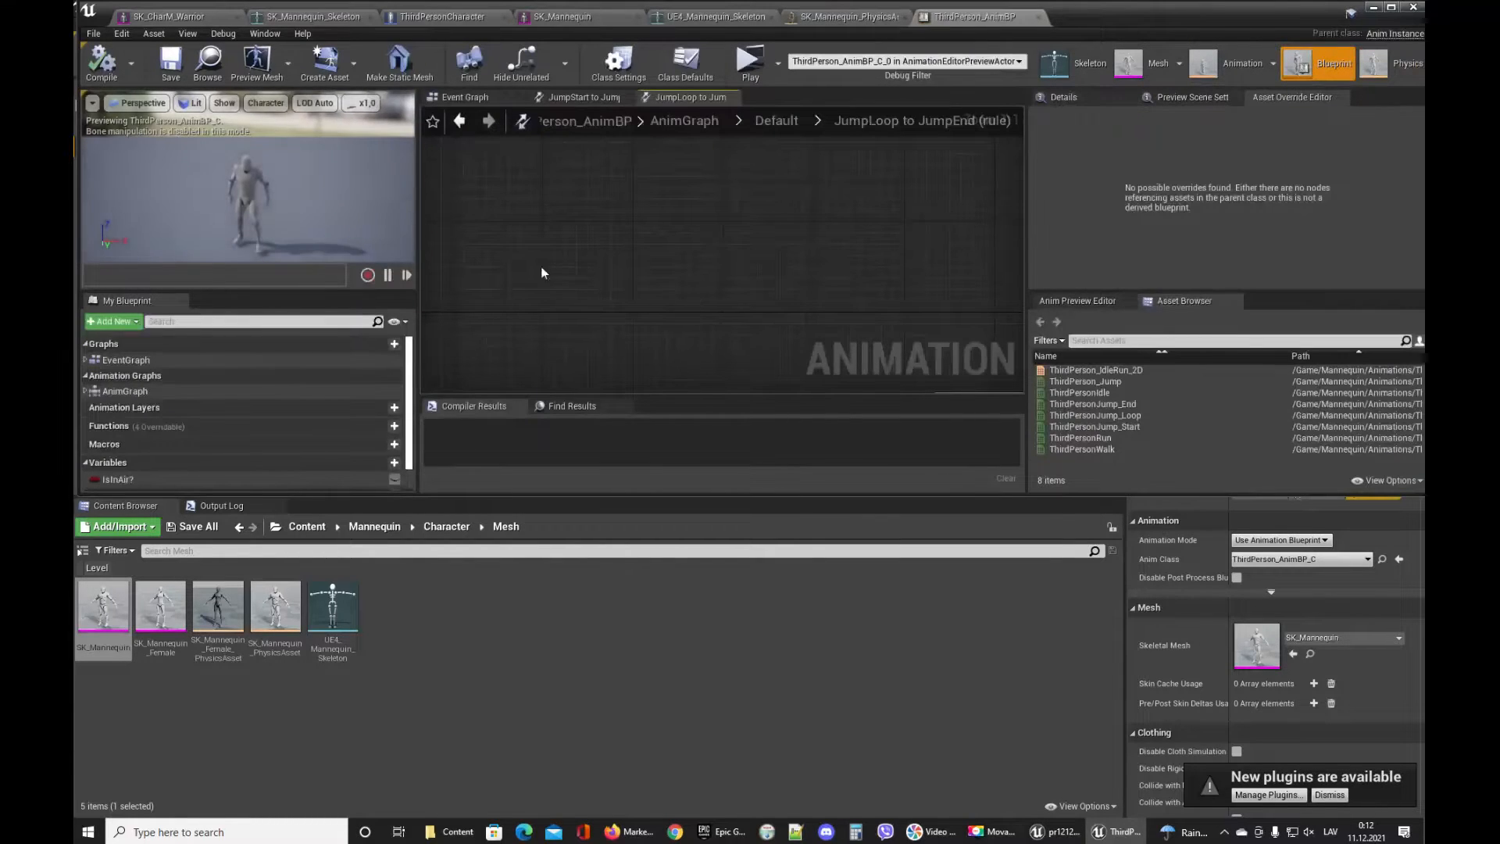
{"action": "mouse_move", "coordinate": [266, 196]}
{"action": "right_mouse_down"}
{"action": "mouse_move", "coordinate": [289, 175]}
{"action": "mouse_move", "coordinate": [257, 203]}
{"action": "right_mouse_up"}
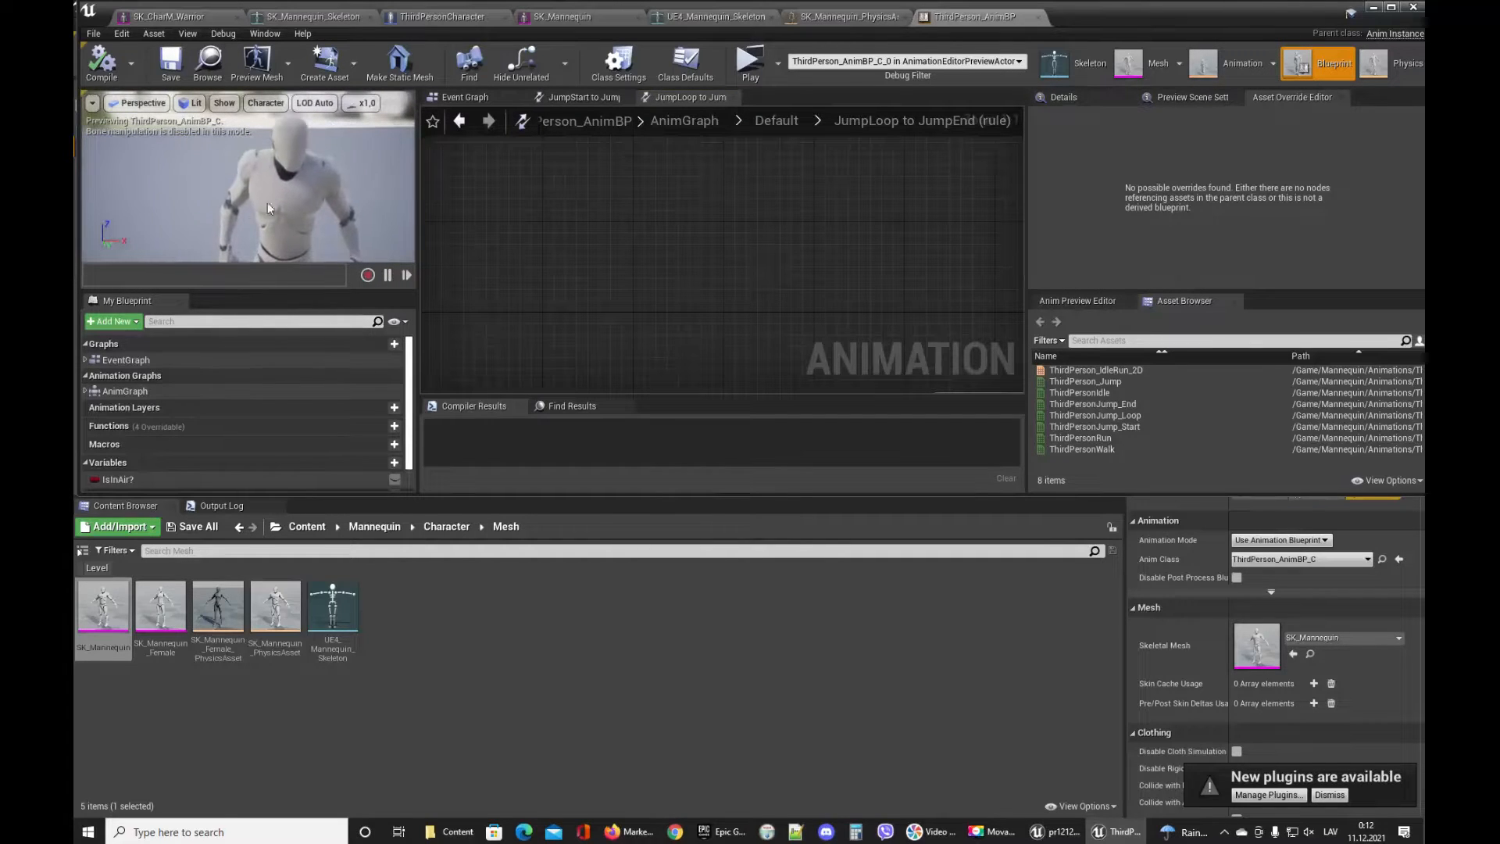
{"action": "left_click", "coordinate": [86, 392]}
{"action": "left_click", "coordinate": [91, 405]}
{"action": "double_click", "coordinate": [122, 404]}
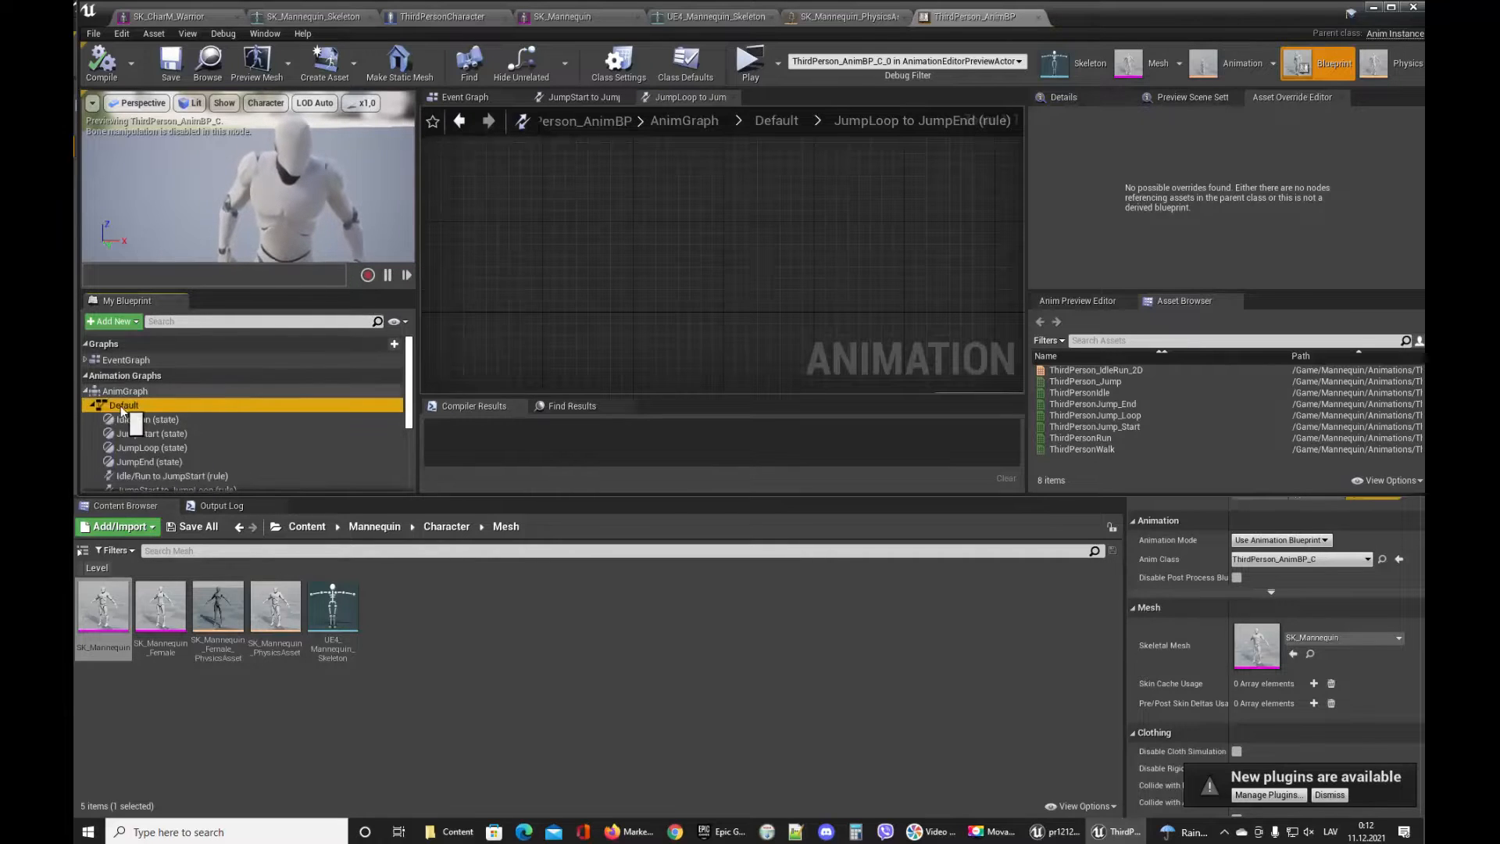
{"action": "scroll", "coordinate": [781, 270], "scroll_direction": "down", "scroll_amount": 1}
{"action": "mouse_move", "coordinate": [823, 261]}
{"action": "right_mouse_down"}
{"action": "mouse_move", "coordinate": [790, 275]}
{"action": "mouse_move", "coordinate": [794, 263]}
{"action": "right_mouse_up"}
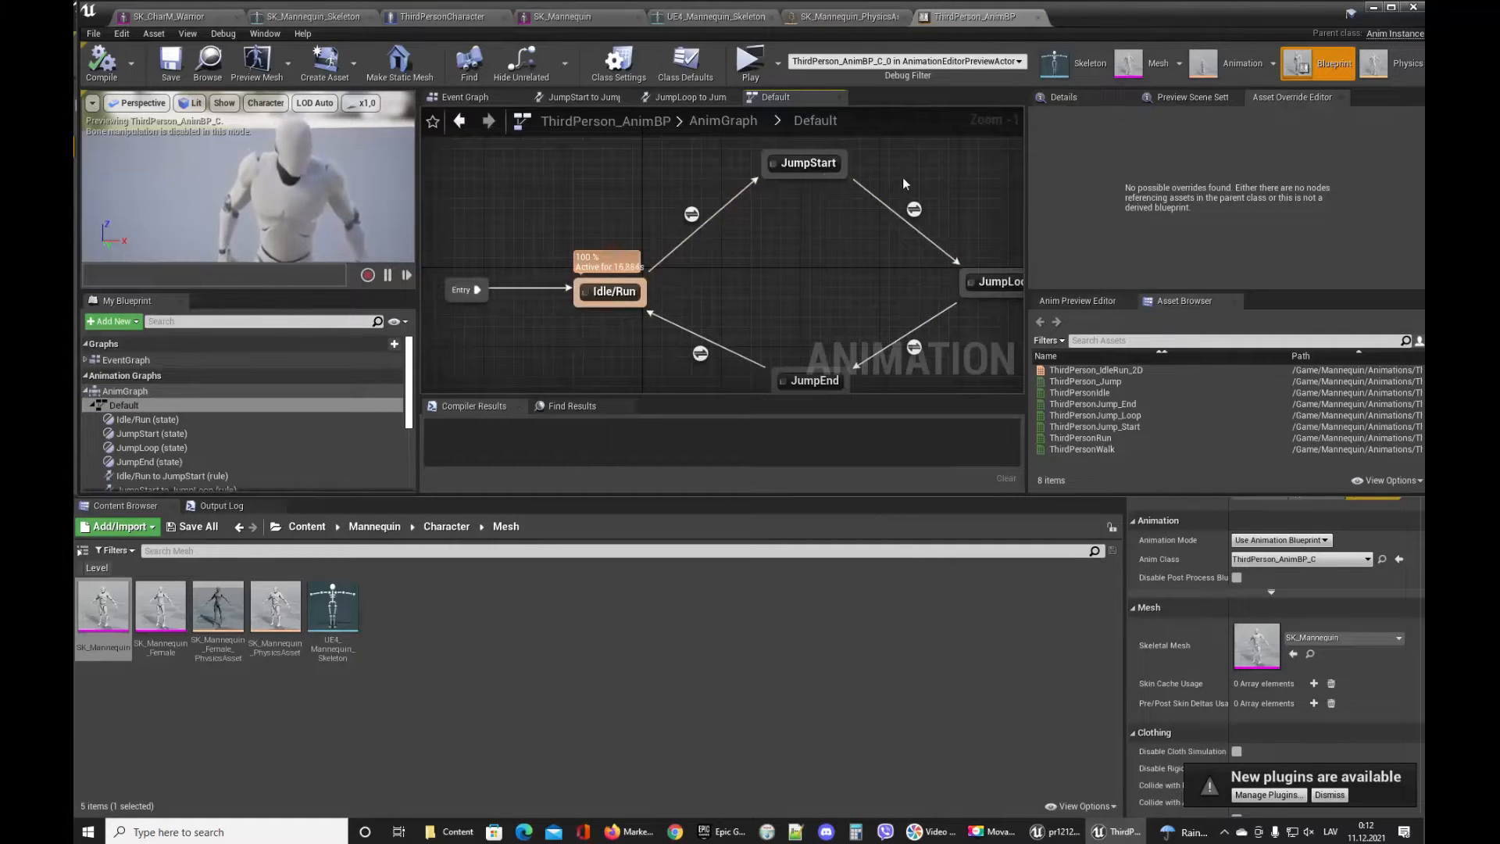
Open the Idle/Run to JumpStart transition rule, view the Is in Air? variable's details, then close the animation blueprint.
{"action": "left_click", "coordinate": [693, 213]}
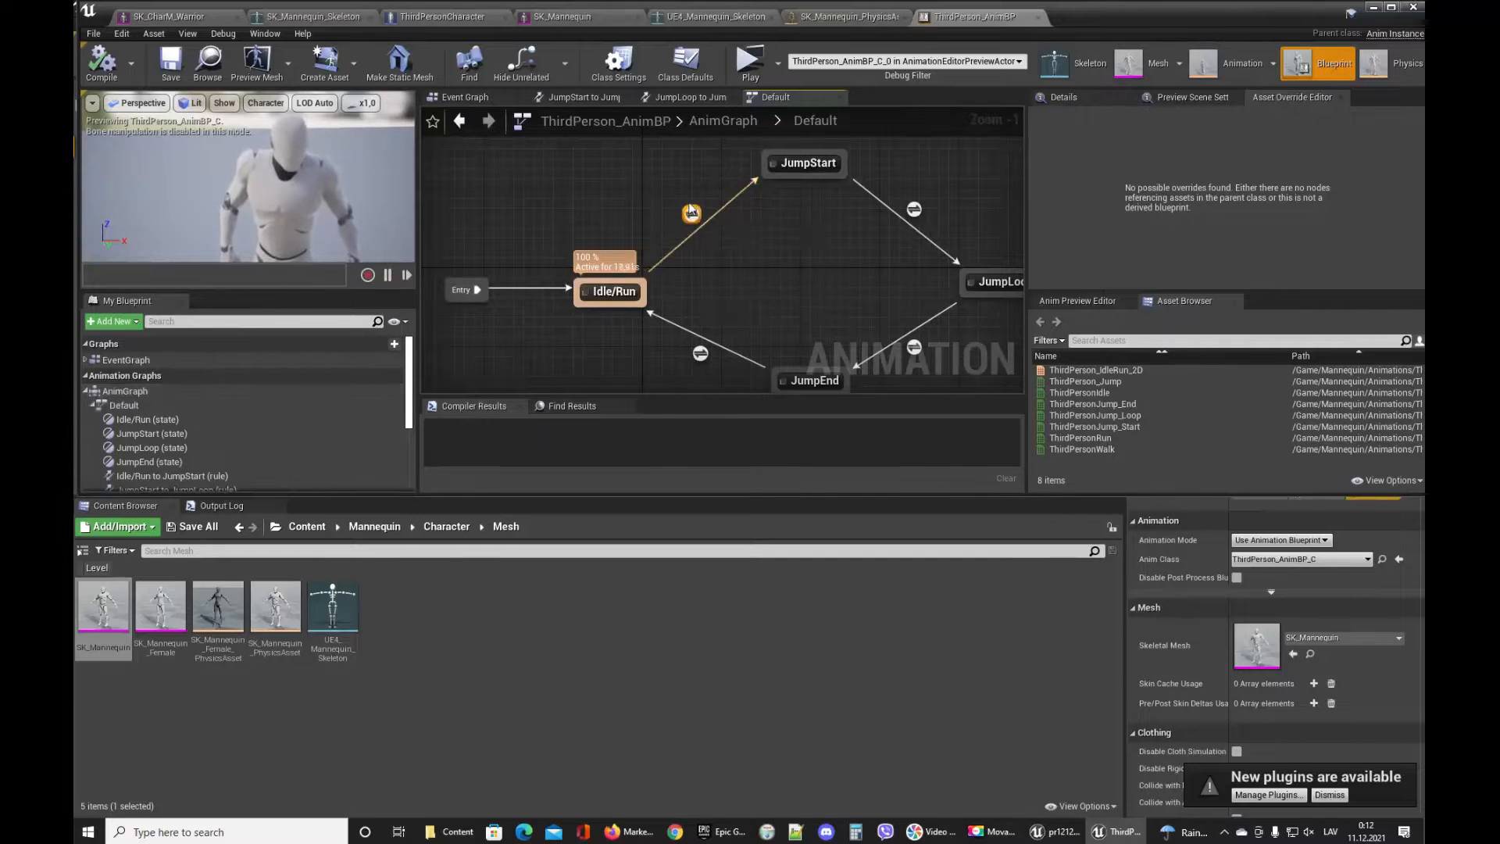
{"action": "double_click", "coordinate": [690, 214]}
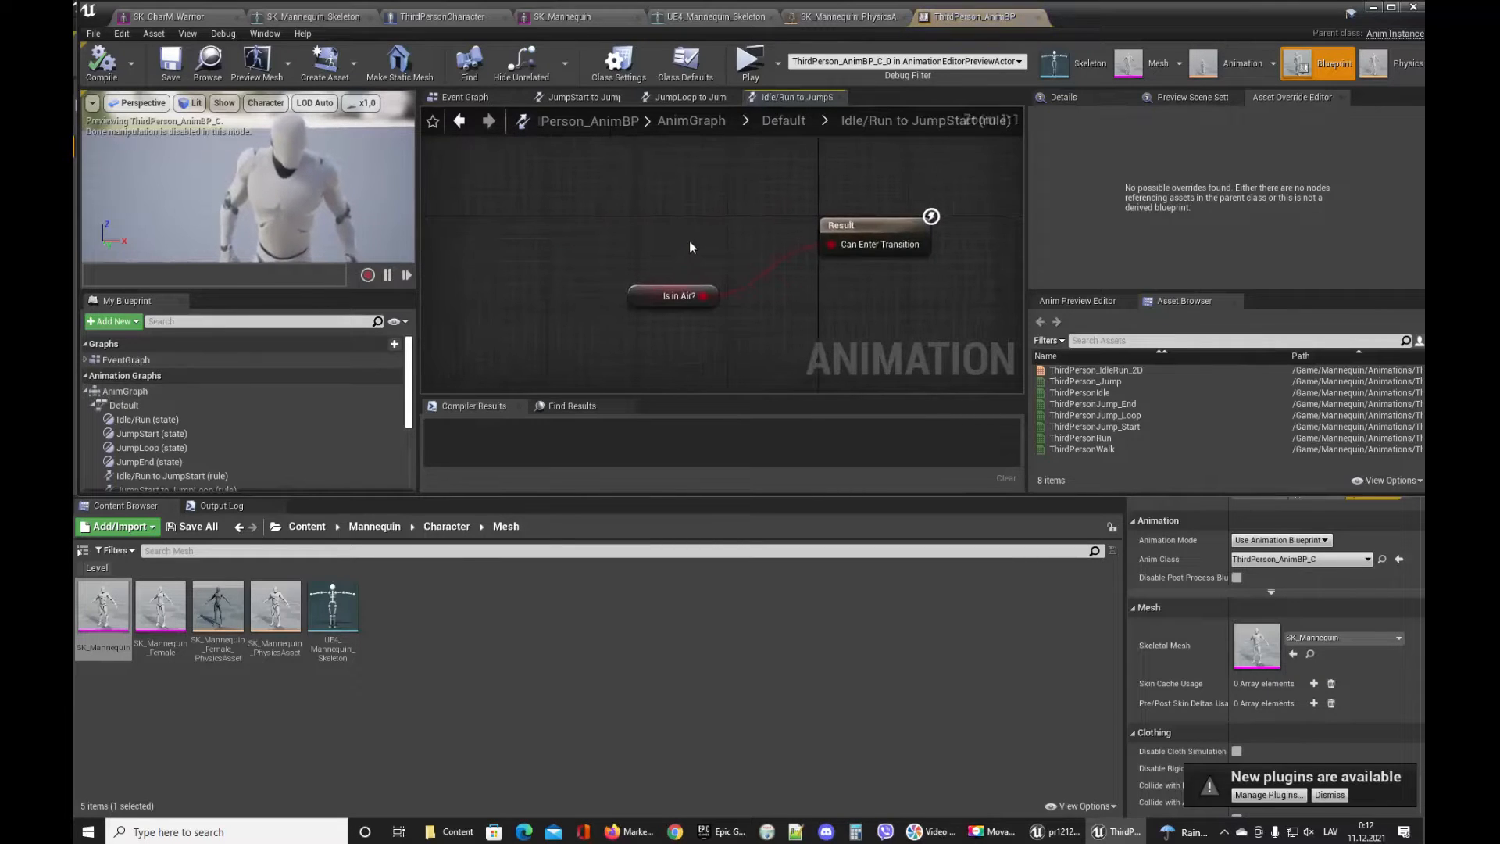
{"action": "left_click", "coordinate": [666, 298]}
{"action": "left_click", "coordinate": [1070, 98]}
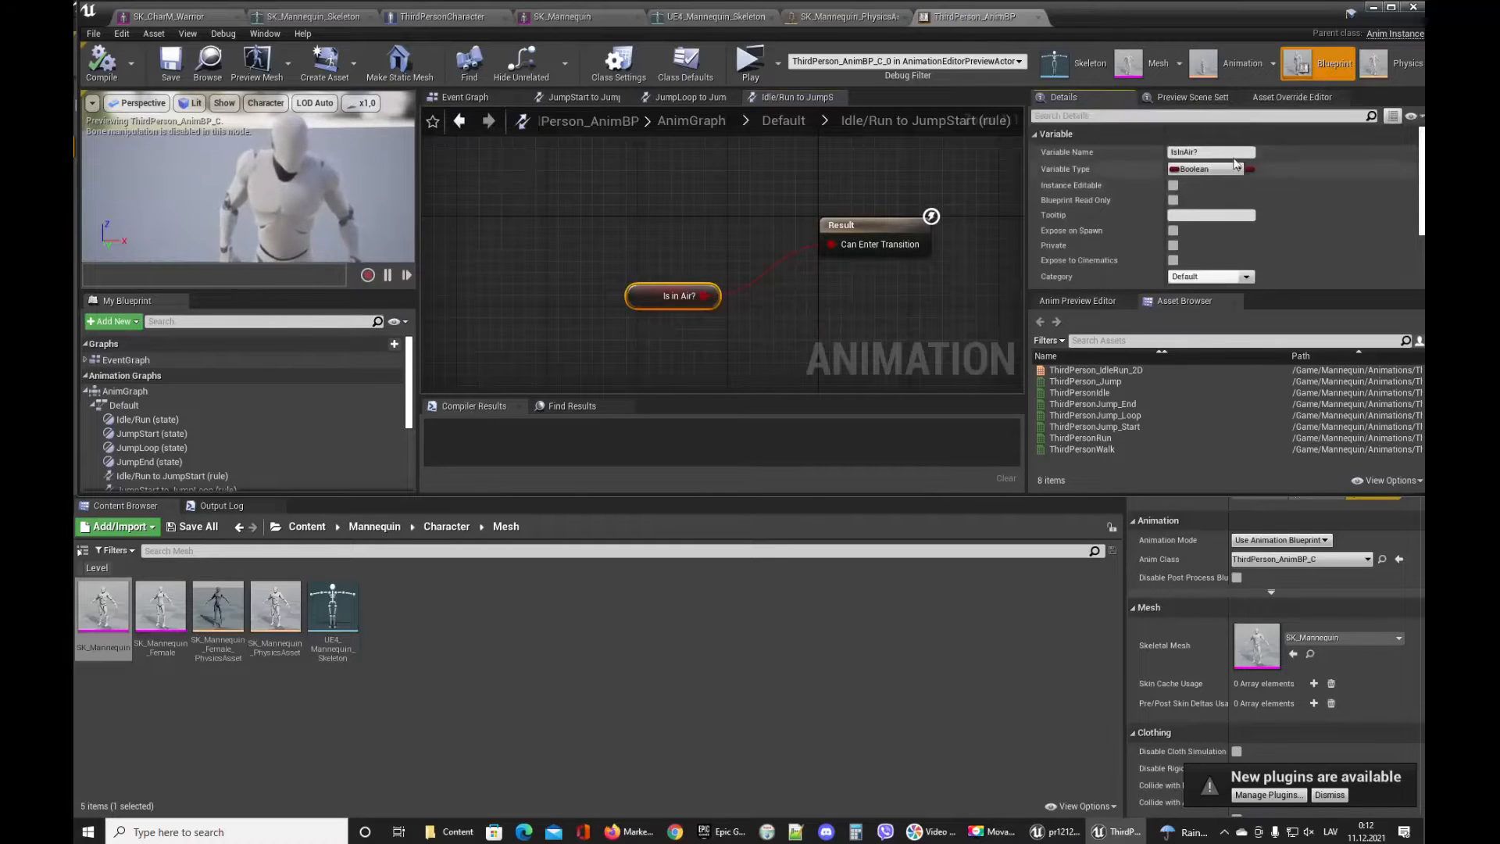
{"action": "right_click_drag", "start_coordinate": [828, 312], "coordinate": [809, 301]}
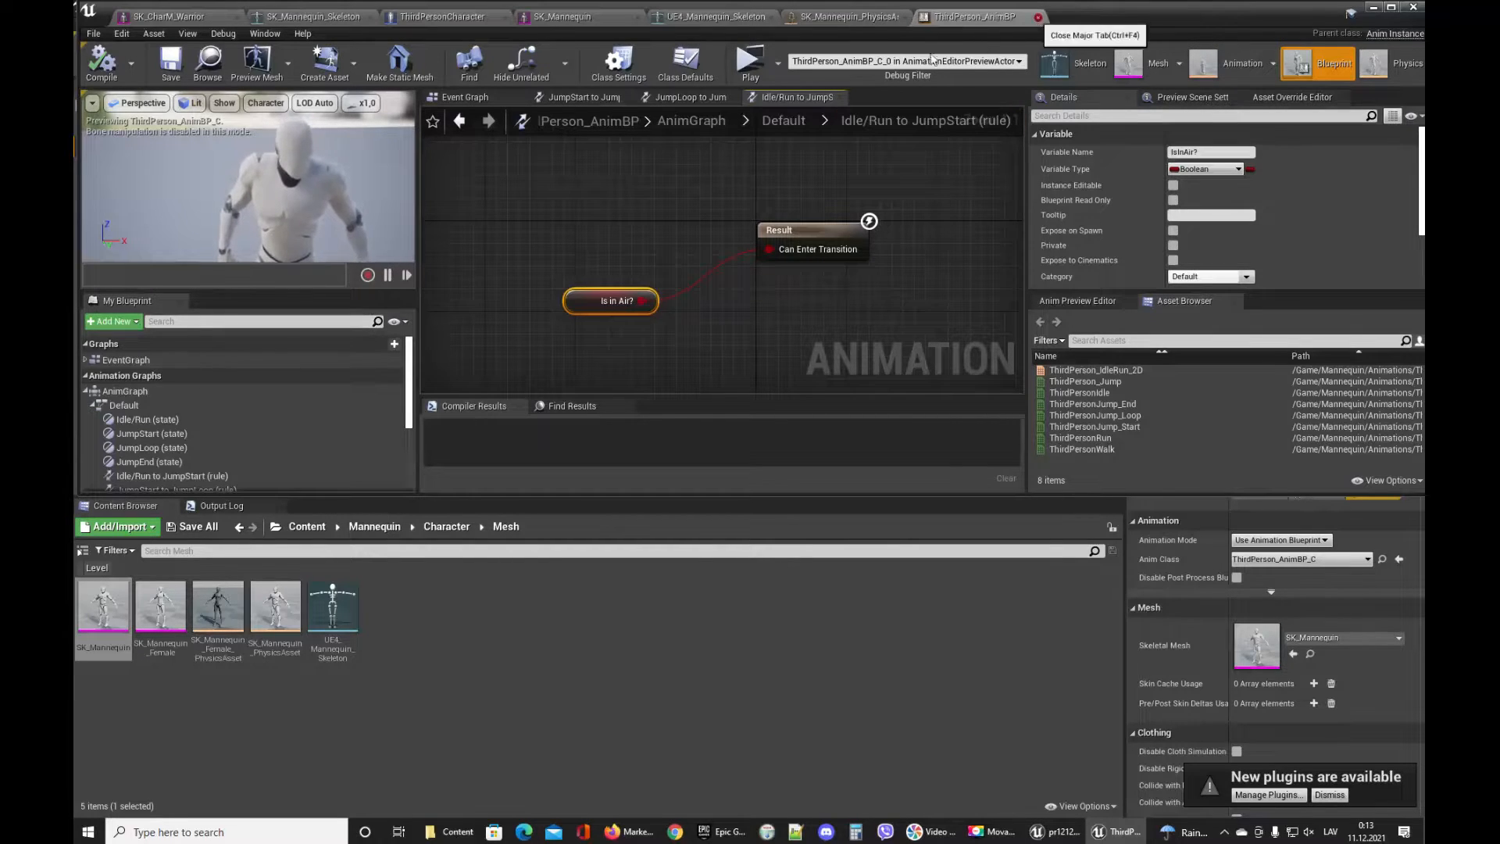
{"action": "left_click", "coordinate": [1034, 17]}
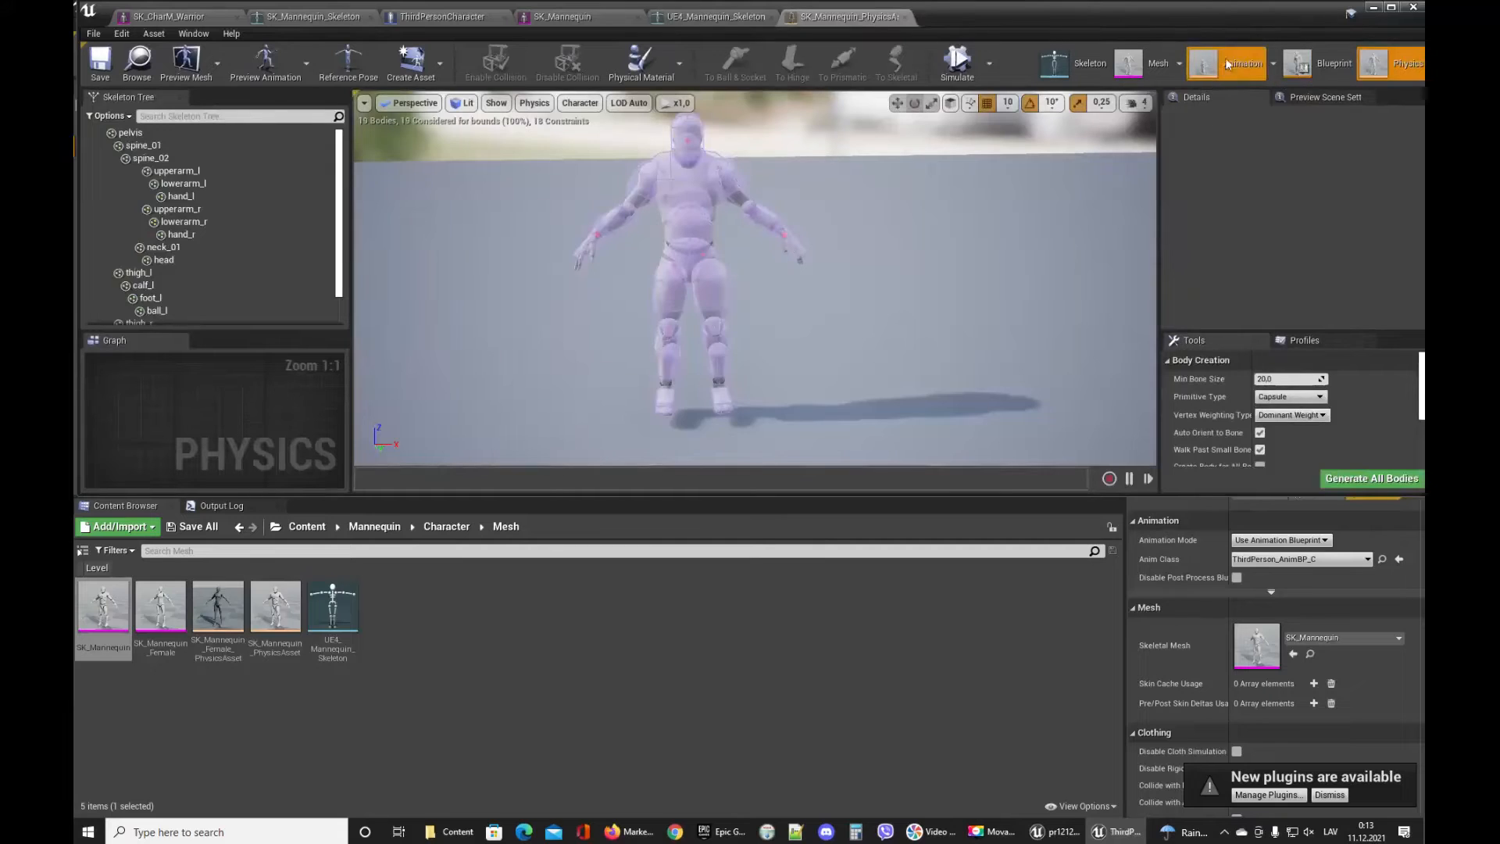
Open the animation editor and preview each ThirdPerson animation in turn, from the IdleRun blend space to ThirdPersonWalk.
{"action": "left_click", "coordinate": [1225, 64]}
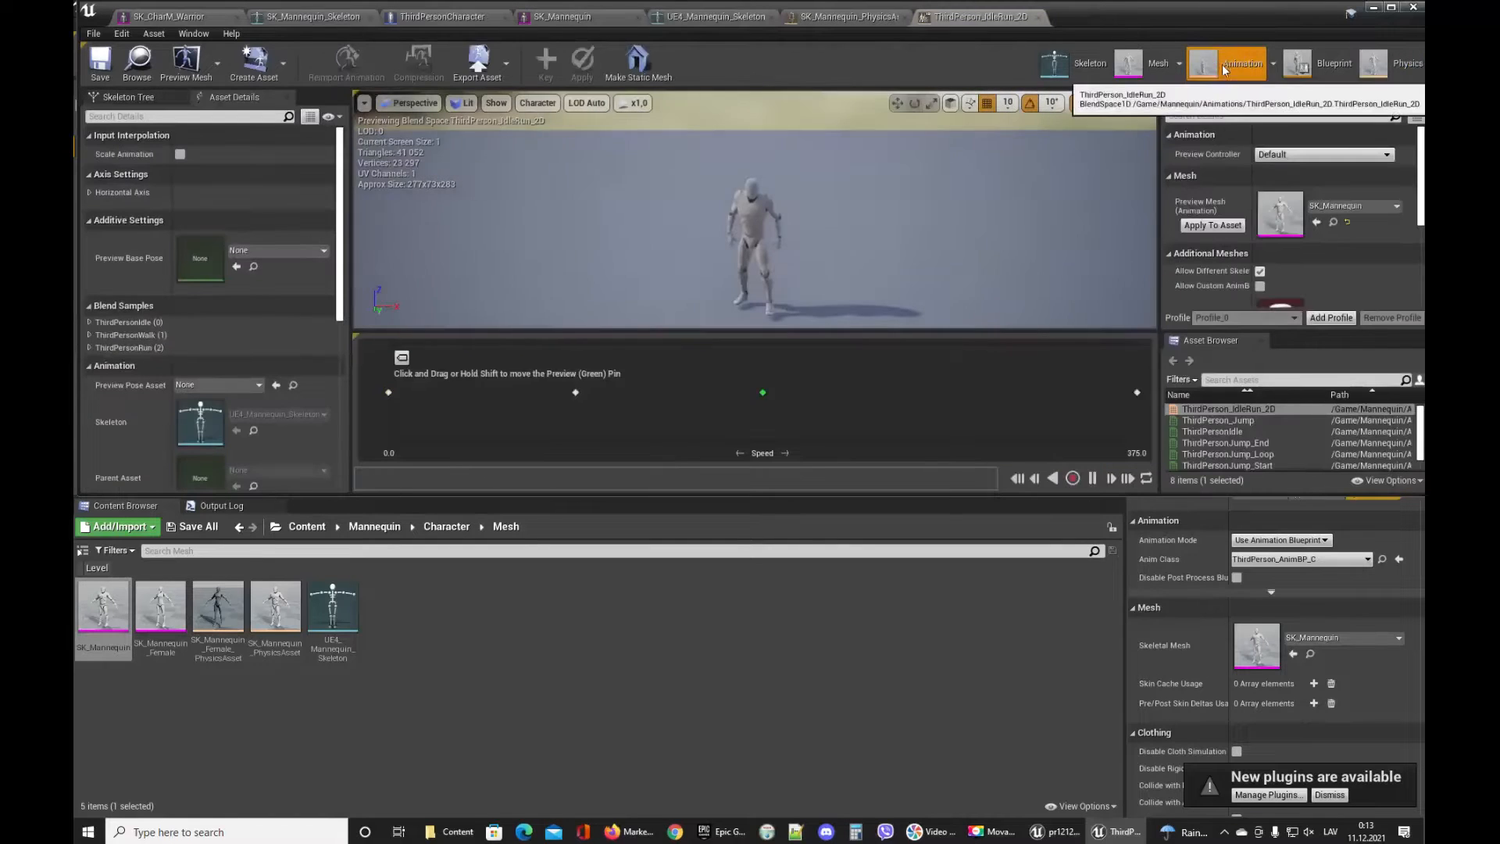
{"action": "left_click", "coordinate": [1223, 420]}
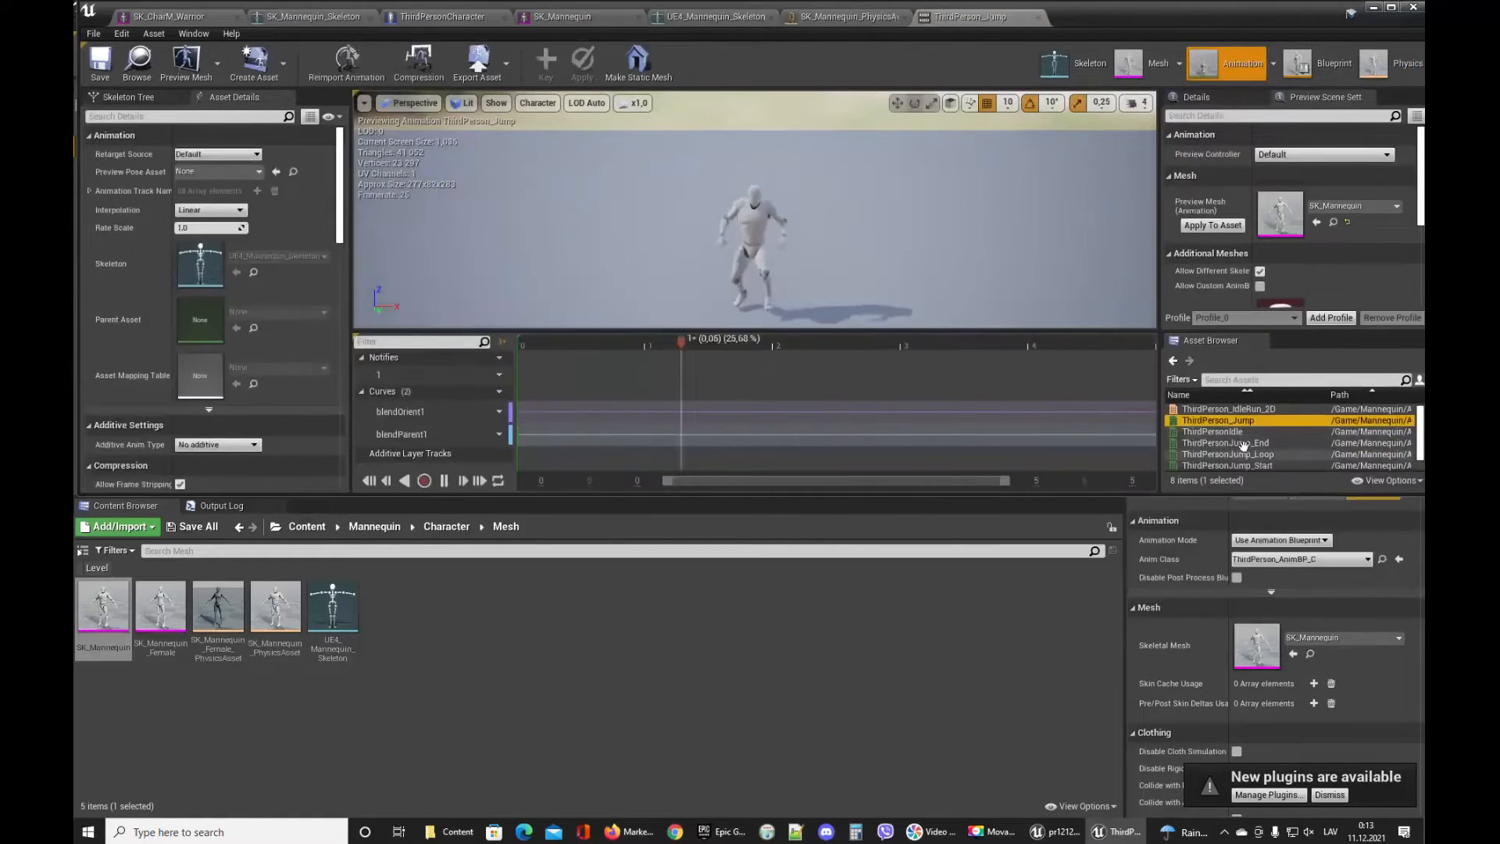
{"action": "left_click", "coordinate": [1212, 431]}
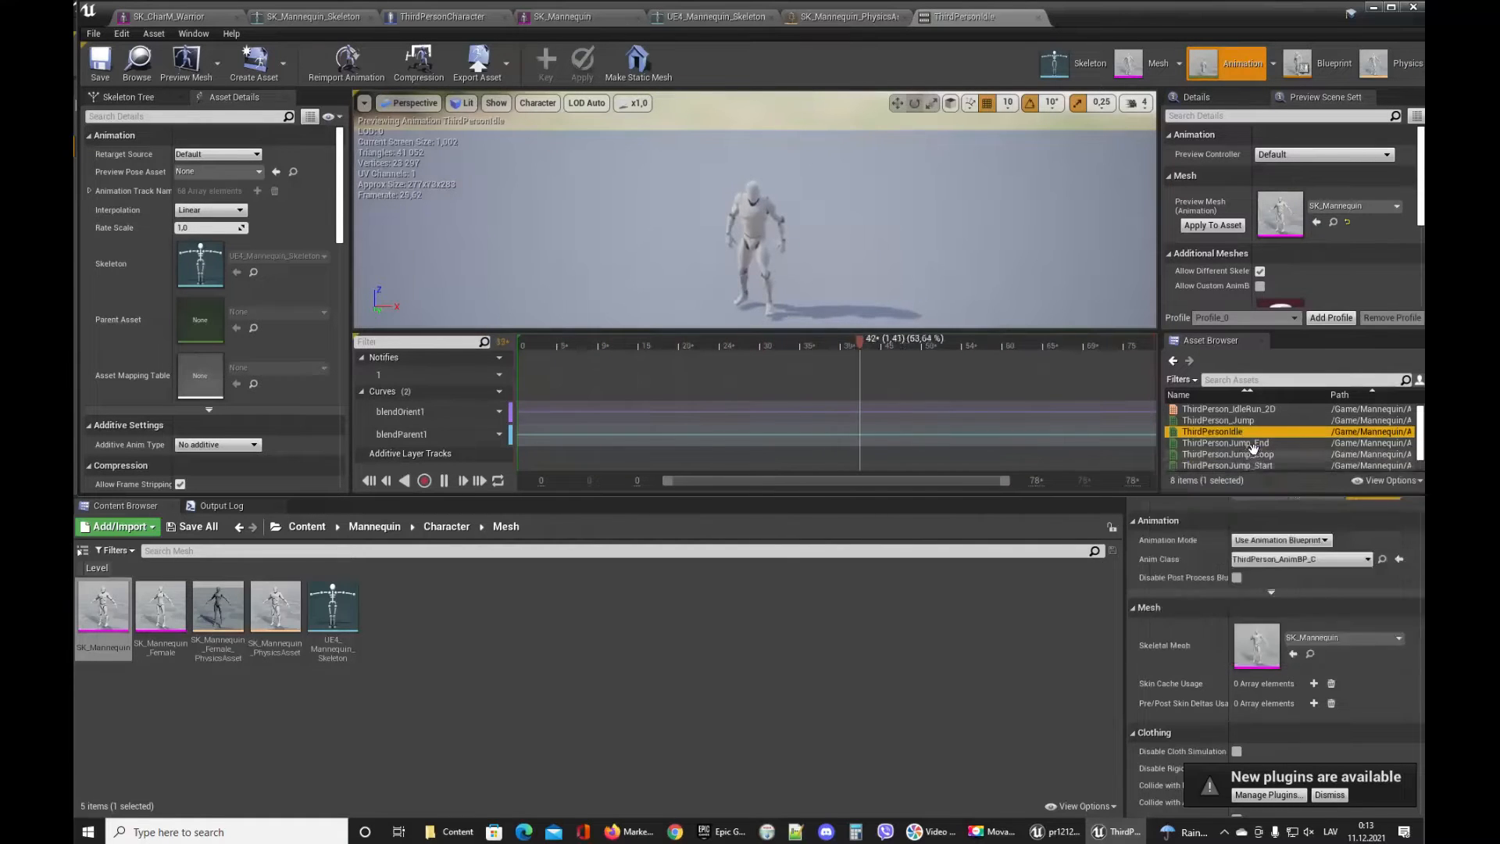
{"action": "left_click", "coordinate": [1273, 454]}
{"action": "scroll", "coordinate": [1274, 454], "scroll_direction": "down", "scroll_amount": 2}
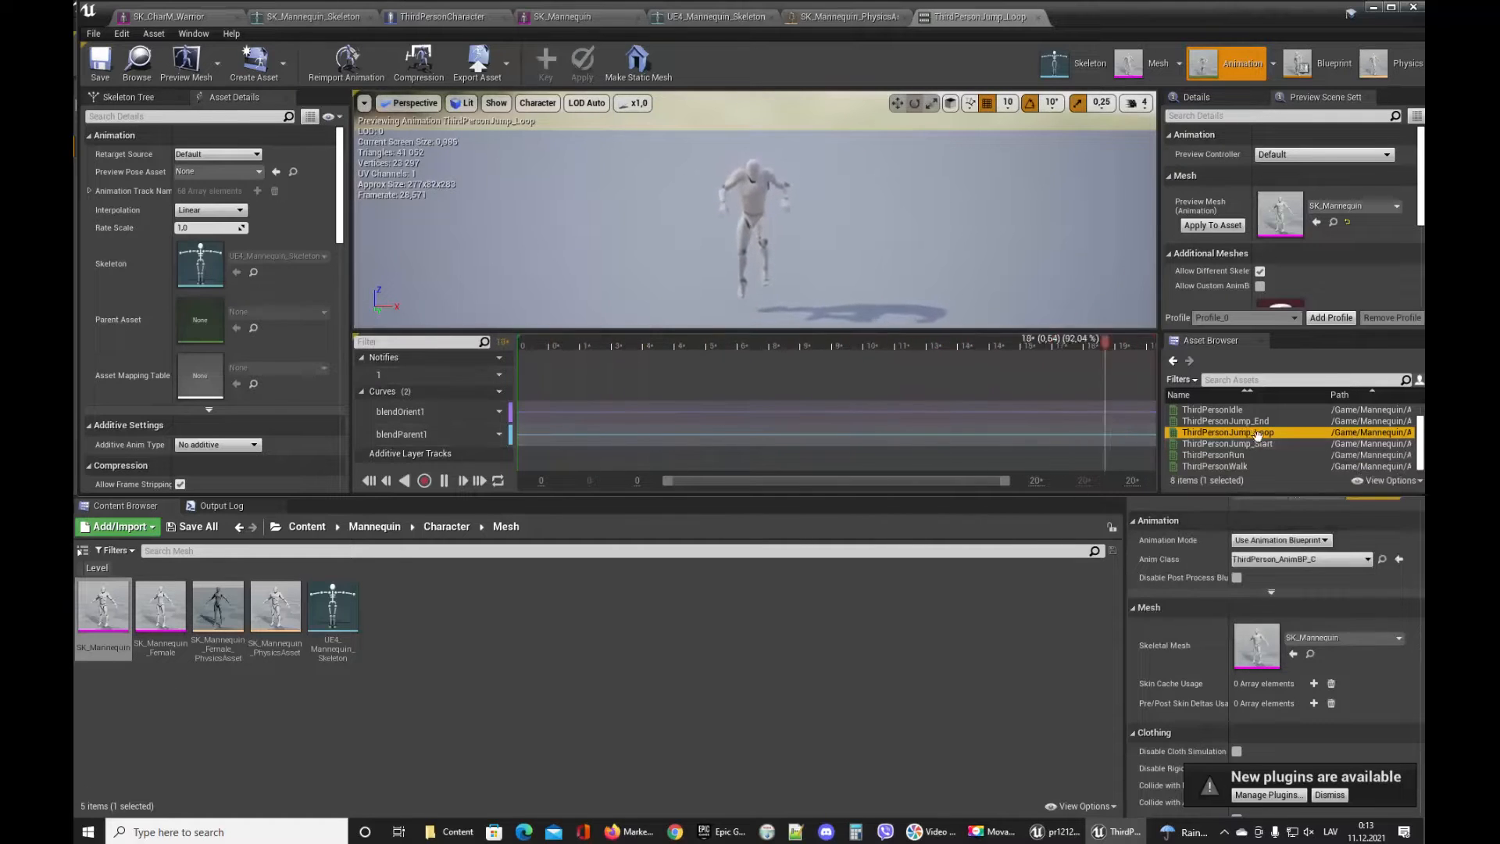
{"action": "left_click", "coordinate": [1223, 443]}
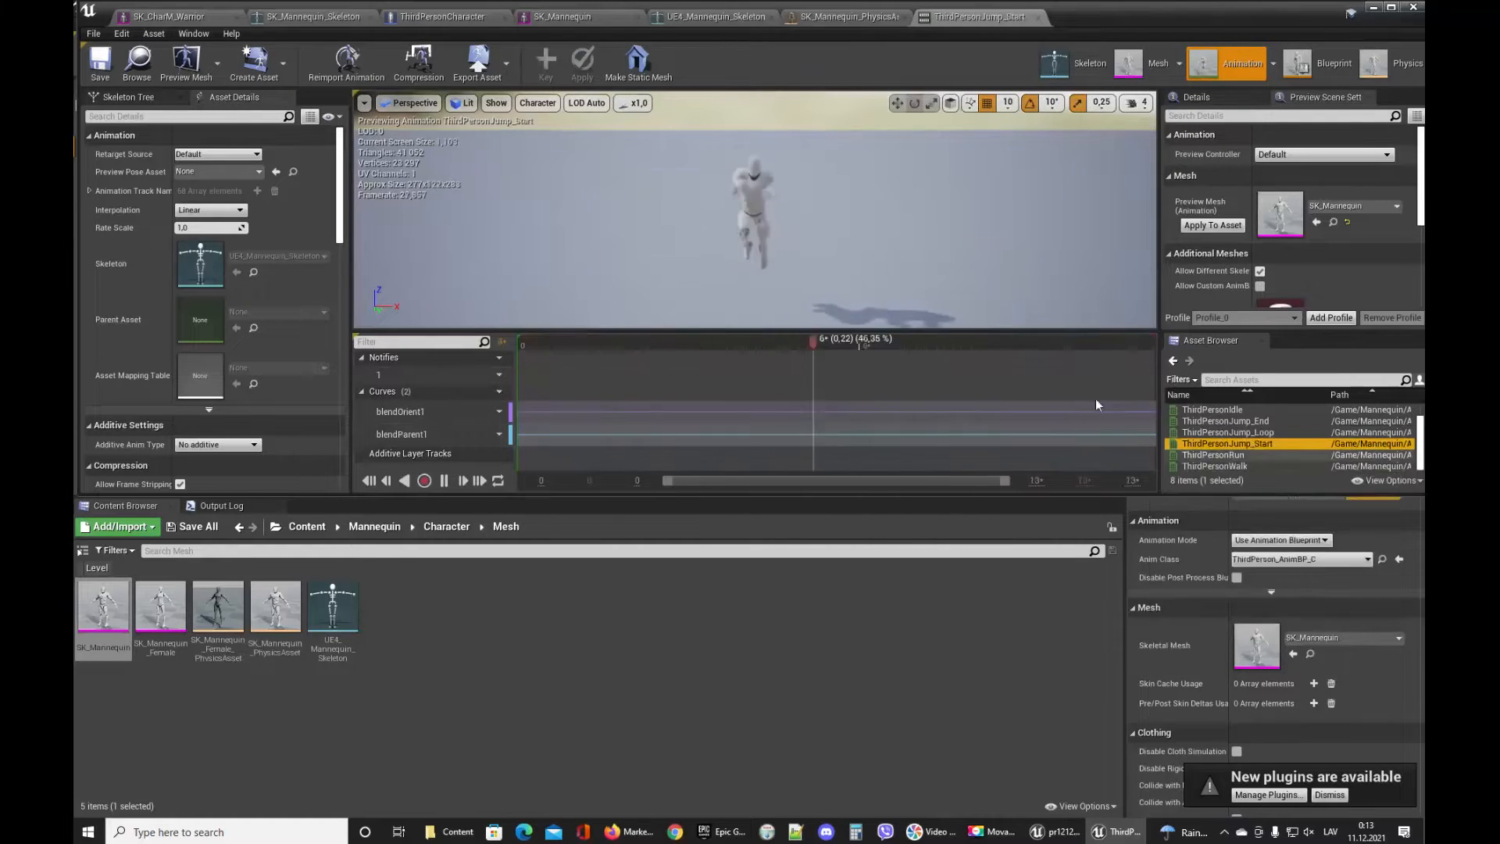
{"action": "left_click", "coordinate": [1245, 455]}
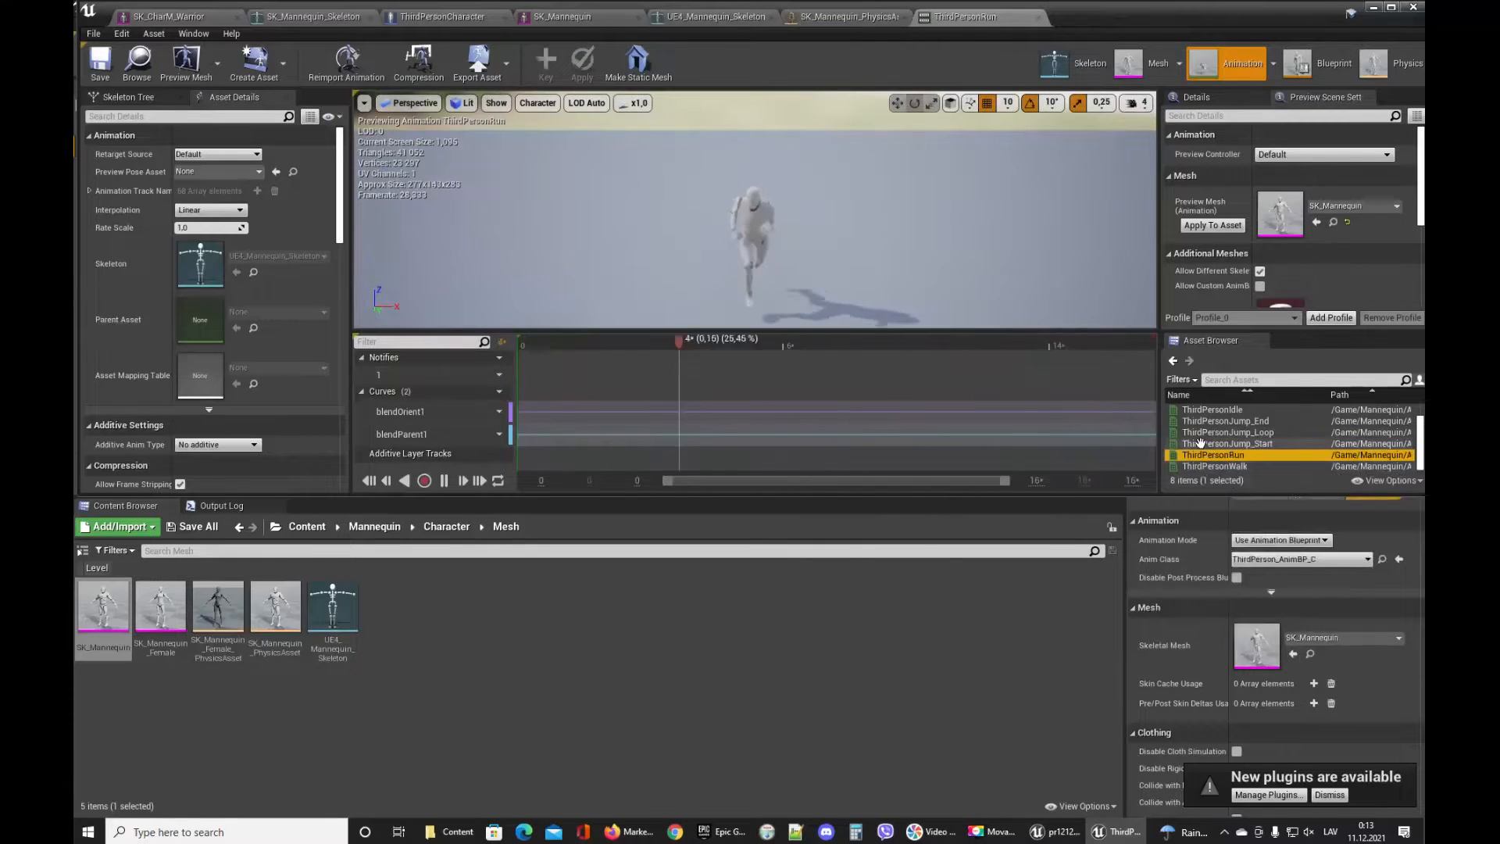
{"action": "left_click", "coordinate": [1220, 465]}
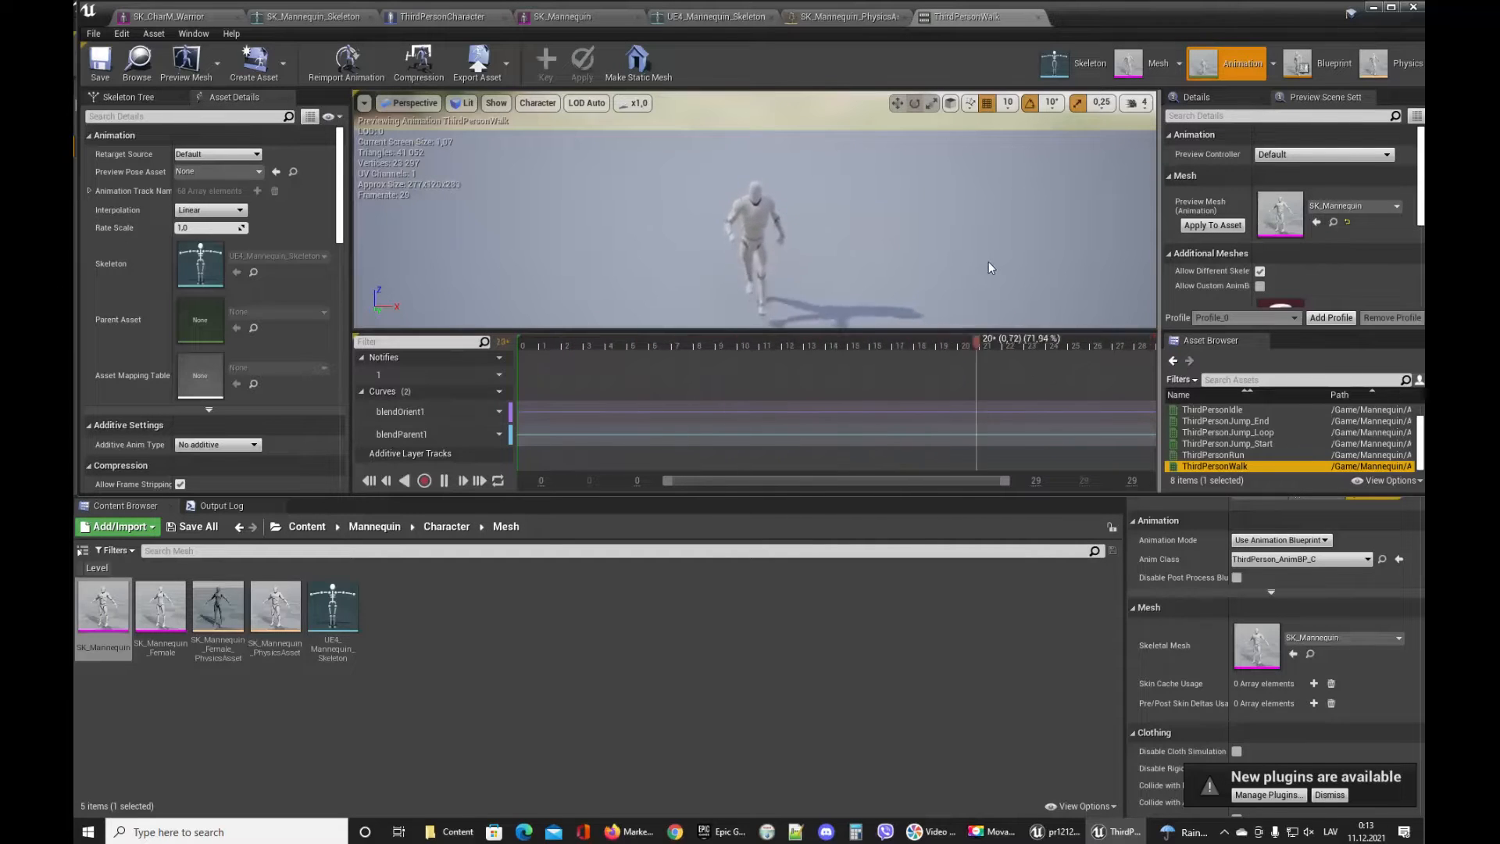
{"action": "scroll", "coordinate": [1213, 432], "scroll_direction": "up", "scroll_amount": 2}
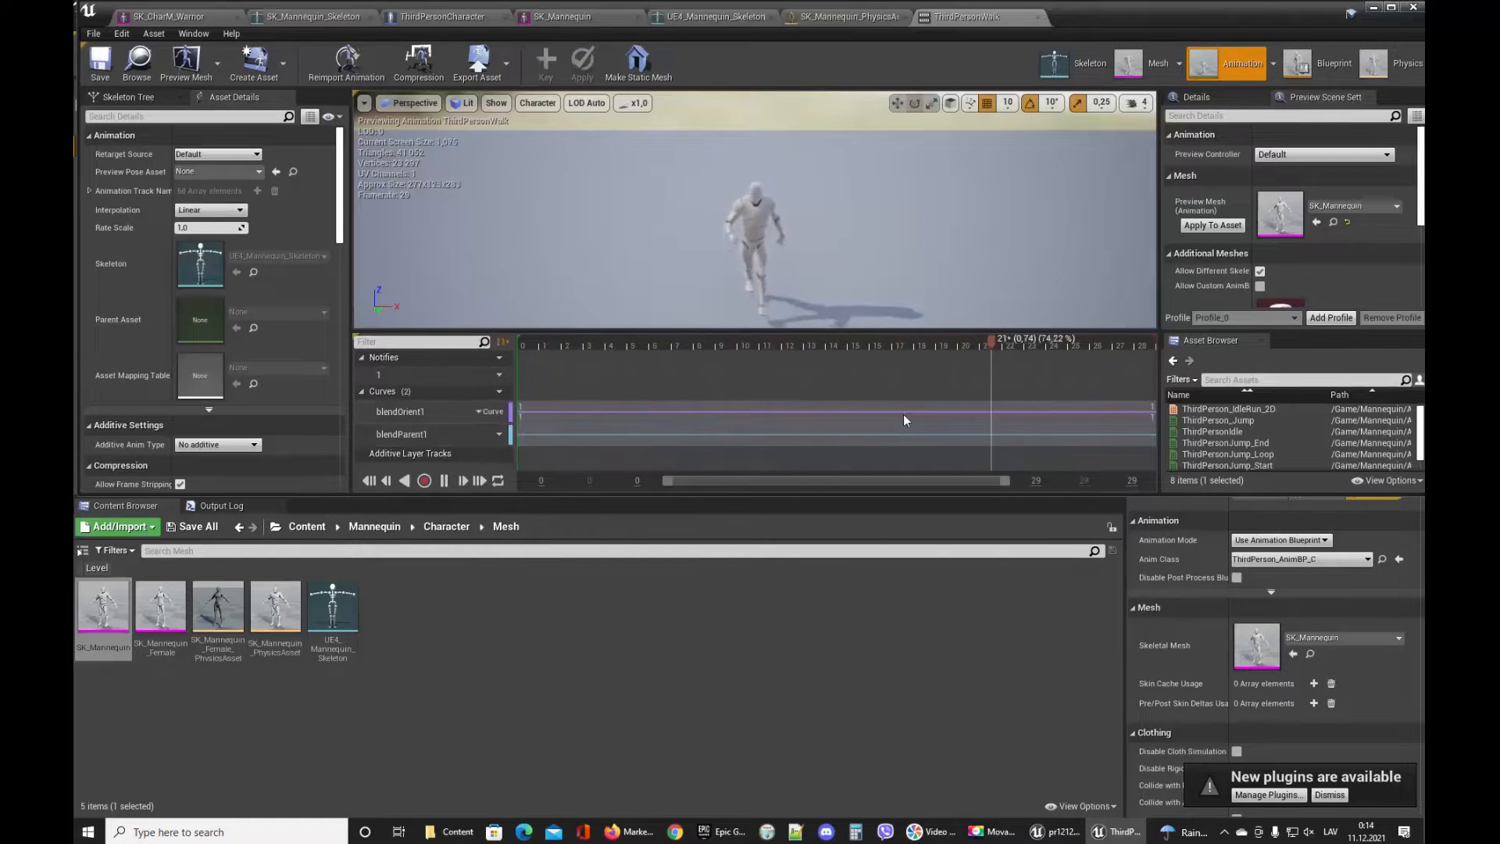
Close the mannequin's animation, physics, skeleton and mesh editor tabs.
{"action": "left_click", "coordinate": [1037, 17]}
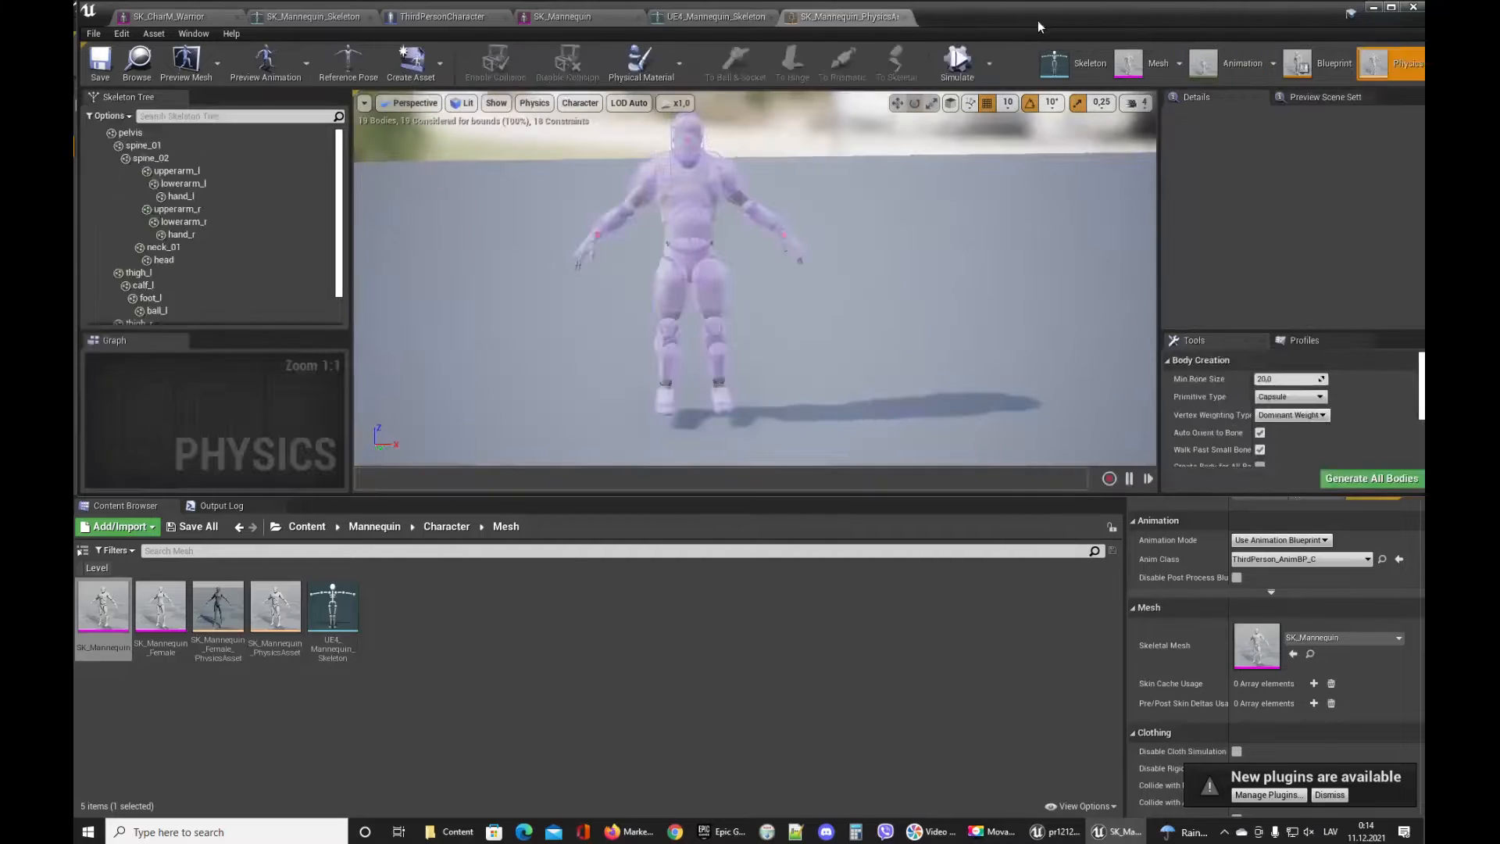
{"action": "left_click", "coordinate": [910, 16]}
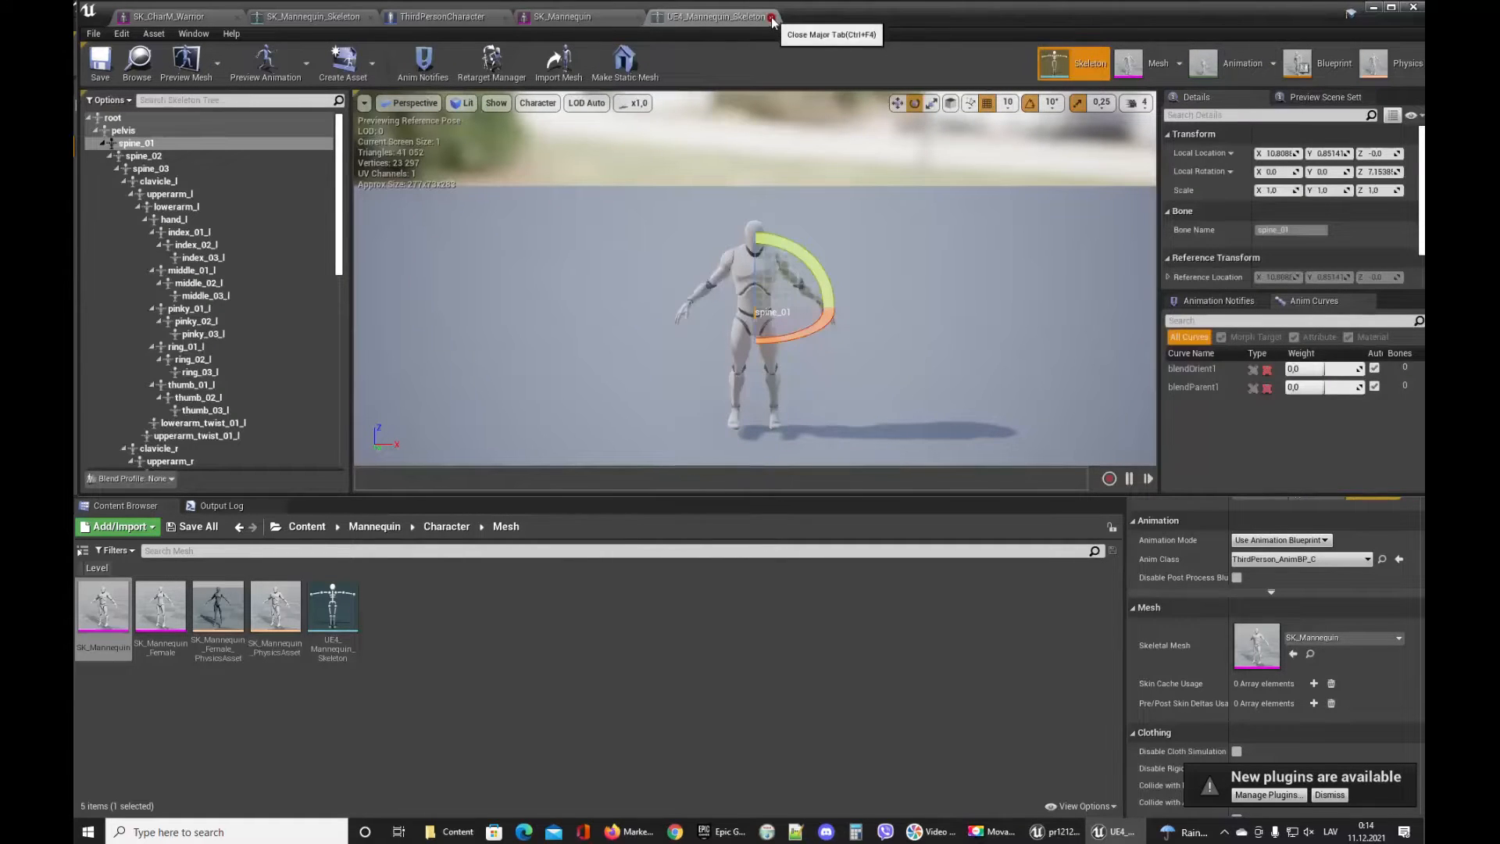
{"action": "left_click", "coordinate": [771, 17]}
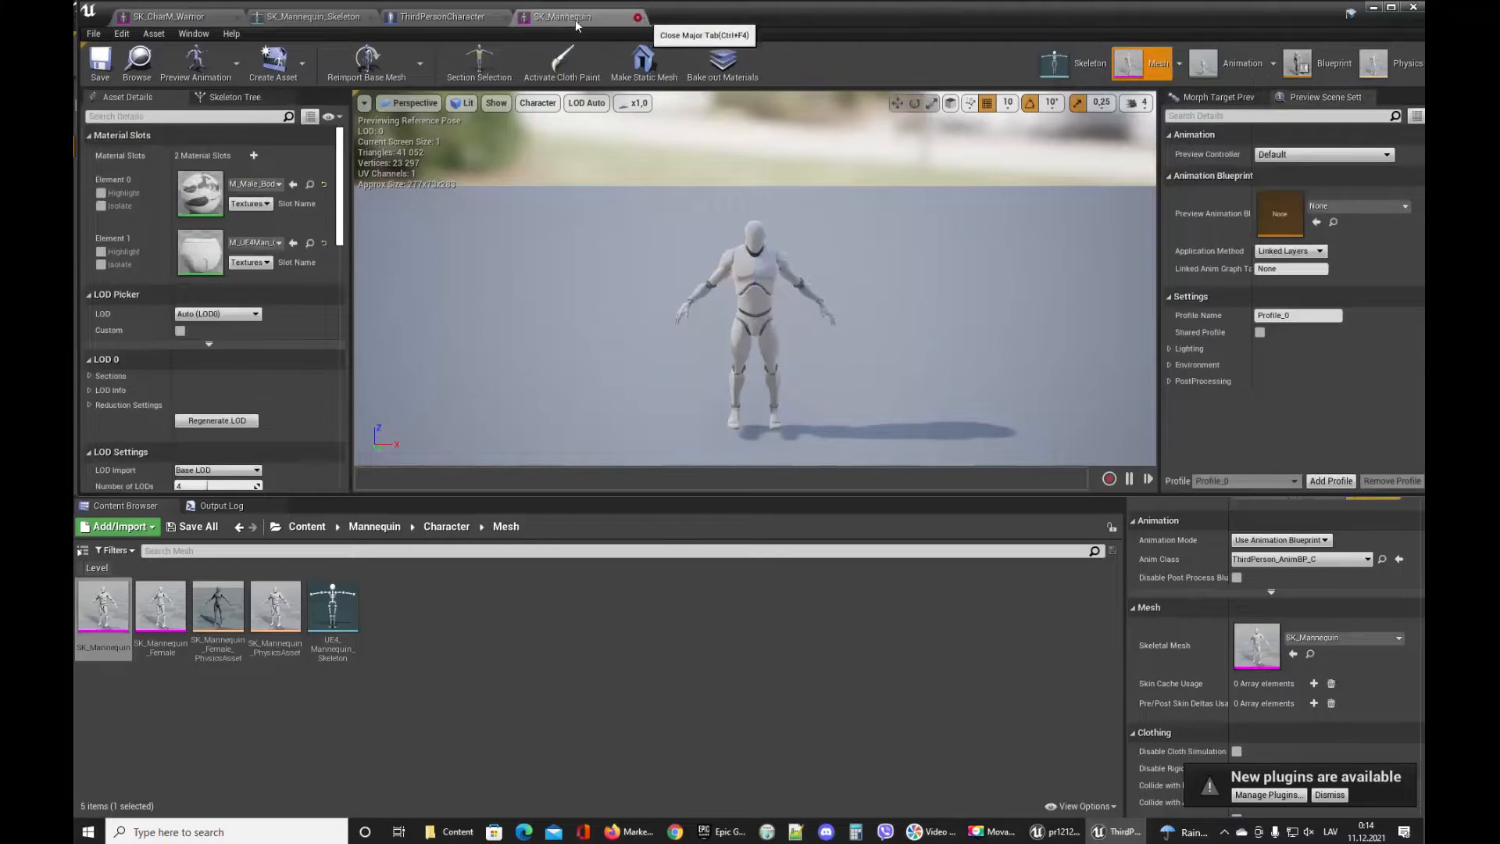
{"action": "left_click", "coordinate": [636, 16]}
{"action": "left_click", "coordinate": [197, 17]}
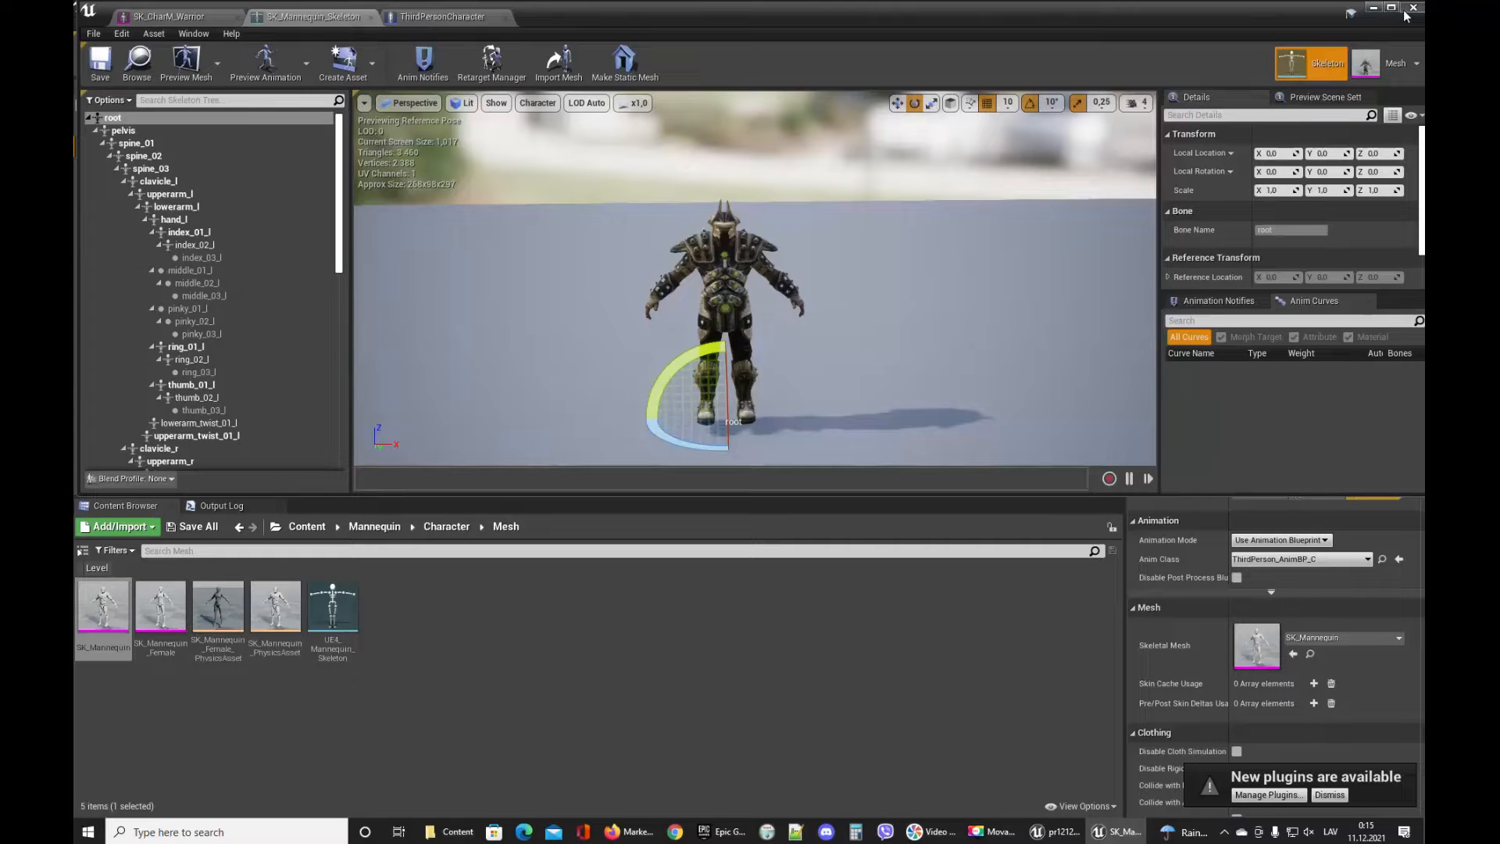
Switch the SK_CharM_Warrior editor between its mesh and skeleton modes, then close that editor window.
{"action": "left_click", "coordinate": [1396, 65]}
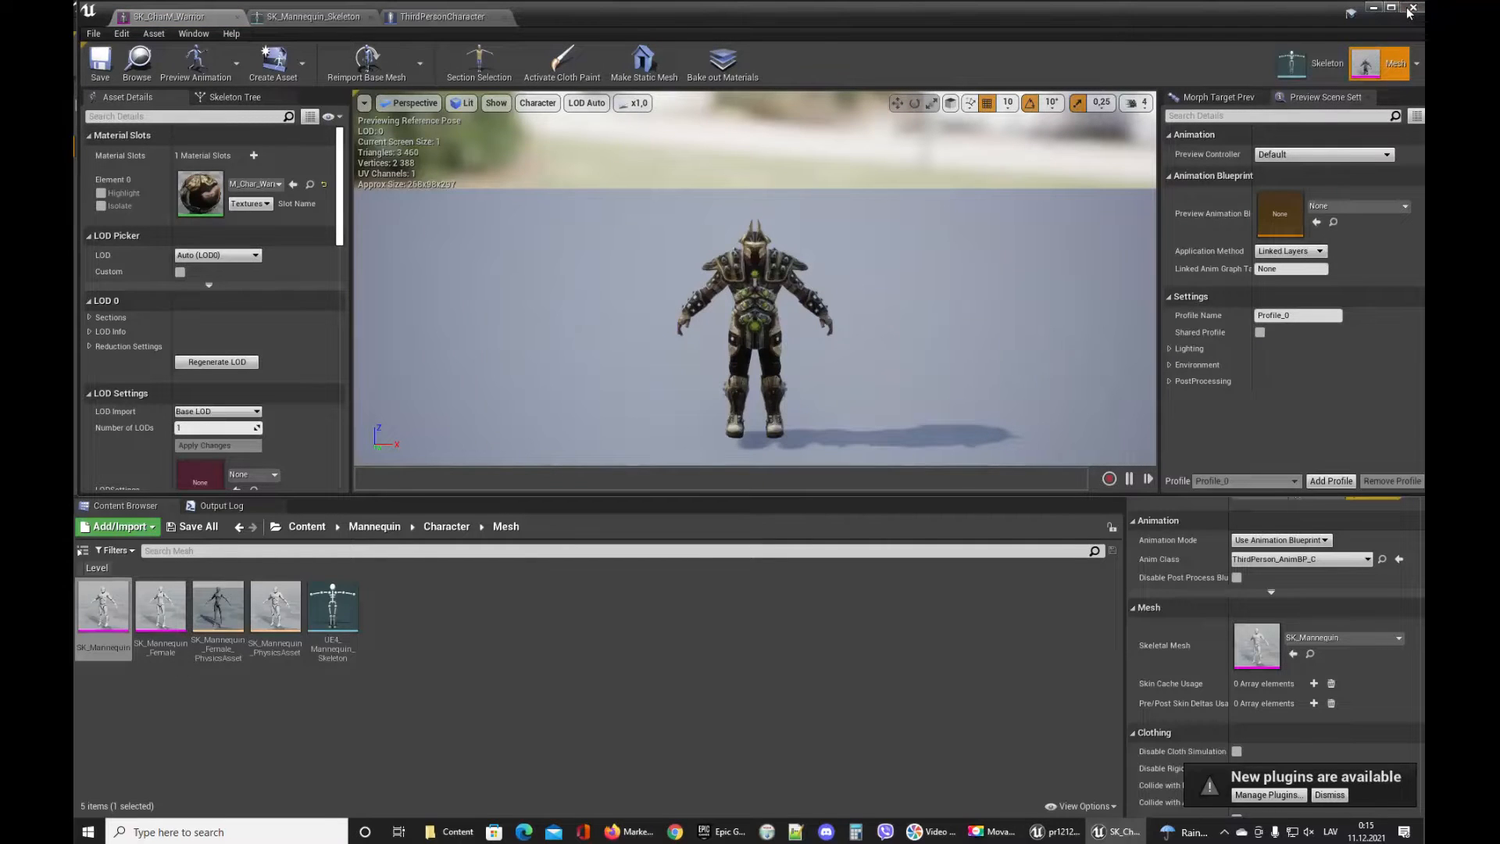
{"action": "left_click", "coordinate": [1300, 71]}
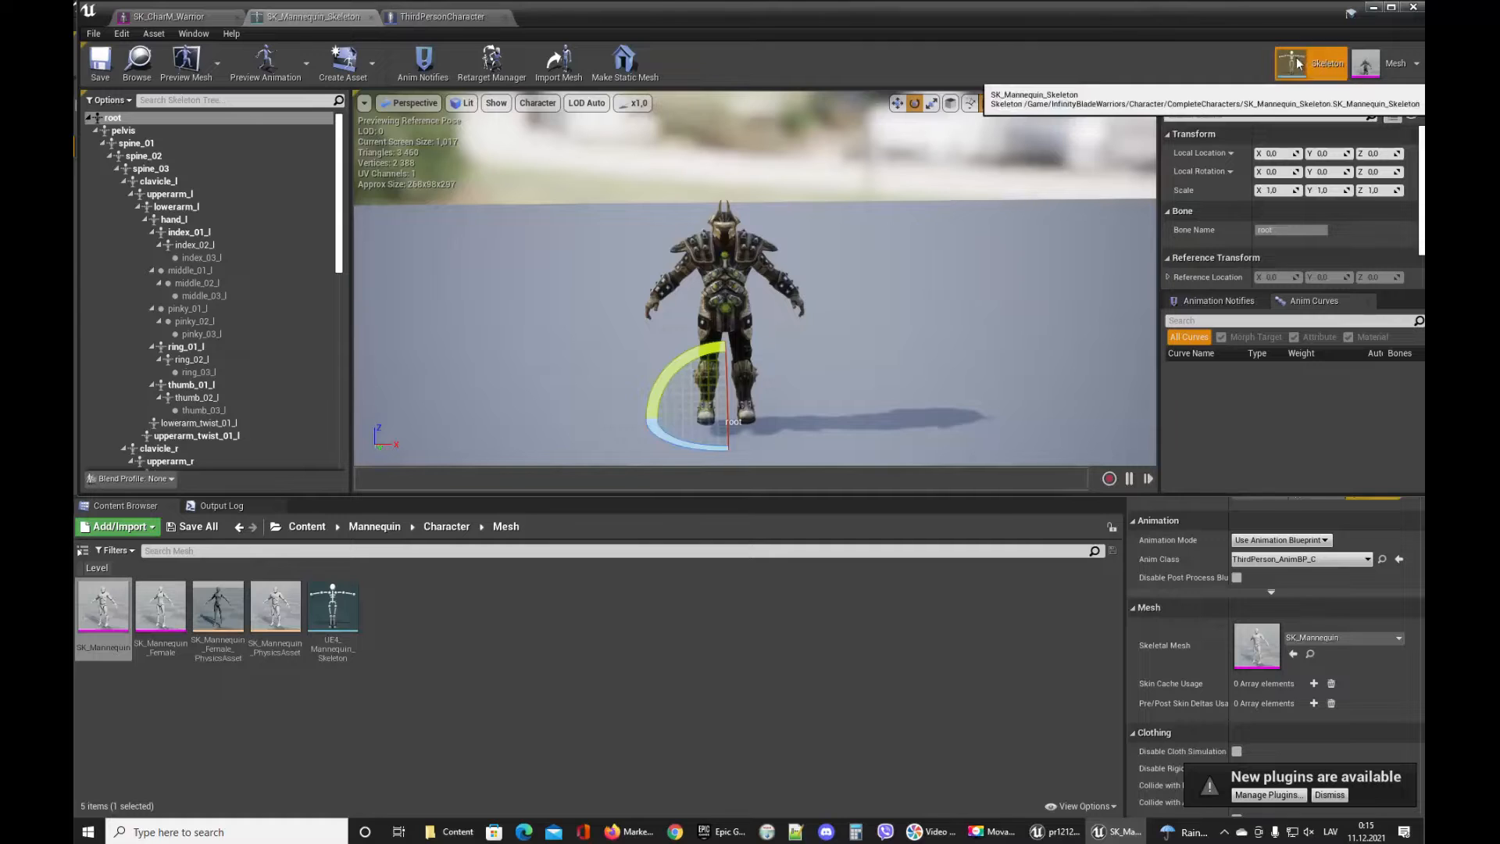
{"action": "left_click", "coordinate": [1411, 9]}
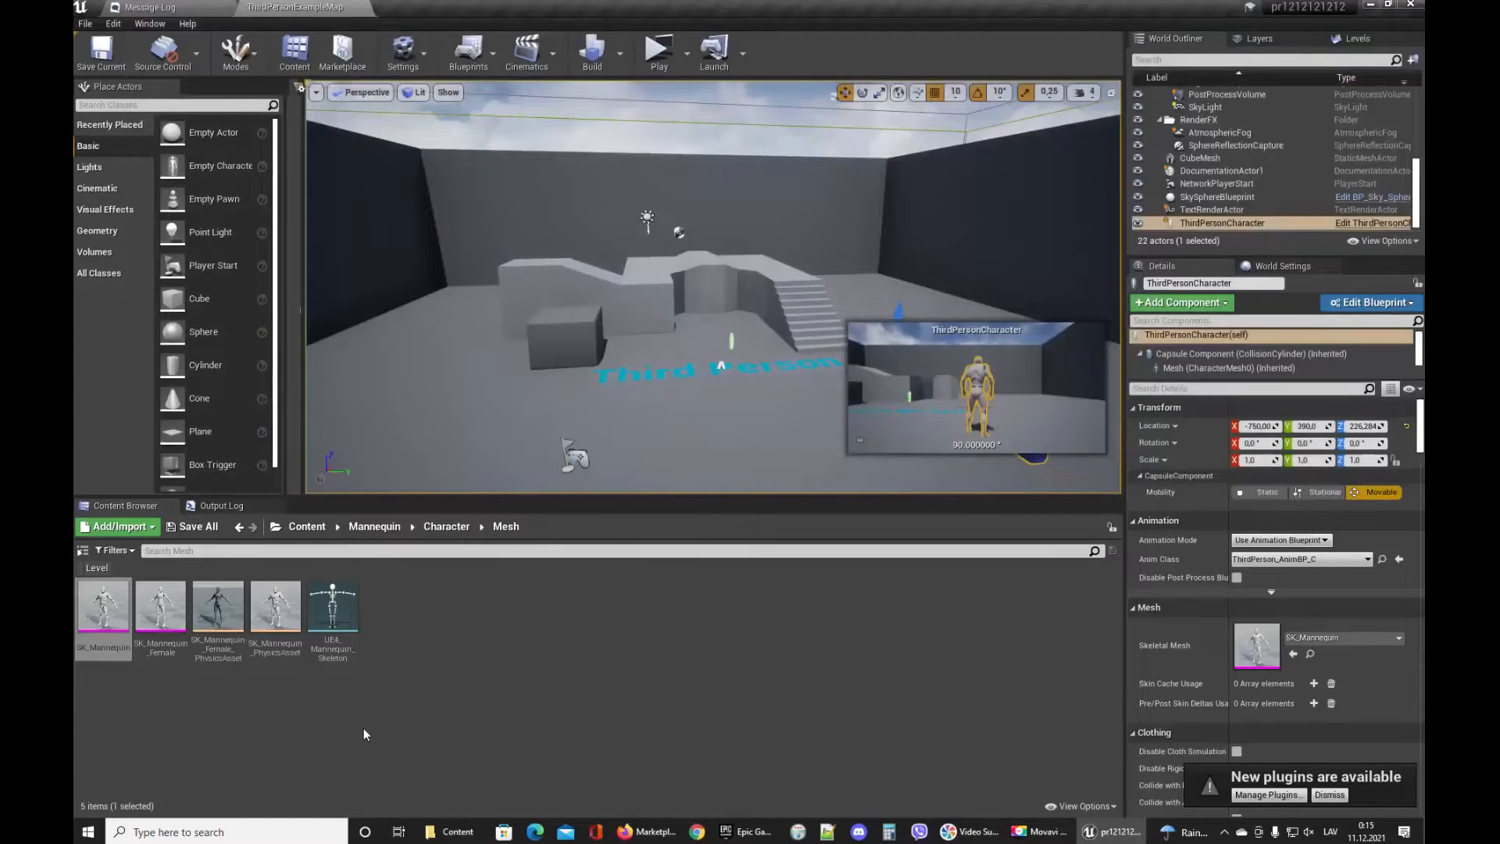
Browse to InfinityBladeWarriors > Character > CompleteCharacters and select the SK_CharM_Warrior mesh.
{"action": "left_click", "coordinate": [307, 525]}
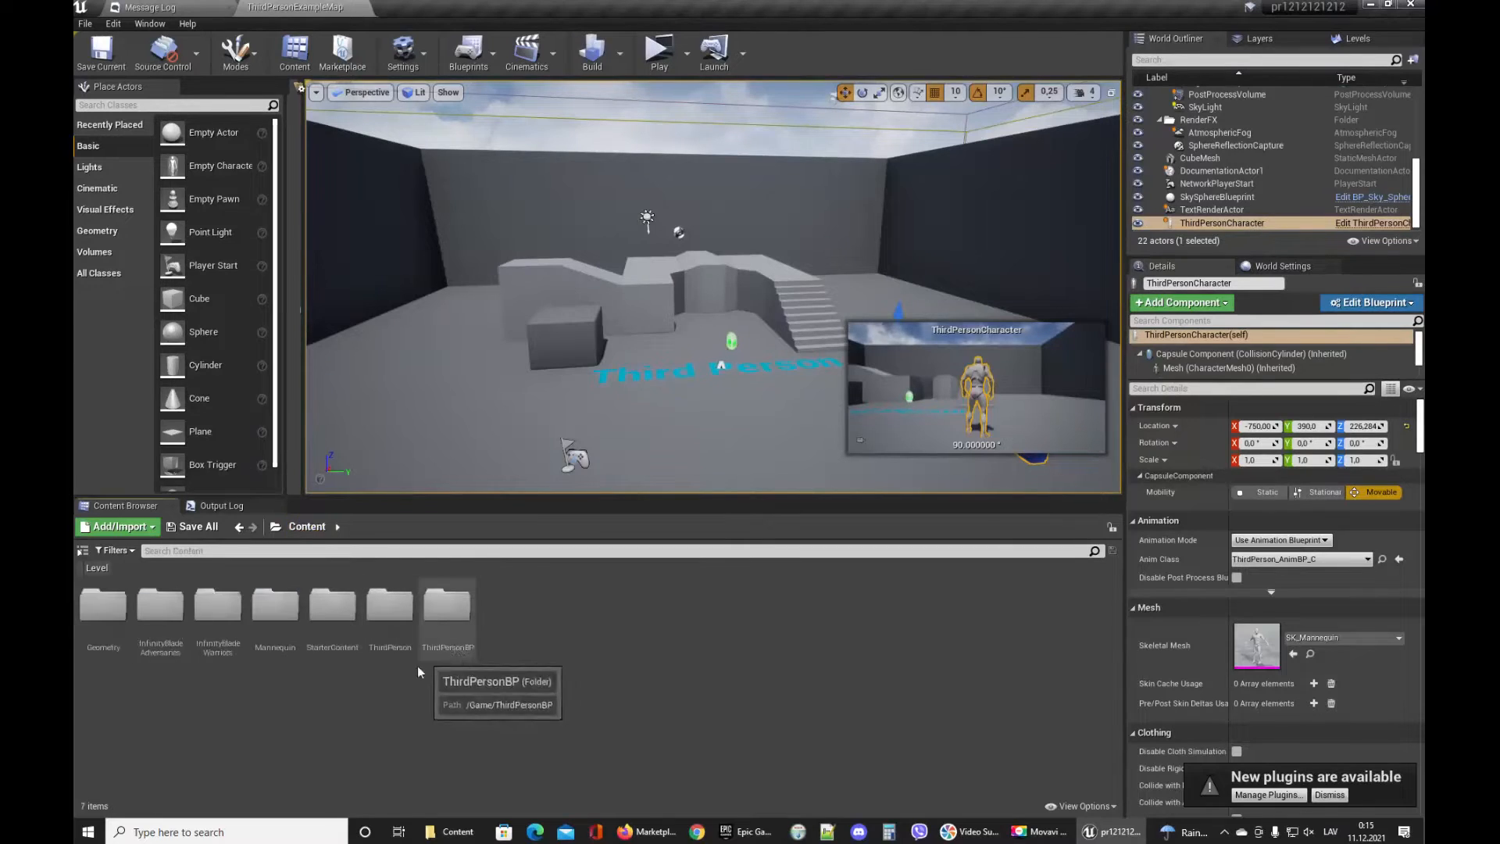
{"action": "double_click", "coordinate": [217, 608]}
{"action": "double_click", "coordinate": [103, 606]}
{"action": "double_click", "coordinate": [102, 605]}
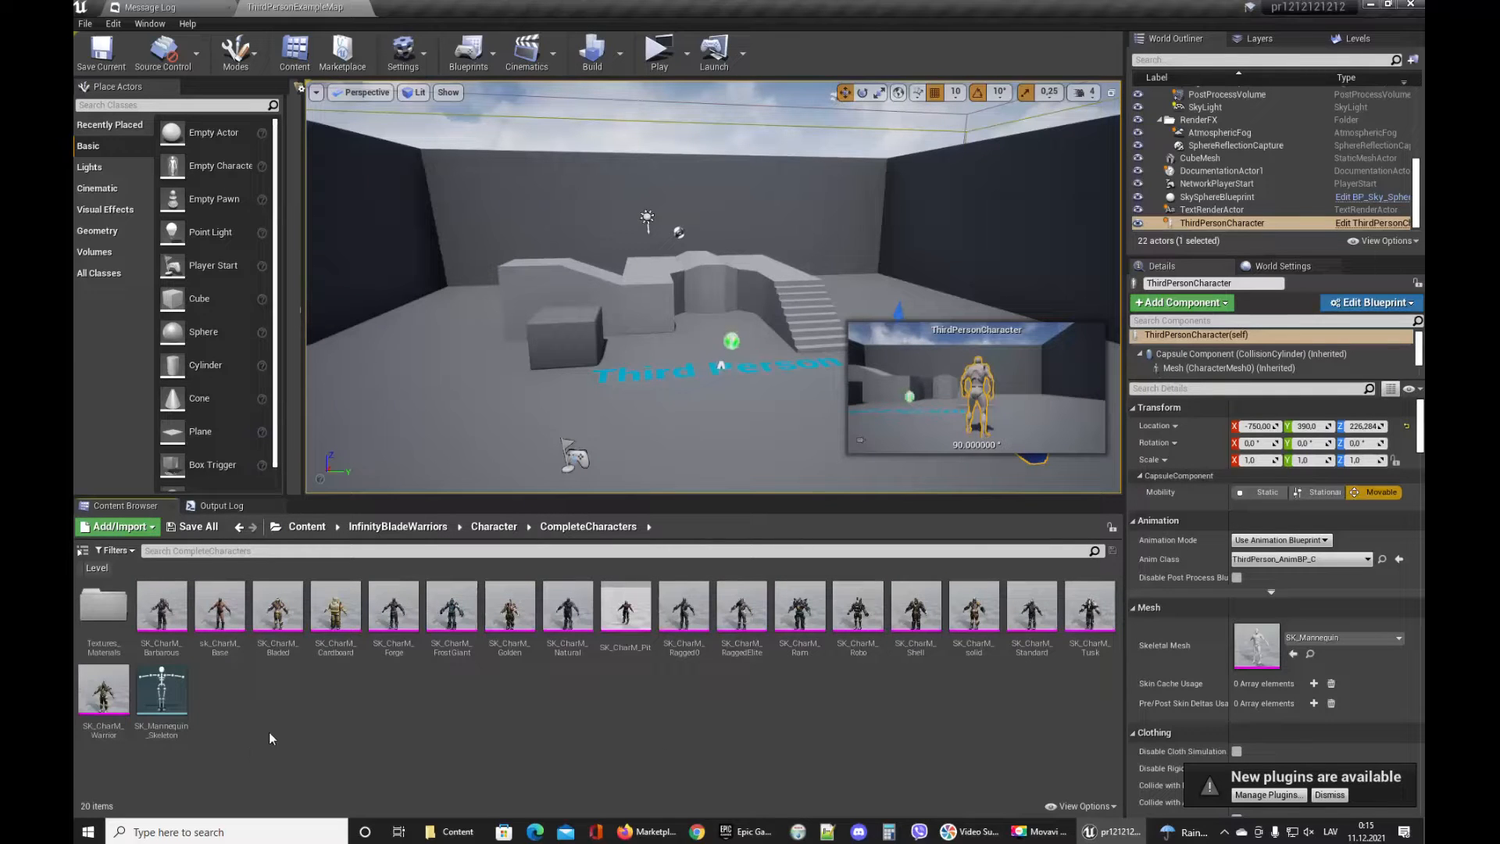
{"action": "left_click", "coordinate": [104, 691]}
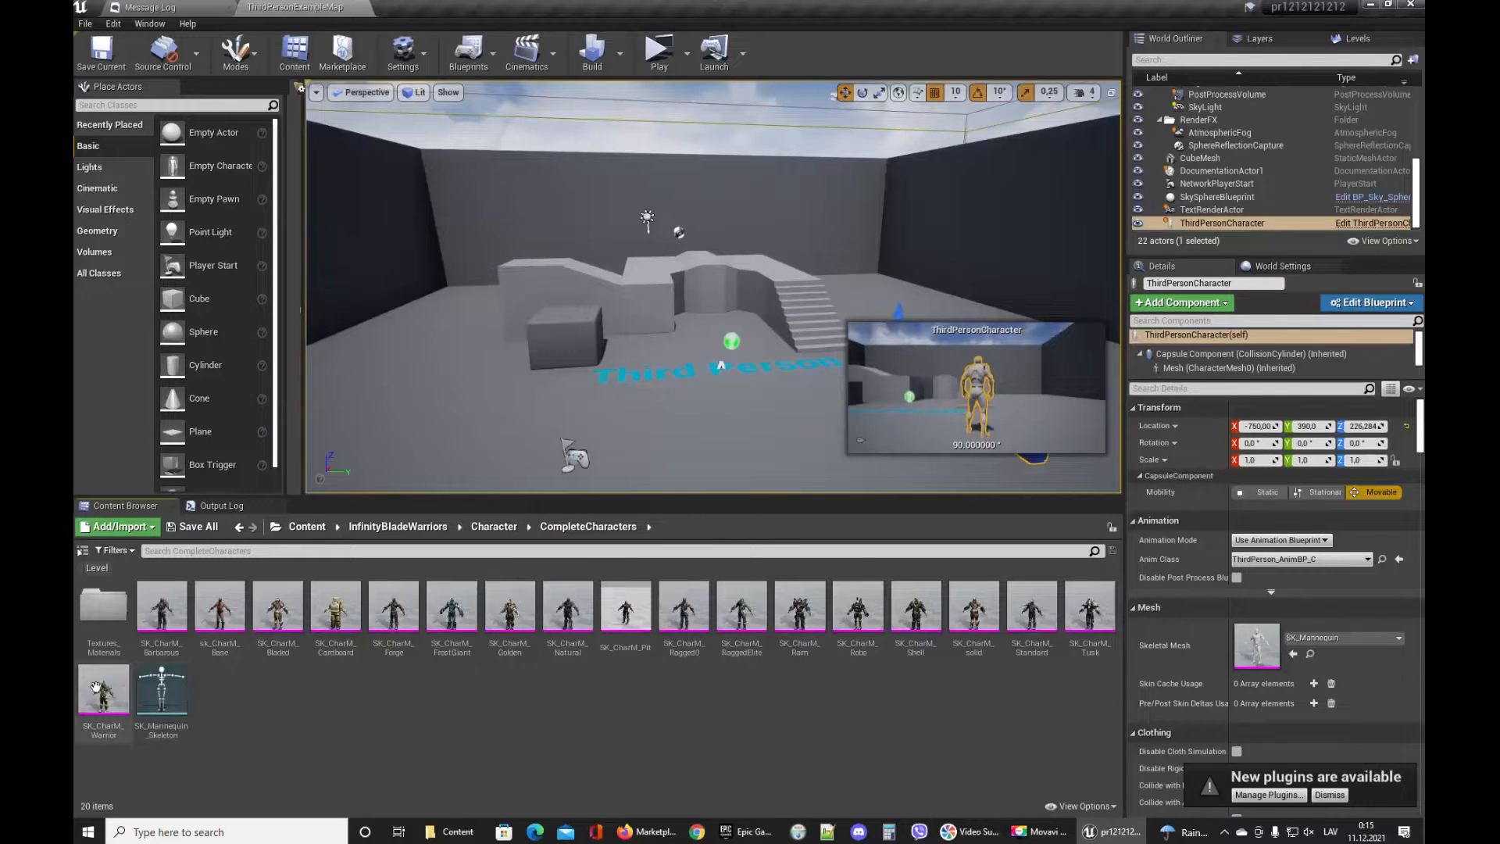
{"action": "right_click", "coordinate": [101, 701]}
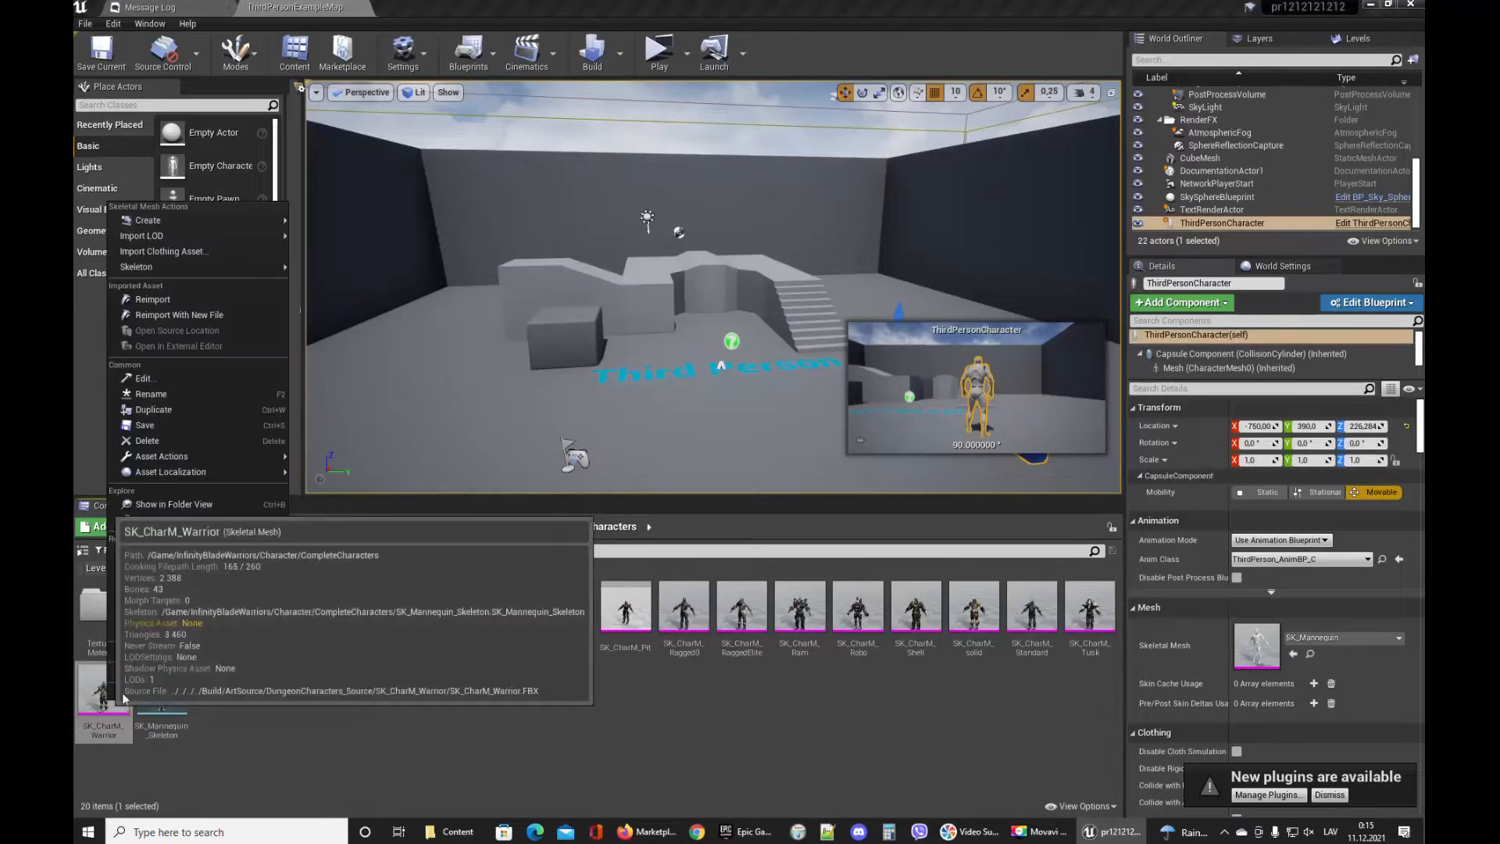
{"action": "mouse_move", "coordinate": [256, 266]}
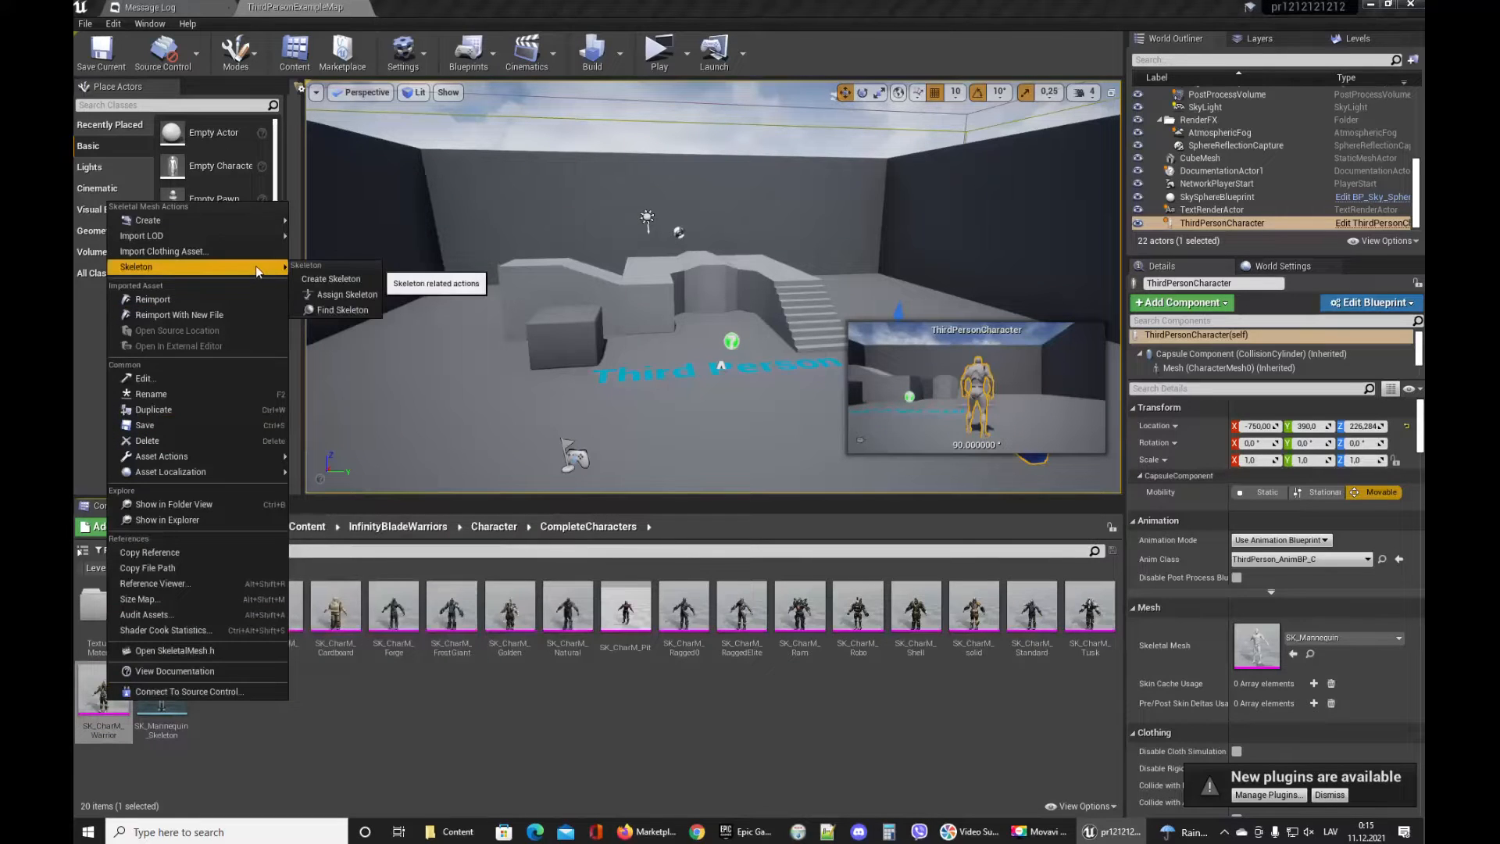
{"action": "left_click", "coordinate": [367, 296]}
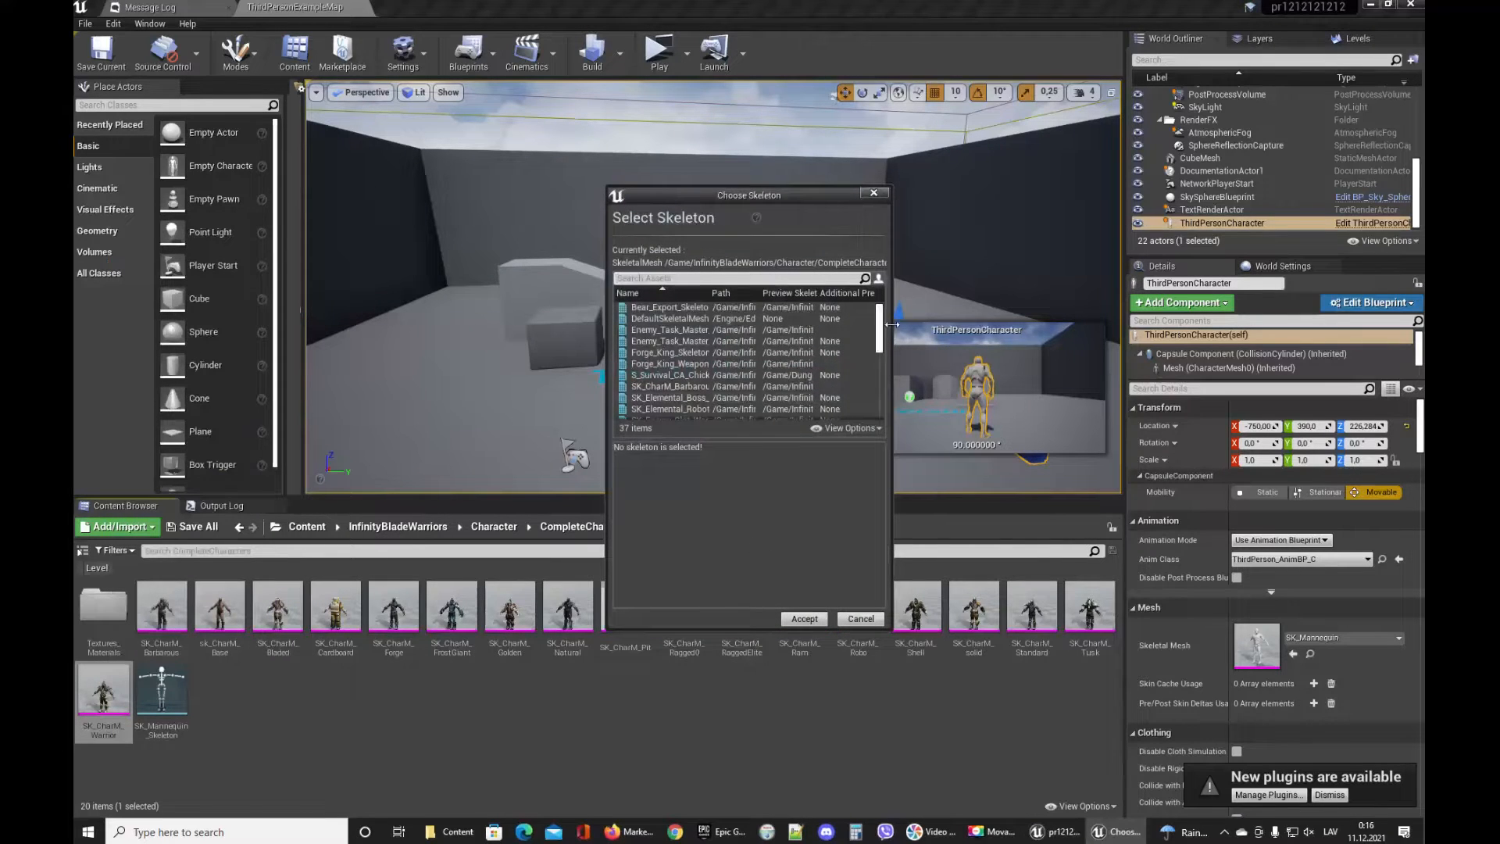
{"action": "left_click_drag", "start_coordinate": [892, 325], "coordinate": [1327, 324]}
{"action": "left_click_drag", "start_coordinate": [957, 194], "coordinate": [666, 65]}
{"action": "left_click", "coordinate": [1049, 79]}
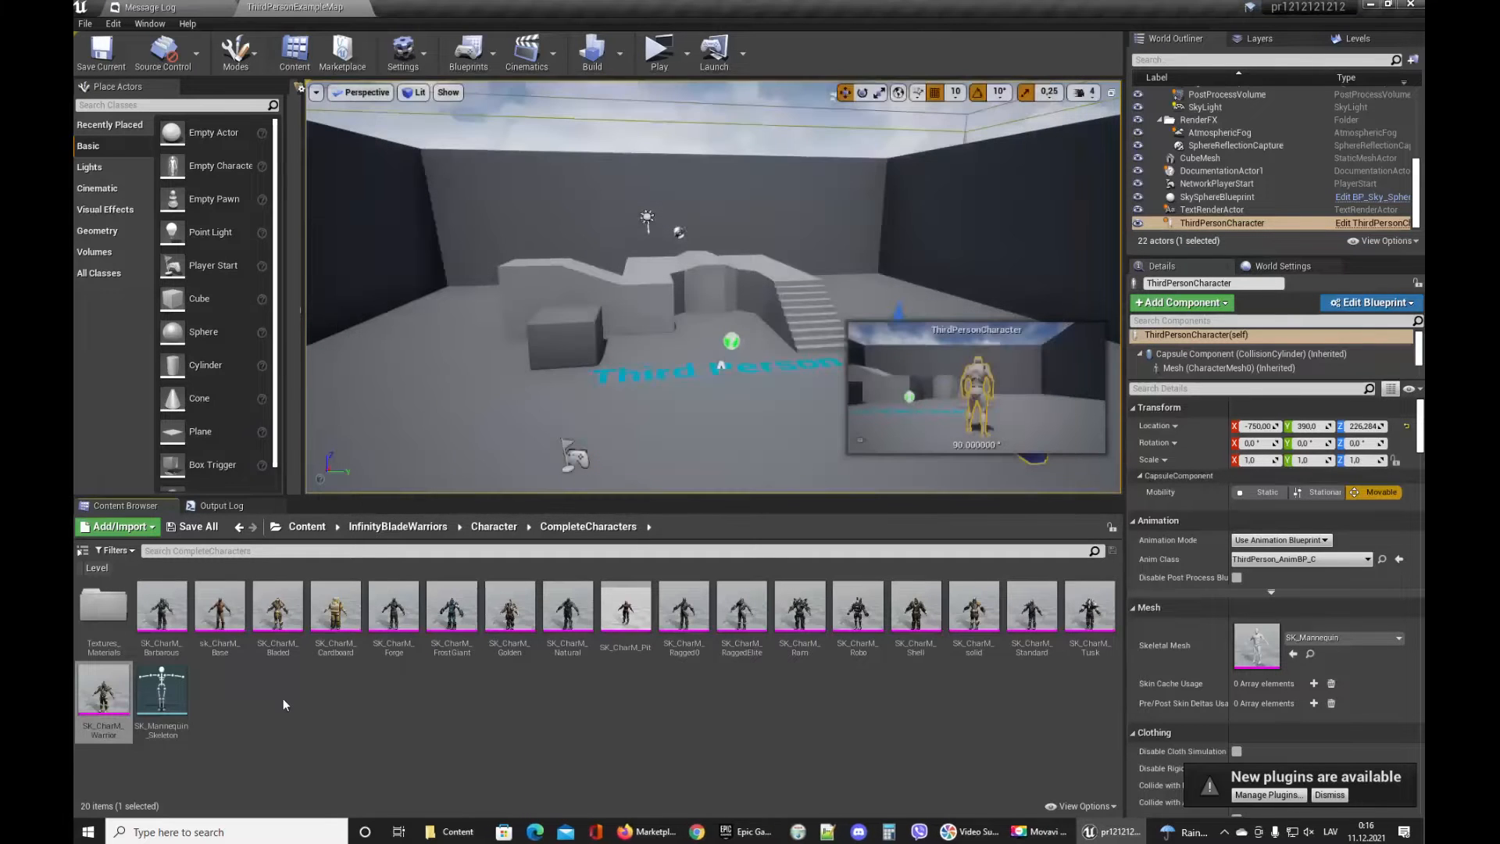
Paste the copied SK_CharM_Warrior mesh into the top-level Content folder and select it.
{"action": "left_click", "coordinate": [311, 525]}
{"action": "key", "text": "ctrl+v"}
{"action": "left_click", "coordinate": [511, 609]}
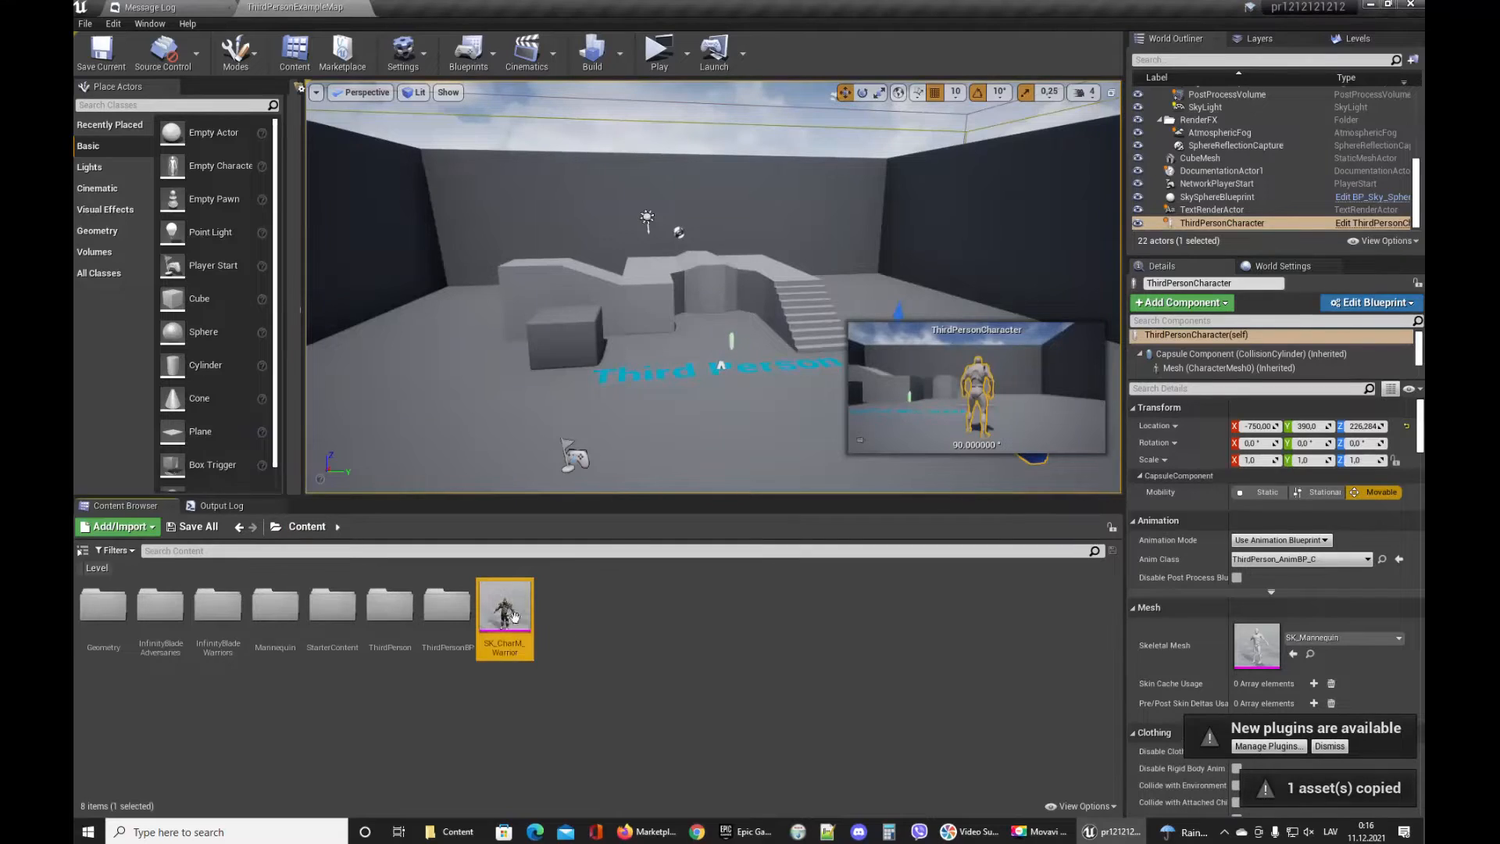
{"action": "right_click", "coordinate": [505, 612]}
{"action": "mouse_move", "coordinate": [635, 172]}
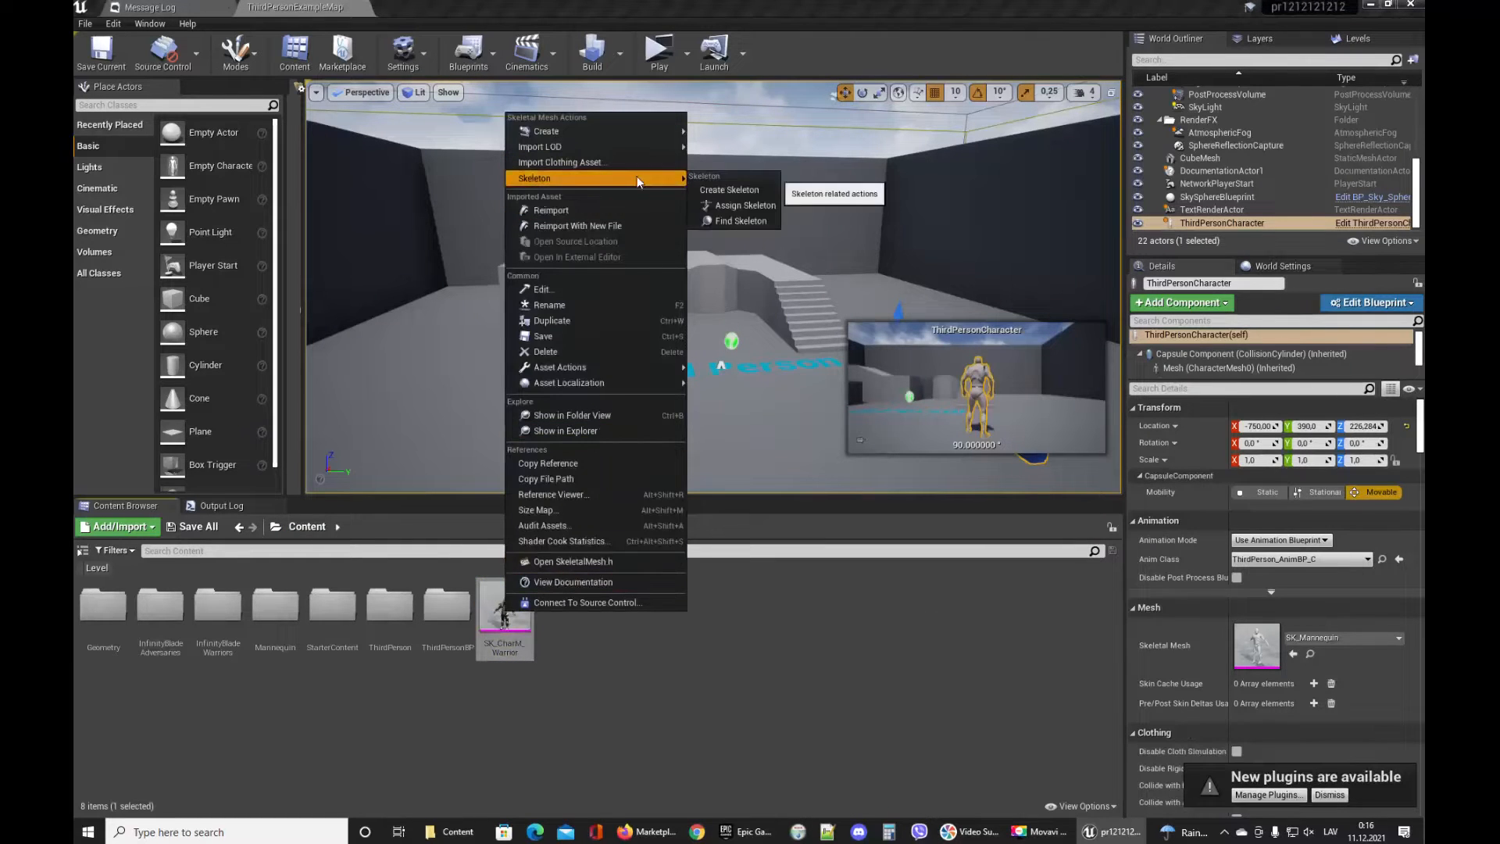
{"action": "left_click", "coordinate": [729, 204]}
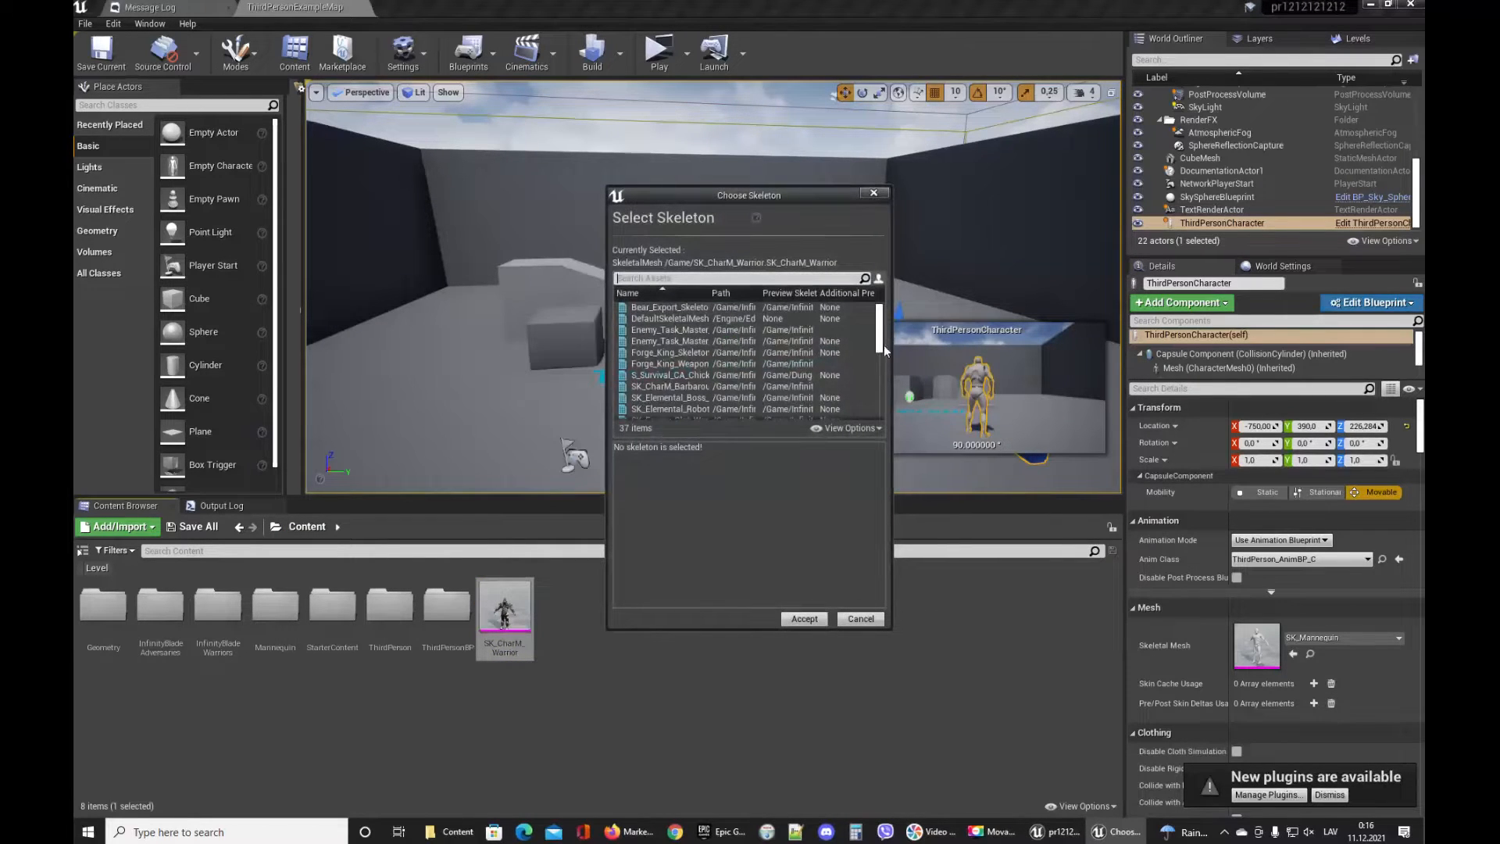
{"action": "left_click_drag", "start_coordinate": [891, 353], "coordinate": [1339, 353]}
{"action": "left_click_drag", "start_coordinate": [1026, 194], "coordinate": [783, 203]}
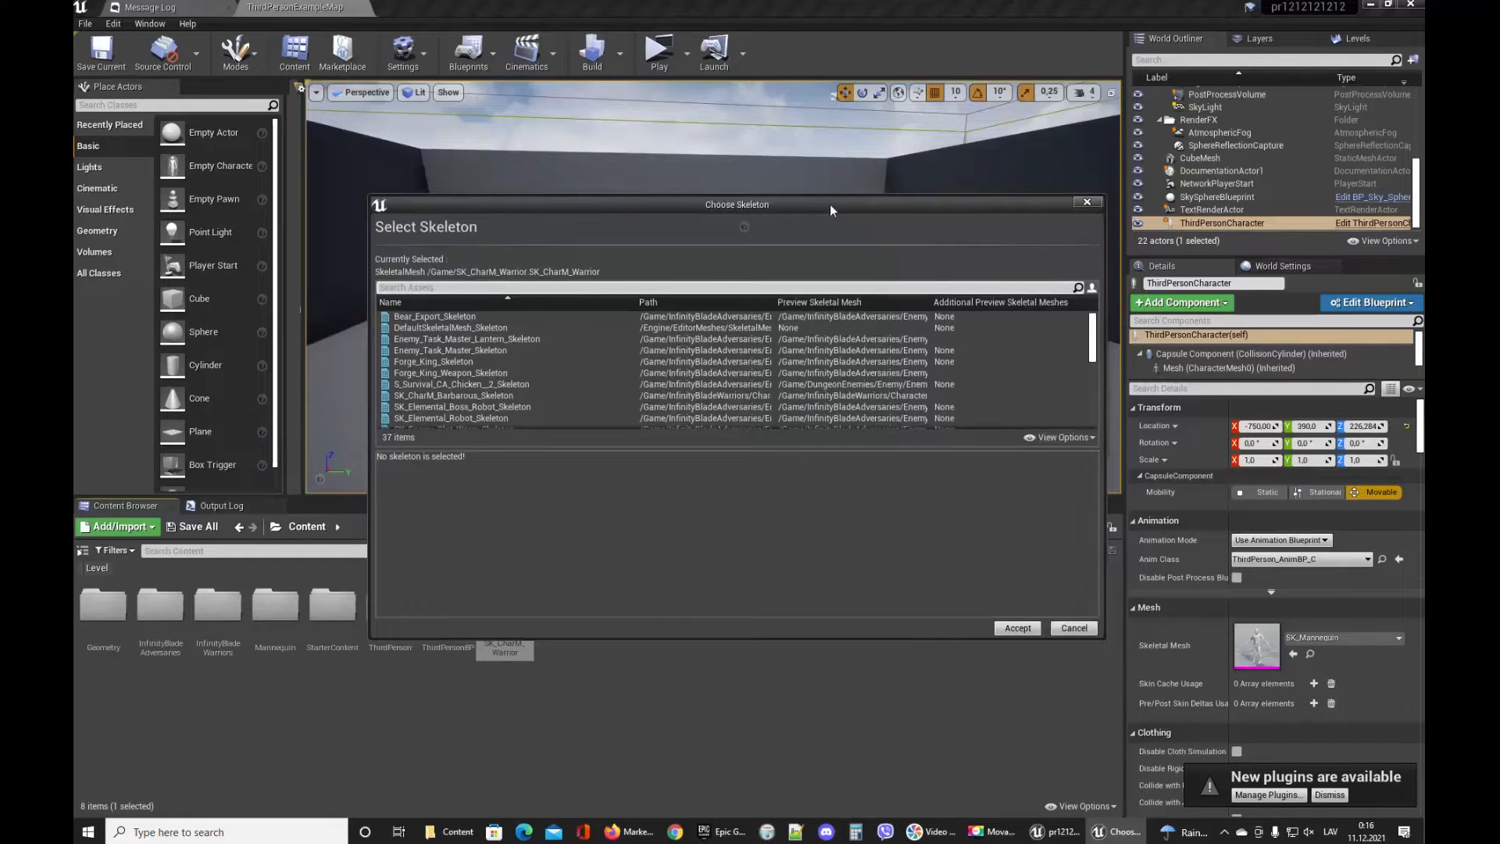
{"action": "left_click", "coordinate": [1322, 242]}
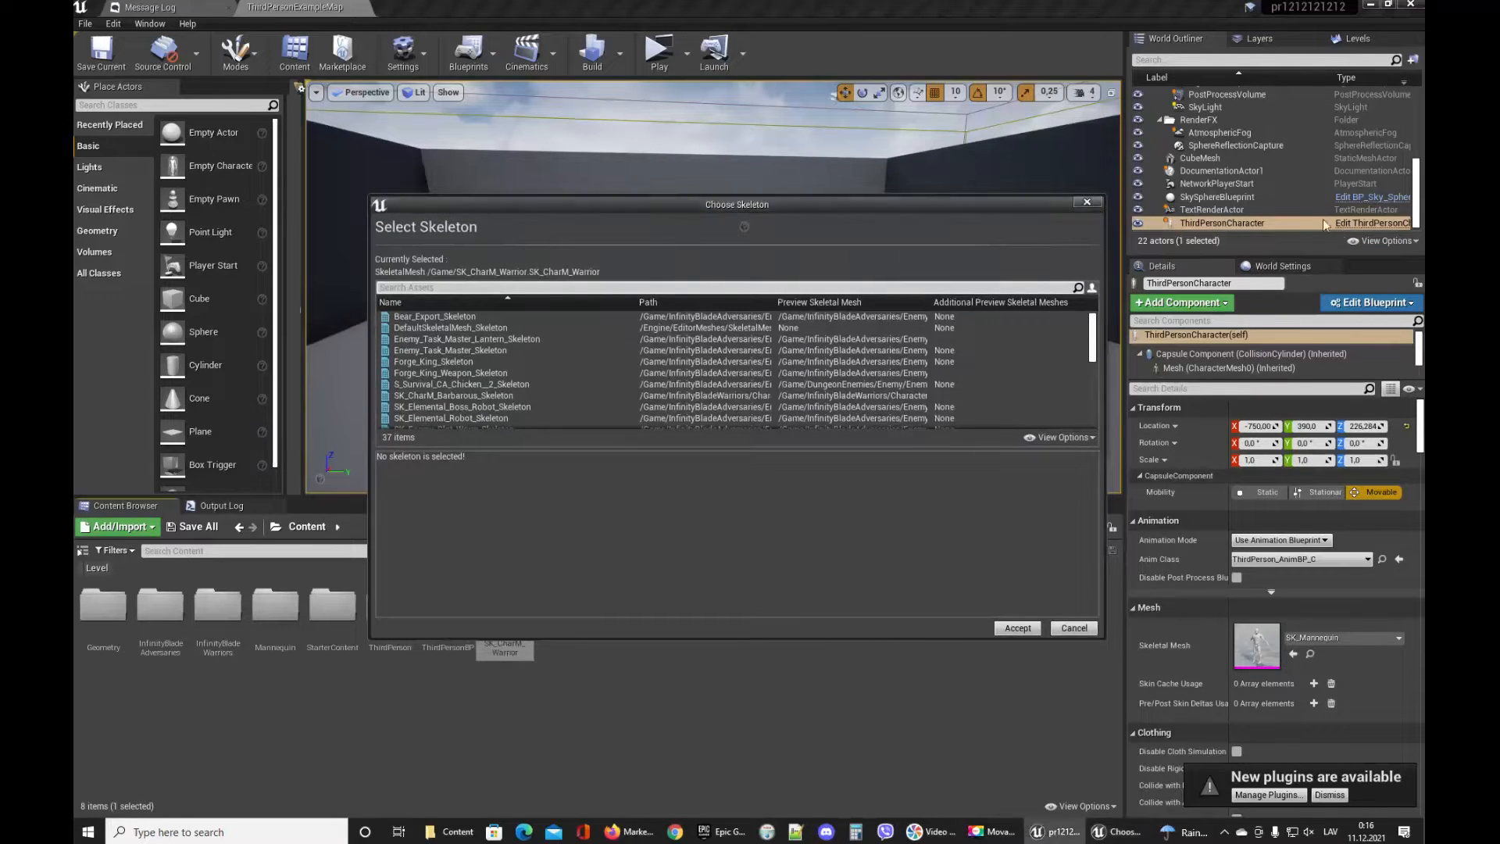
{"action": "left_click", "coordinate": [1087, 201]}
Open the ThirdPersonCharacter blueprint, select its Mesh component, and locate the mannequin's mesh and skeleton assets in the content browser.
{"action": "left_click", "coordinate": [1359, 224]}
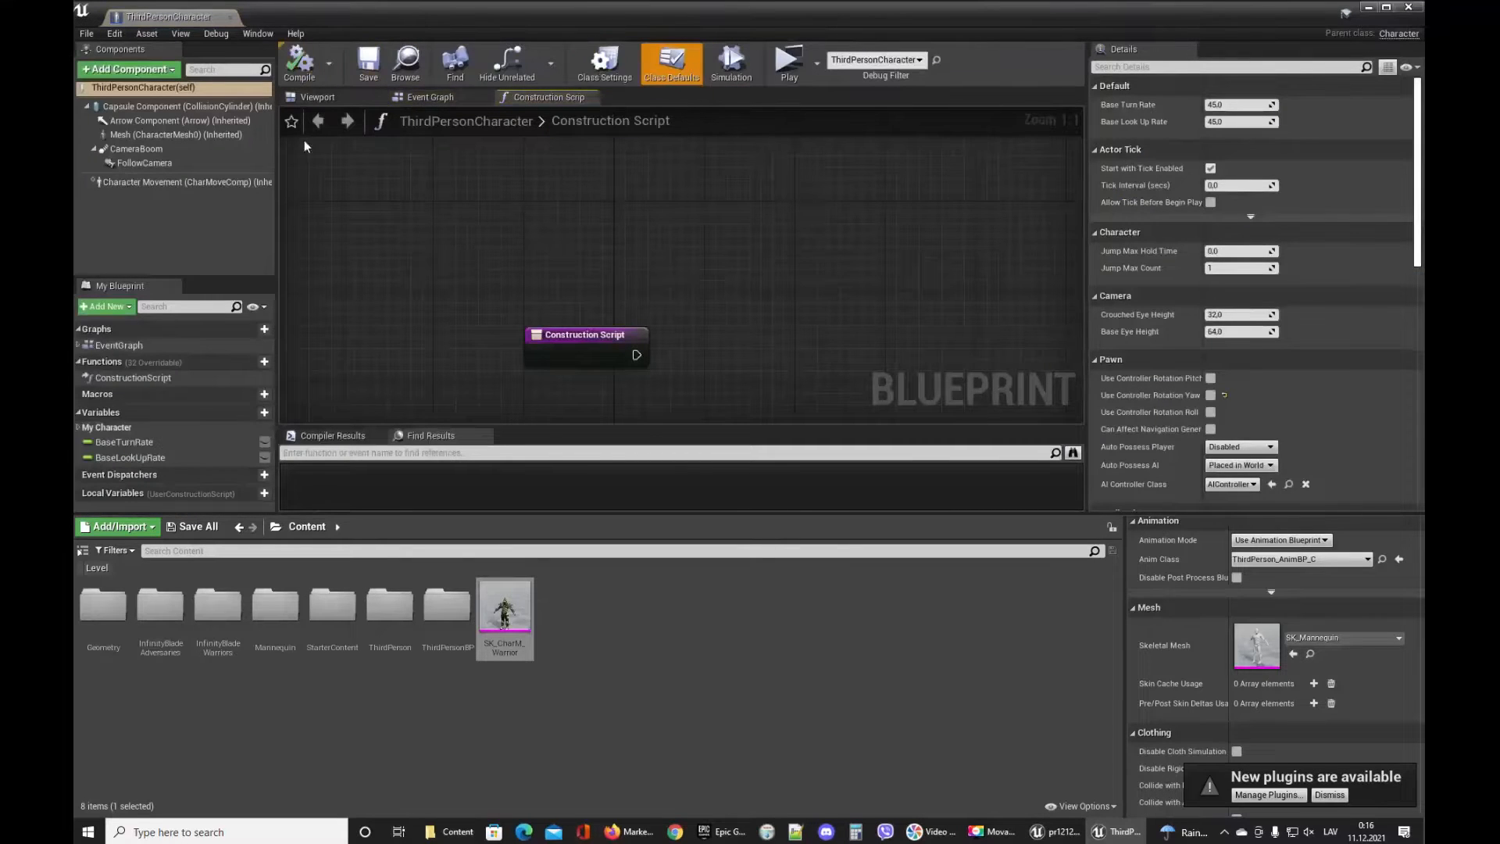
{"action": "left_click", "coordinate": [313, 97]}
{"action": "left_click", "coordinate": [675, 258]}
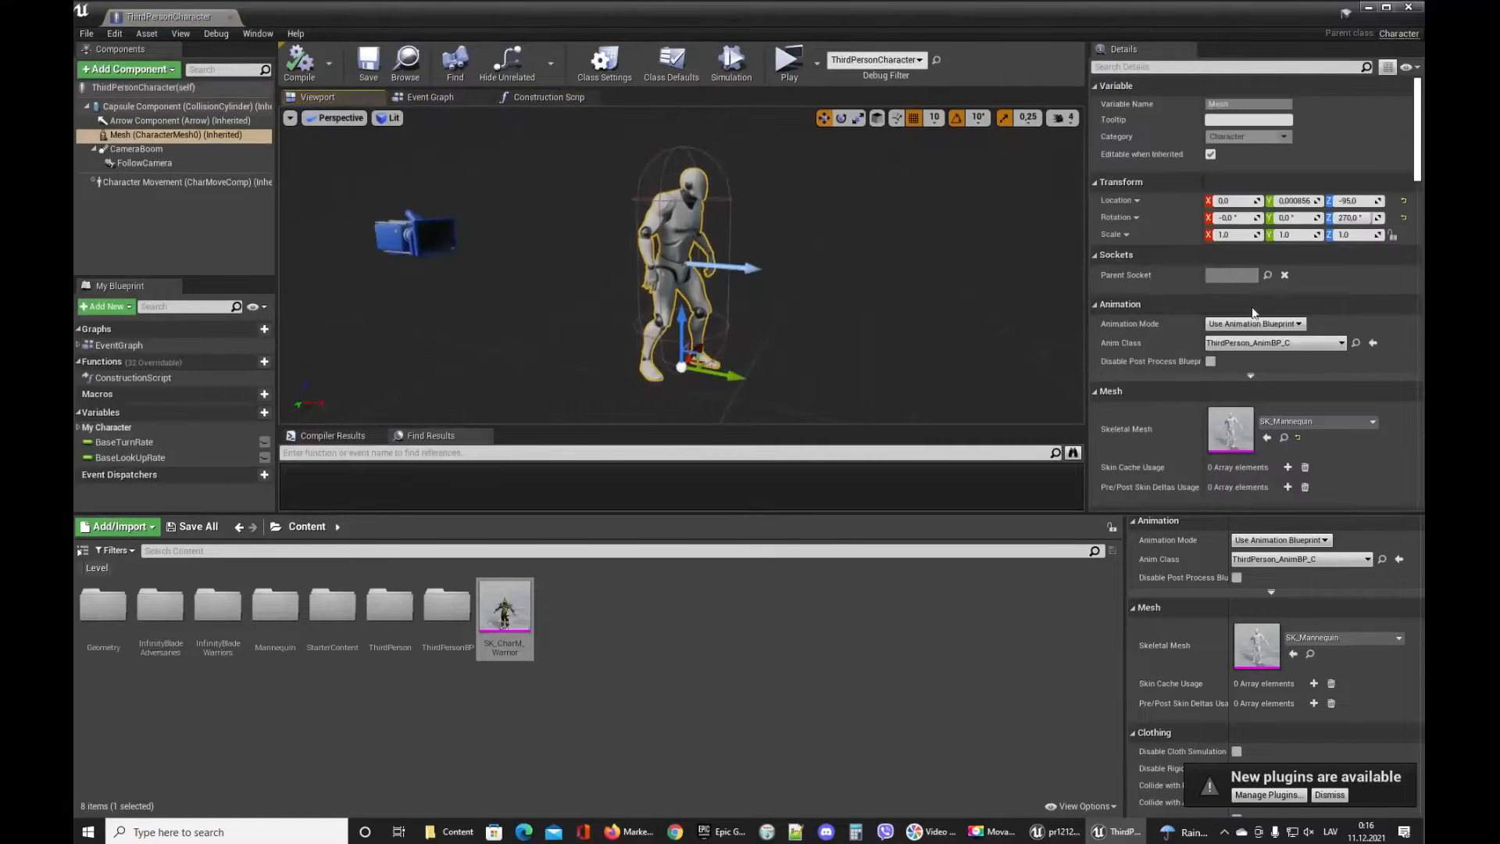
{"action": "left_click", "coordinate": [1284, 437]}
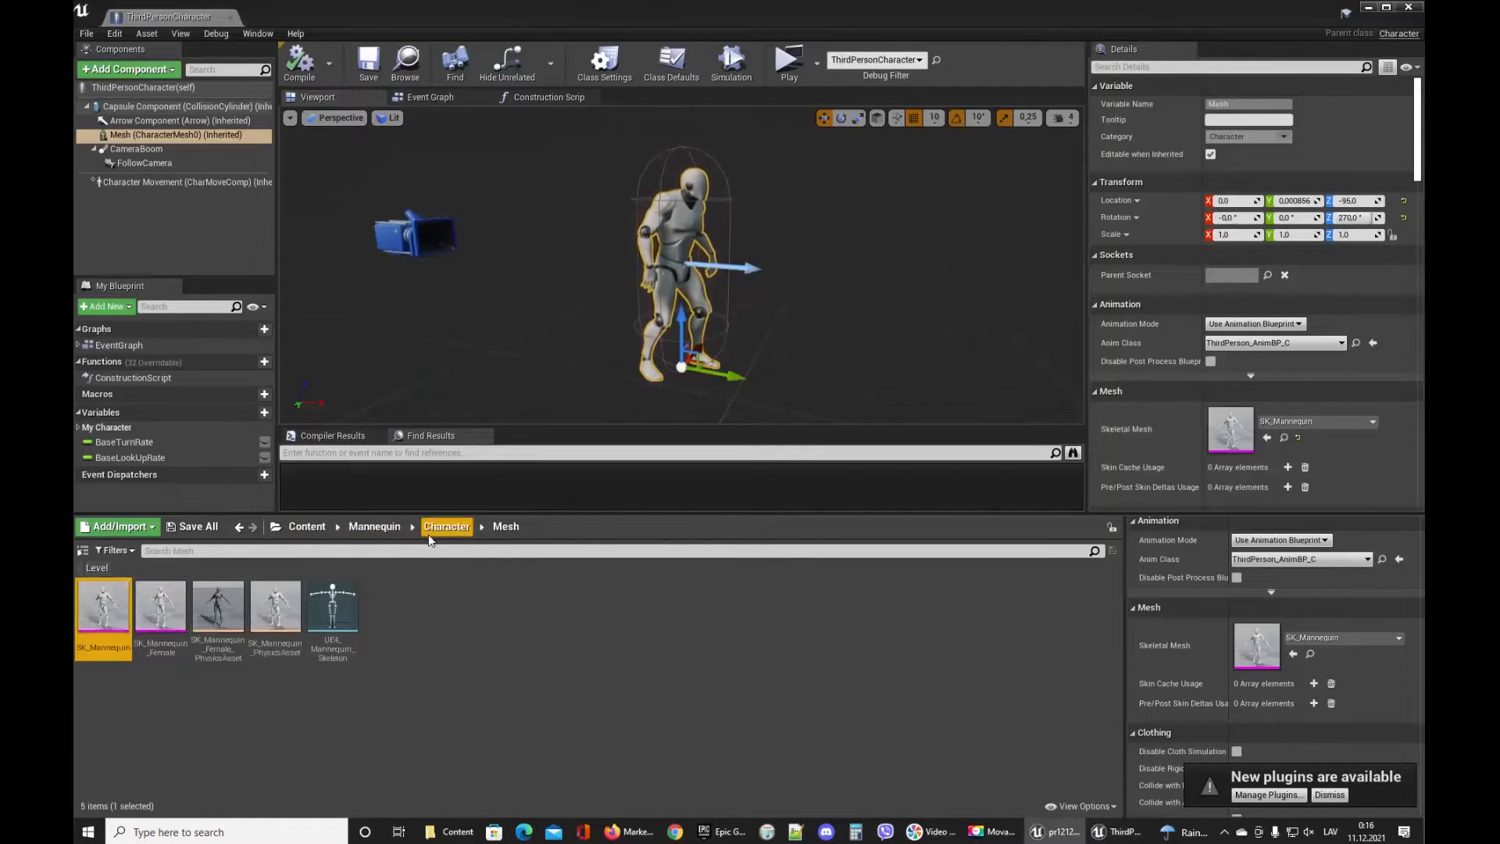
{"action": "left_click", "coordinate": [349, 596]}
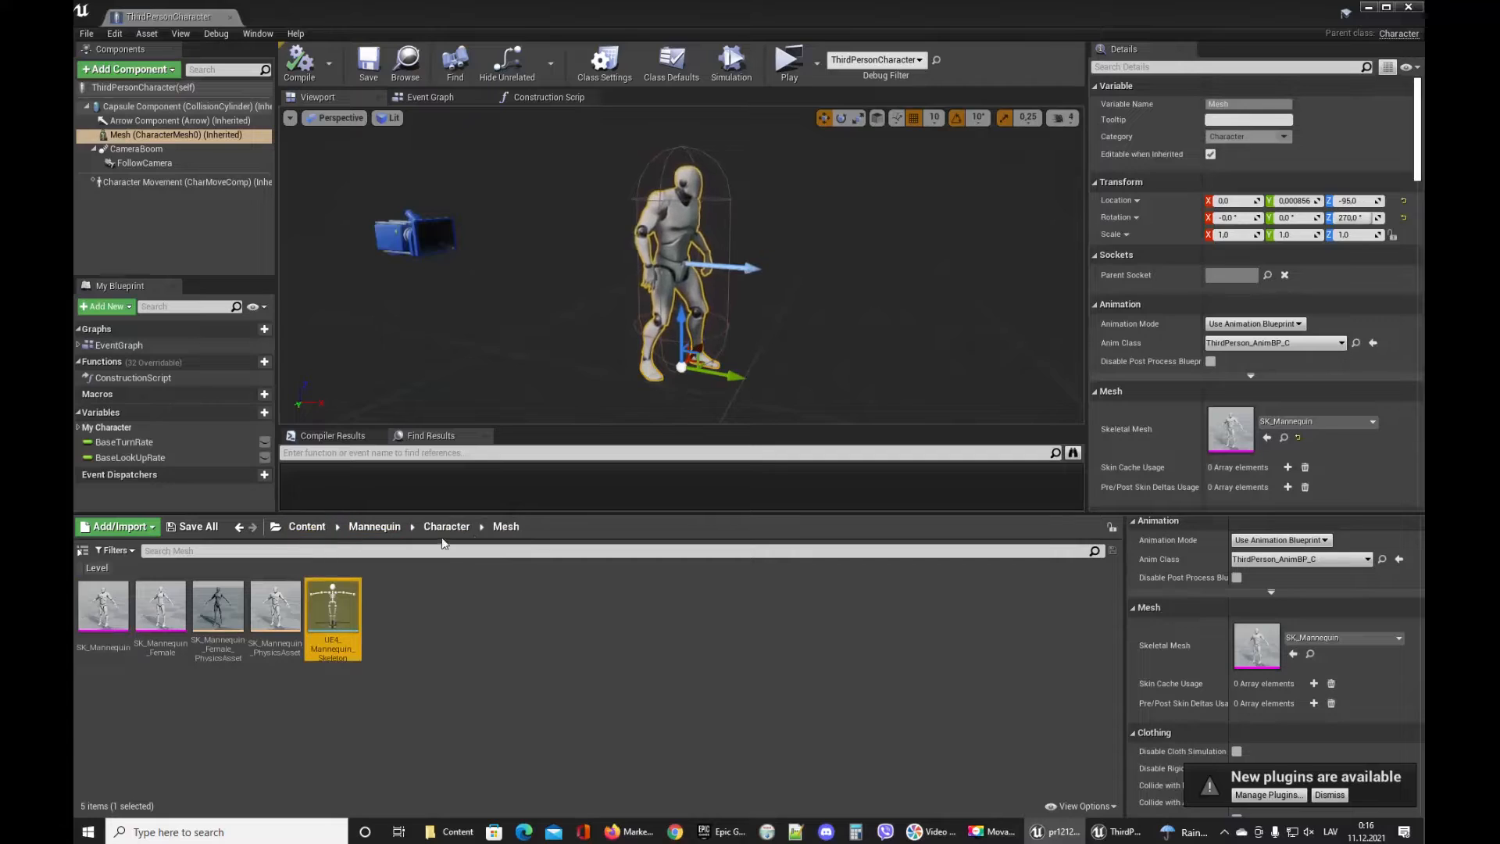
Open the Assign Skeleton dialog for the copied SK_CharM_Warrior in Content and sort the skeleton list by name.
{"action": "left_click", "coordinate": [306, 526]}
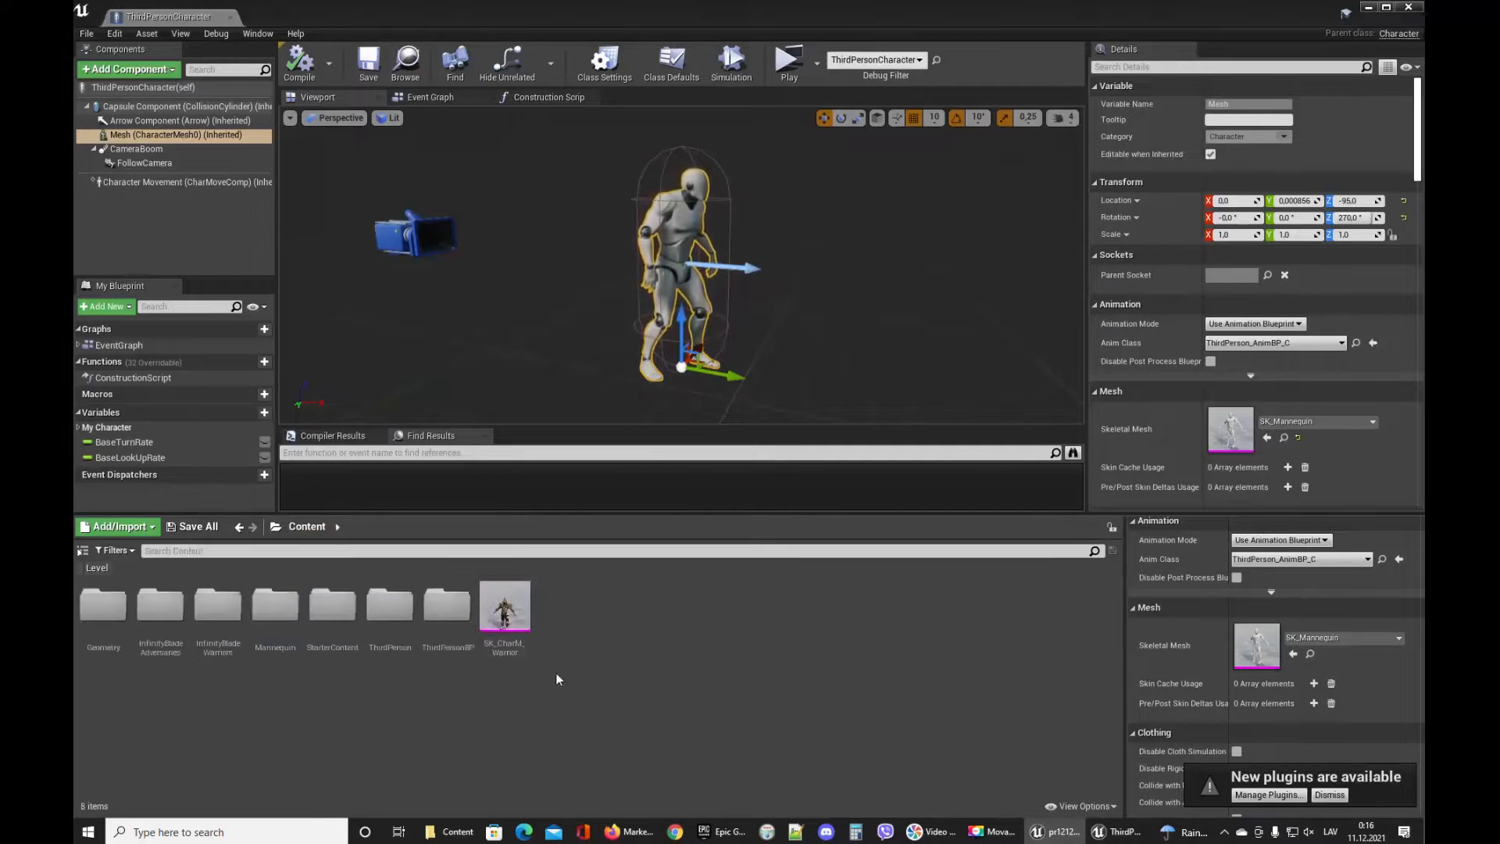
{"action": "right_click", "coordinate": [511, 613]}
{"action": "mouse_move", "coordinate": [671, 170]}
{"action": "left_click", "coordinate": [726, 199]}
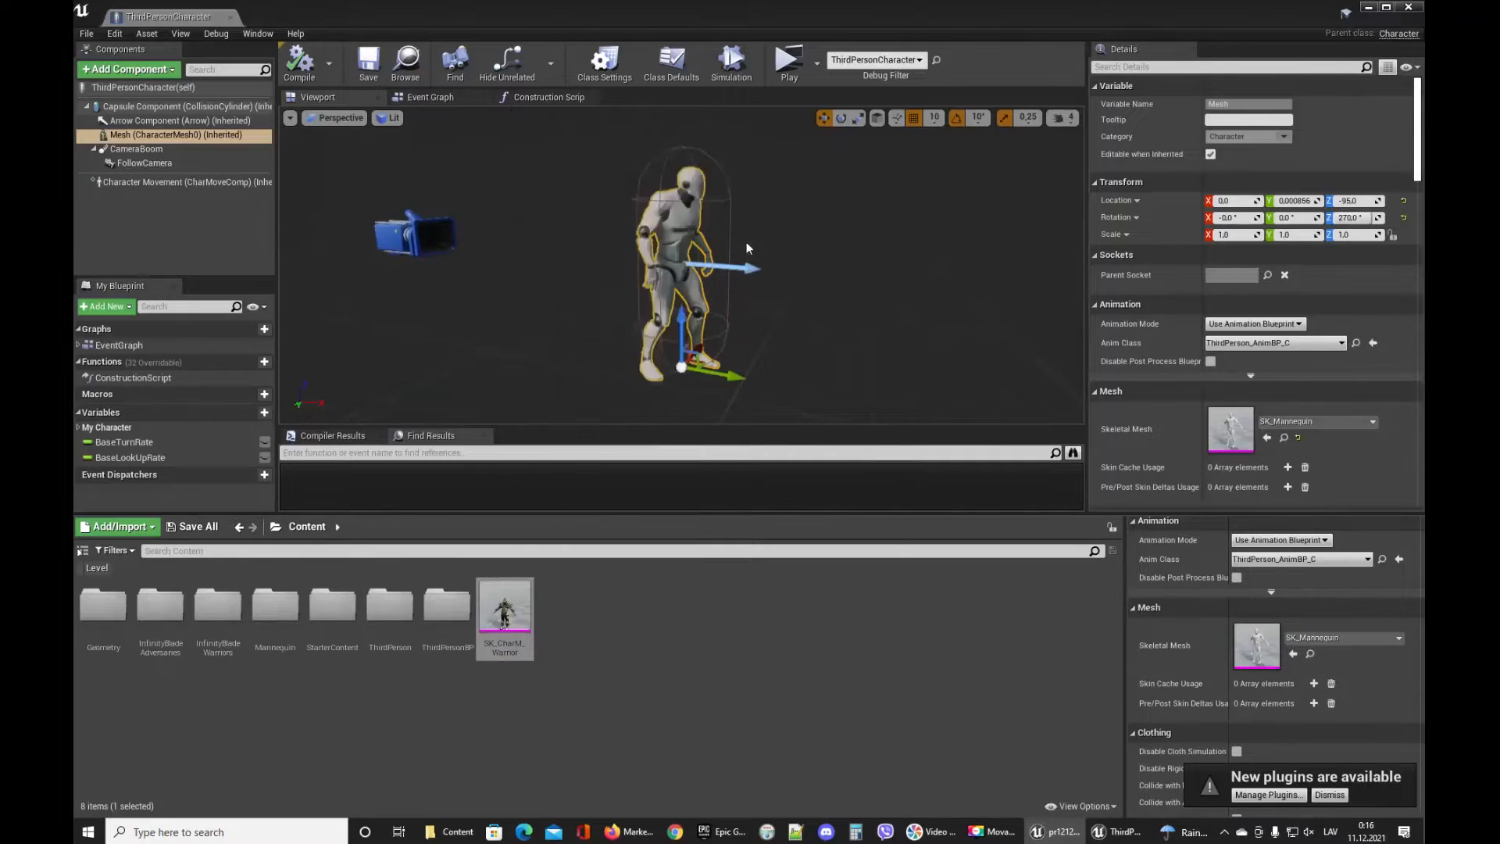
{"action": "left_click_drag", "start_coordinate": [892, 312], "coordinate": [1418, 312]}
{"action": "left_click_drag", "start_coordinate": [980, 202], "coordinate": [757, 142]}
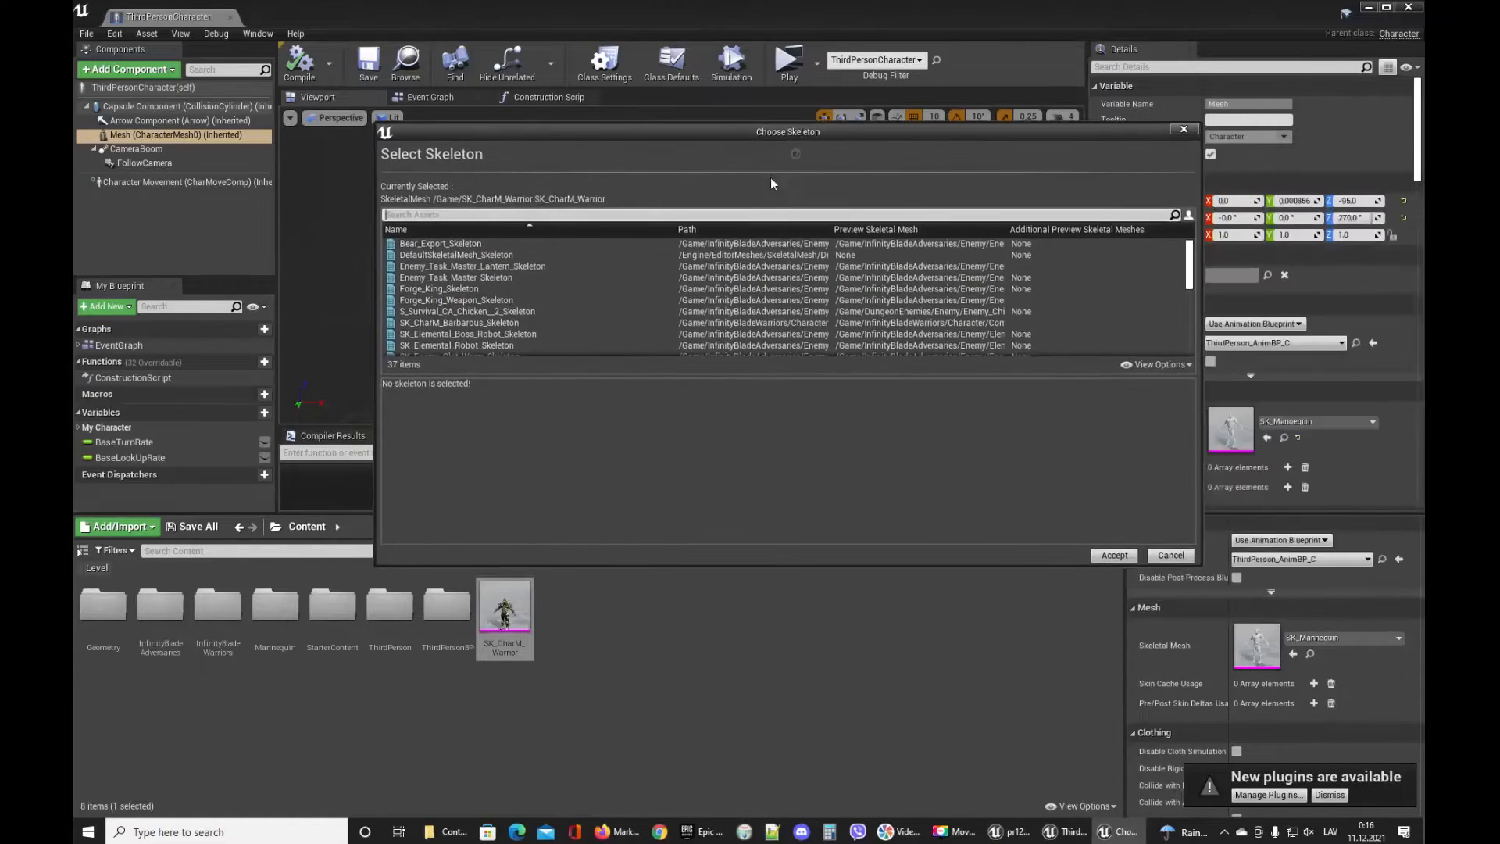
{"action": "left_click", "coordinate": [761, 241]}
{"action": "left_click", "coordinate": [761, 228]}
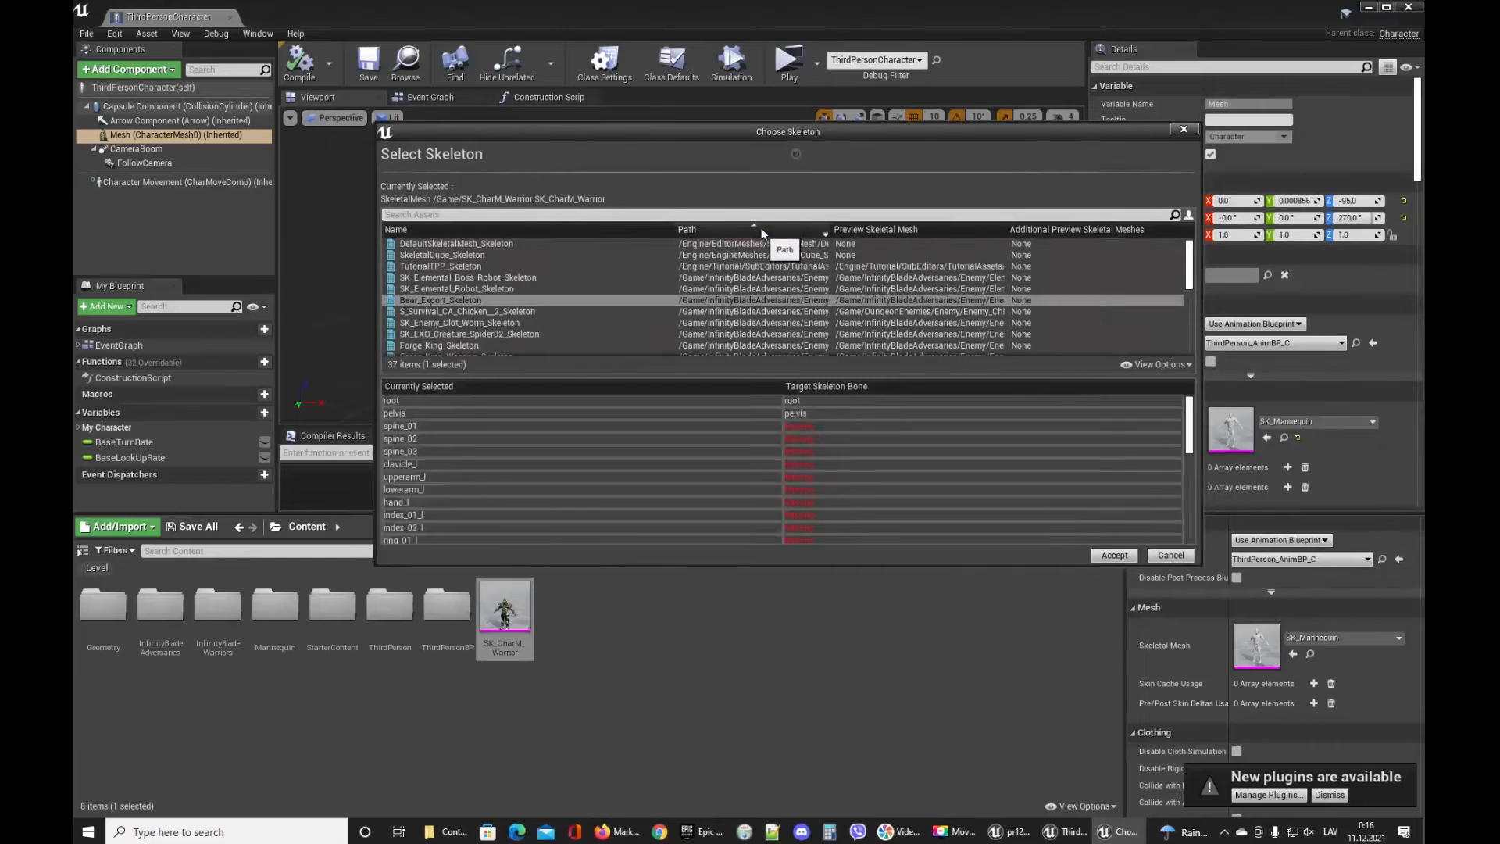
Select UE4_Mannequin_Skeleton for the warrior mesh, review the bone mapping, and accept the assignment.
{"action": "left_click", "coordinate": [687, 312]}
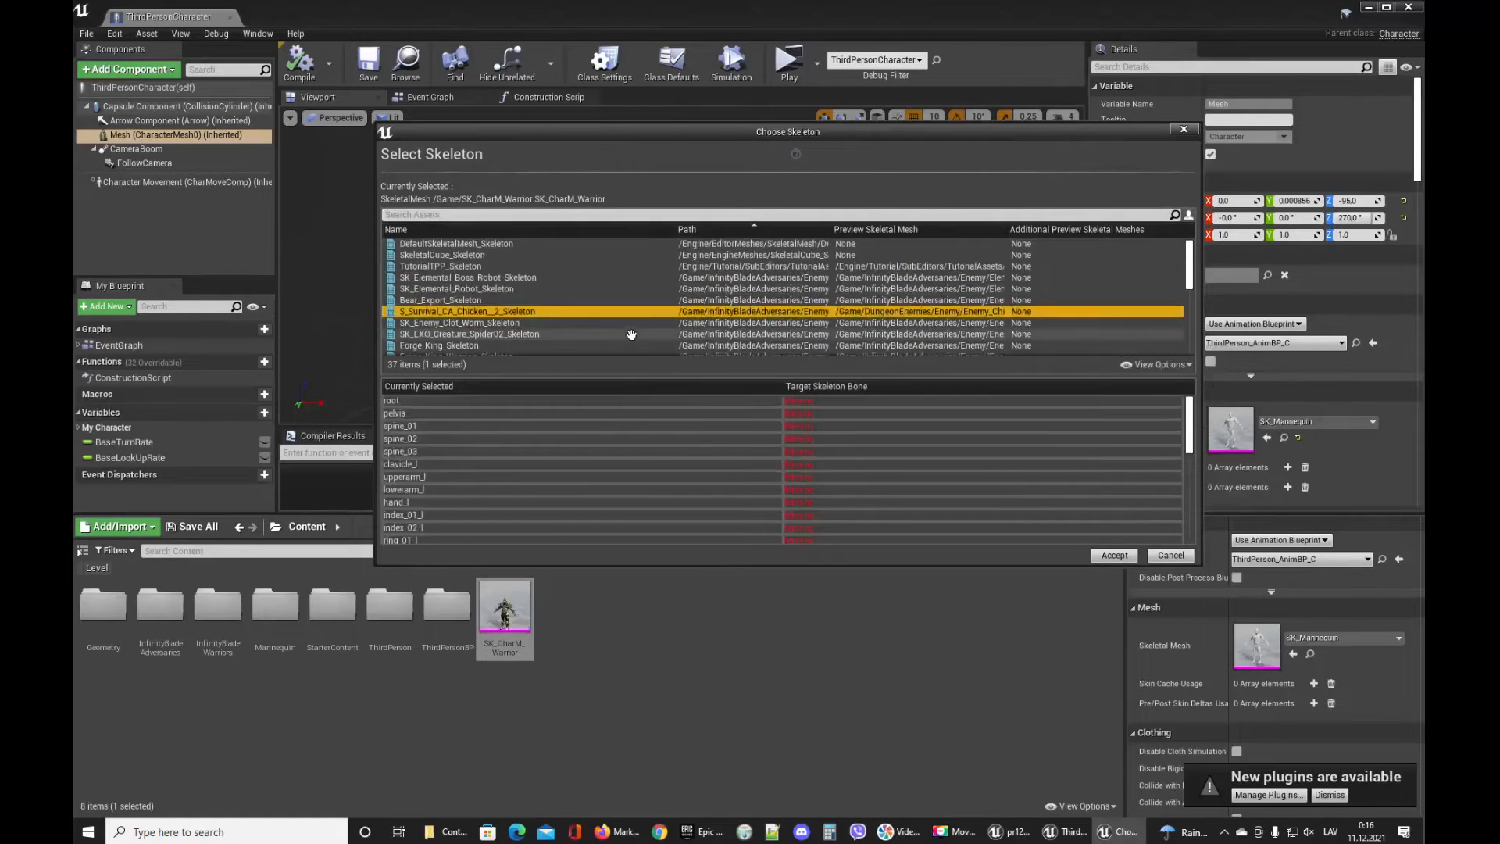
{"action": "scroll", "coordinate": [655, 294], "scroll_direction": "down", "scroll_amount": 3}
{"action": "scroll", "coordinate": [654, 295], "scroll_direction": "down", "scroll_amount": 10}
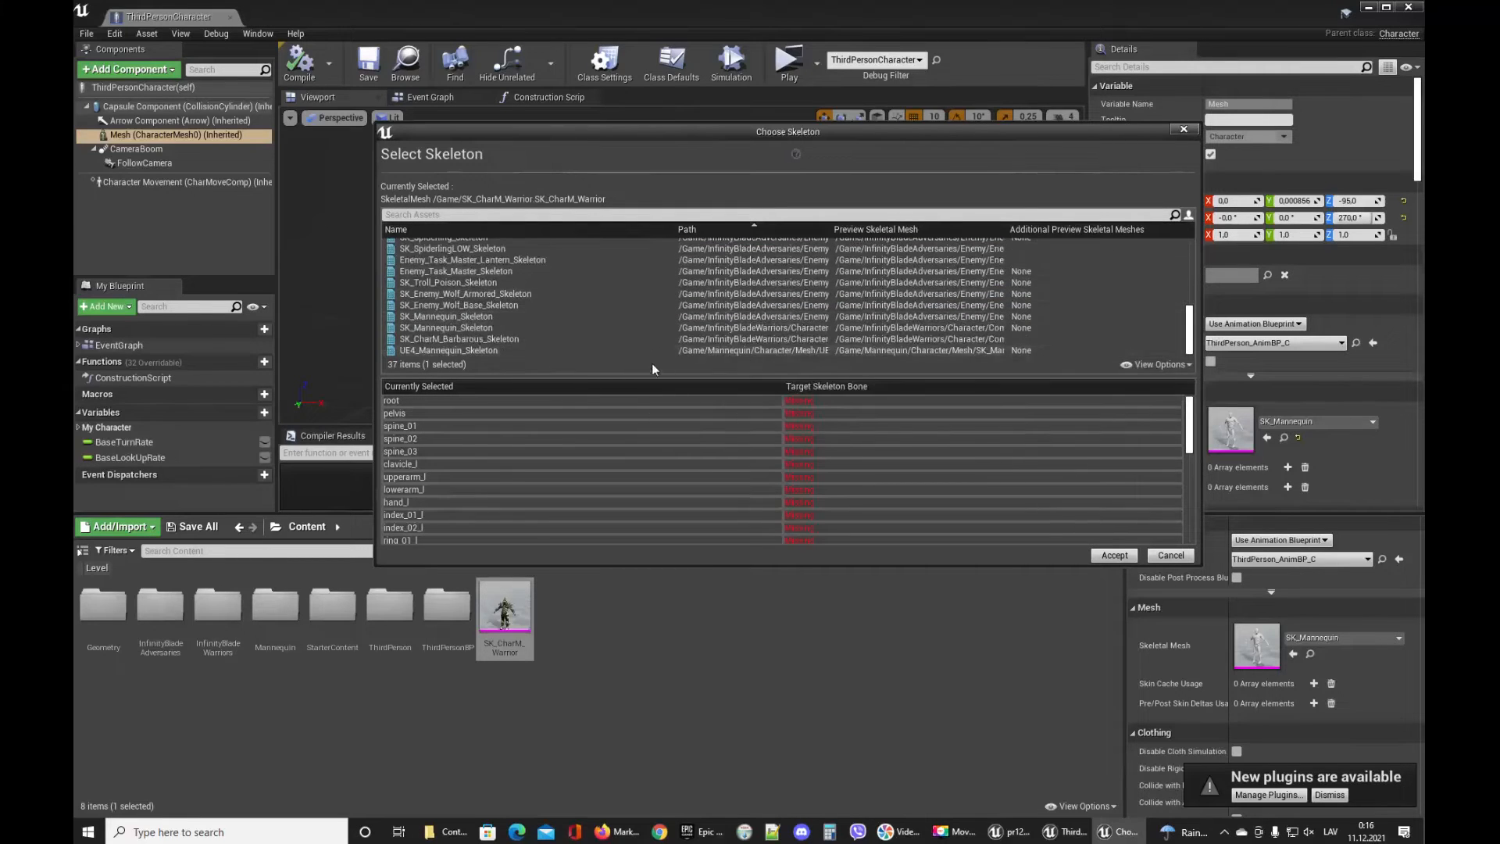
{"action": "left_click", "coordinate": [756, 350]}
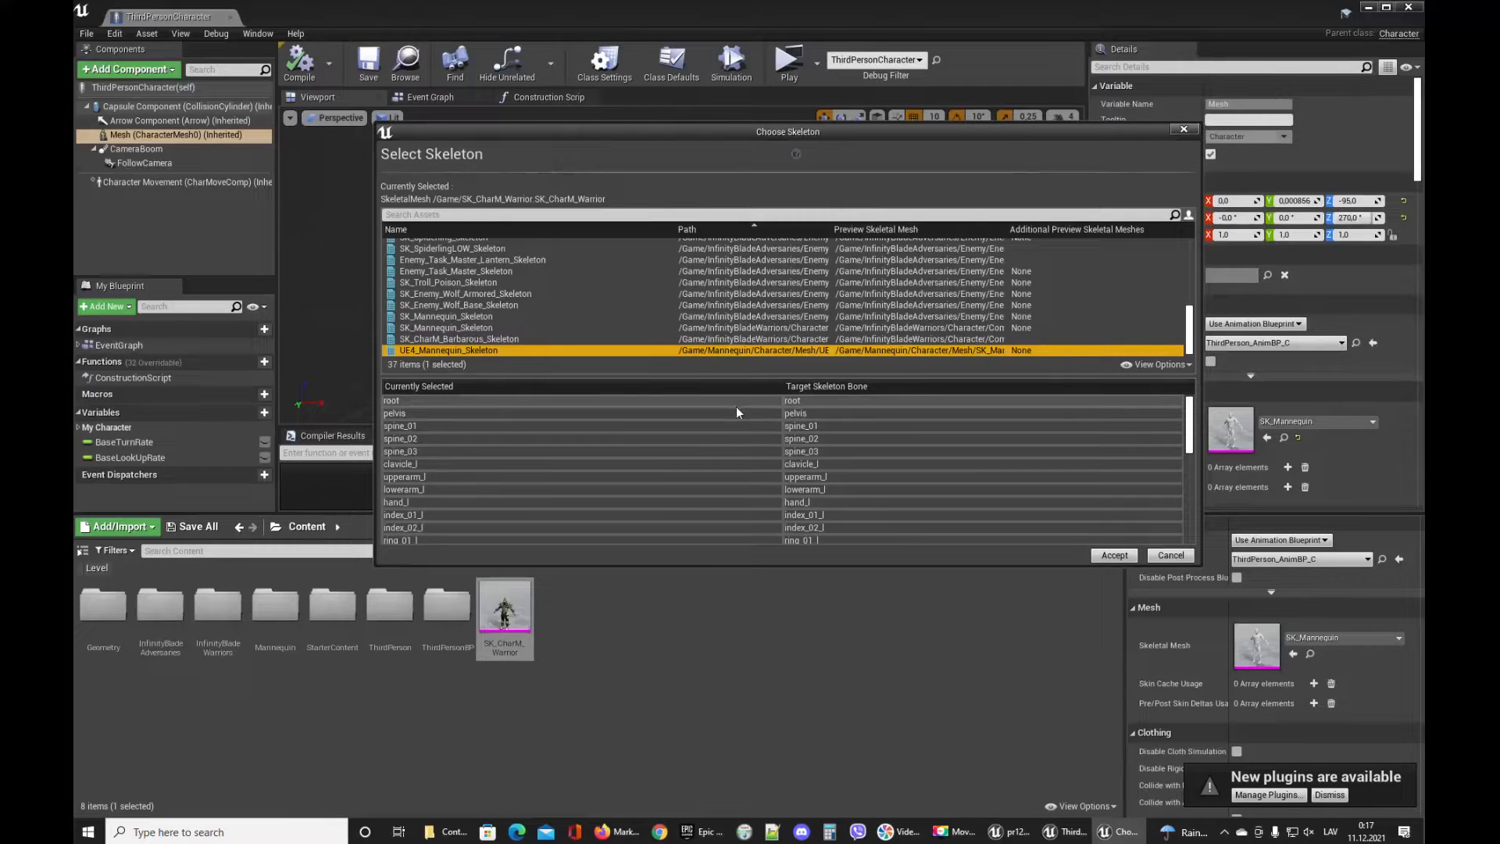
{"action": "left_click_drag", "start_coordinate": [1188, 426], "coordinate": [1218, 514]}
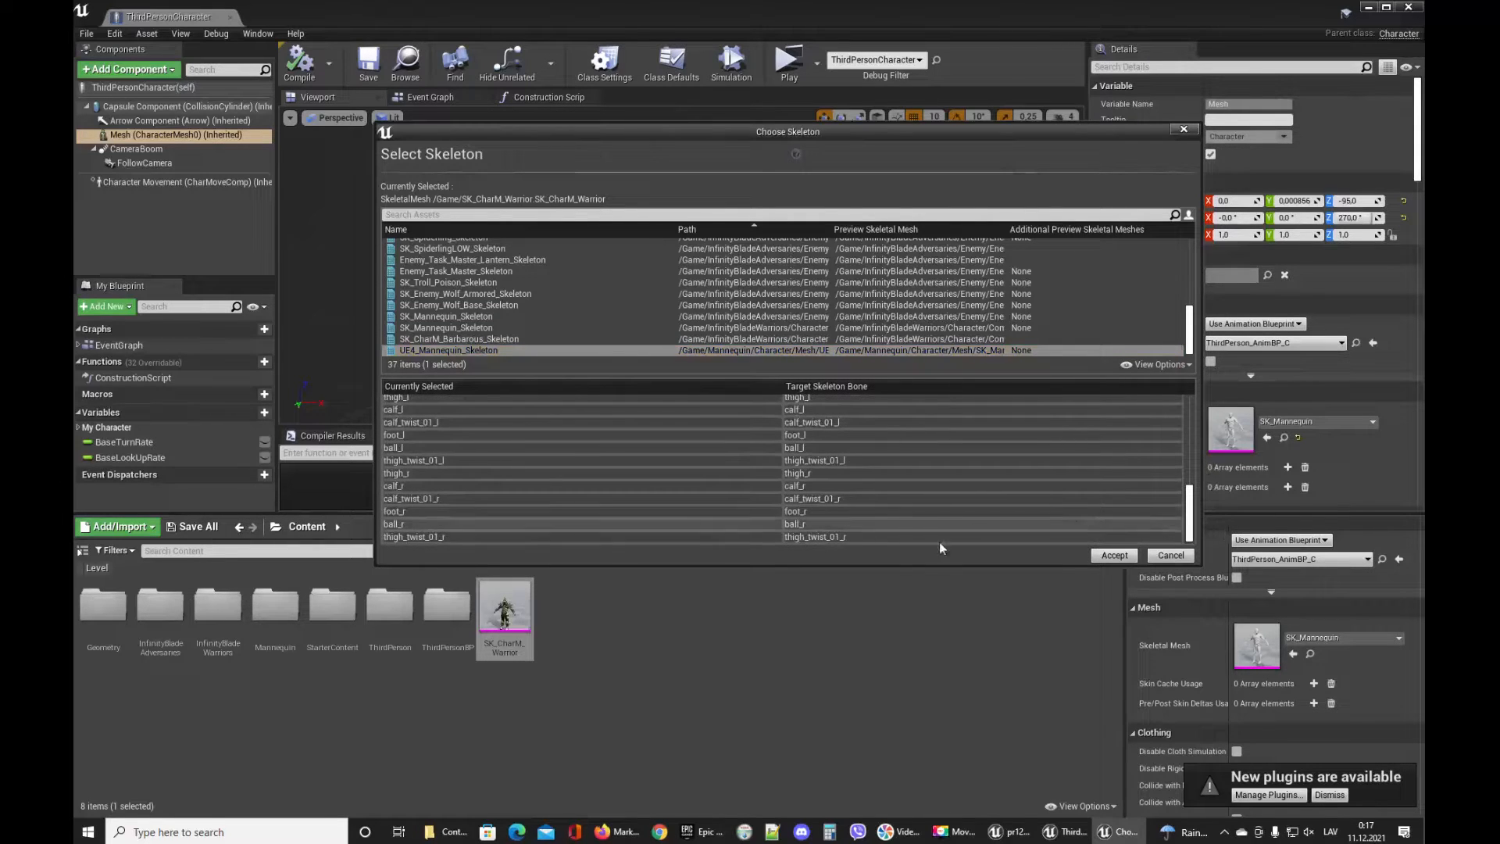
{"action": "left_click", "coordinate": [833, 511]}
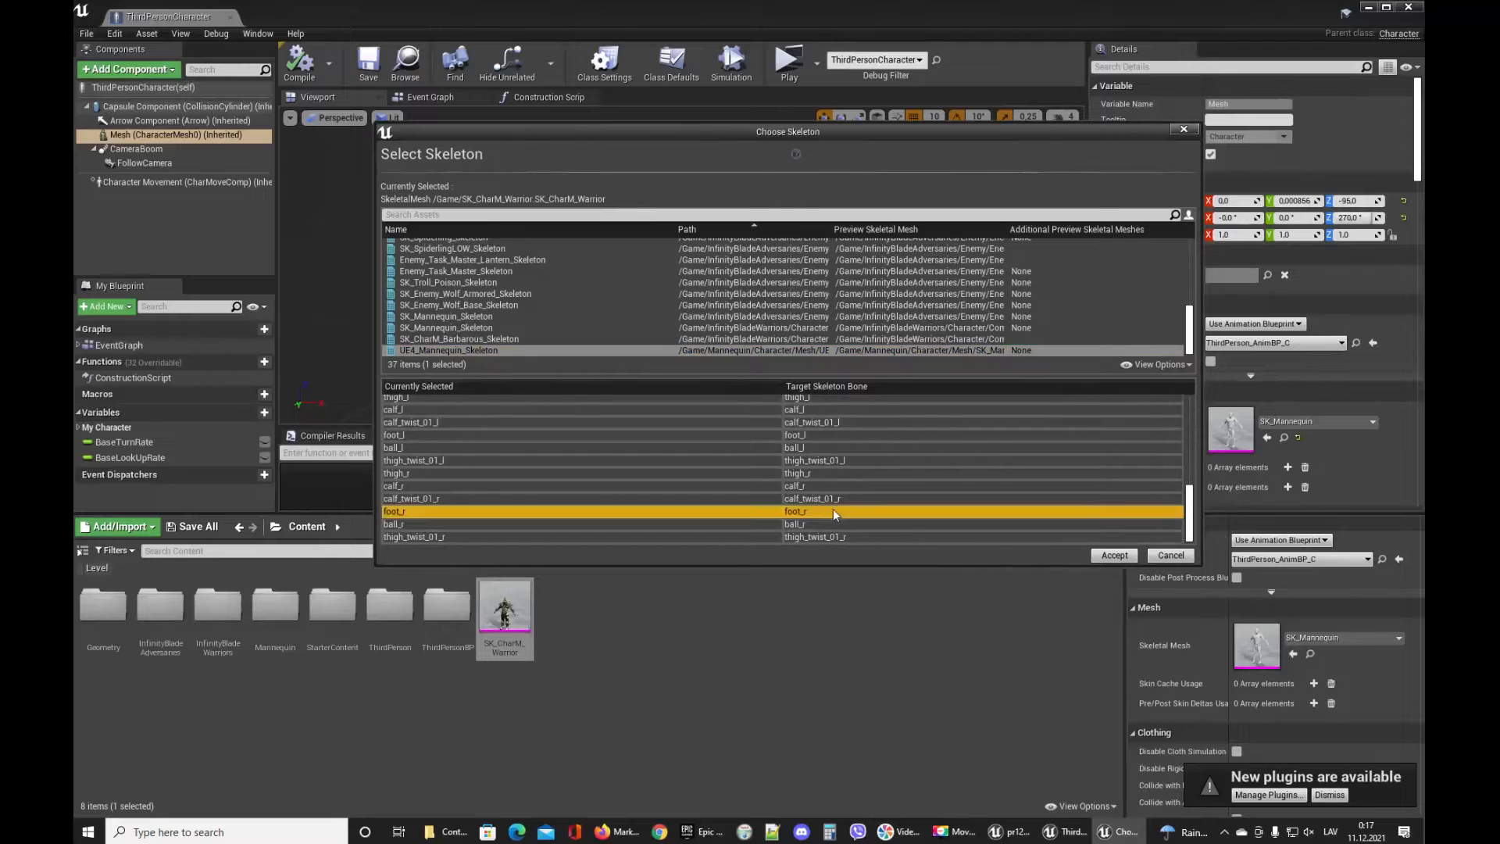
{"action": "left_click", "coordinate": [1084, 561]}
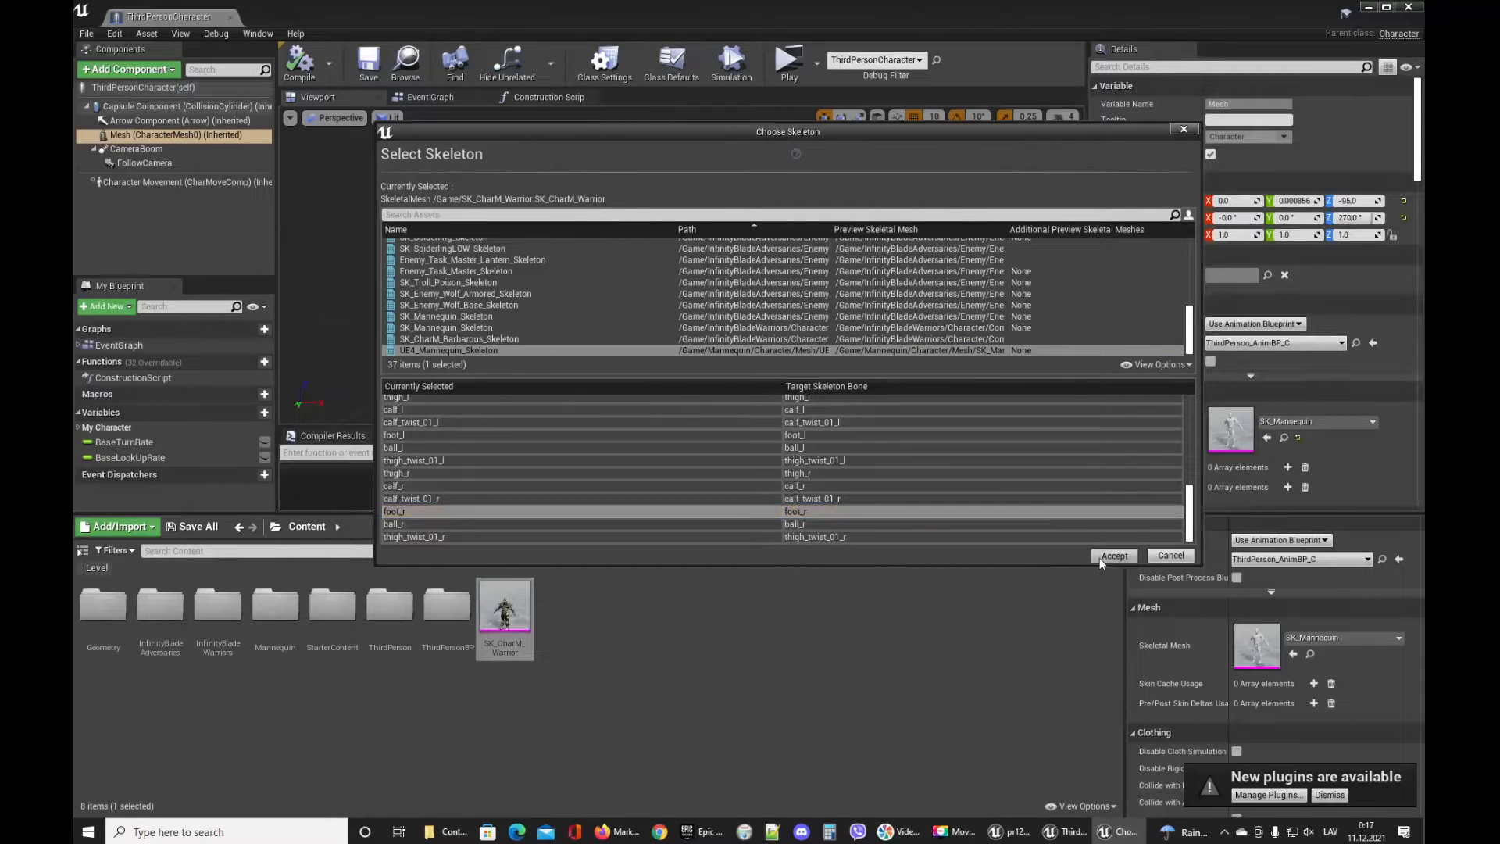
{"action": "left_click", "coordinate": [1099, 558]}
Open the copied SK_CharM_Warrior mesh in its editor.
{"action": "mouse_move", "coordinate": [510, 598]}
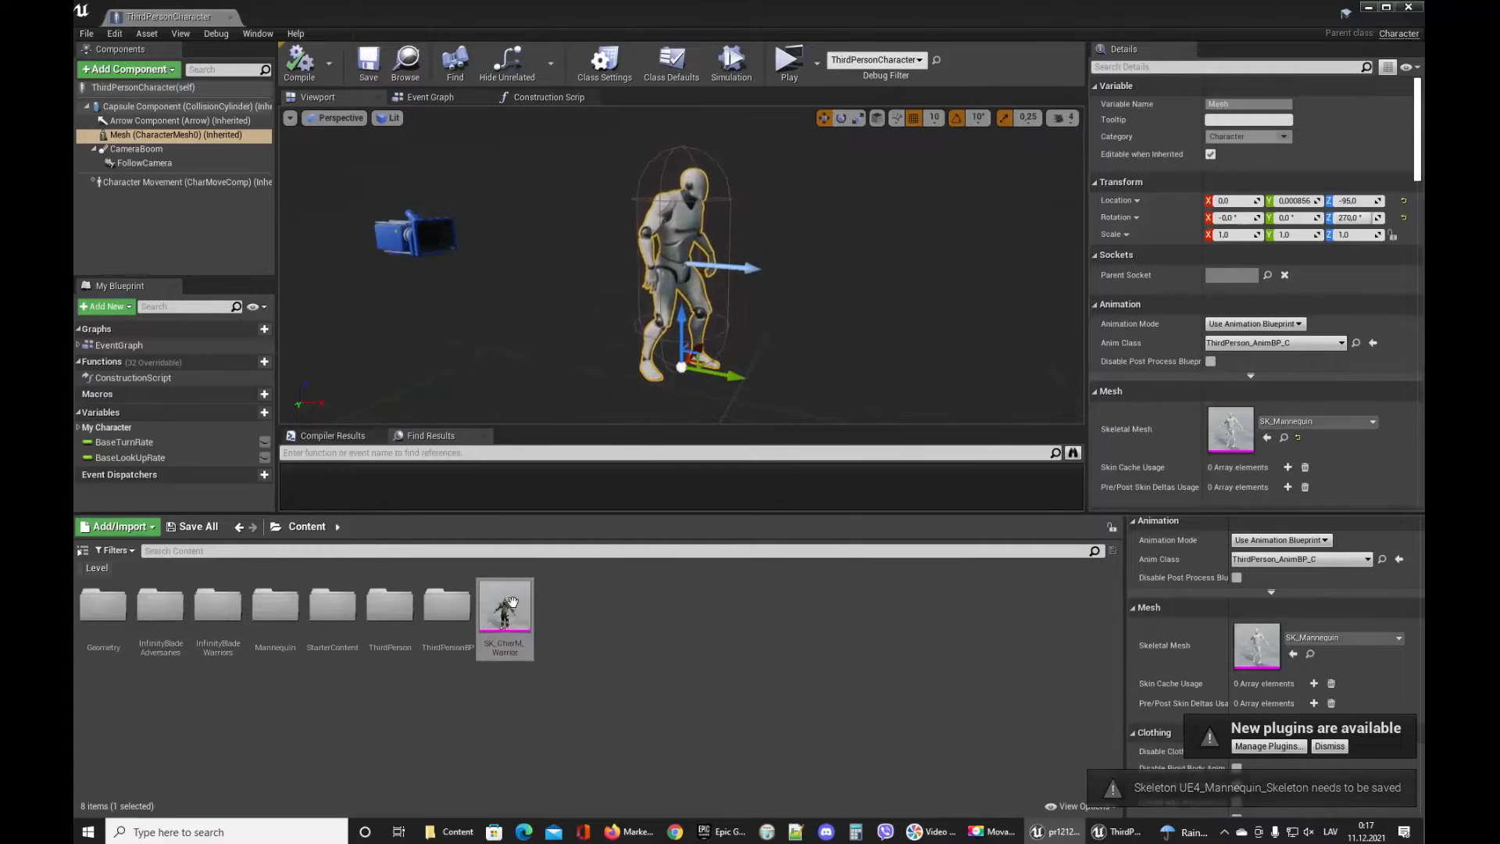
{"action": "double_click", "coordinate": [500, 588]}
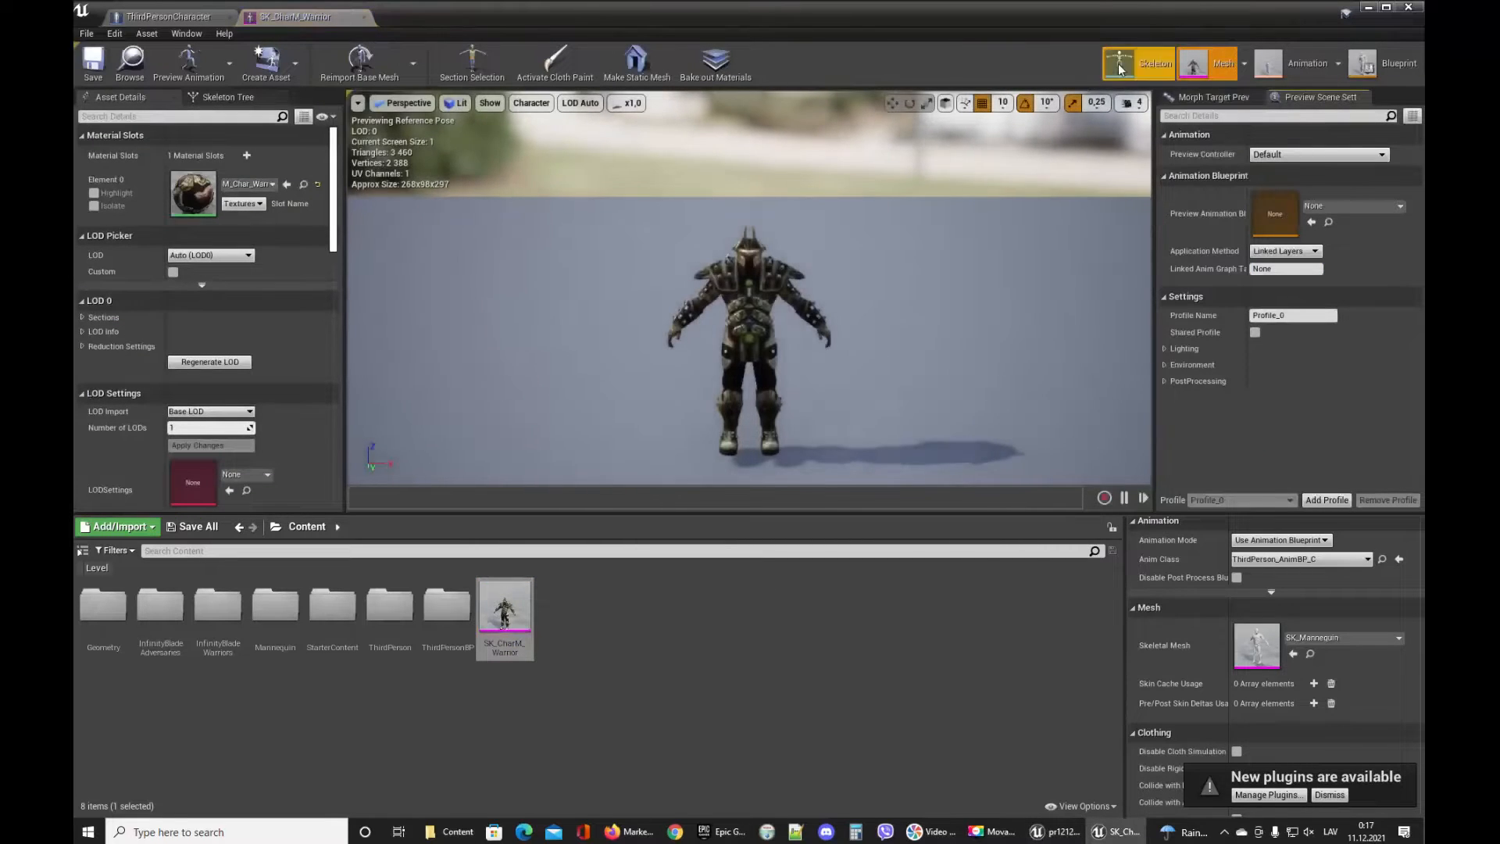
{"action": "left_click", "coordinate": [1119, 64]}
{"action": "left_click", "coordinate": [1191, 66]}
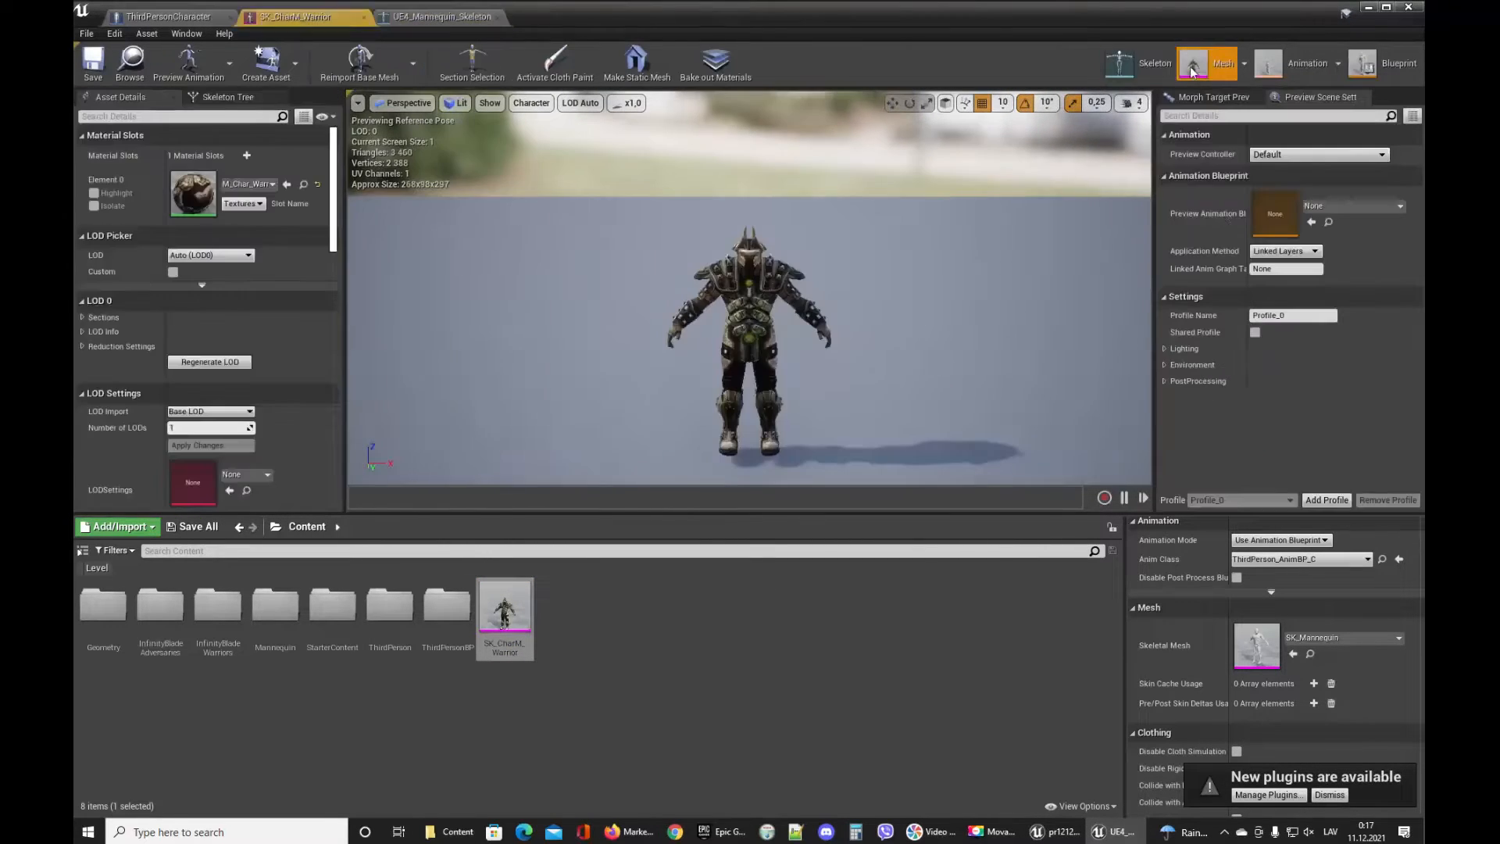
View the warrior editor's Animation mode, return to Mesh mode, and open its Blueprint mode.
{"action": "left_click", "coordinate": [1292, 64]}
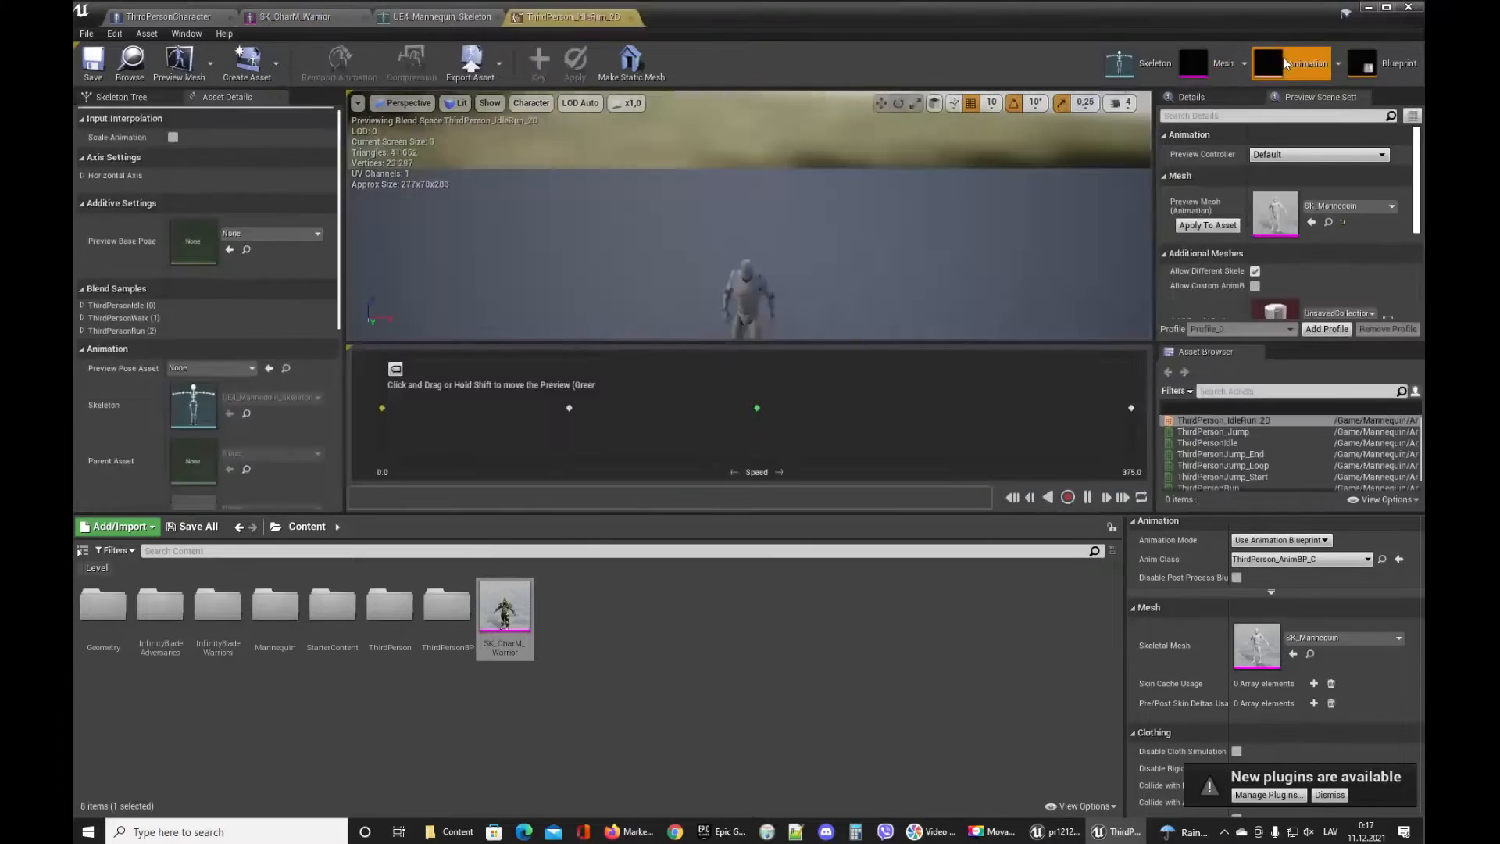
{"action": "left_click", "coordinate": [1223, 75]}
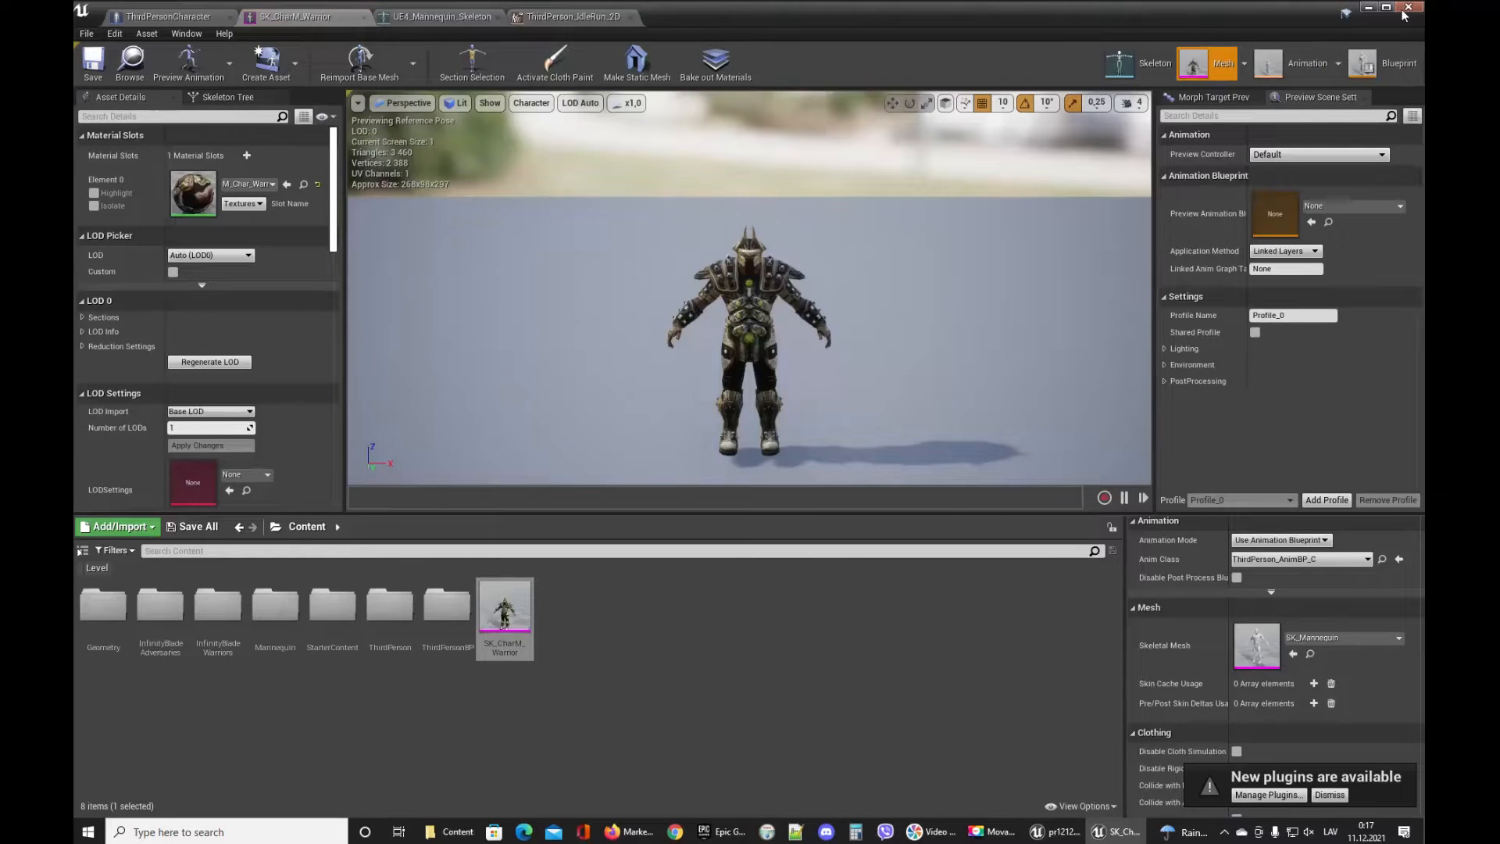
{"action": "left_click", "coordinate": [1384, 68]}
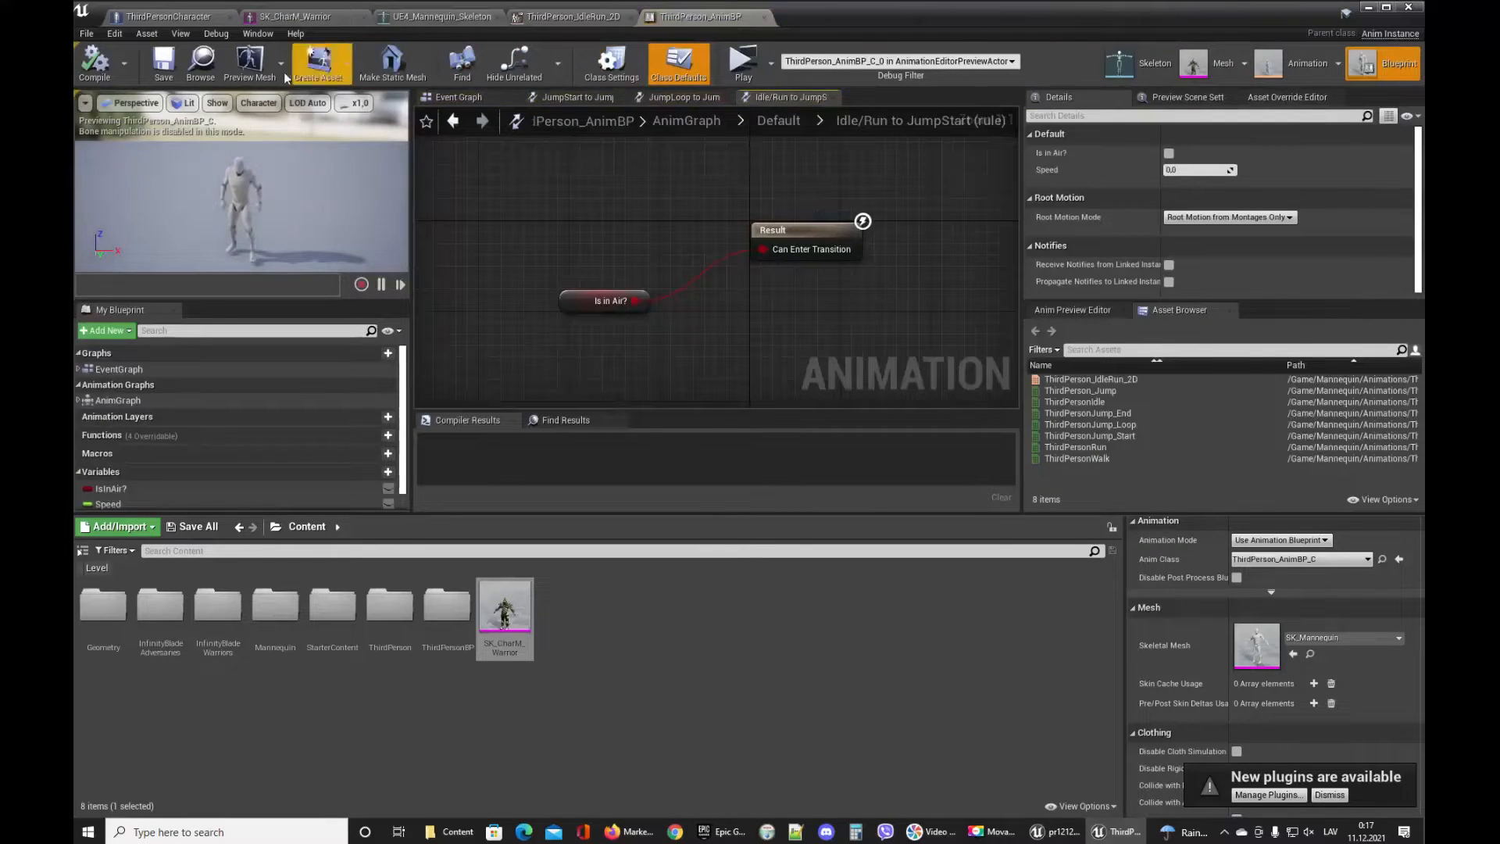
Set the ThirdPersonCharacter's skeletal mesh to the copied SK_CharM_Warrior from the Content folder.
{"action": "left_click", "coordinate": [201, 62]}
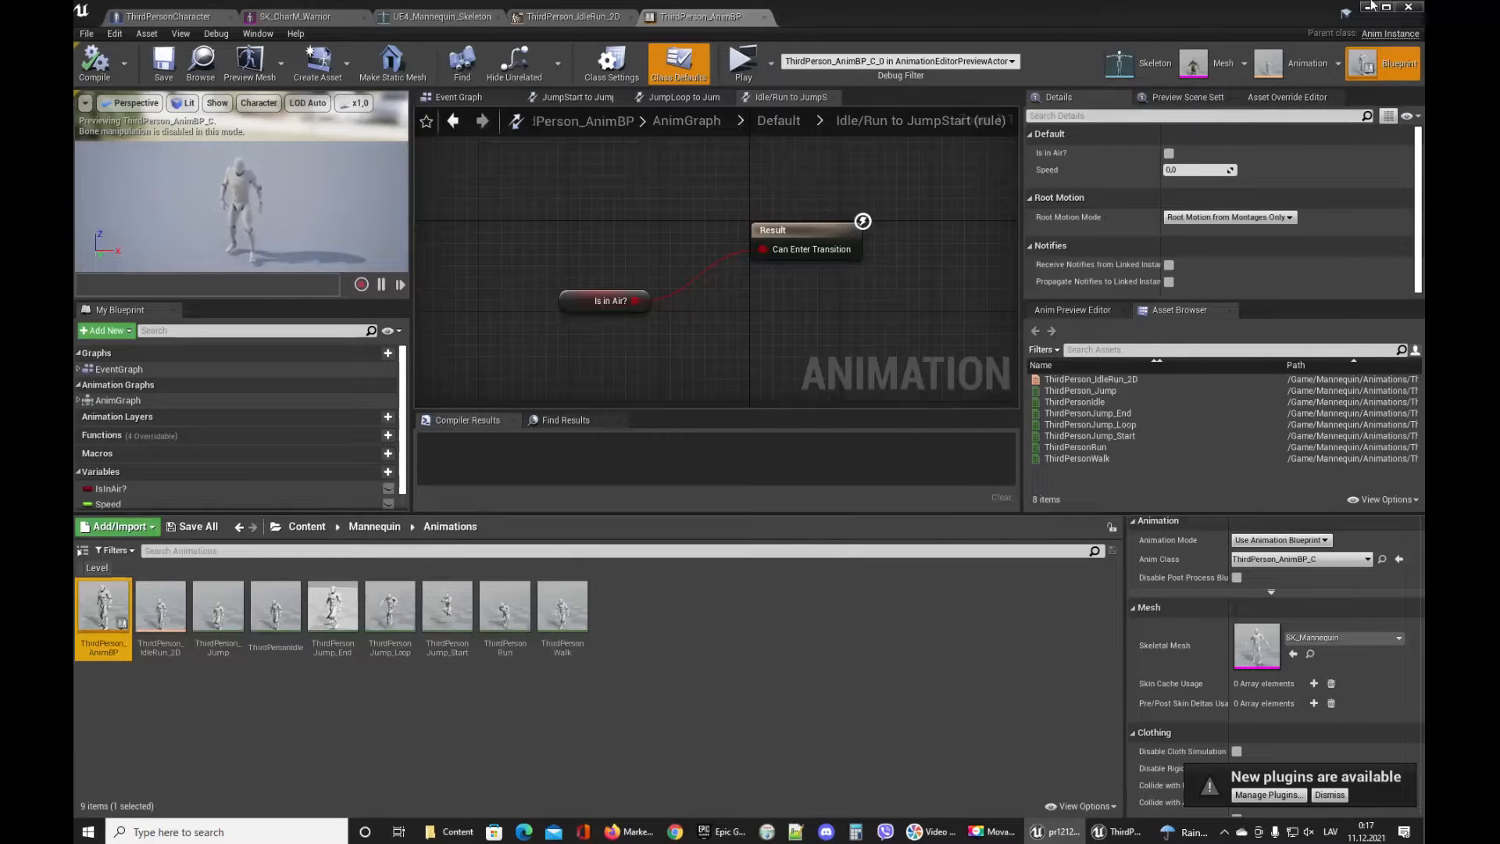
{"action": "left_click", "coordinate": [208, 21]}
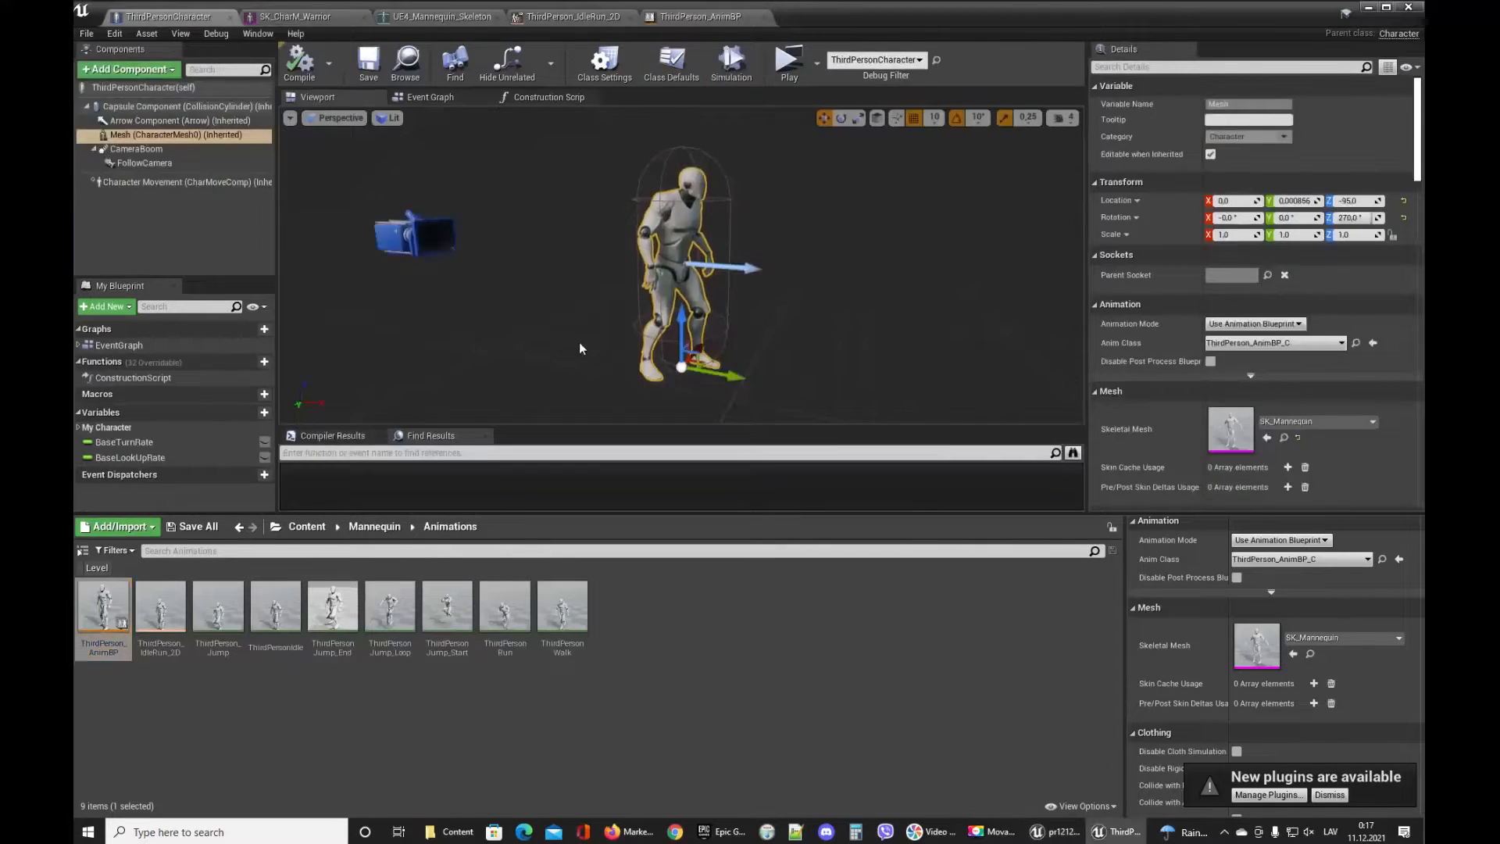
{"action": "left_click", "coordinate": [306, 526]}
{"action": "scroll", "coordinate": [1281, 375], "scroll_direction": "down", "scroll_amount": 4}
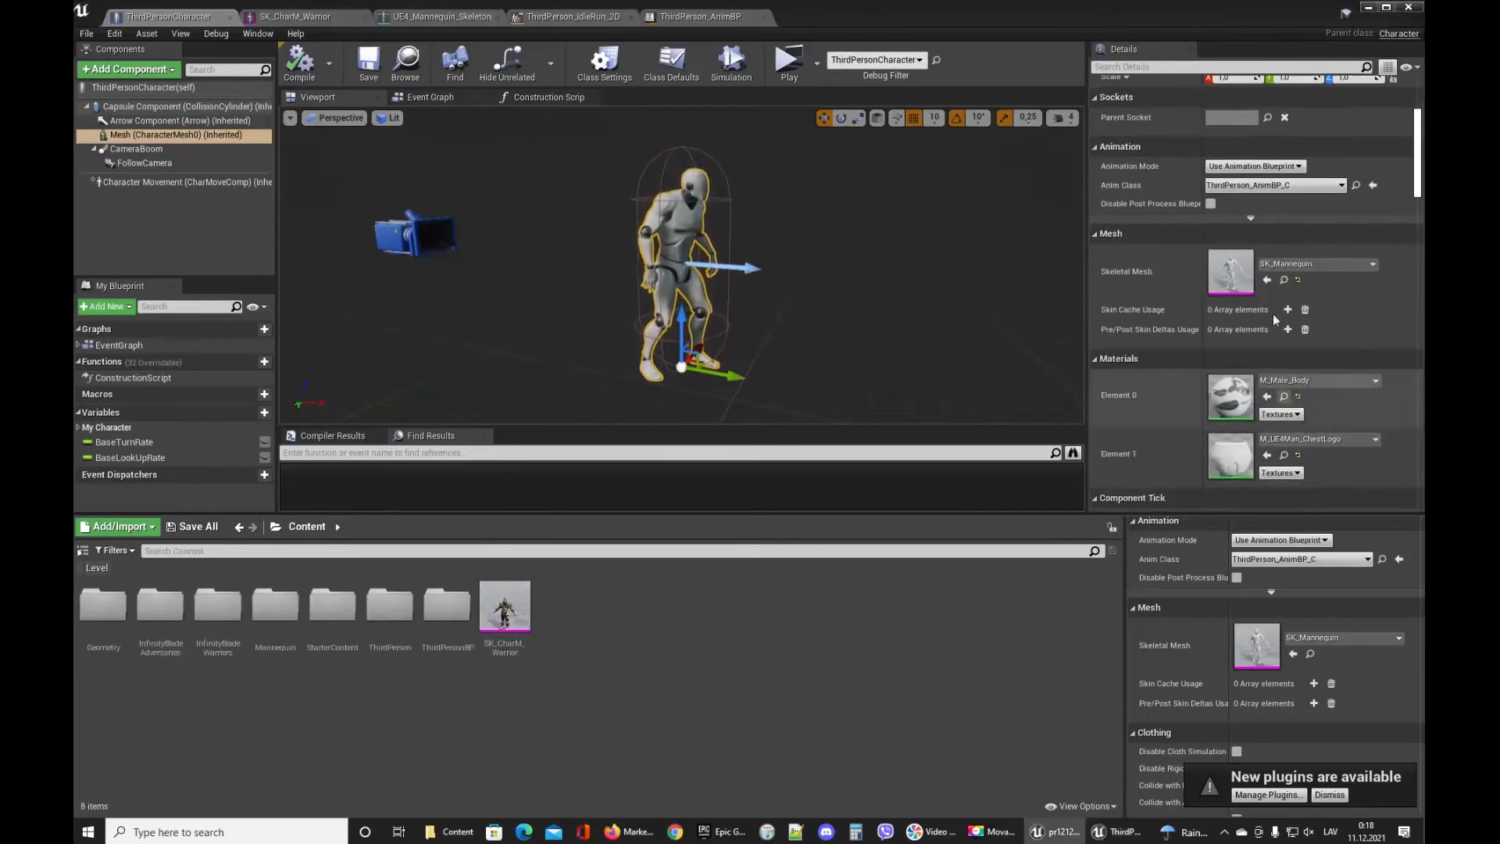
{"action": "scroll", "coordinate": [1273, 313], "scroll_direction": "down", "scroll_amount": 2}
{"action": "left_click_drag", "start_coordinate": [498, 608], "coordinate": [1231, 231]}
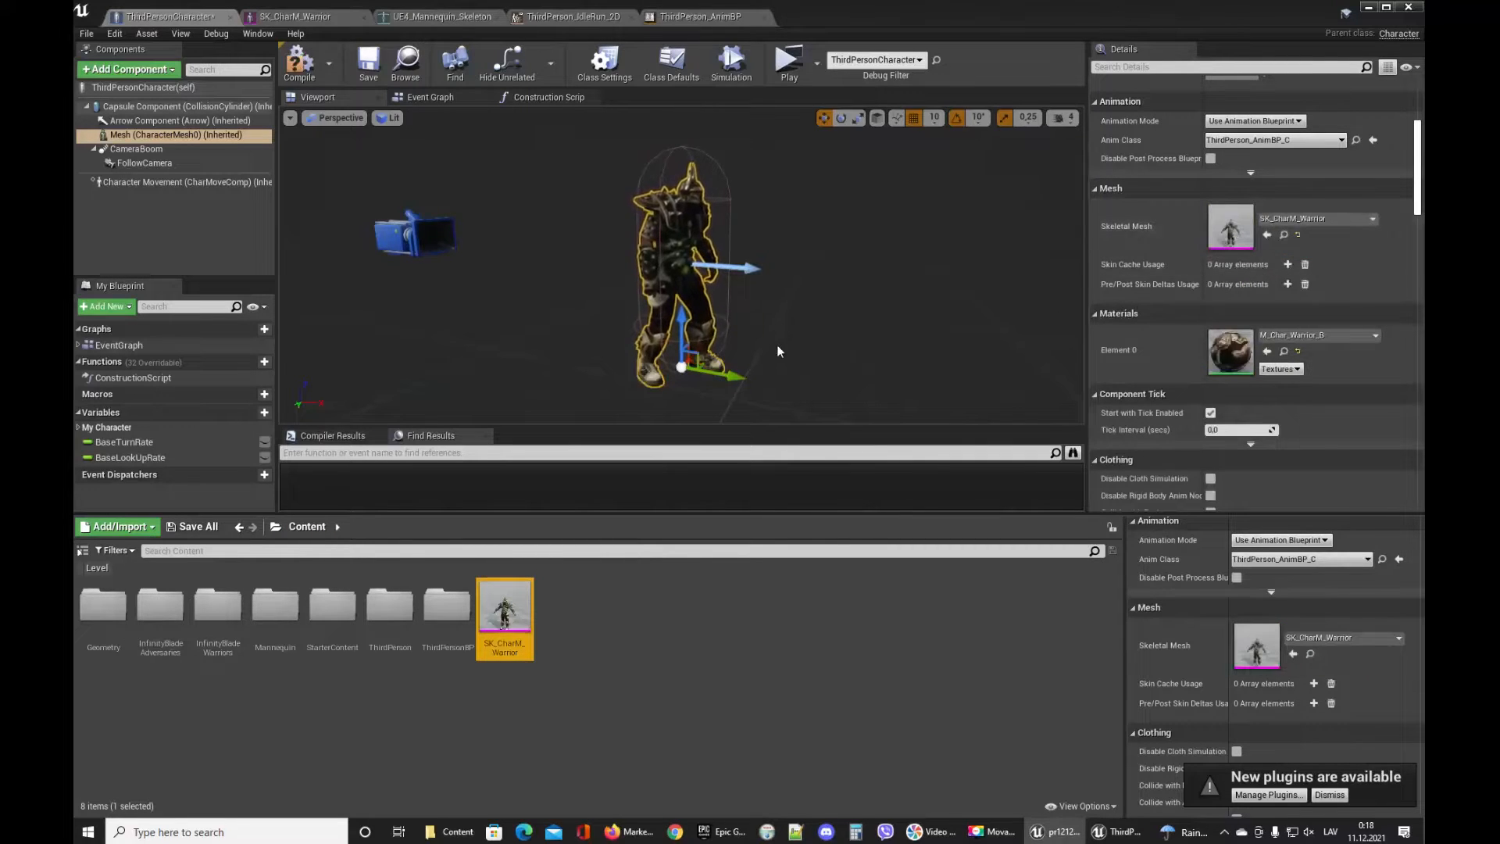
Save and compile the ThirdPersonCharacter Blueprint.
{"action": "left_click", "coordinate": [374, 76]}
{"action": "left_click", "coordinate": [302, 72]}
{"action": "left_click", "coordinate": [870, 301]}
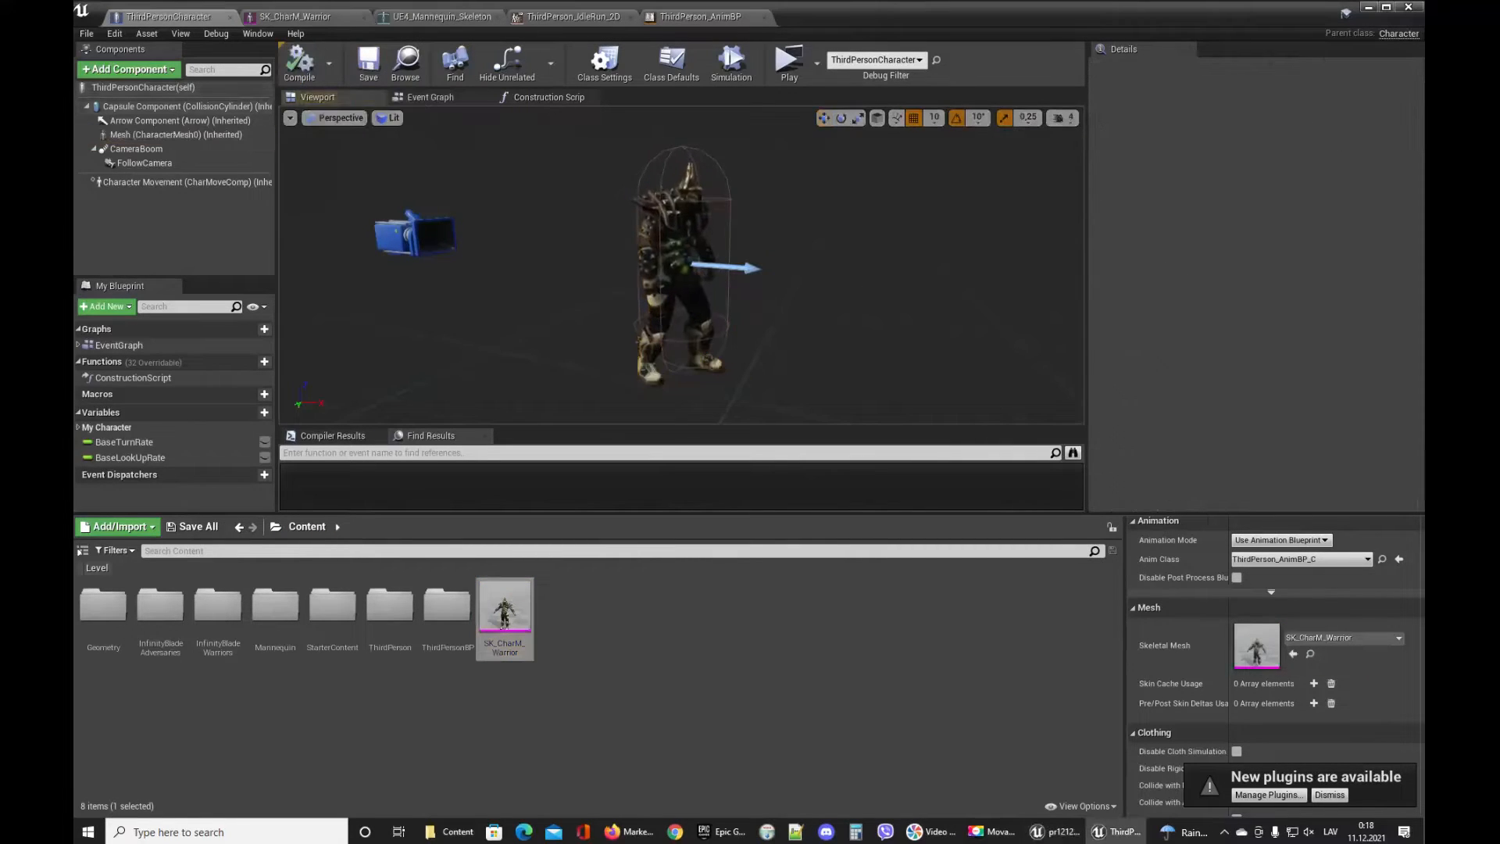
{"action": "left_click_drag", "start_coordinate": [871, 302], "coordinate": [899, 234]}
{"action": "right_click_drag", "start_coordinate": [898, 235], "coordinate": [781, 237]}
{"action": "left_click_drag", "start_coordinate": [781, 237], "coordinate": [746, 343]}
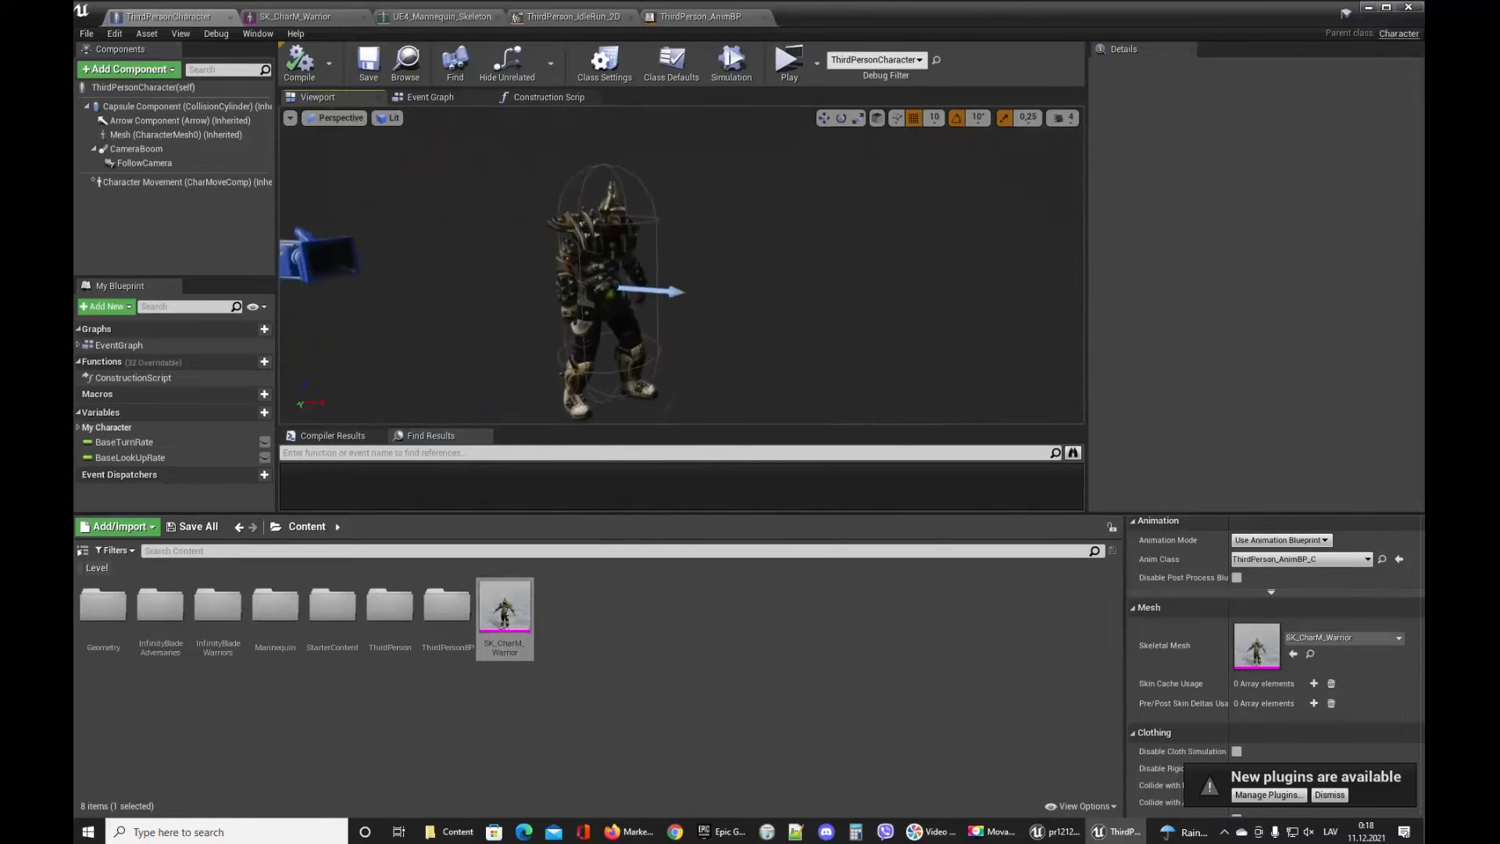
Play the level and run and jump the warrior around to test its animations, then stop playing.
{"action": "left_click", "coordinate": [88, 36]}
{"action": "left_click", "coordinate": [114, 112]}
{"action": "left_click", "coordinate": [787, 63]}
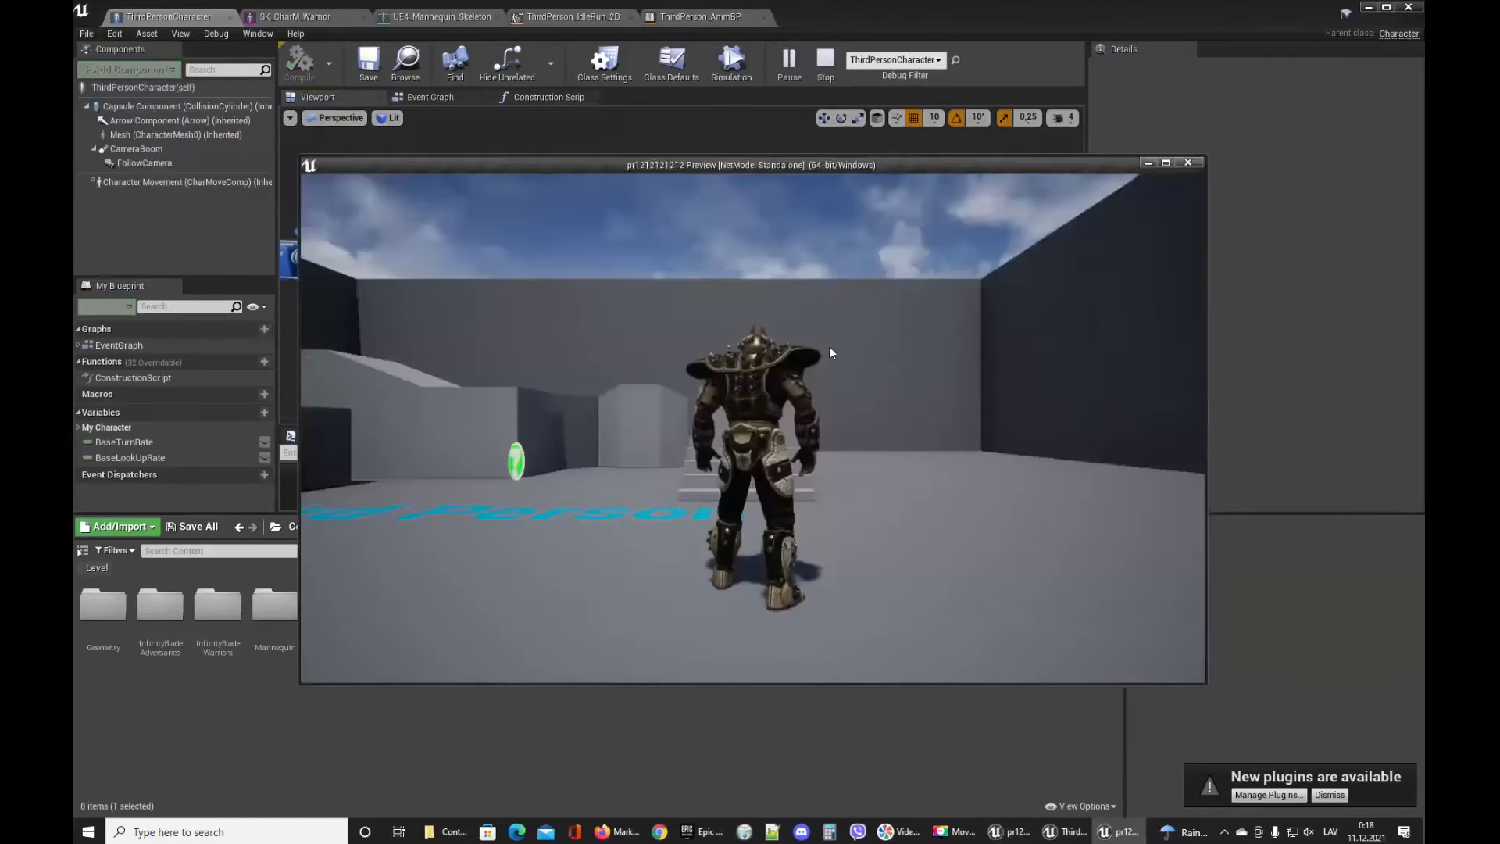
{"action": "key", "text": "w"}
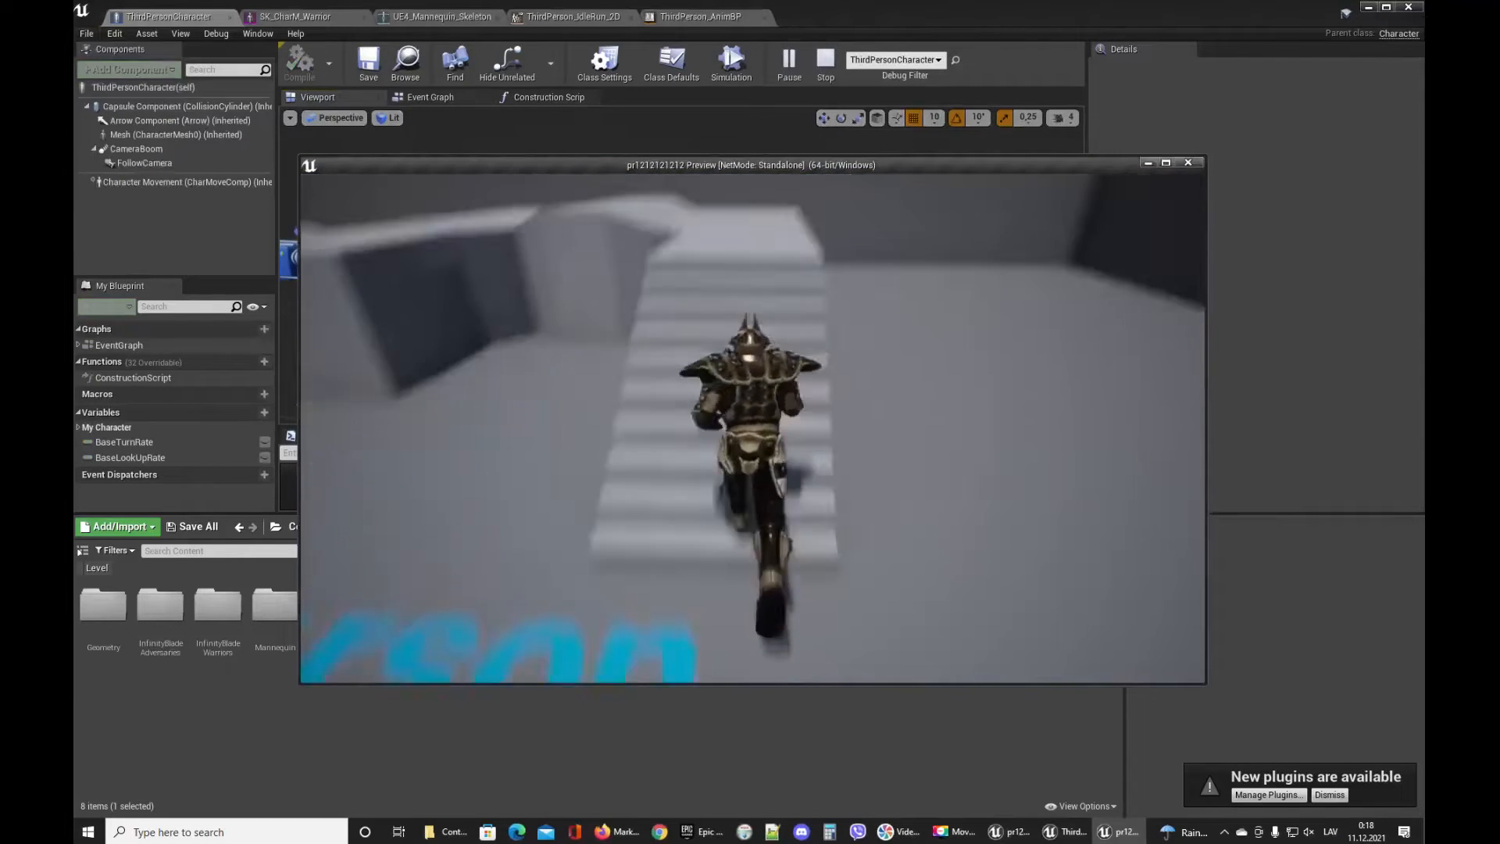
{"action": "key", "text": "d"}
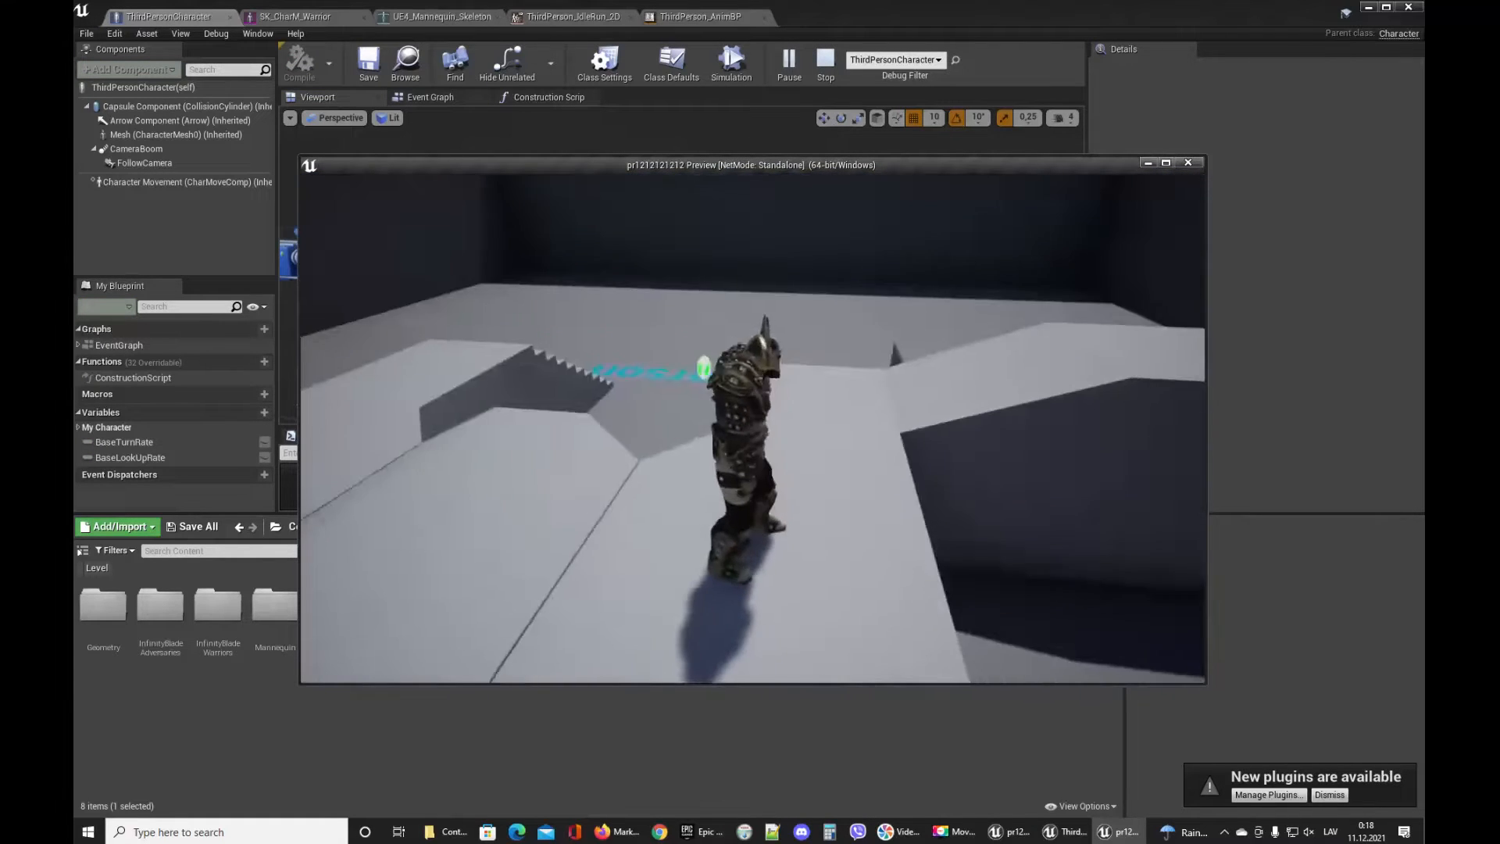
{"action": "key", "text": "w"}
{"action": "key", "text": "w"}
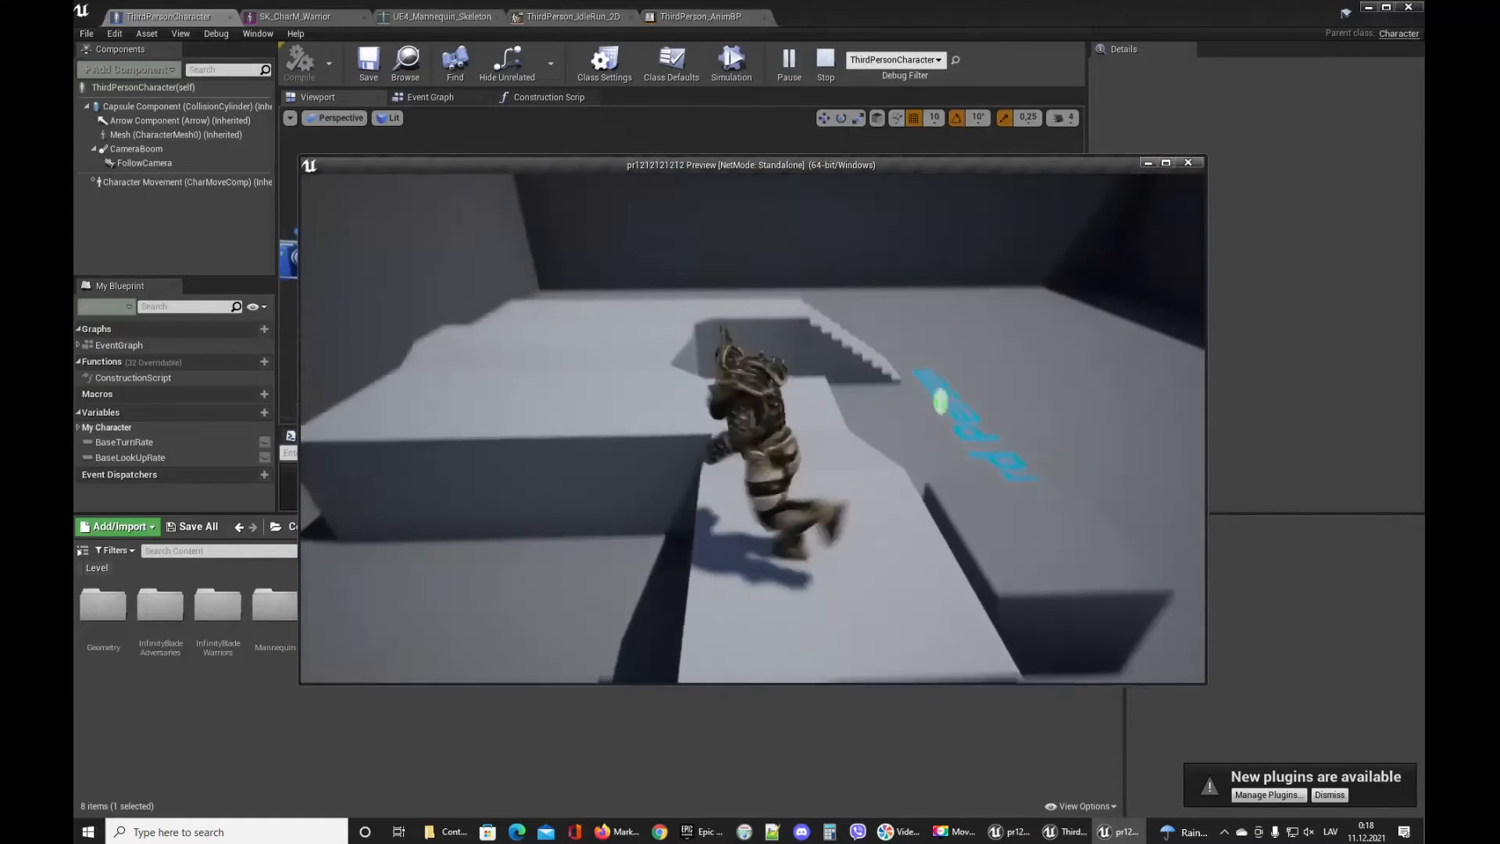
{"action": "key", "text": "w"}
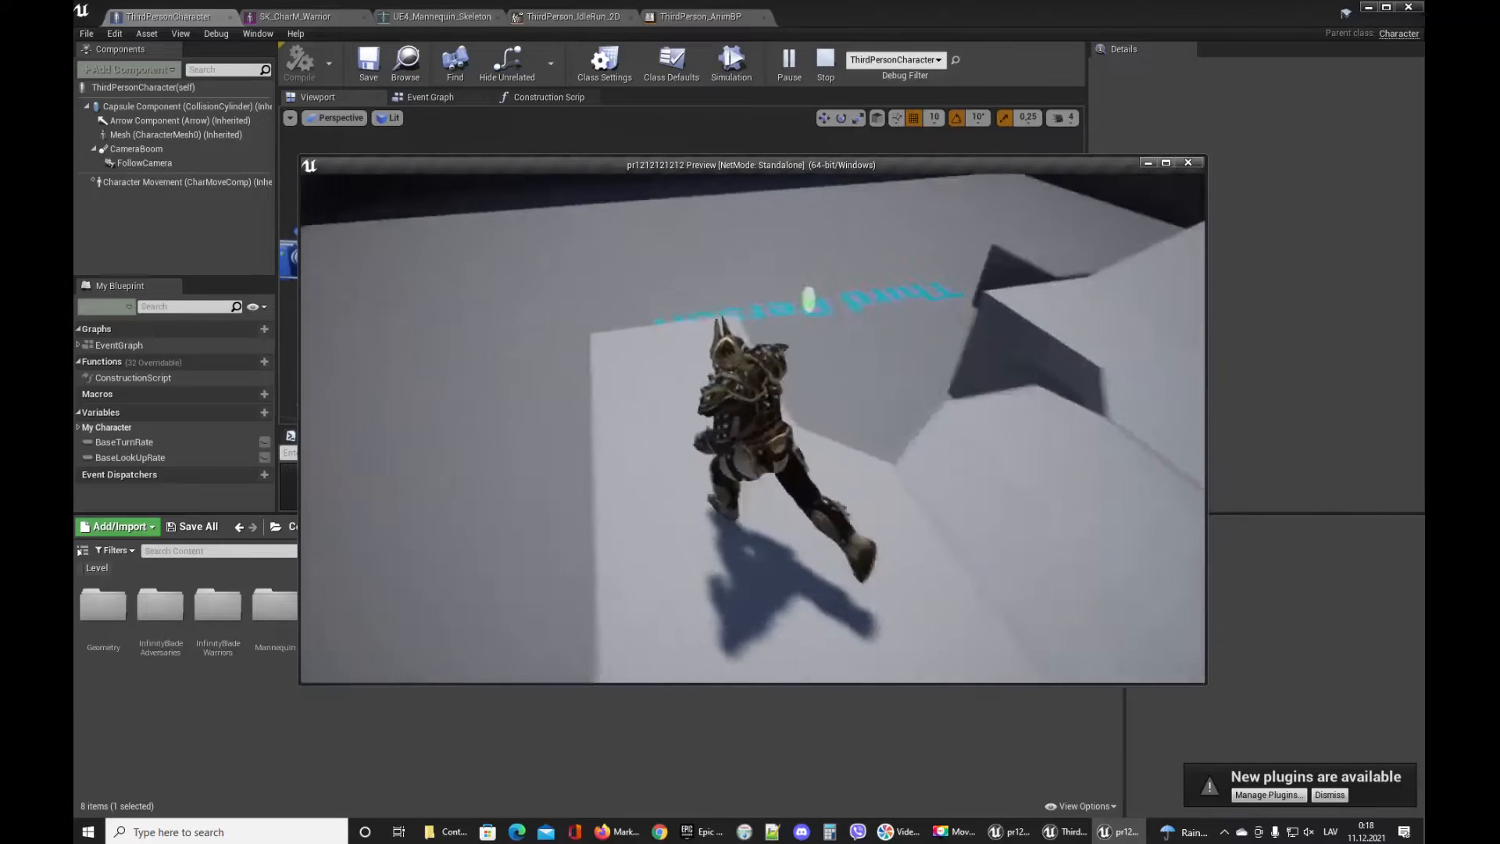
{"action": "key", "text": "w"}
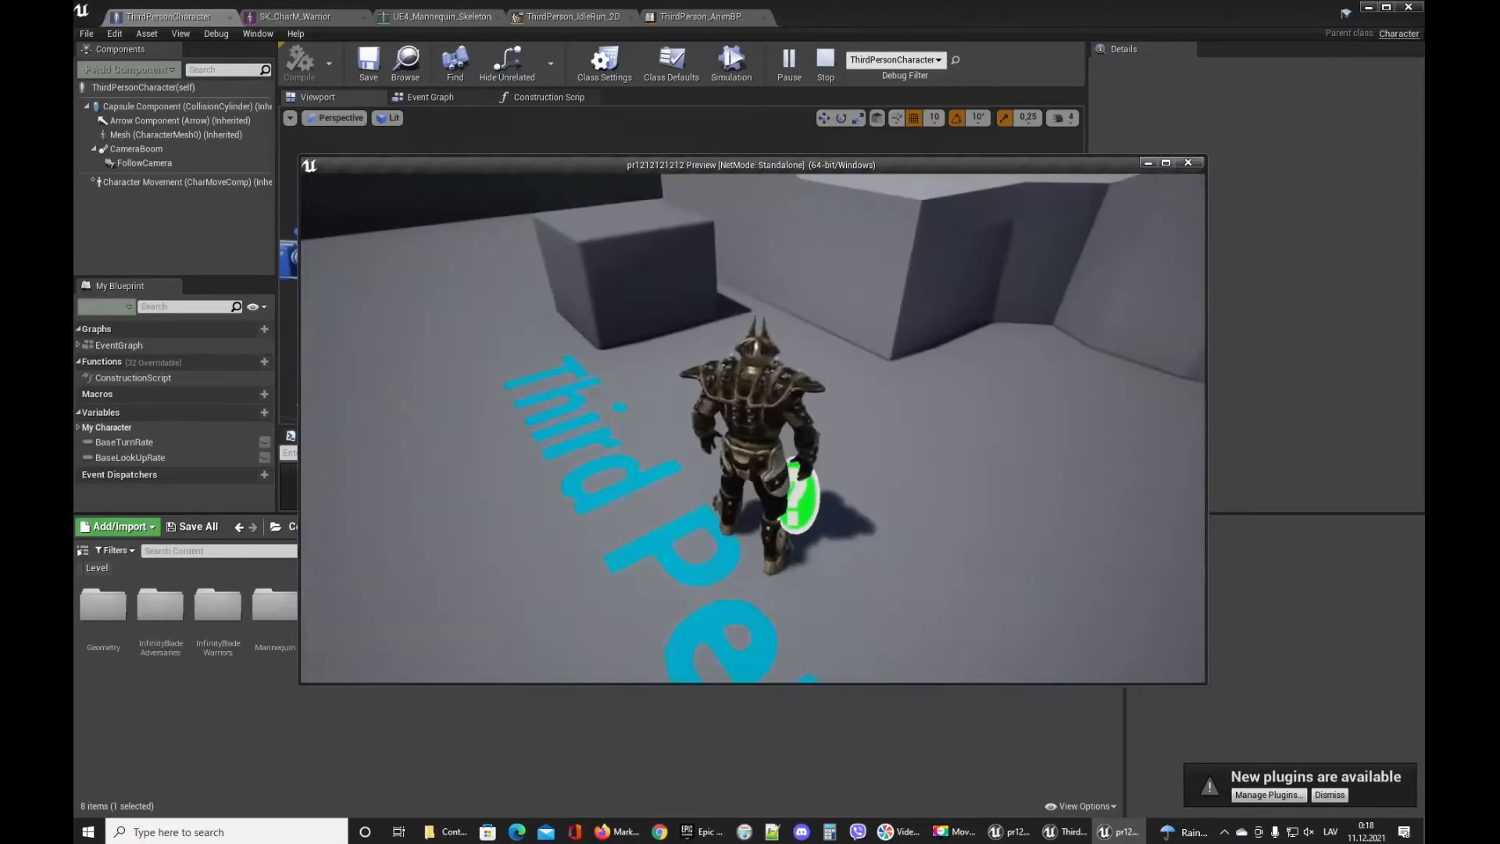
{"action": "key", "text": "w"}
{"action": "key", "text": "space"}
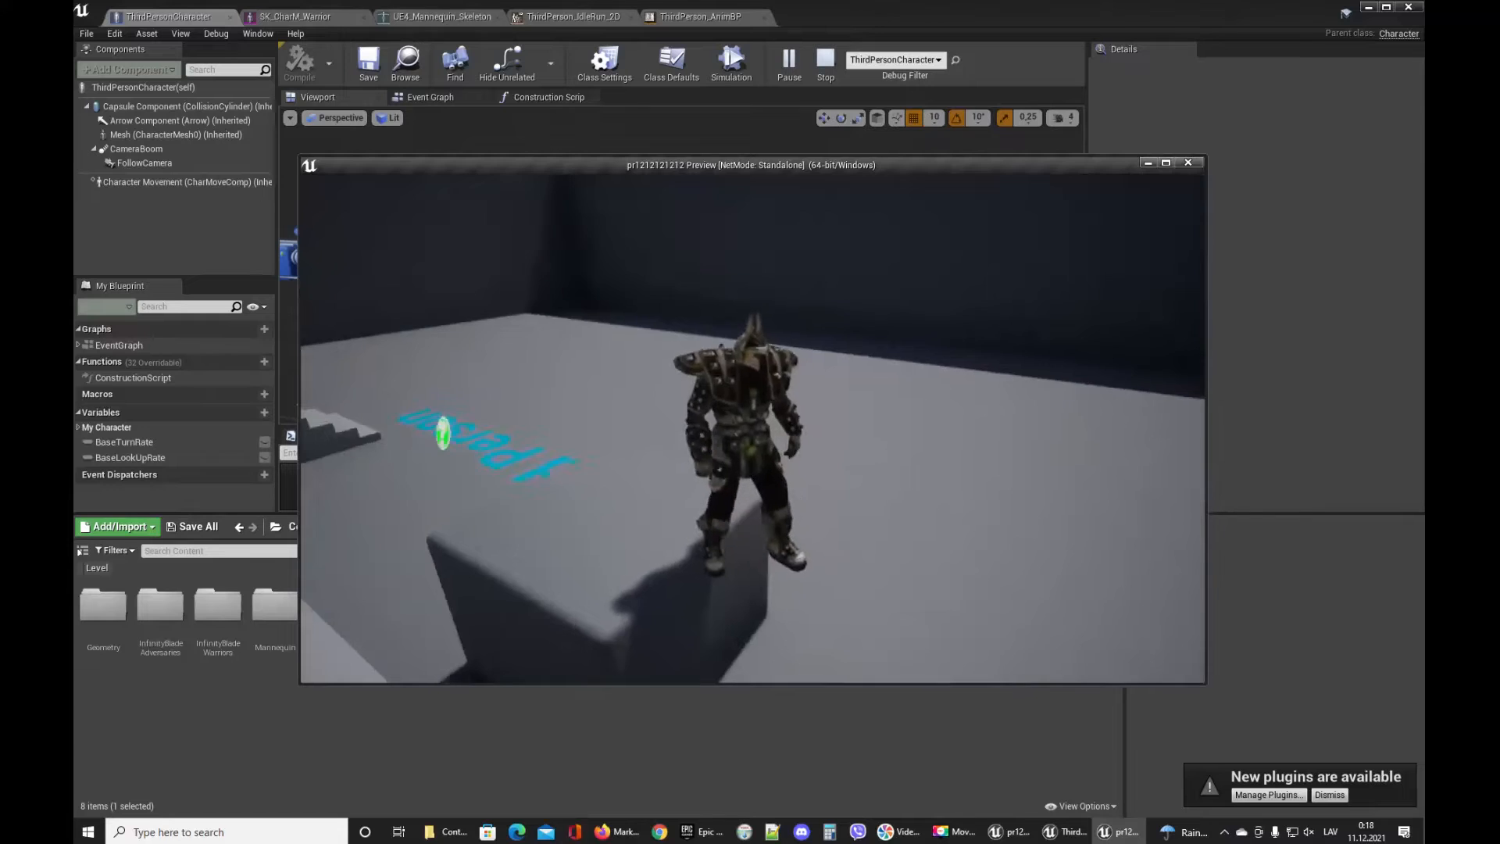
{"action": "key", "text": "d"}
{"action": "key", "text": "w"}
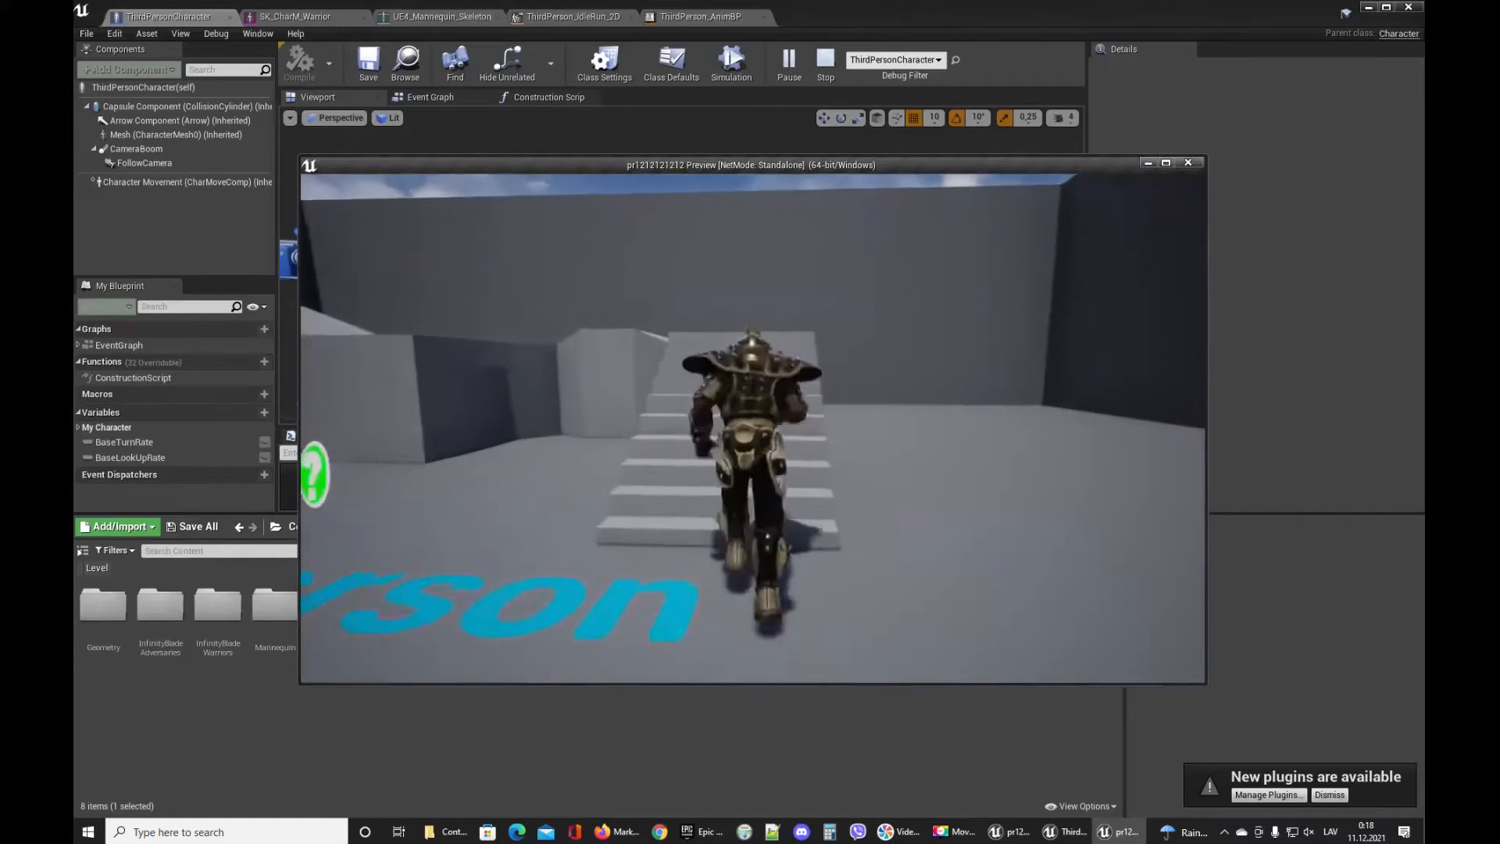
{"action": "key", "text": "s"}
{"action": "key", "text": "w"}
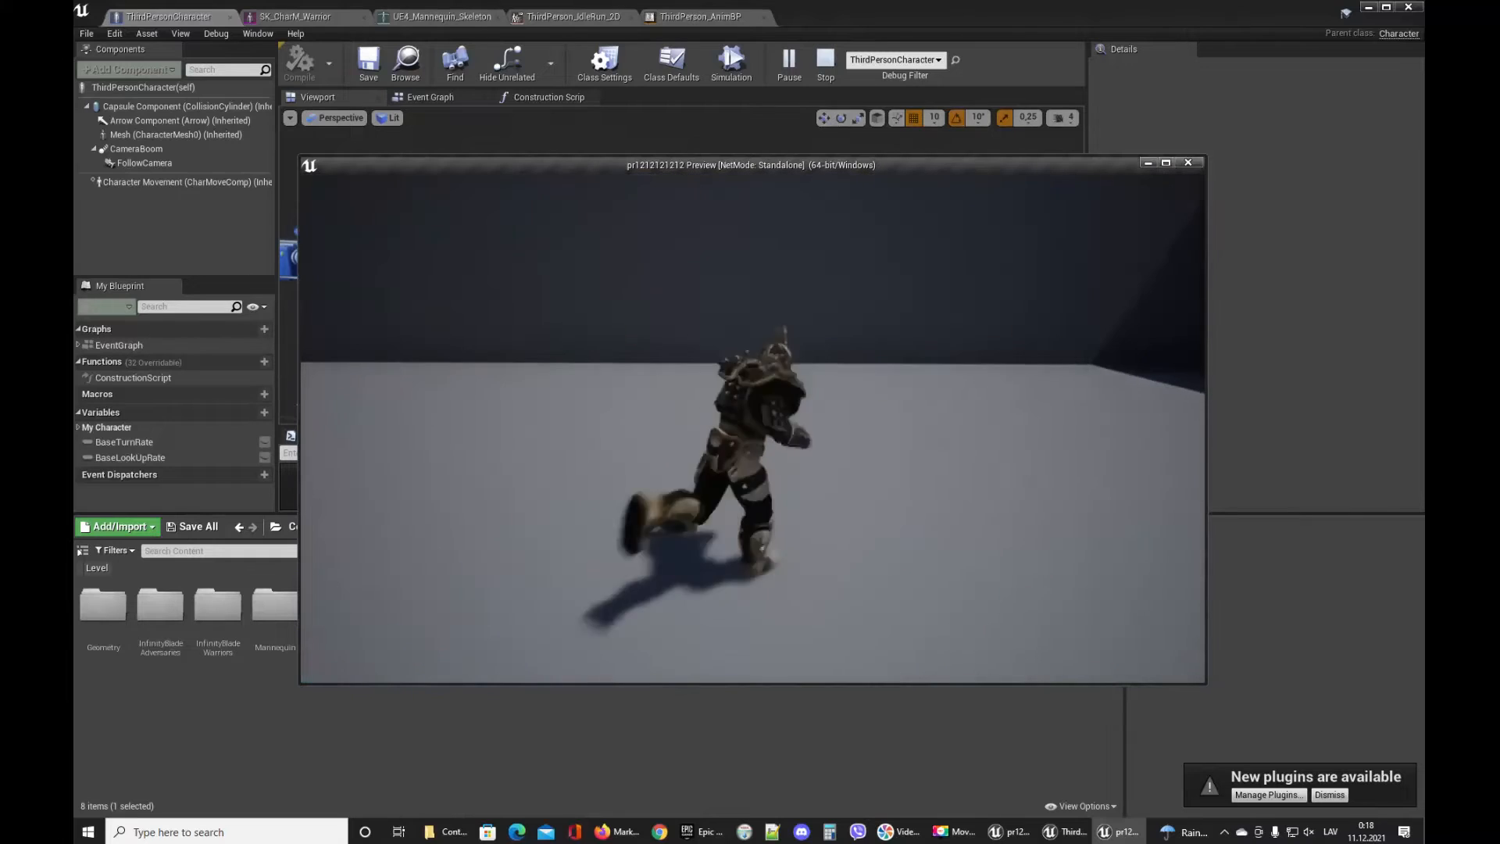
{"action": "key", "text": "w"}
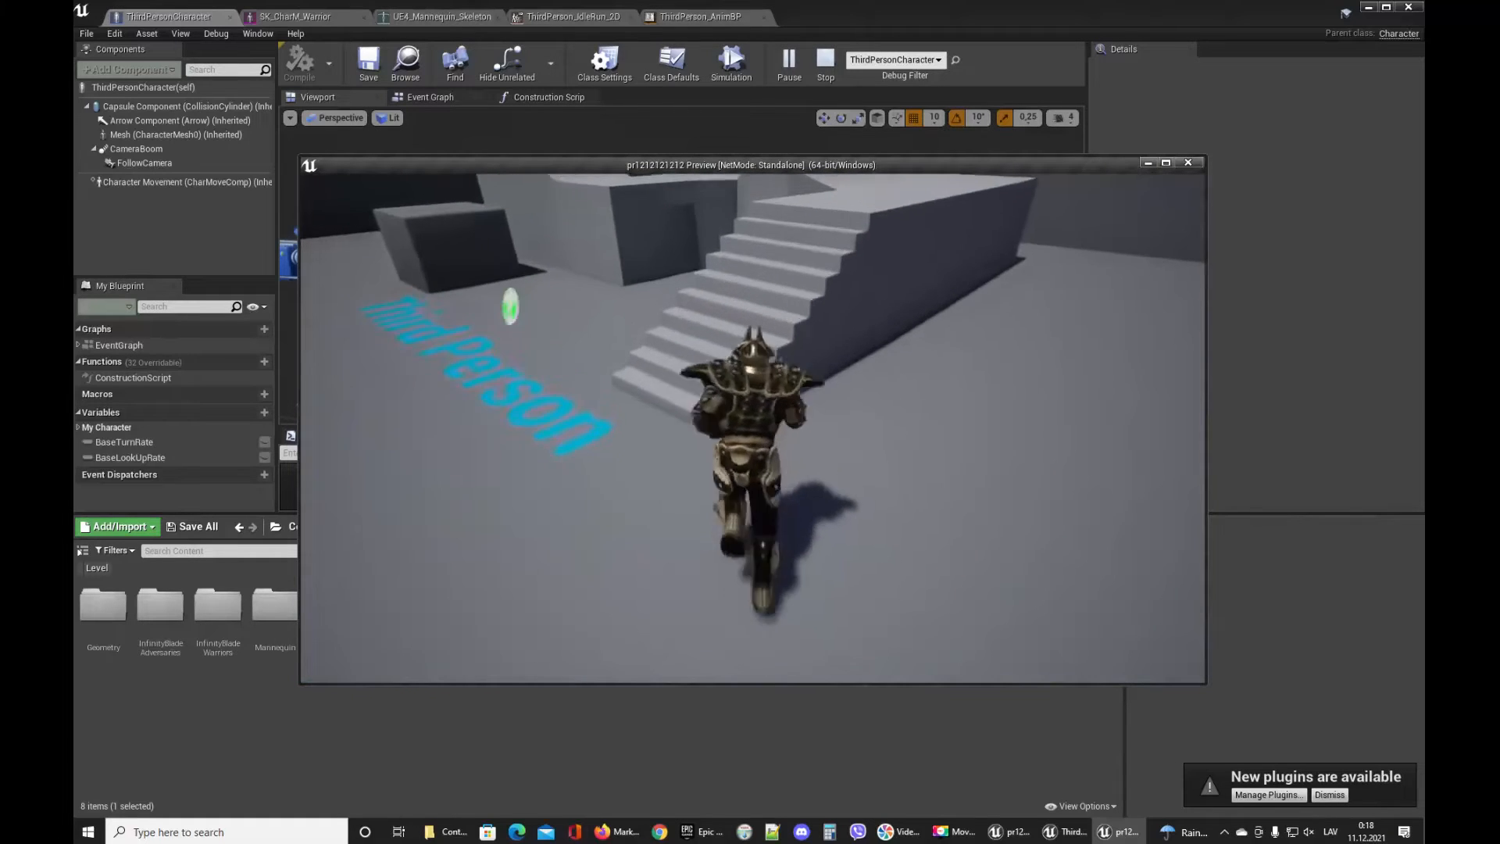
{"action": "key", "text": "w"}
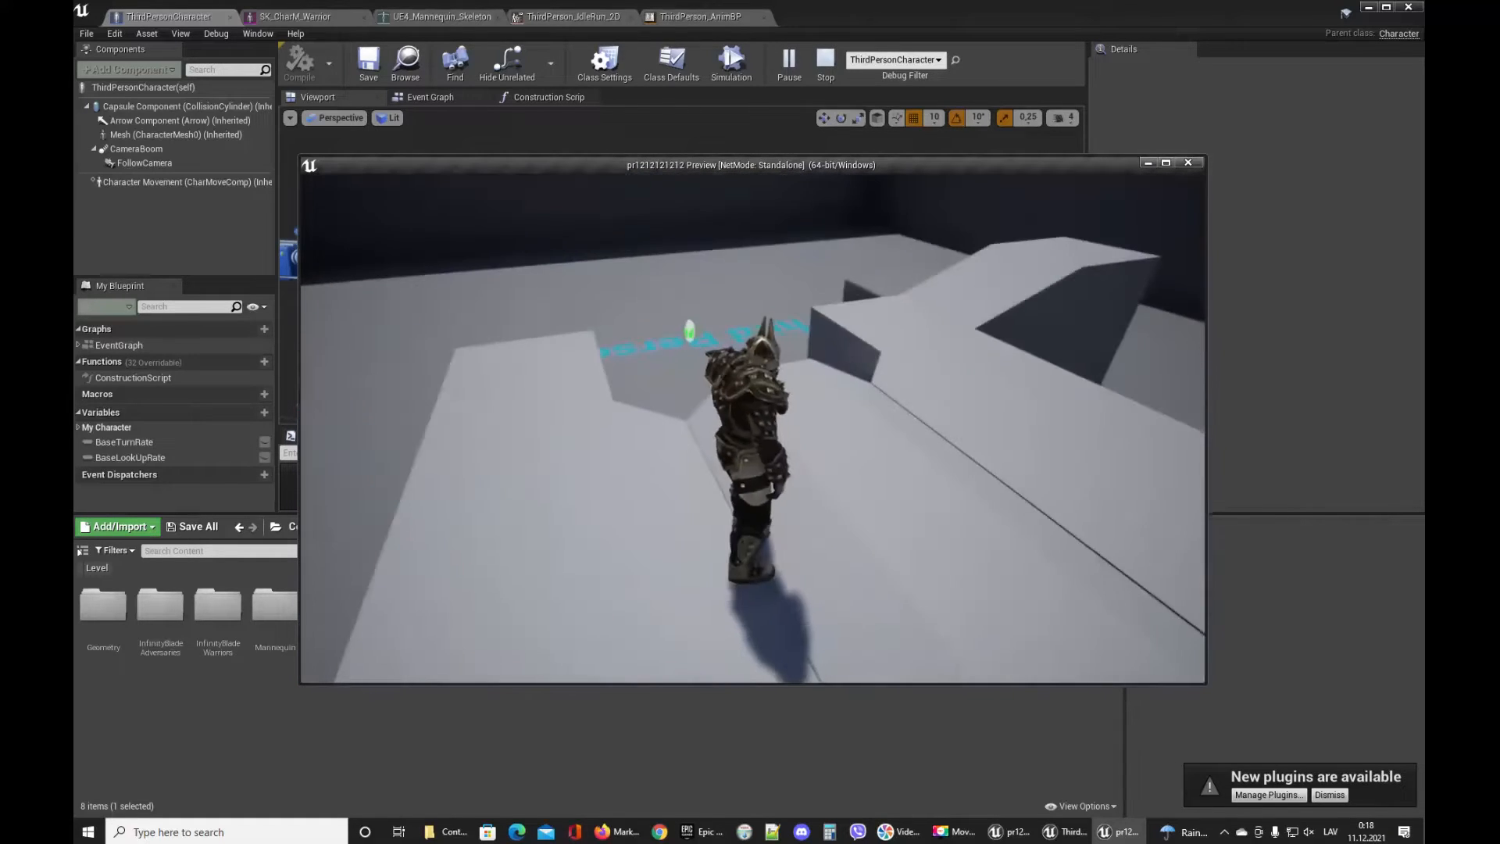
{"action": "key", "text": "w"}
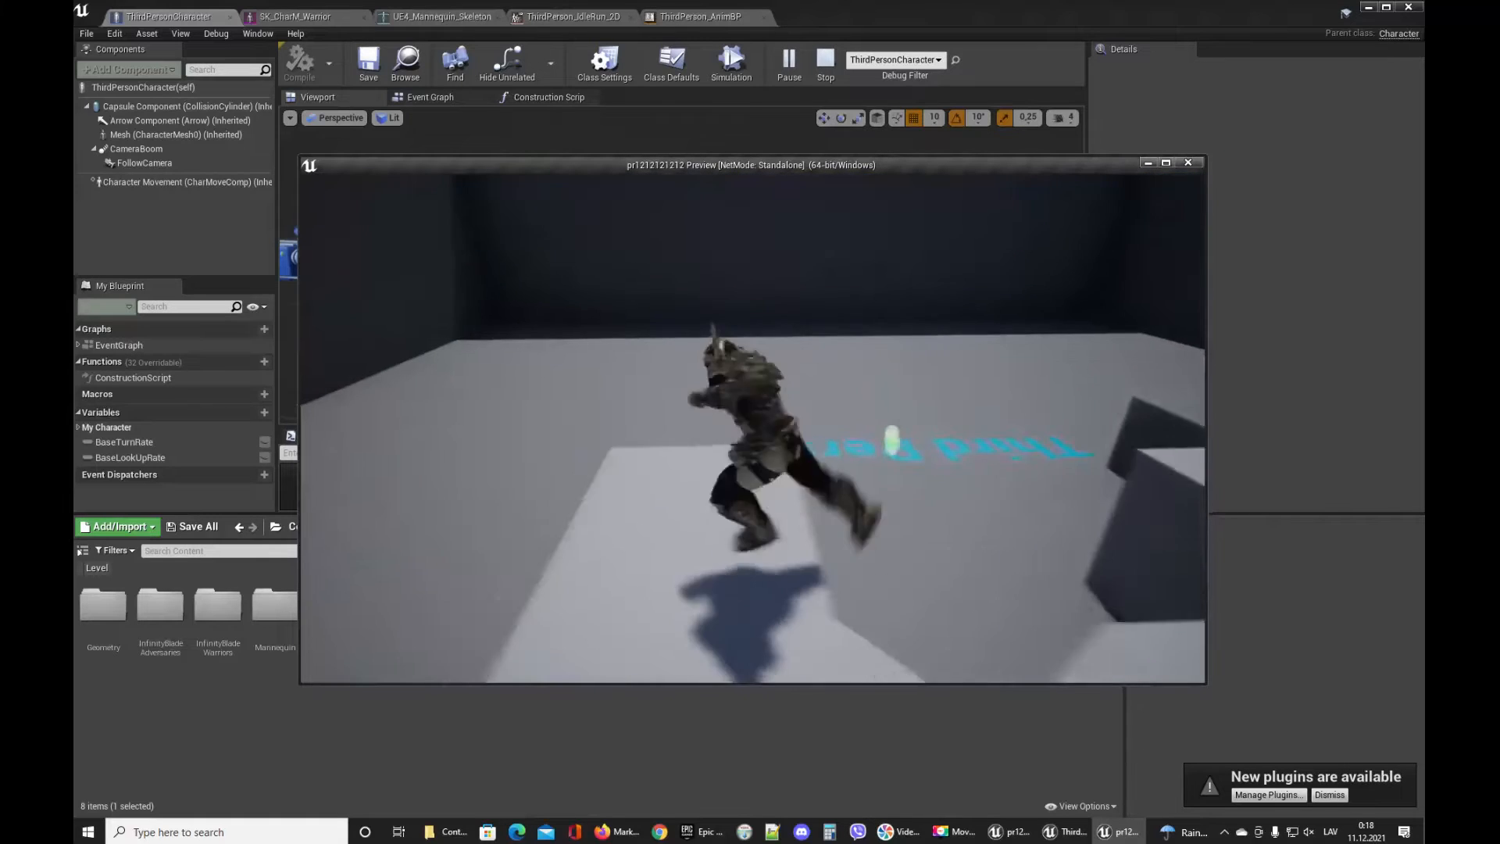
{"action": "key", "text": "w"}
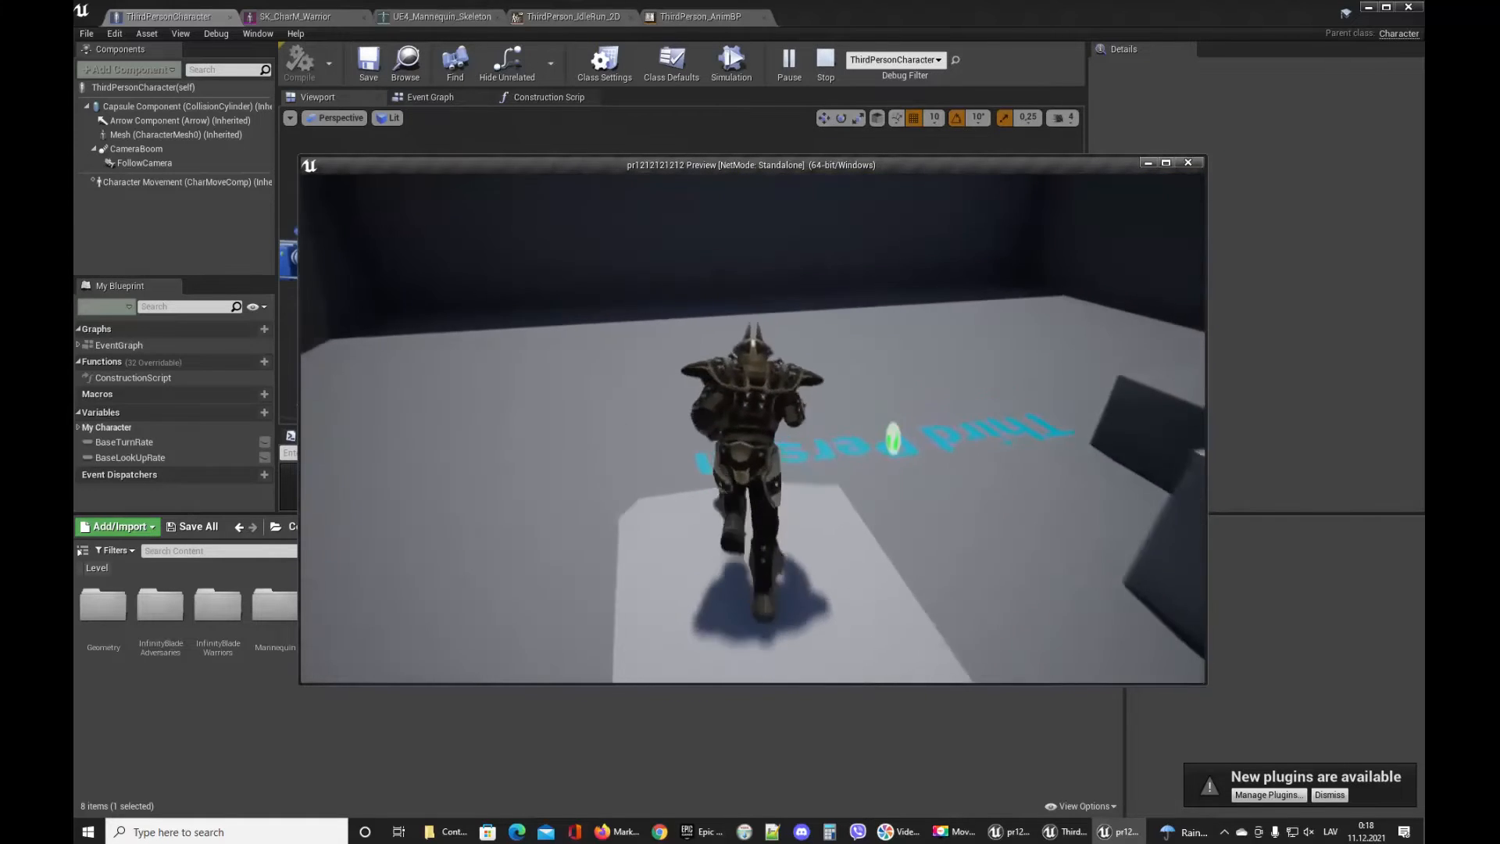
{"action": "key", "text": "w"}
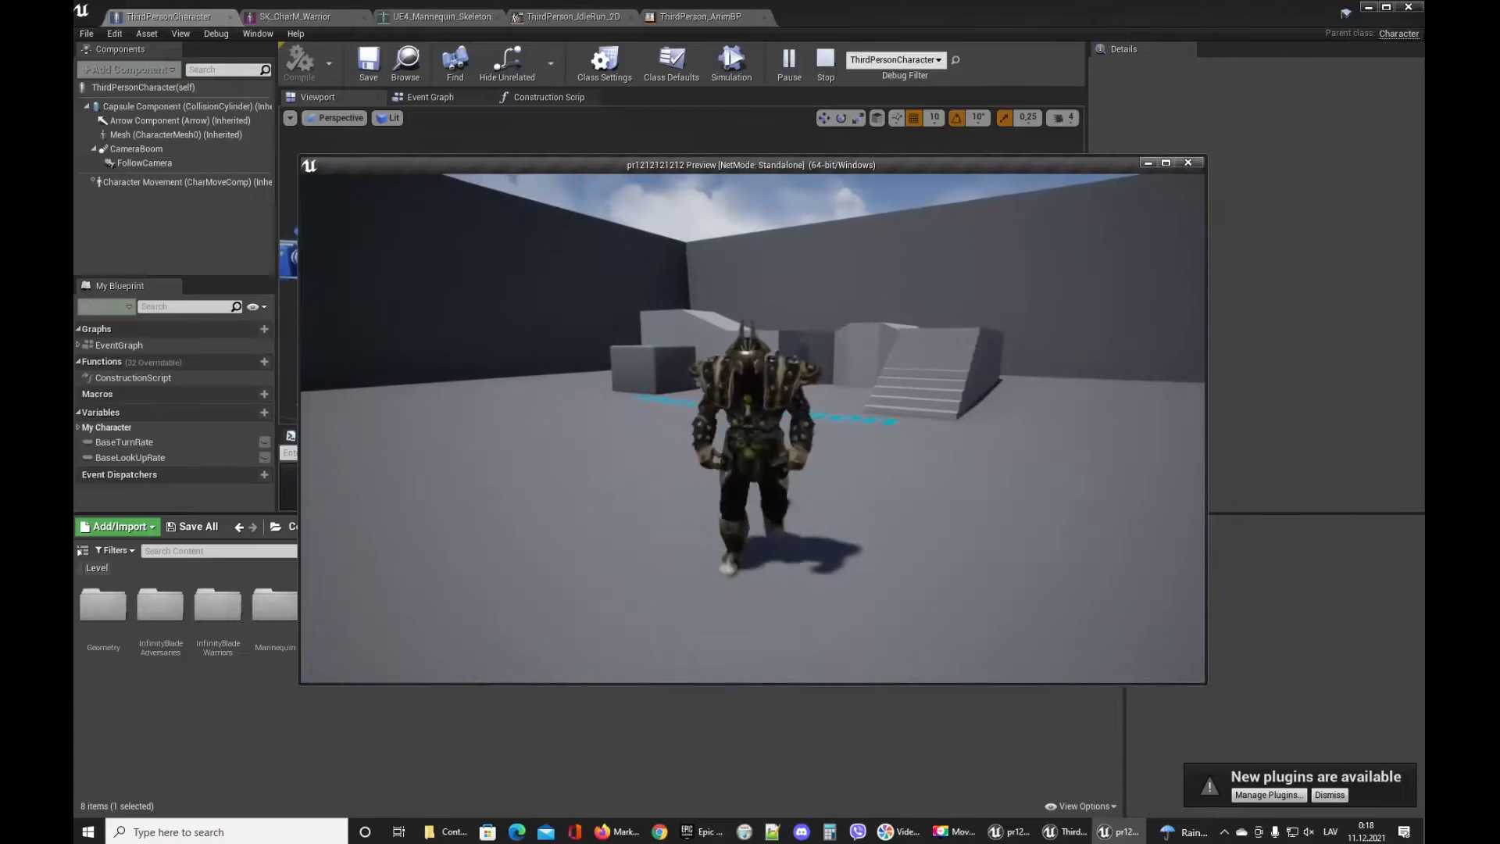
{"action": "key", "text": "Escape"}
Open the InfinityBladeWarriors CompleteCharacters folder and open several warrior meshes to preview them.
{"action": "left_click", "coordinate": [269, 618]}
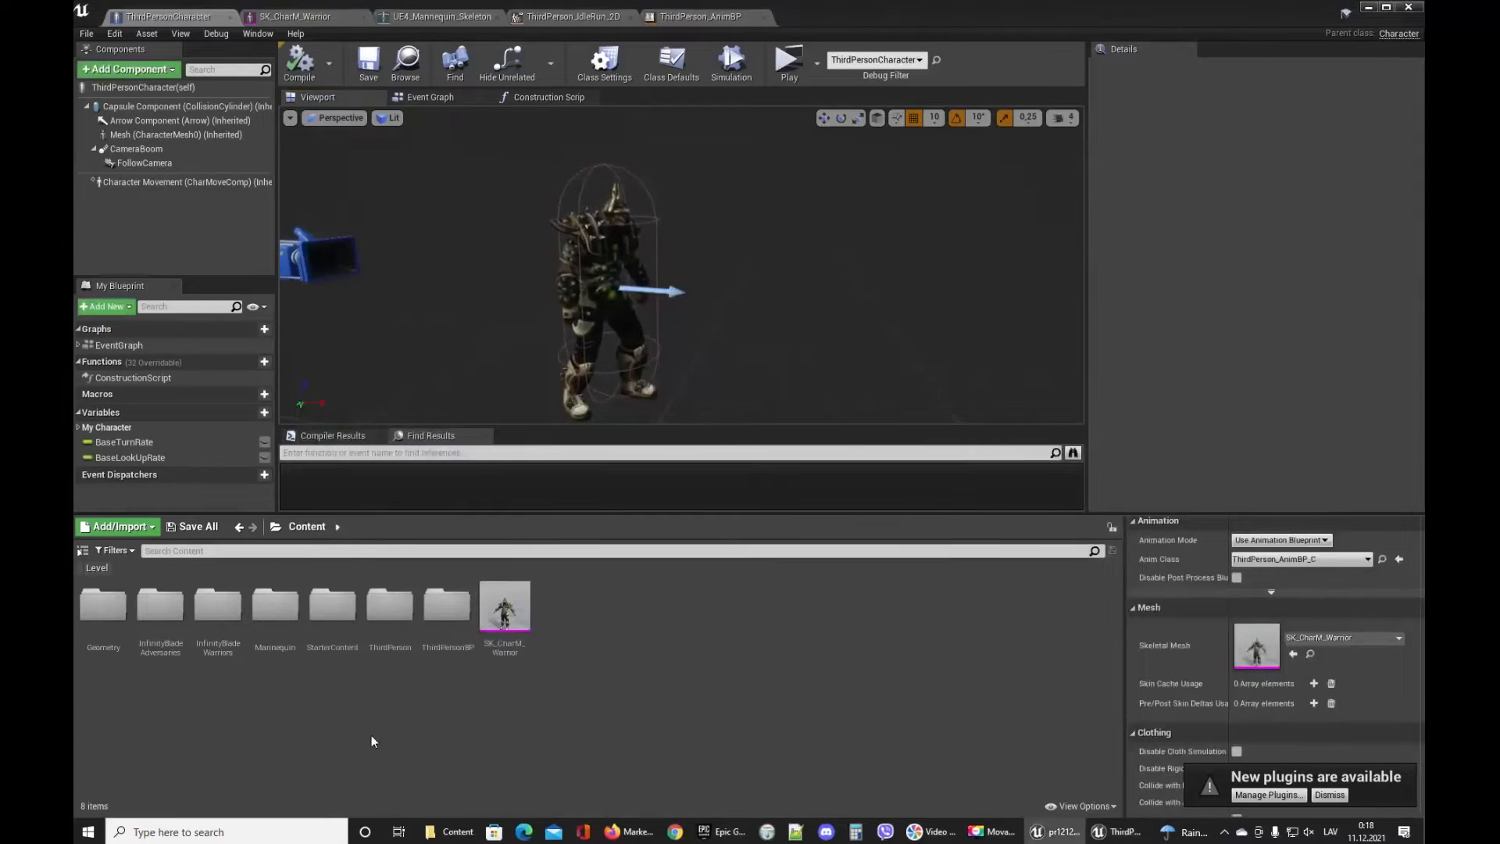
{"action": "double_click", "coordinate": [218, 614]}
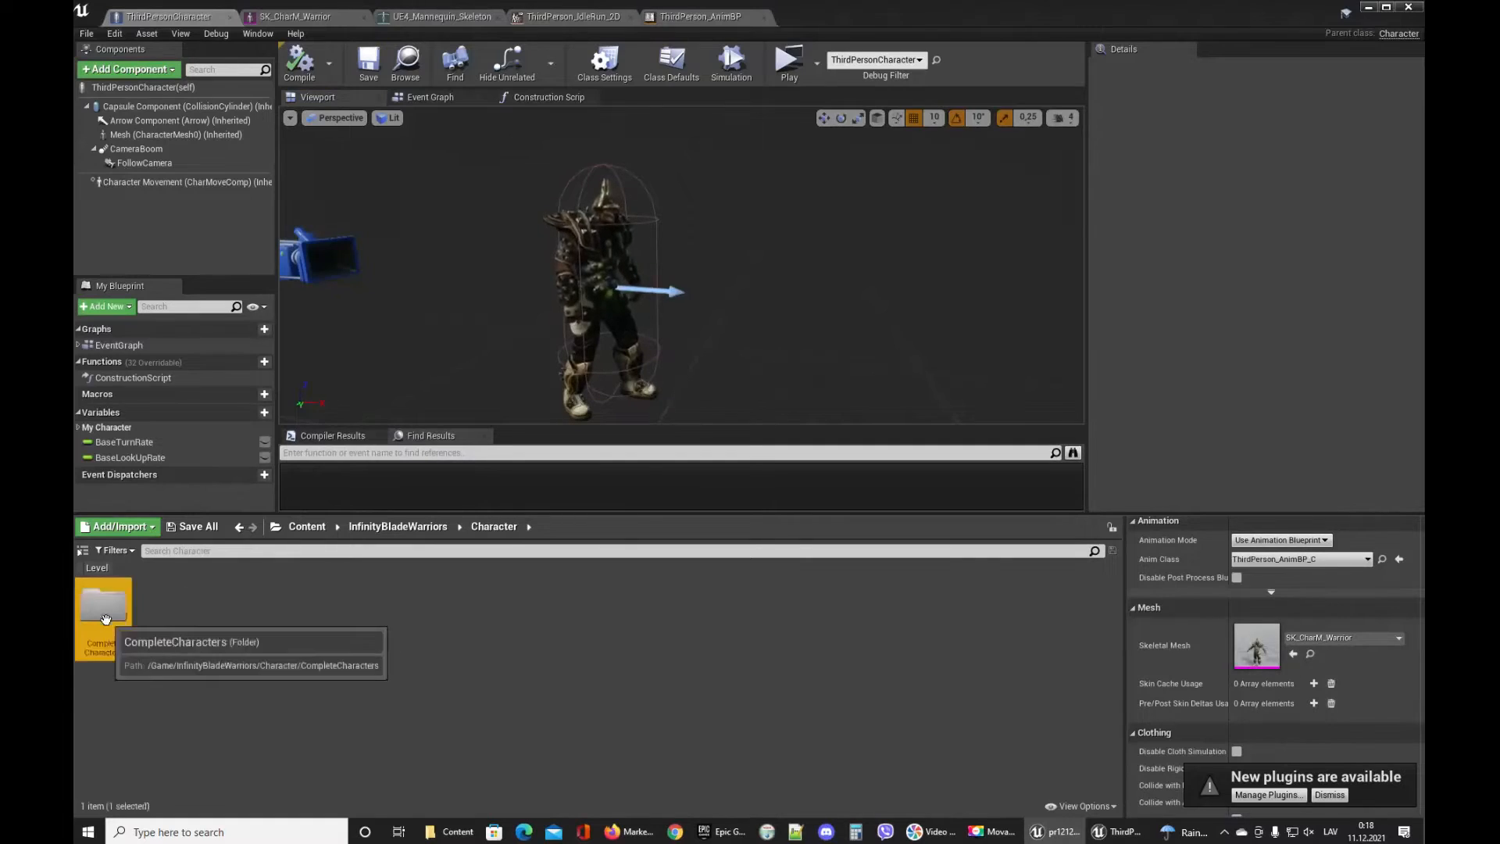
{"action": "double_click", "coordinate": [102, 605]}
{"action": "double_click", "coordinate": [805, 621]}
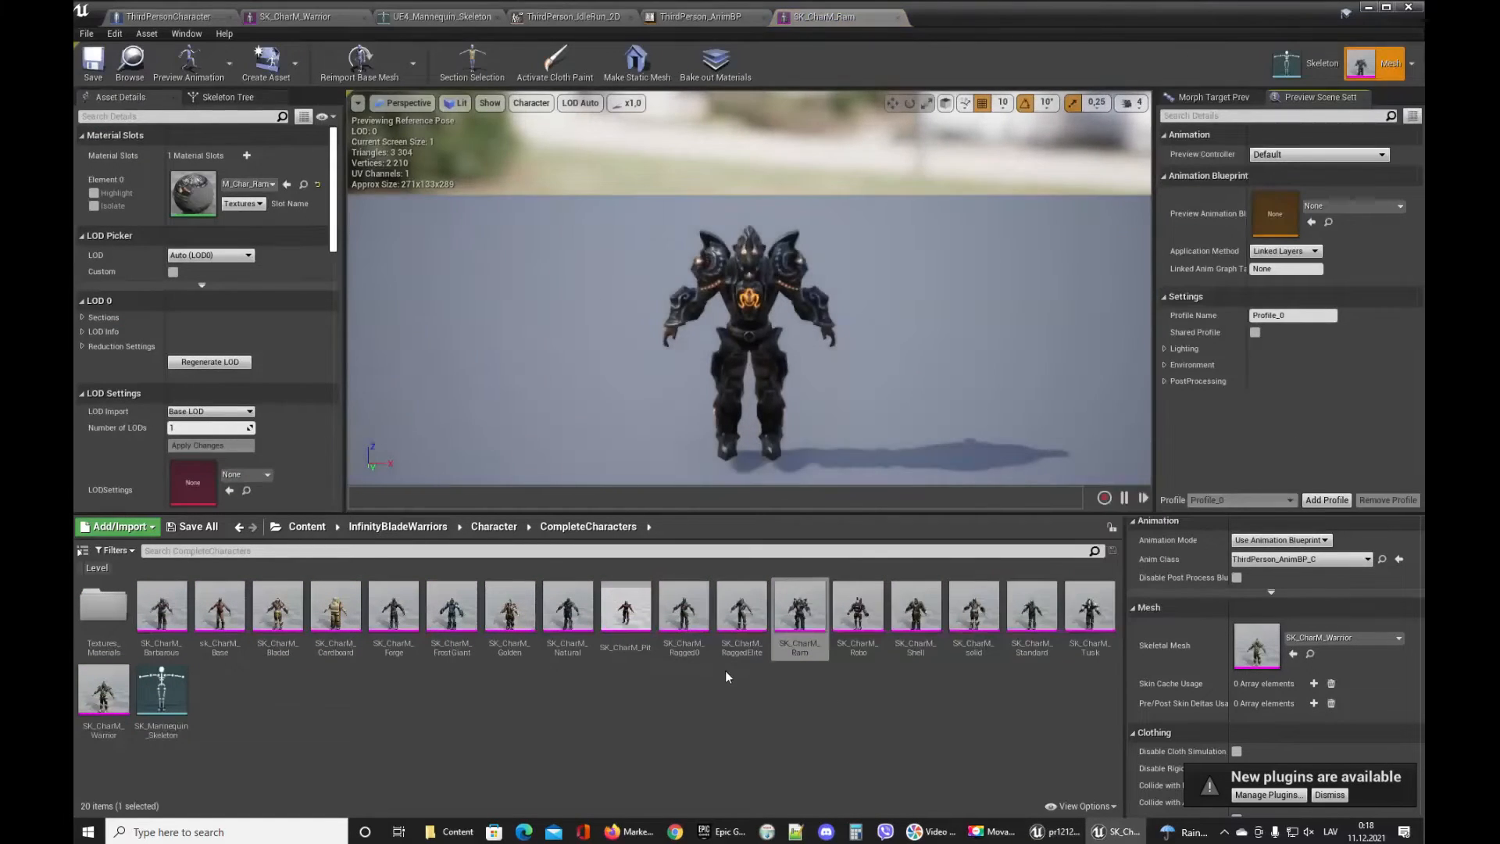
{"action": "double_click", "coordinate": [452, 617]}
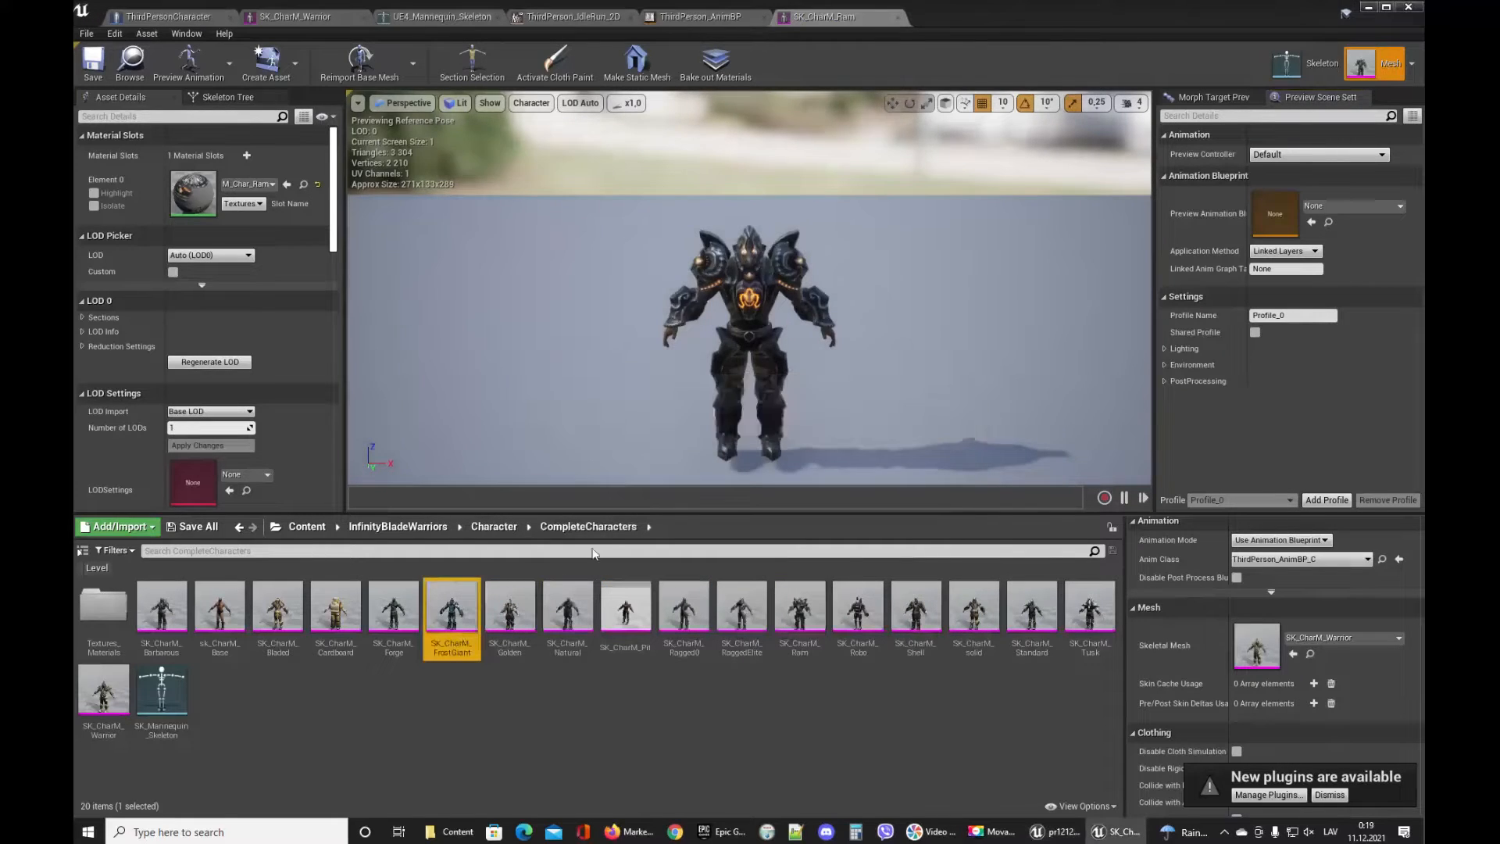
{"action": "double_click", "coordinate": [393, 614]}
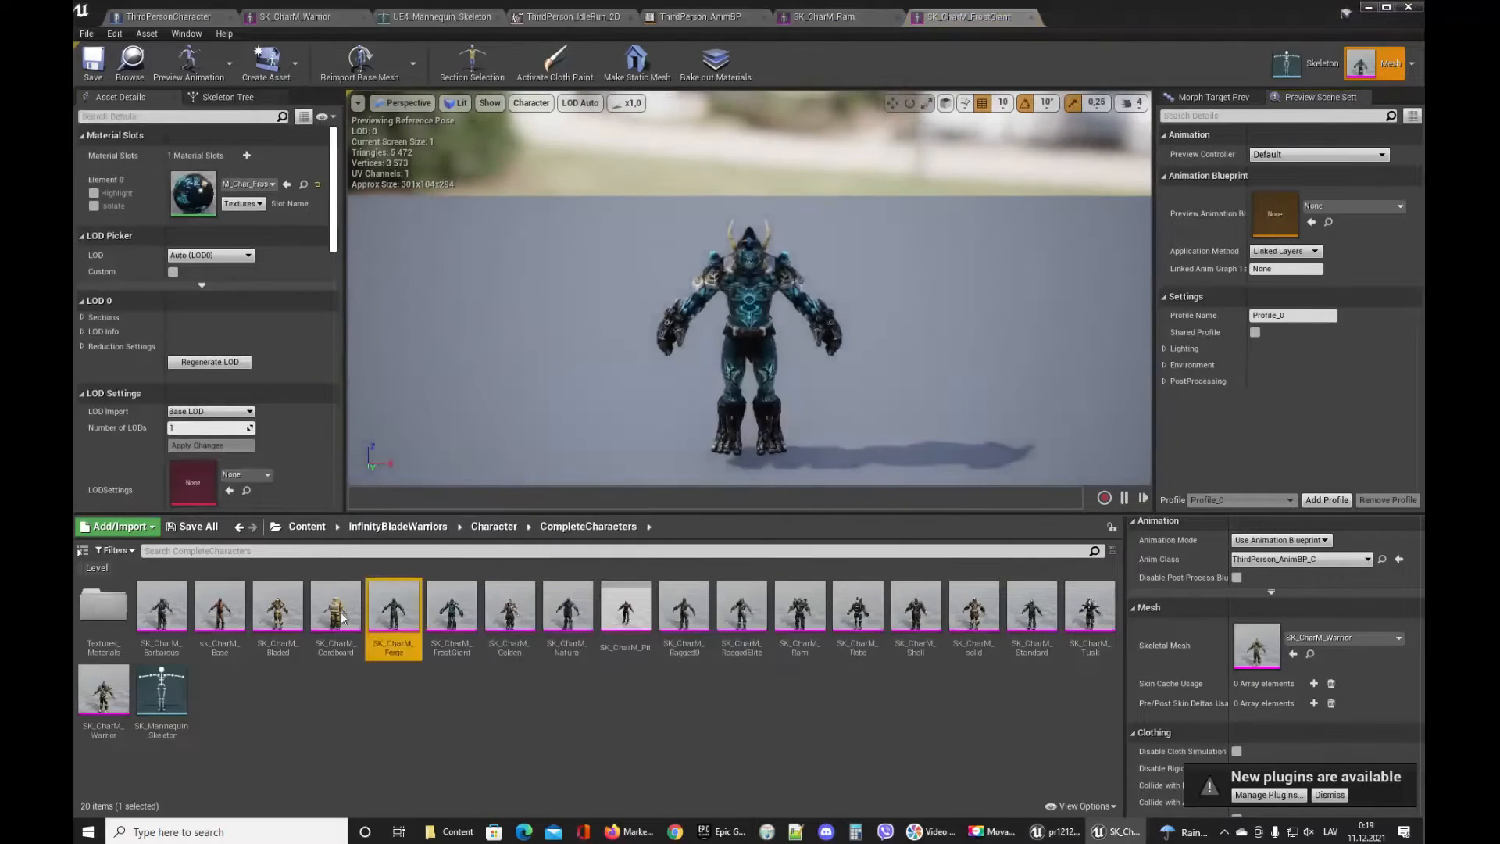
{"action": "double_click", "coordinate": [854, 607]}
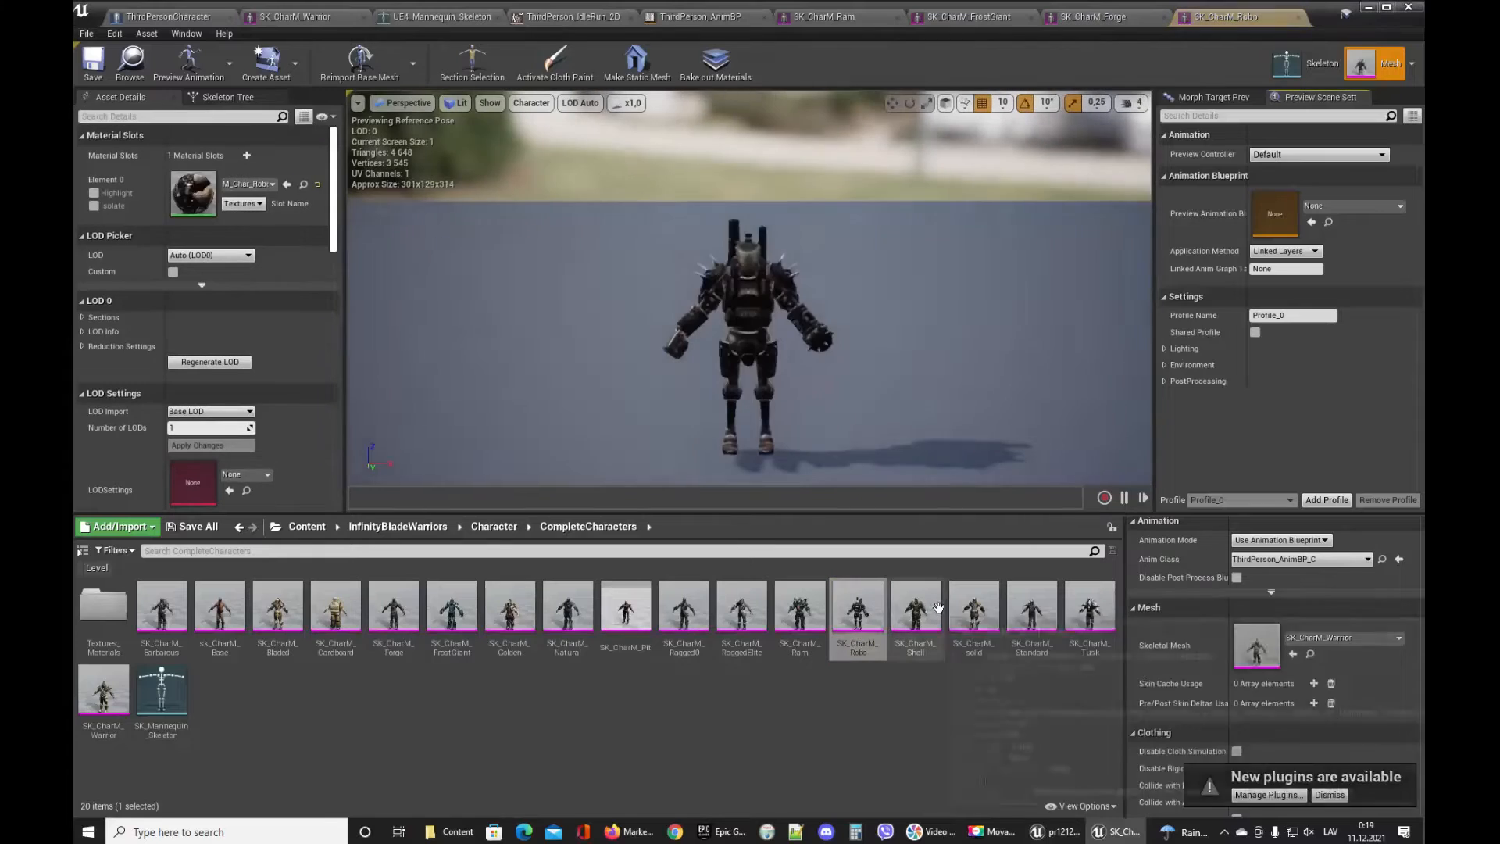
{"action": "double_click", "coordinate": [973, 609]}
{"action": "double_click", "coordinate": [1032, 610]}
{"action": "left_click", "coordinate": [1105, 621]}
{"action": "double_click", "coordinate": [1090, 611]}
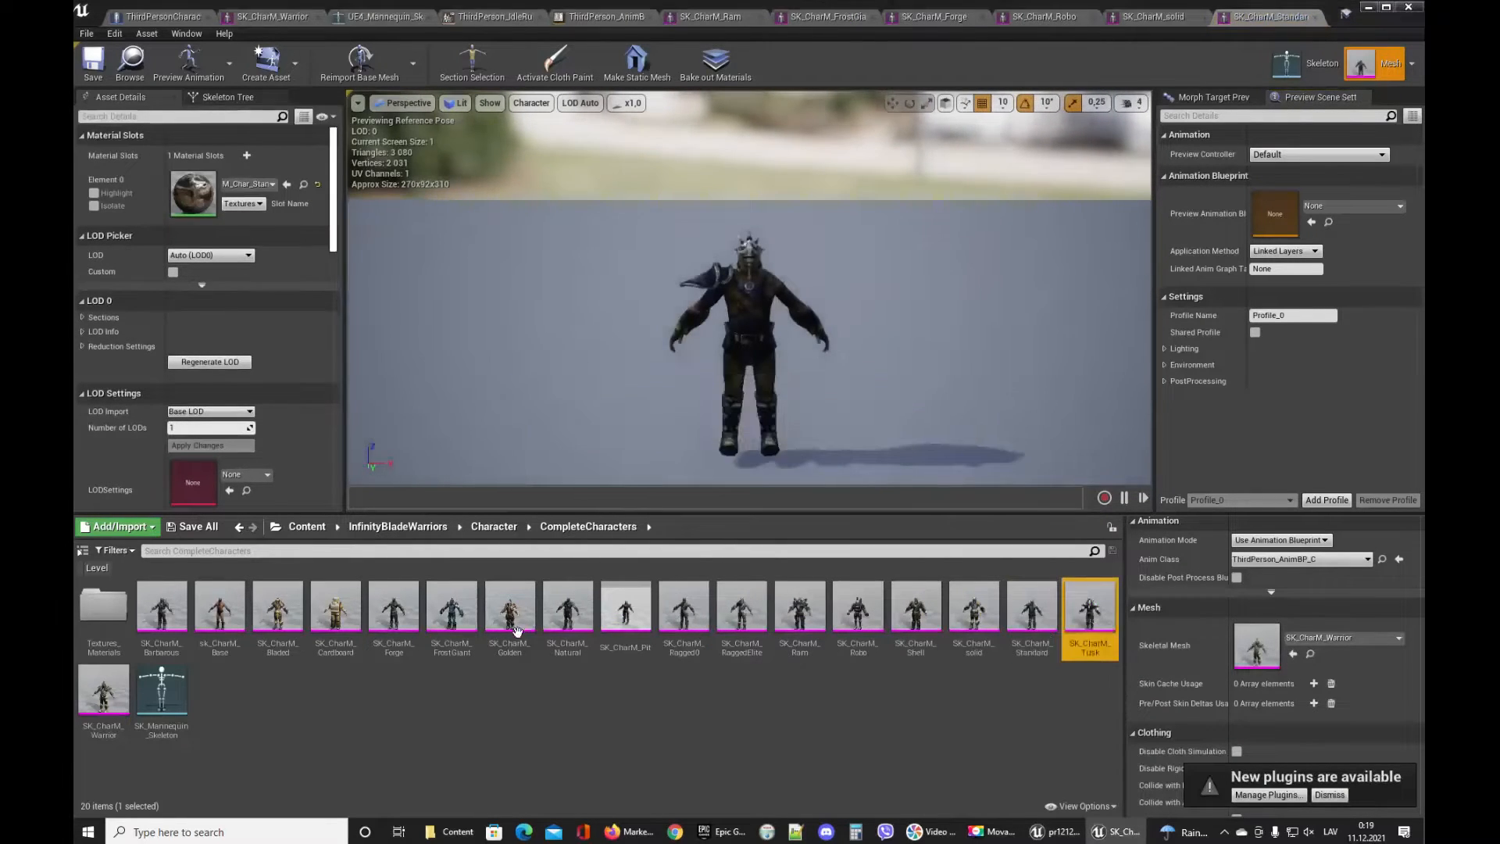
Preview more warrior meshes, including Barbarous, Base, Natural and Ram, inspecting them in the viewport.
{"action": "key", "text": "w"}
{"action": "right_click_drag", "start_coordinate": [797, 360], "coordinate": [834, 369]}
{"action": "key", "text": "s"}
{"action": "key", "text": "w"}
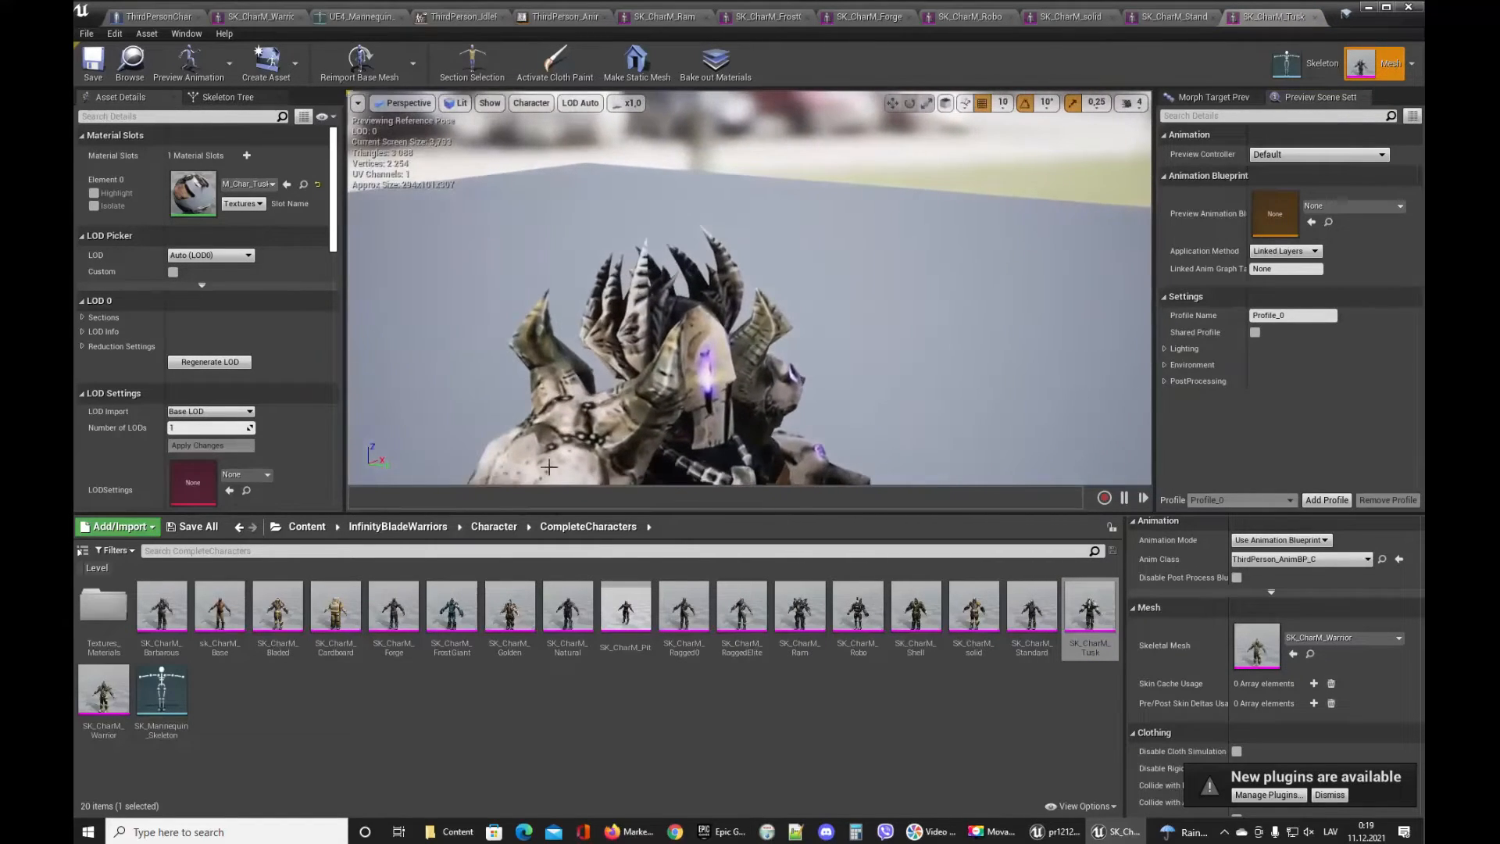
{"action": "double_click", "coordinate": [143, 615]}
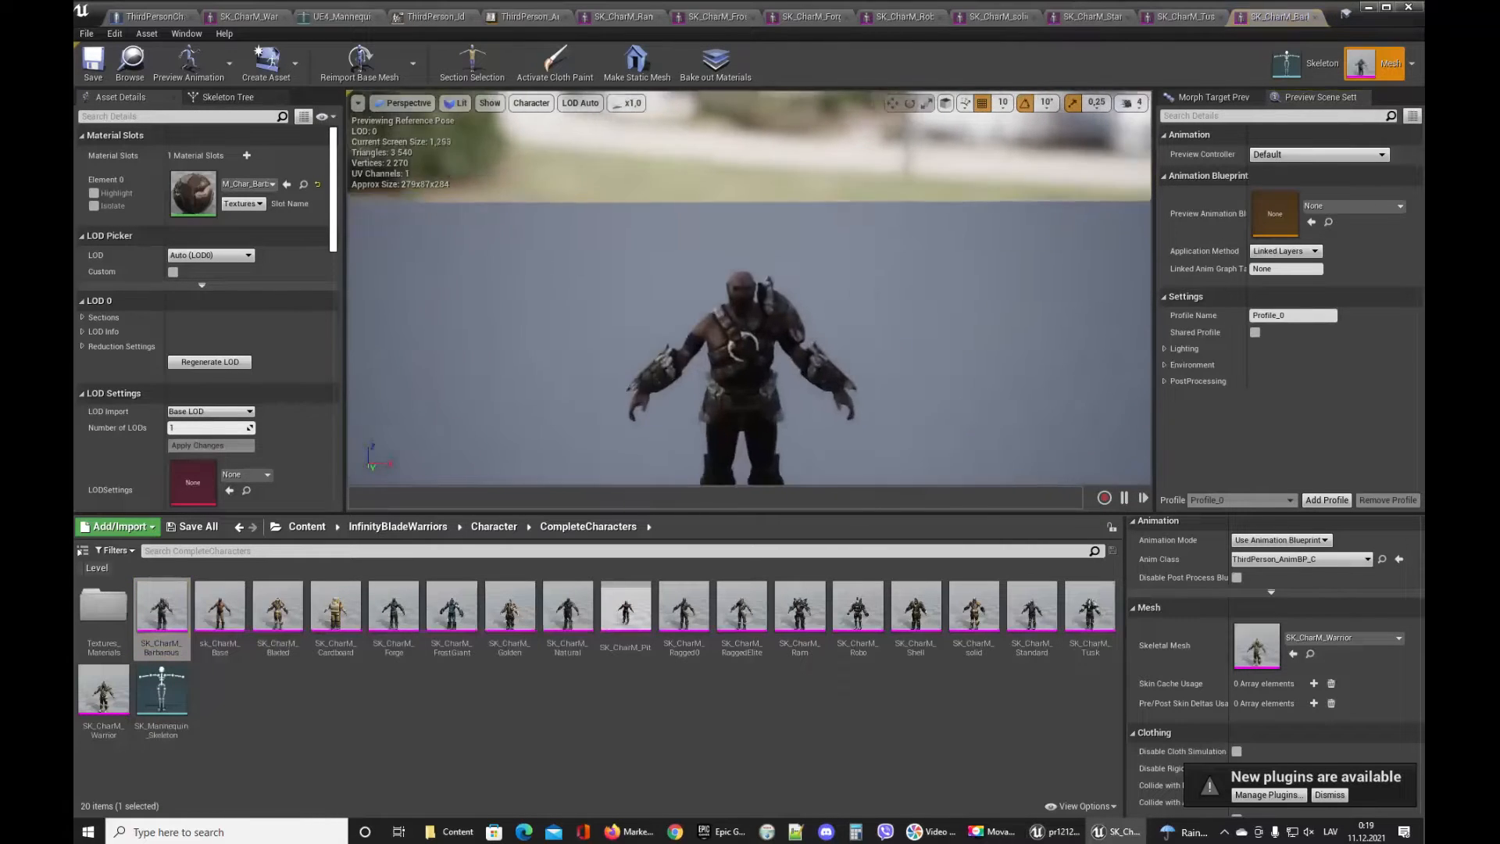
{"action": "double_click", "coordinate": [219, 609]}
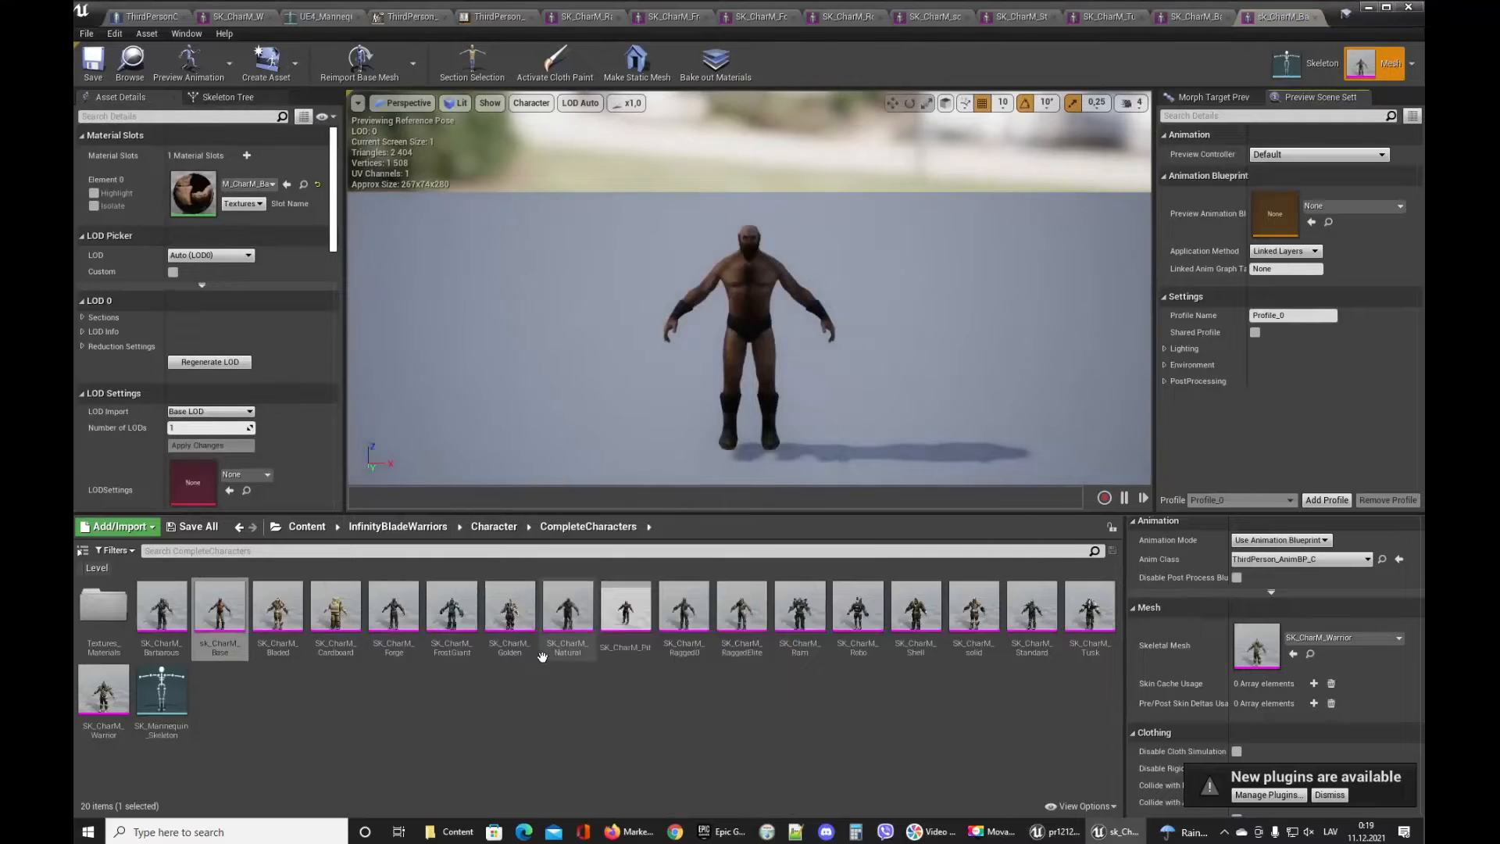
{"action": "double_click", "coordinate": [567, 617]}
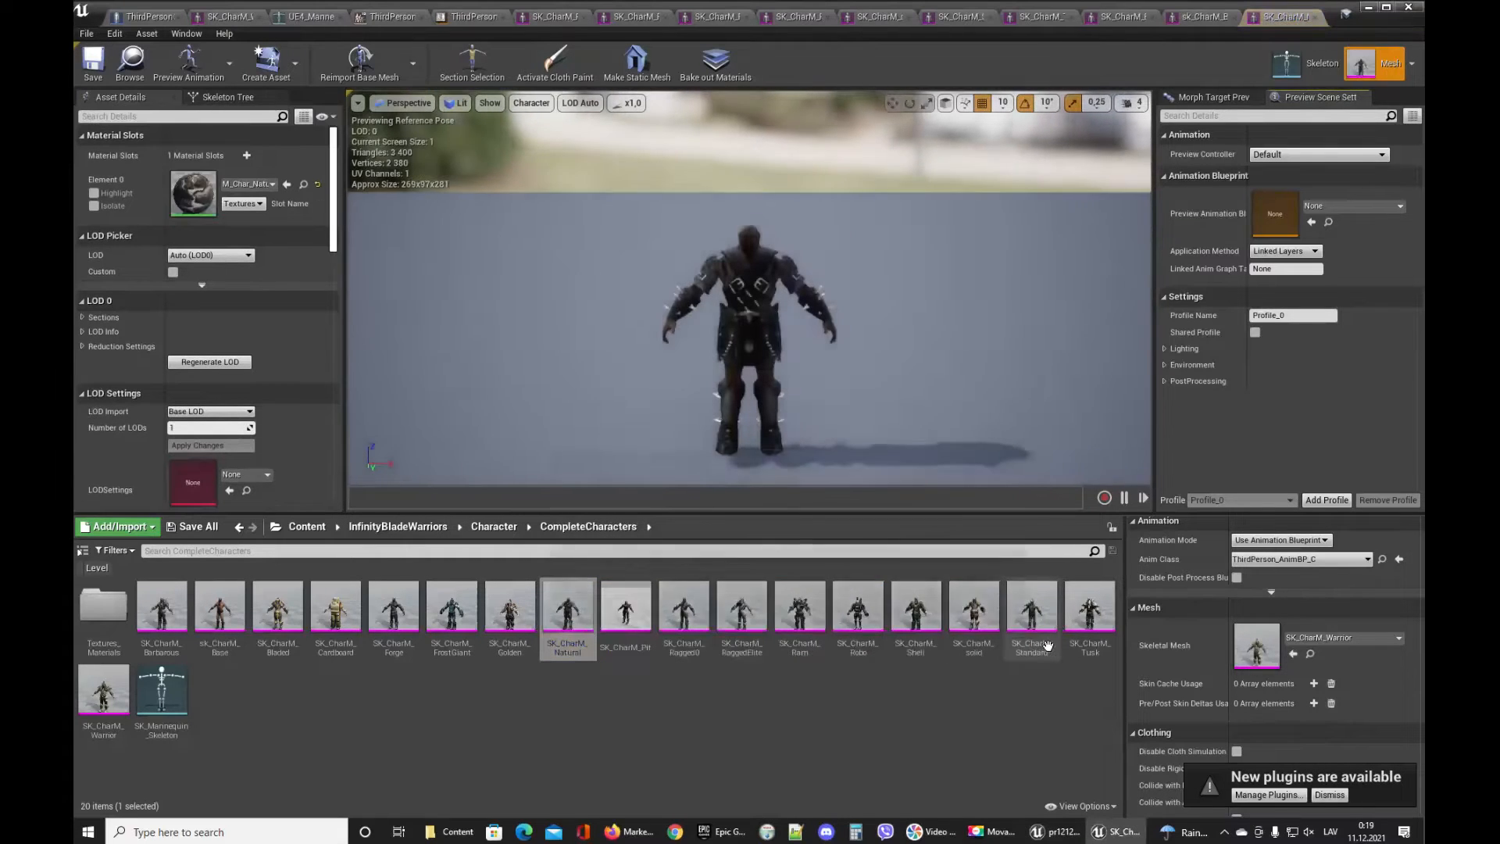
{"action": "double_click", "coordinate": [799, 610]}
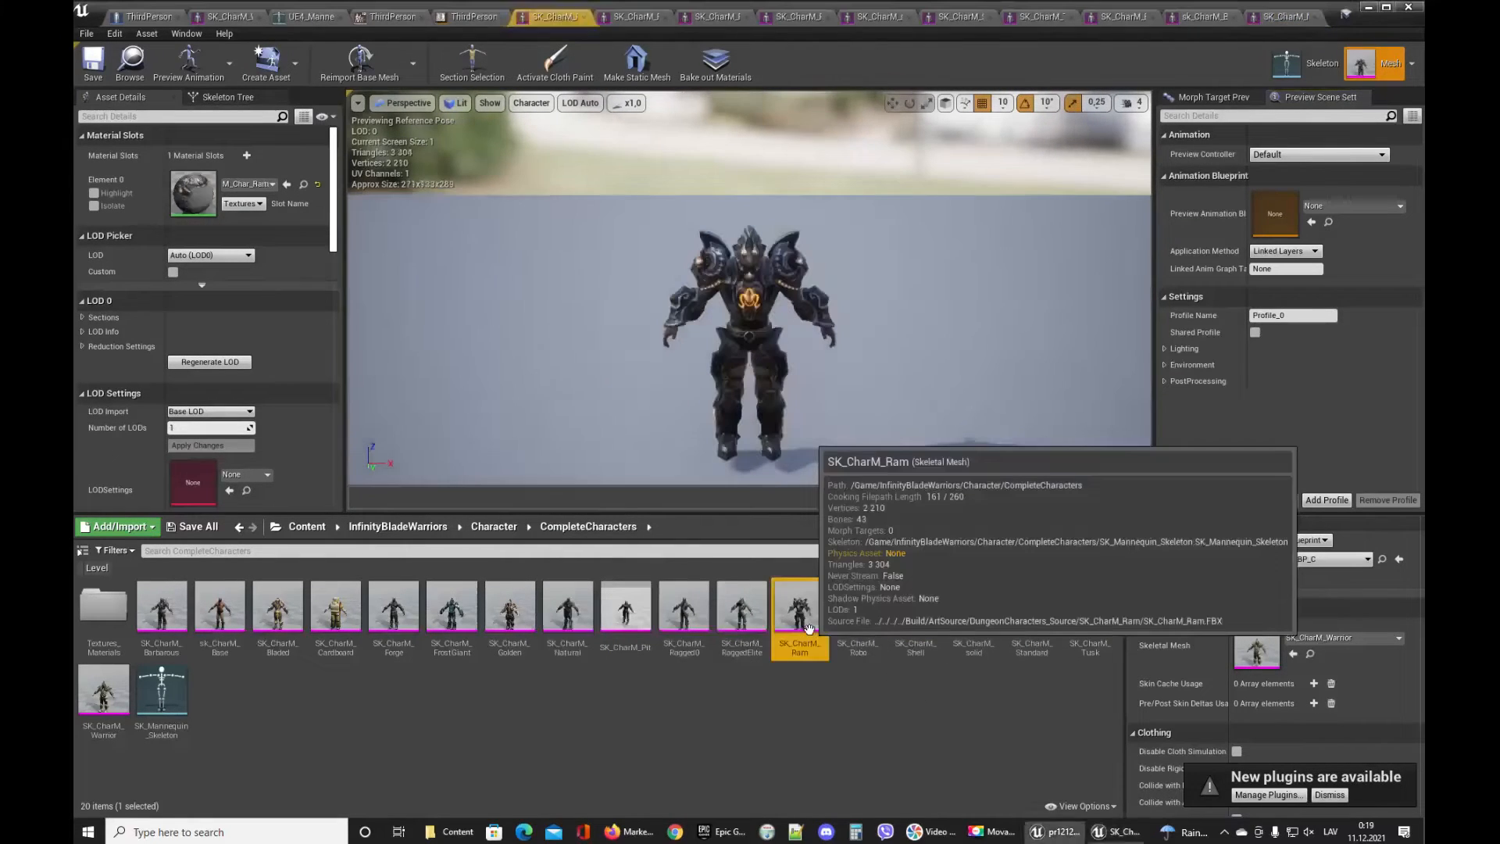
{"action": "left_click_drag", "start_coordinate": [770, 367], "coordinate": [714, 242]}
{"action": "mouse_move", "coordinate": [714, 242]}
{"action": "right_mouse_down"}
{"action": "mouse_move", "coordinate": [707, 313]}
{"action": "mouse_move", "coordinate": [742, 222]}
{"action": "mouse_move", "coordinate": [688, 238]}
{"action": "mouse_move", "coordinate": [710, 250]}
{"action": "right_mouse_up"}
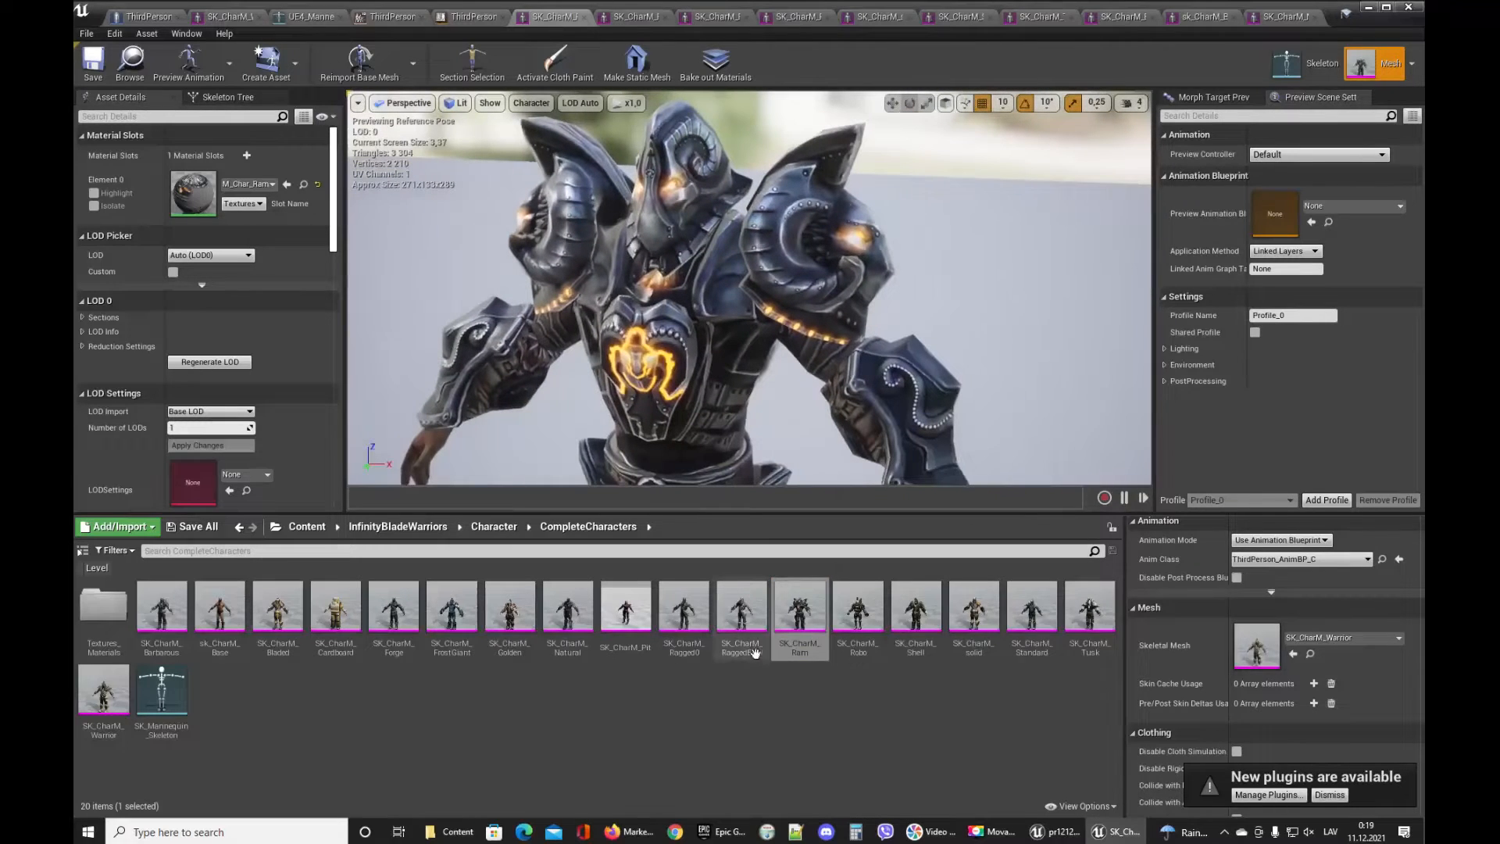
Copy the SK_CharM_Ram mesh and paste it into the Content root folder.
{"action": "left_click", "coordinate": [799, 613]}
{"action": "left_click", "coordinate": [325, 531]}
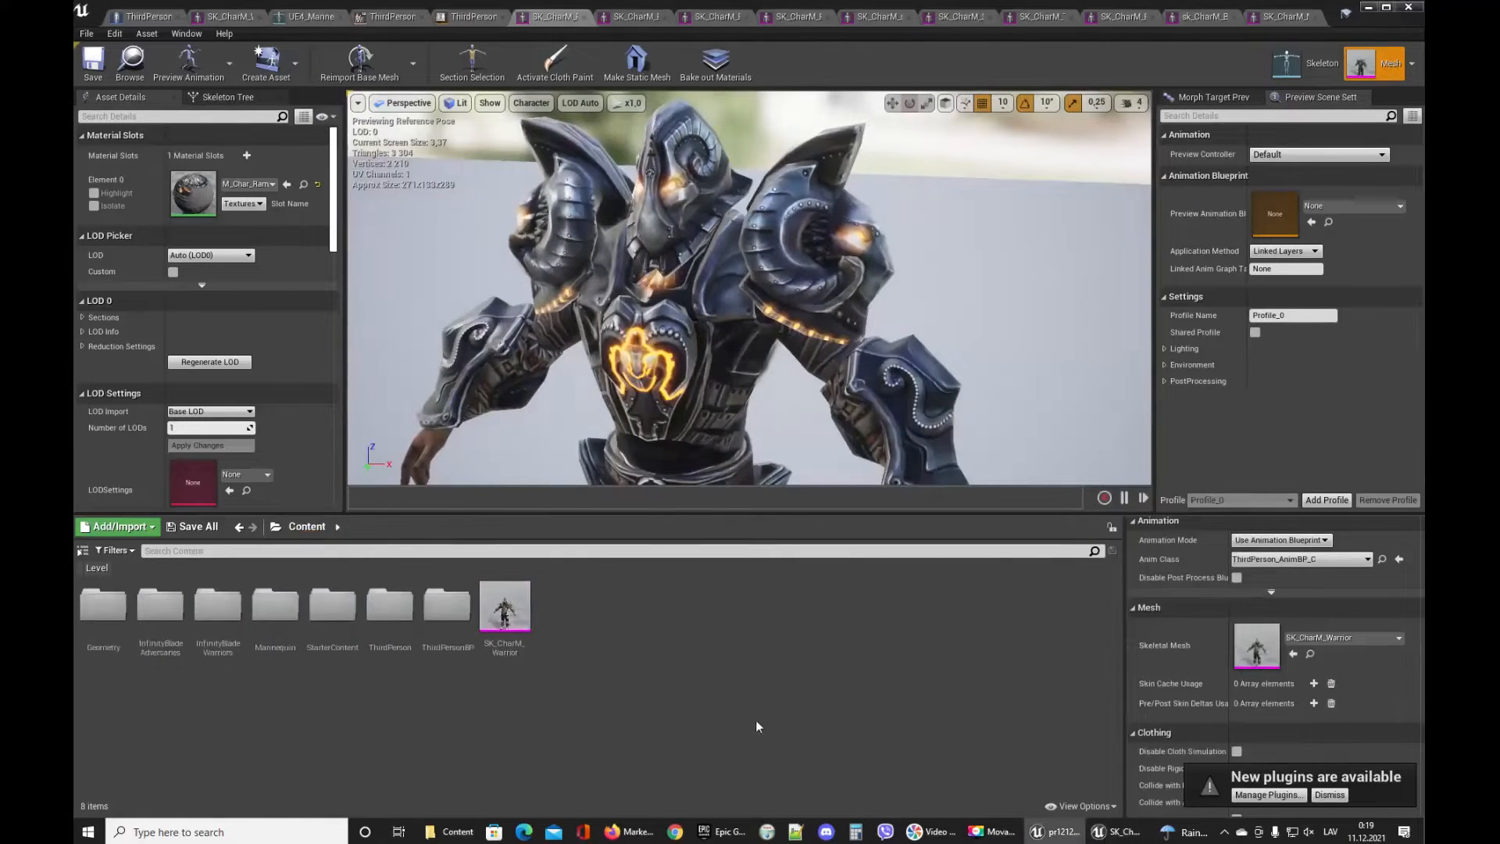
{"action": "key", "text": "ctrl+v"}
Assign UE4_Mannequin_Skeleton as the skeleton of the pasted SK_CharM_Ram mesh.
{"action": "left_click", "coordinate": [574, 617]}
{"action": "right_click", "coordinate": [574, 615]}
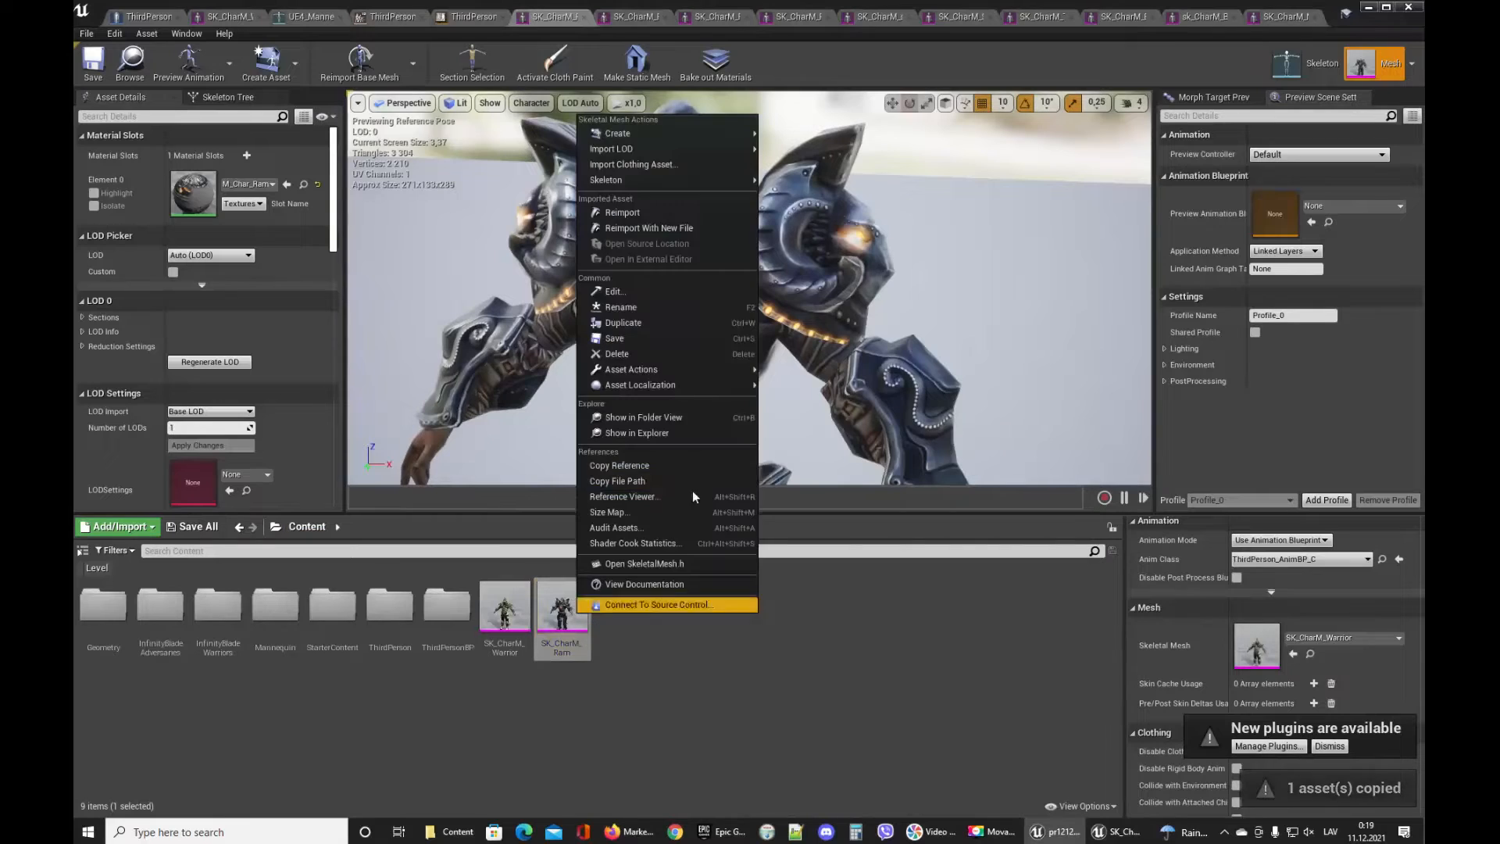
{"action": "mouse_move", "coordinate": [734, 180]}
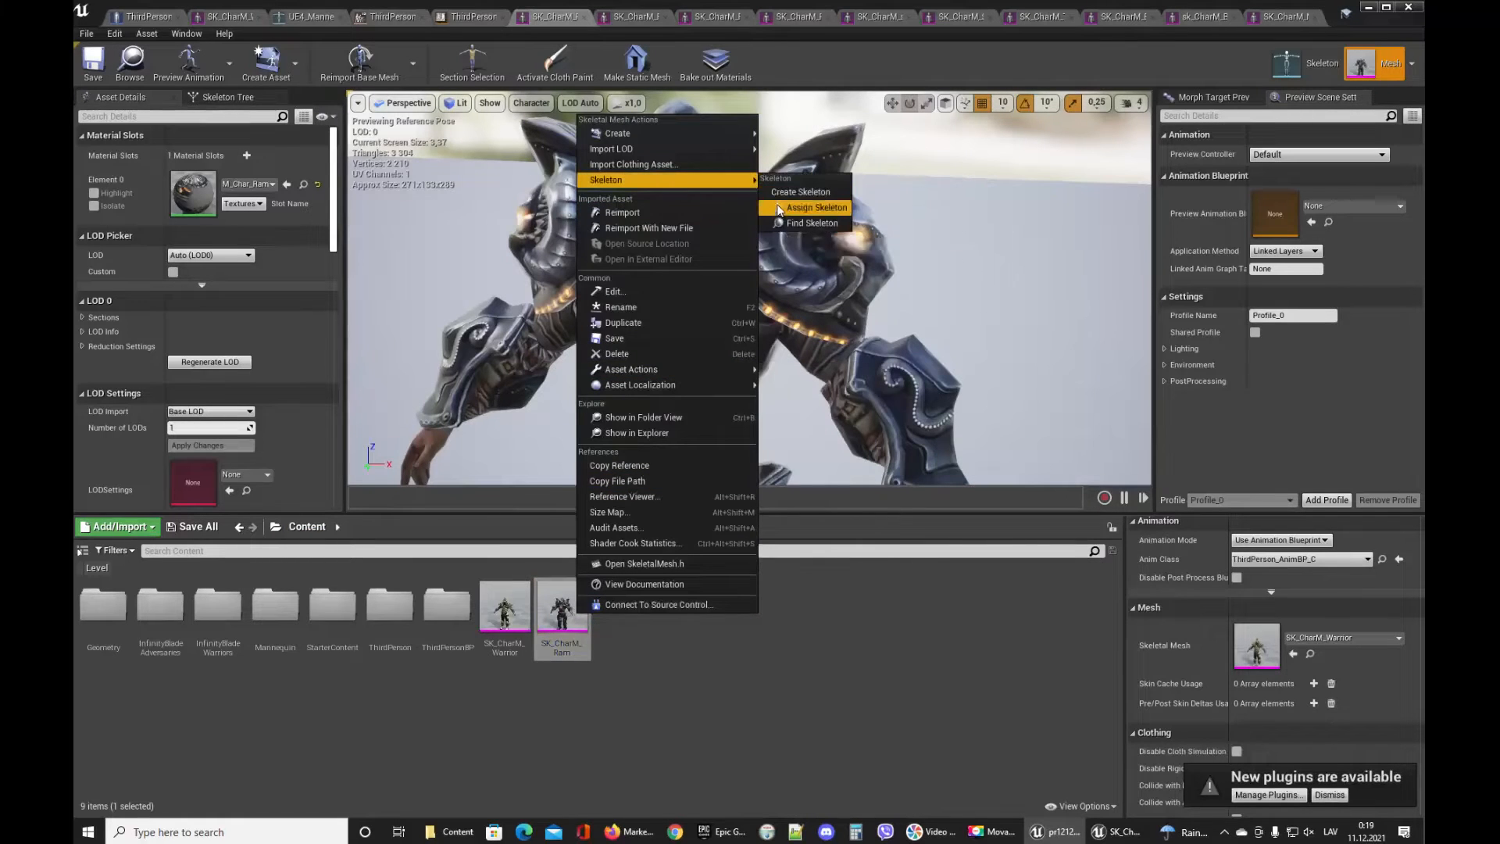
{"action": "left_click", "coordinate": [812, 208]}
{"action": "left_click_drag", "start_coordinate": [883, 316], "coordinate": [894, 391]}
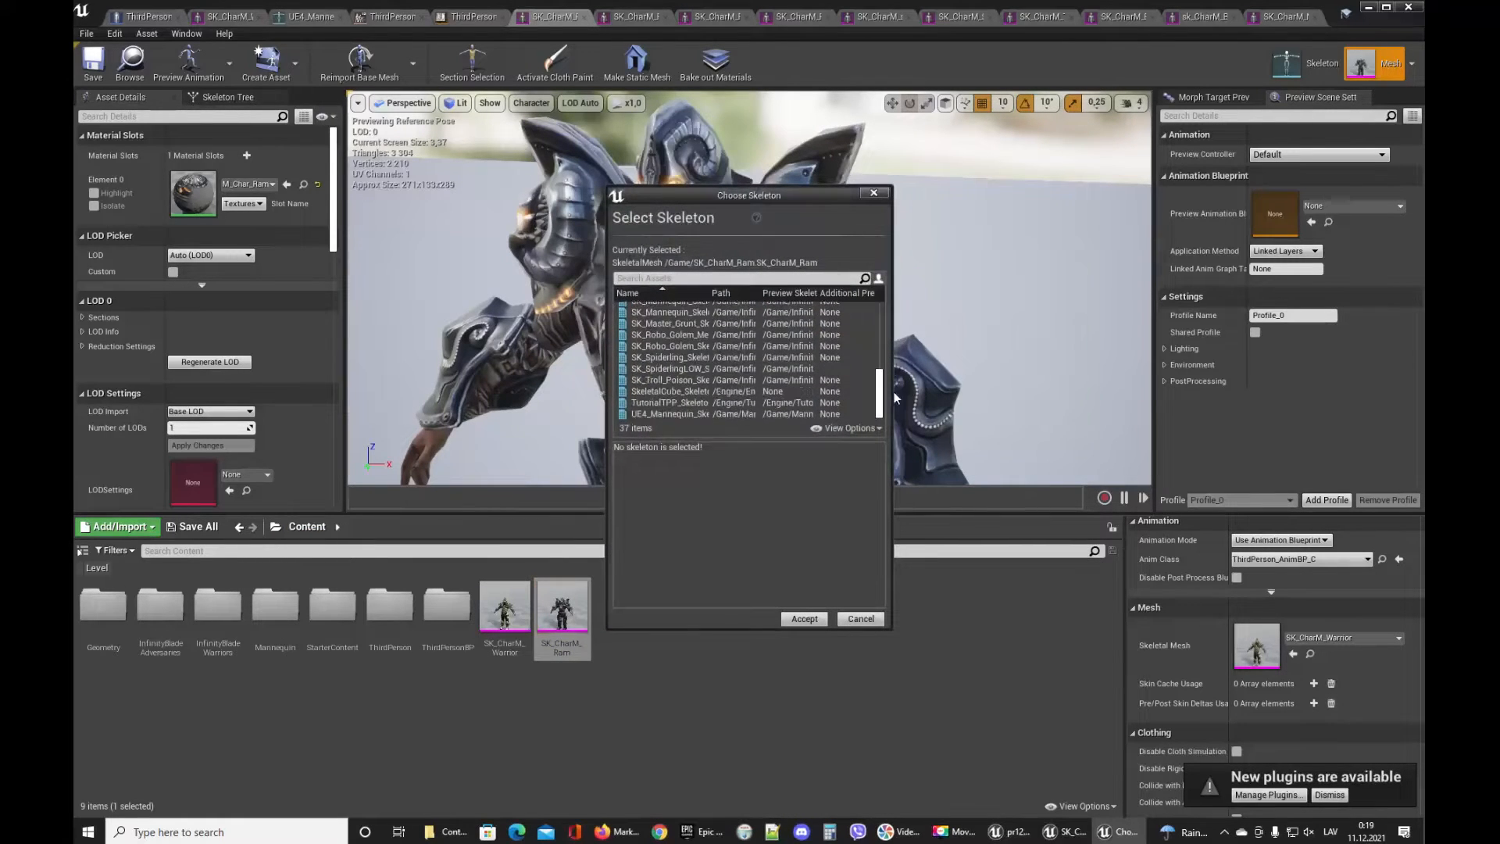
{"action": "left_click_drag", "start_coordinate": [766, 196], "coordinate": [546, 101]}
{"action": "left_click_drag", "start_coordinate": [673, 244], "coordinate": [1122, 242]}
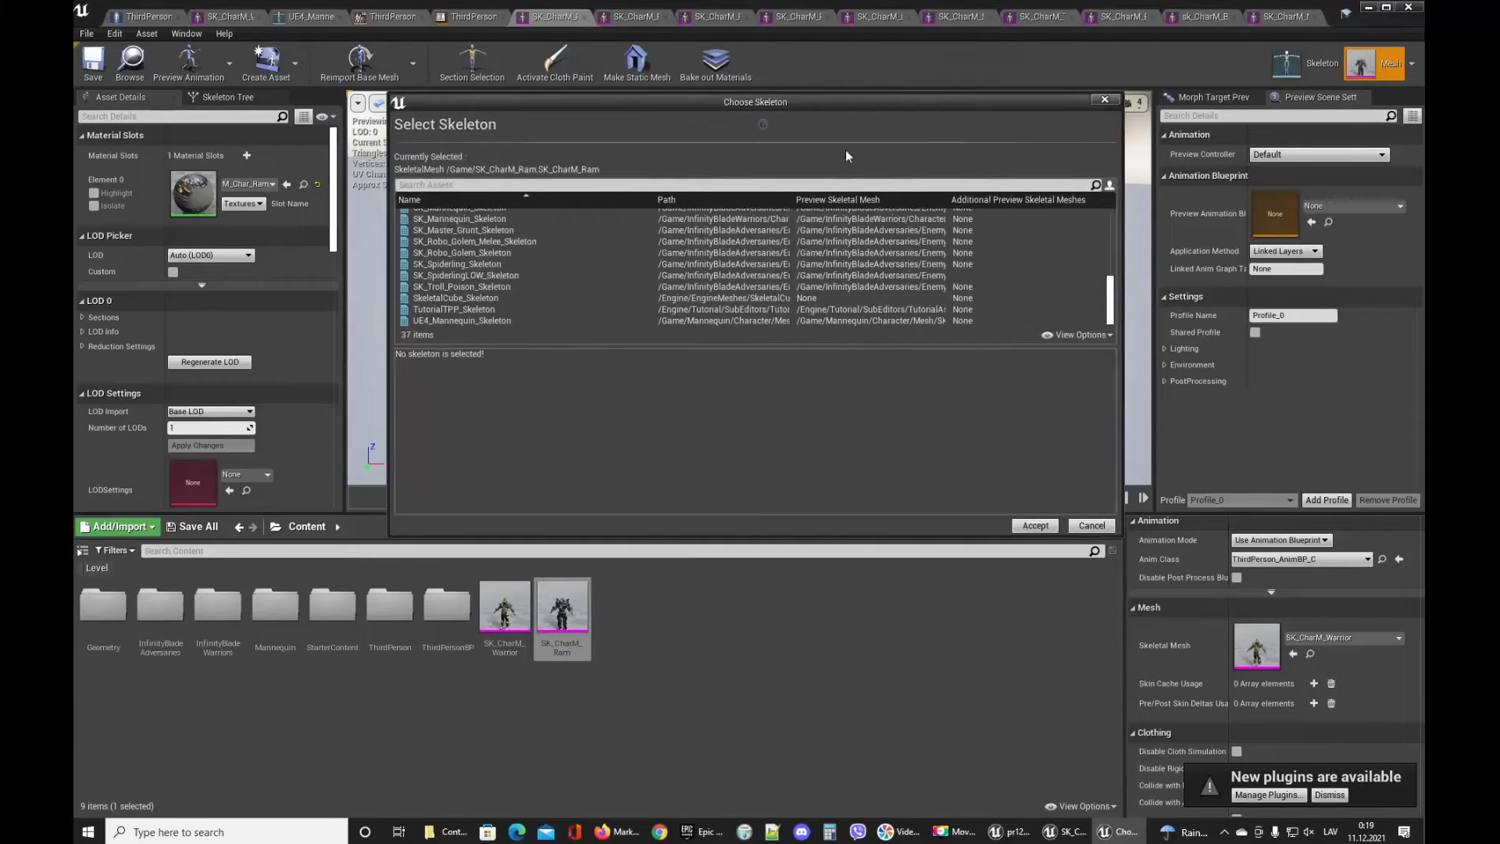
{"action": "left_click_drag", "start_coordinate": [819, 109], "coordinate": [820, 196]}
{"action": "left_click", "coordinate": [738, 294]}
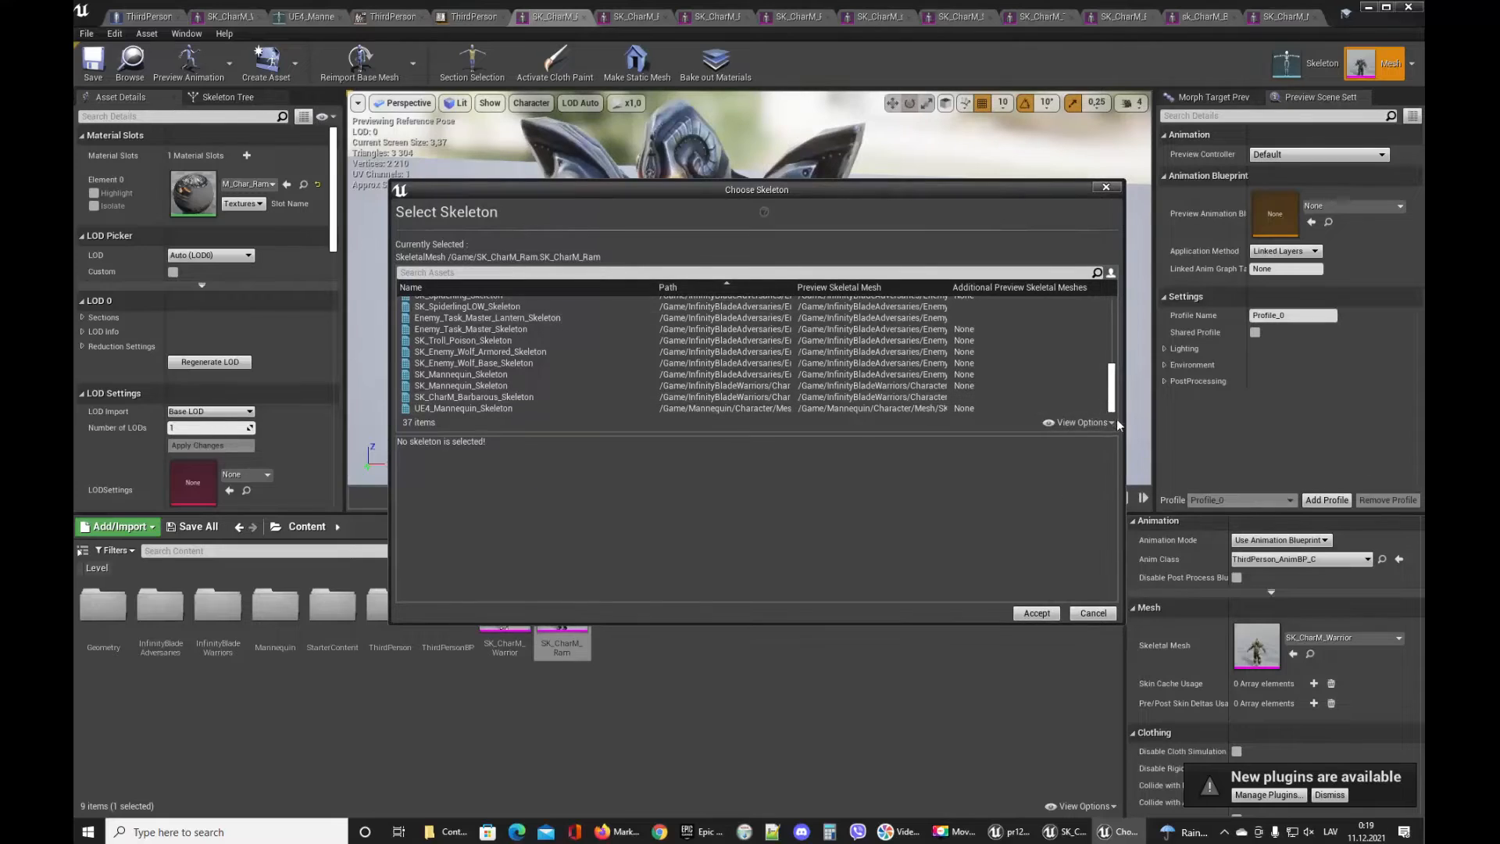
{"action": "left_click", "coordinate": [511, 408]}
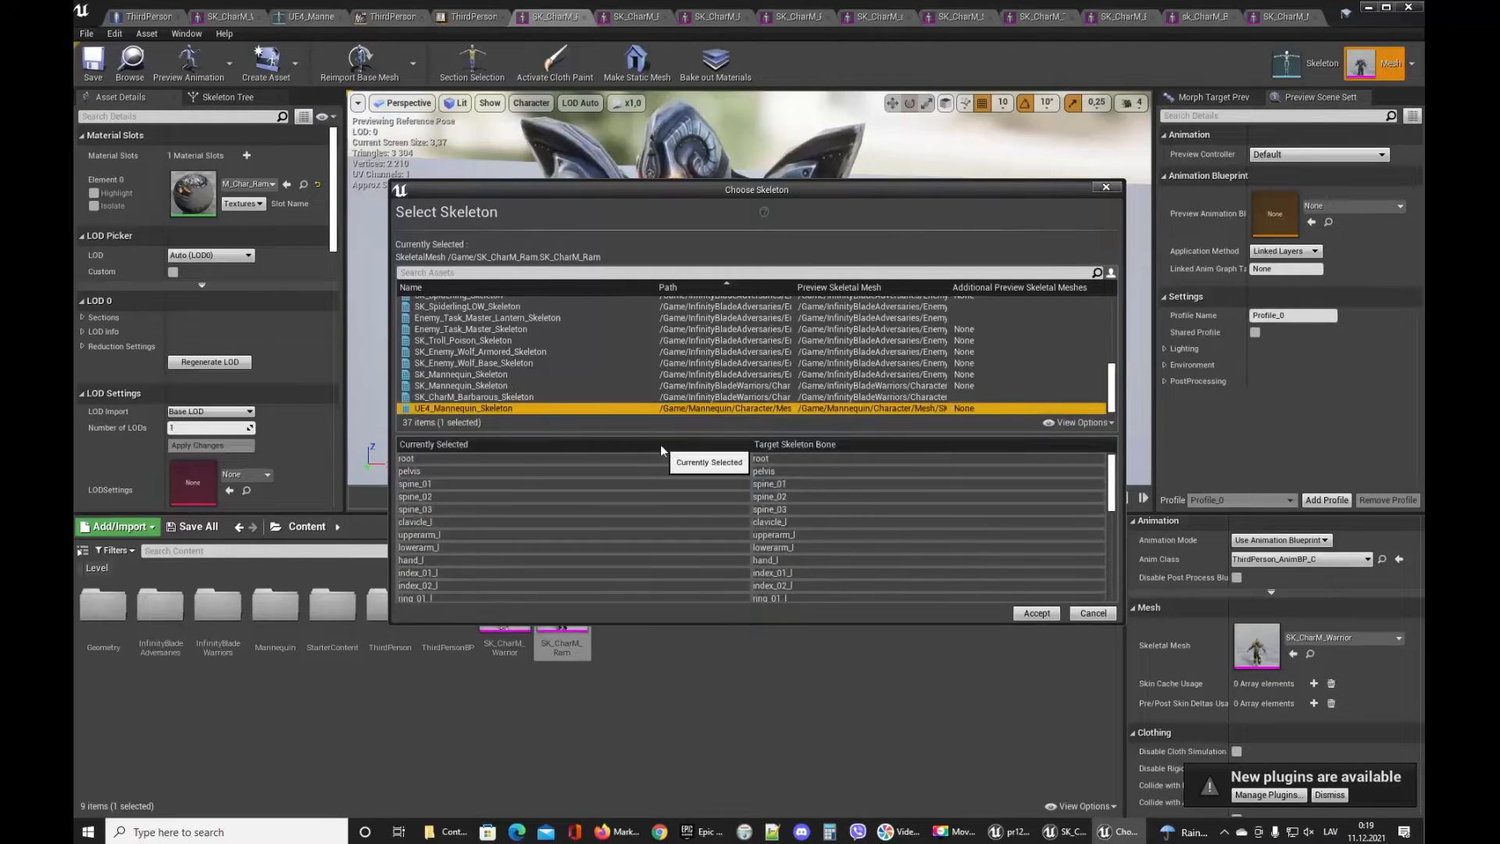
{"action": "left_click", "coordinate": [1037, 612]}
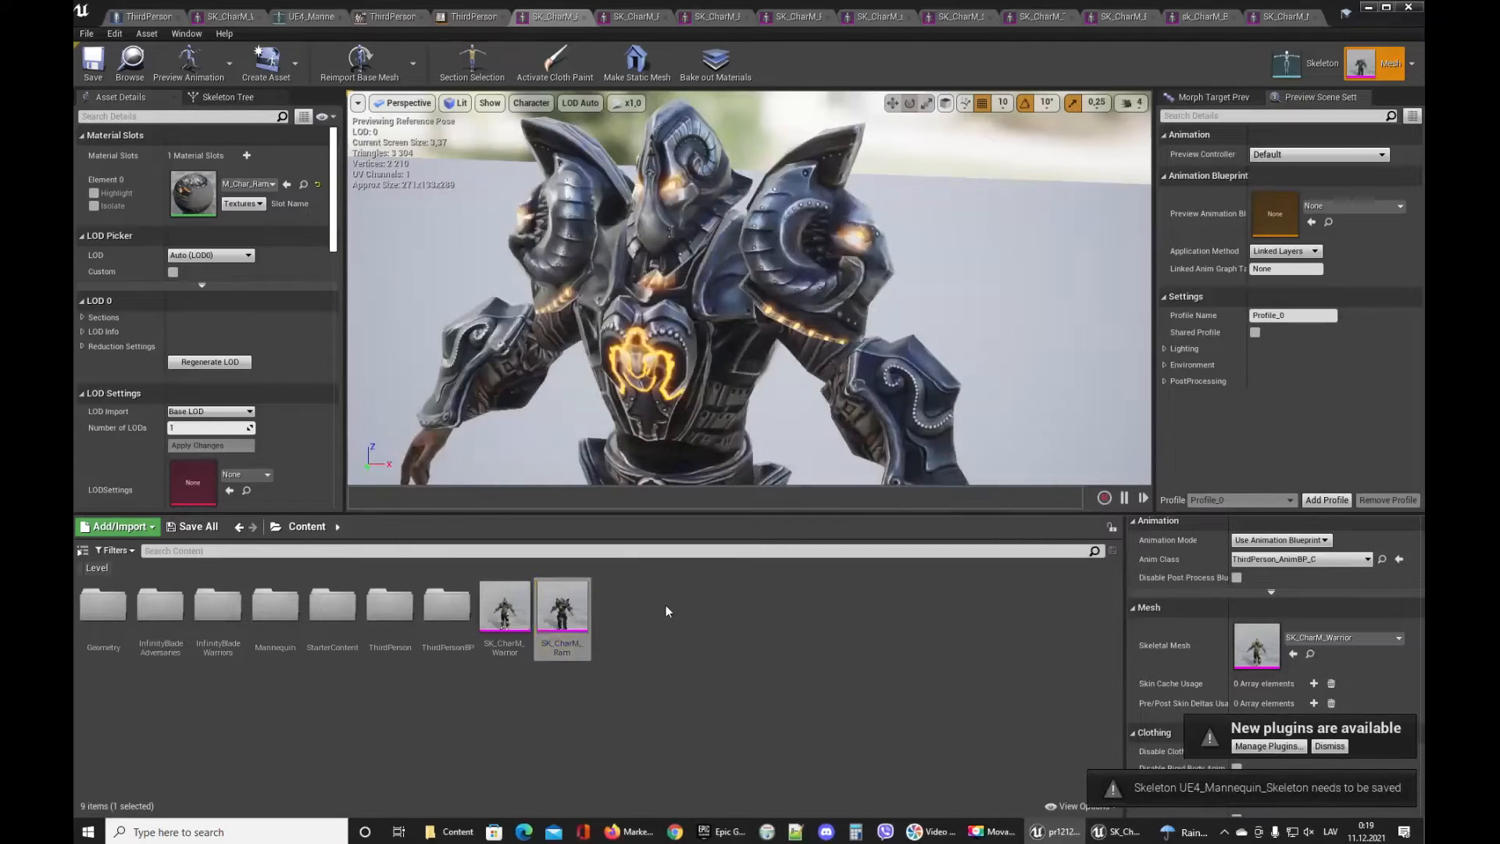
In the ThirdPersonCharacter Blueprint, set the Mesh component's Skeletal Mesh to SK_CharM_Ram.
{"action": "left_click", "coordinate": [150, 17]}
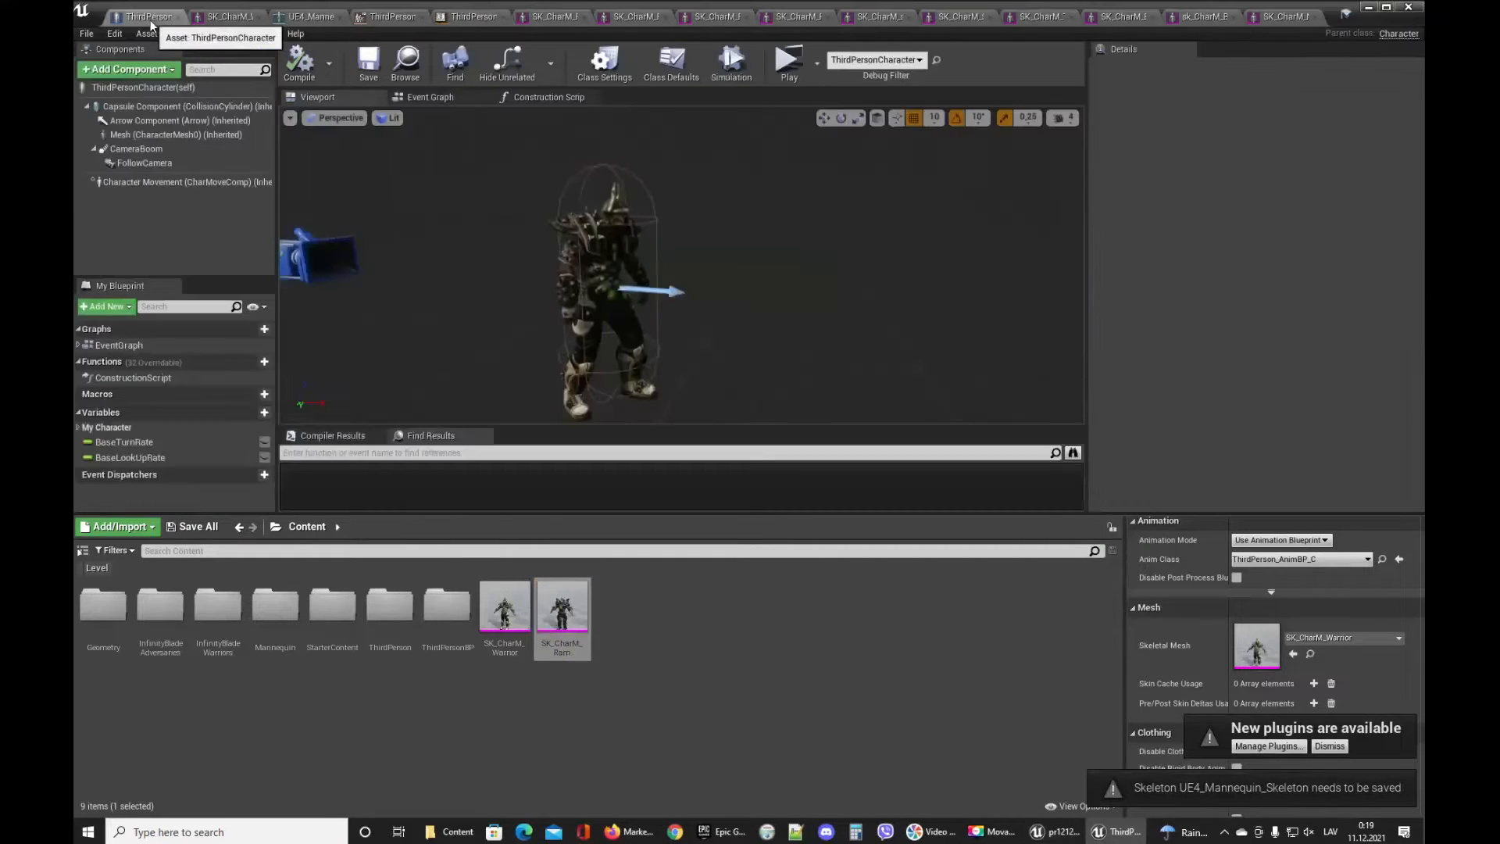
{"action": "left_click", "coordinate": [607, 248]}
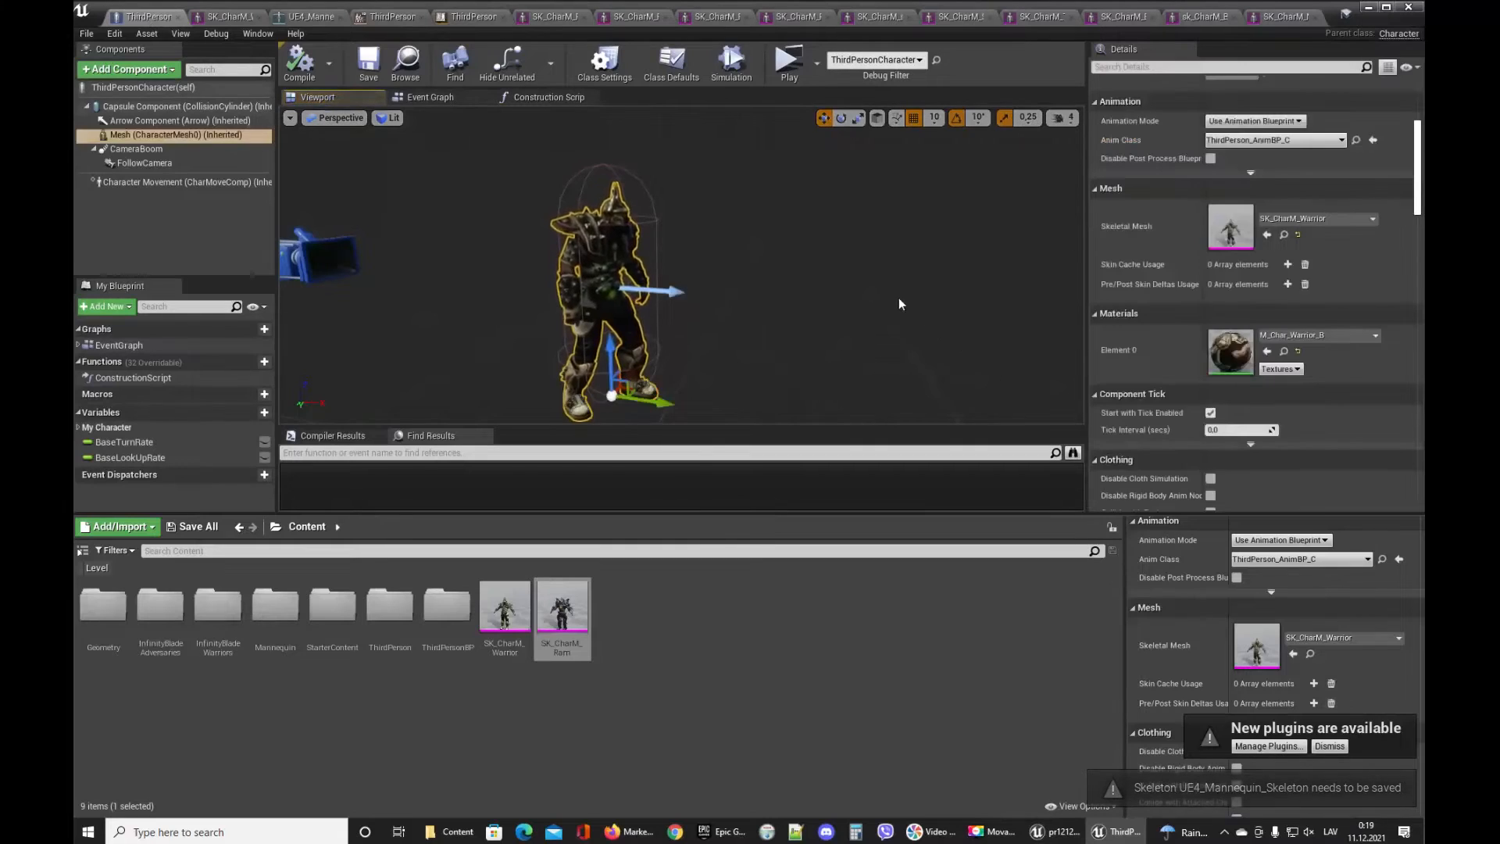
{"action": "key", "text": "f"}
{"action": "left_click_drag", "start_coordinate": [562, 613], "coordinate": [1254, 218]}
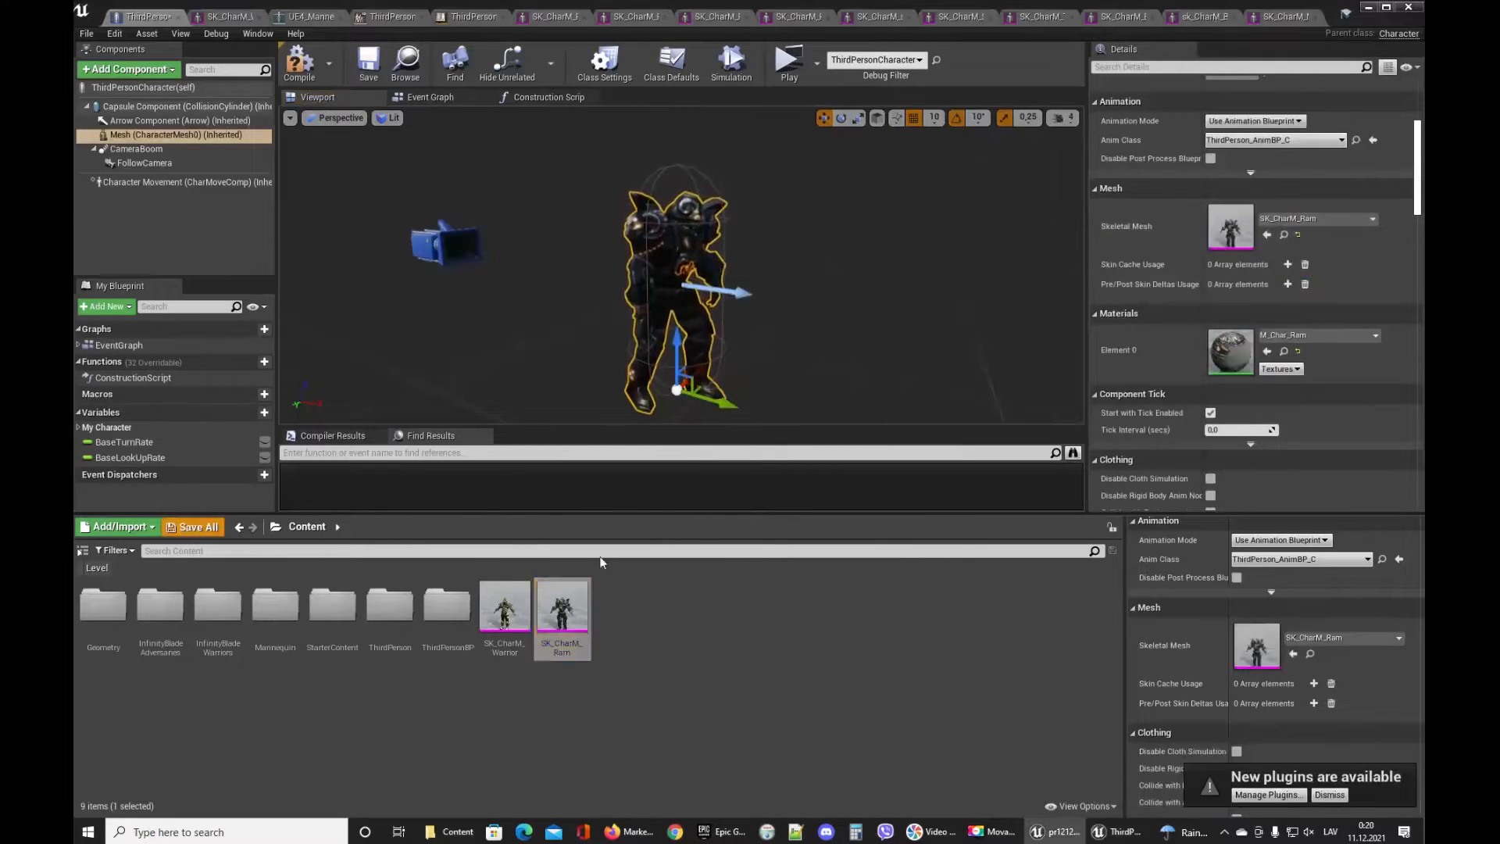
{"action": "left_click", "coordinate": [867, 544]}
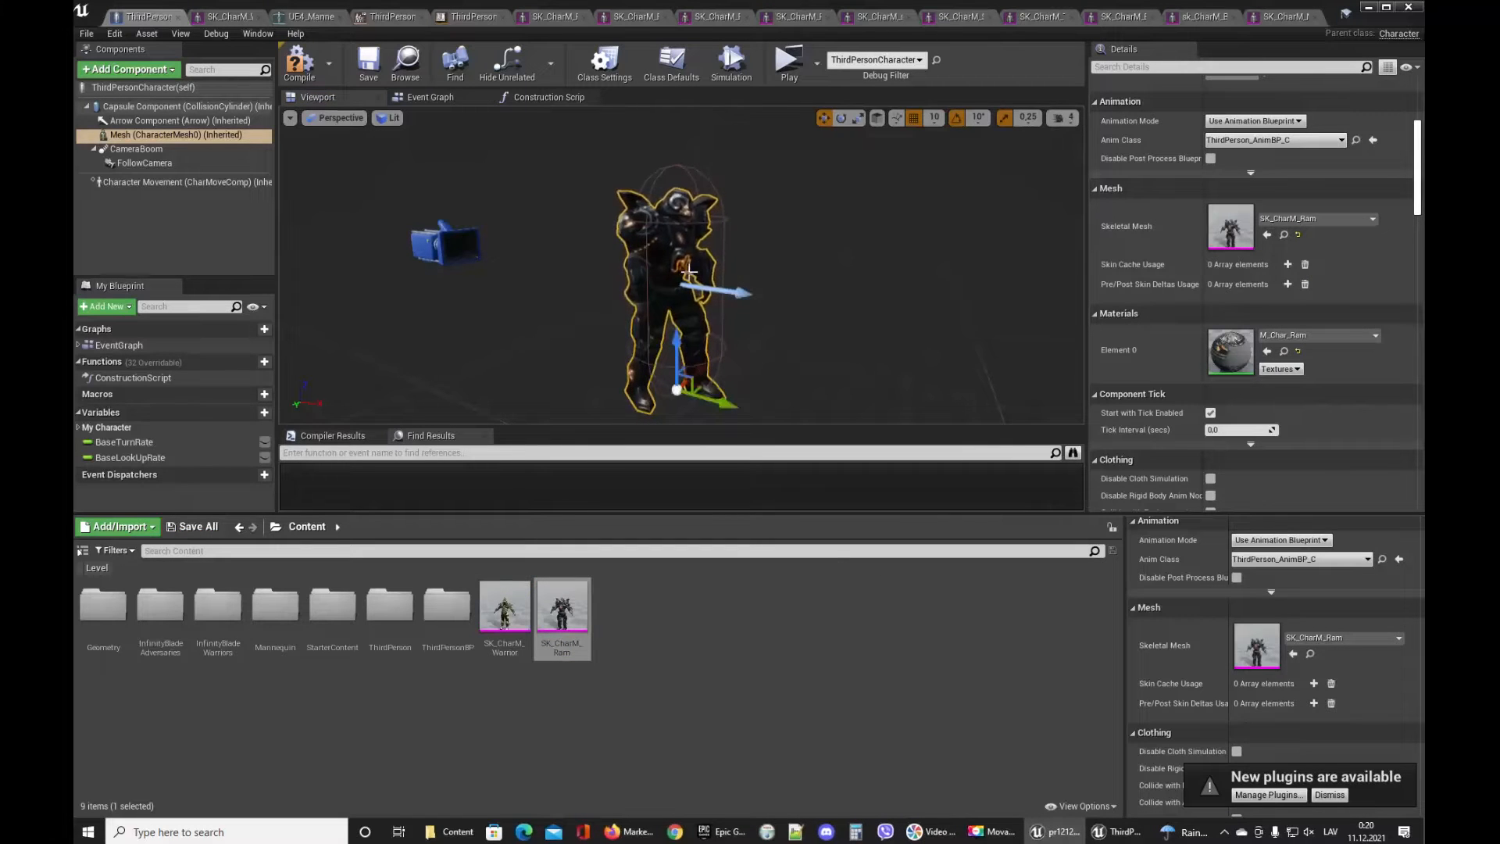
Play the level and run and jump the Ram warrior around to test its animations, then stop playing.
{"action": "left_click", "coordinate": [787, 61]}
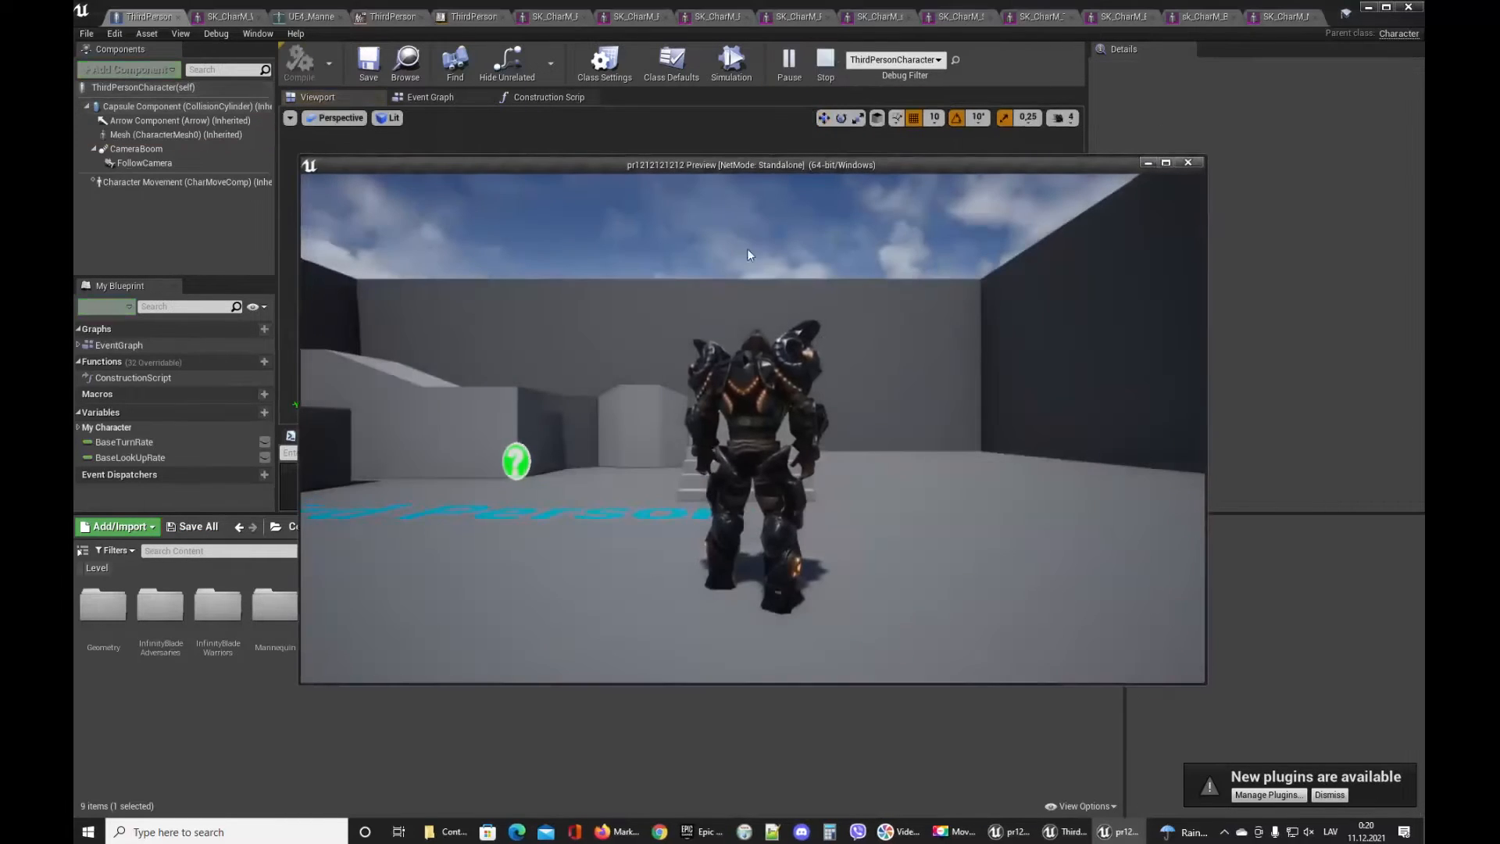
{"action": "key", "text": "w"}
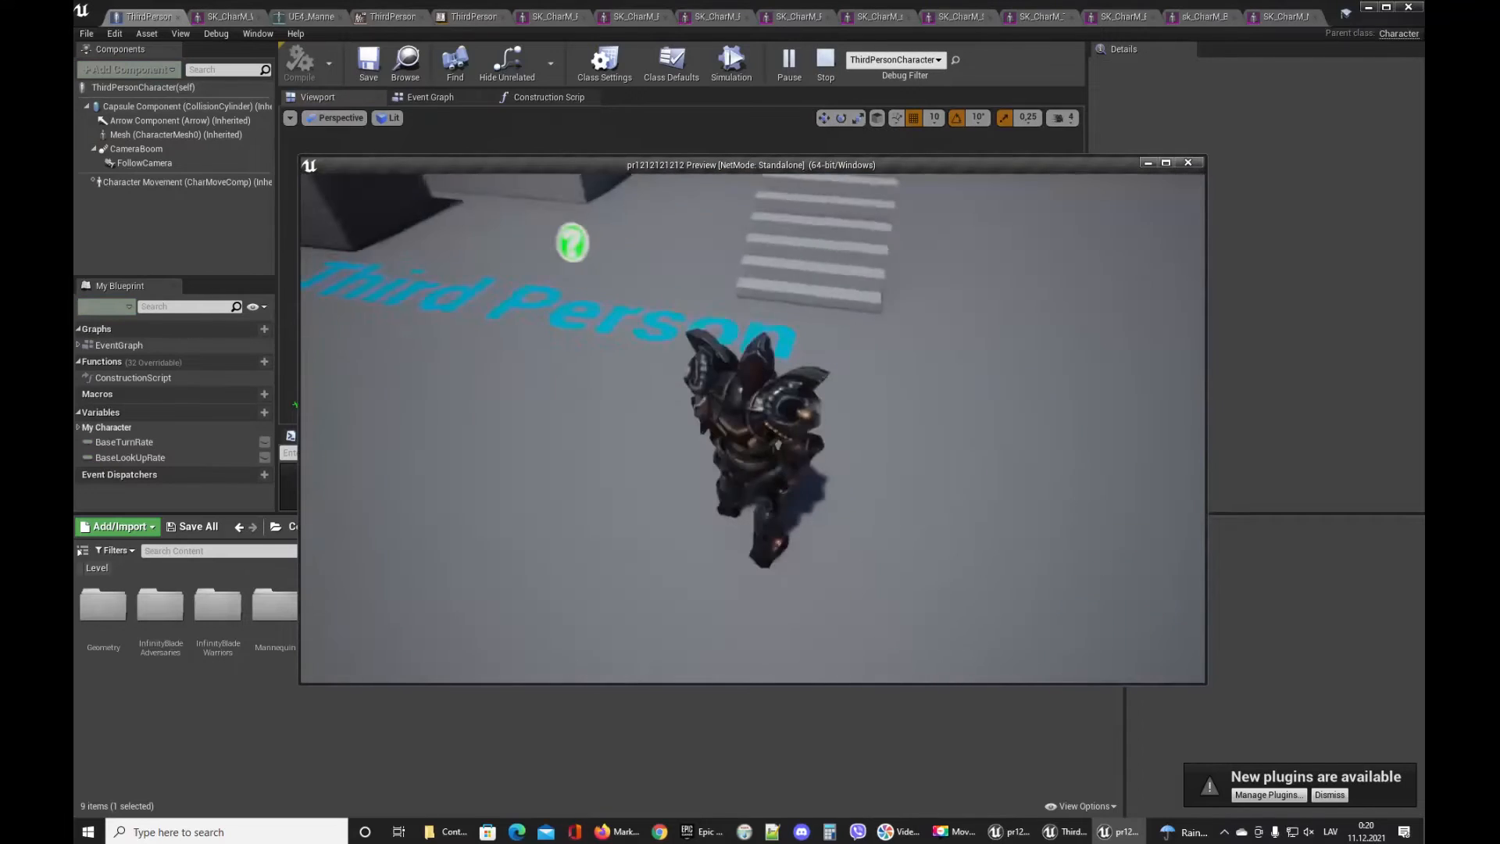
{"action": "key", "text": "w"}
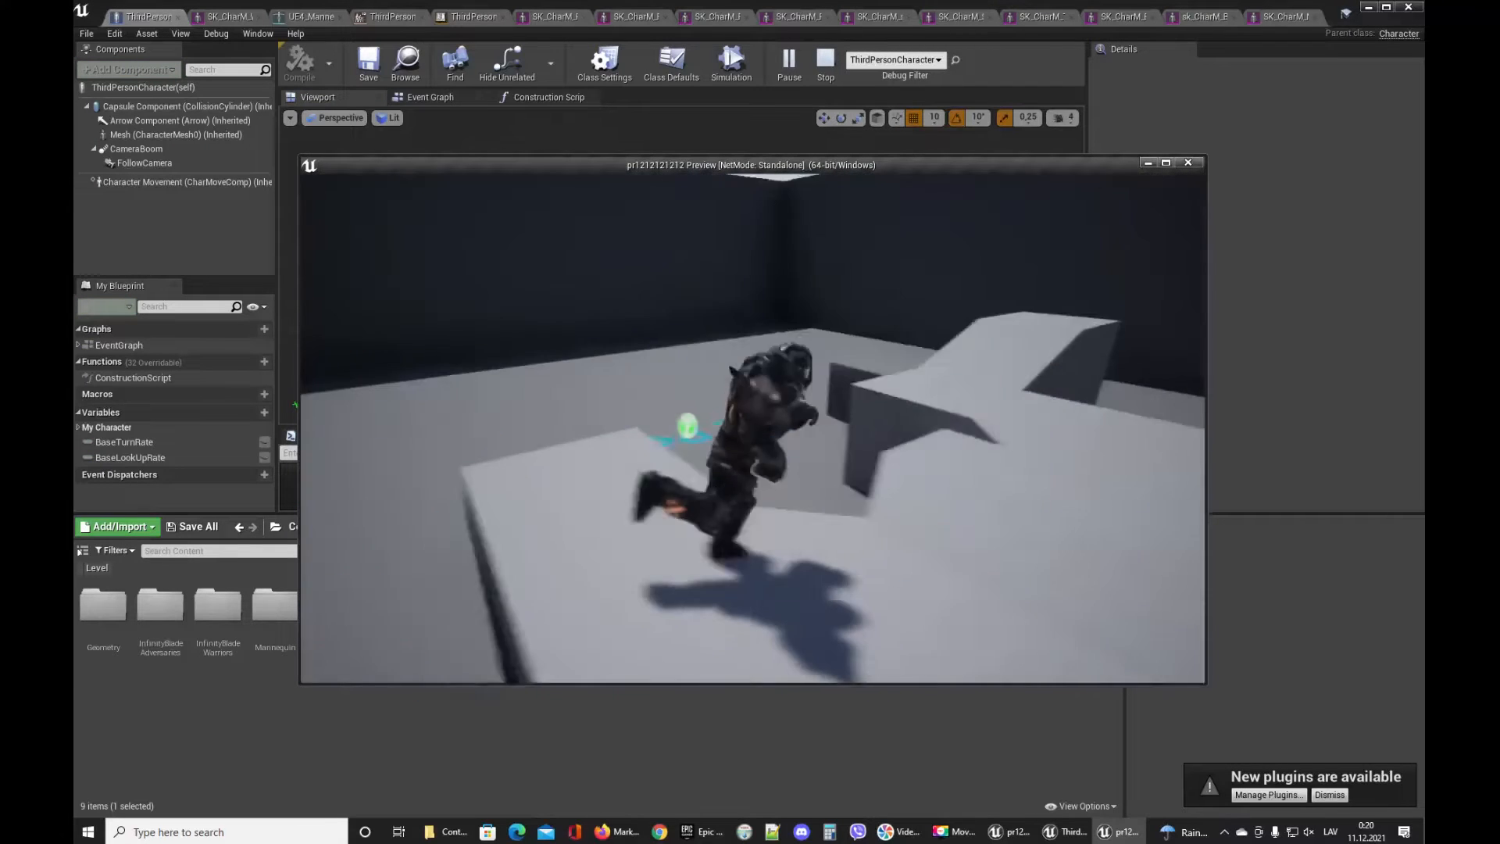
{"action": "key", "text": "w"}
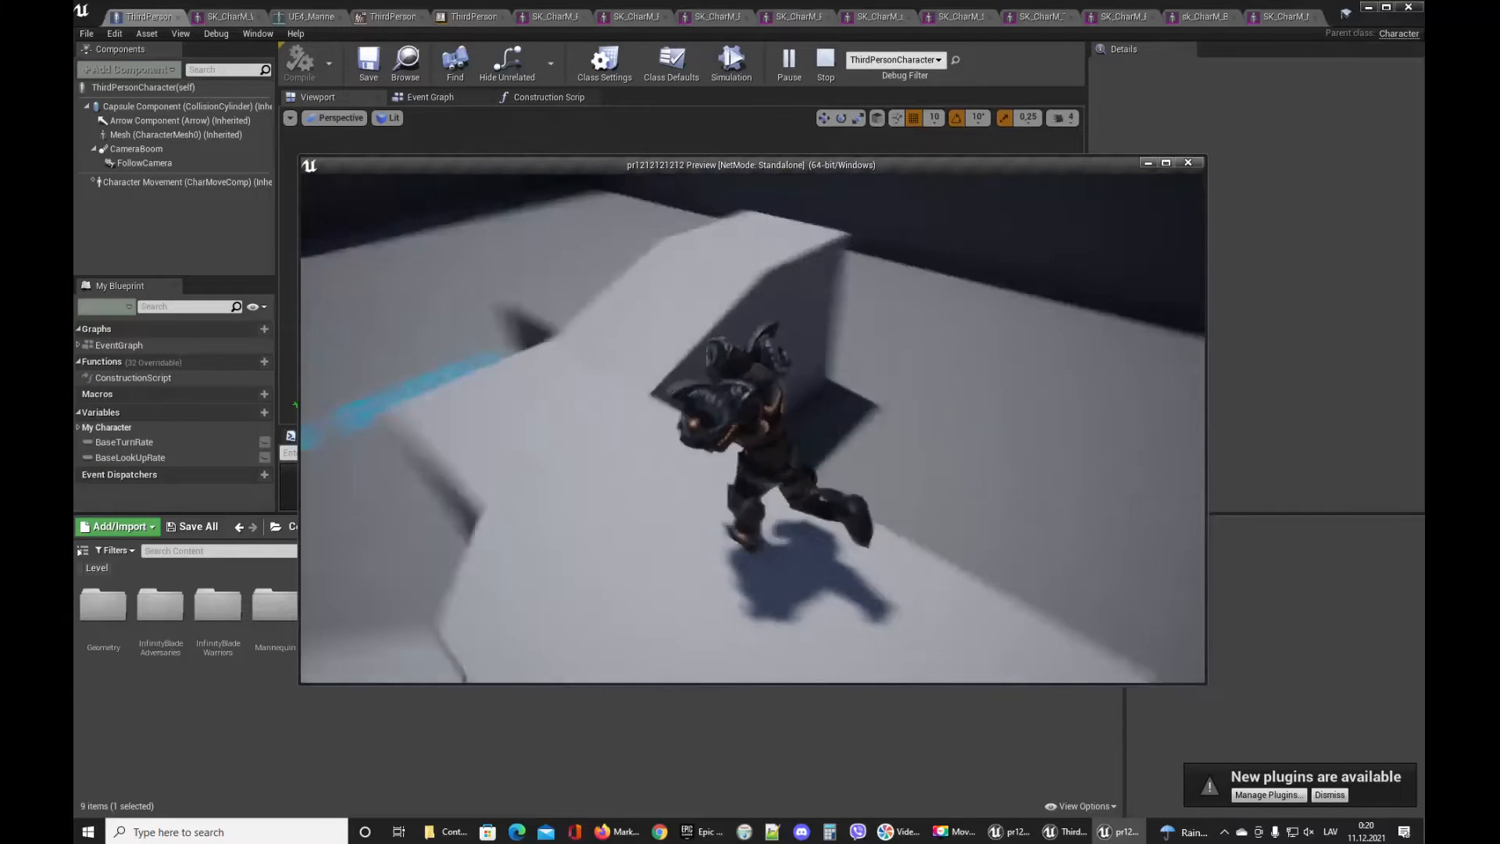
{"action": "key", "text": "w"}
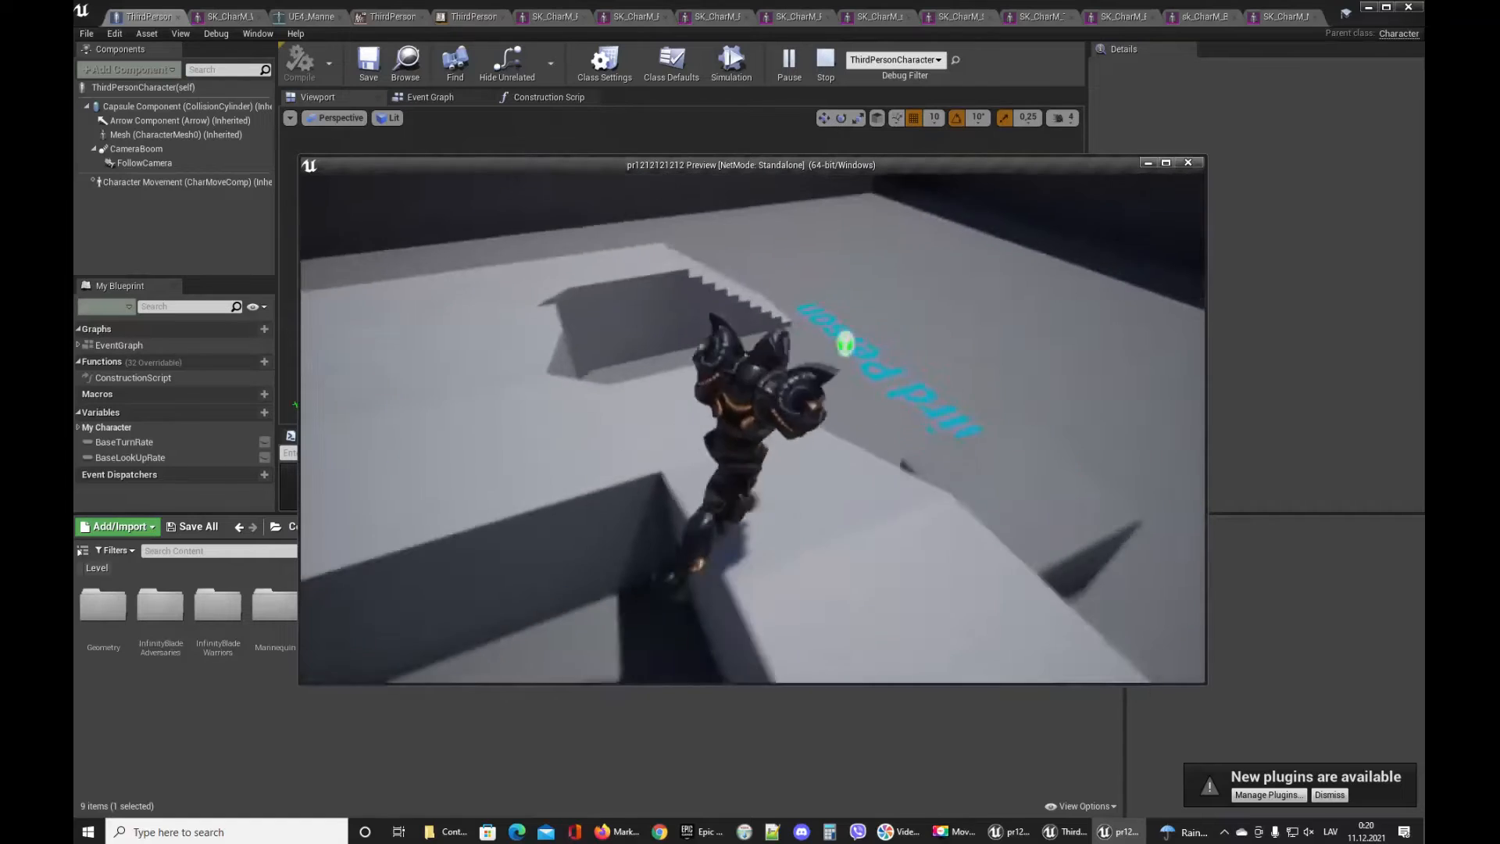
{"action": "key", "text": "w"}
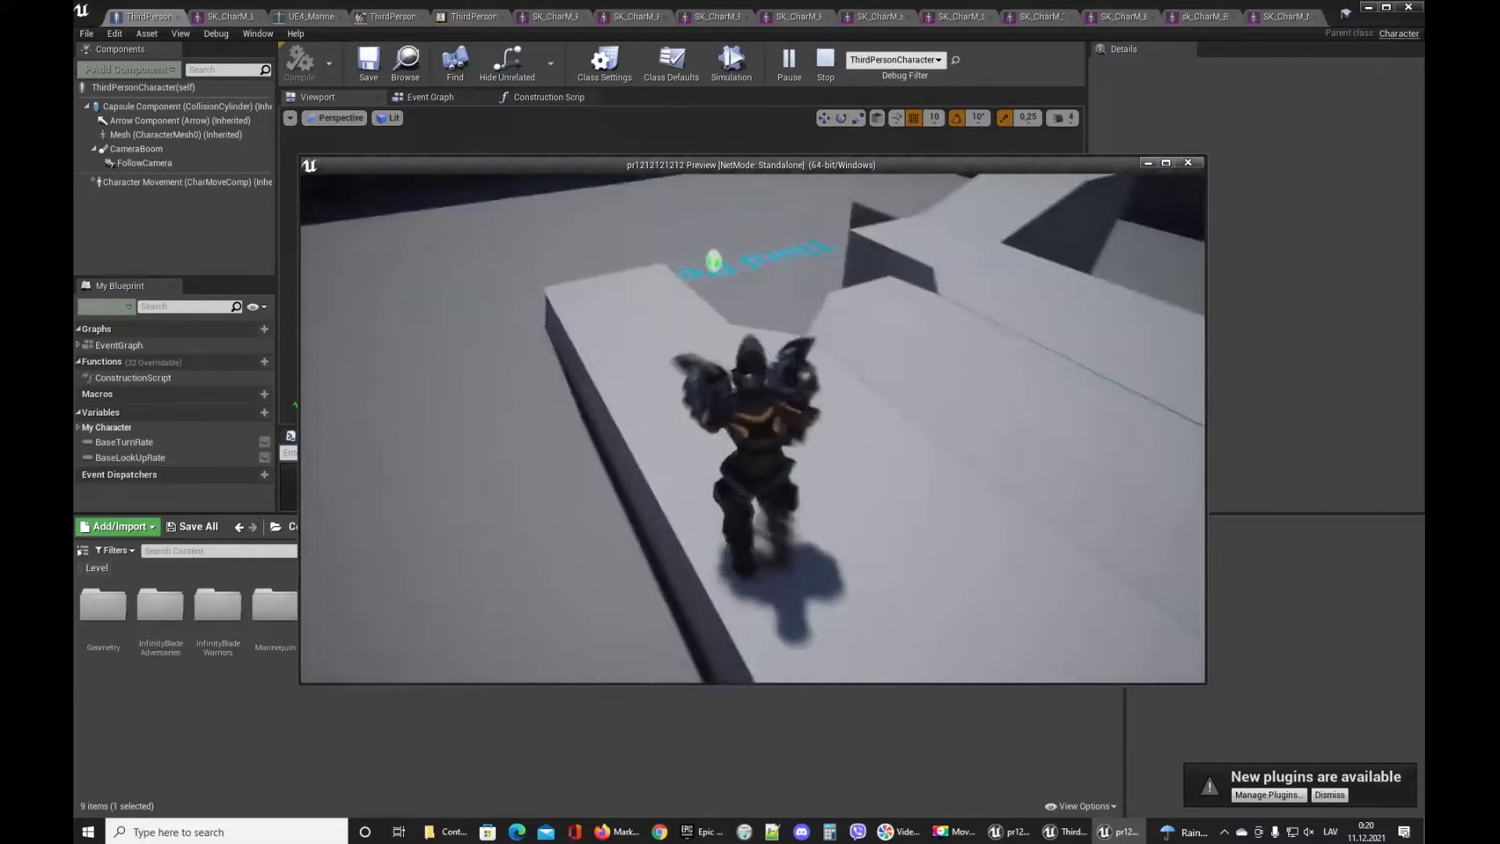
{"action": "key", "text": "w"}
{"action": "key", "text": "space"}
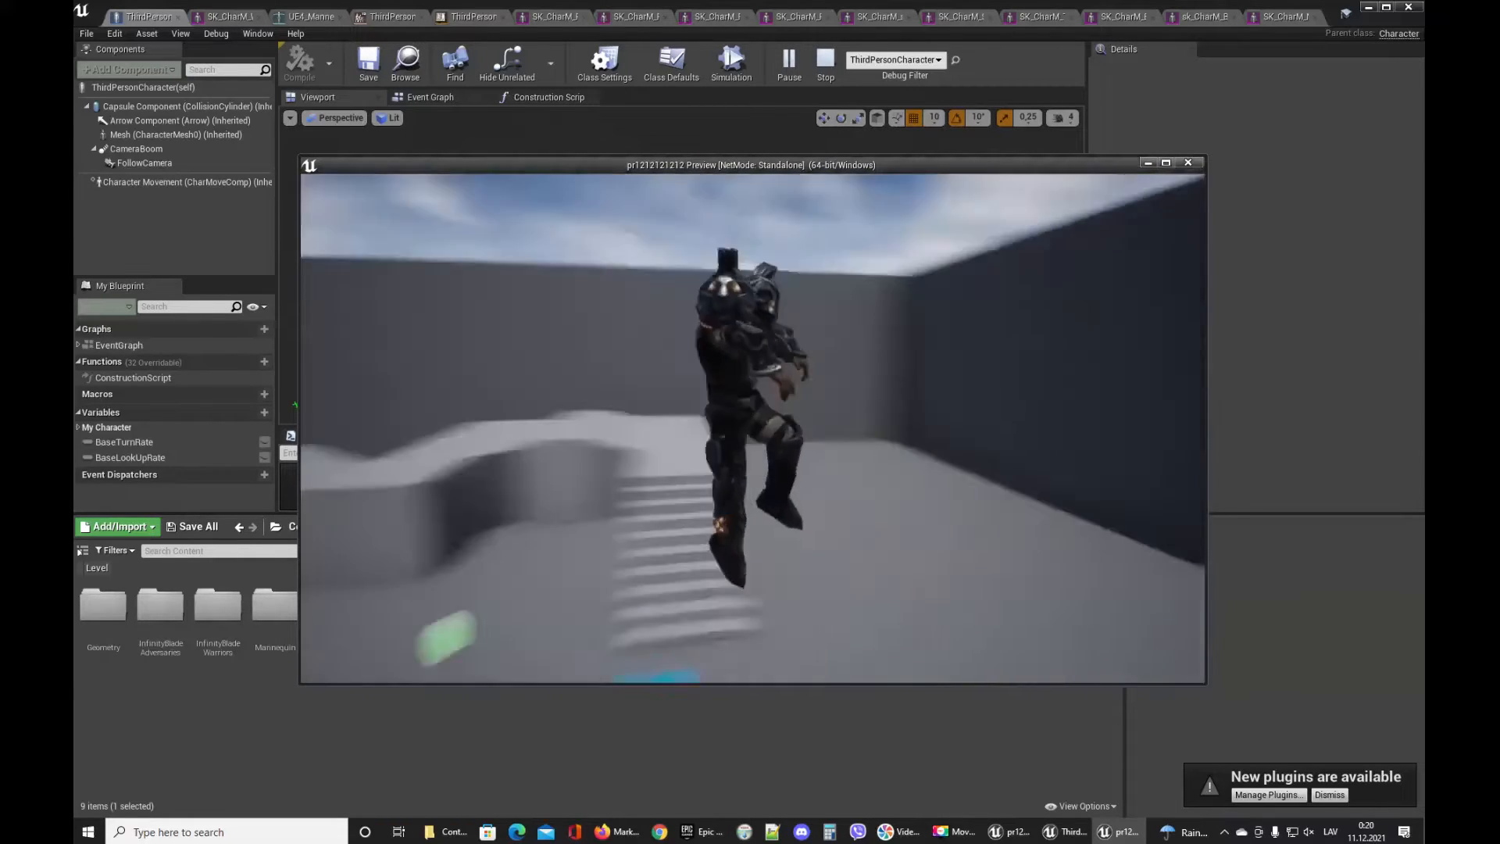
{"action": "key", "text": "w"}
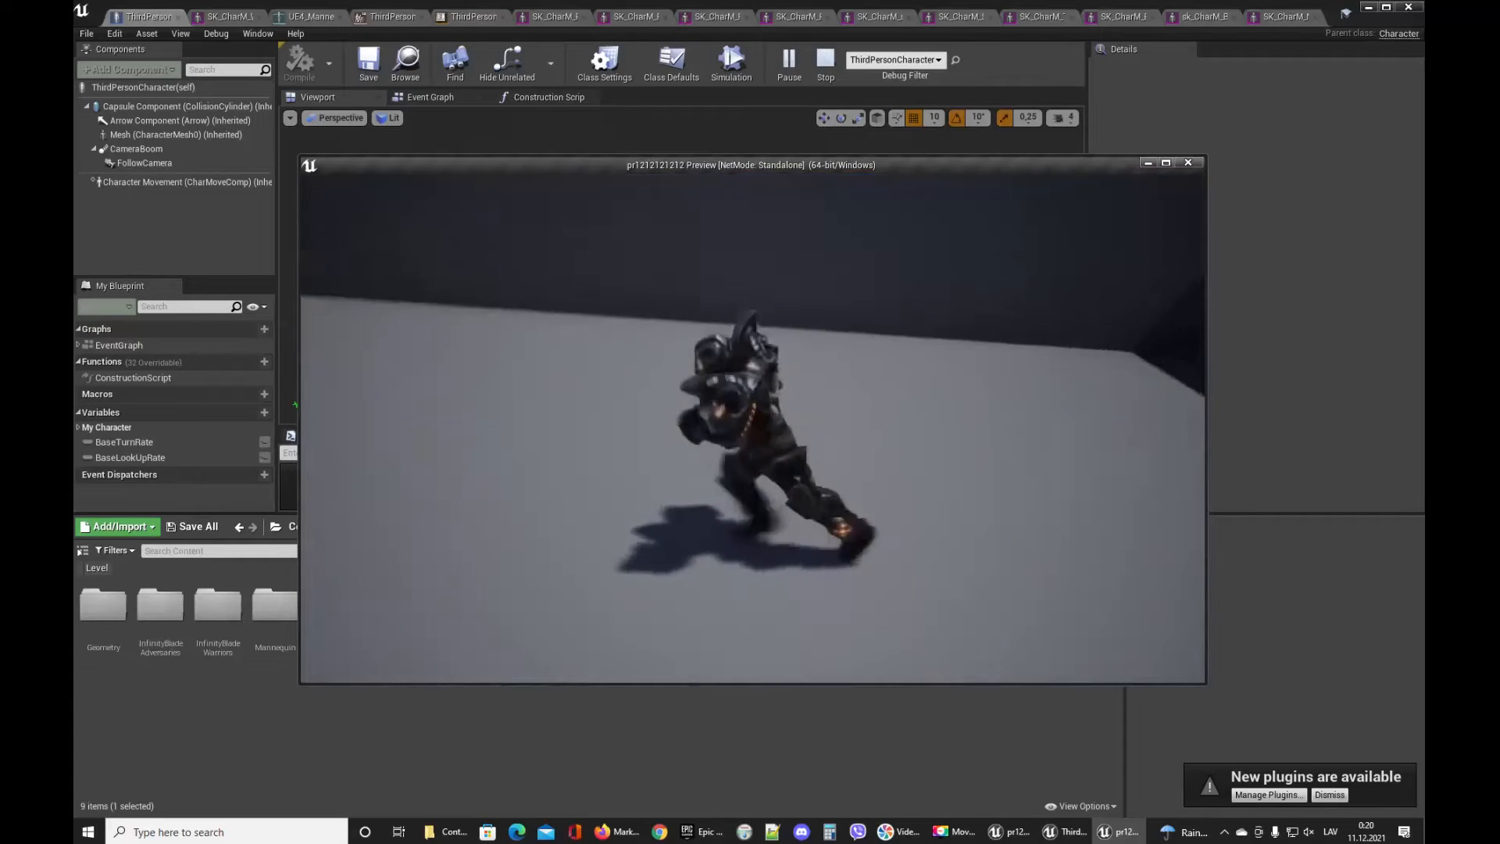
{"action": "key", "text": "d"}
{"action": "key", "text": "s"}
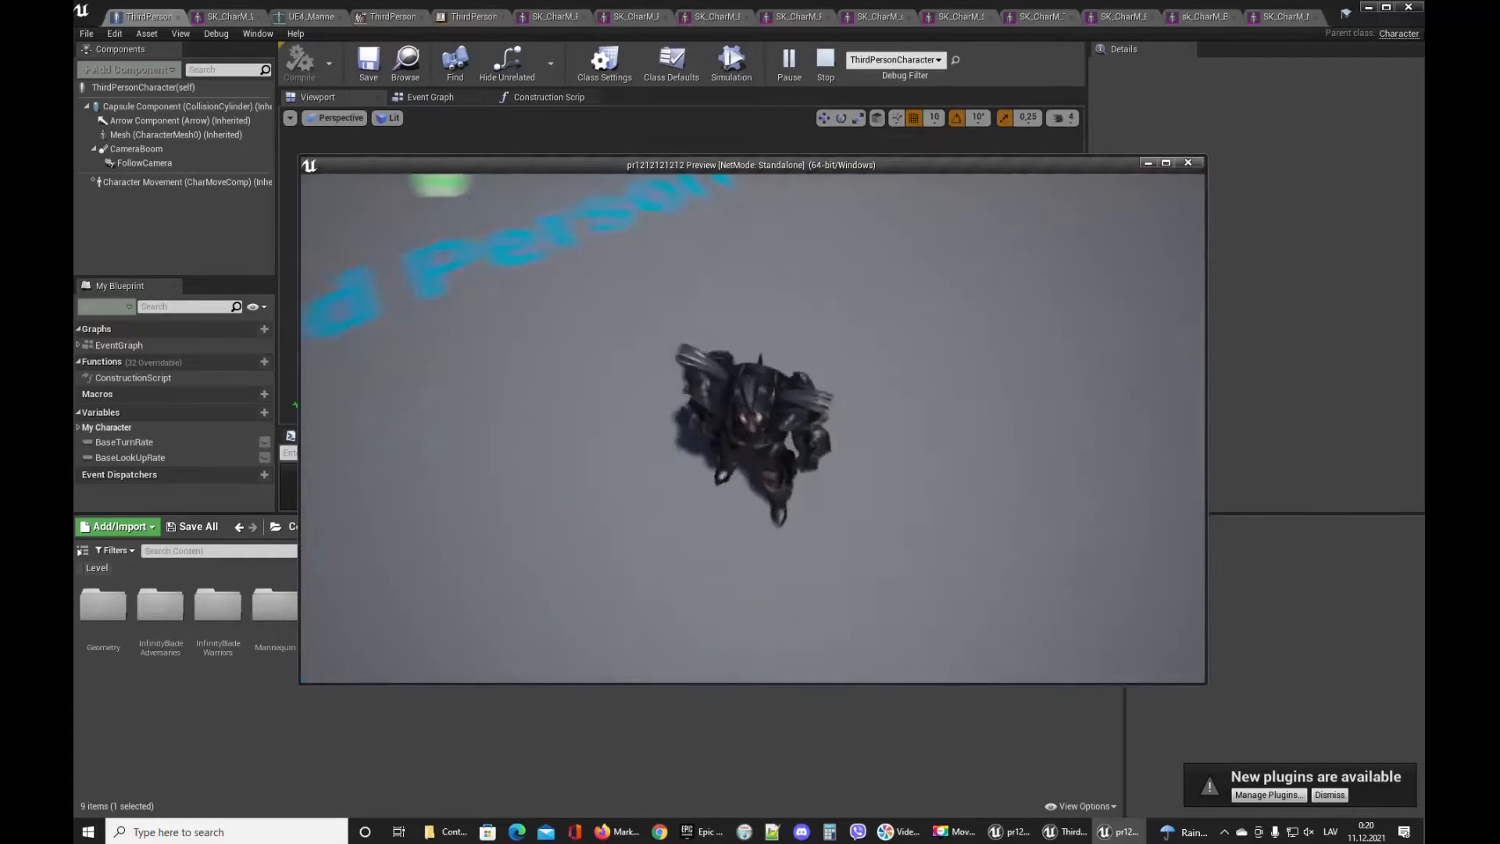
{"action": "key", "text": "a"}
{"action": "key", "text": "w"}
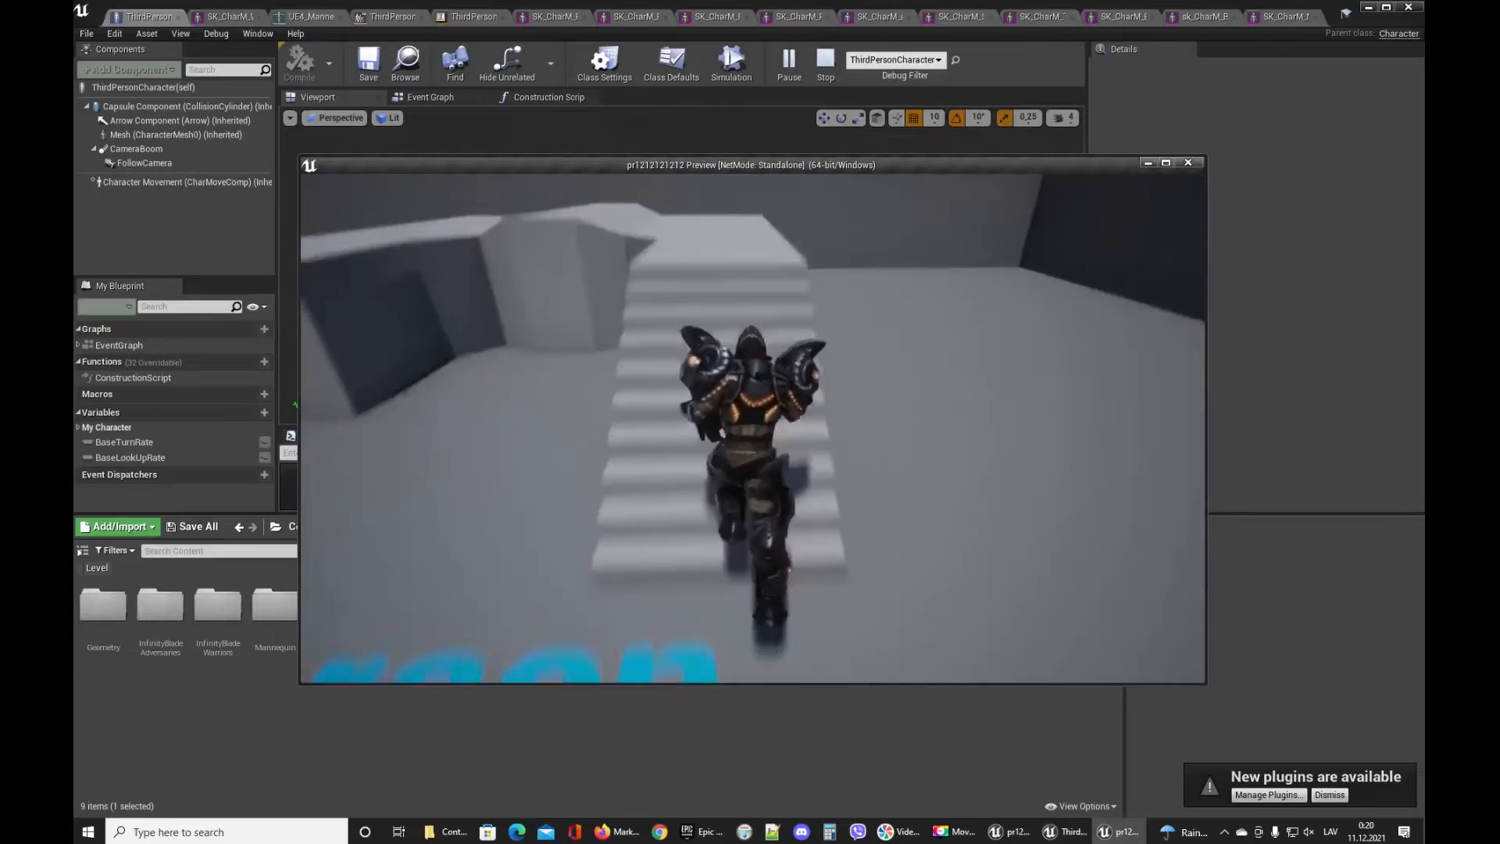
{"action": "key", "text": "d"}
{"action": "key", "text": "w"}
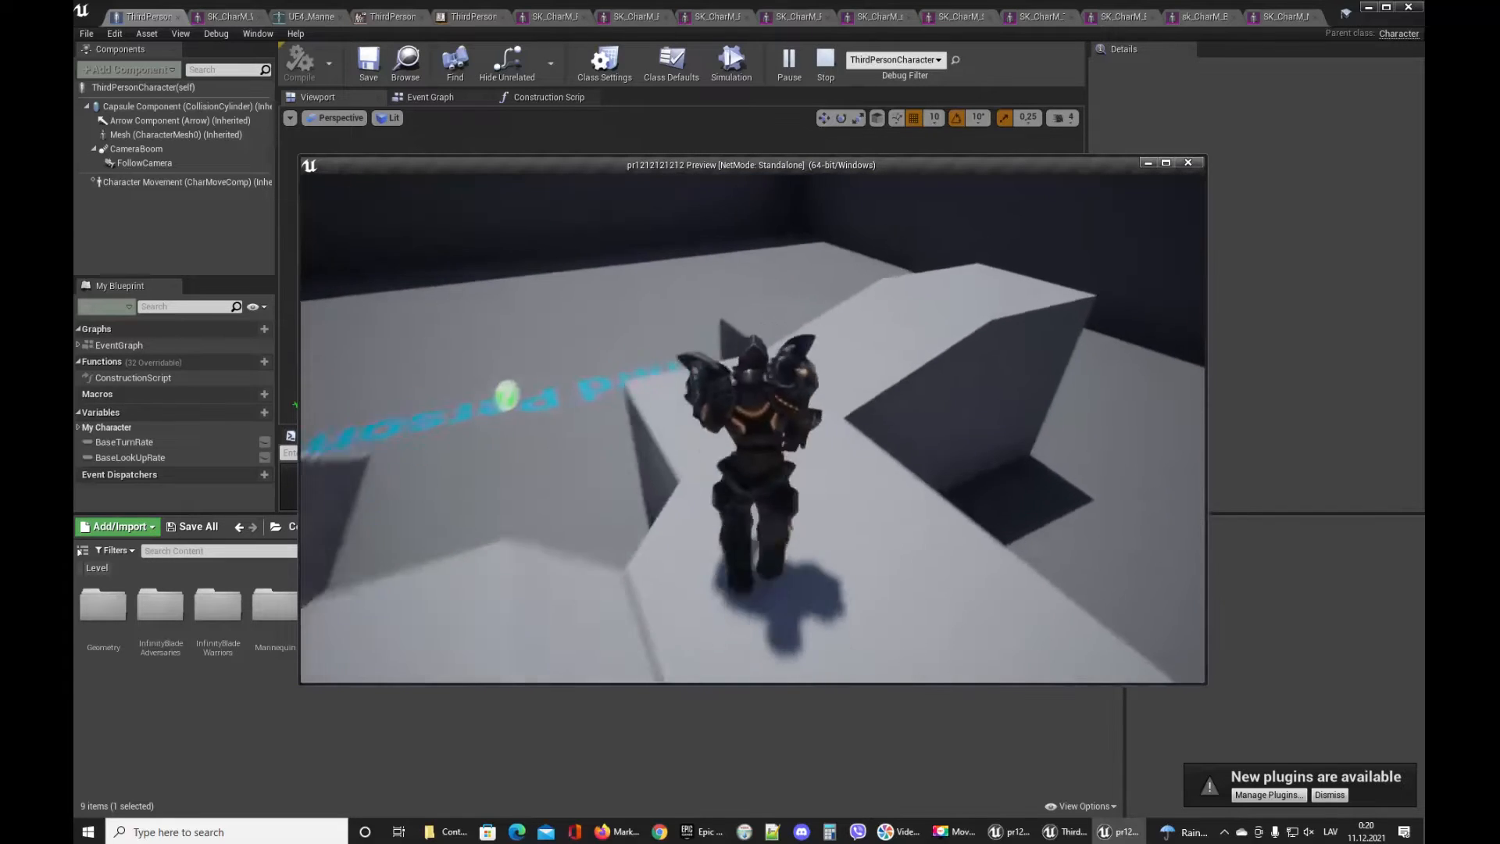
{"action": "key", "text": "d"}
{"action": "key", "text": "w"}
{"action": "key", "text": "w"}
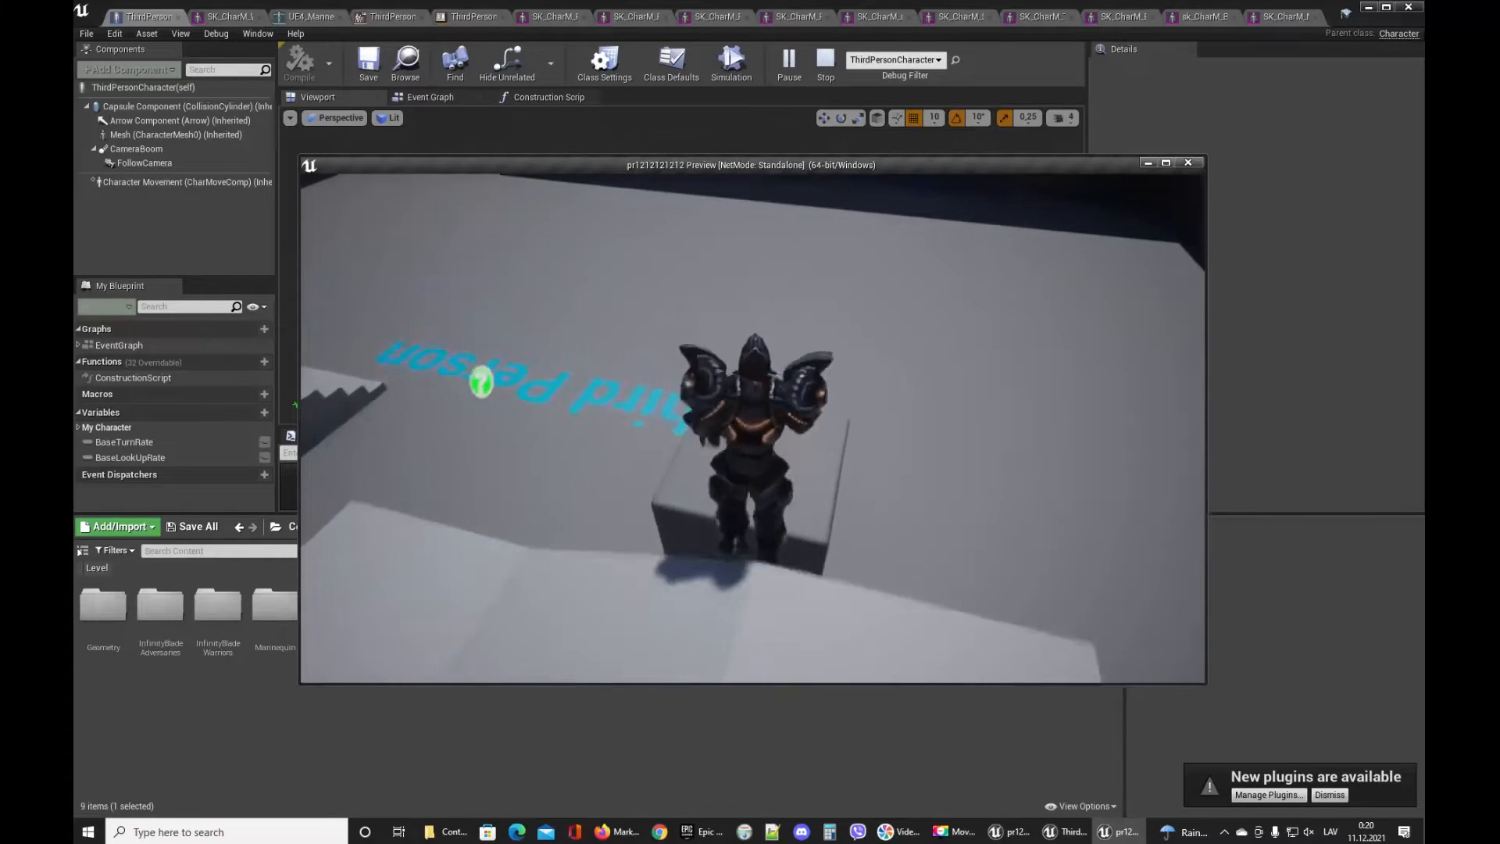
{"action": "key", "text": "w"}
{"action": "key", "text": "space"}
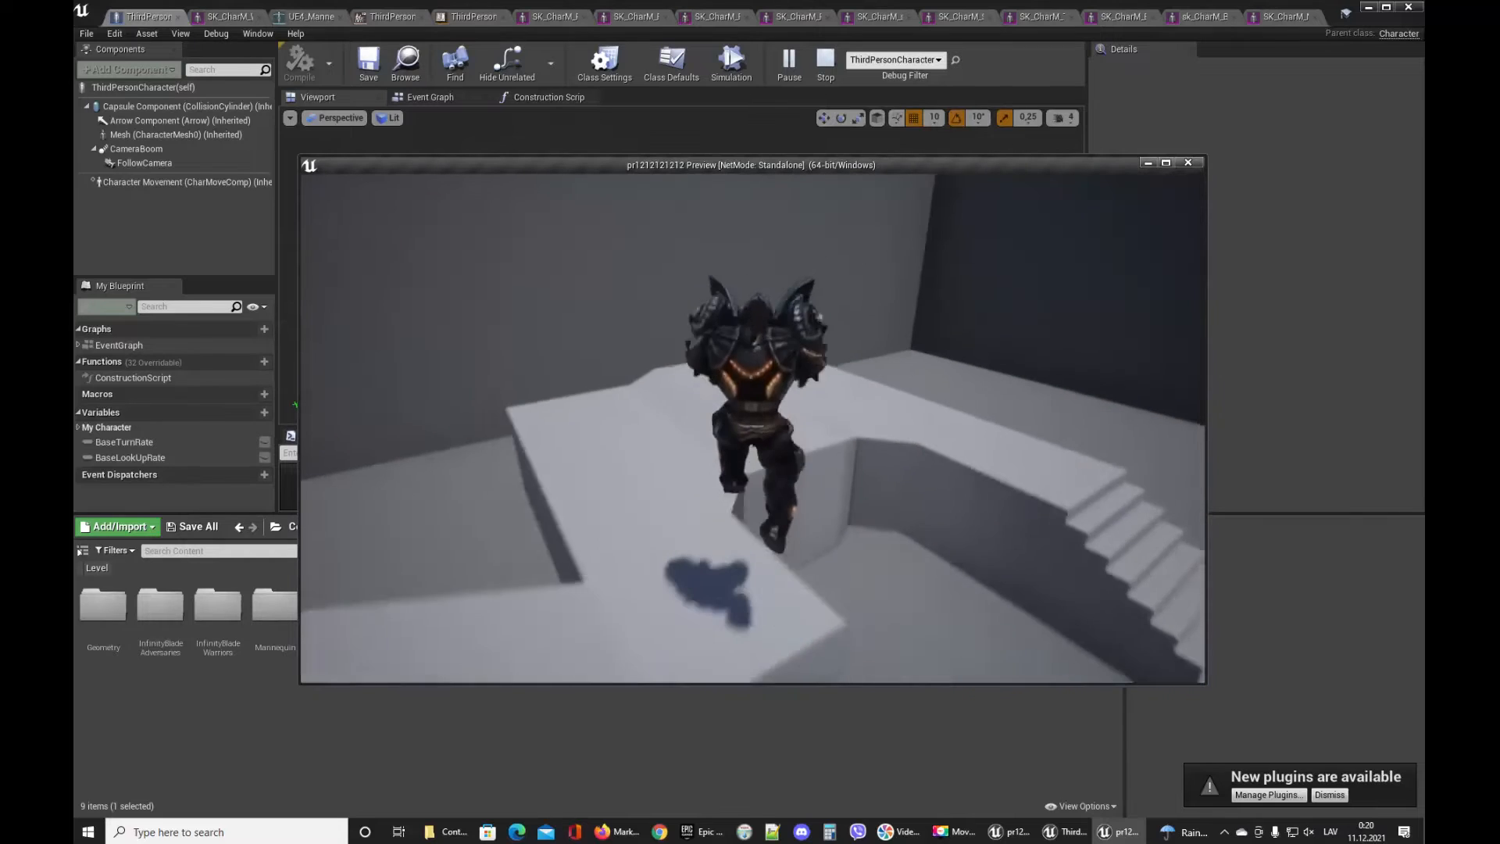
{"action": "key", "text": "w"}
{"action": "key", "text": "w"}
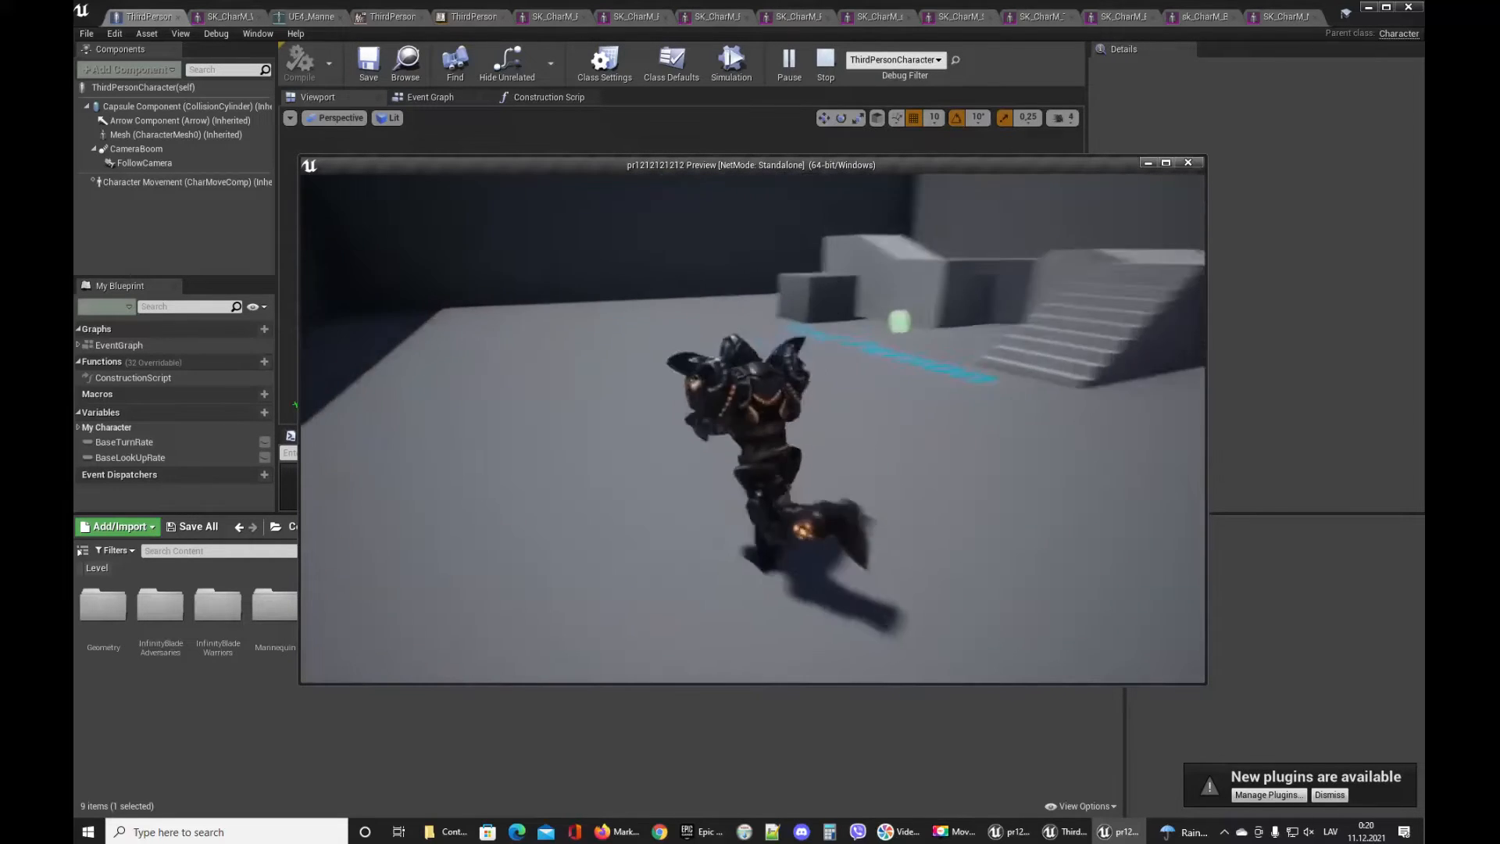
{"action": "key", "text": "w"}
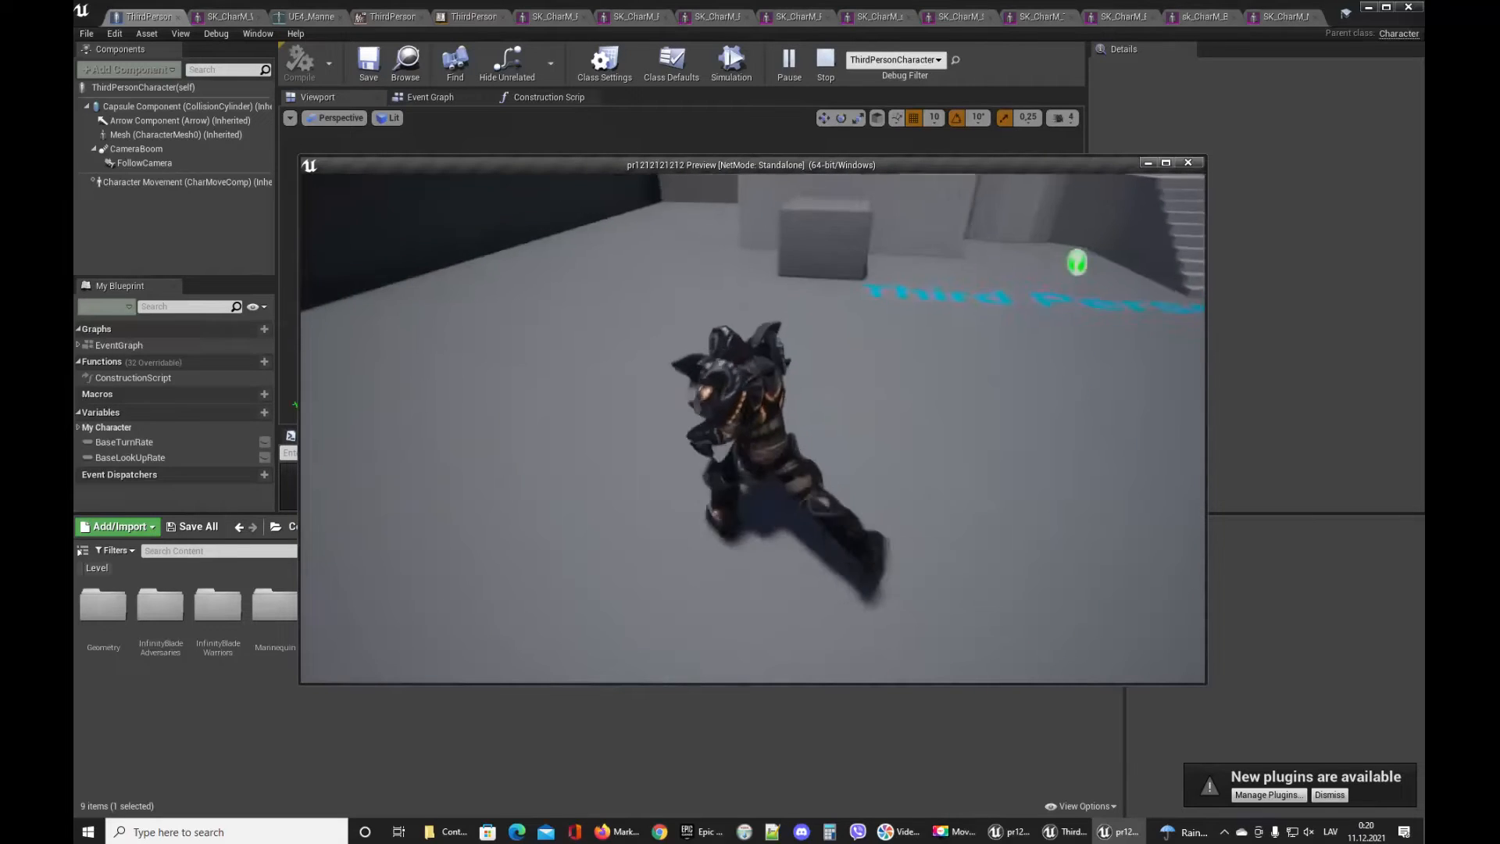
{"action": "key", "text": "w"}
{"action": "key", "text": "space"}
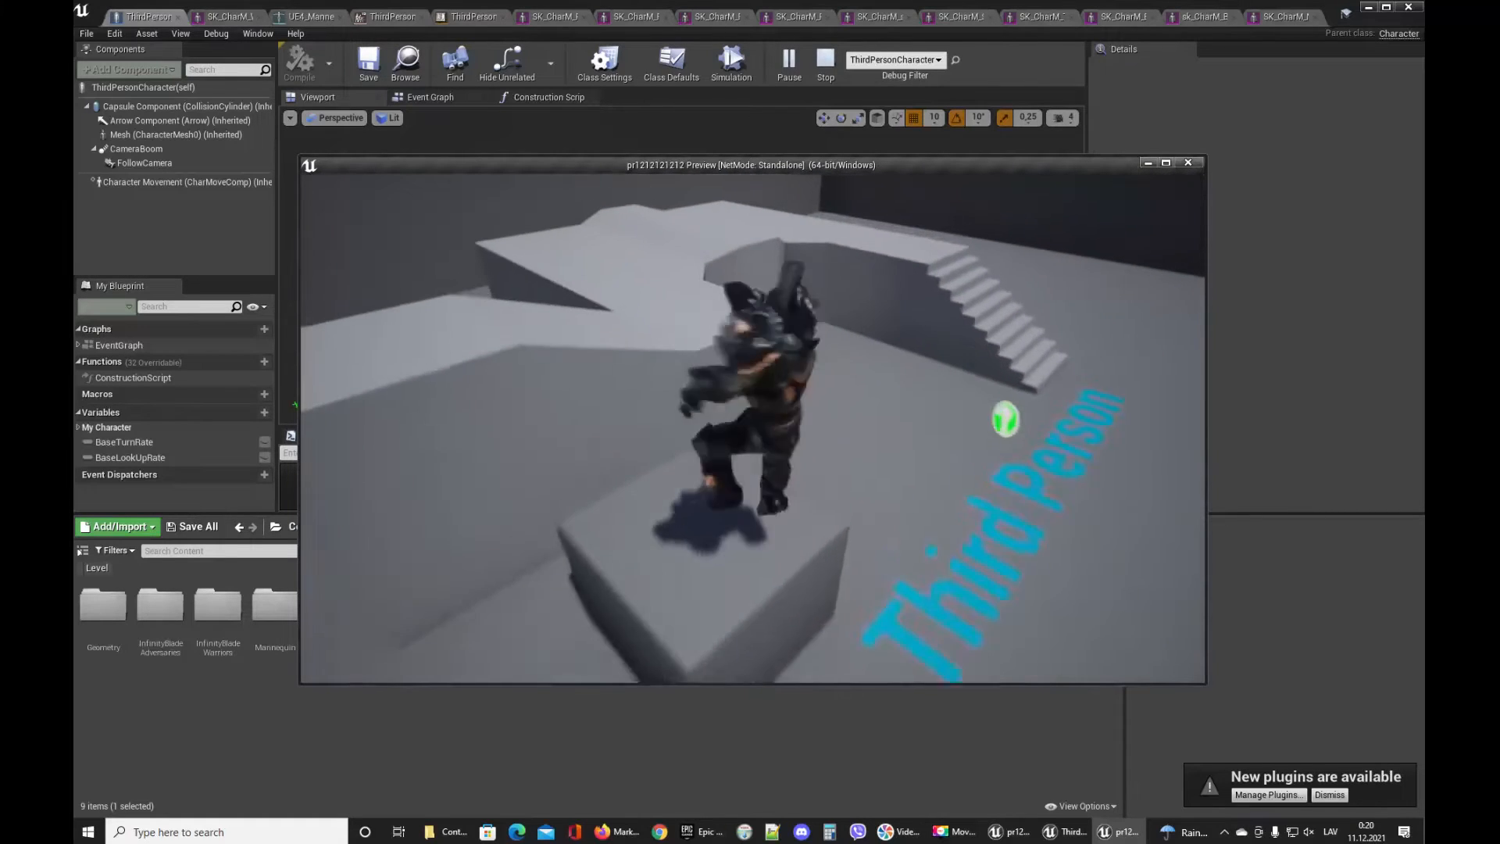
{"action": "key", "text": "w"}
{"action": "key", "text": "space"}
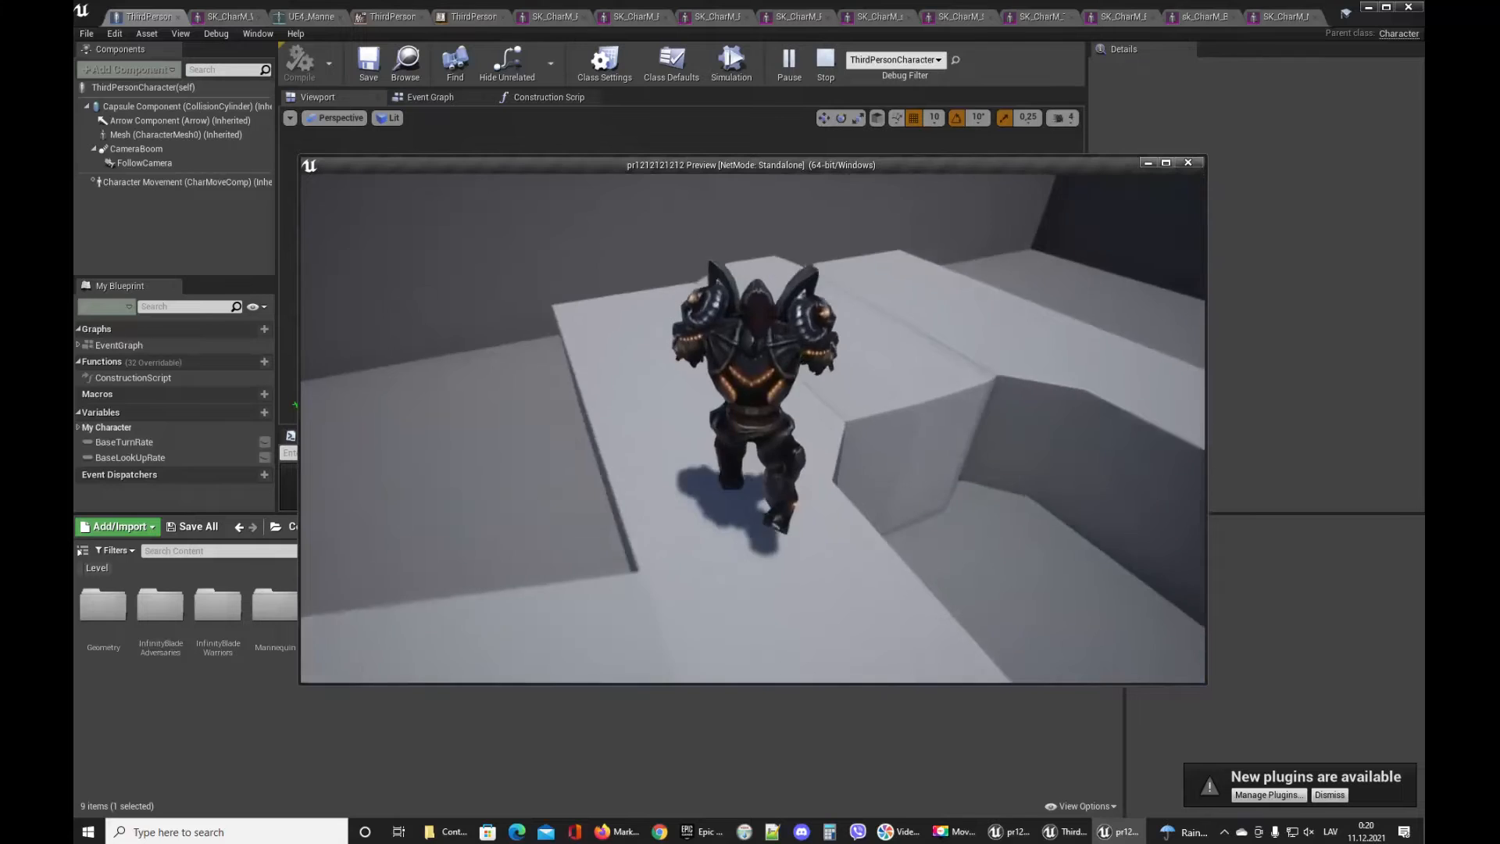
{"action": "key", "text": "w"}
{"action": "key", "text": "w"}
{"action": "key", "text": "d"}
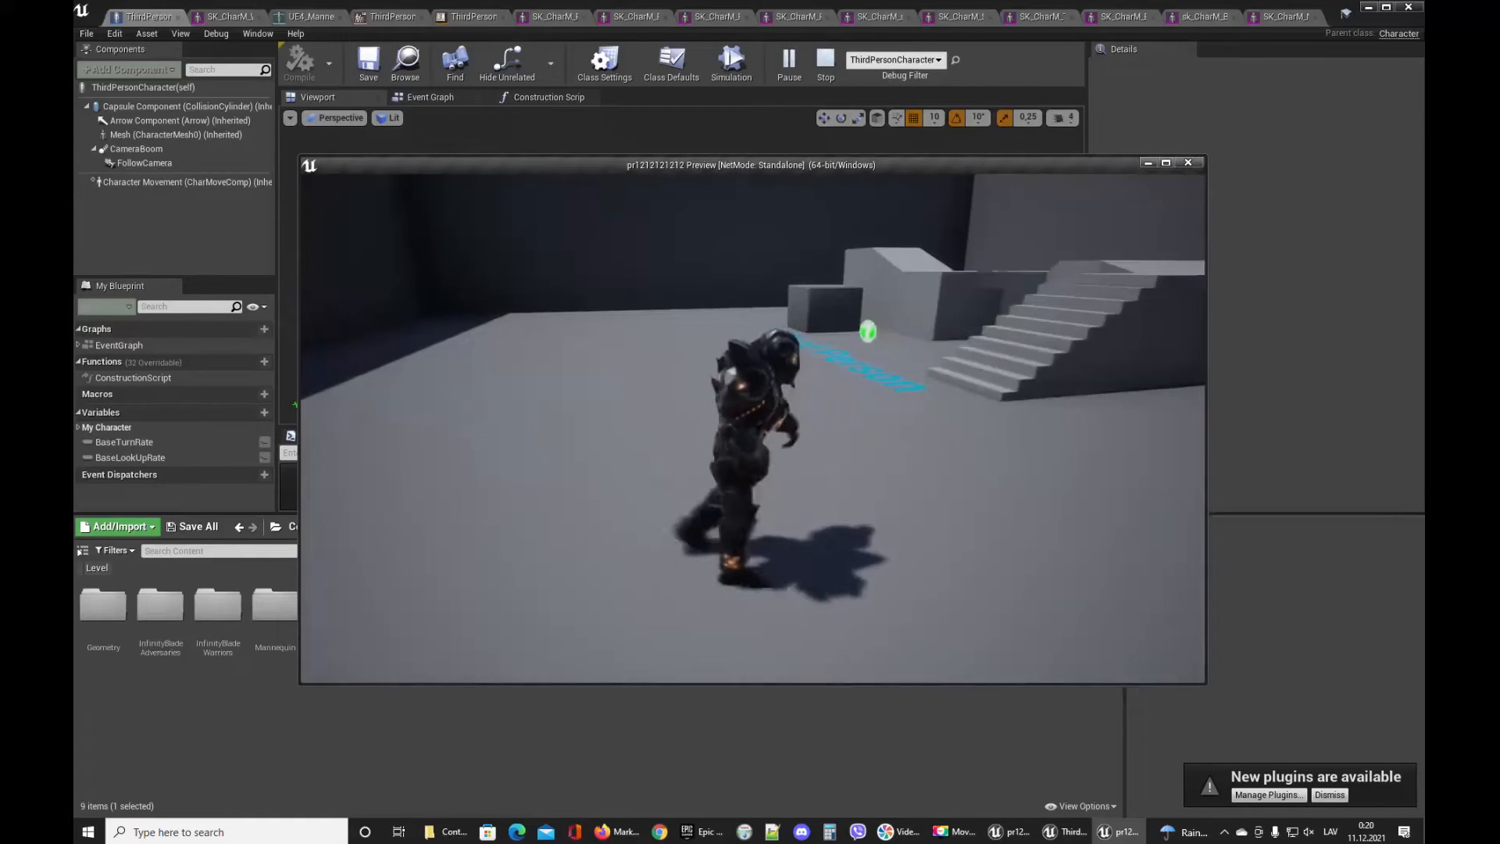
{"action": "key", "text": "Escape"}
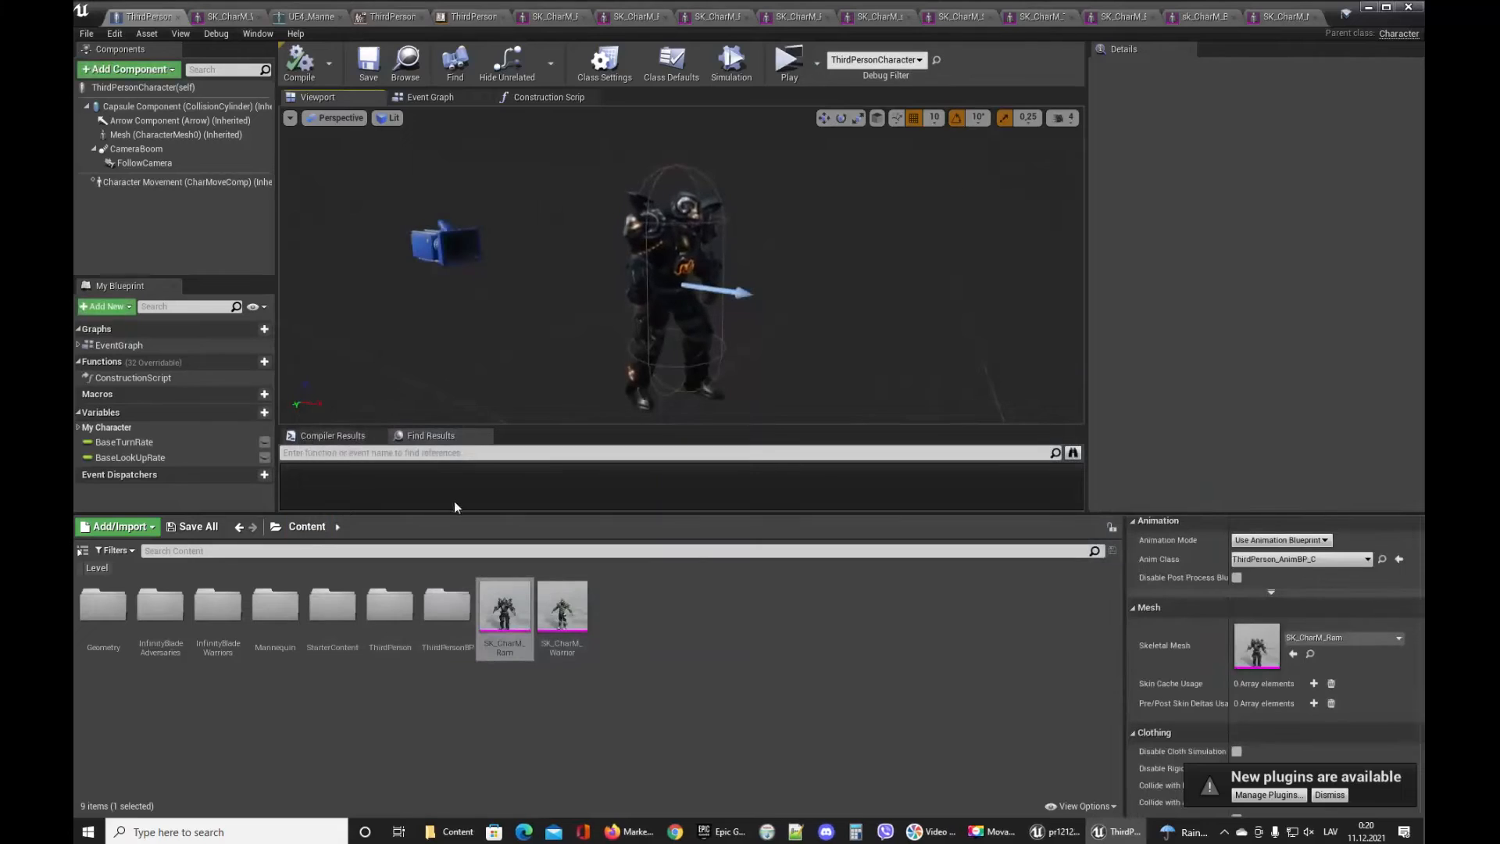
Close the open mesh, skeleton and animation editor tabs.
{"action": "left_click", "coordinate": [568, 24]}
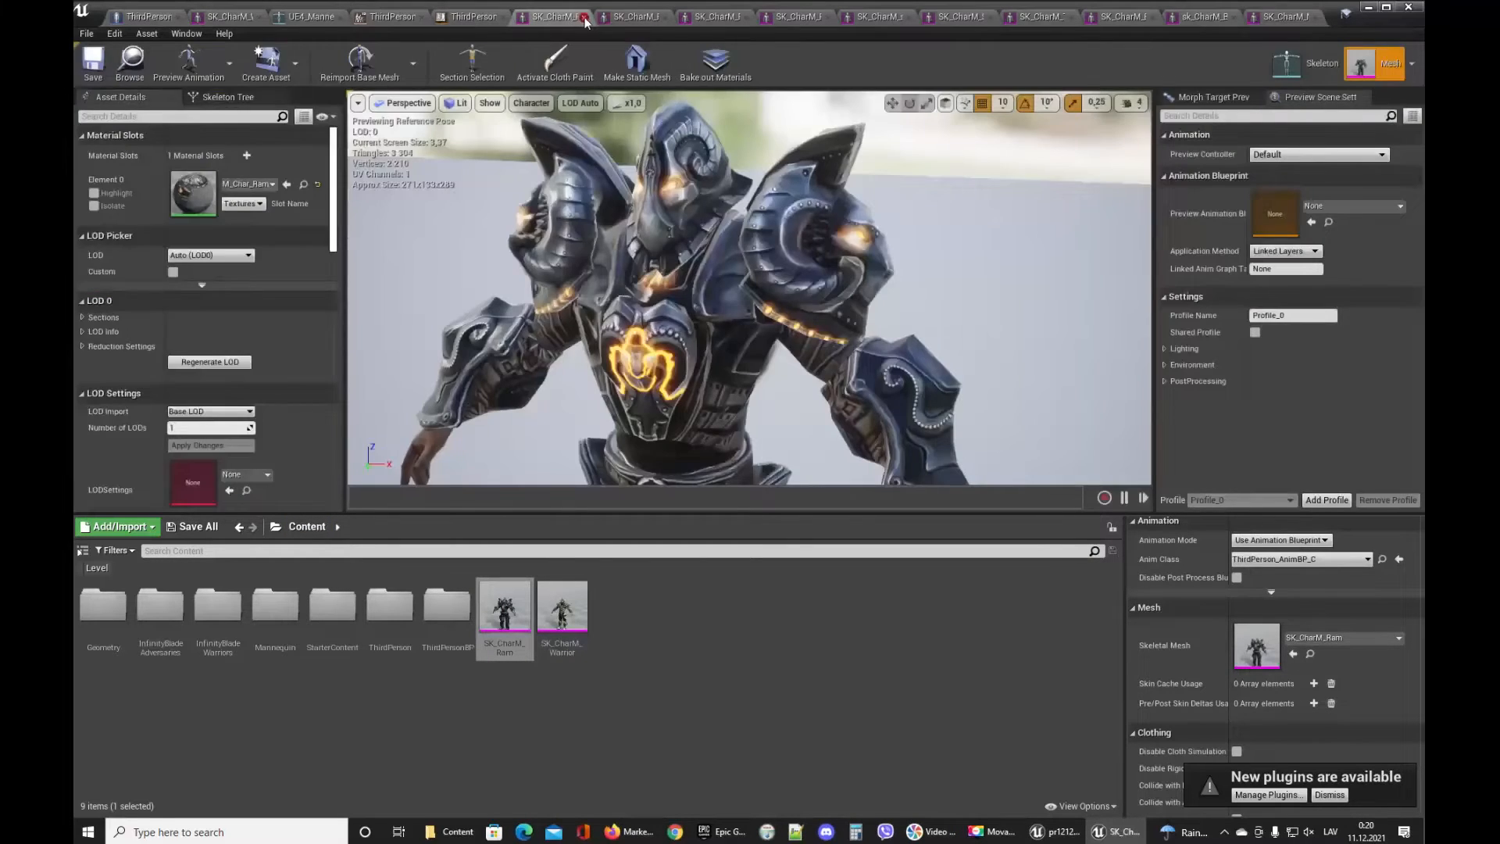
{"action": "left_click", "coordinate": [585, 18]}
{"action": "left_click", "coordinate": [619, 18]}
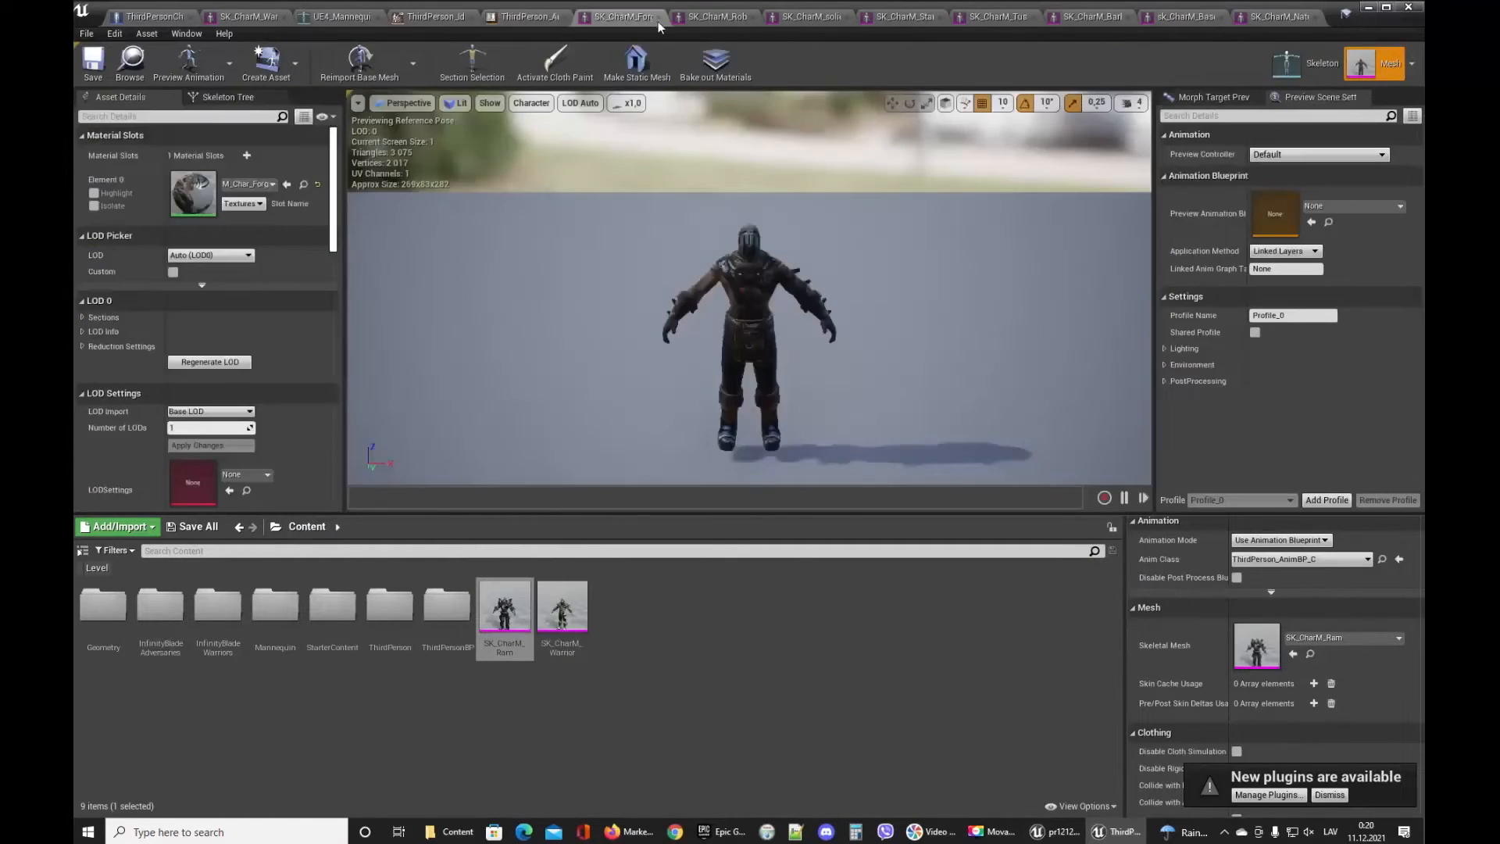
{"action": "left_click", "coordinate": [707, 17]}
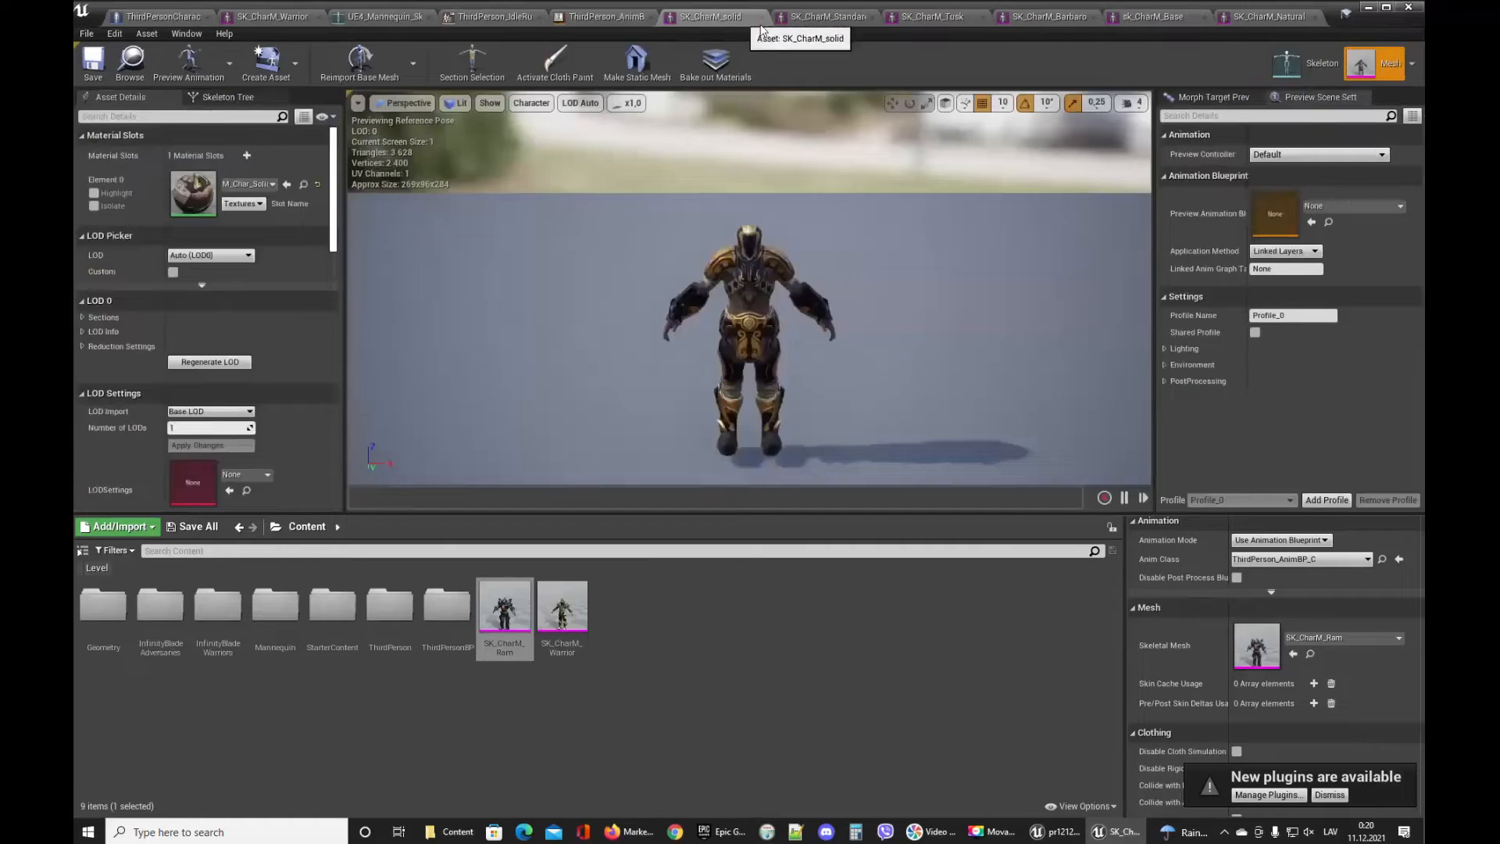
{"action": "left_click", "coordinate": [762, 17]}
{"action": "left_click", "coordinate": [828, 18]}
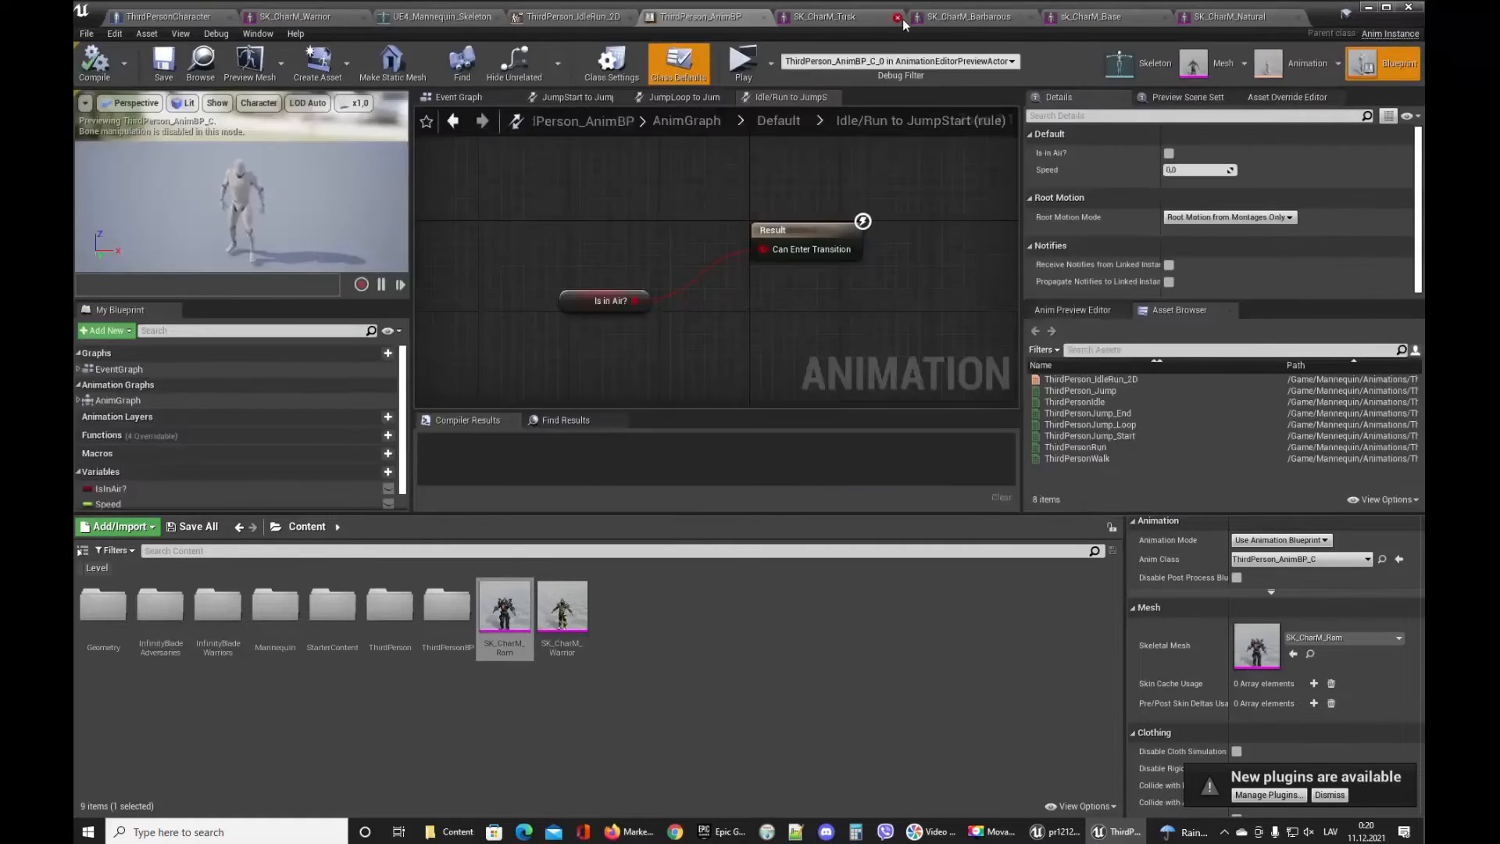
{"action": "left_click", "coordinate": [900, 17]}
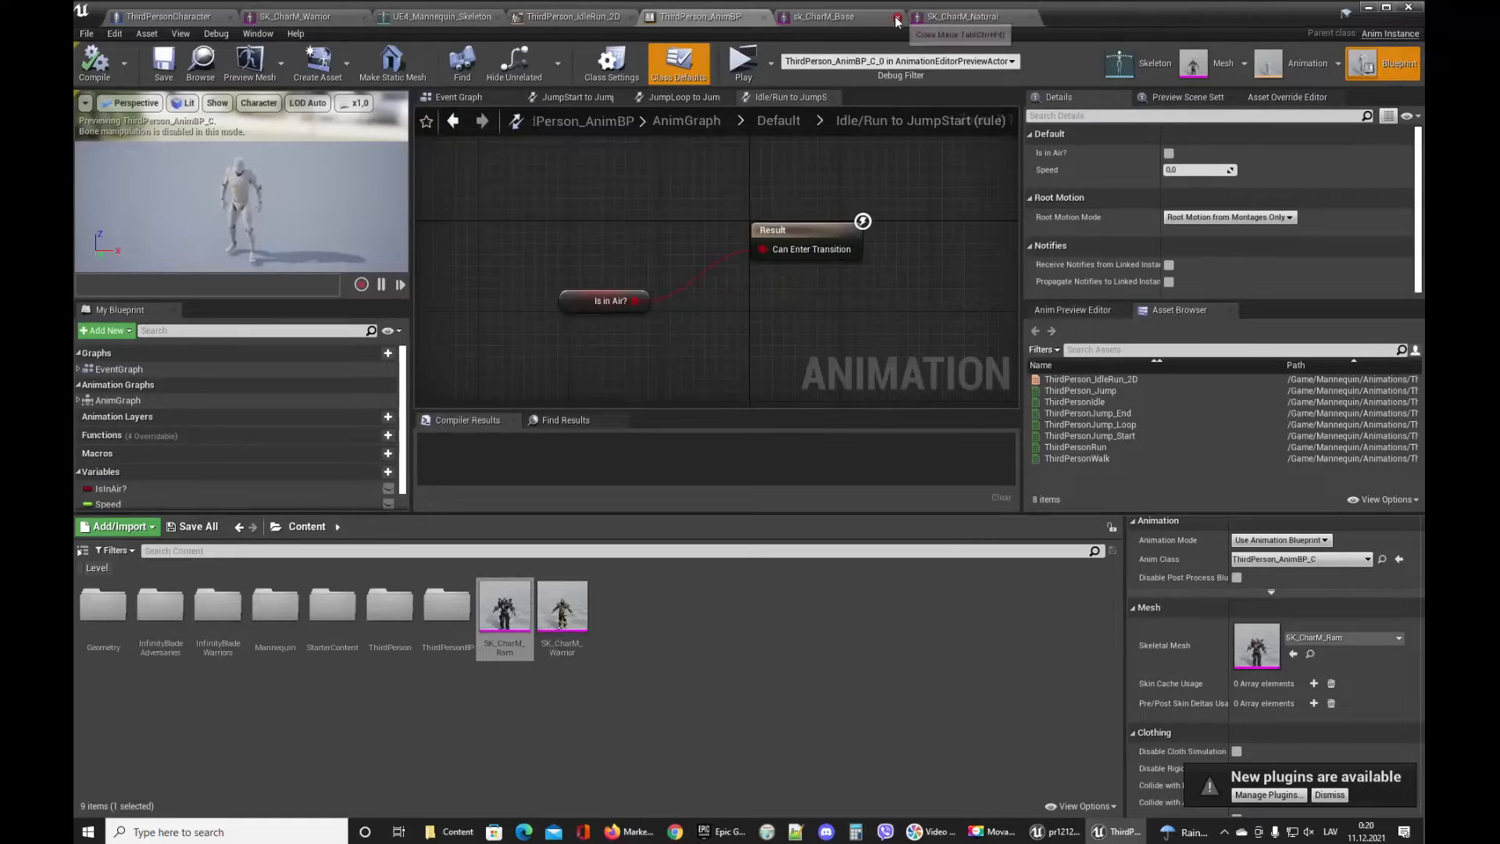
Open the Overview map from the InfinityBladeAdversaries Maps folder.
{"action": "left_click", "coordinate": [291, 686]}
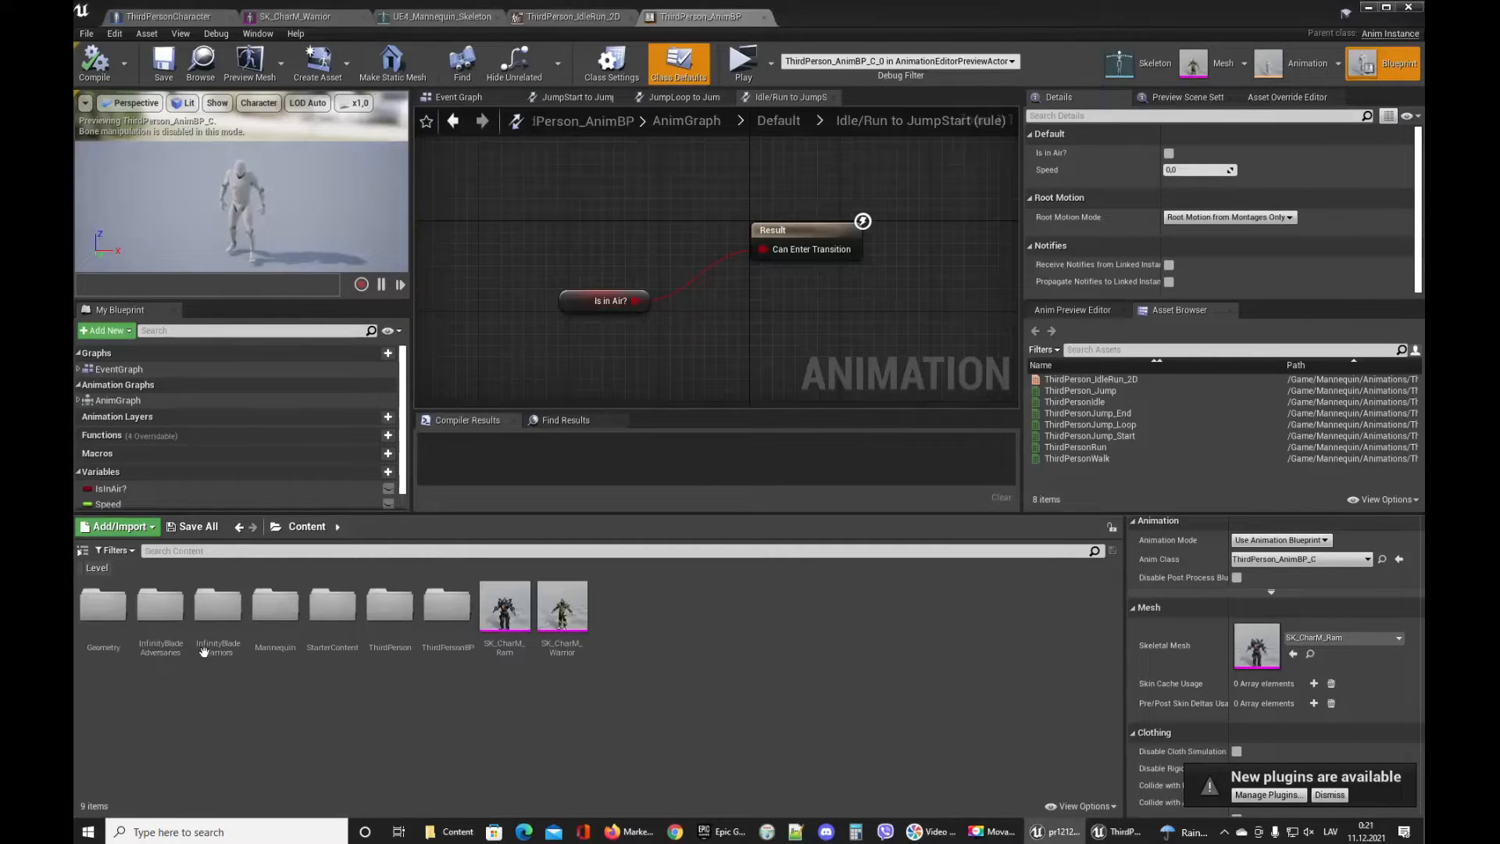
{"action": "double_click", "coordinate": [160, 613]}
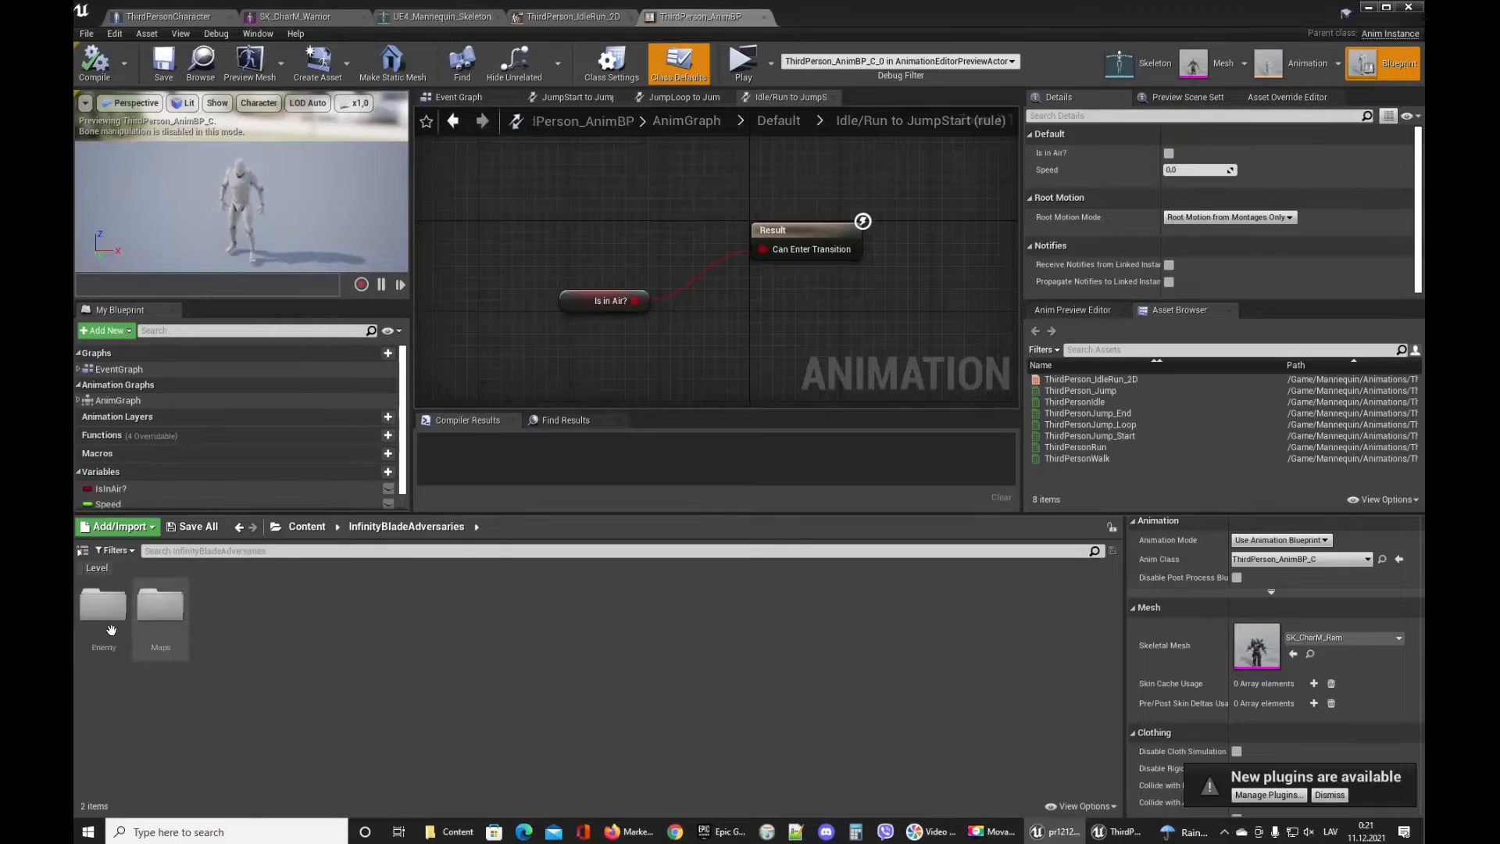
{"action": "double_click", "coordinate": [160, 609]}
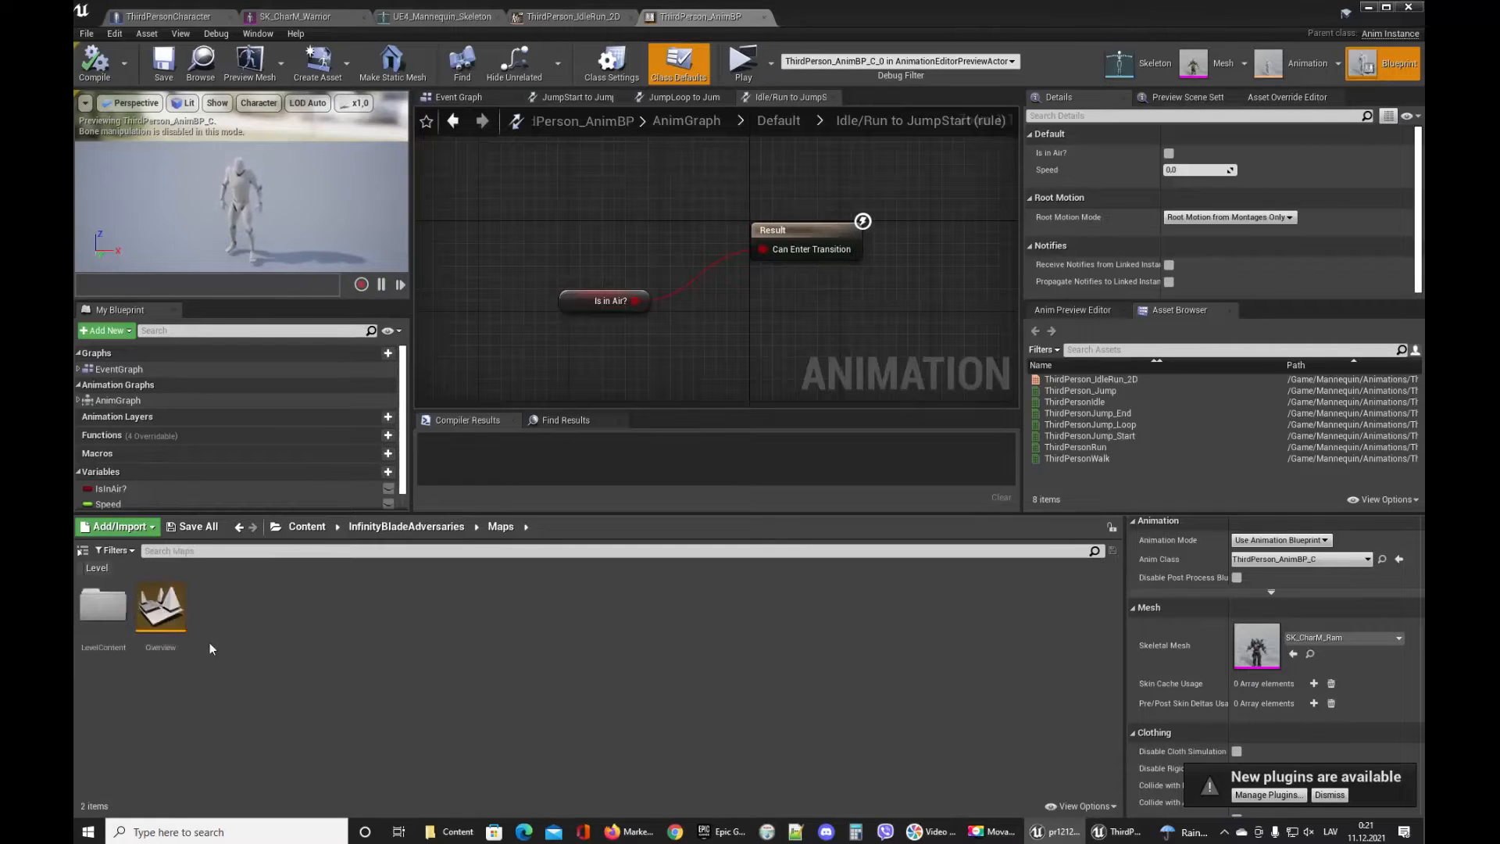
{"action": "double_click", "coordinate": [157, 617]}
{"action": "left_click", "coordinate": [823, 550]}
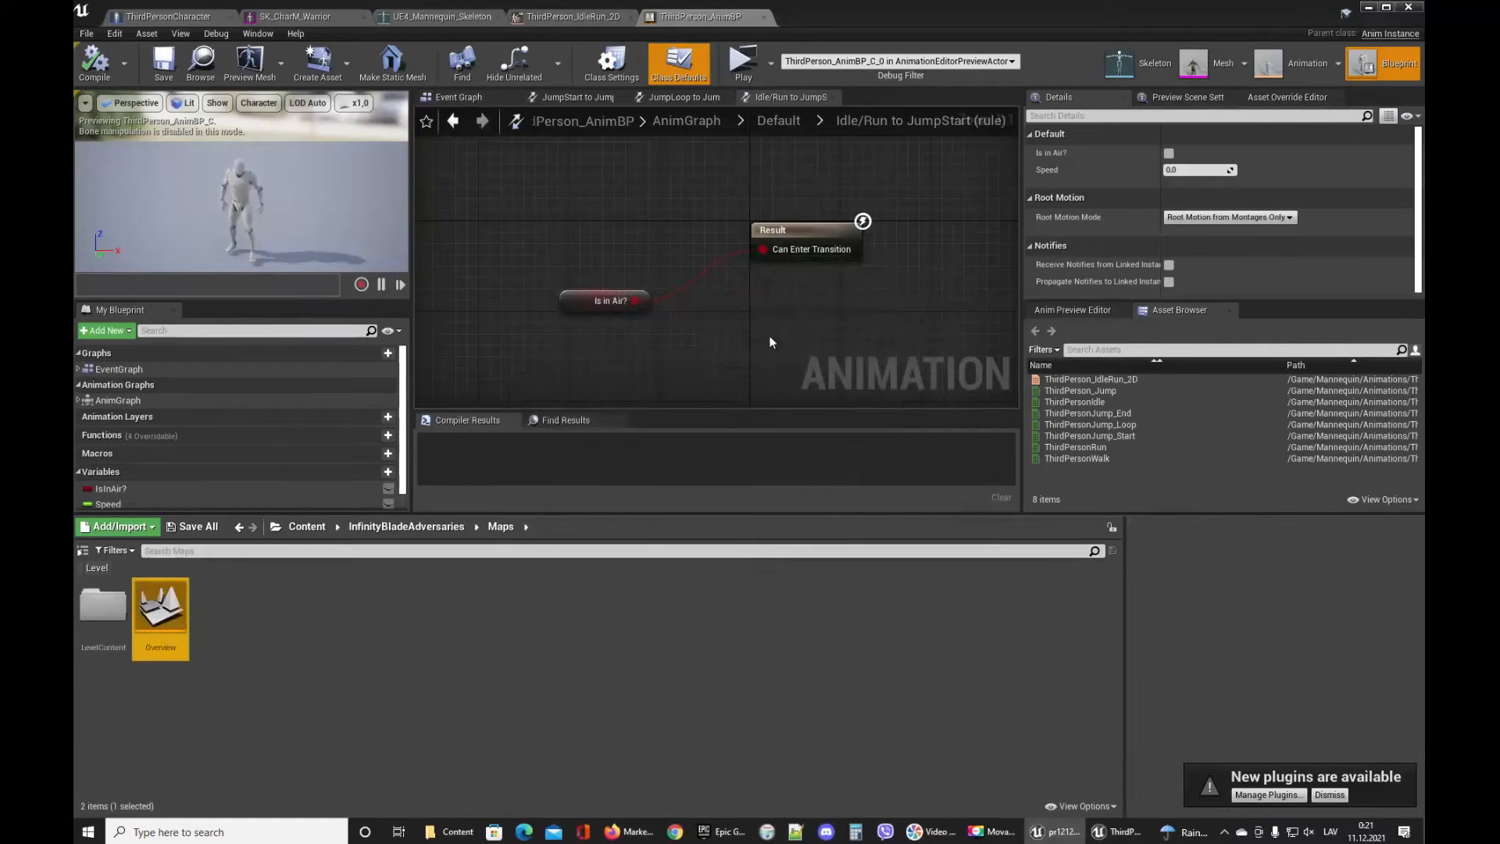
{"action": "left_click", "coordinate": [1367, 7]}
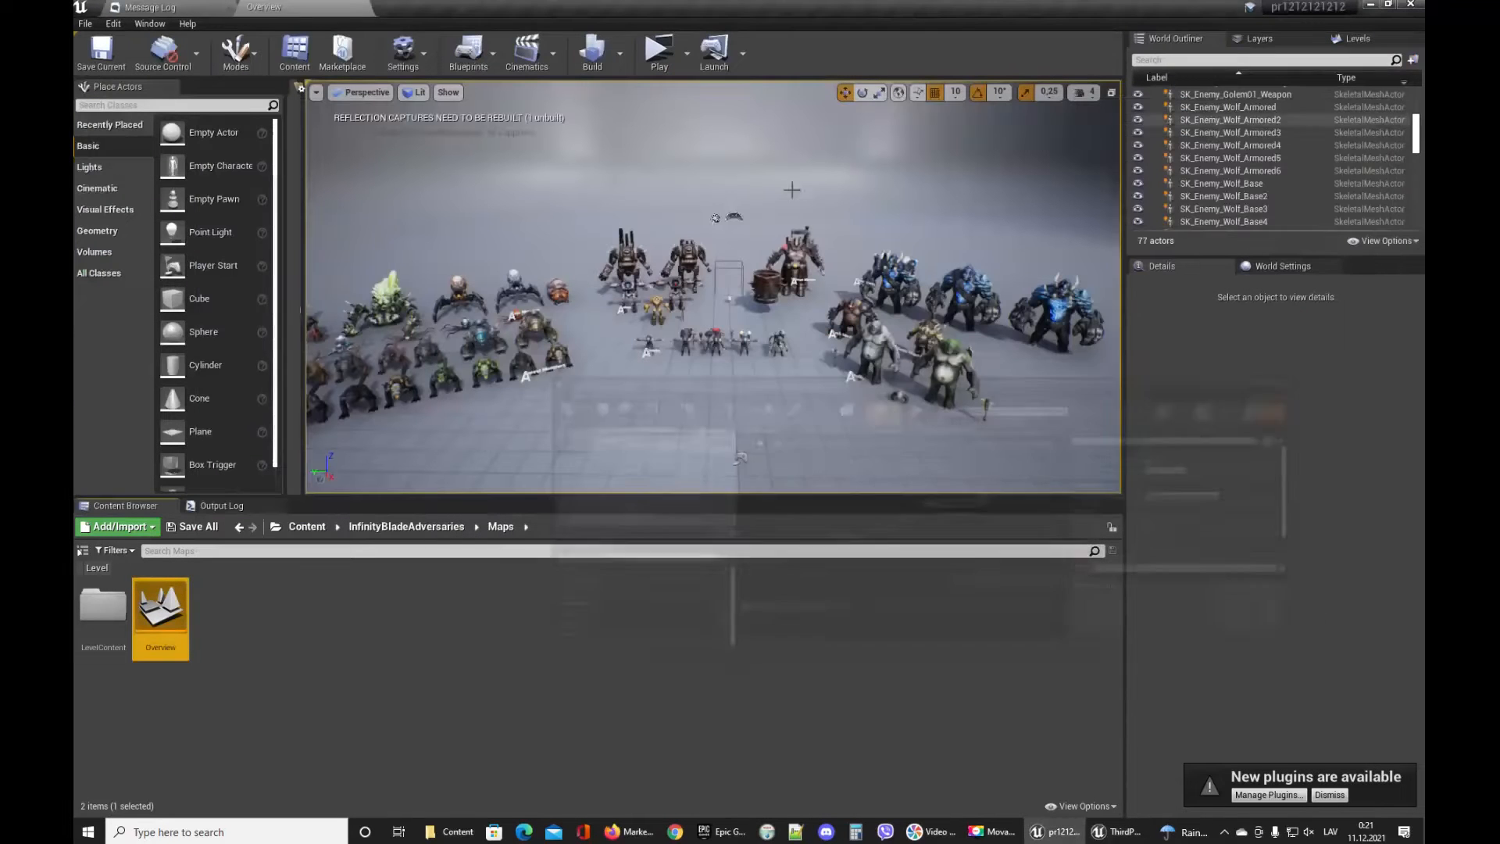
Fly around the Overview level to examine the adversary characters on display.
{"action": "right_click_drag", "start_coordinate": [624, 336], "coordinate": [734, 394]}
{"action": "key", "text": "w"}
{"action": "key", "text": "s"}
{"action": "key", "text": "w"}
{"action": "key", "text": "w"}
{"action": "key", "text": "s"}
{"action": "key", "text": "w"}
{"action": "key", "text": "e"}
{"action": "key", "text": "w"}
{"action": "key", "text": "w"}
{"action": "key", "text": "d"}
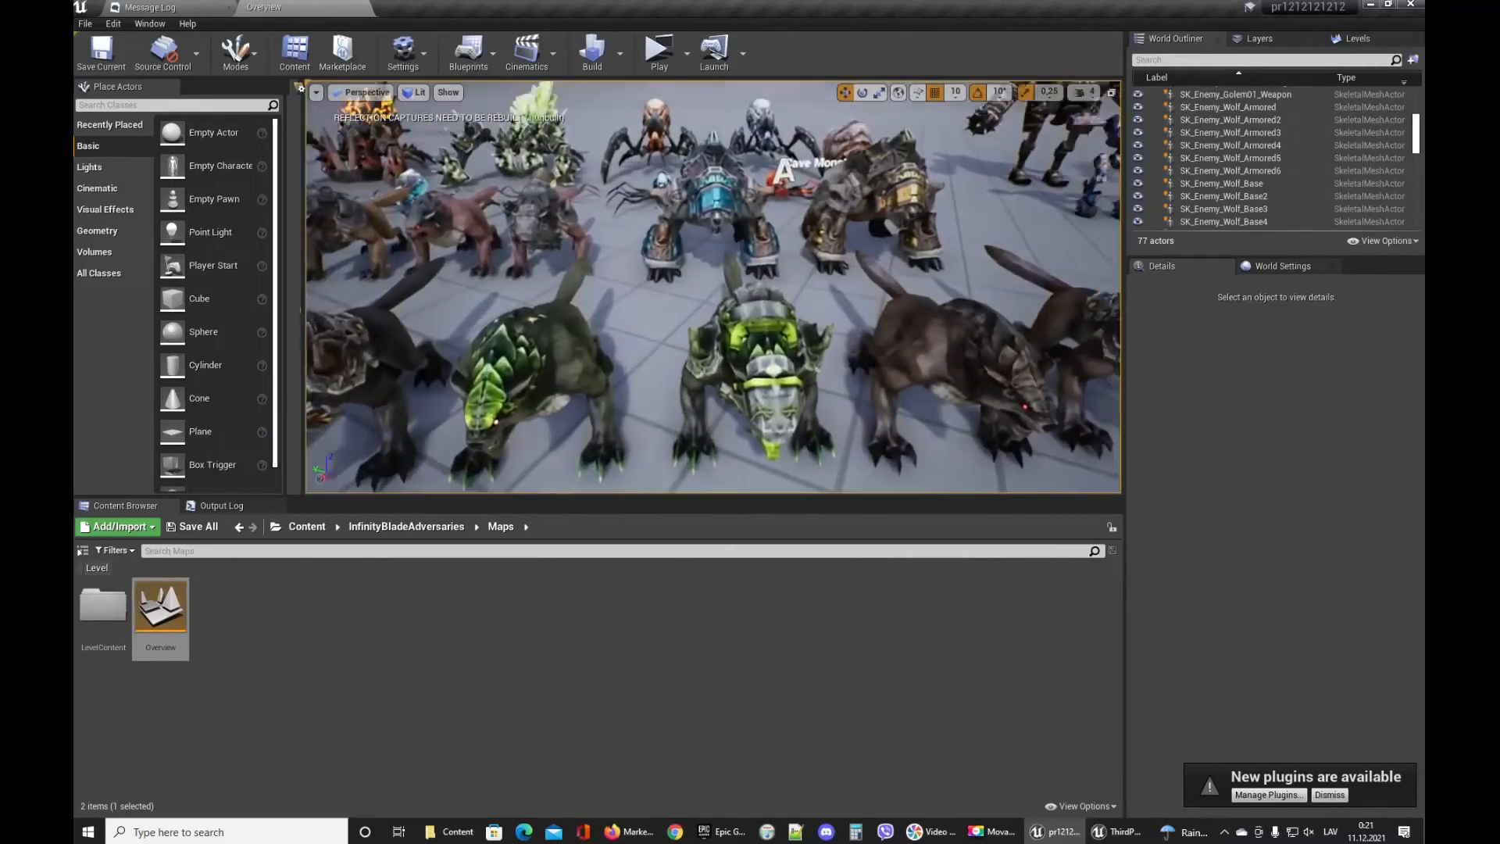
{"action": "right_click_drag", "start_coordinate": [734, 394], "coordinate": [785, 397]}
{"action": "key", "text": "s"}
{"action": "key", "text": "w"}
{"action": "key", "text": "a"}
{"action": "key", "text": "d"}
{"action": "key", "text": "s"}
{"action": "key", "text": "w"}
{"action": "key", "text": "s"}
{"action": "key", "text": "d"}
{"action": "key", "text": "s"}
{"action": "key", "text": "w"}
{"action": "key", "text": "s"}
Select the poison troll in the level and browse to its Enemy_Troll_Poison_Animation folder.
{"action": "left_click", "coordinate": [717, 262]}
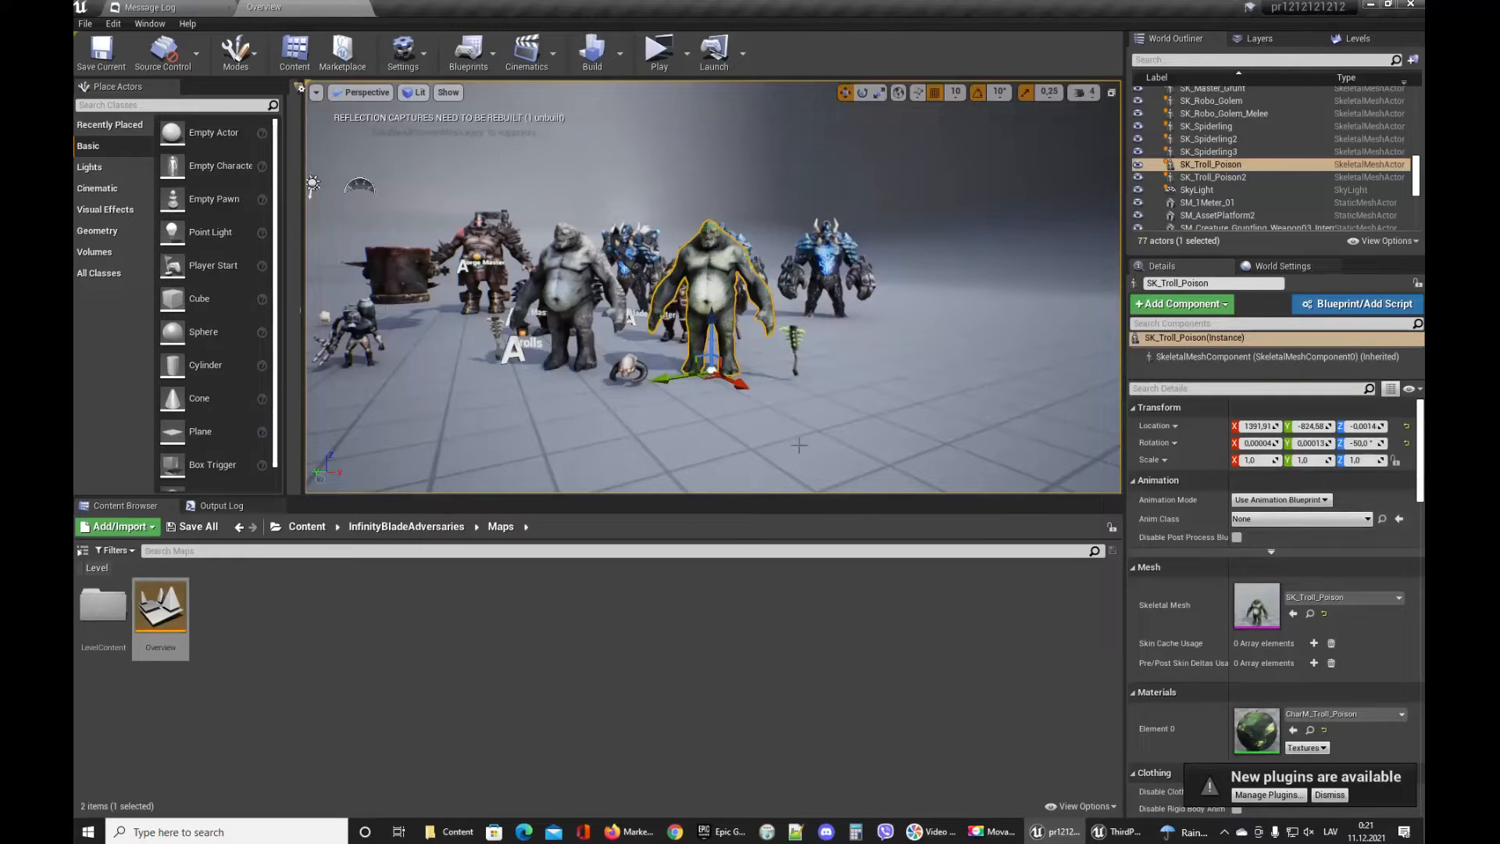
{"action": "left_click", "coordinate": [1310, 613]}
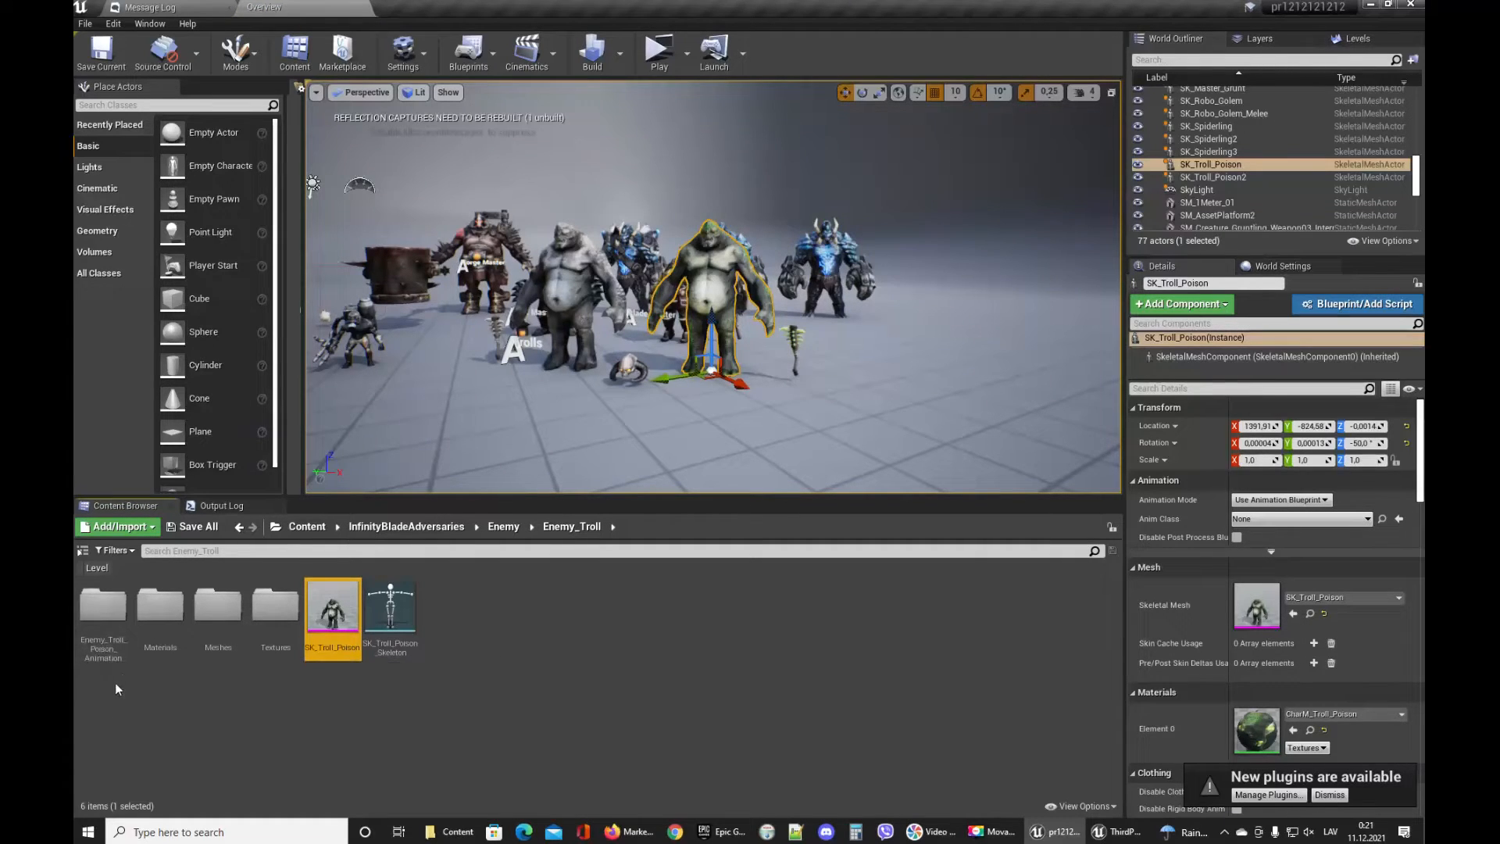
{"action": "double_click", "coordinate": [110, 646]}
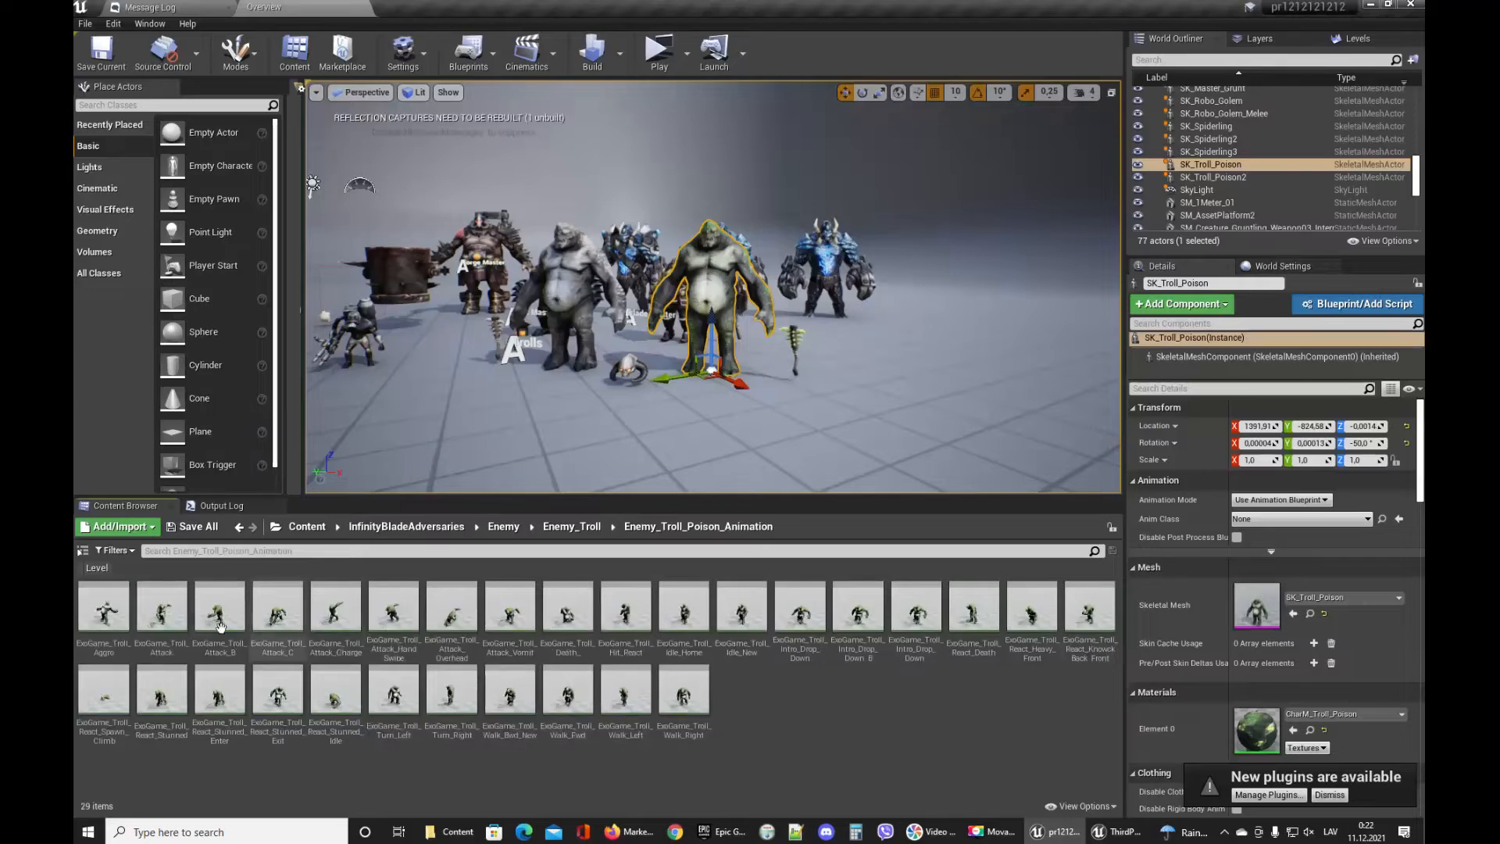
Preview the troll's animation sequences one after another in the animation editor.
{"action": "double_click", "coordinate": [104, 607]}
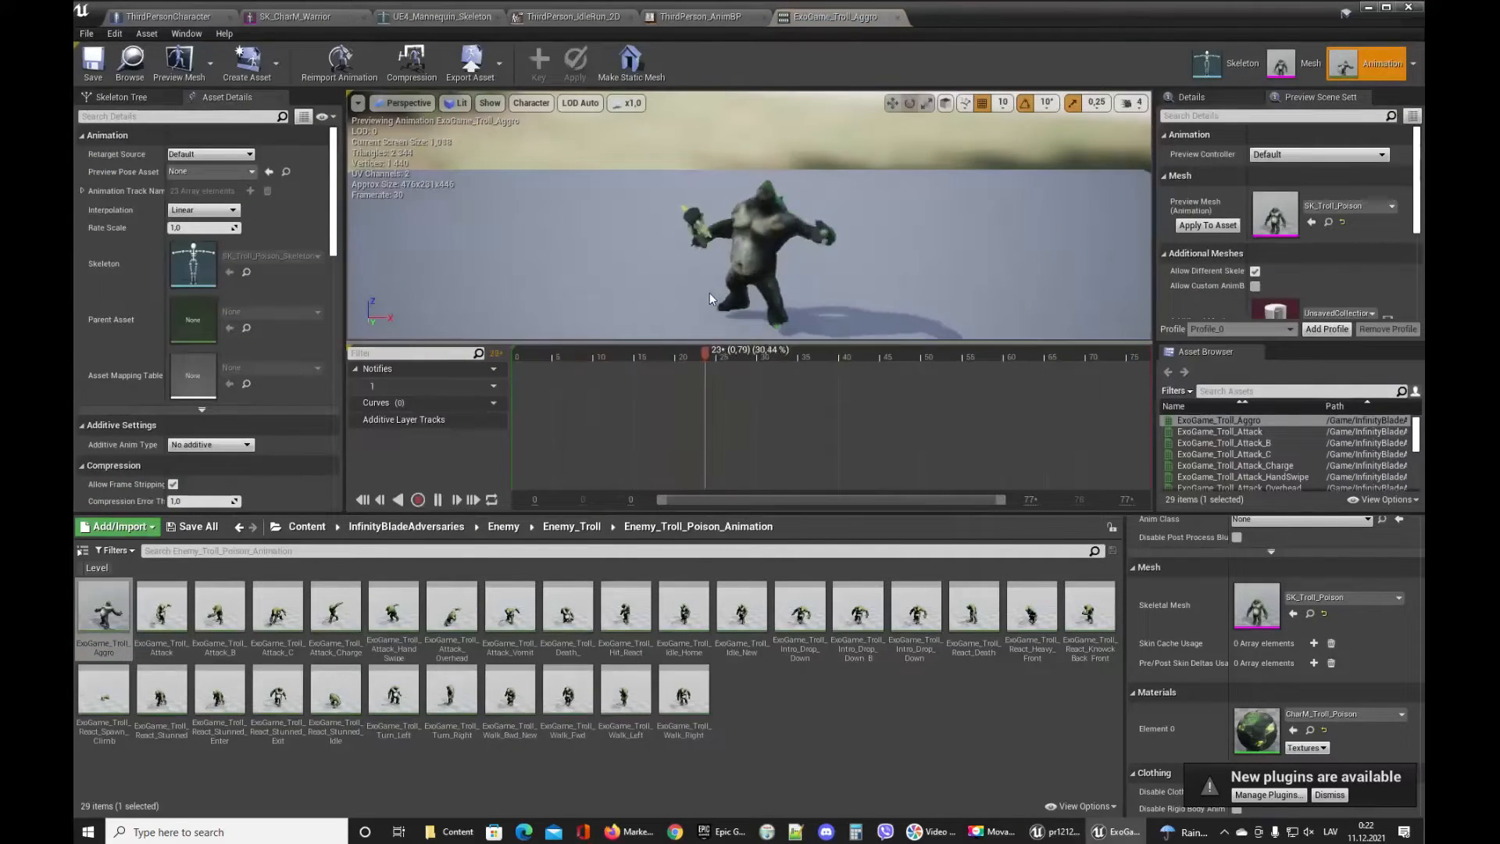
{"action": "double_click", "coordinate": [161, 616]}
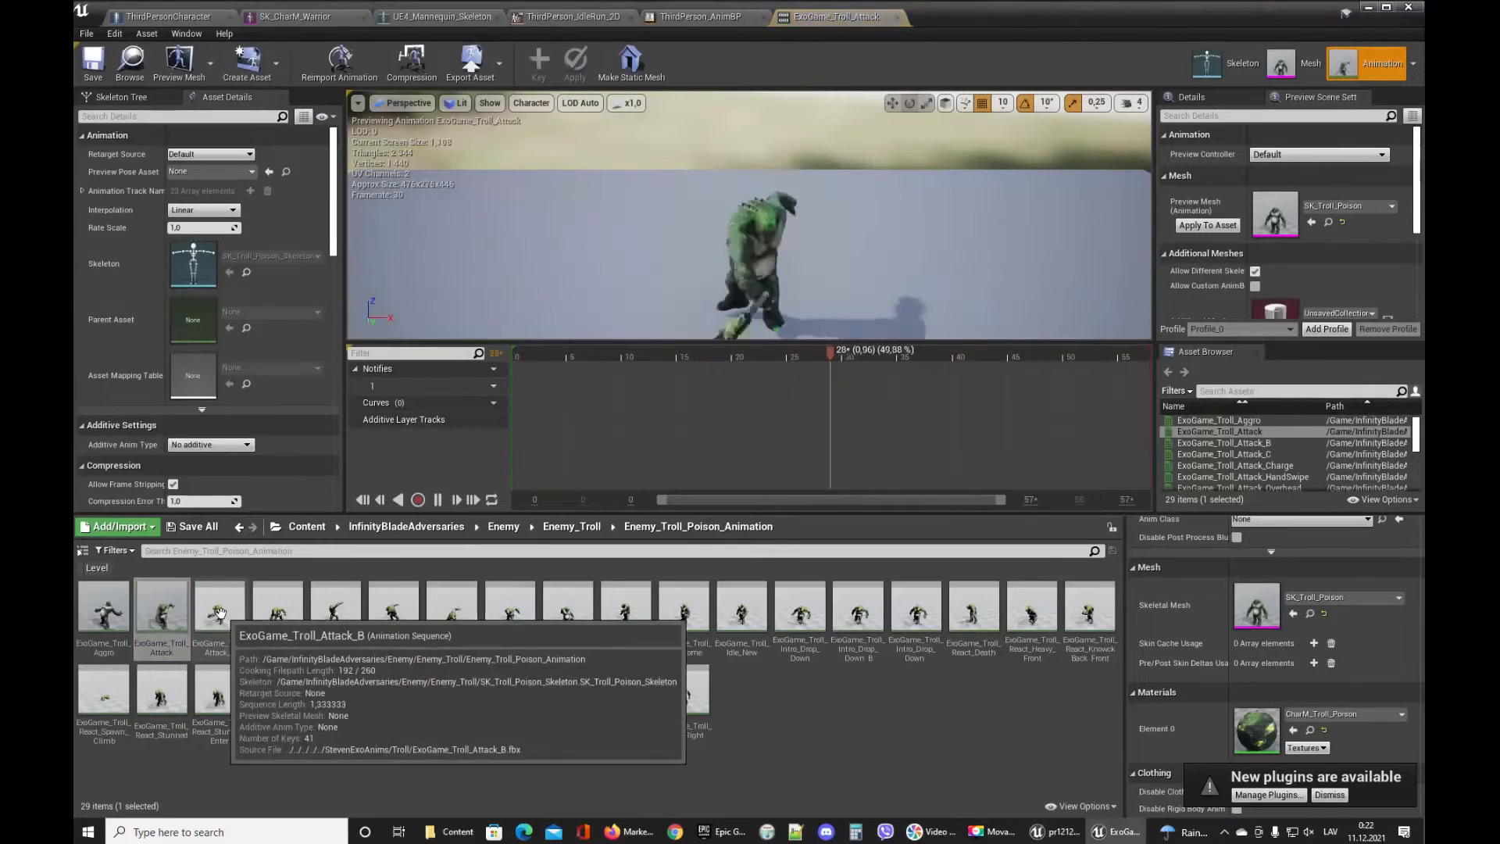
{"action": "double_click", "coordinate": [220, 610]}
{"action": "double_click", "coordinate": [278, 611]}
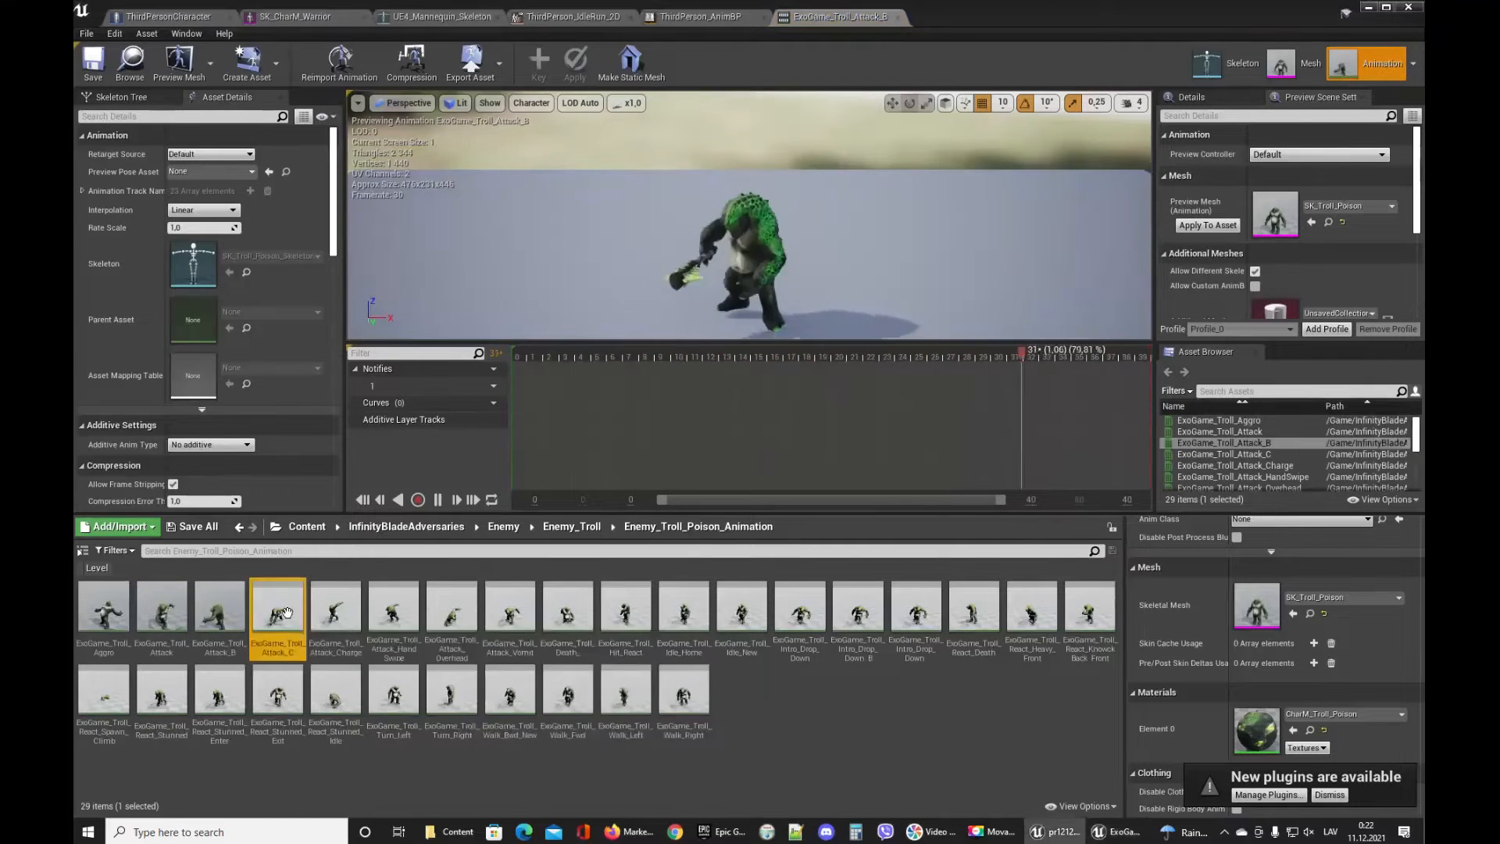
{"action": "double_click", "coordinate": [335, 610]}
{"action": "double_click", "coordinate": [395, 615]}
{"action": "left_click", "coordinate": [681, 621]}
{"action": "double_click", "coordinate": [682, 617]}
{"action": "double_click", "coordinate": [857, 613]}
{"action": "double_click", "coordinate": [973, 609]}
{"action": "double_click", "coordinate": [1031, 609]}
{"action": "double_click", "coordinate": [1109, 621]}
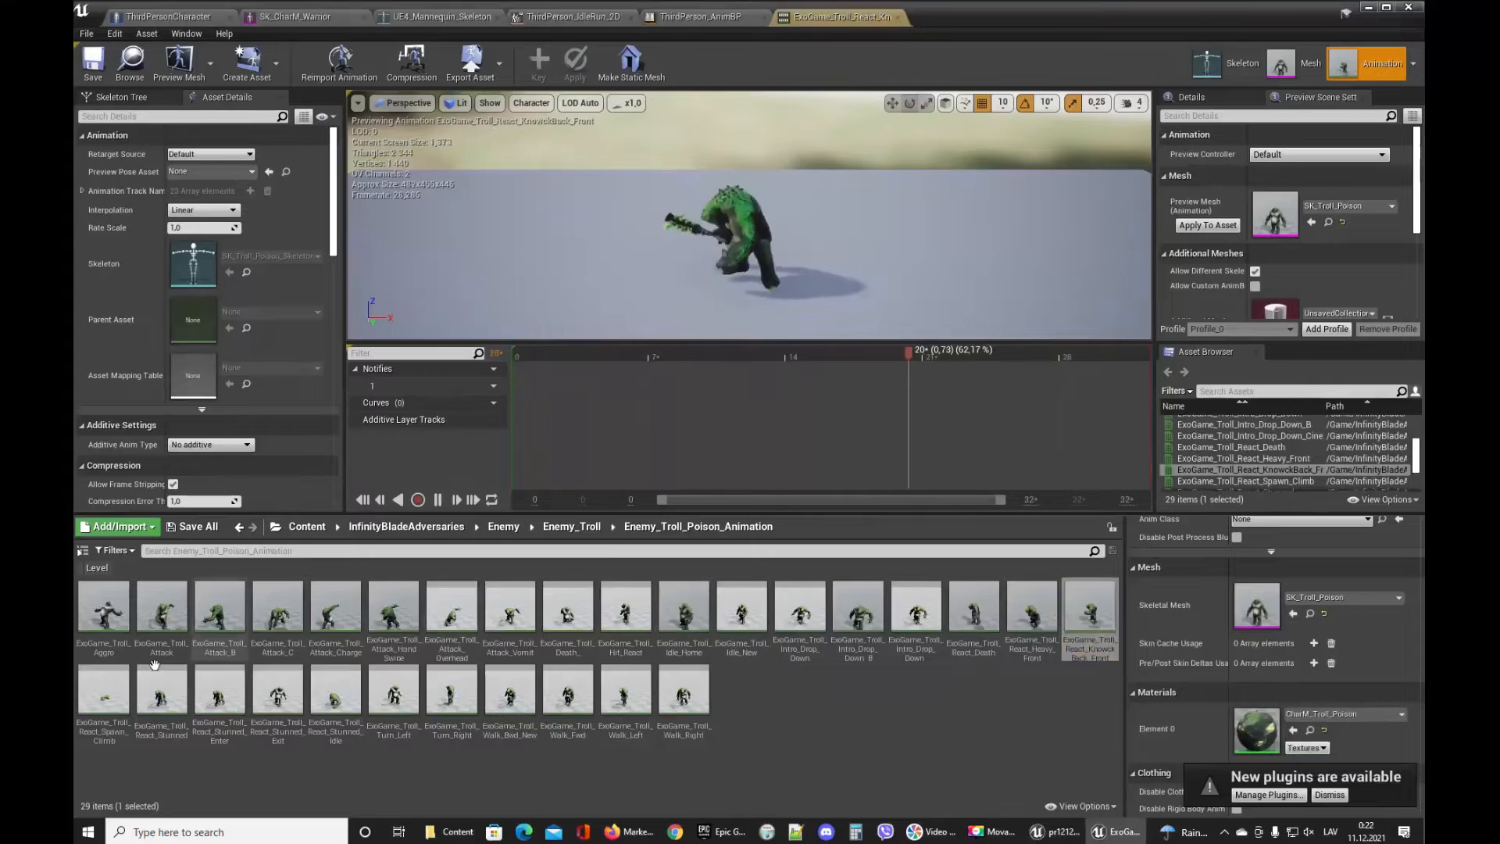
{"action": "double_click", "coordinate": [161, 689]}
{"action": "double_click", "coordinate": [393, 689]}
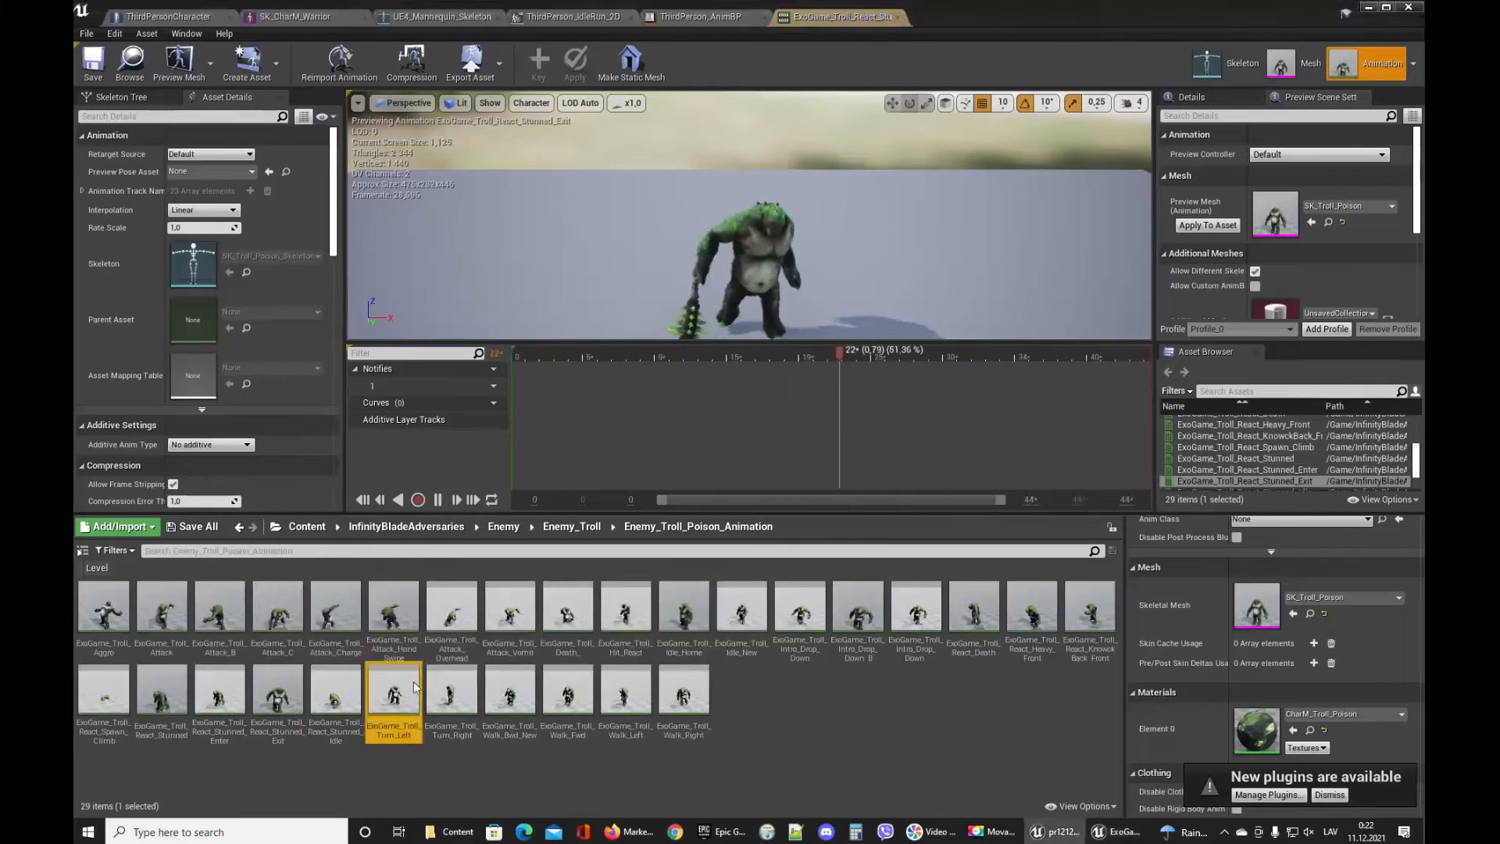
{"action": "left_click", "coordinate": [446, 691]}
{"action": "double_click", "coordinate": [446, 692]}
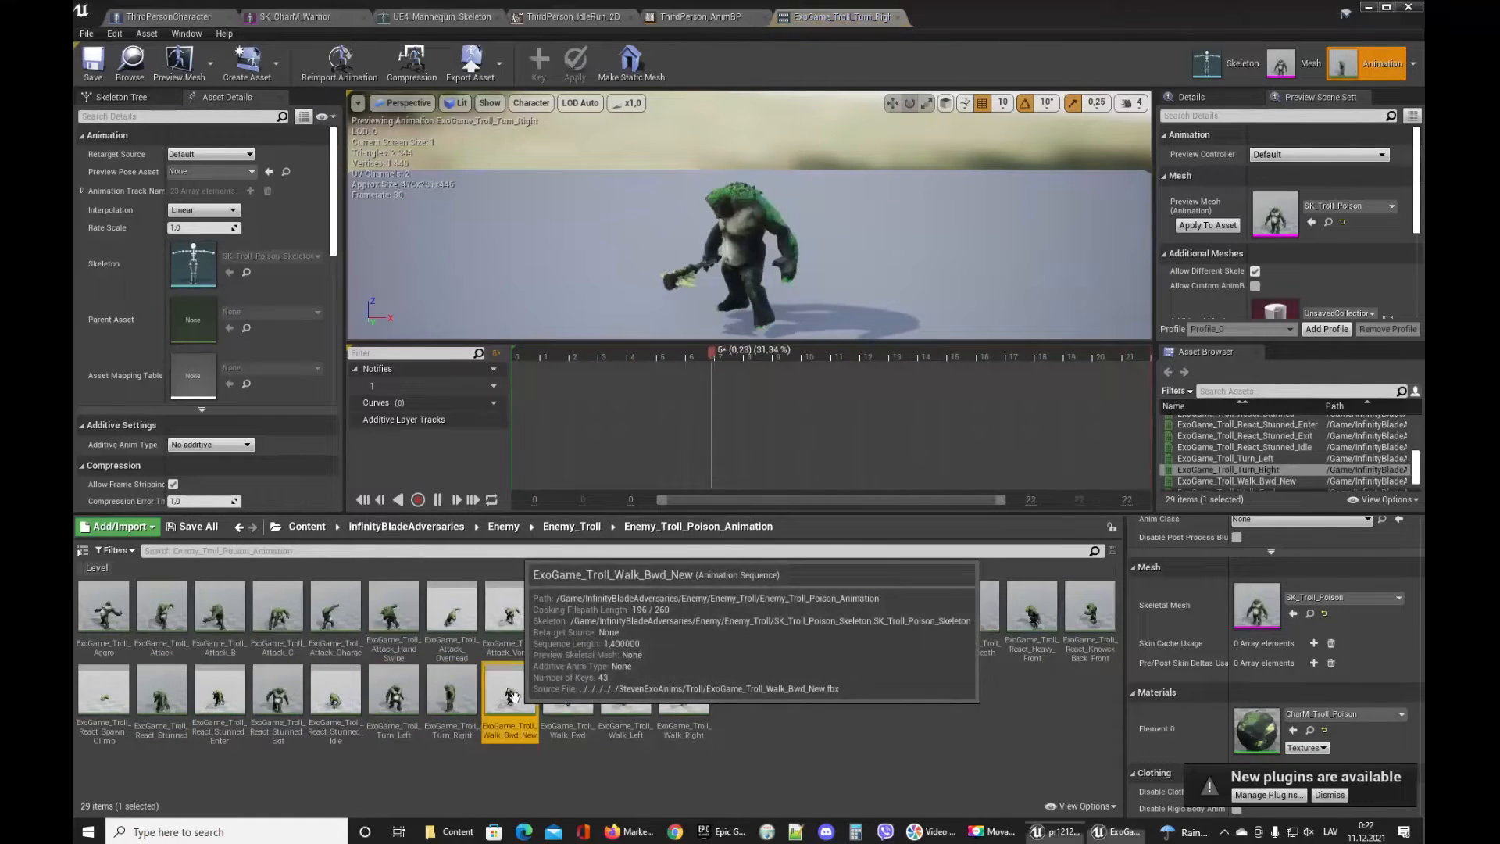
{"action": "double_click", "coordinate": [509, 688]}
{"action": "double_click", "coordinate": [570, 705]}
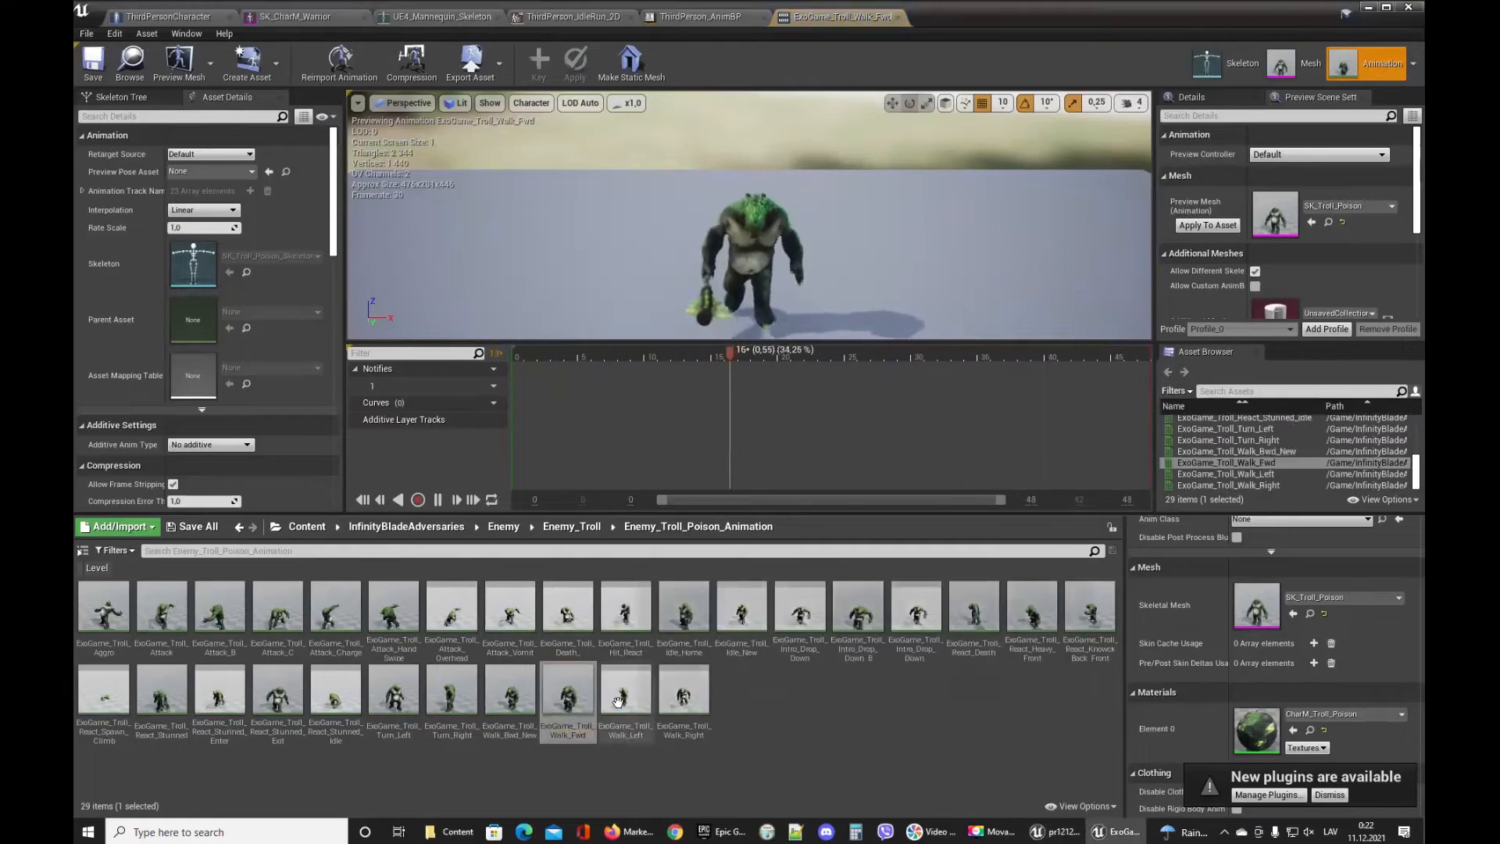
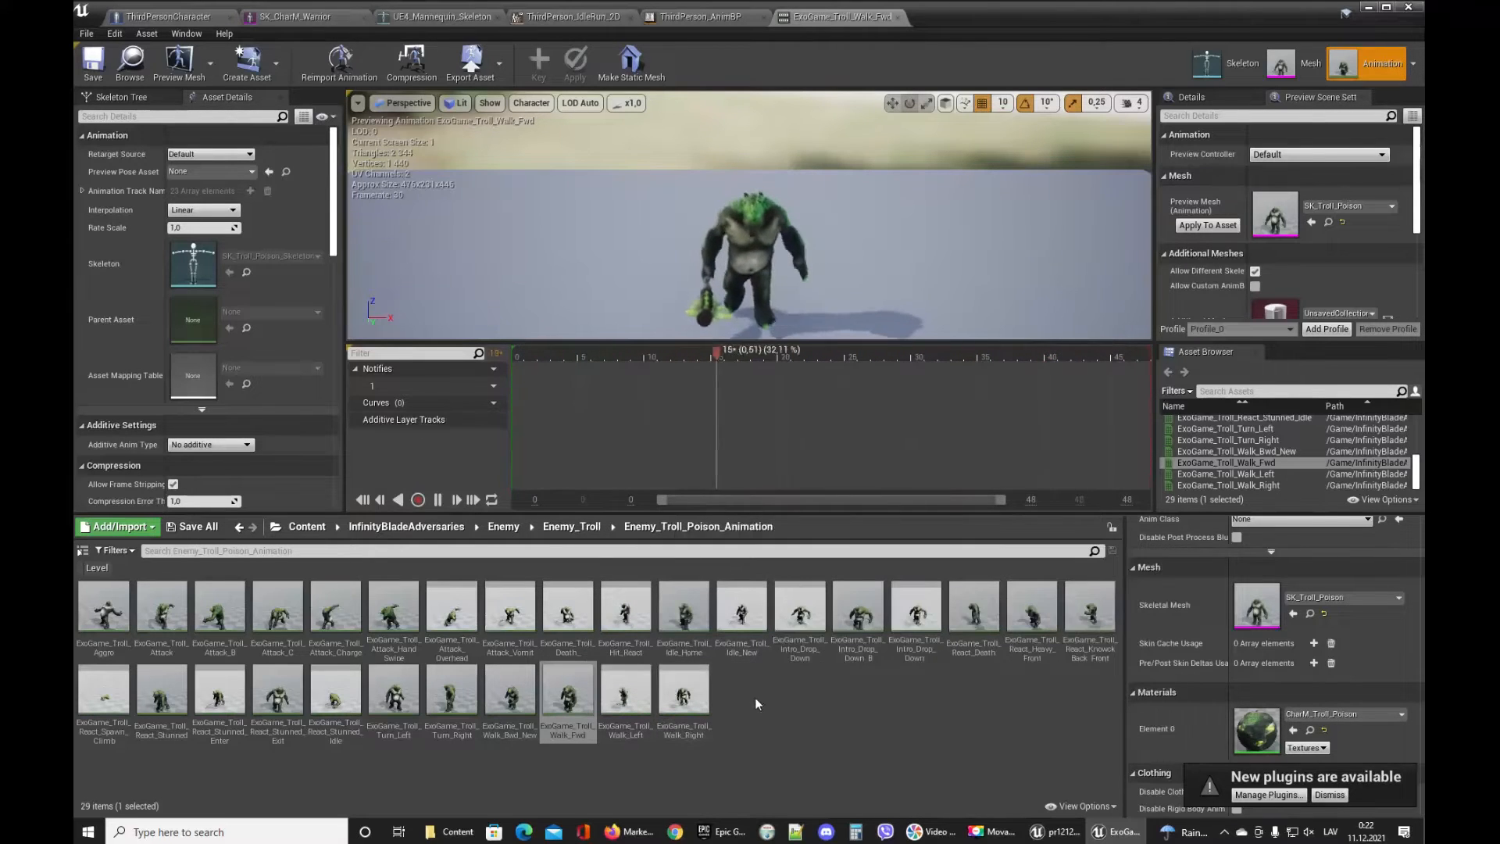
Locate the ThirdPerson_AnimBP used as the Anim Class of the ThirdPersonCharacter blueprint's mesh.
{"action": "left_click", "coordinate": [585, 534]}
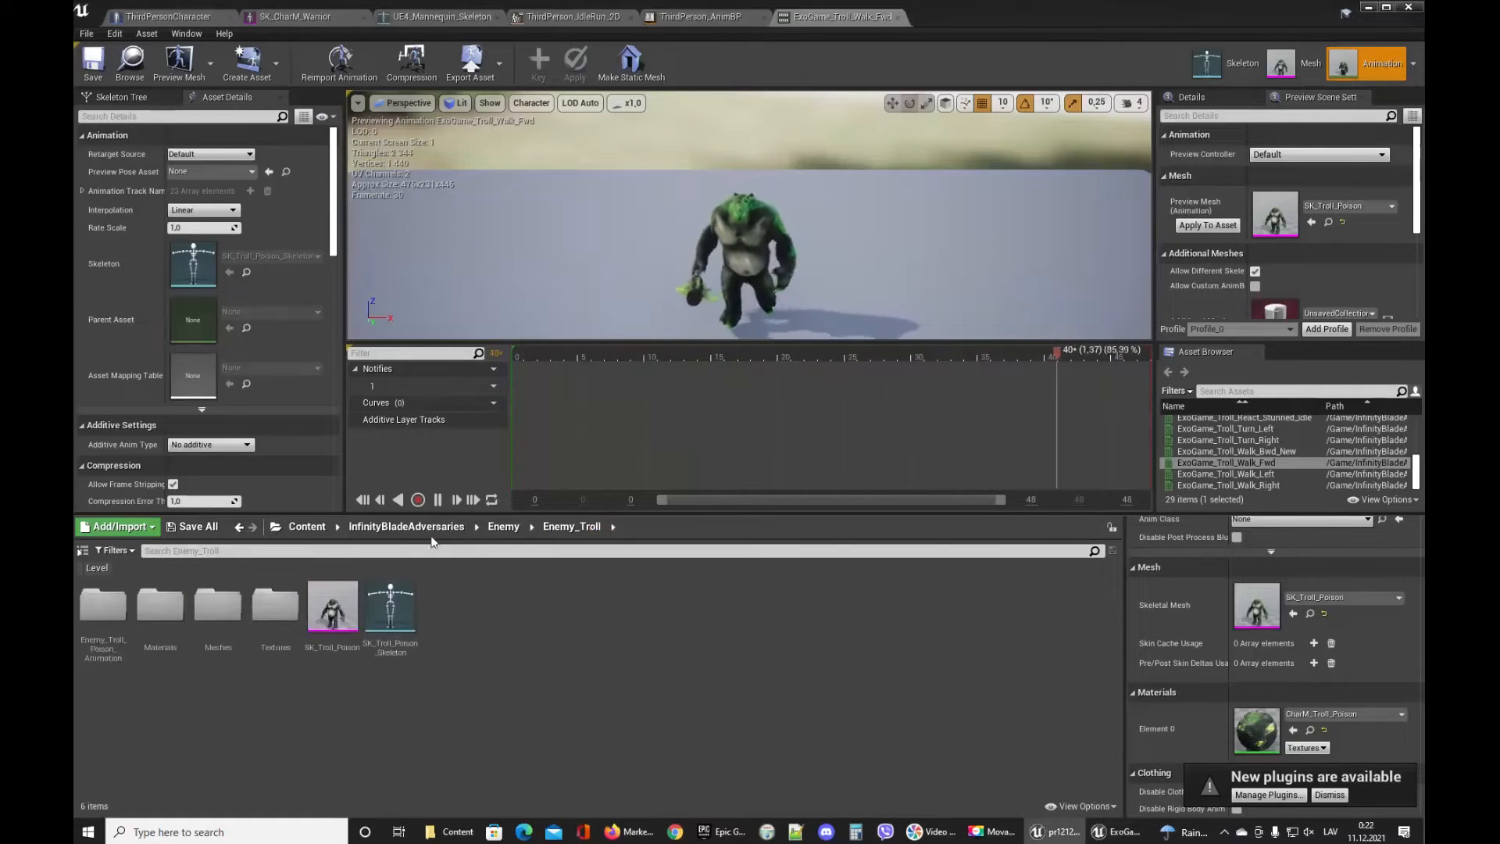
{"action": "left_click", "coordinate": [168, 16]}
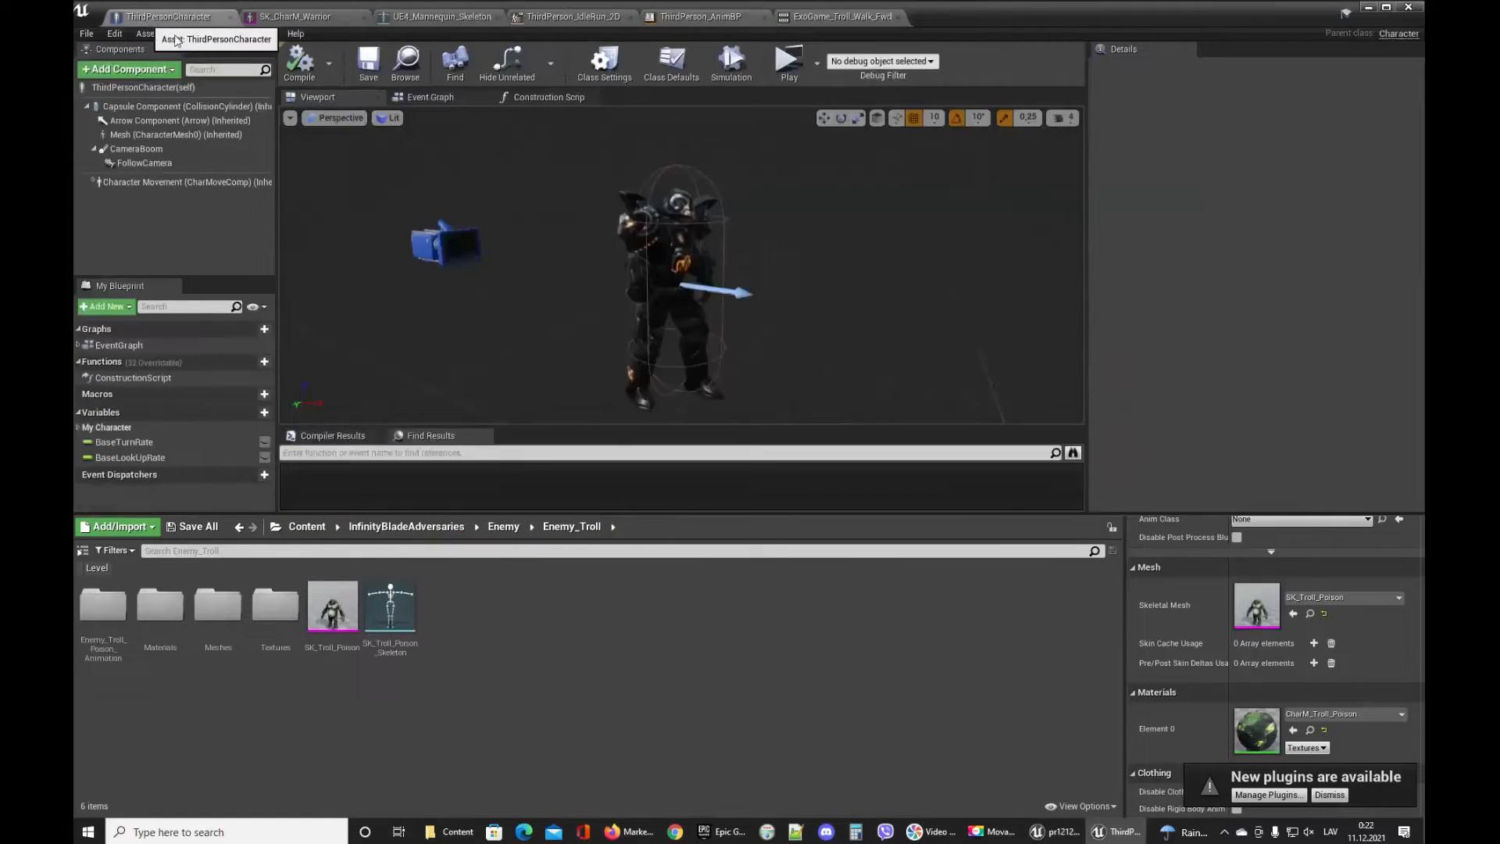
{"action": "left_click", "coordinate": [691, 215]}
{"action": "scroll", "coordinate": [1343, 245], "scroll_direction": "up", "scroll_amount": 3}
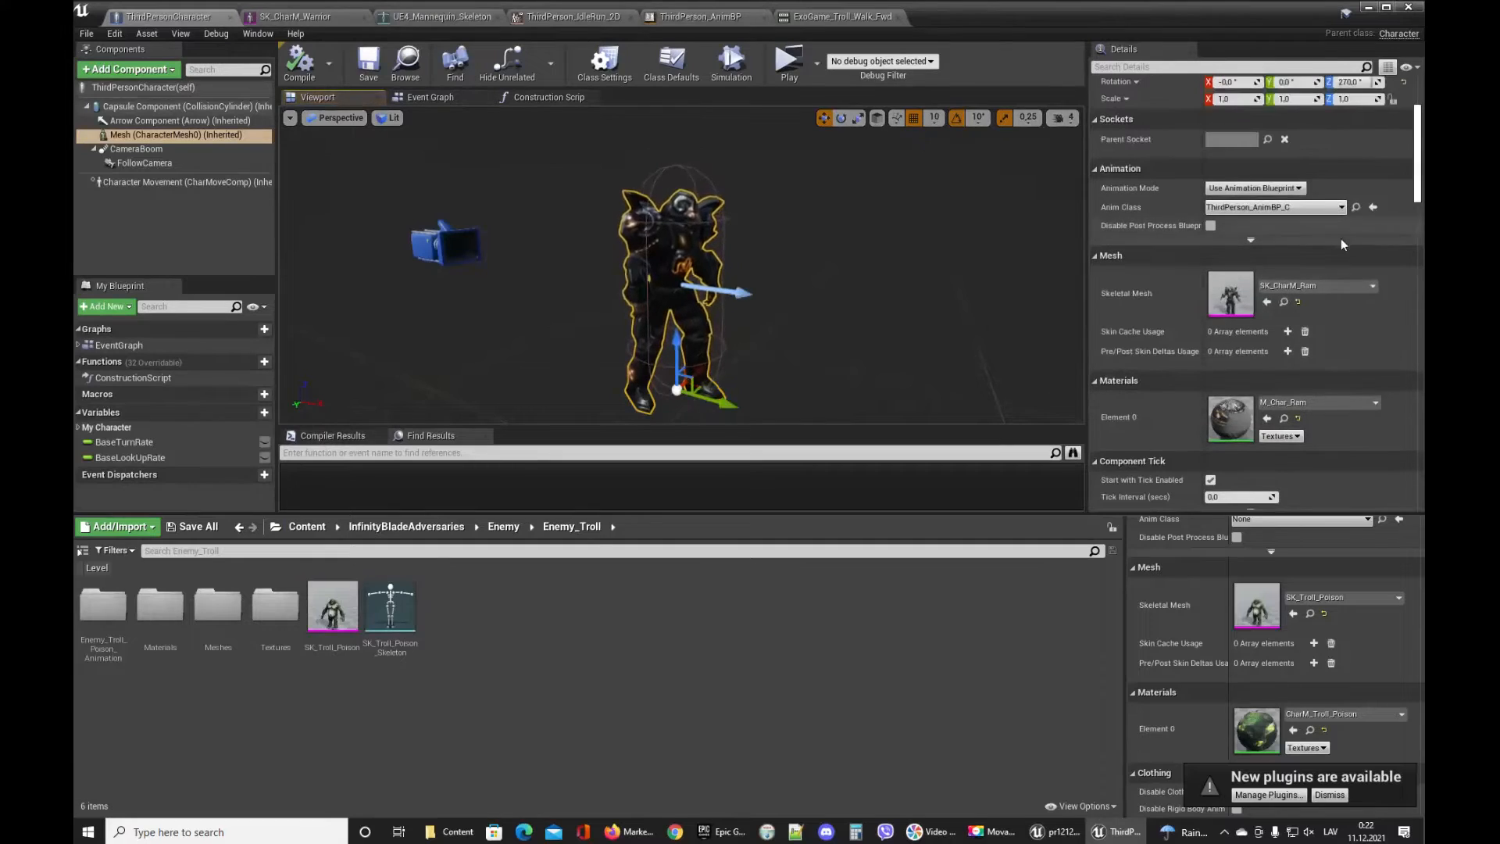
{"action": "left_click", "coordinate": [1356, 207]}
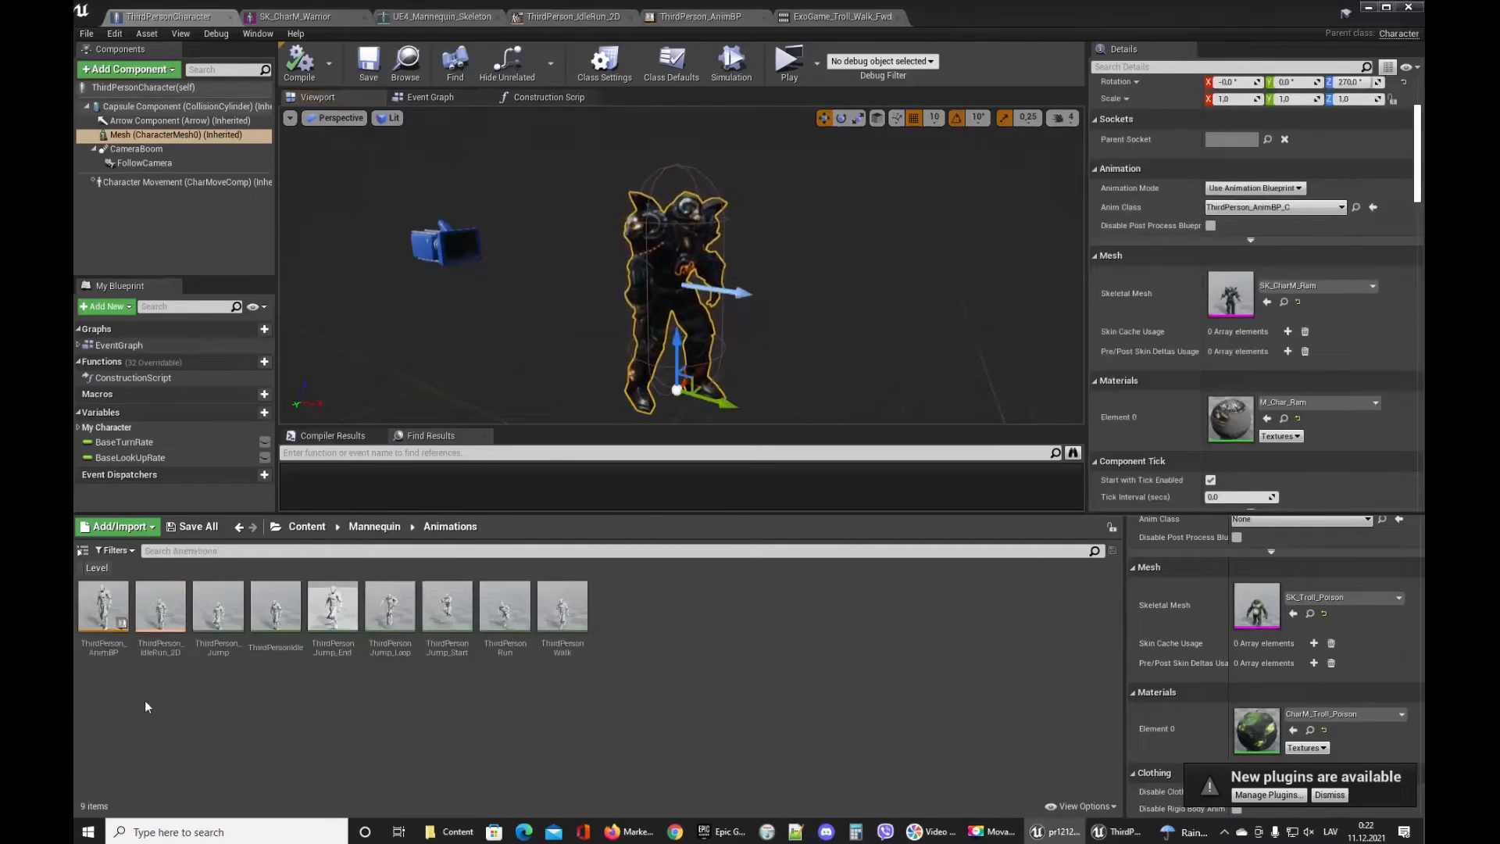
{"action": "left_click", "coordinate": [101, 617]}
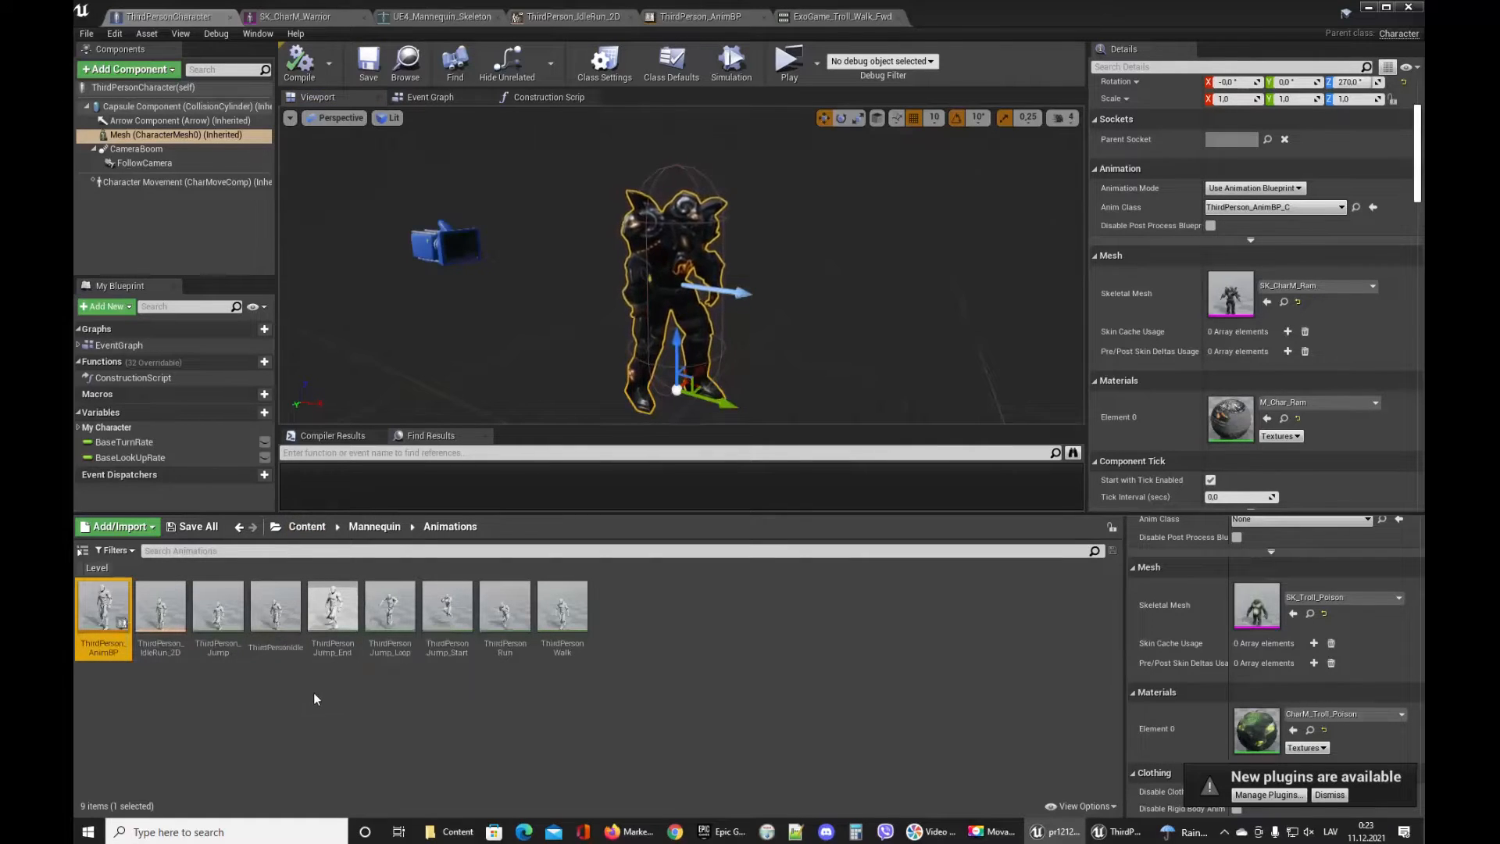
{"action": "right_click", "coordinate": [112, 615]}
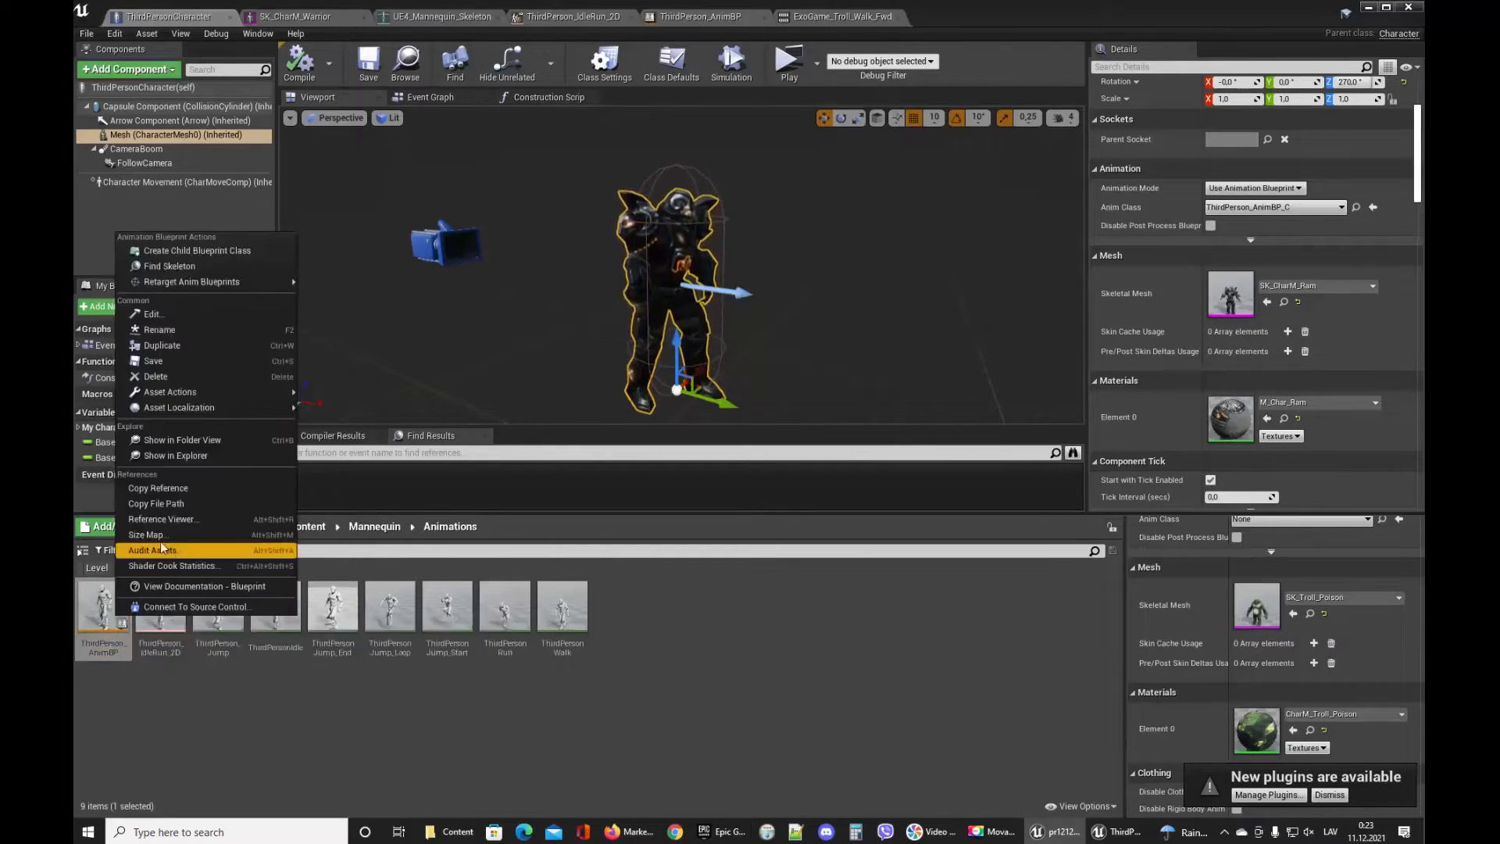
{"action": "left_click", "coordinate": [719, 644]}
{"action": "right_click", "coordinate": [119, 607]}
{"action": "left_click", "coordinate": [447, 585]}
Check the SK_Troll_Poison_Skeleton asset in the Enemy_Troll folder, then return to Mannequin Animations.
{"action": "left_click", "coordinate": [306, 526]}
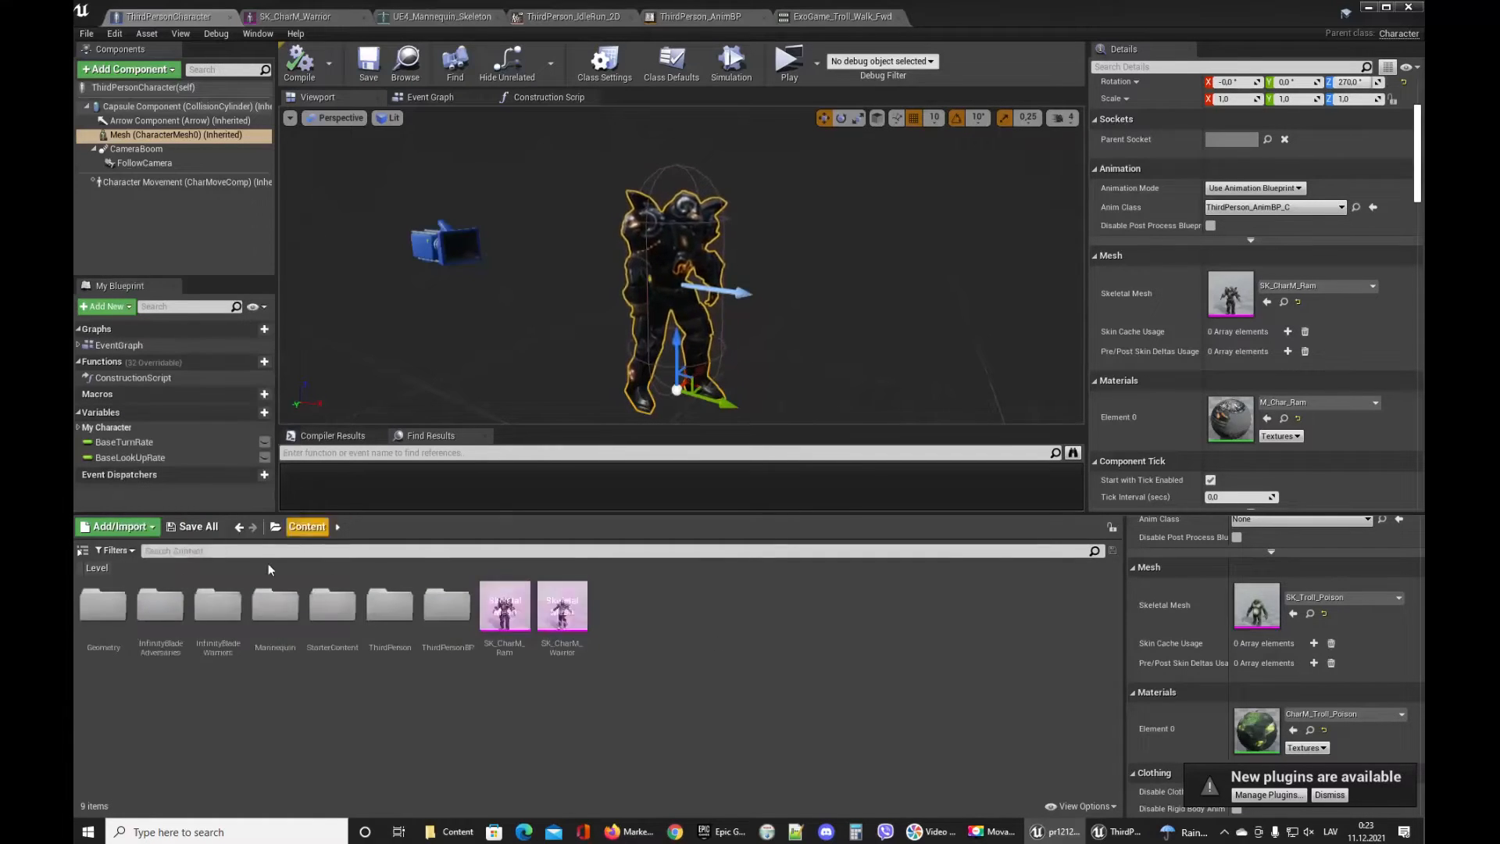
{"action": "double_click", "coordinate": [161, 608]}
{"action": "double_click", "coordinate": [104, 606]}
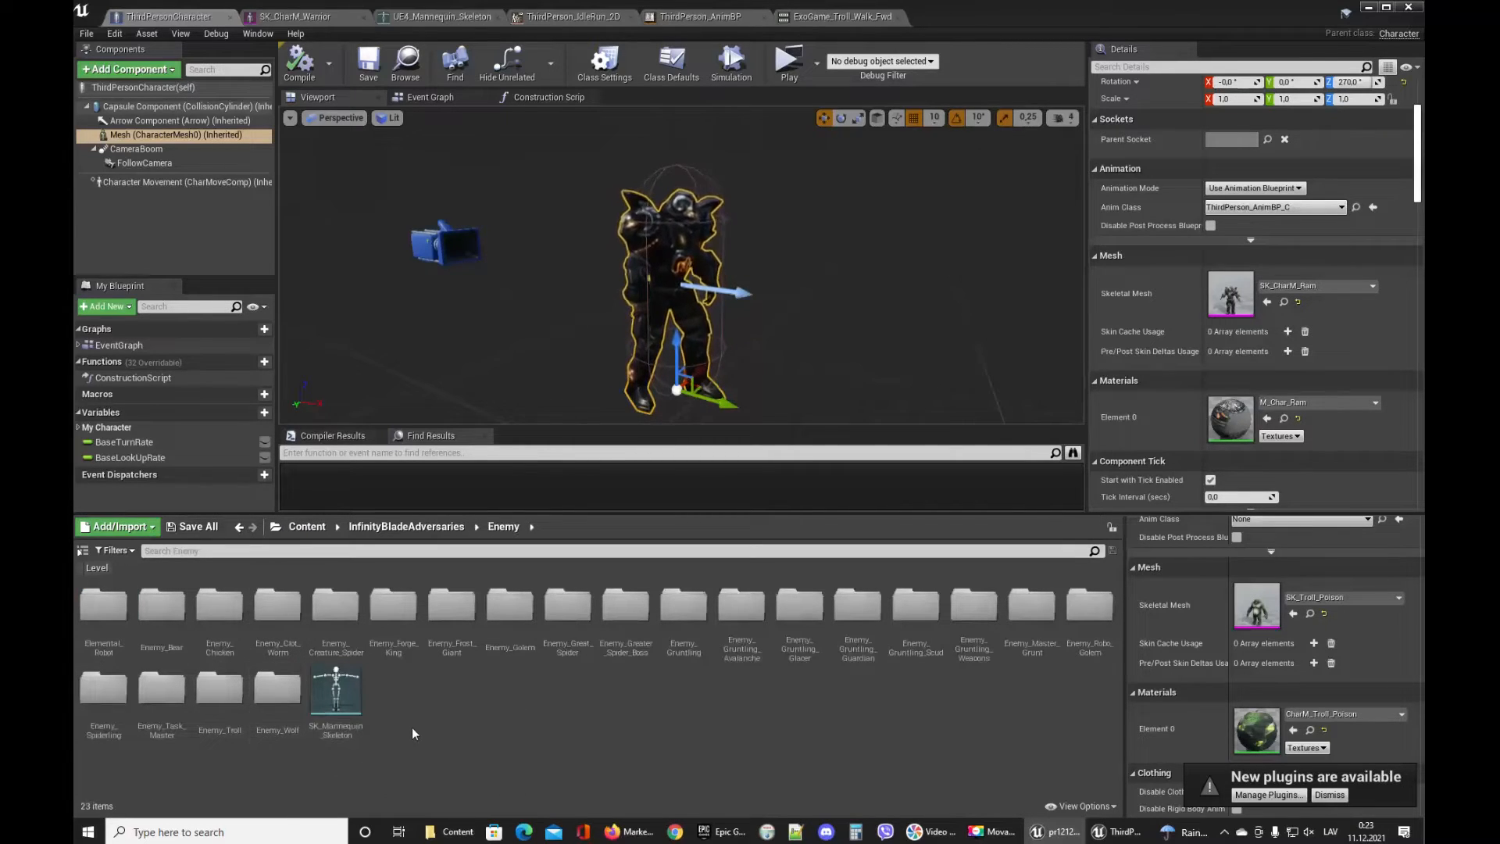
{"action": "double_click", "coordinate": [232, 724]}
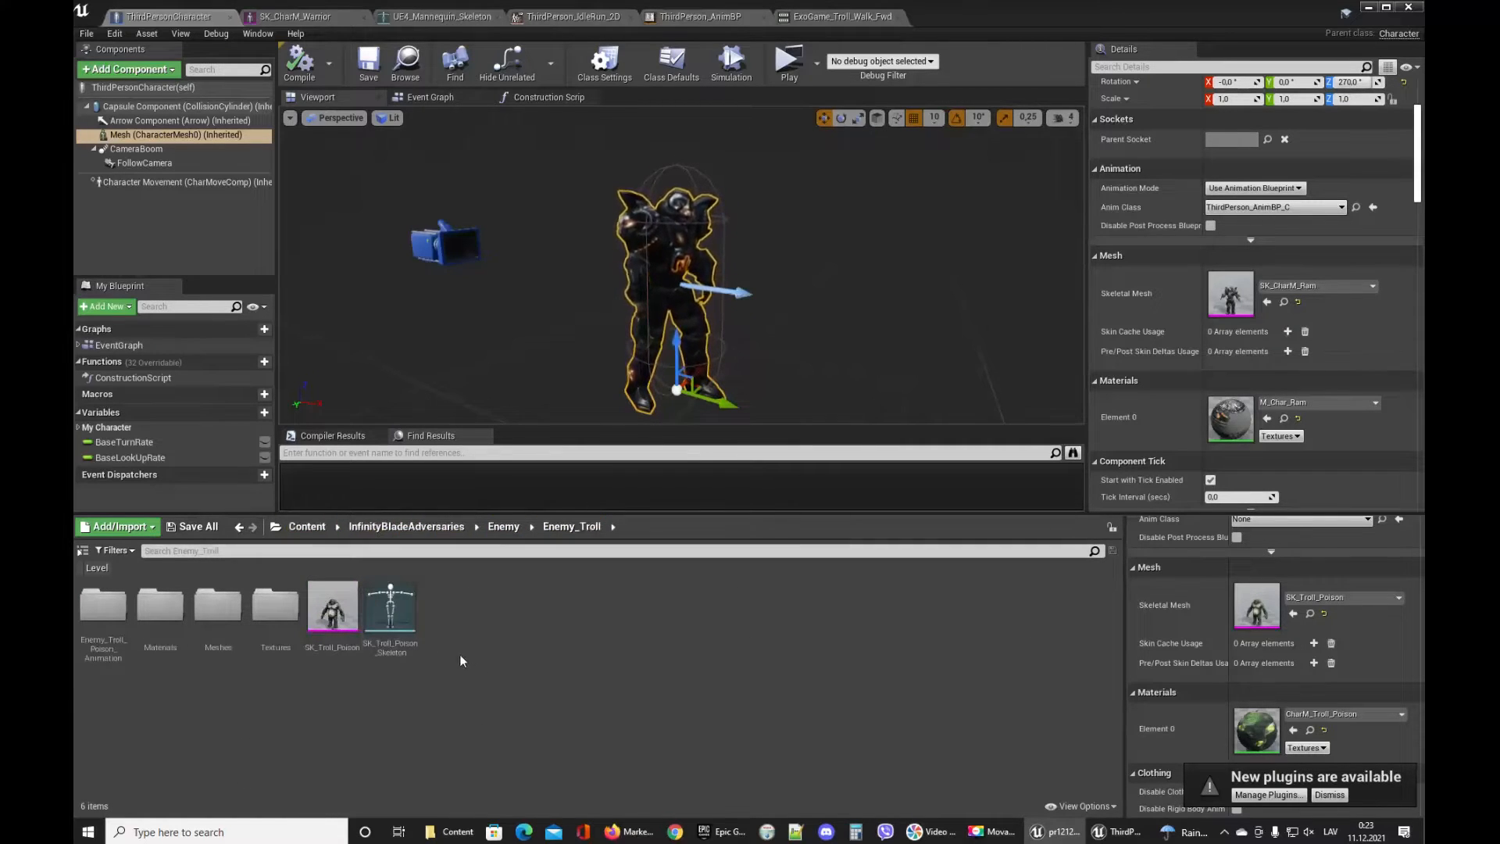
{"action": "left_click", "coordinate": [390, 613]}
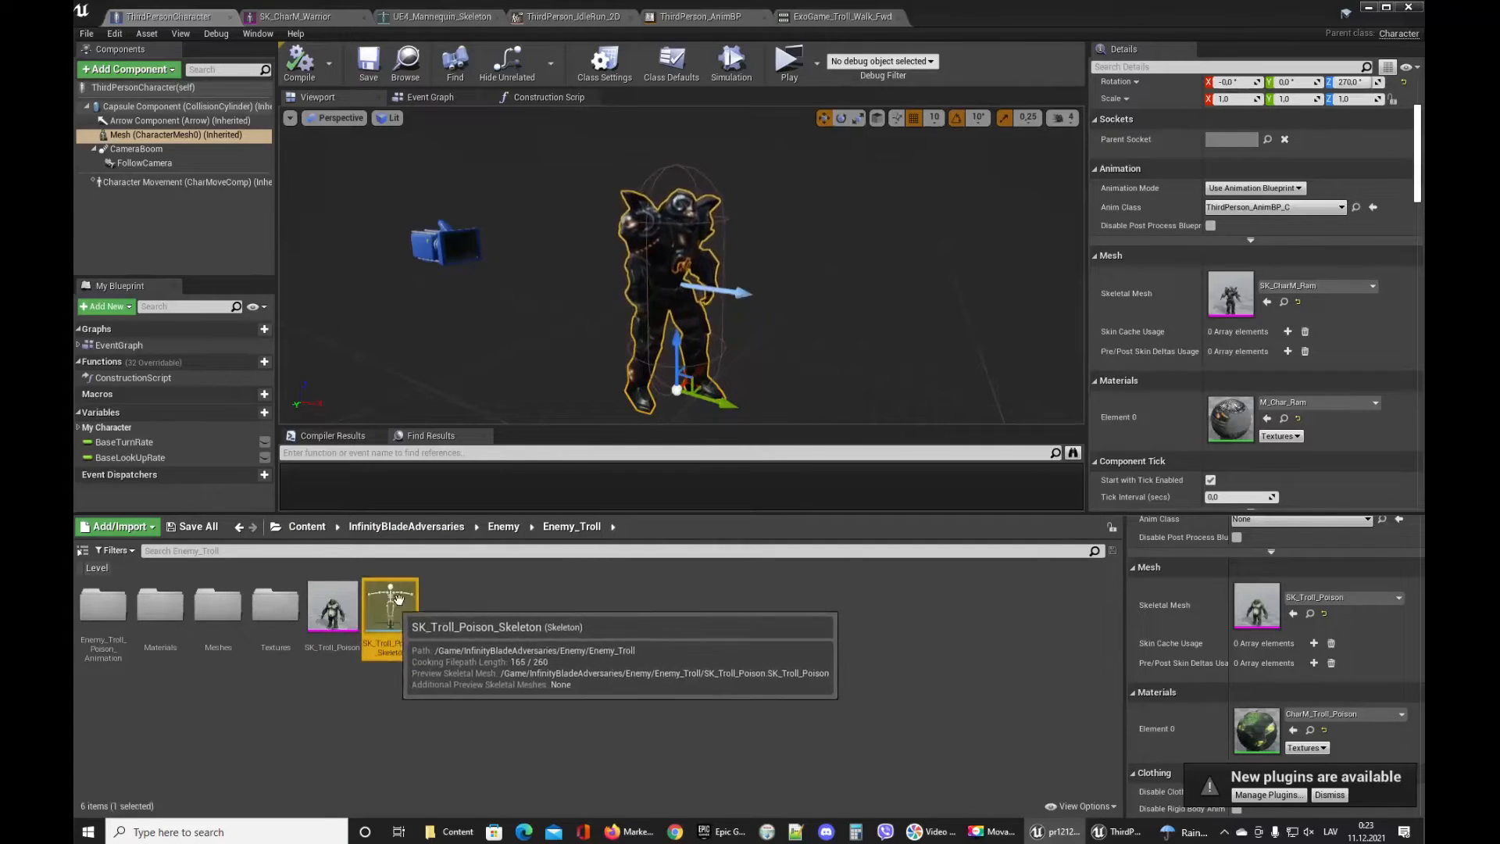
{"action": "left_click", "coordinate": [303, 528]}
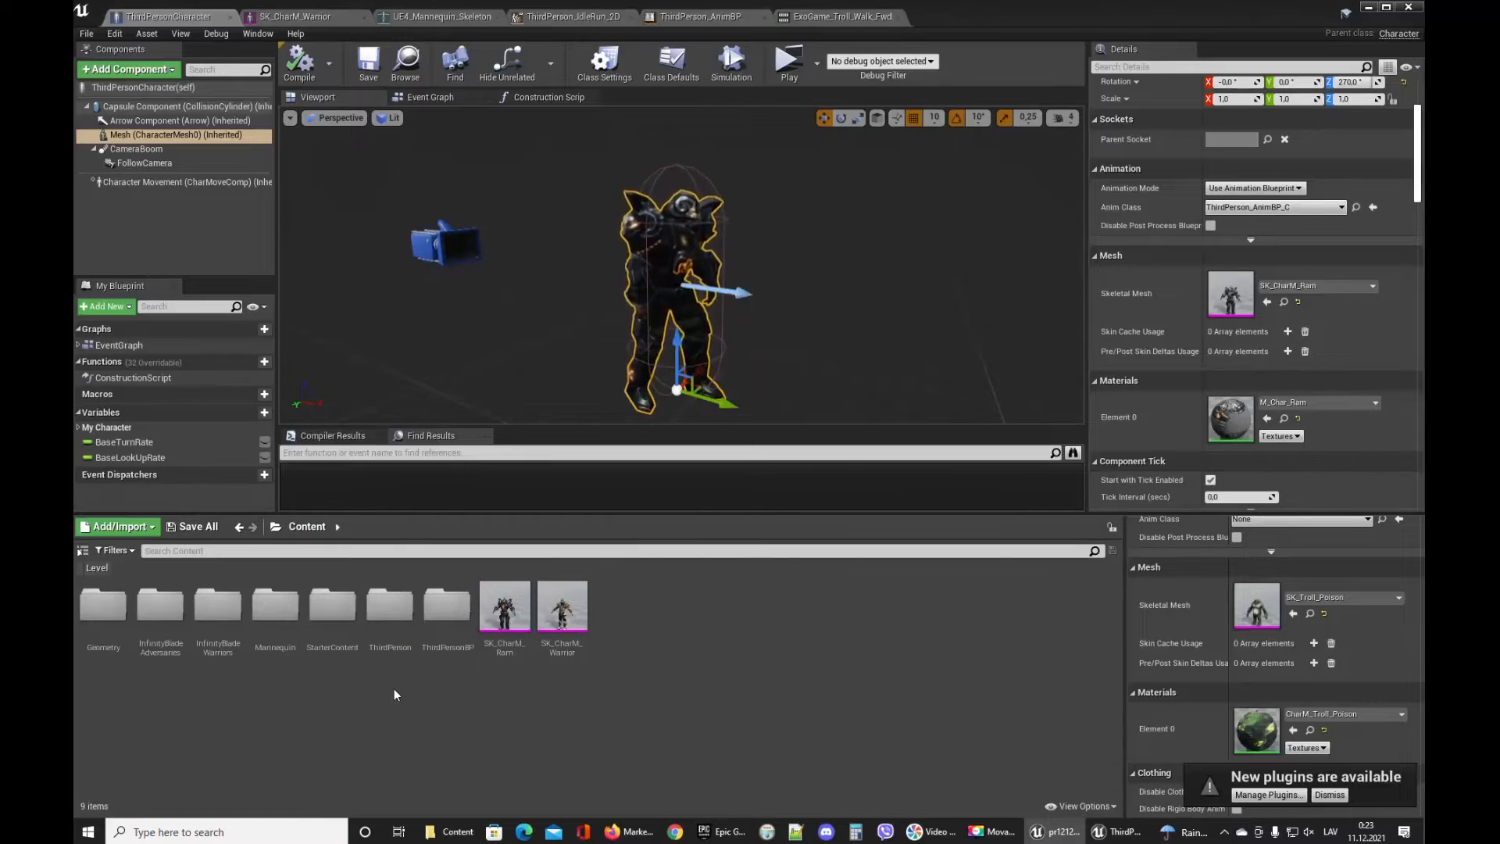
{"action": "double_click", "coordinate": [275, 608]}
{"action": "double_click", "coordinate": [102, 605]}
Duplicate and retarget ThirdPerson_AnimBP, choosing SK_Troll_Poison_Skeleton as the target skeleton.
{"action": "left_click", "coordinate": [111, 613]}
{"action": "right_click", "coordinate": [111, 614]}
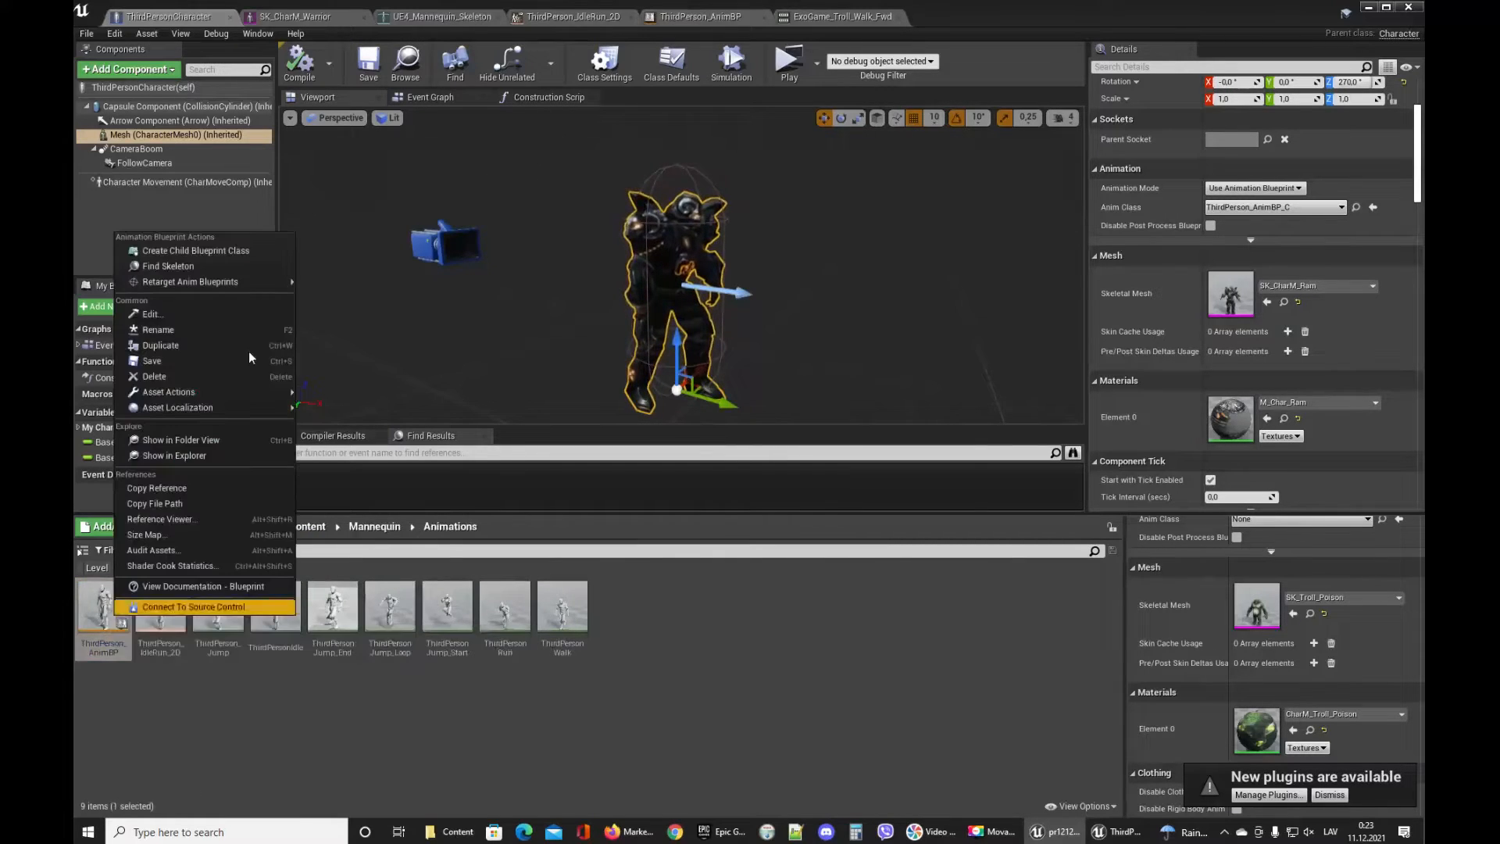
{"action": "mouse_move", "coordinate": [284, 283]}
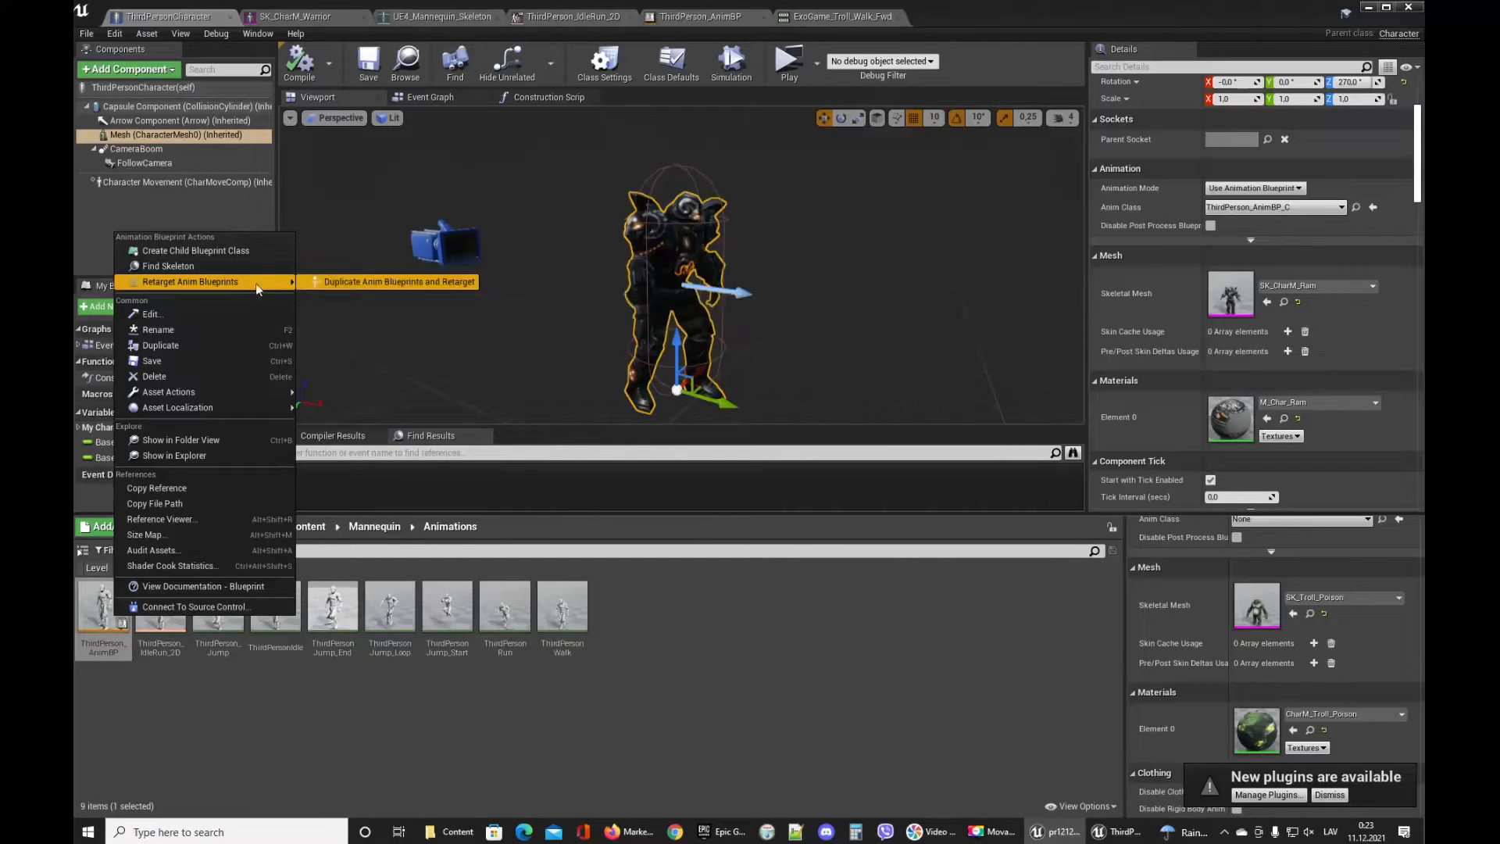
{"action": "left_click", "coordinate": [339, 284]}
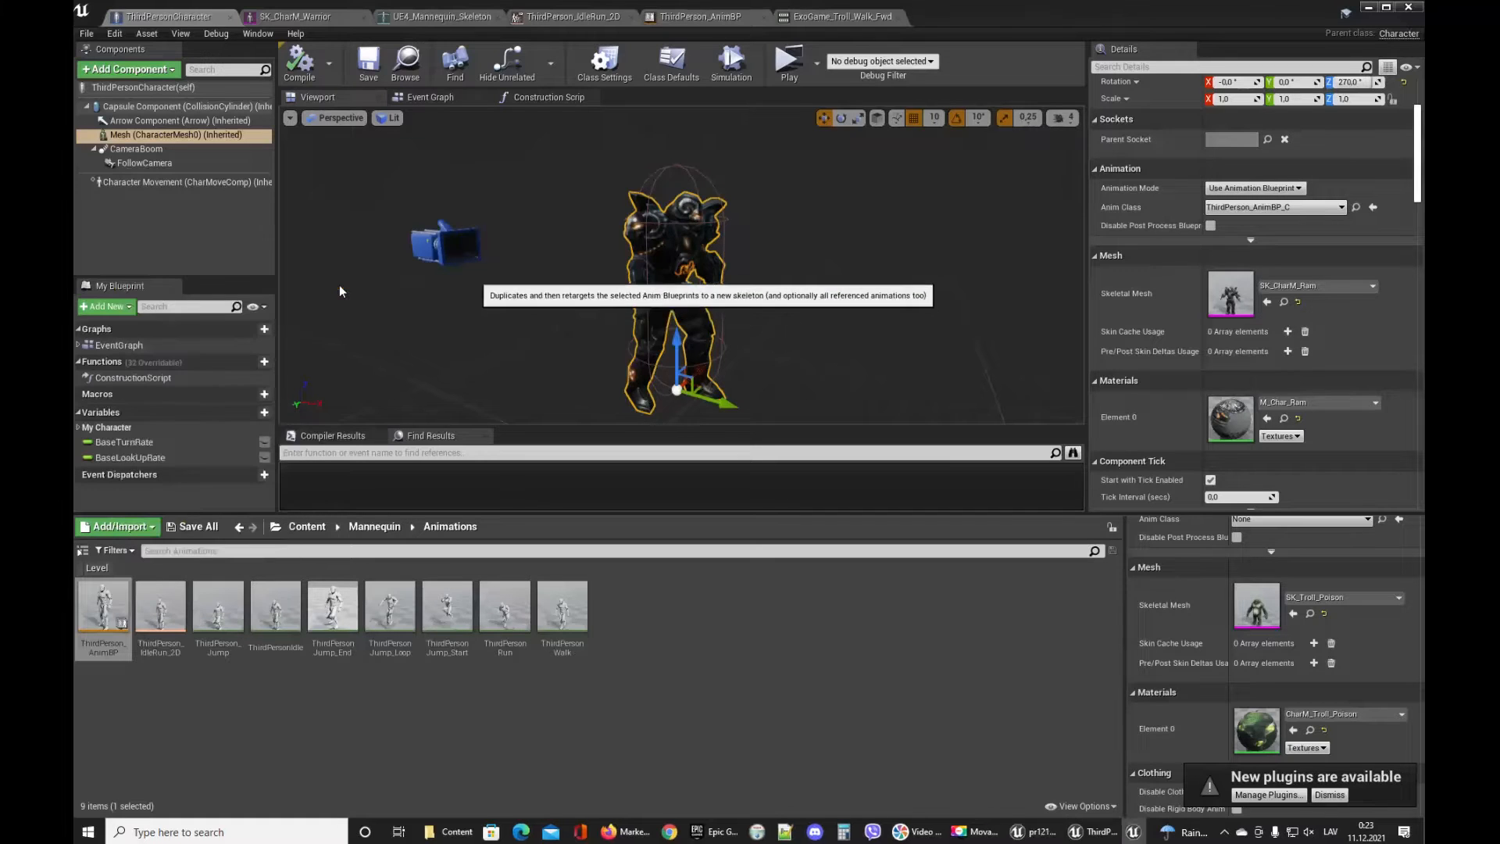
{"action": "left_click", "coordinate": [665, 573]}
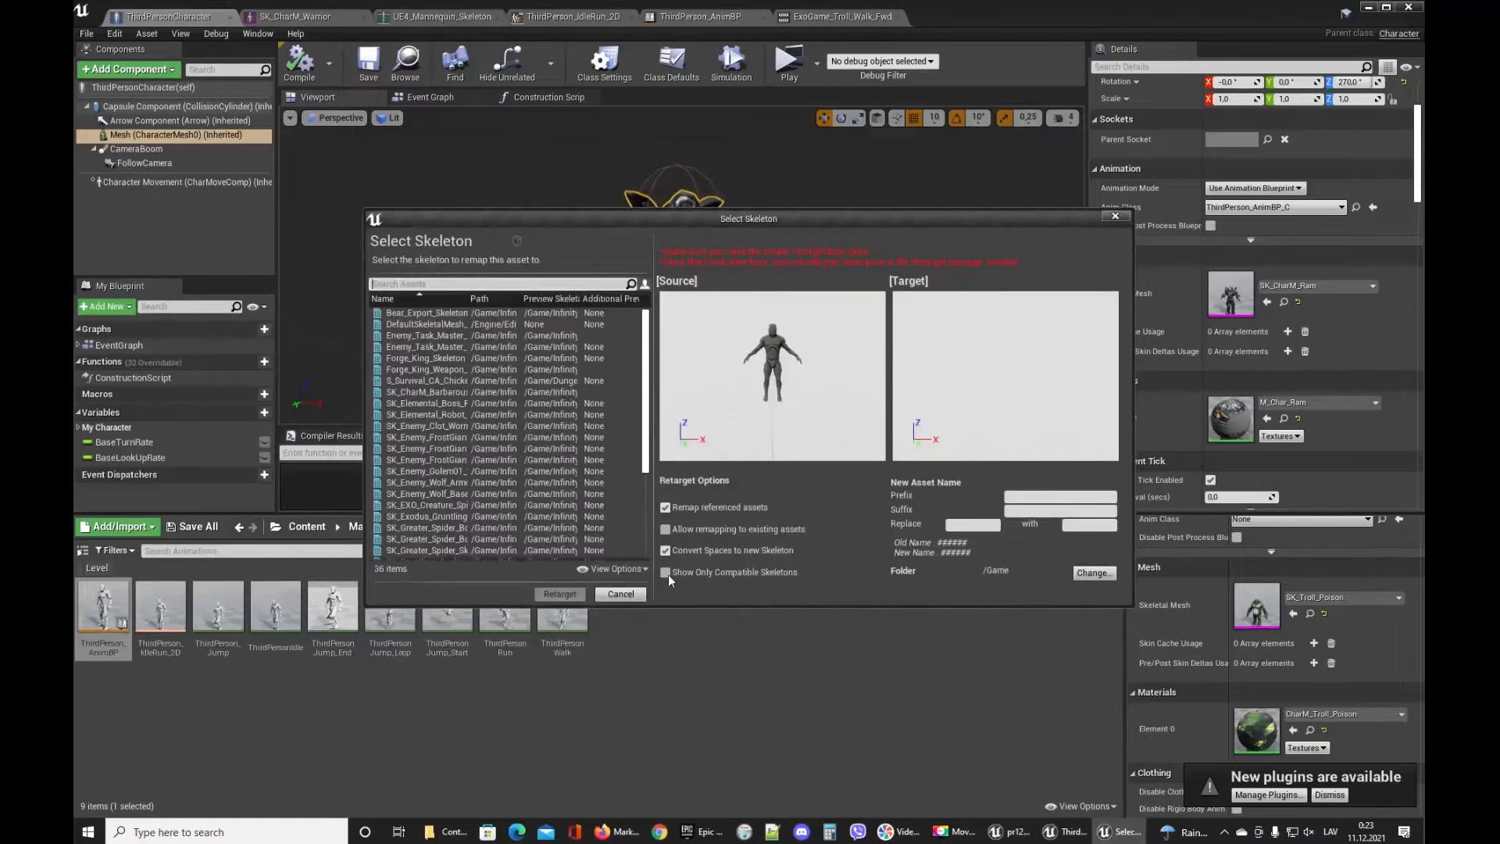
{"action": "left_click_drag", "start_coordinate": [644, 227], "coordinate": [560, 159]}
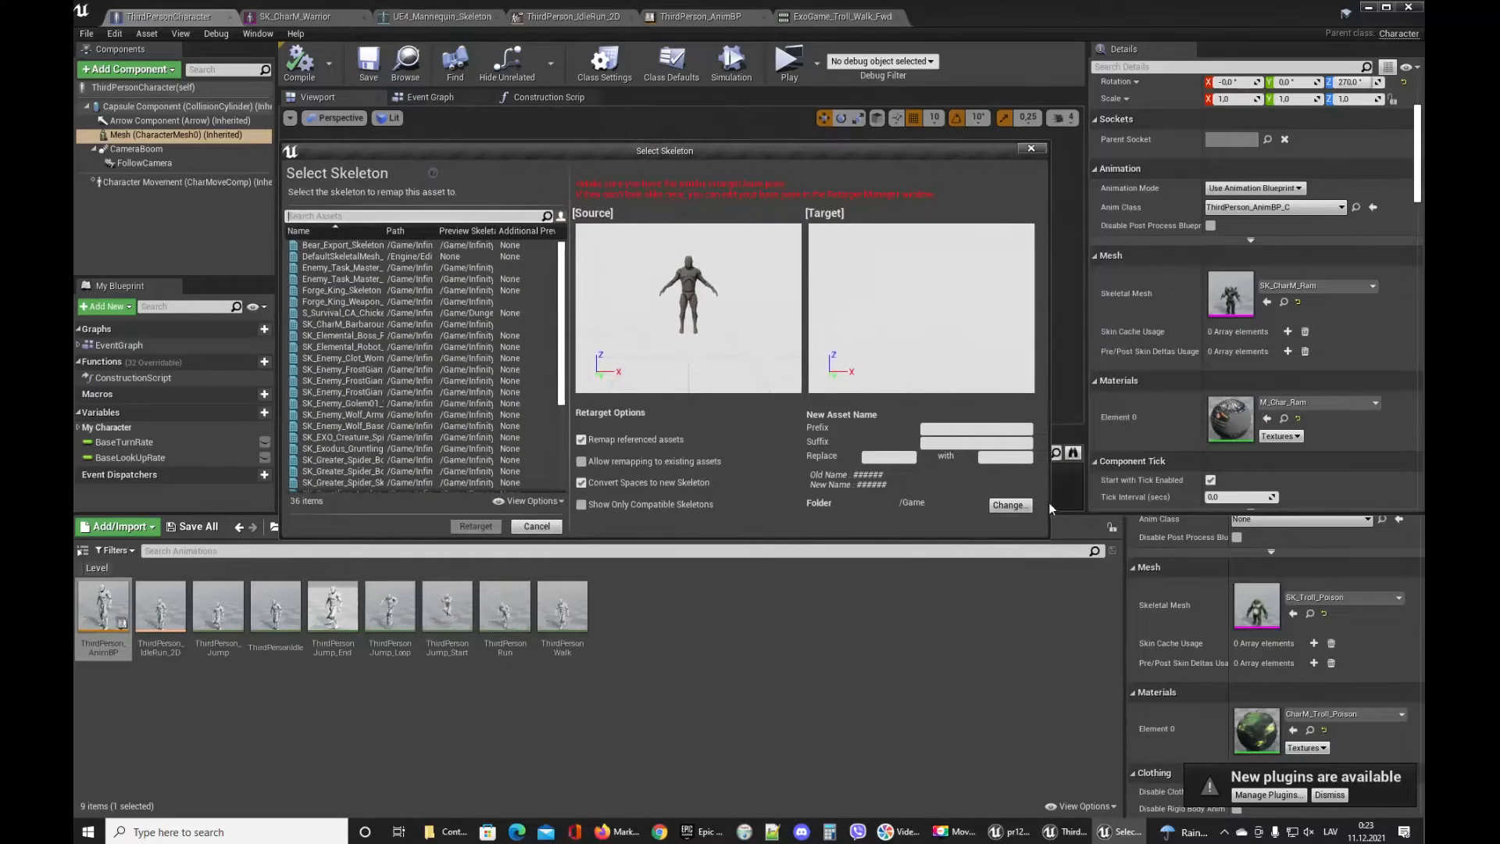
{"action": "left_click", "coordinate": [411, 229]}
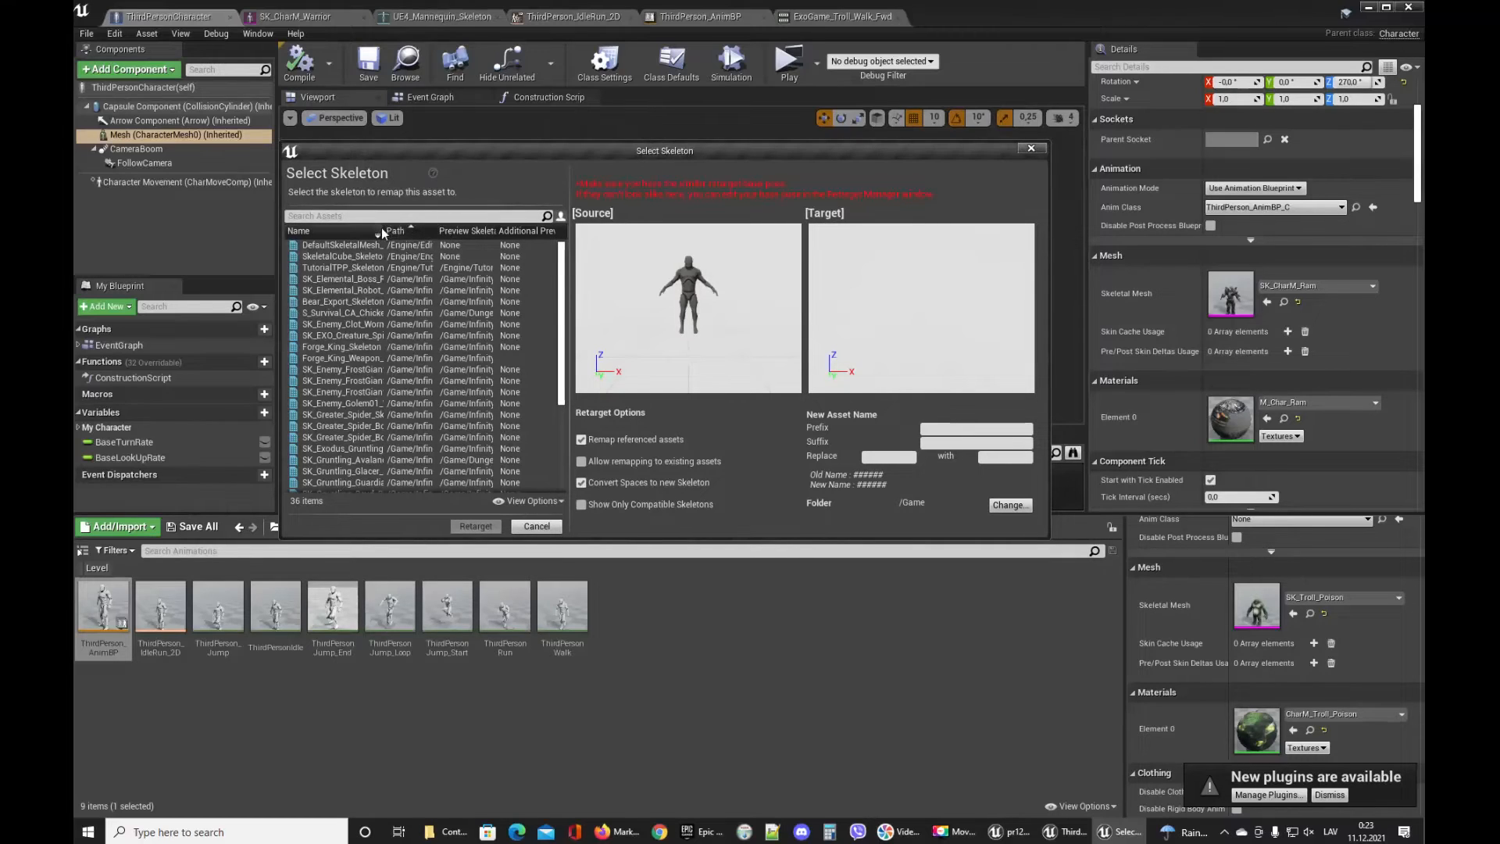
{"action": "left_click_drag", "start_coordinate": [386, 229], "coordinate": [455, 236]}
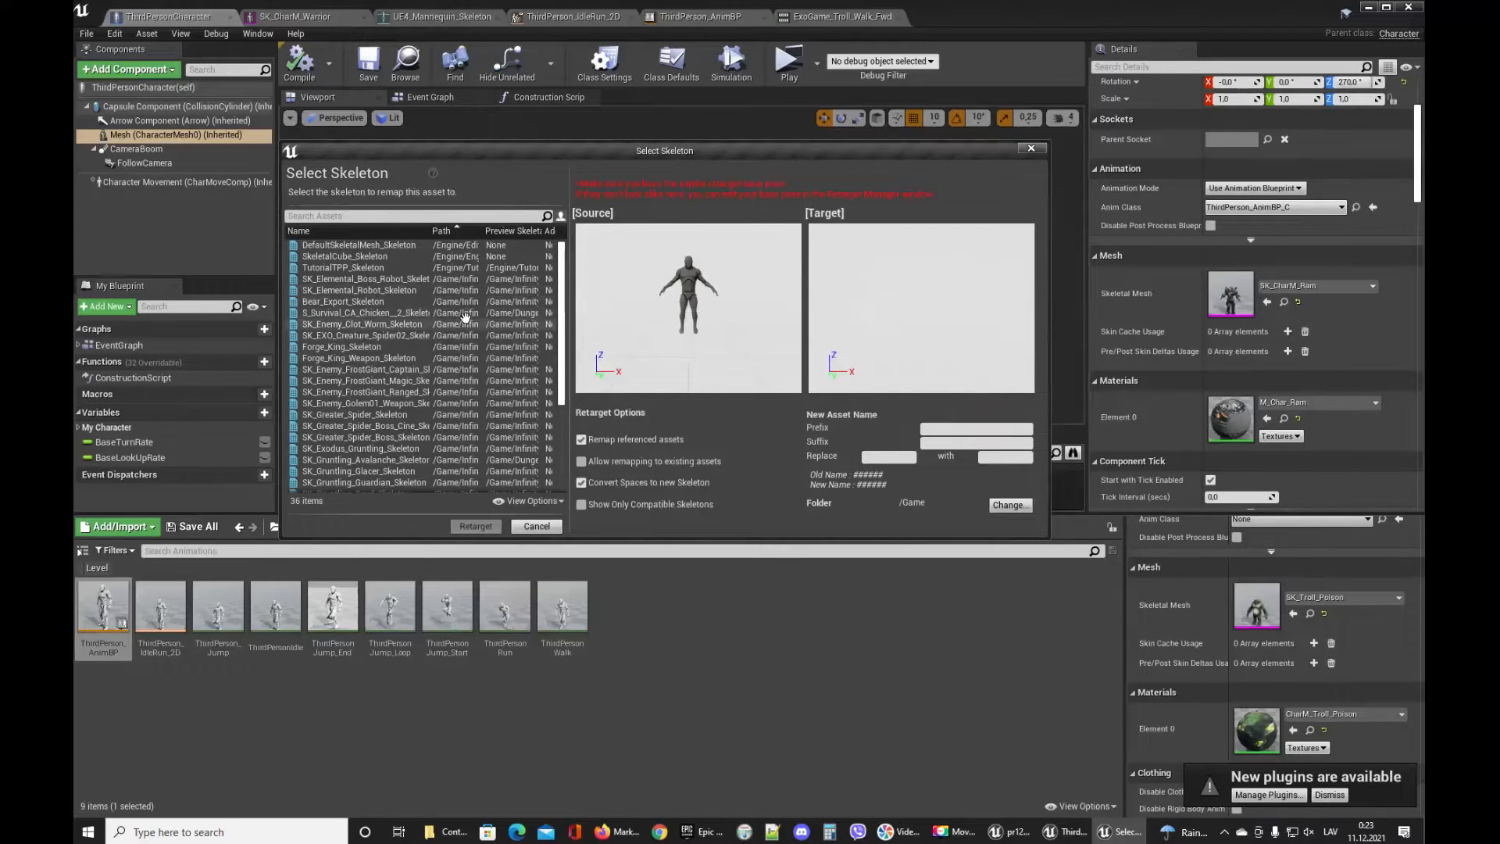
{"action": "scroll", "coordinate": [461, 367], "scroll_direction": "down", "scroll_amount": 4}
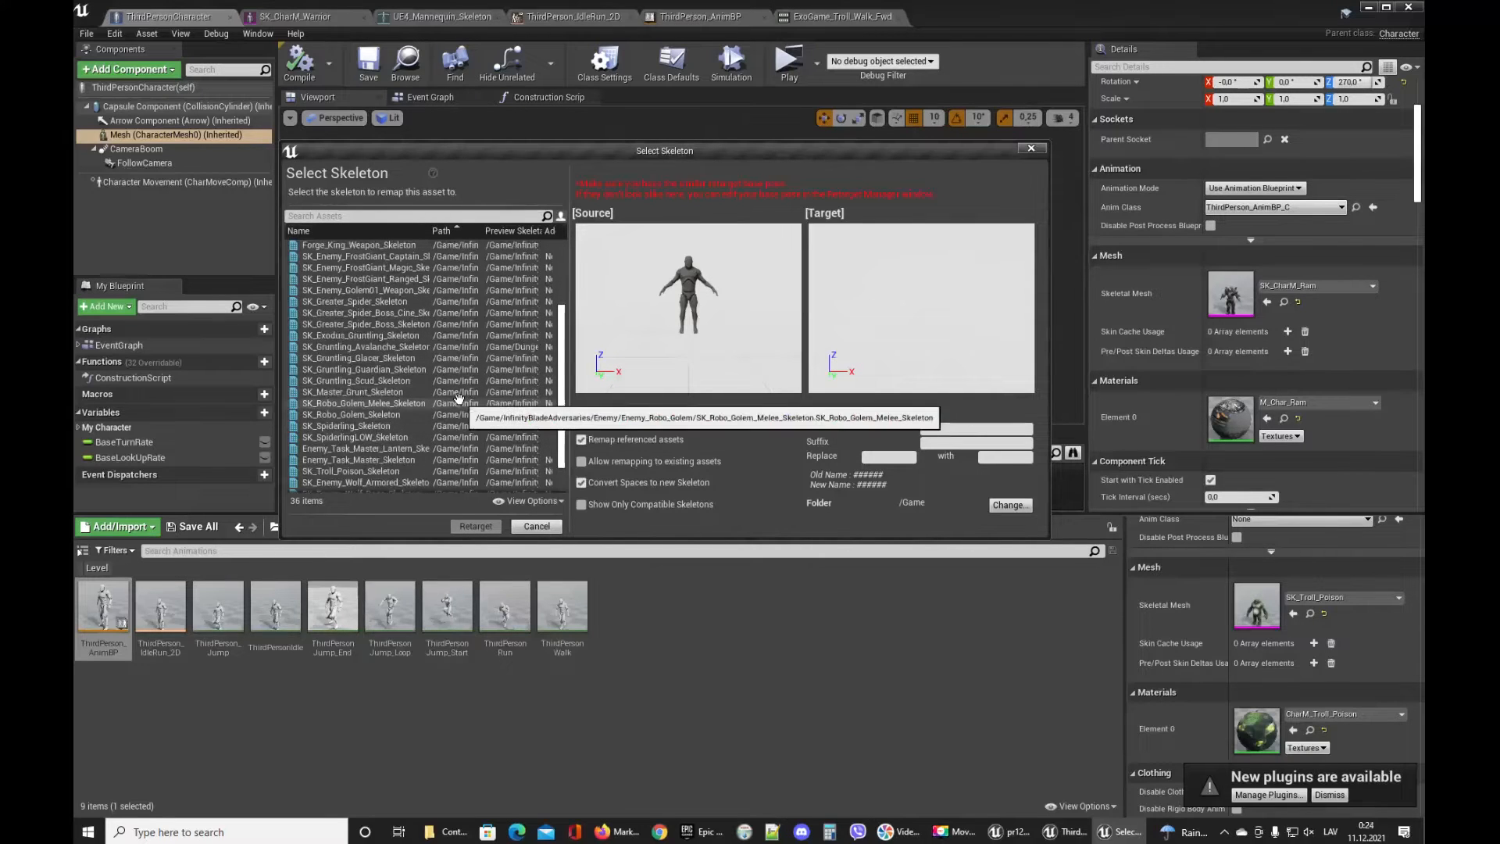
{"action": "left_click", "coordinate": [445, 470]}
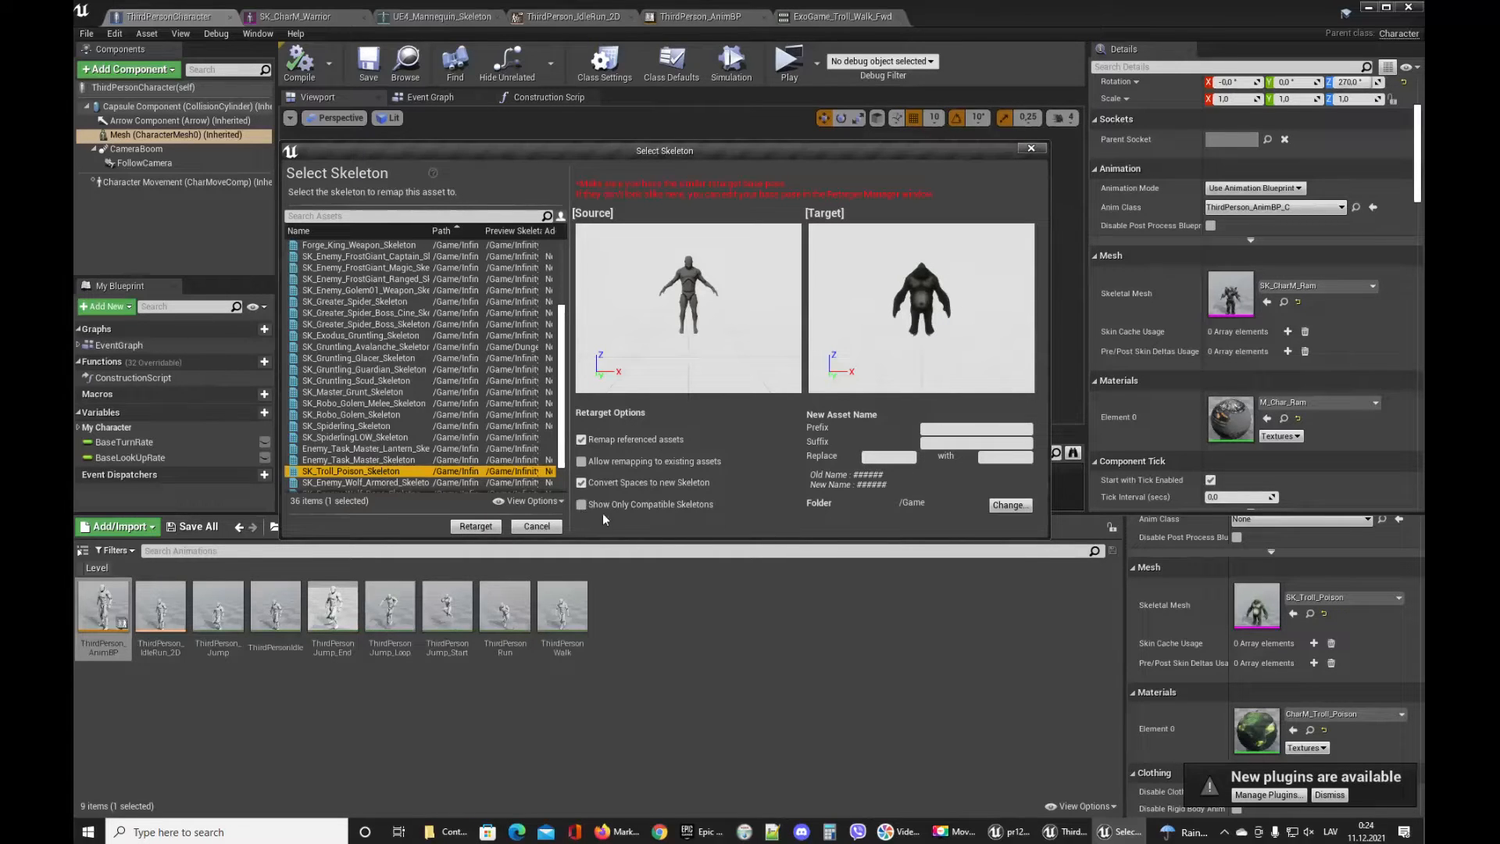
Run the retarget into the default folder and save all assets.
{"action": "left_click", "coordinate": [1007, 505]}
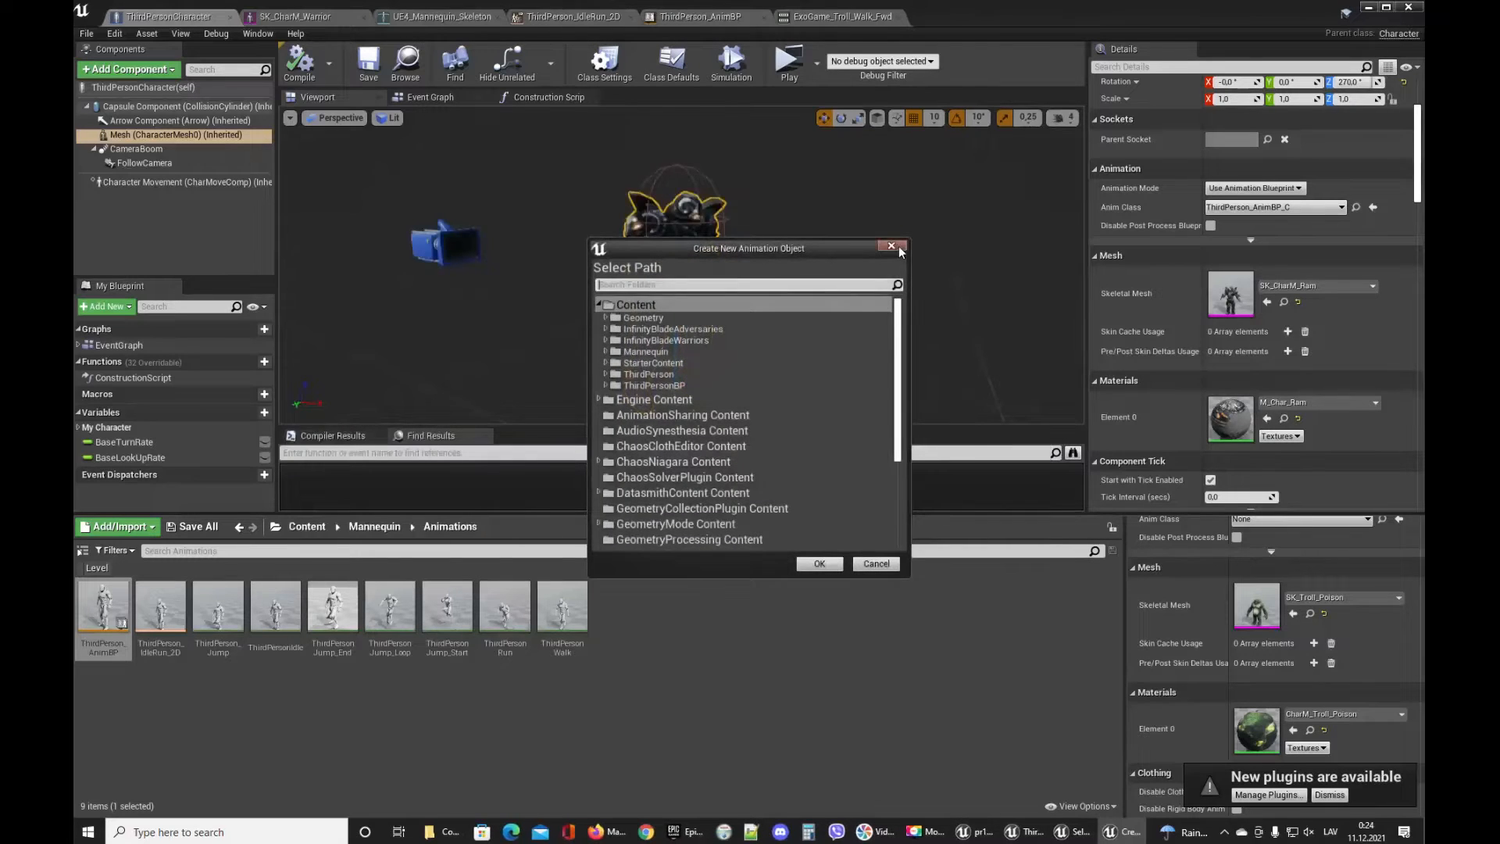
{"action": "left_click", "coordinate": [892, 246]}
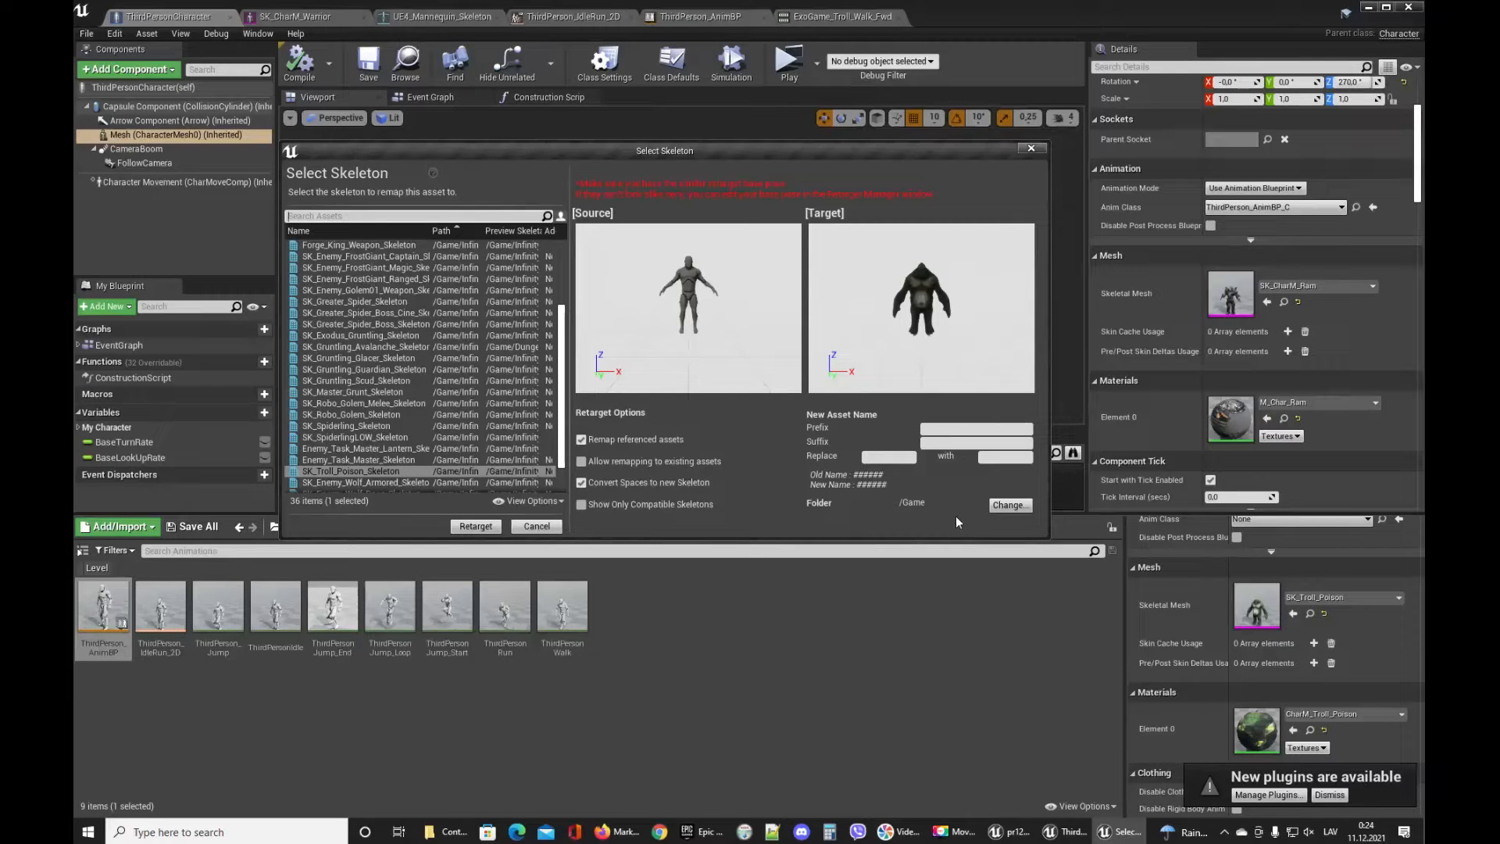
{"action": "left_click", "coordinate": [478, 527]}
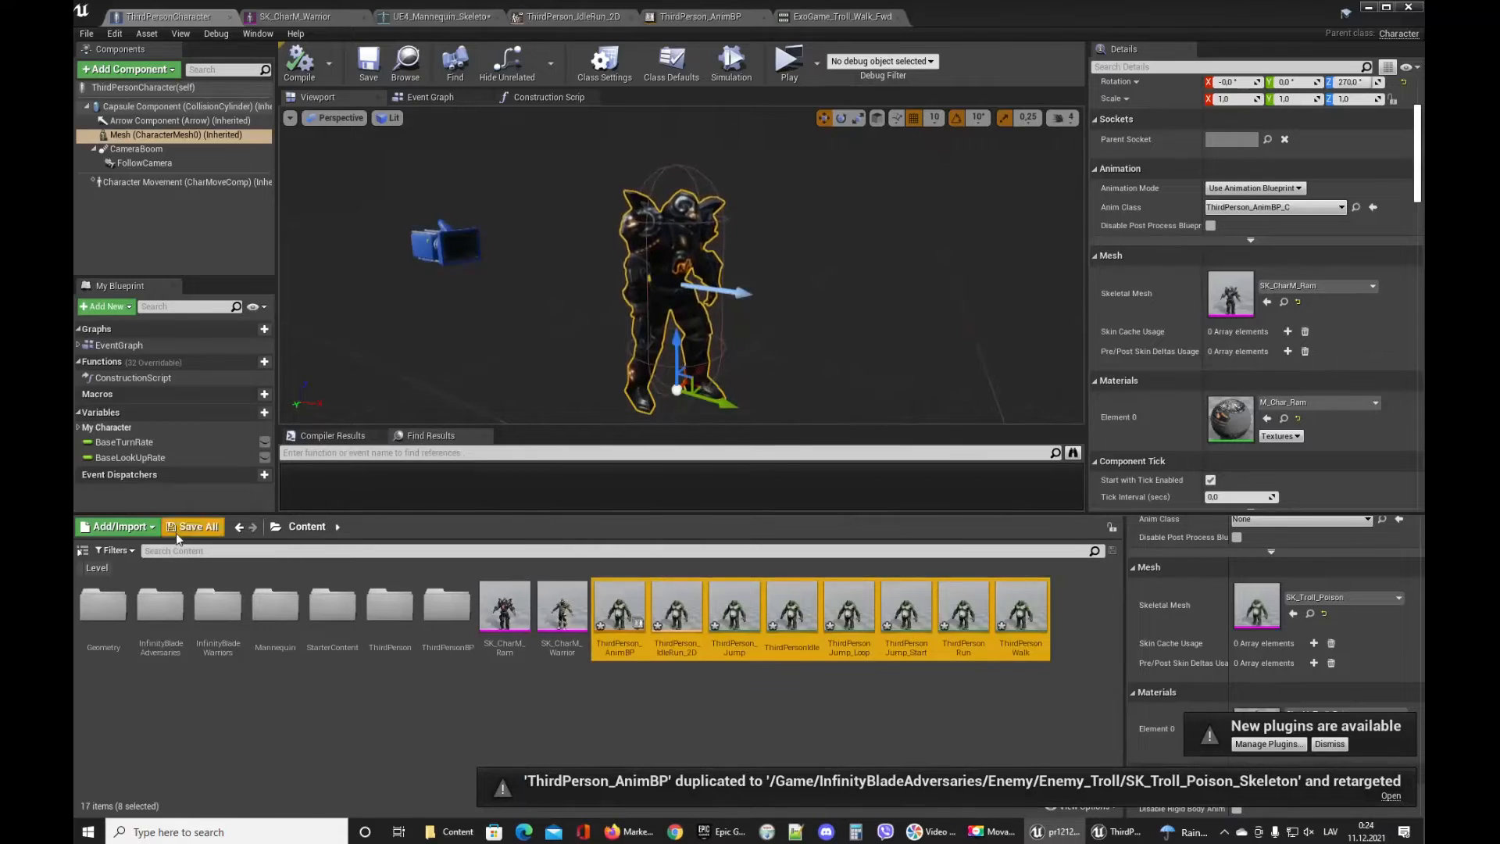
{"action": "left_click", "coordinate": [178, 526]}
Open the retargeted ThirdPerson_AnimBP and inspect its event graph.
{"action": "left_click", "coordinate": [877, 542]}
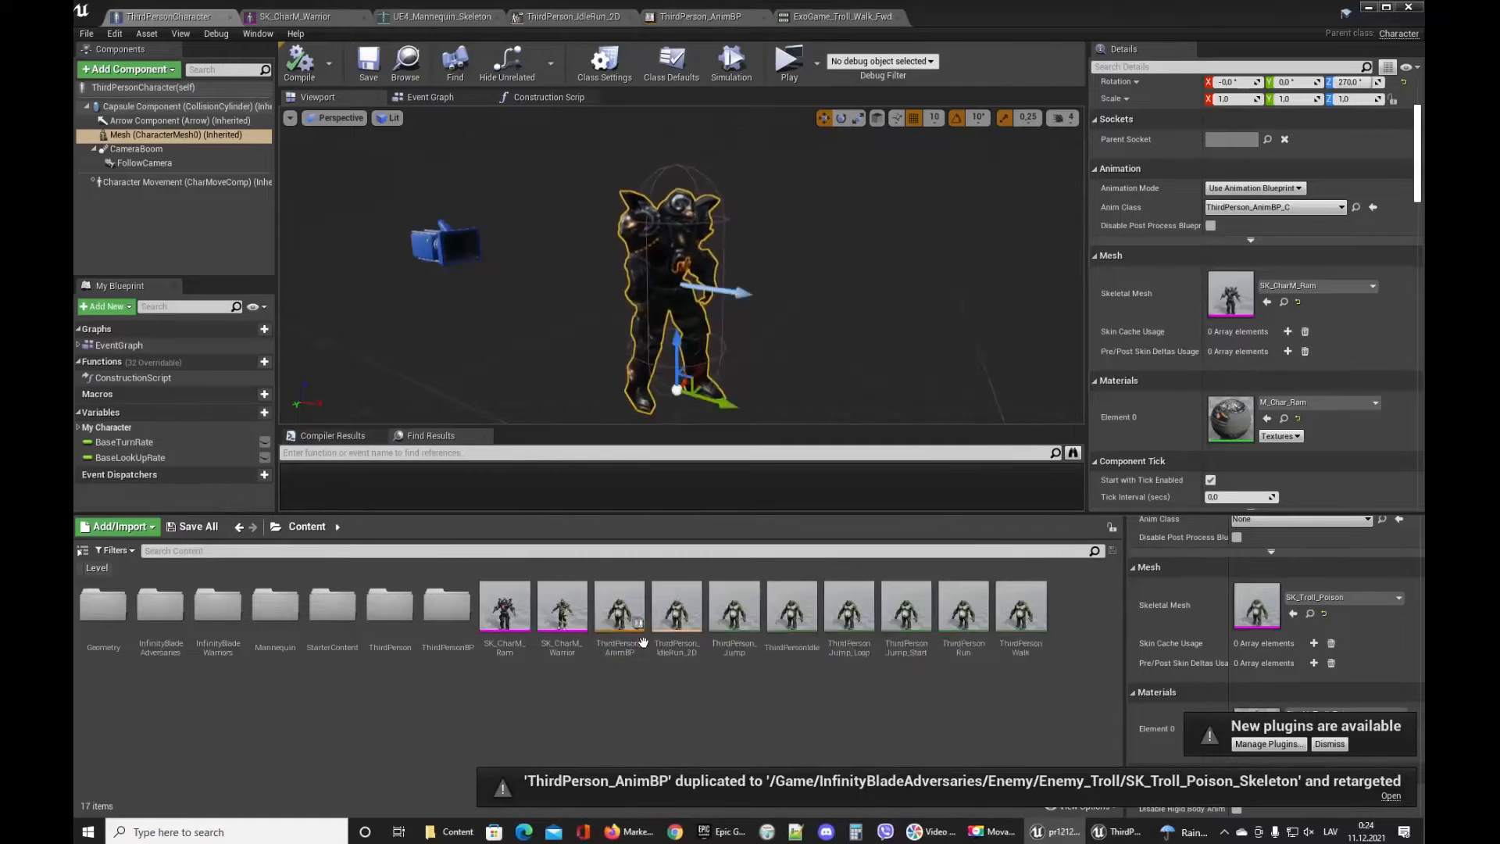
{"action": "double_click", "coordinate": [641, 636]}
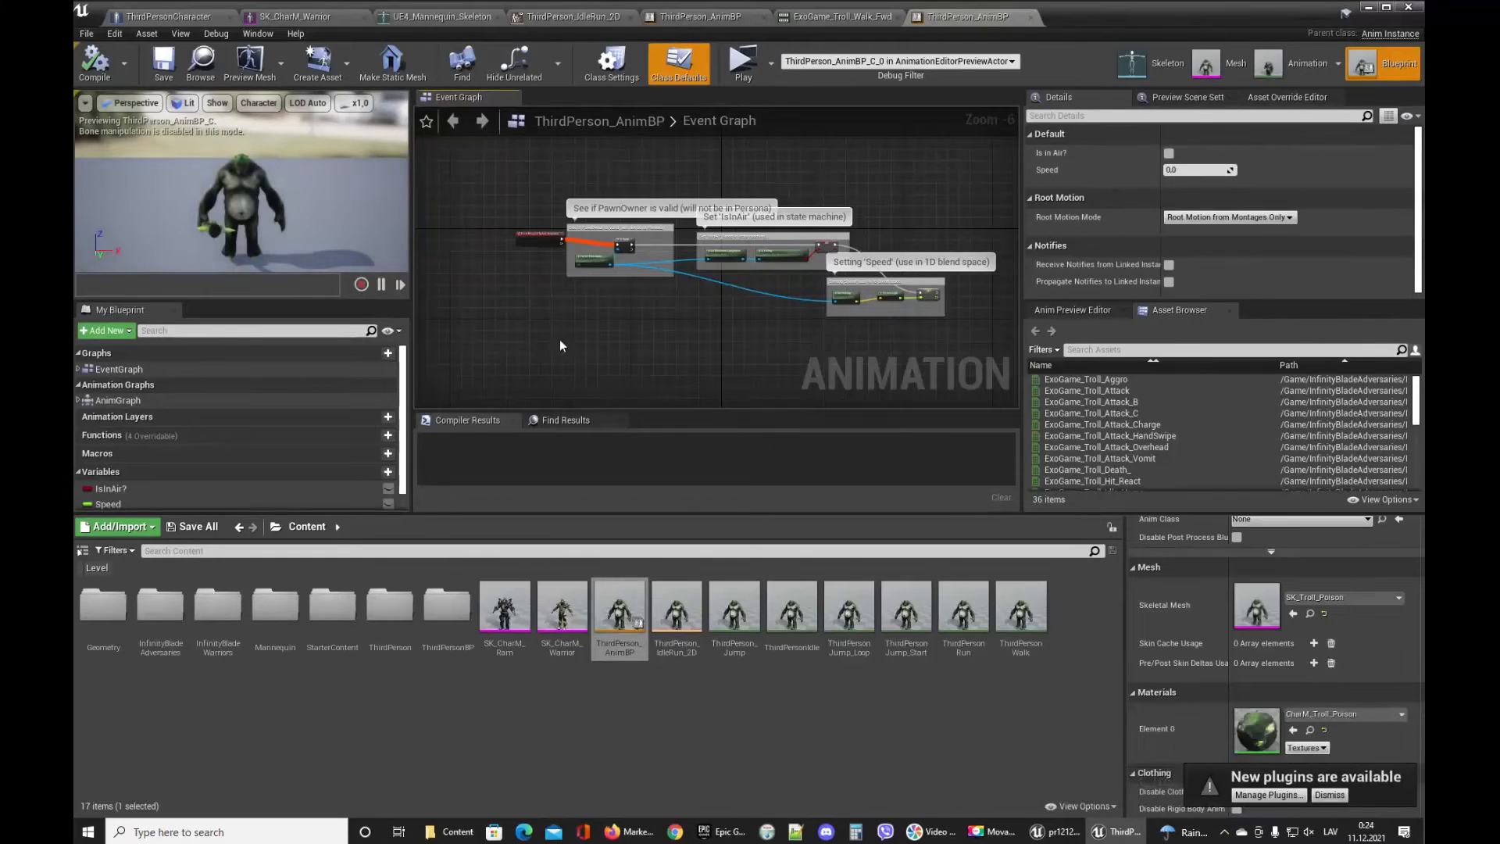
{"action": "scroll", "coordinate": [556, 265], "scroll_direction": "up", "scroll_amount": 3}
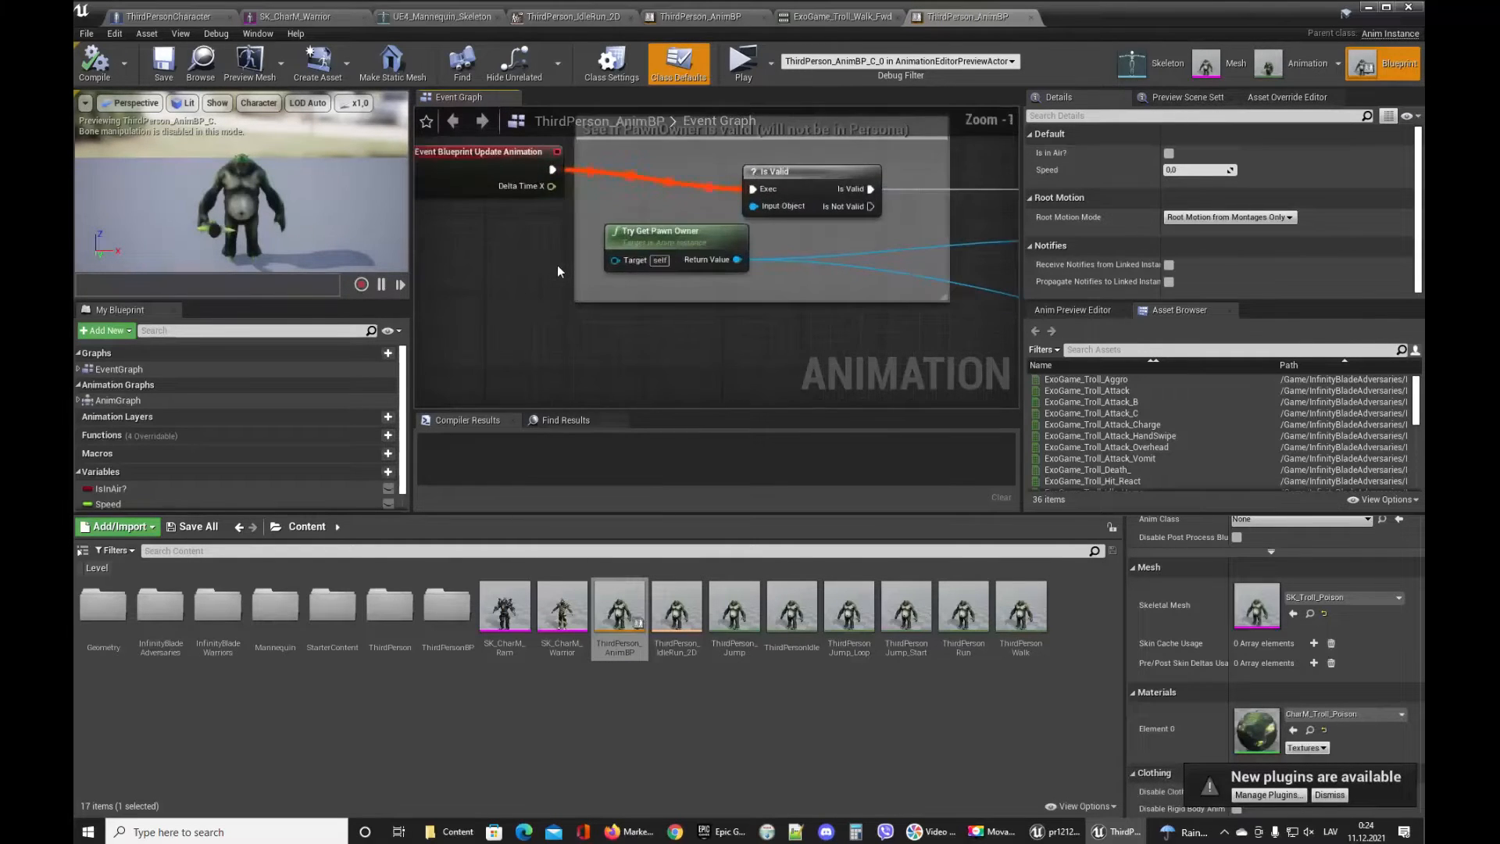
Preview the retargeted ThirdPerson jump, walk and run animations on the troll and open its skeleton tree.
{"action": "double_click", "coordinate": [1091, 401]}
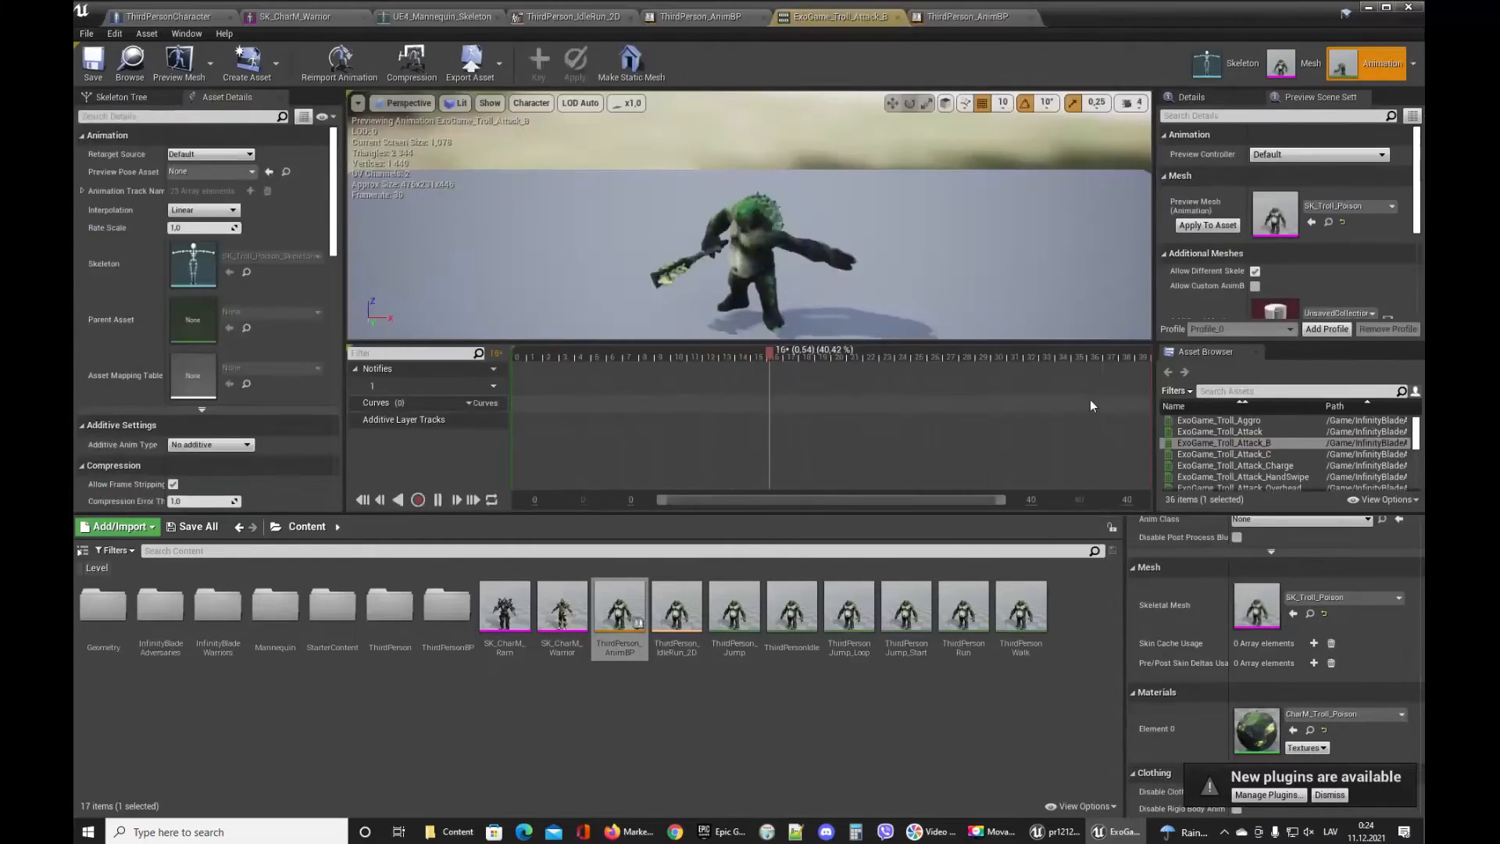
{"action": "scroll", "coordinate": [1242, 453], "scroll_direction": "down", "scroll_amount": 4}
{"action": "scroll", "coordinate": [1234, 446], "scroll_direction": "down", "scroll_amount": 5}
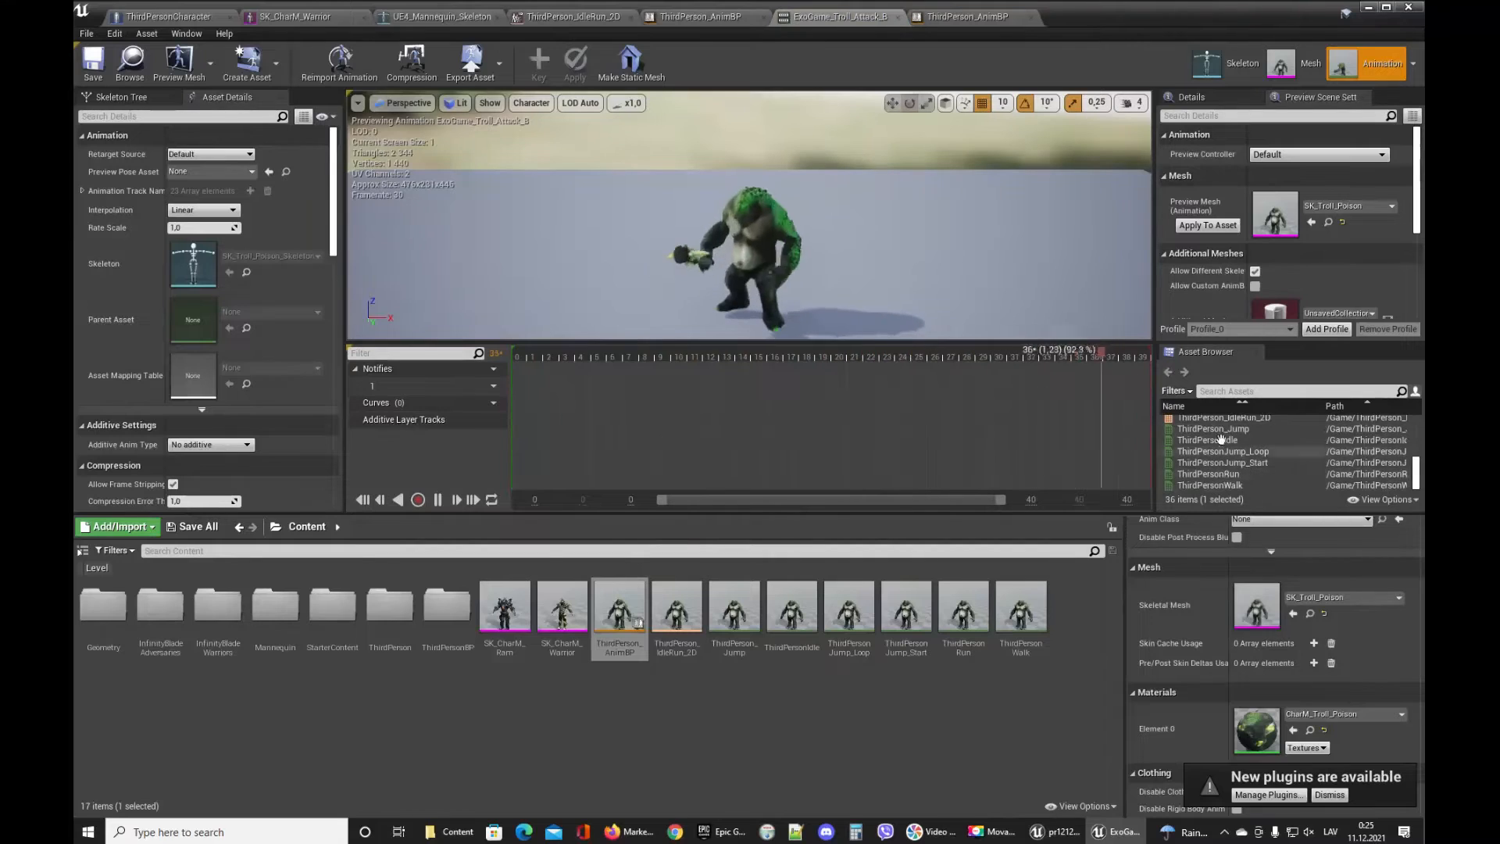
{"action": "mouse_move", "coordinate": [1220, 429]}
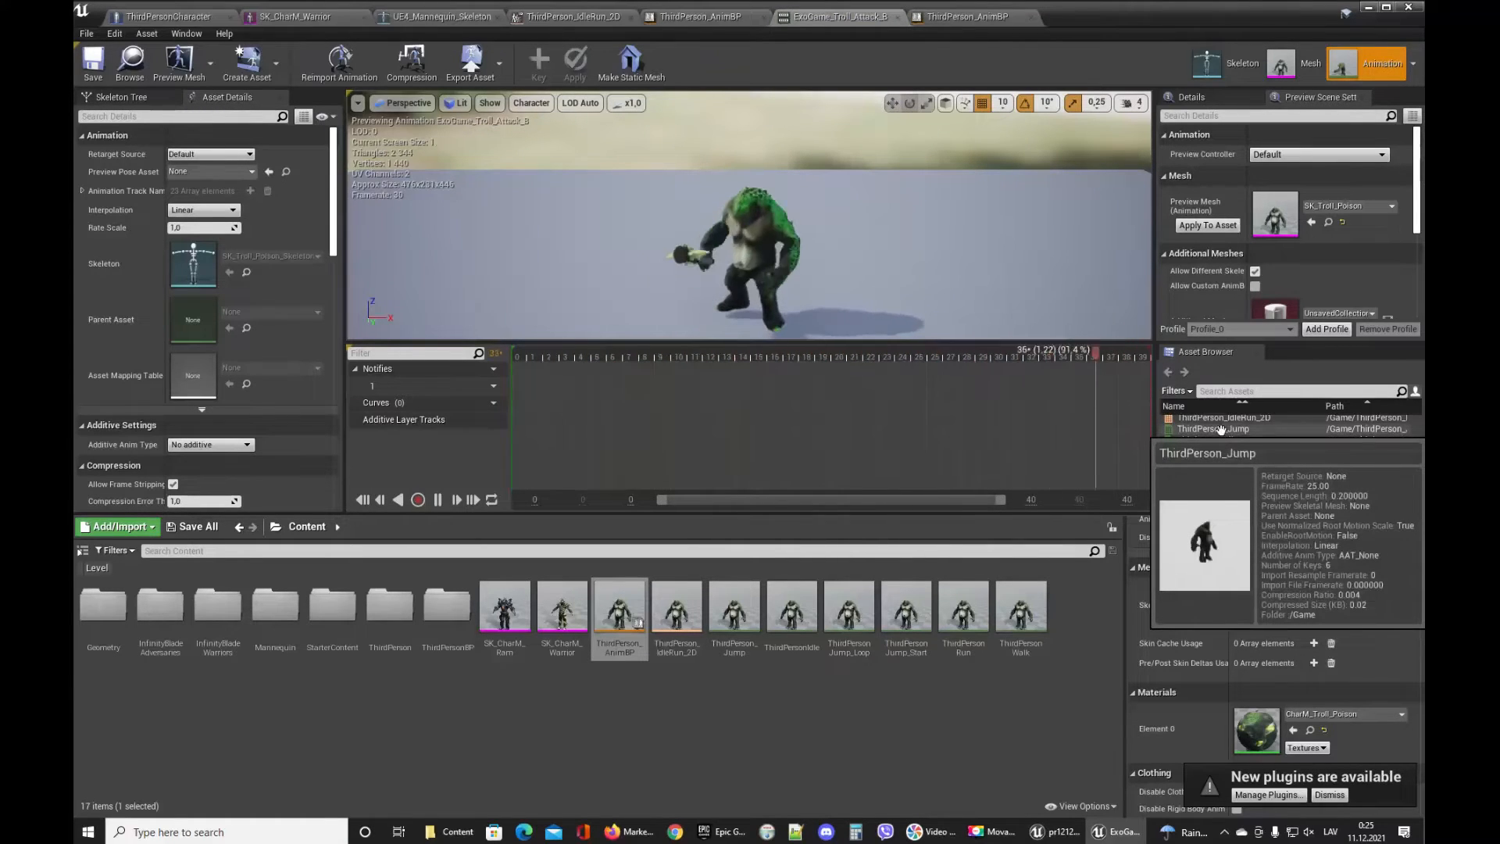
{"action": "left_click", "coordinate": [1220, 429]}
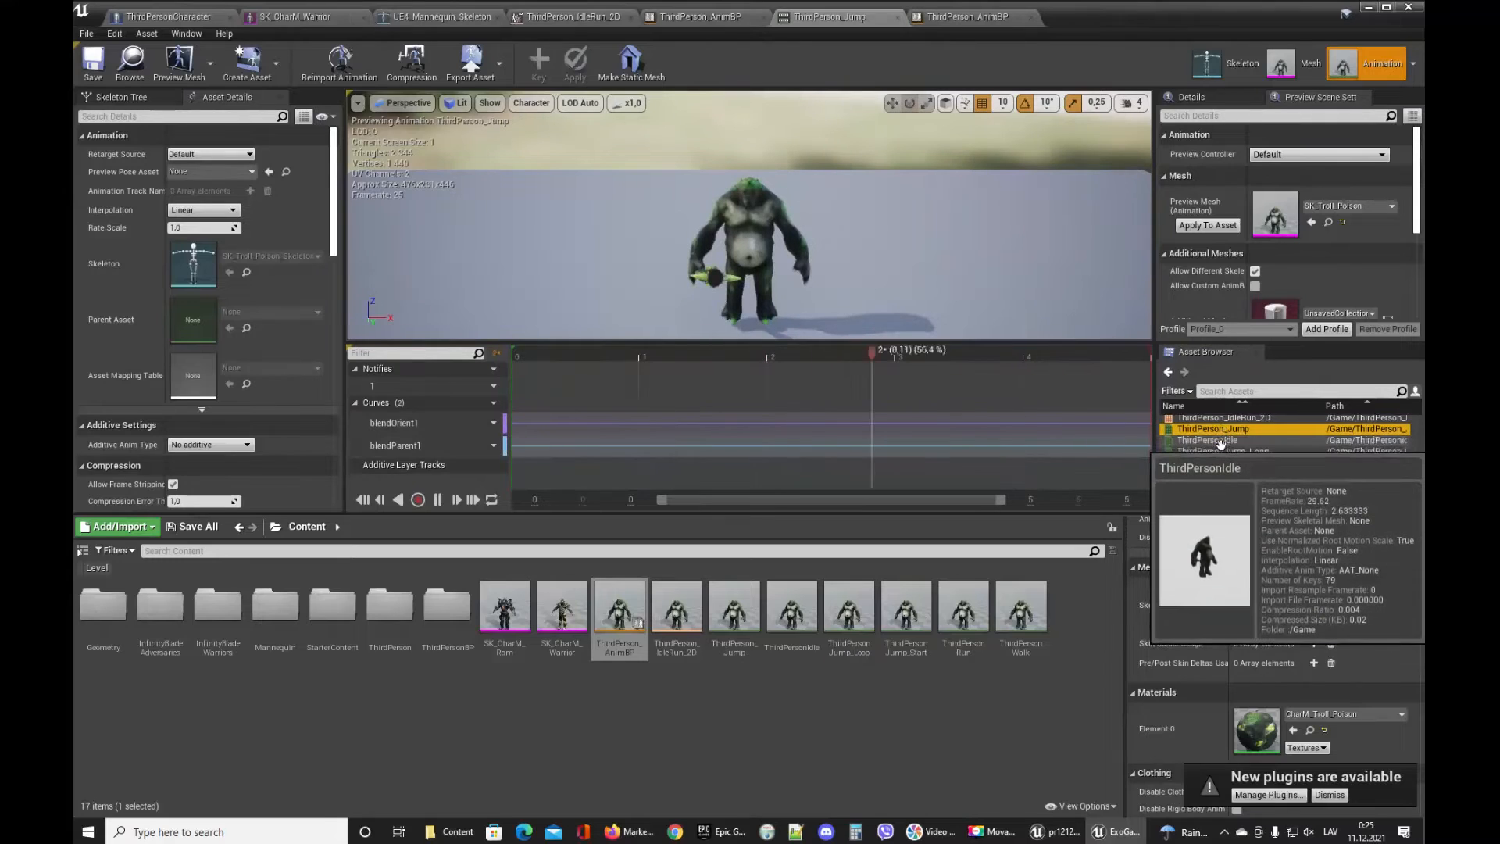
{"action": "left_click", "coordinate": [1218, 463]}
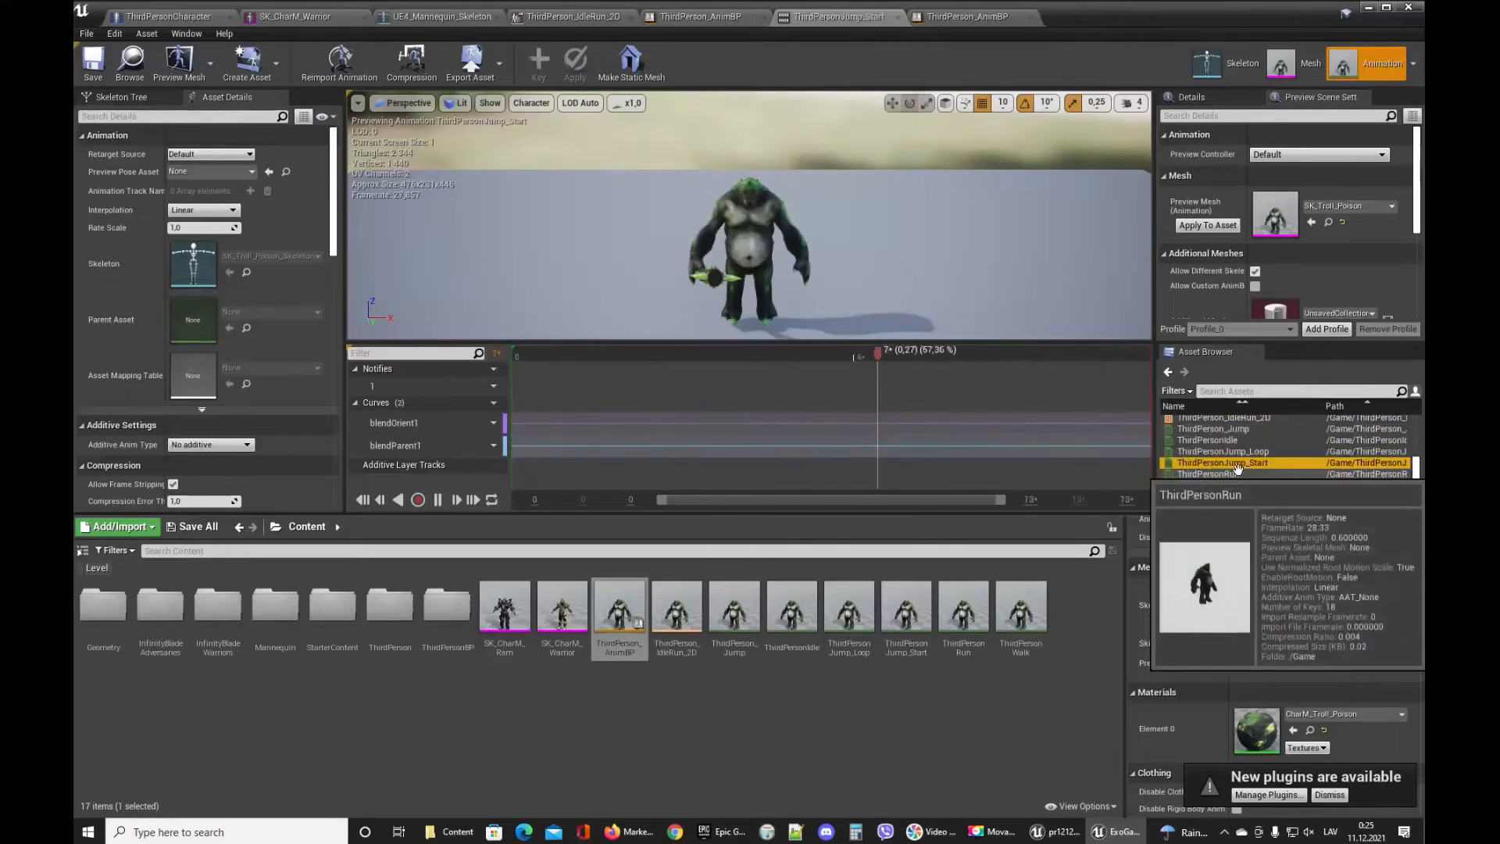
{"action": "left_click", "coordinate": [1234, 485]}
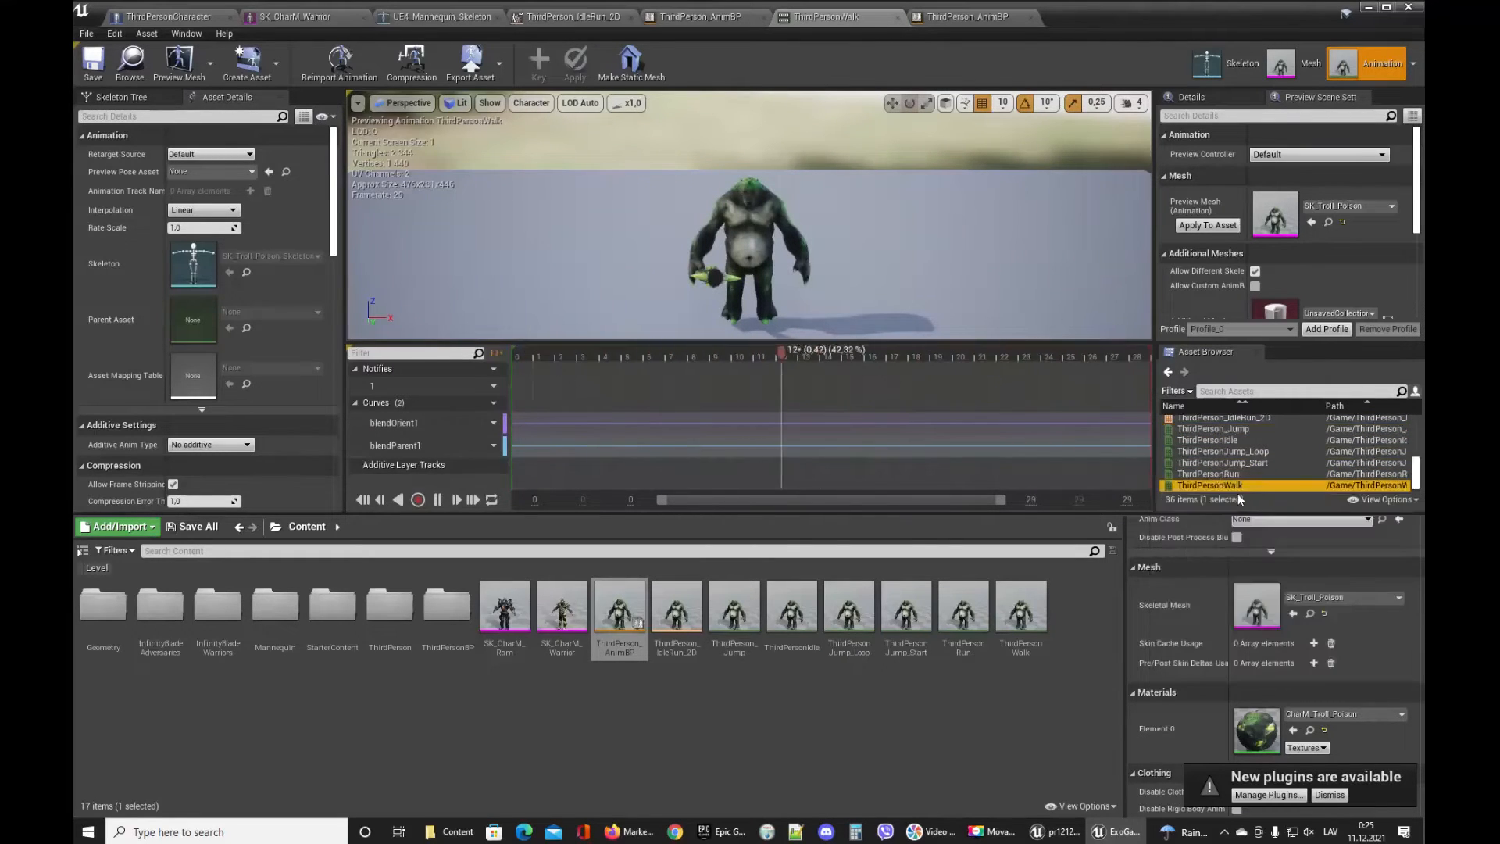
{"action": "left_click", "coordinate": [1233, 474]}
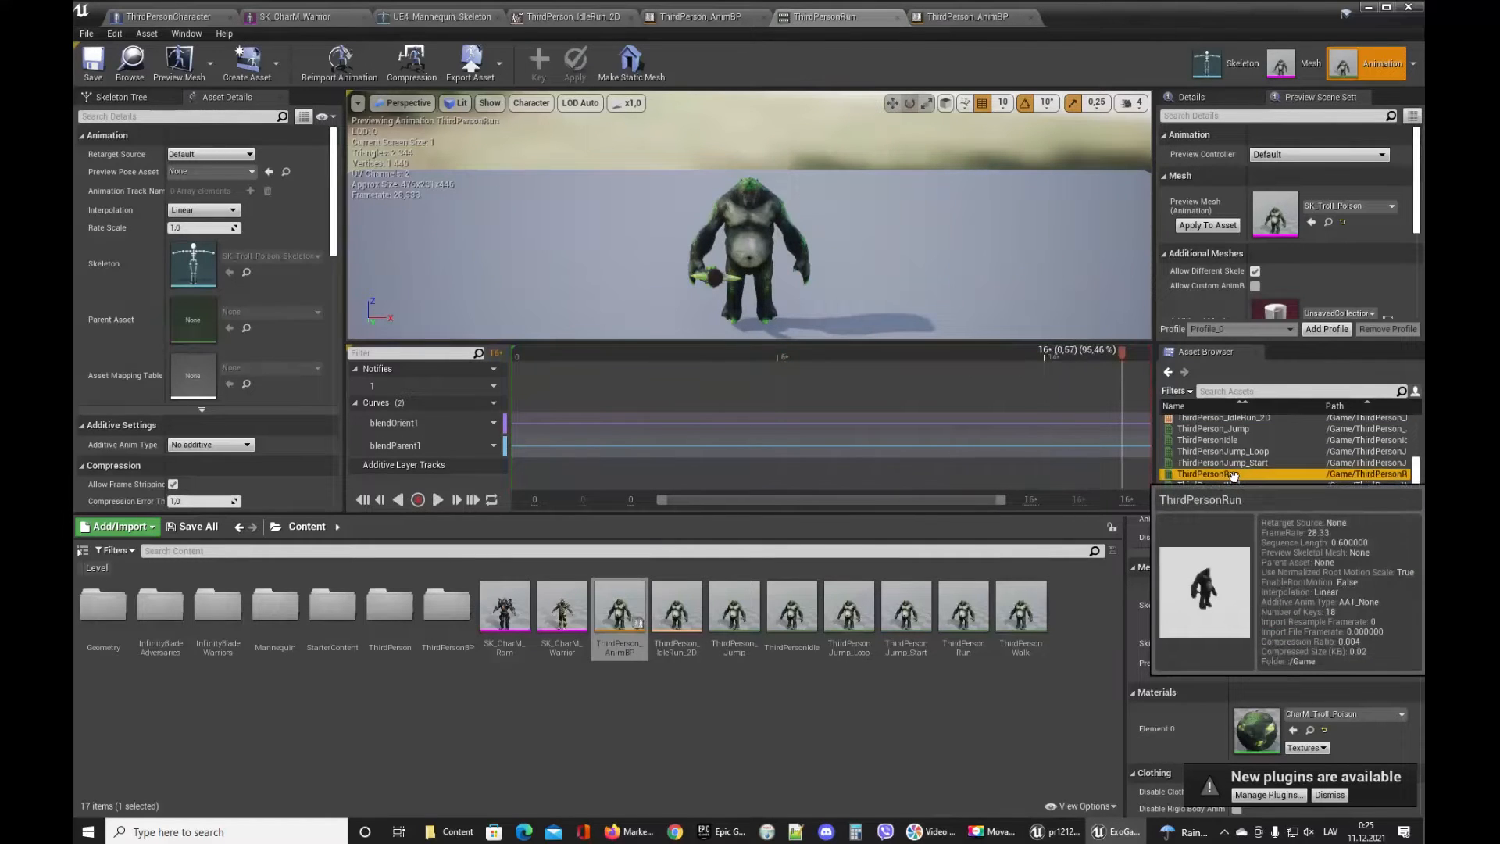
{"action": "left_click", "coordinate": [1227, 429]}
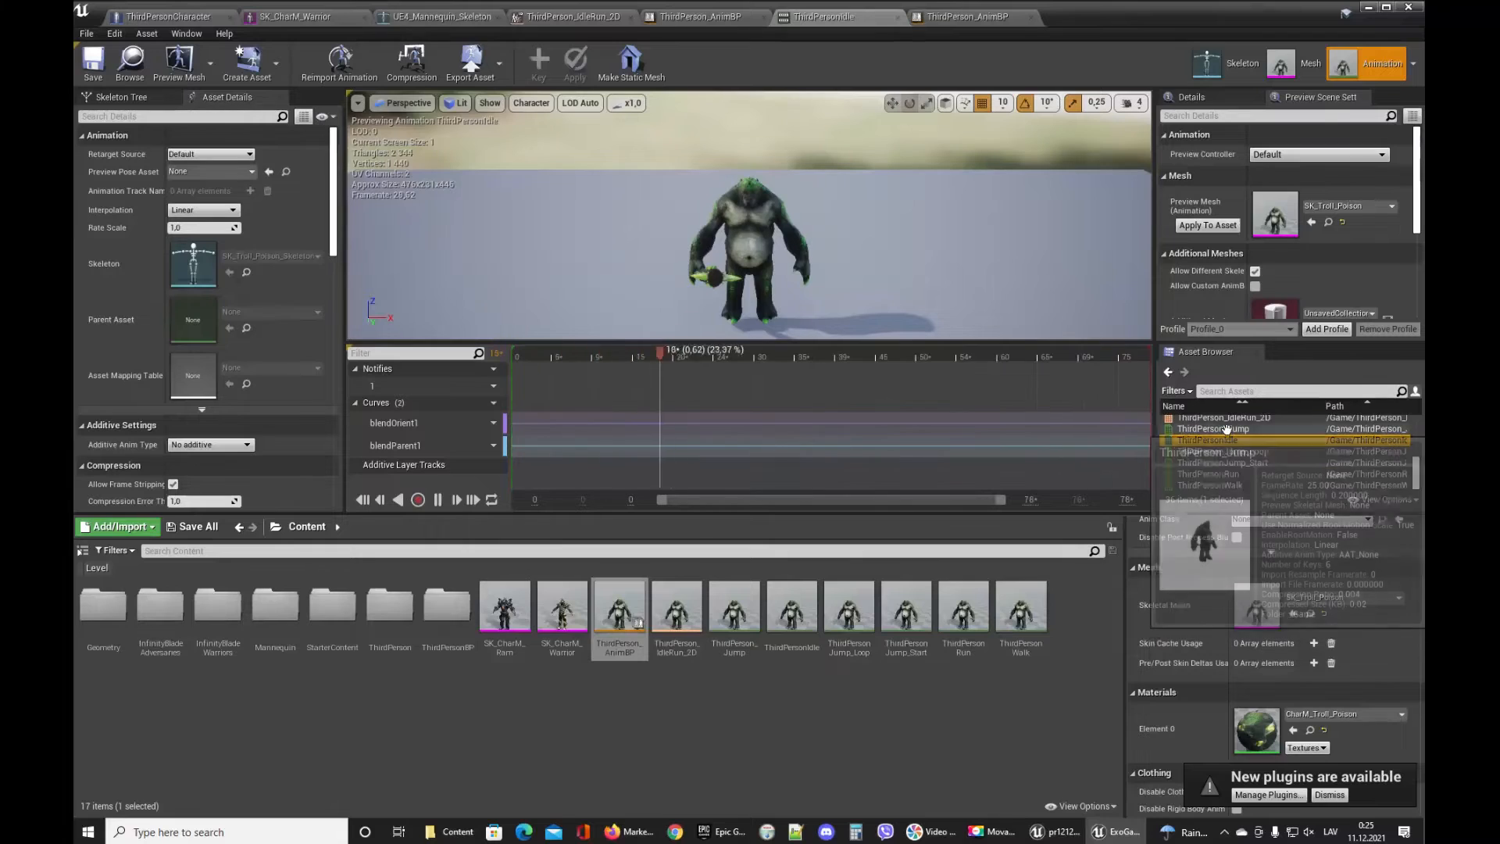
{"action": "left_click", "coordinate": [125, 98]}
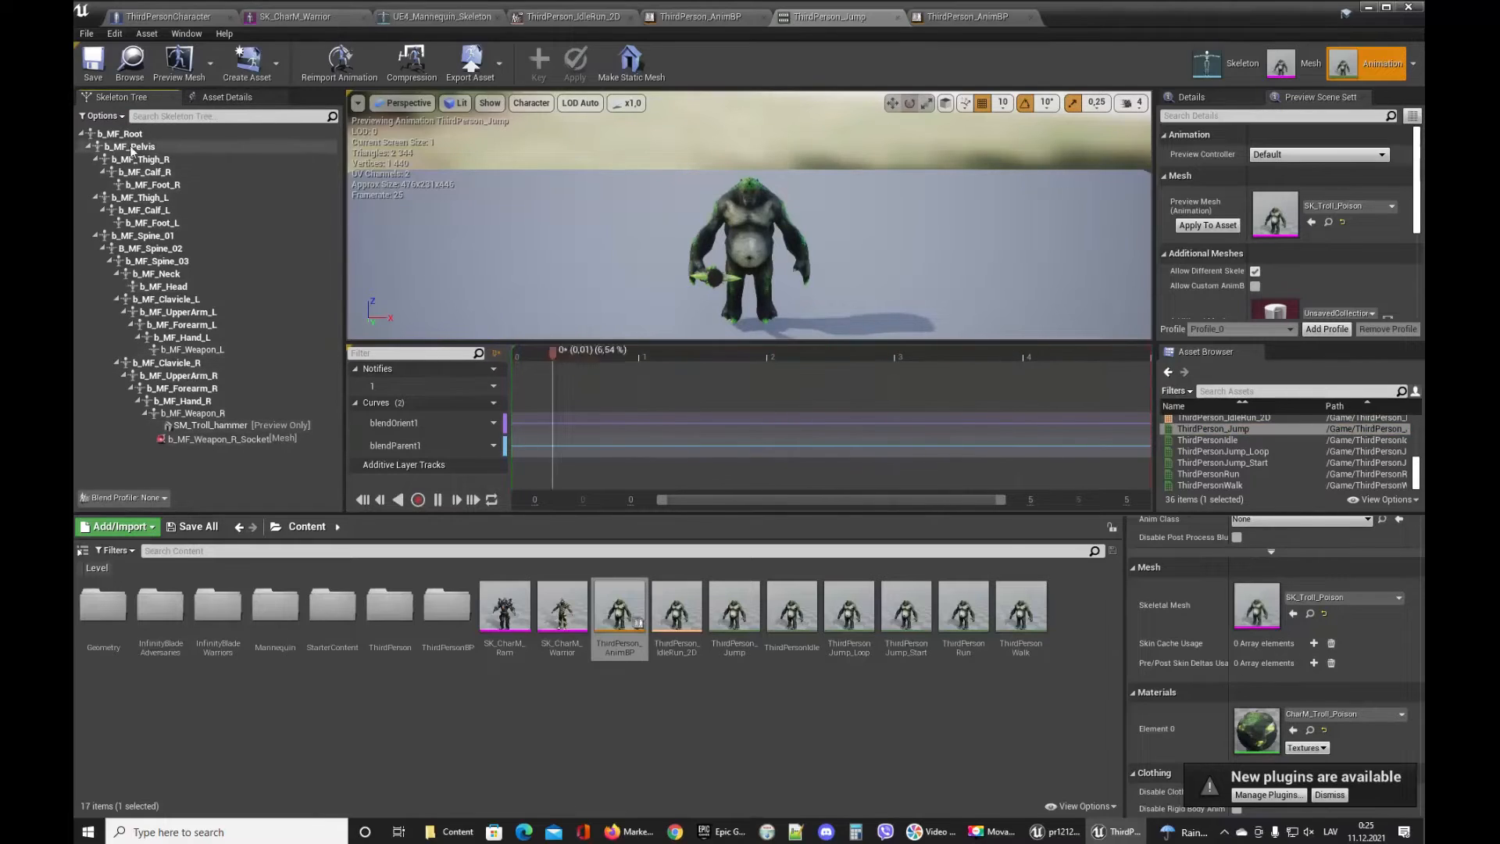
Switch to the retargeted ThirdPerson_AnimBP and open the Idle/Run state inside its Default state machine.
{"action": "left_click", "coordinate": [225, 97]}
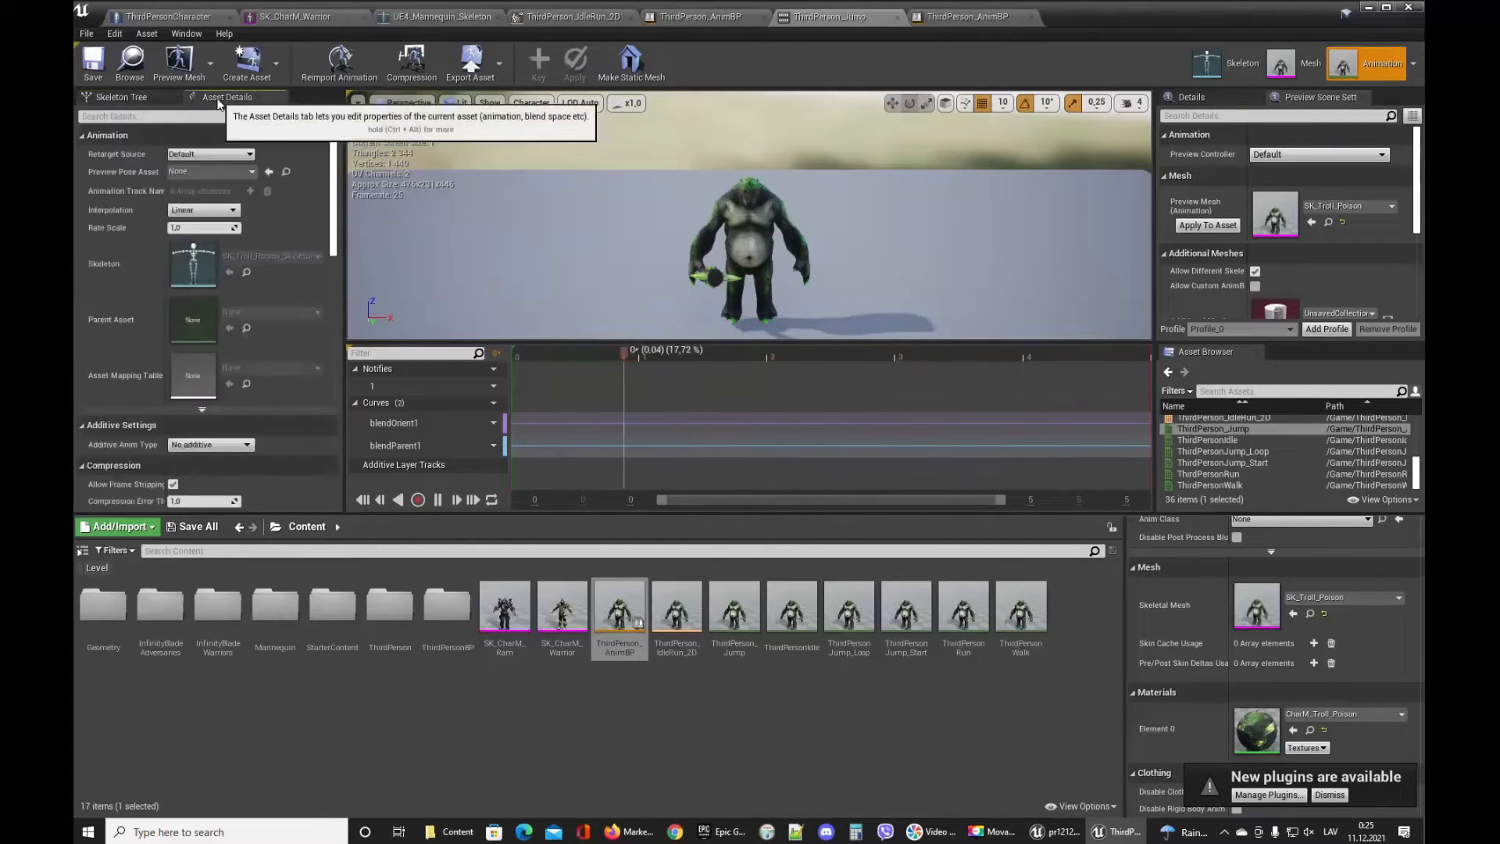
{"action": "left_click", "coordinate": [897, 16]}
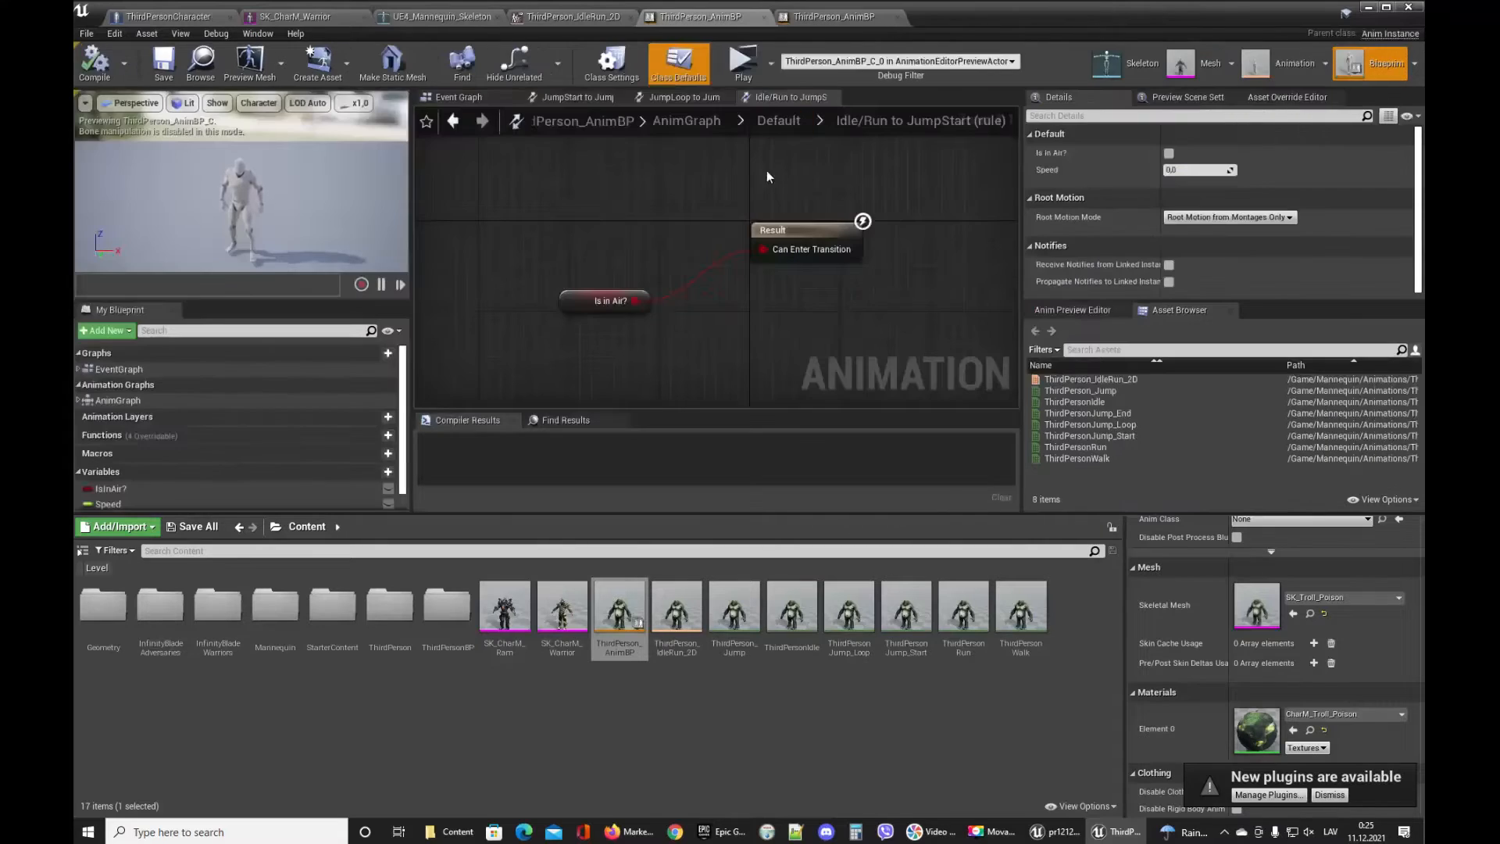
{"action": "left_click", "coordinate": [817, 16]}
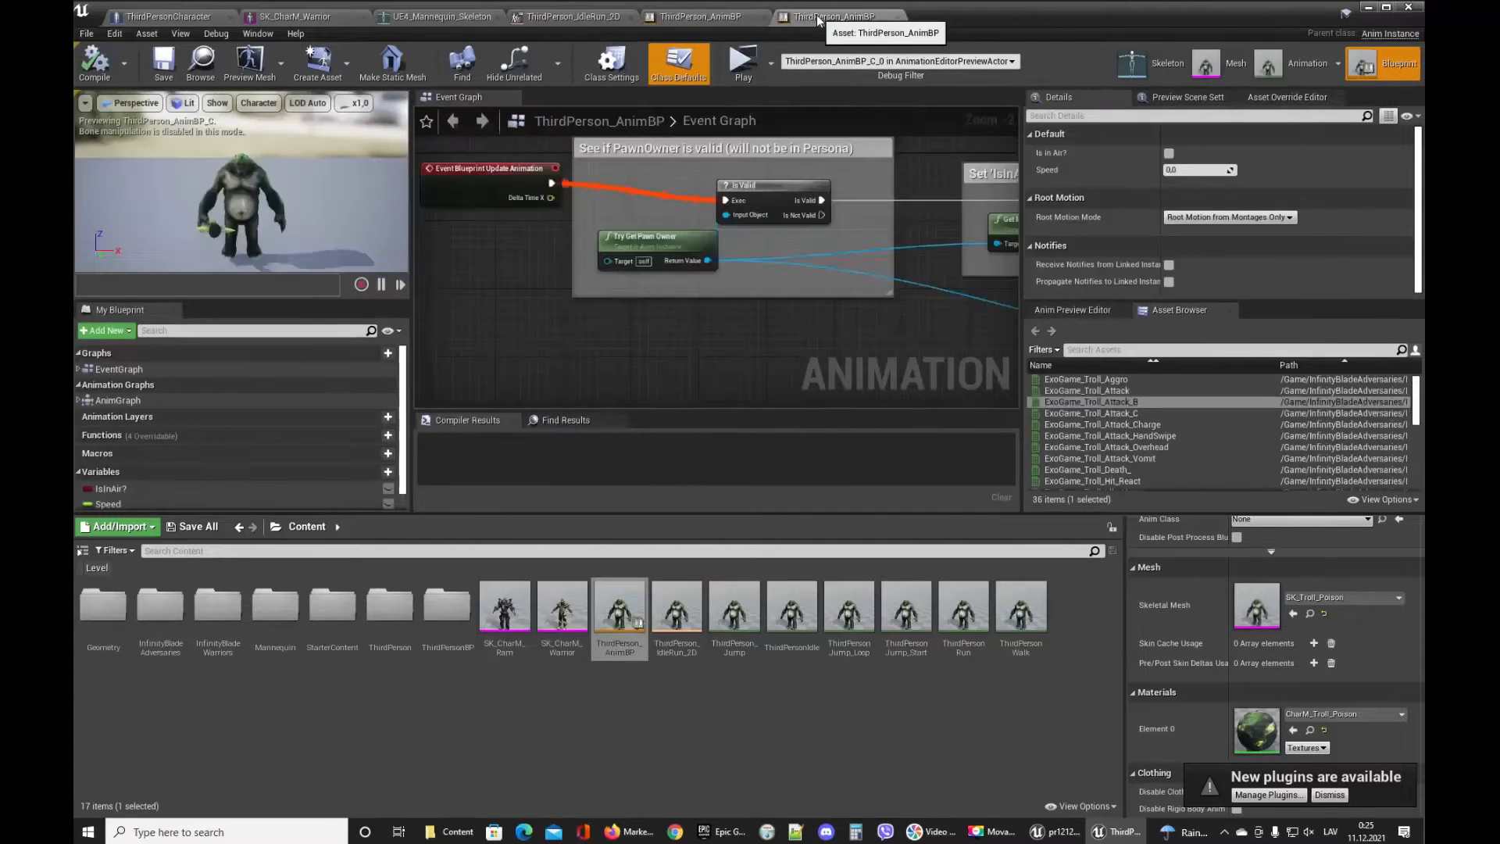
{"action": "left_click", "coordinate": [81, 403]}
{"action": "left_click", "coordinate": [85, 414]}
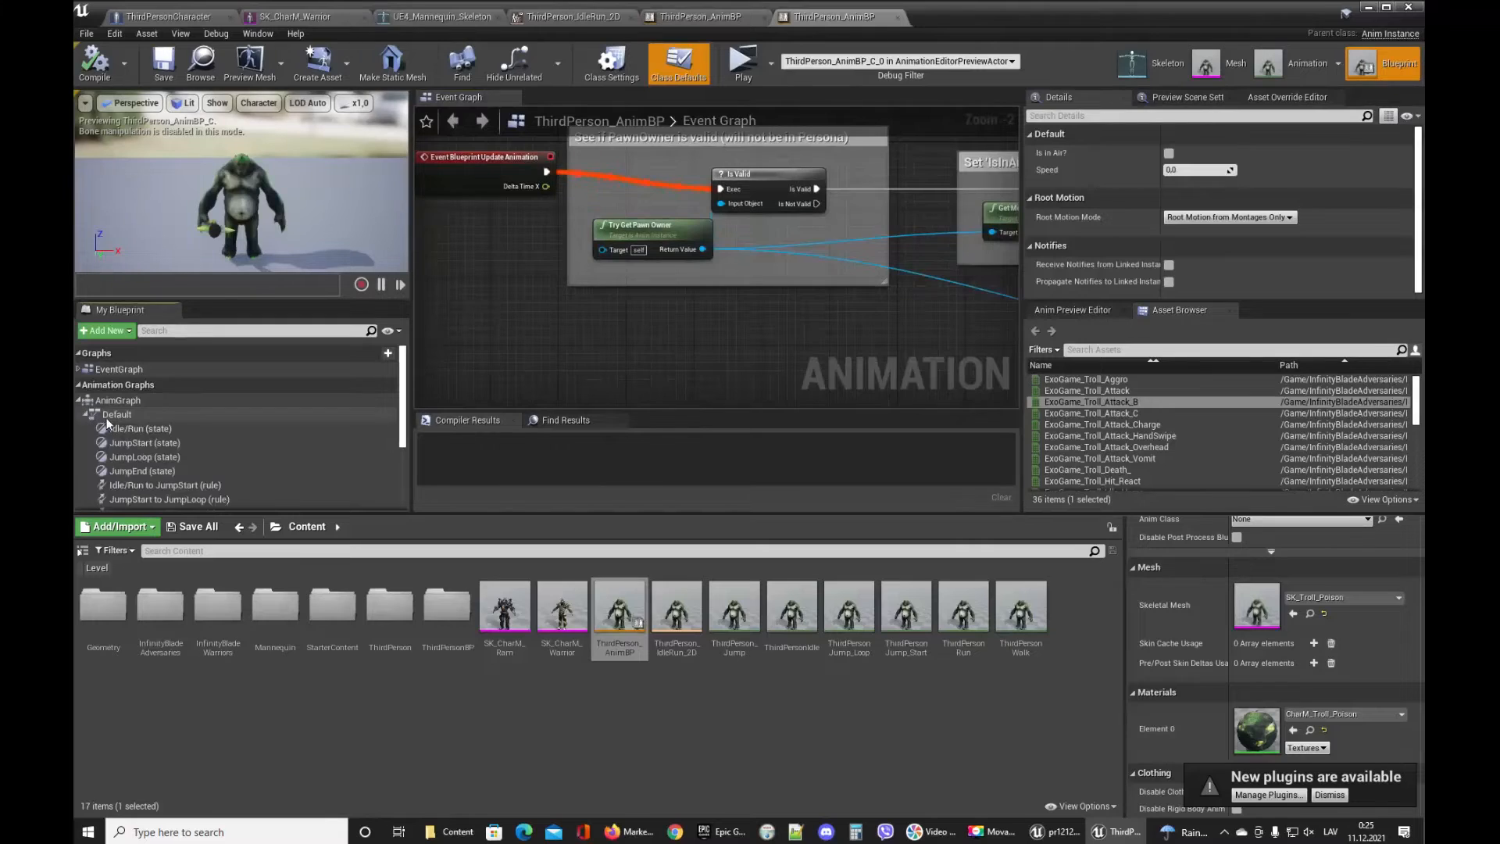
{"action": "double_click", "coordinate": [117, 414]}
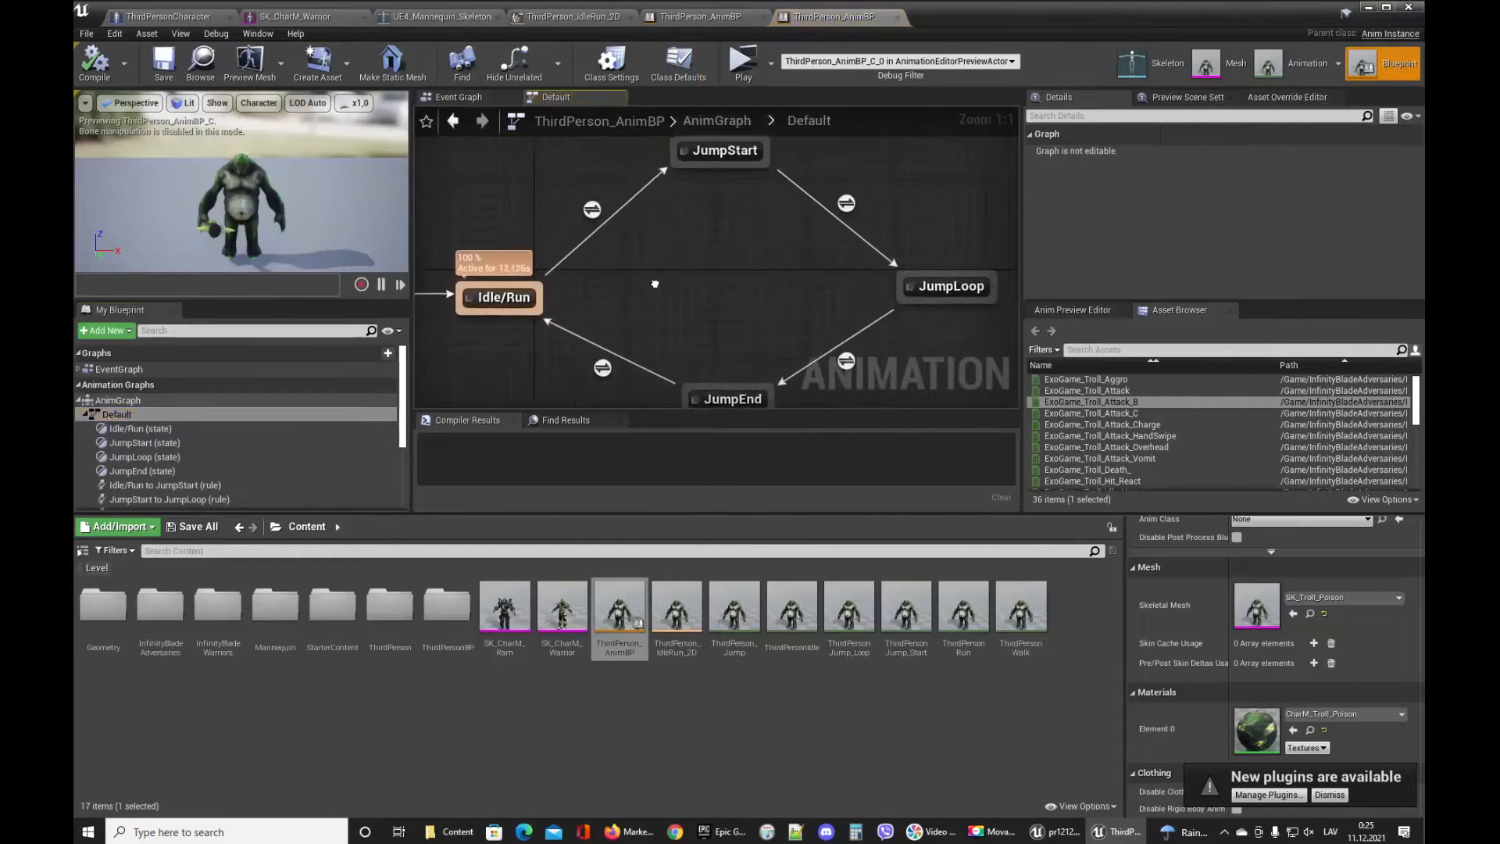
{"action": "left_click", "coordinate": [522, 284]}
{"action": "double_click", "coordinate": [522, 285]}
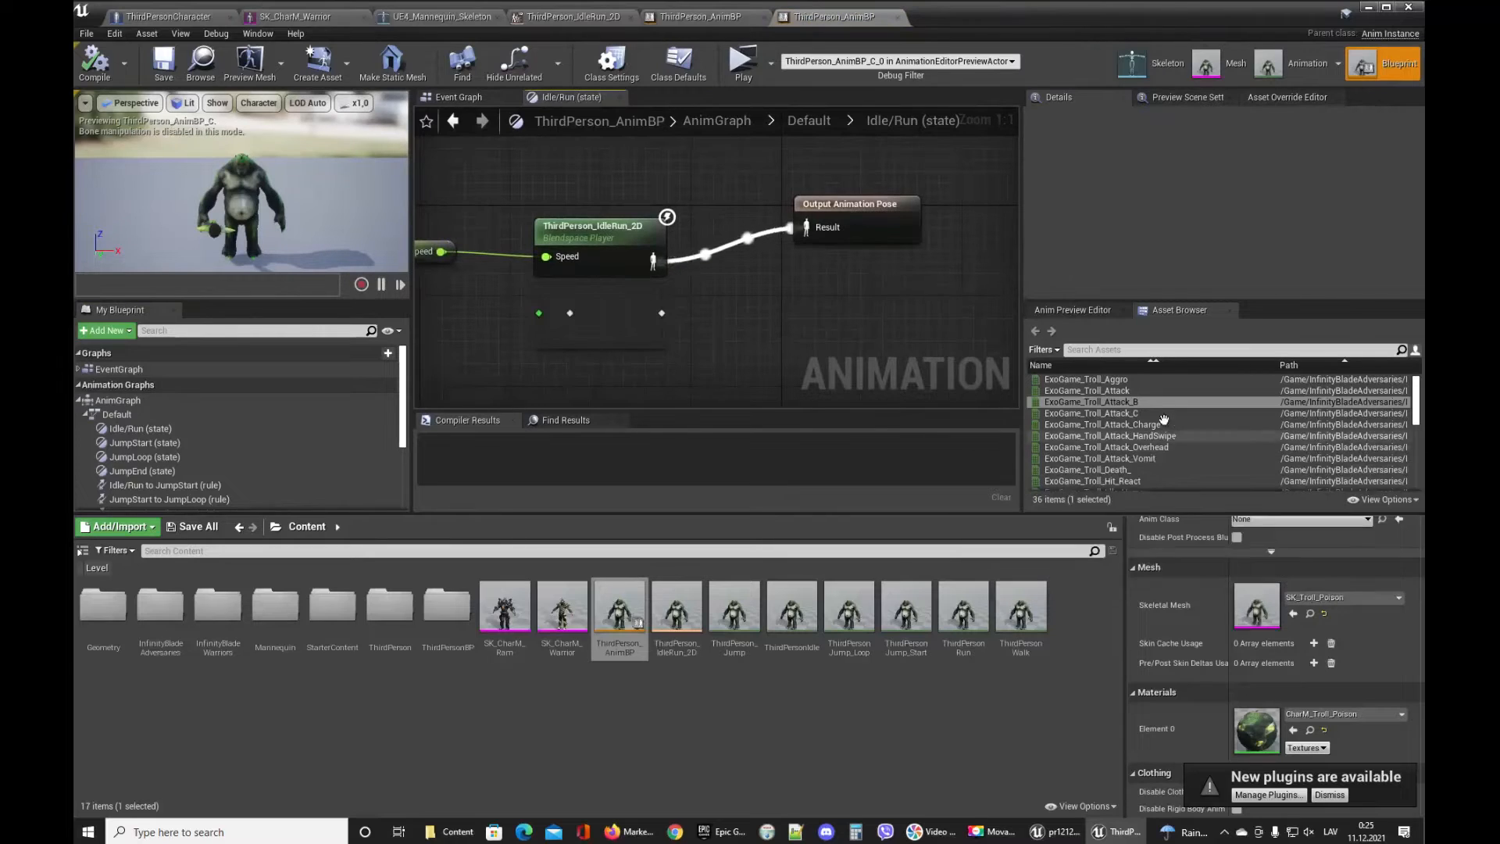
Drop ExoGame_Troll_Idle_Home animation players into the Idle/Run state graph and compile.
{"action": "left_click_drag", "start_coordinate": [1417, 411], "coordinate": [1420, 426]}
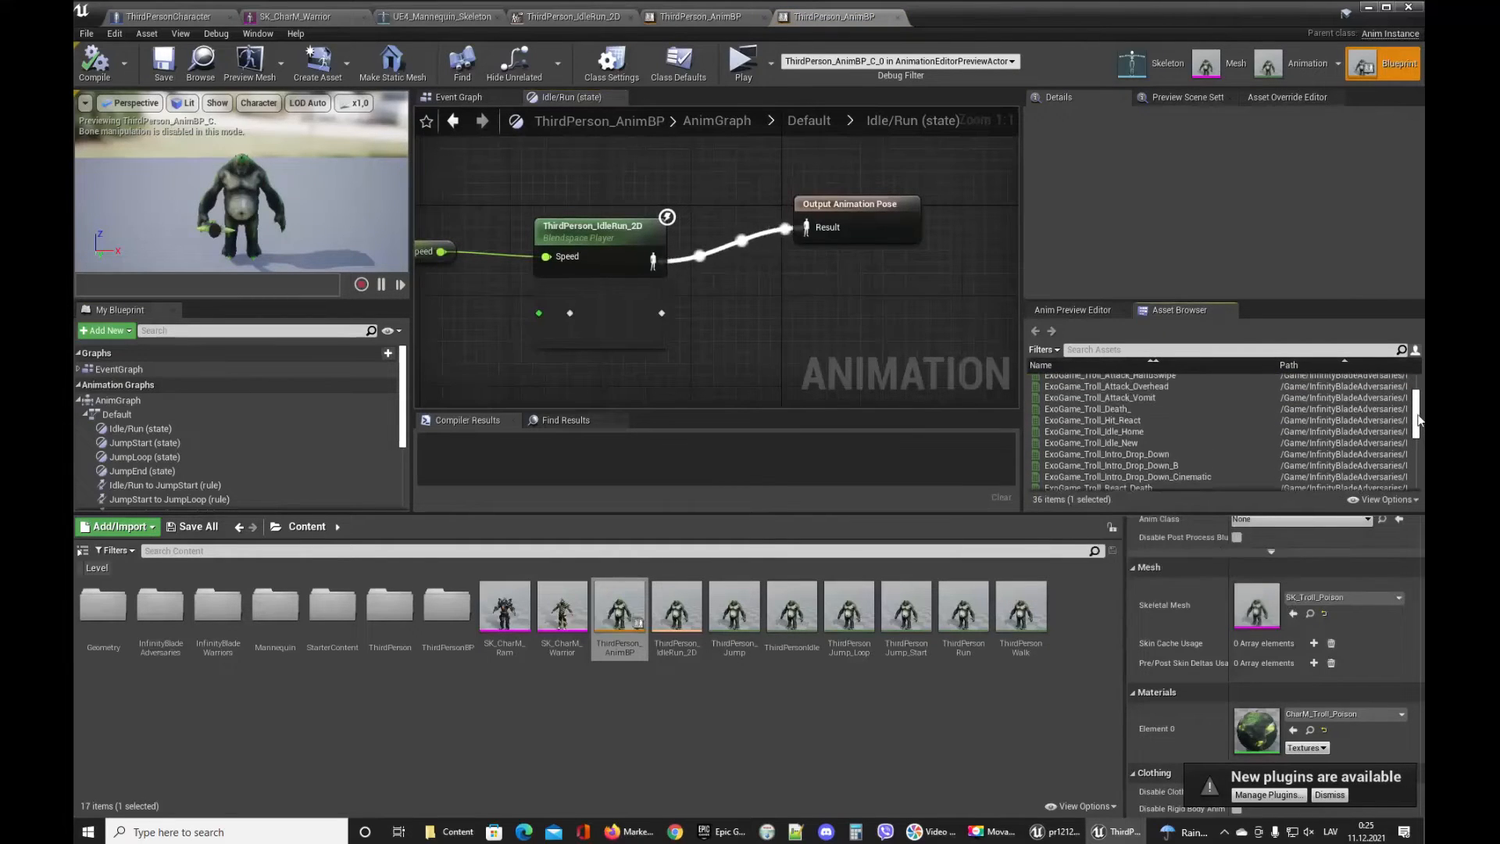
{"action": "left_click_drag", "start_coordinate": [1091, 432], "coordinate": [799, 295]}
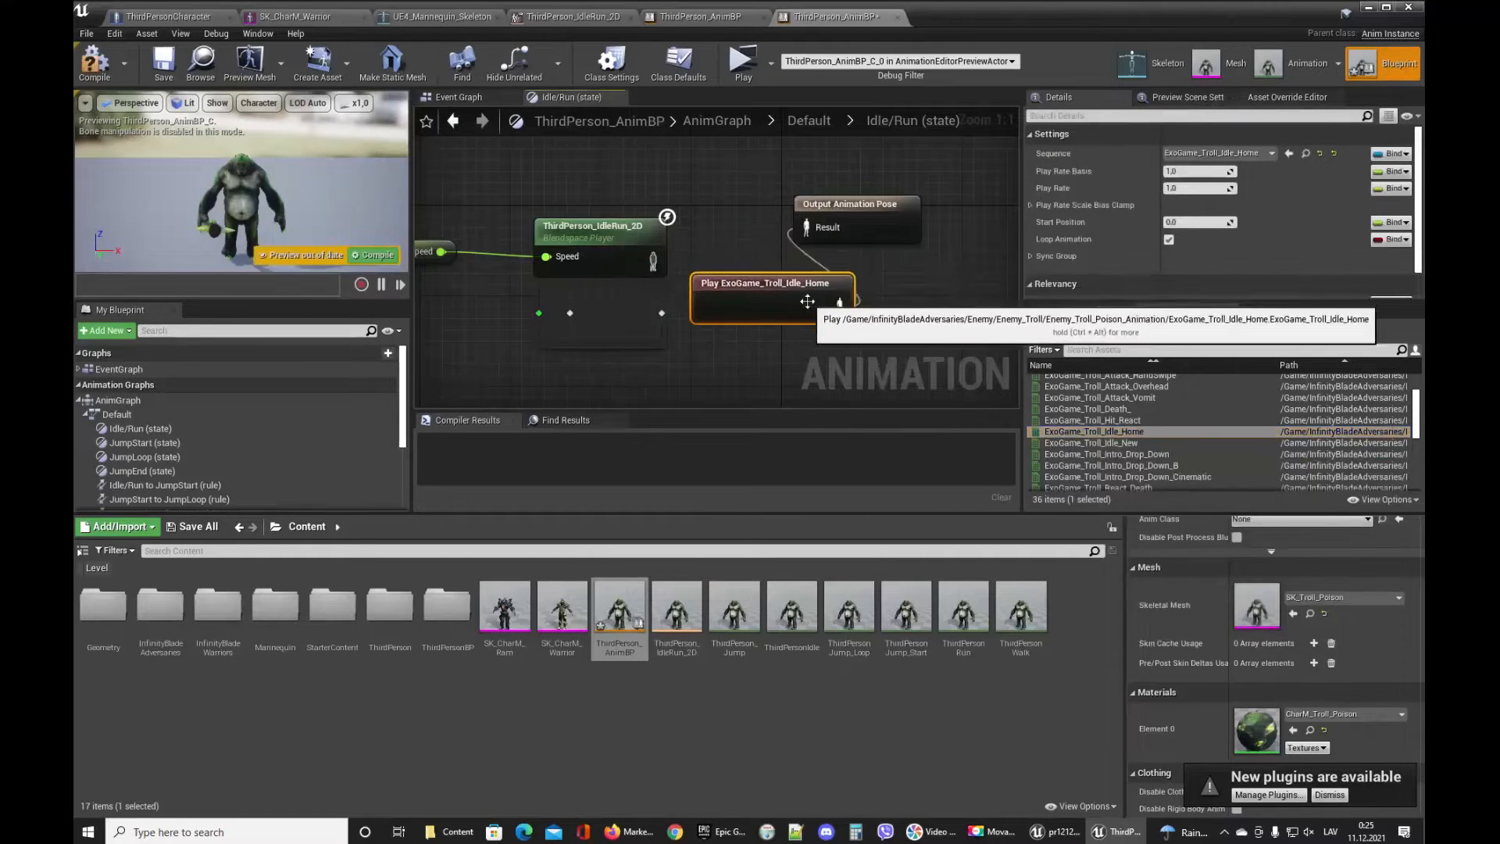
{"action": "left_click", "coordinate": [158, 66]}
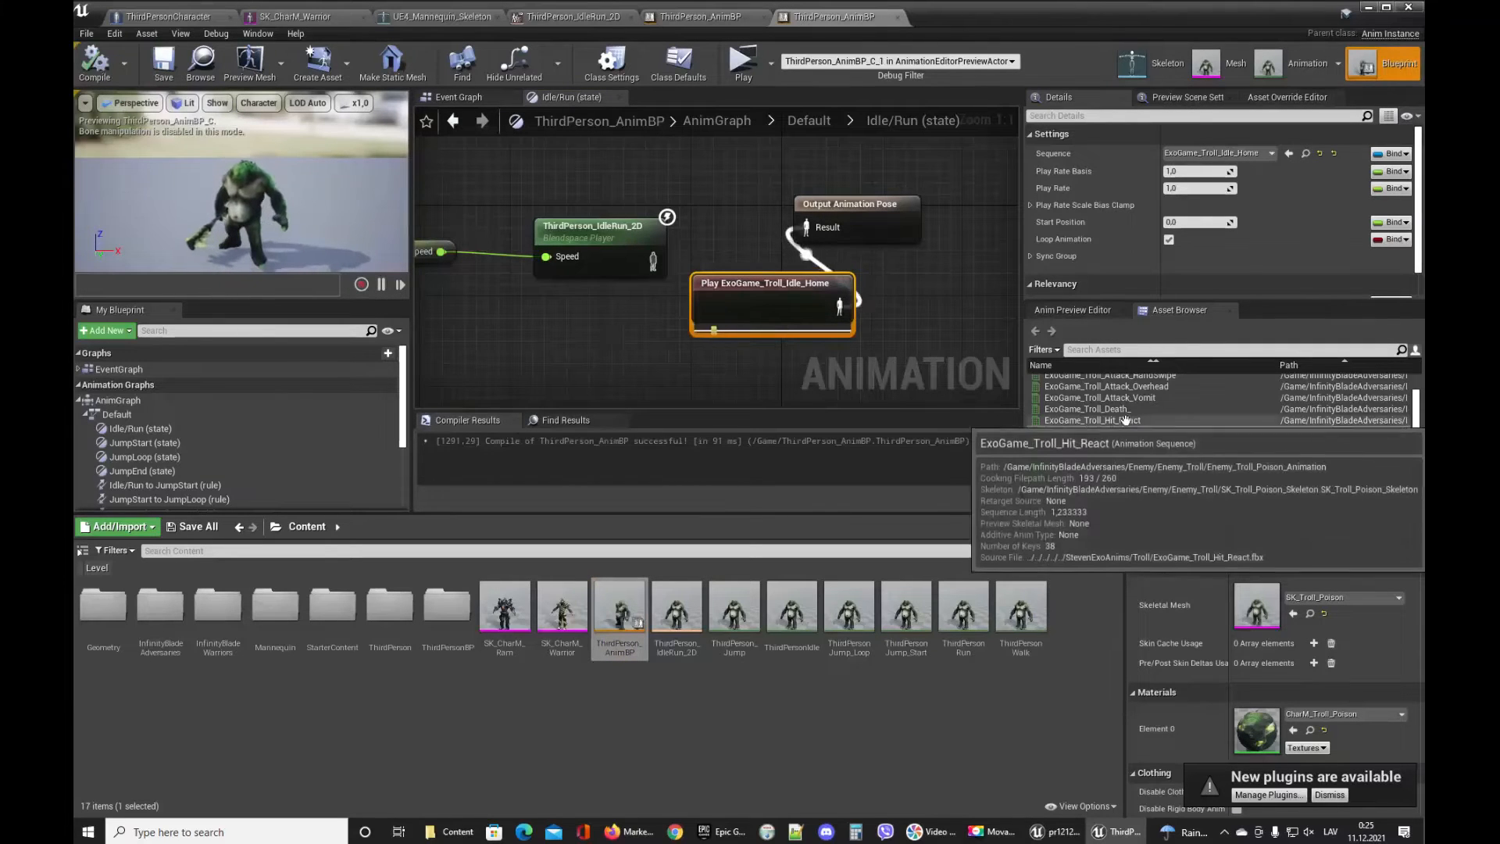
{"action": "left_click_drag", "start_coordinate": [1127, 420], "coordinate": [629, 233]}
{"action": "left_click", "coordinate": [1132, 432]}
{"action": "left_click", "coordinate": [94, 62]}
{"action": "left_click_drag", "start_coordinate": [720, 242], "coordinate": [697, 334]}
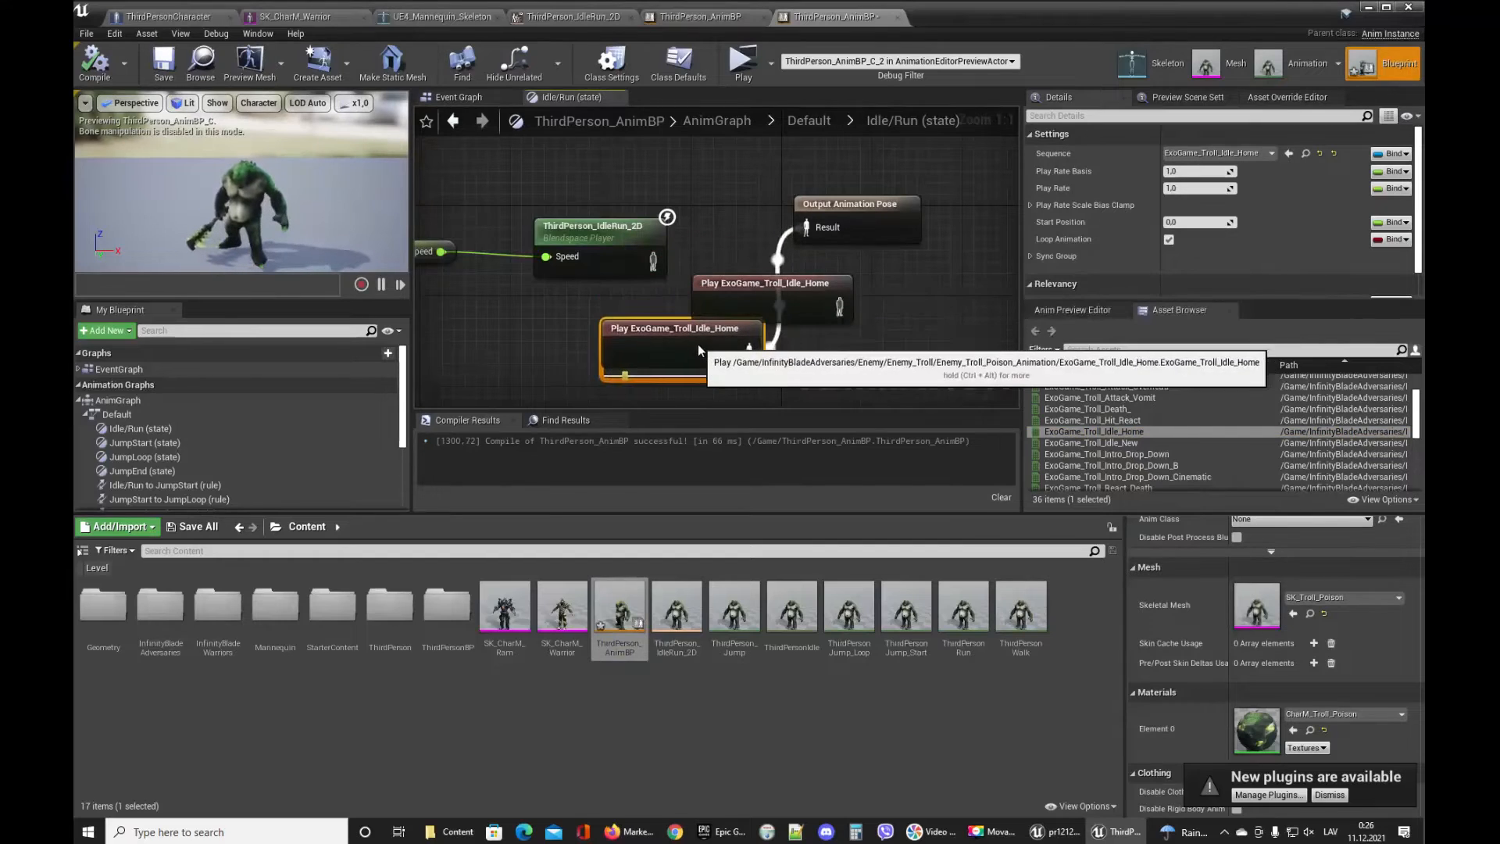
Wire ExoGame_Troll_Idle_Home to Output Animation Pose in place of the deleted blendspace node, then compile.
{"action": "left_click", "coordinate": [747, 241]}
{"action": "right_click_drag", "start_coordinate": [747, 241], "coordinate": [843, 256]}
{"action": "left_click_drag", "start_coordinate": [523, 188], "coordinate": [720, 281]}
{"action": "key", "text": "Delete"}
{"action": "left_click_drag", "start_coordinate": [778, 345], "coordinate": [785, 221]}
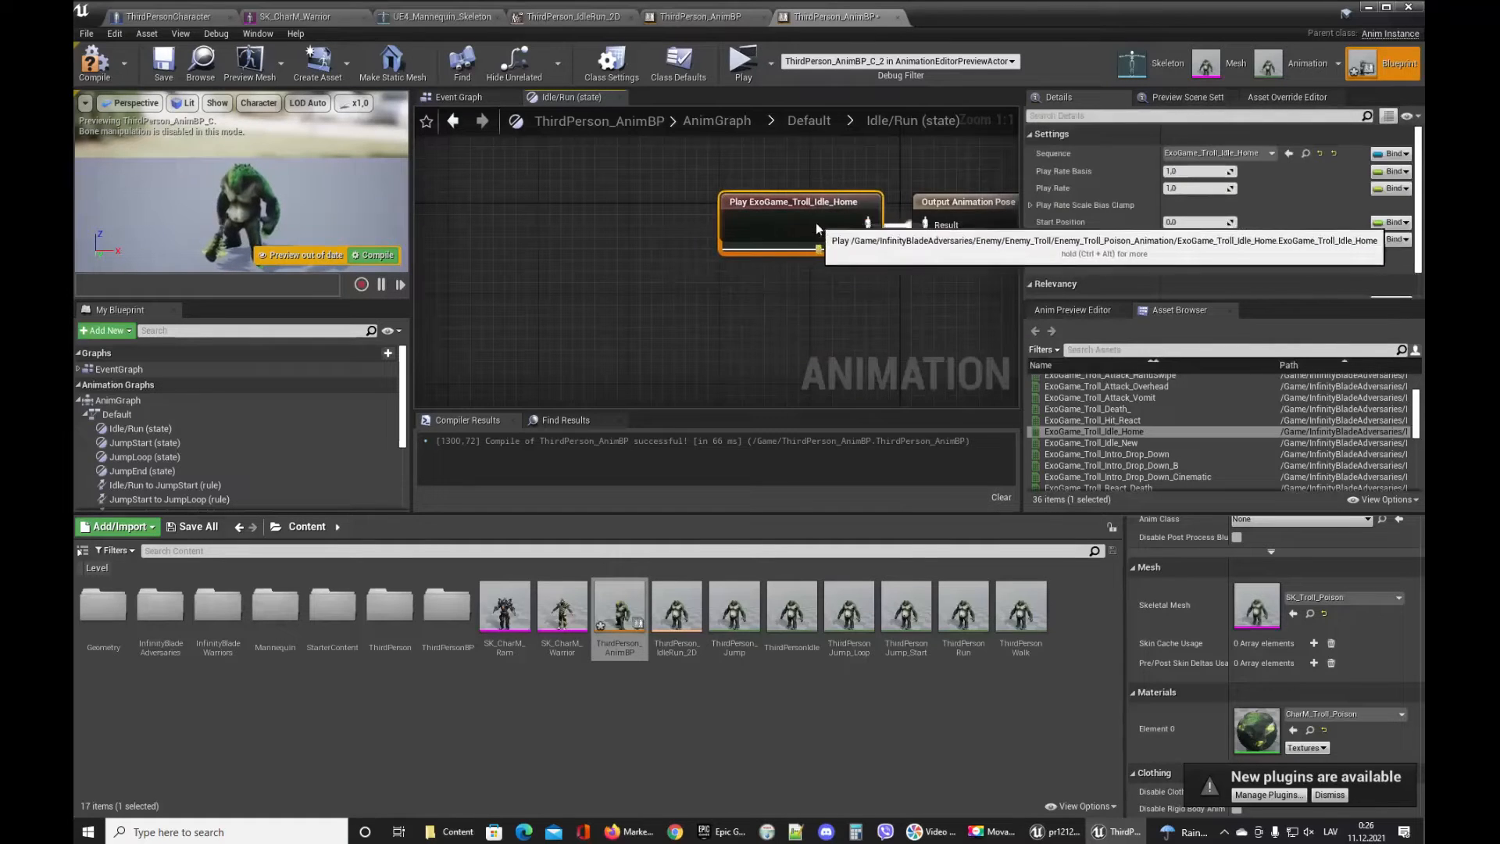
{"action": "left_click", "coordinate": [110, 66]}
Open the JumpStart state and browse the troll animation list in the asset browser.
{"action": "left_click", "coordinate": [458, 97]}
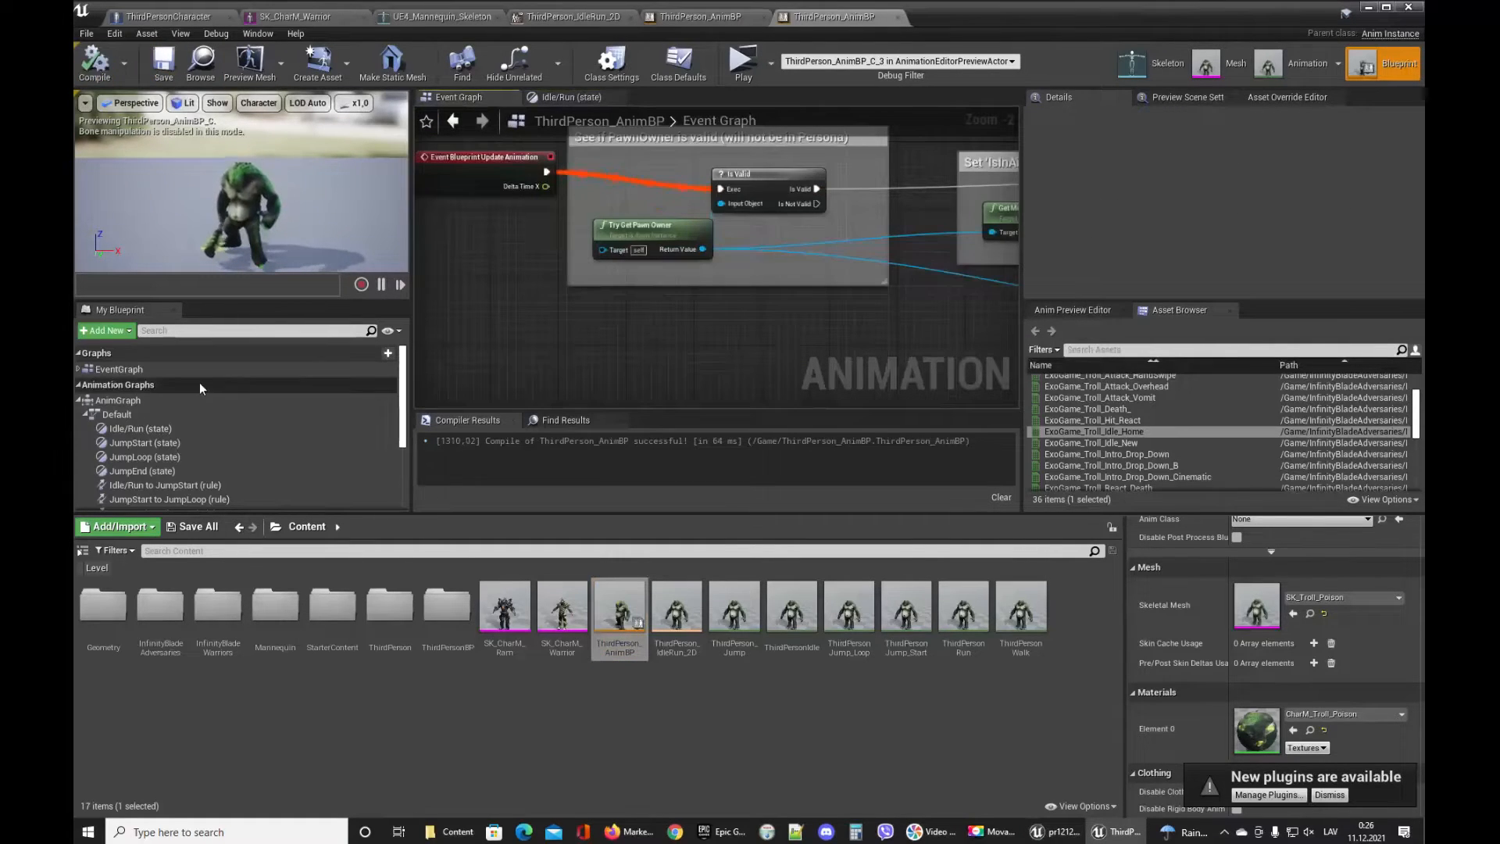
{"action": "scroll", "coordinate": [156, 401], "scroll_direction": "down", "scroll_amount": 3}
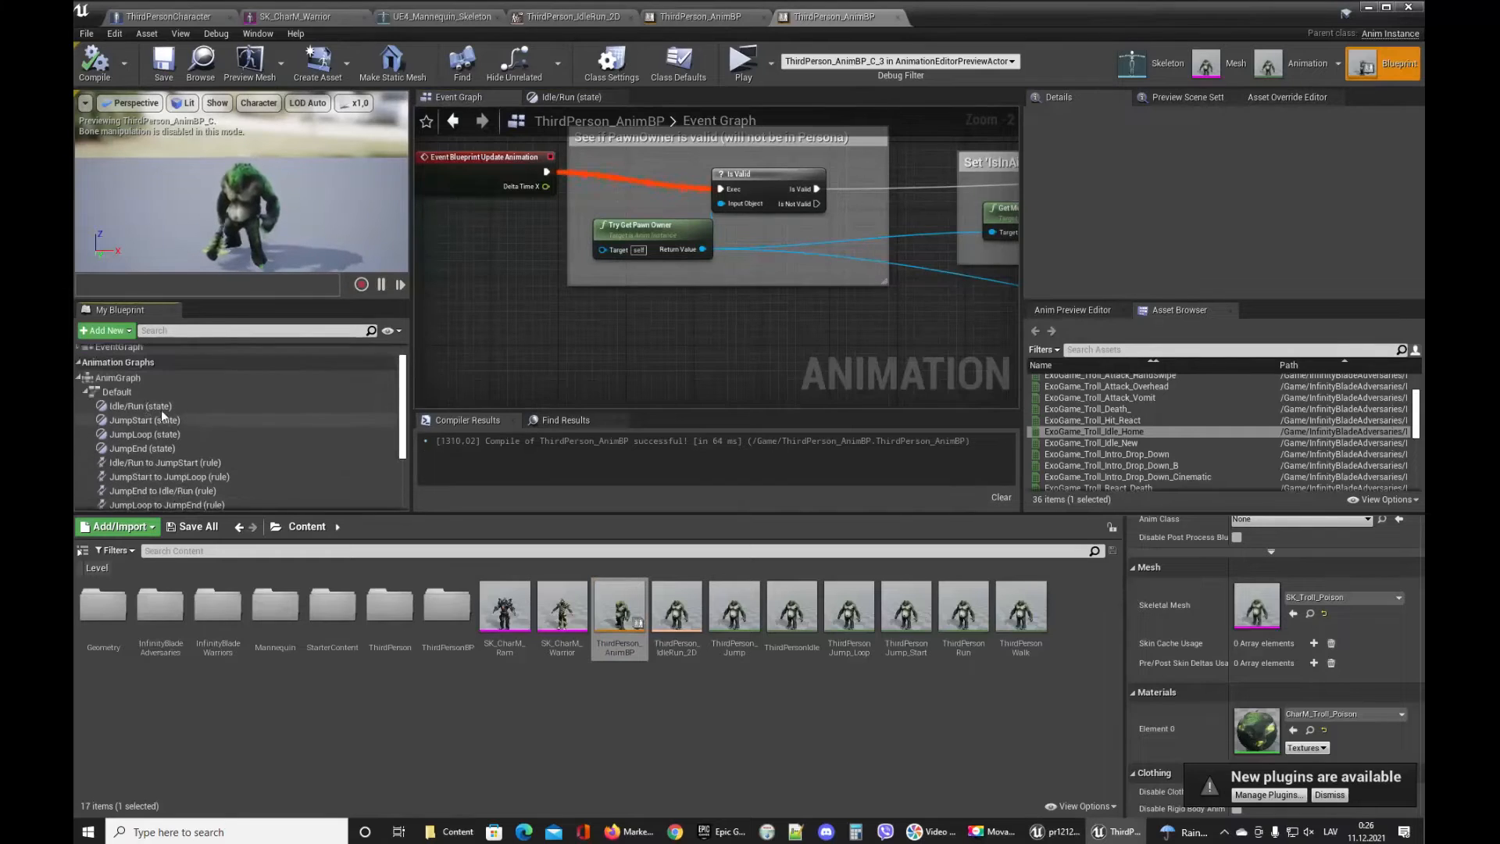
{"action": "double_click", "coordinate": [135, 393]}
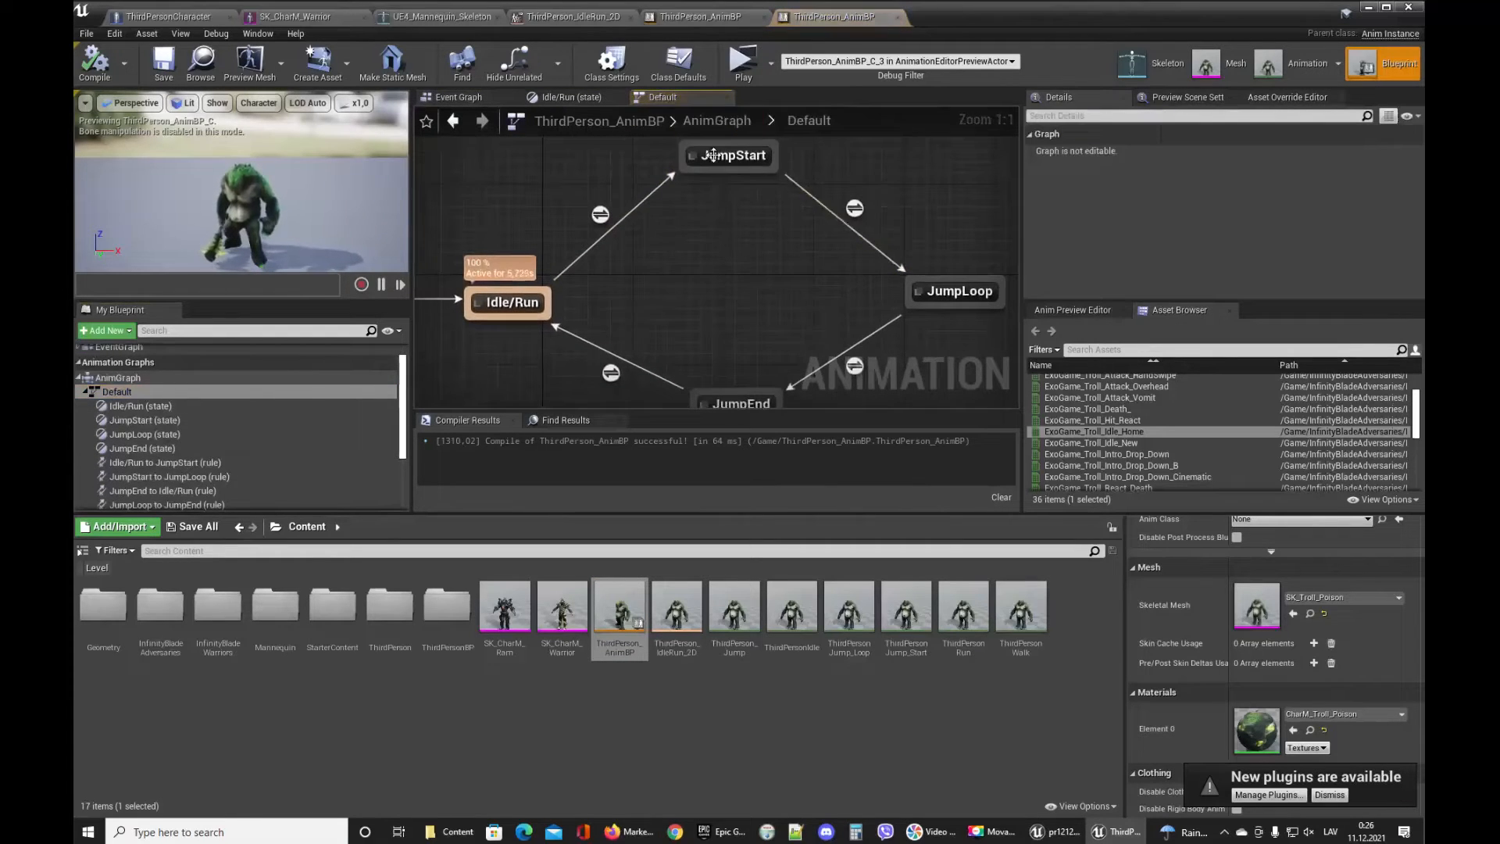
{"action": "left_click", "coordinate": [723, 152]}
{"action": "double_click", "coordinate": [754, 155]}
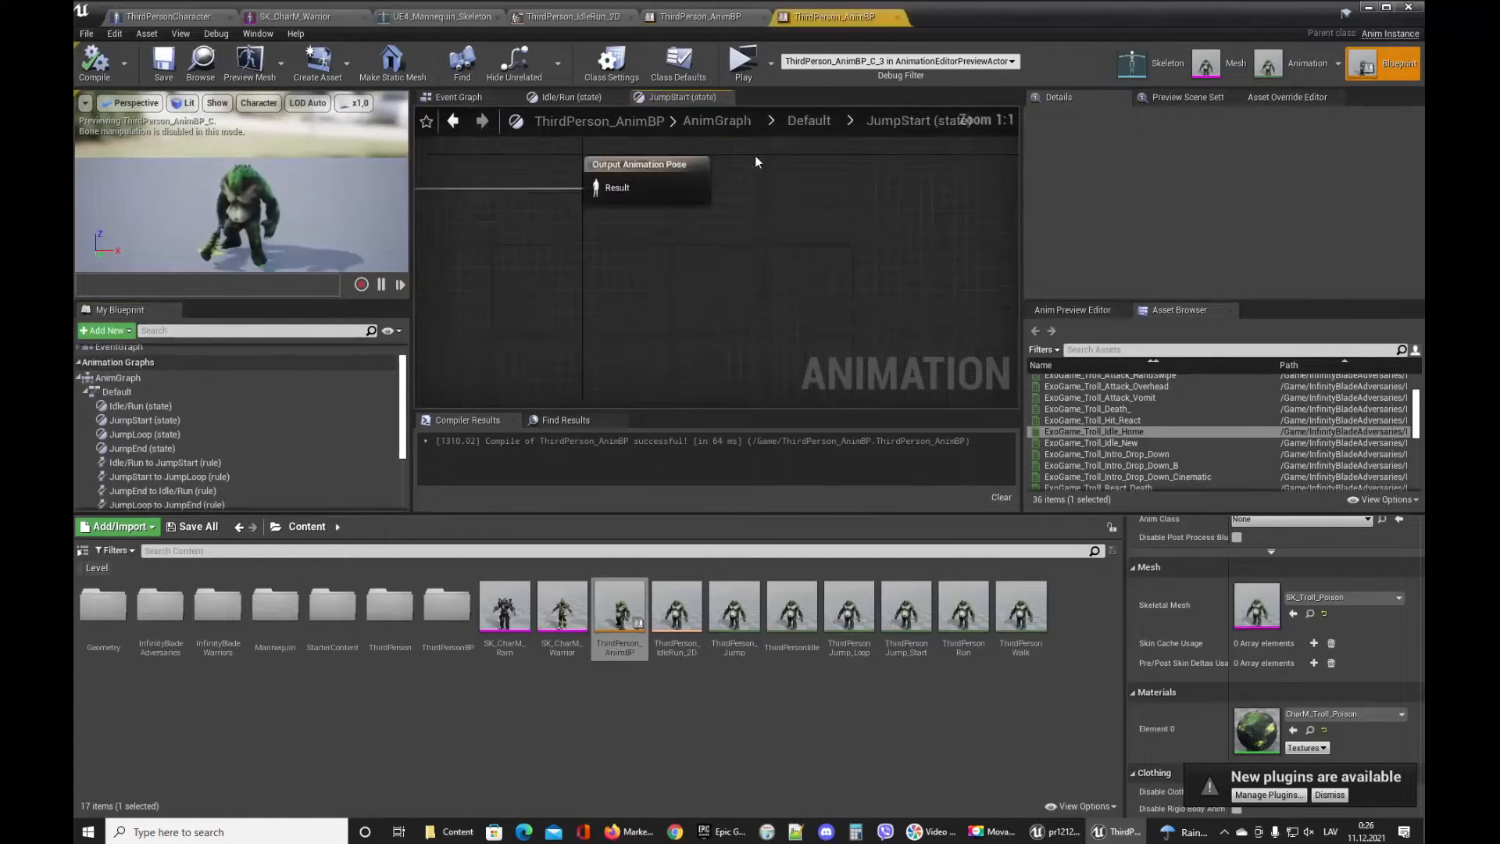
{"action": "right_click_drag", "start_coordinate": [828, 306], "coordinate": [762, 263]}
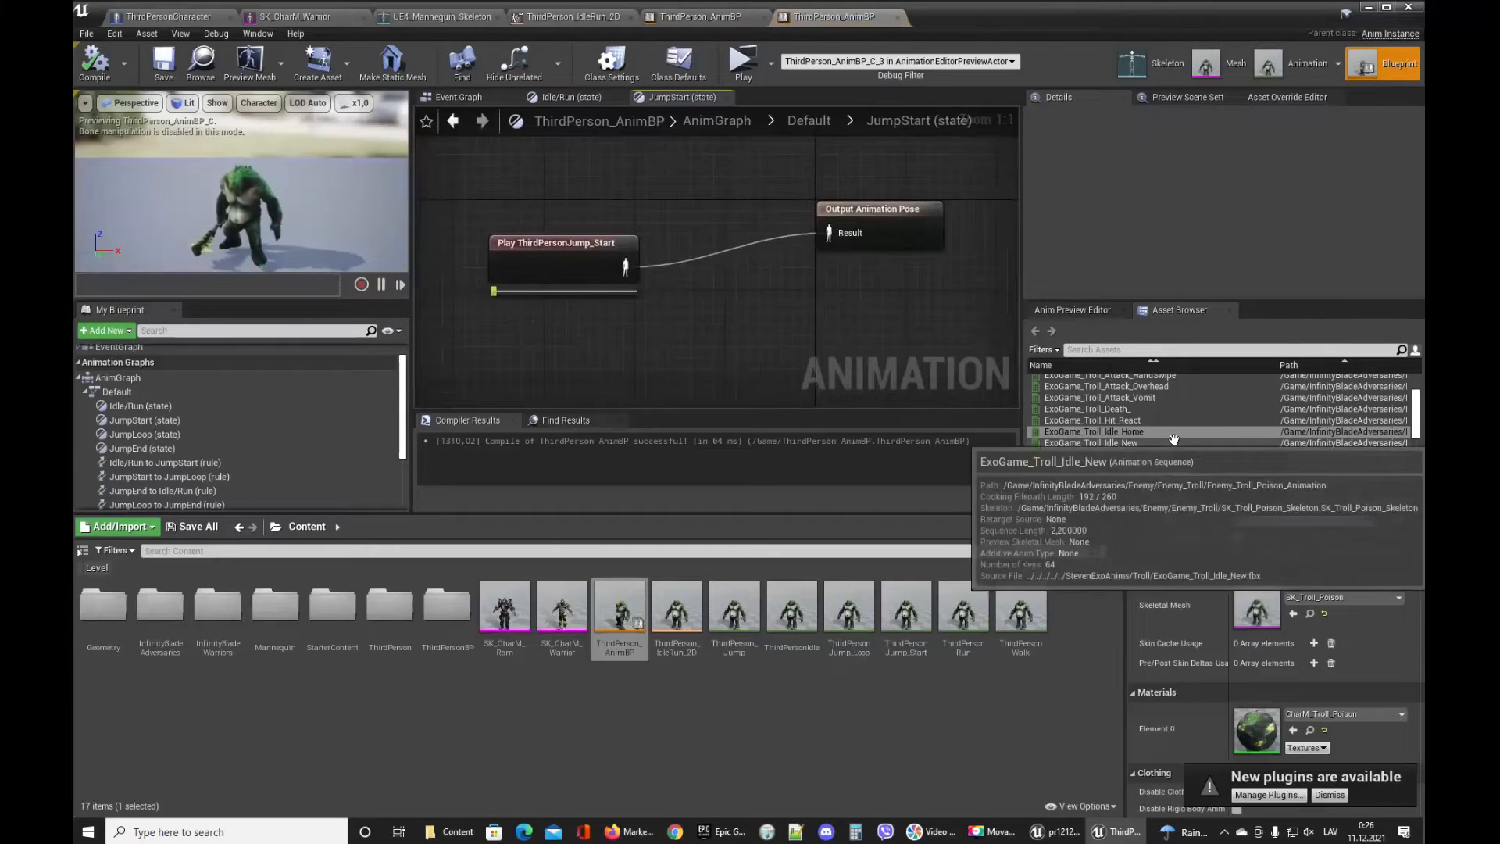
{"action": "scroll", "coordinate": [1195, 453], "scroll_direction": "down", "scroll_amount": 1}
{"action": "scroll", "coordinate": [1195, 452], "scroll_direction": "down", "scroll_amount": 5}
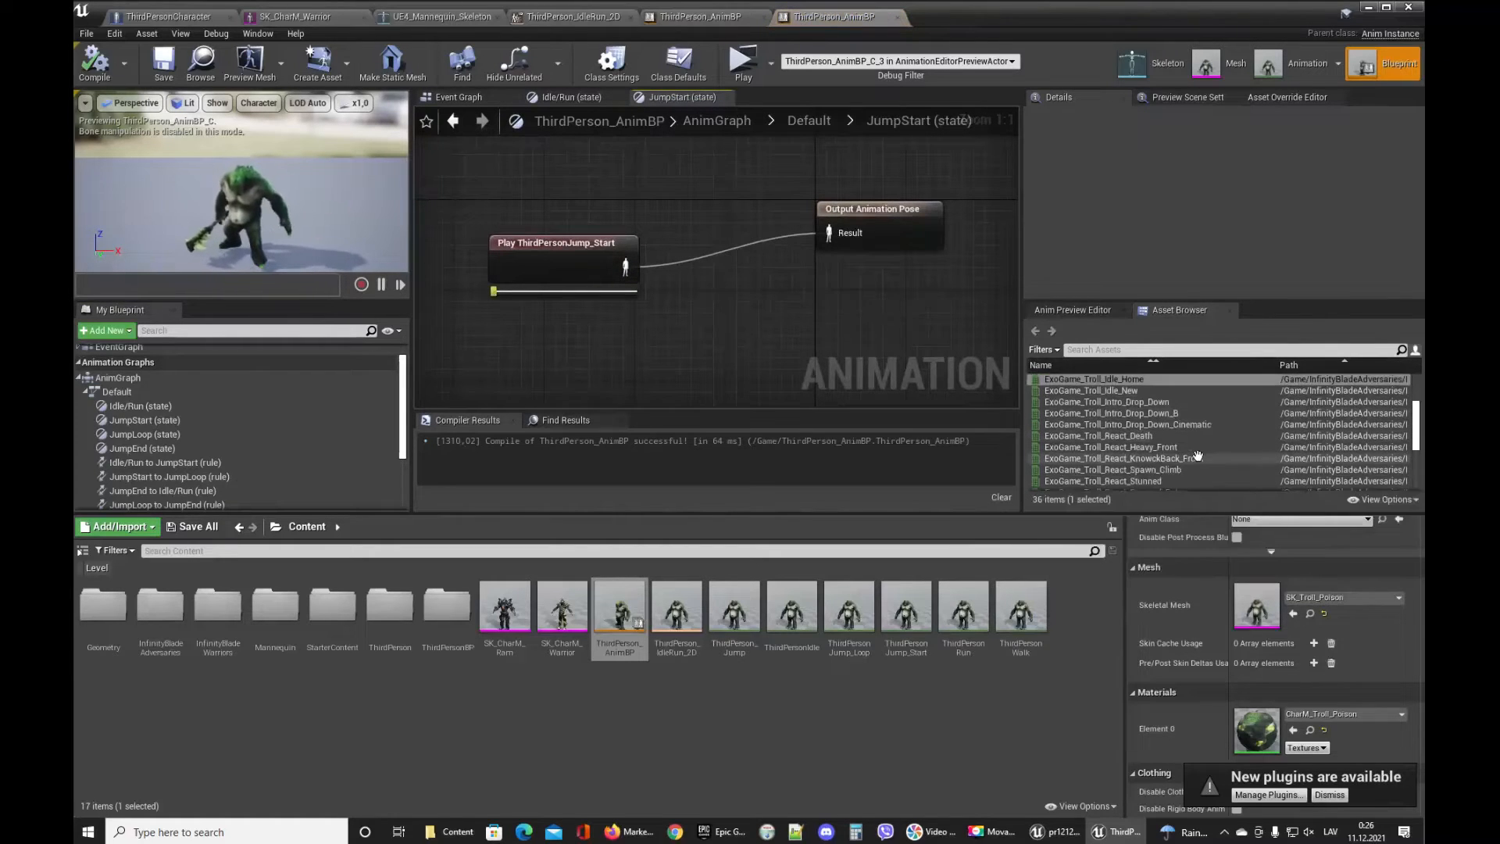
{"action": "scroll", "coordinate": [1218, 443], "scroll_direction": "down", "scroll_amount": 2}
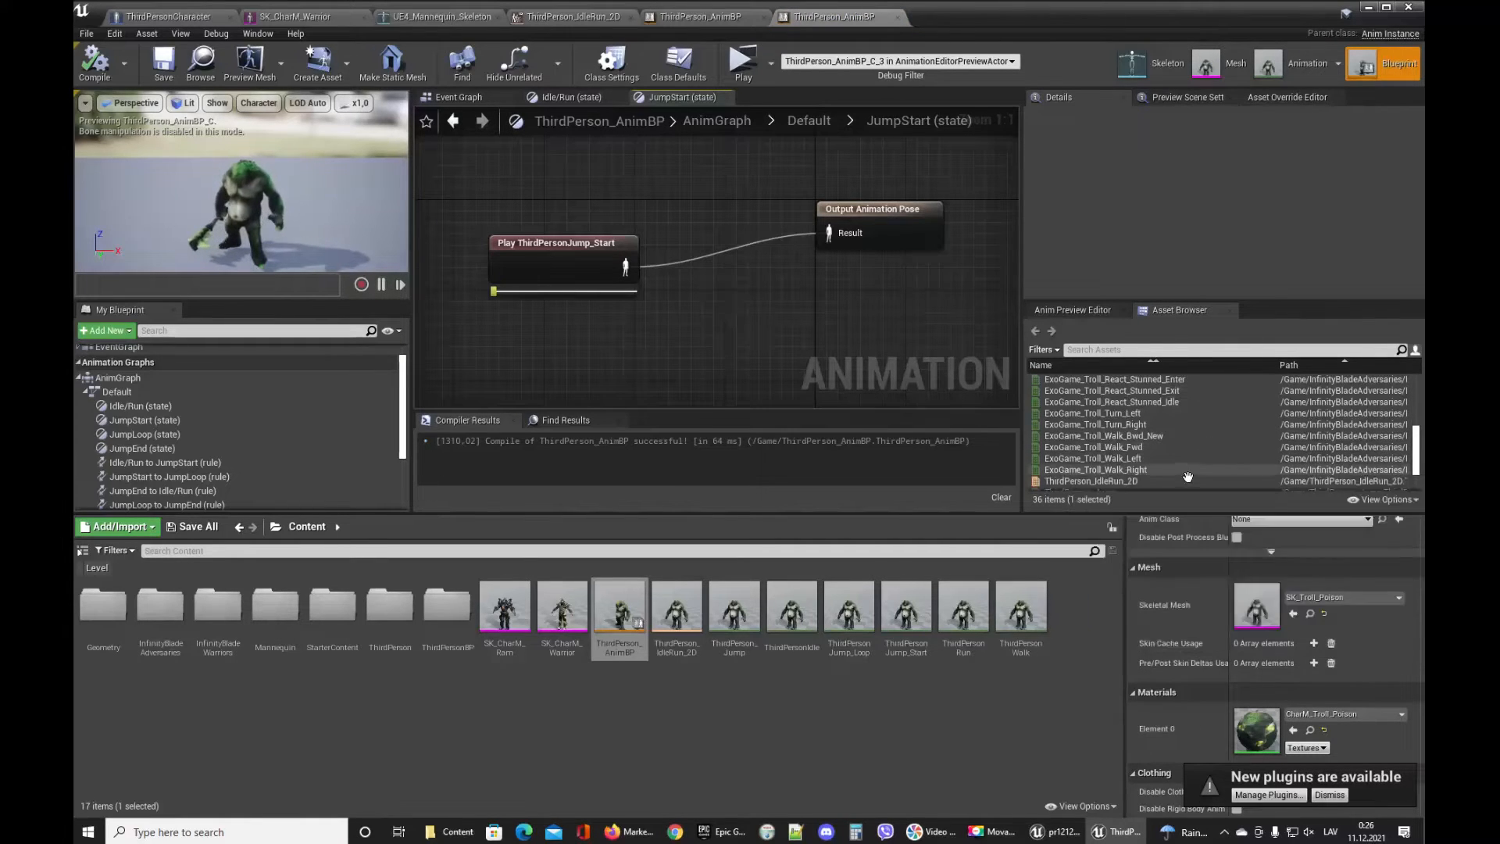
{"action": "mouse_move", "coordinate": [1204, 389]}
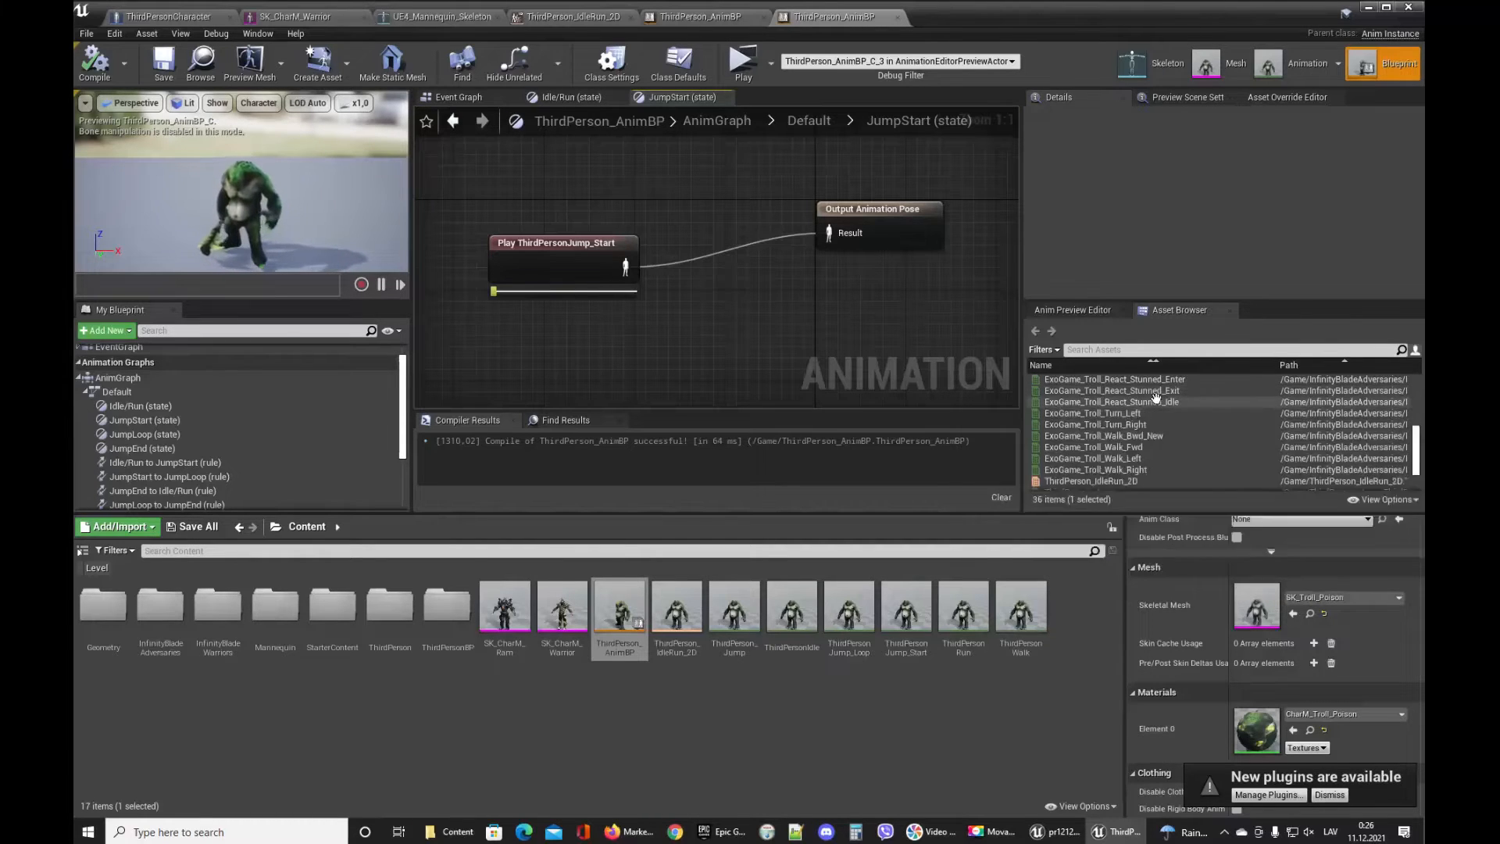
{"action": "mouse_move", "coordinate": [1202, 475]}
{"action": "scroll", "coordinate": [1201, 475], "scroll_direction": "down", "scroll_amount": 1}
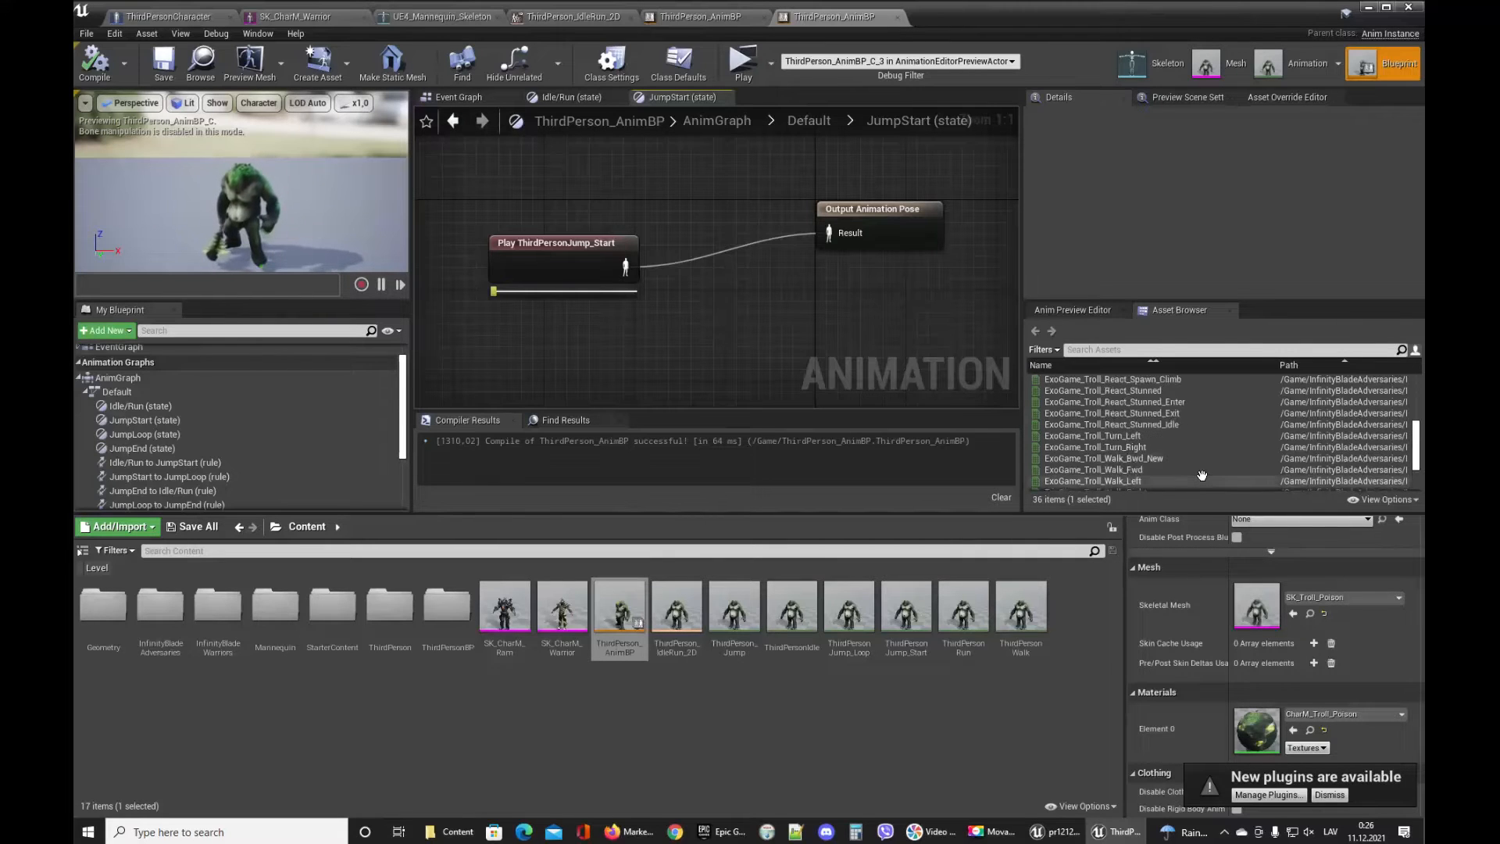
{"action": "mouse_move", "coordinate": [1172, 422]}
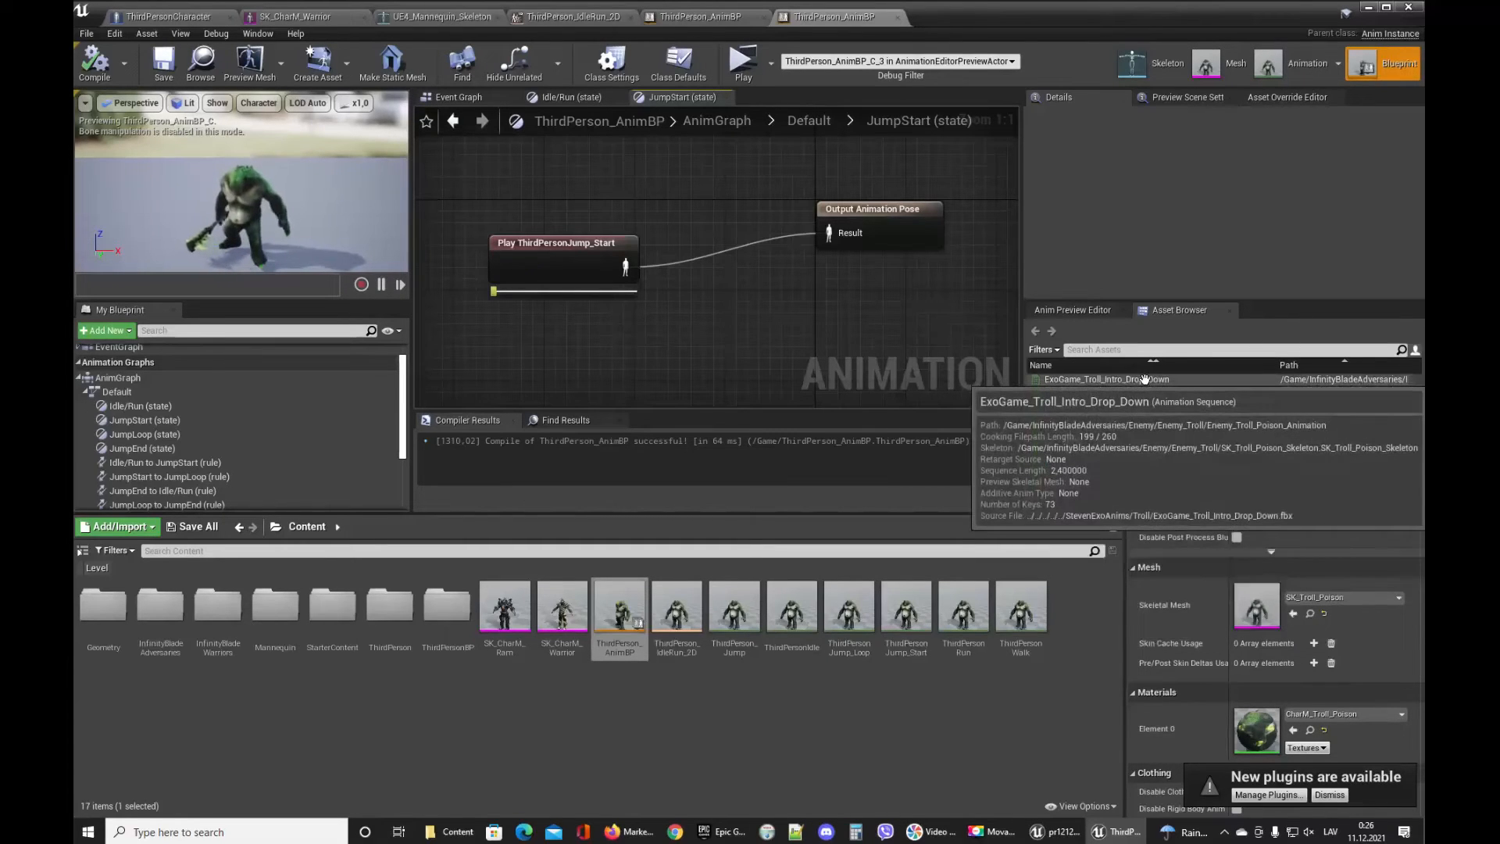
{"action": "scroll", "coordinate": [1144, 380], "scroll_direction": "up", "scroll_amount": 2}
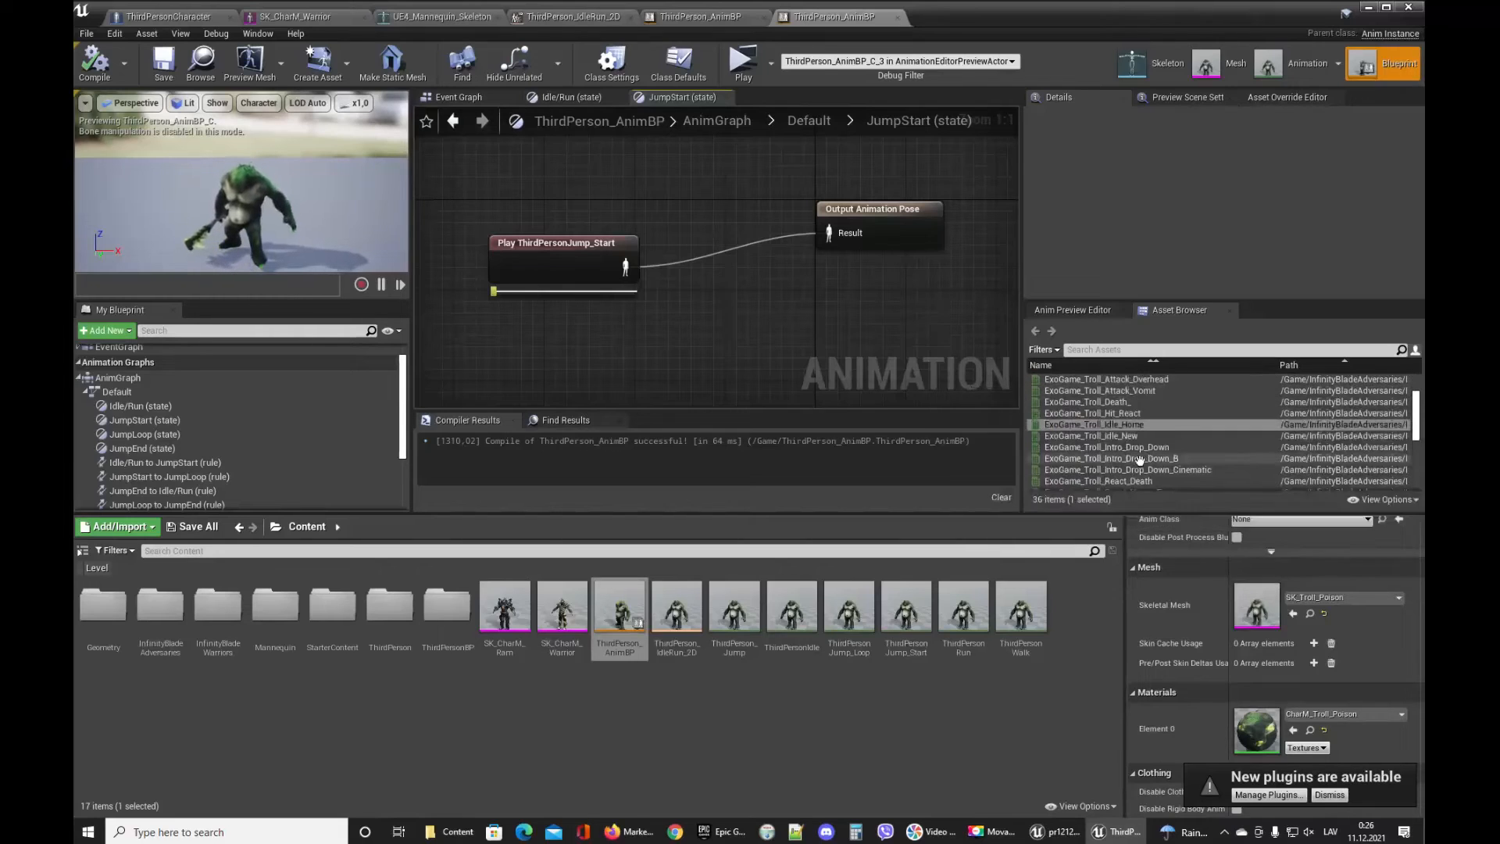
{"action": "mouse_move", "coordinate": [1144, 451]}
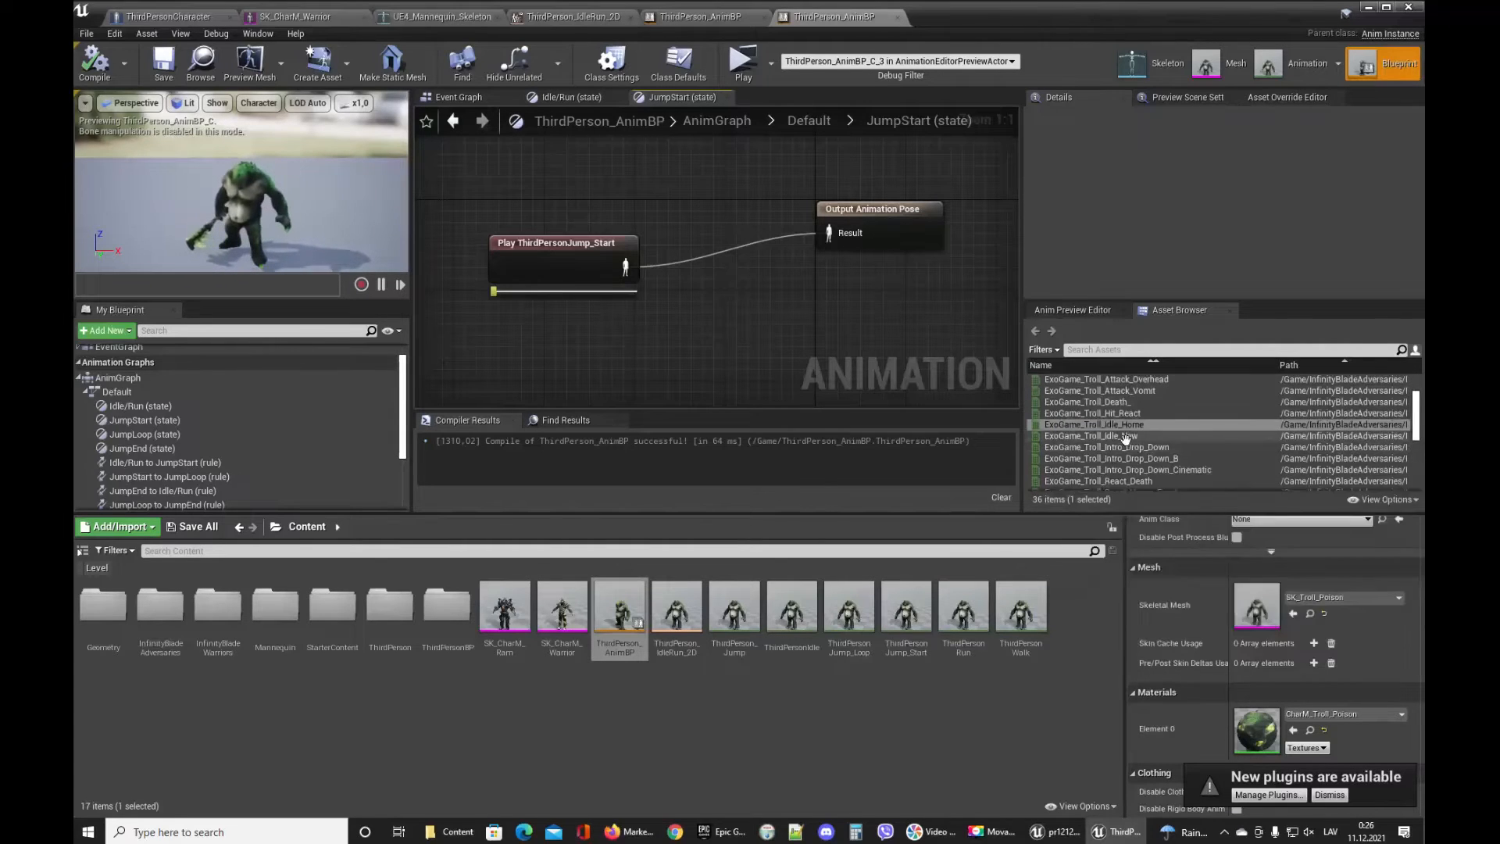
{"action": "scroll", "coordinate": [1129, 438], "scroll_direction": "up", "scroll_amount": 2}
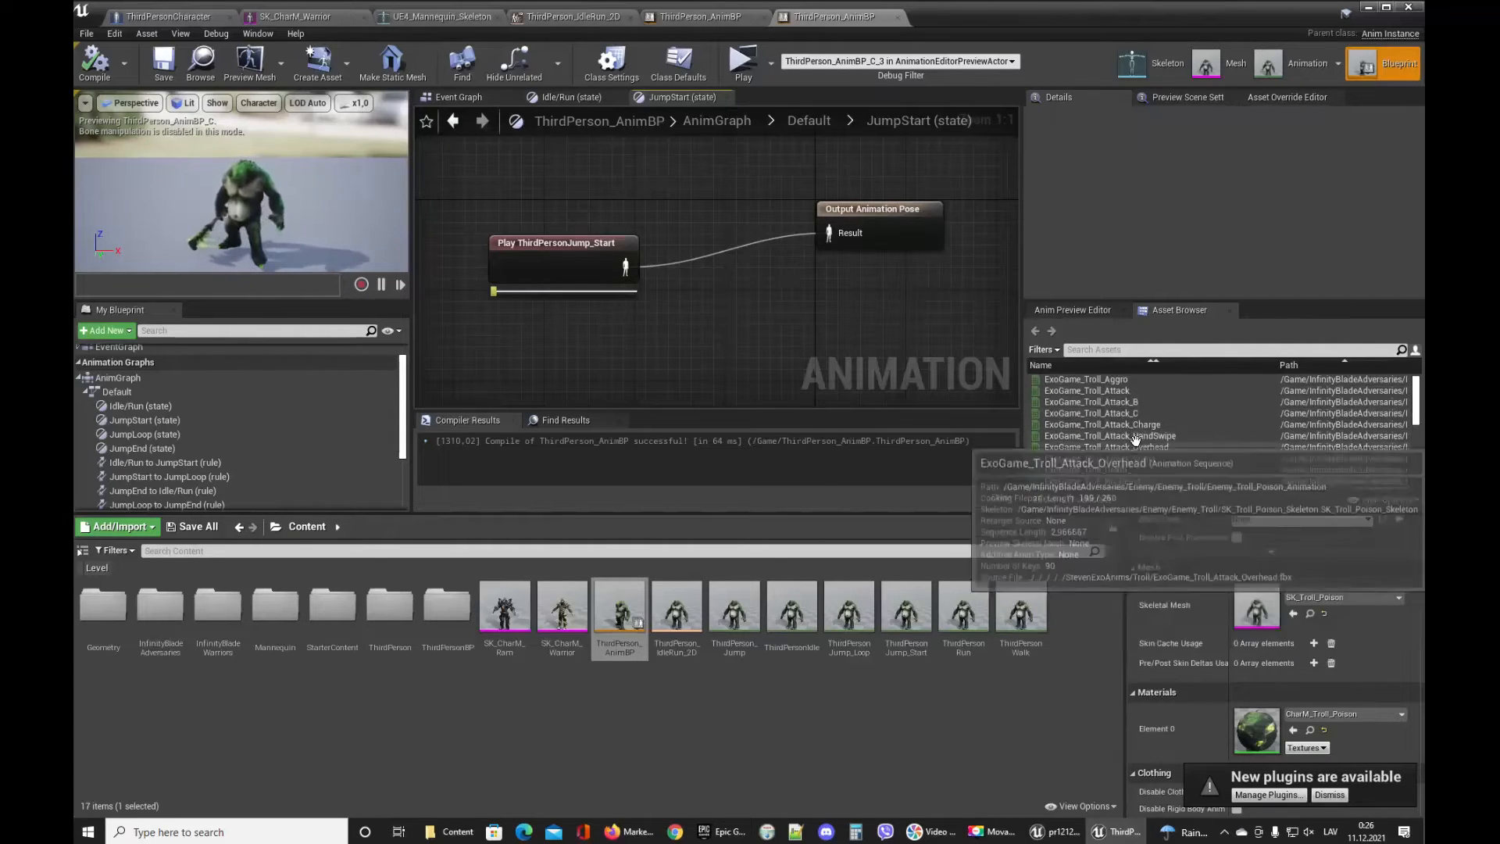
Delete the JumpStart, JumpLoop and JumpEnd states from the Default state machine and compile.
{"action": "left_click", "coordinate": [461, 98]}
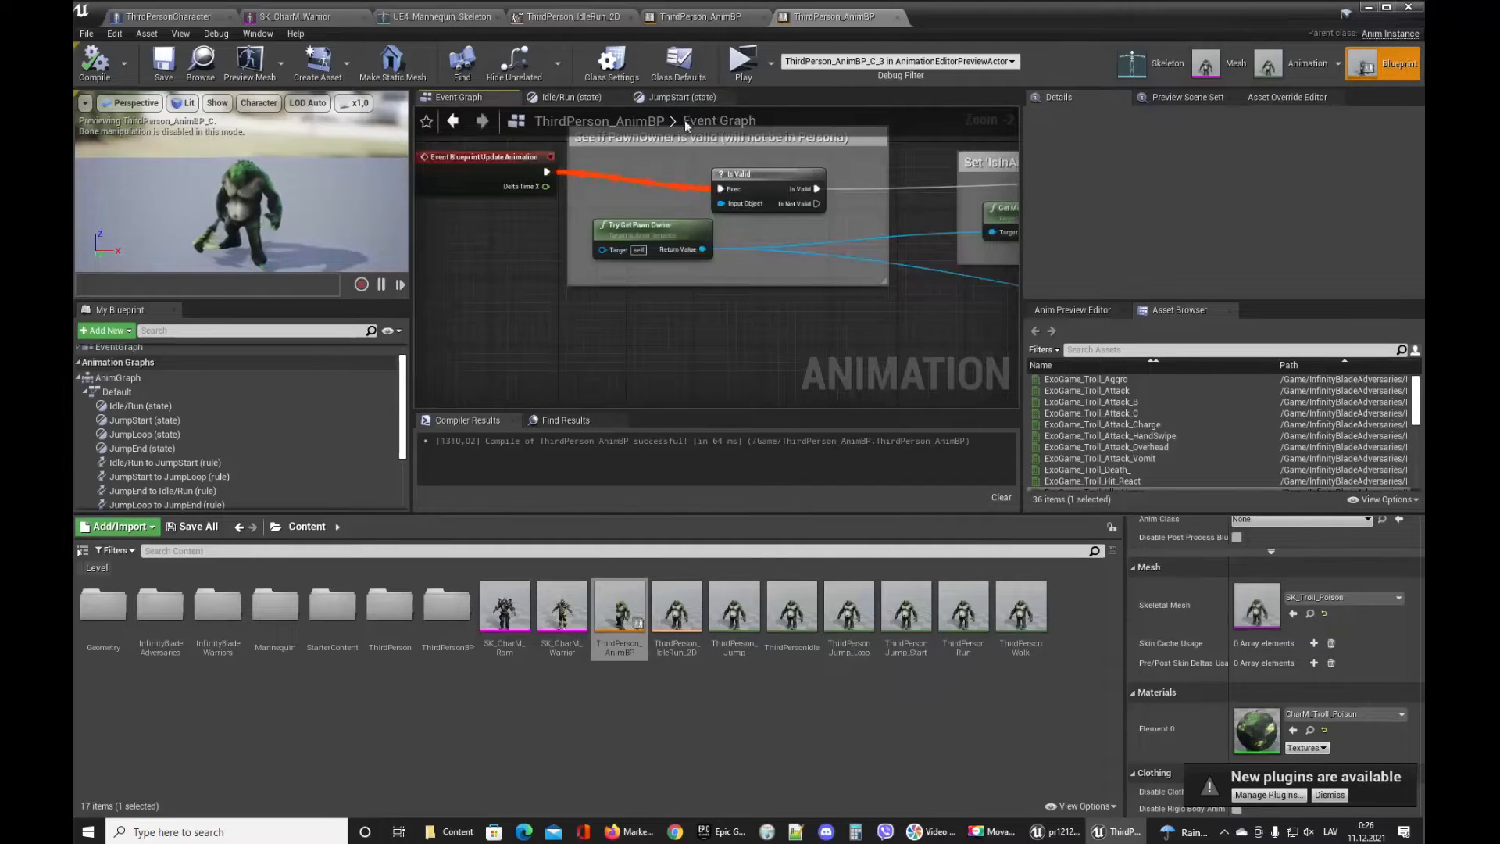
{"action": "left_click", "coordinate": [597, 102]}
{"action": "left_click", "coordinate": [663, 97]}
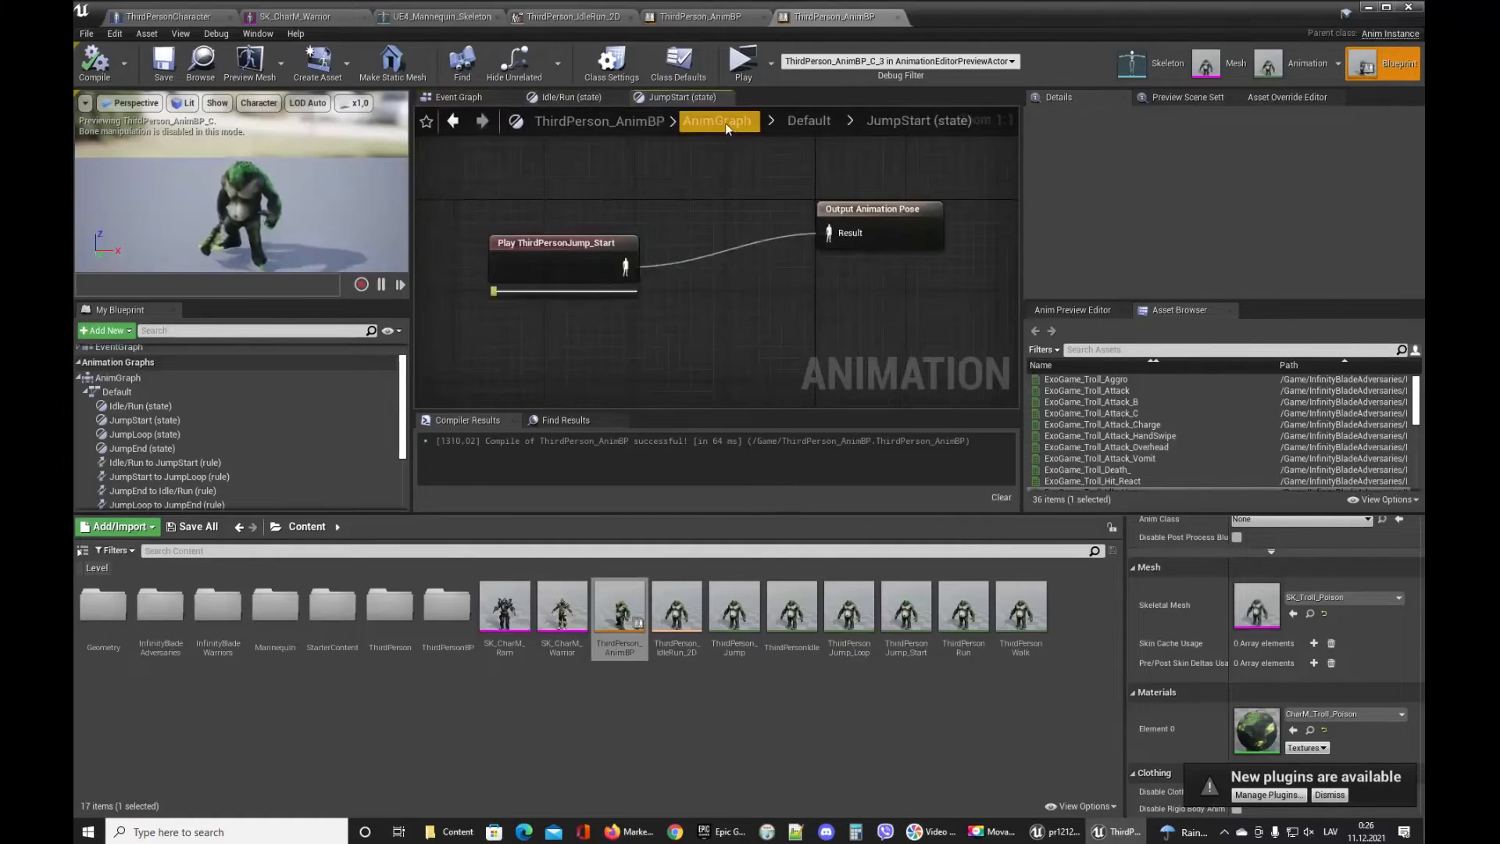
{"action": "left_click", "coordinate": [803, 121]}
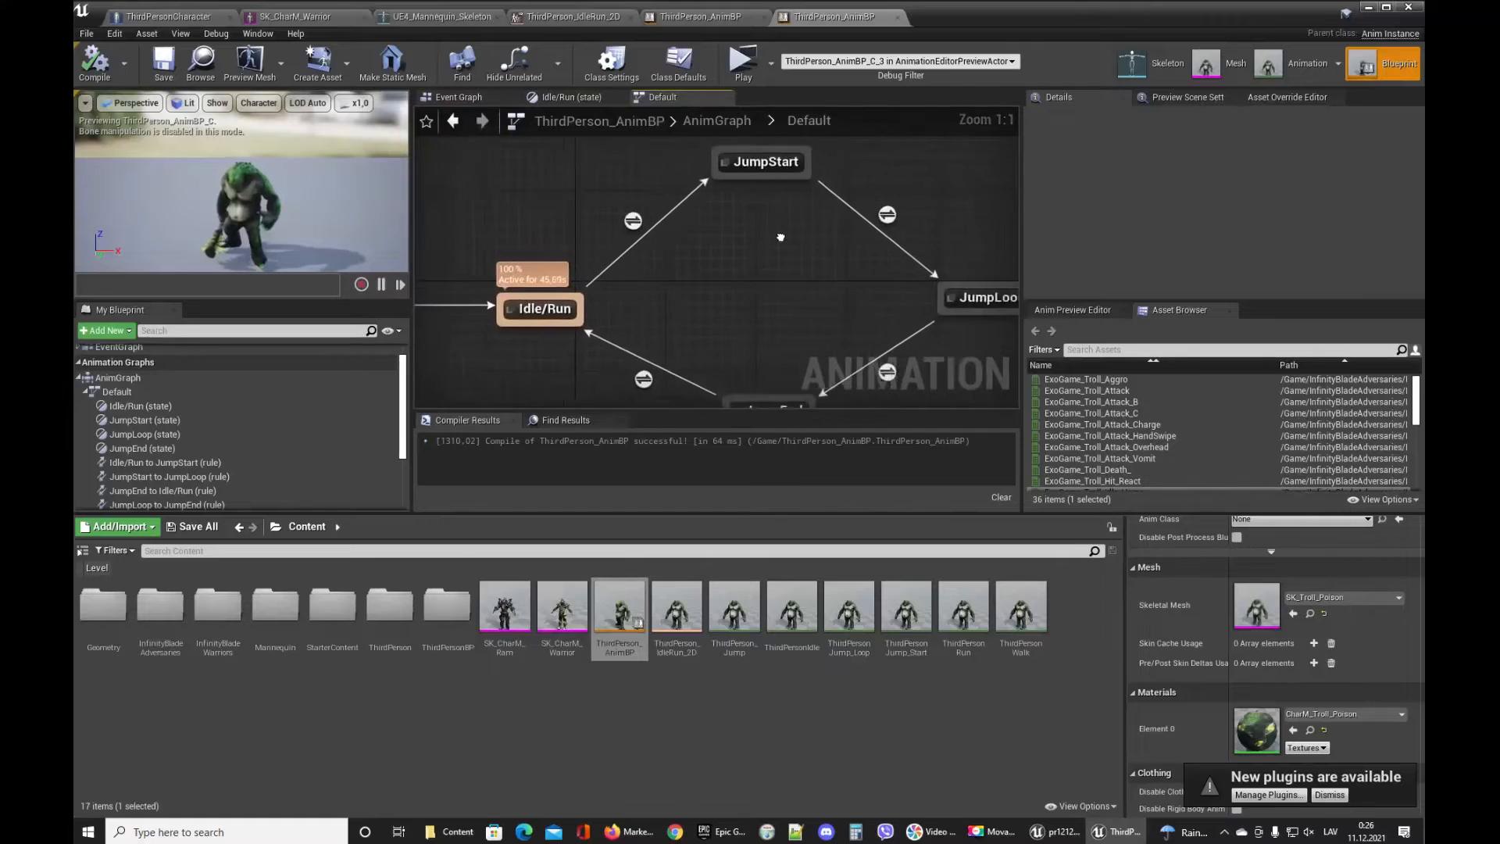
{"action": "right_click_drag", "start_coordinate": [734, 320], "coordinate": [813, 254]}
{"action": "double_click", "coordinate": [594, 259]}
{"action": "left_click_drag", "start_coordinate": [713, 292], "coordinate": [634, 292]}
{"action": "right_click_drag", "start_coordinate": [775, 350], "coordinate": [779, 315]}
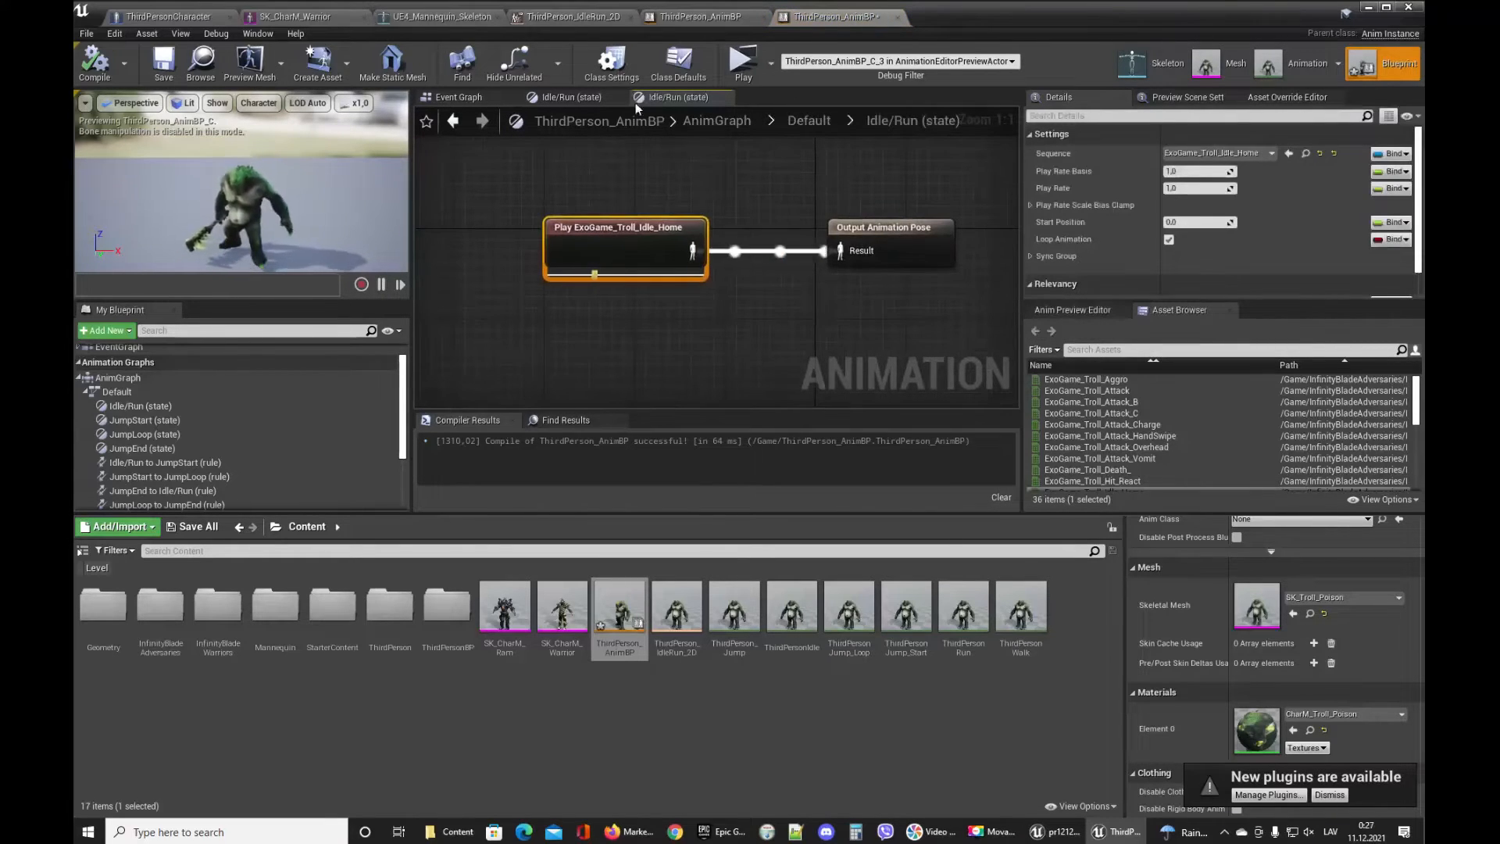
{"action": "left_click", "coordinate": [590, 98]}
{"action": "left_click", "coordinate": [784, 130]}
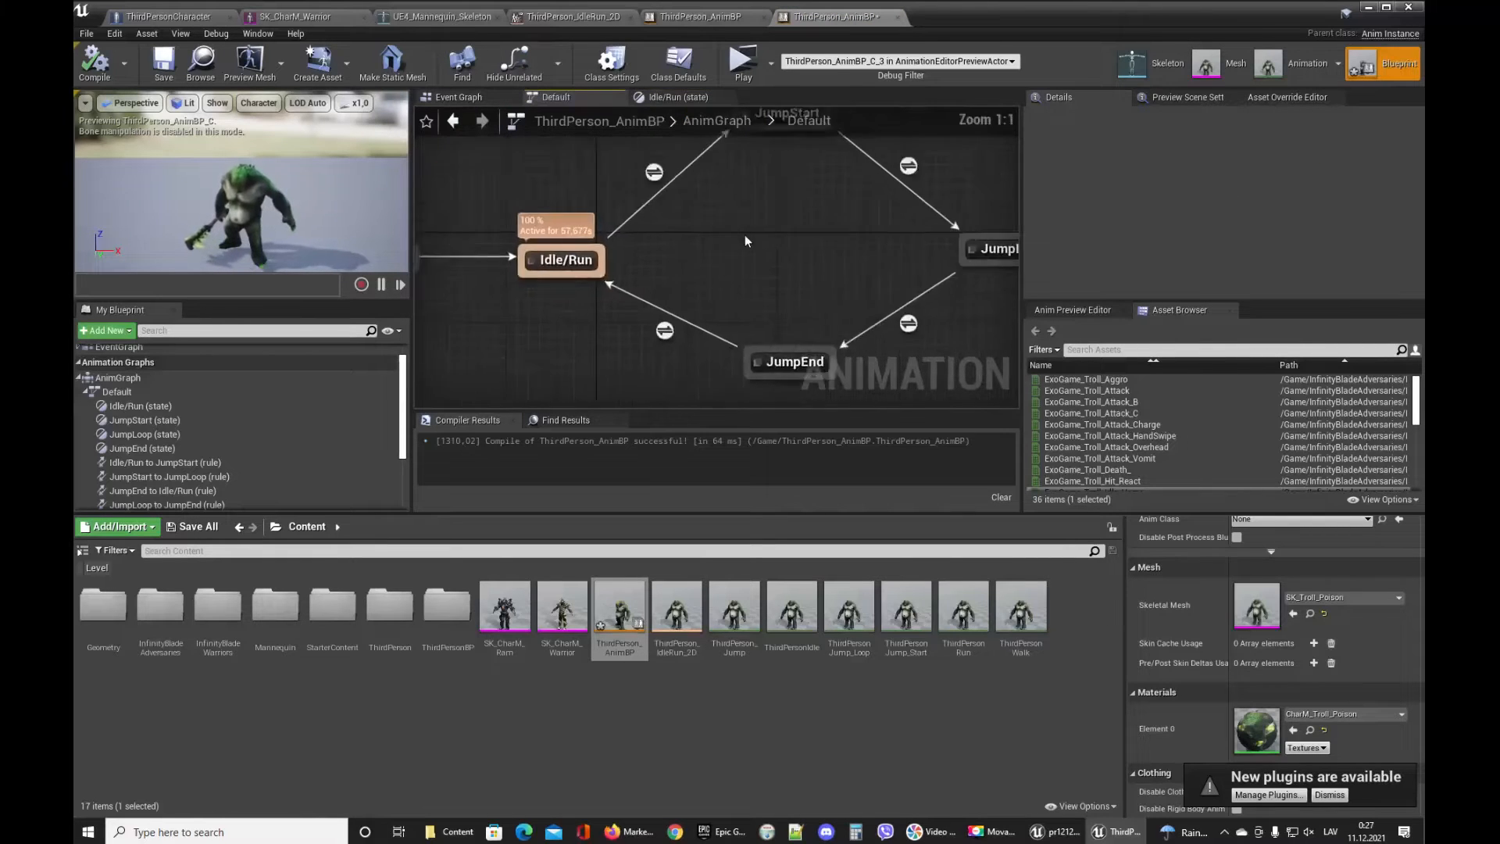
{"action": "left_click_drag", "start_coordinate": [590, 154], "coordinate": [940, 320]}
{"action": "key", "text": "Delete"}
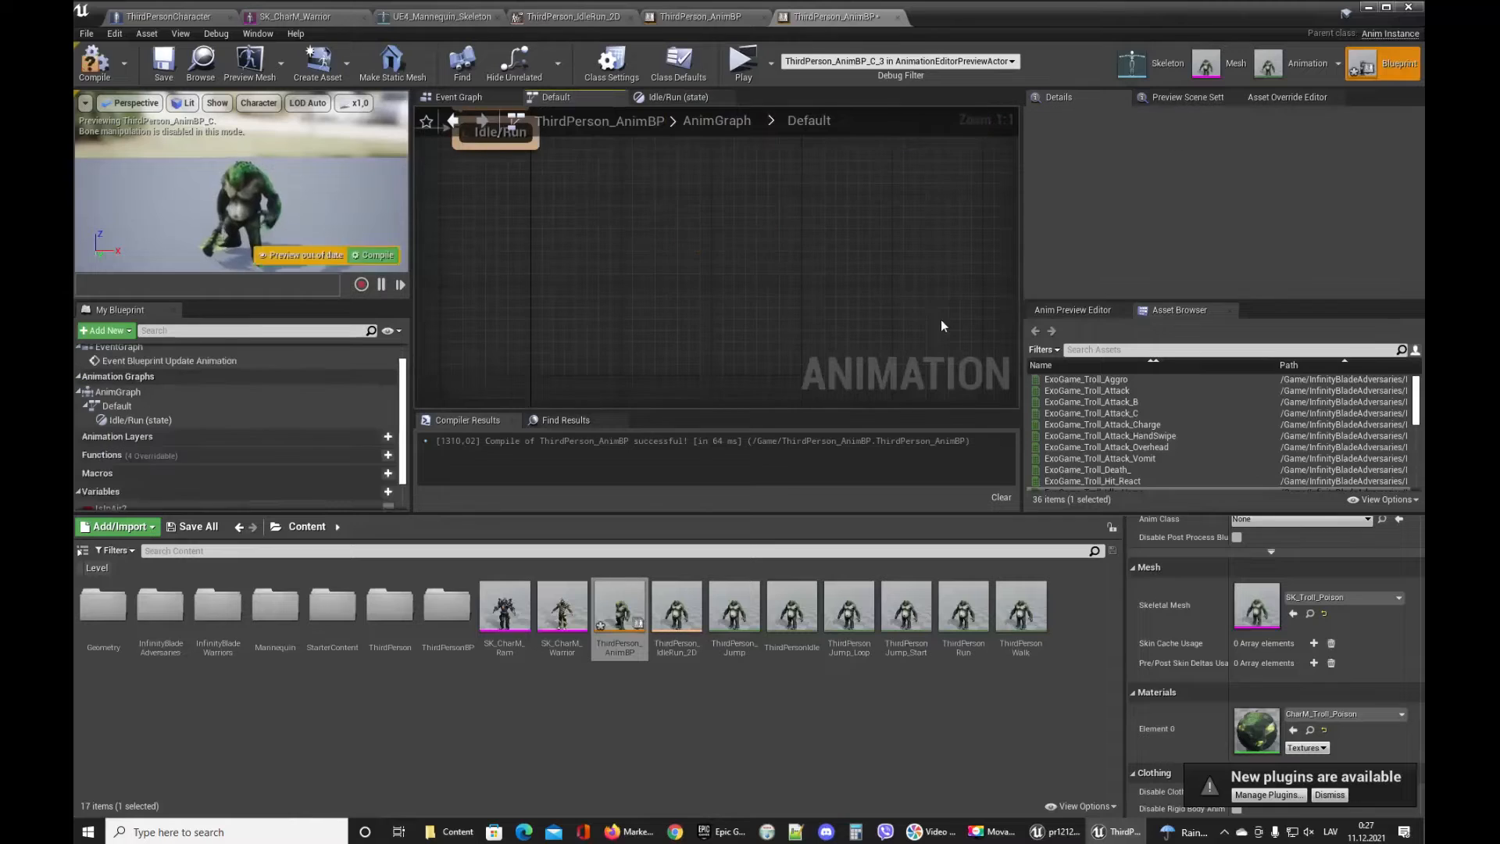
{"action": "key", "text": "Home"}
{"action": "left_click", "coordinate": [166, 65]}
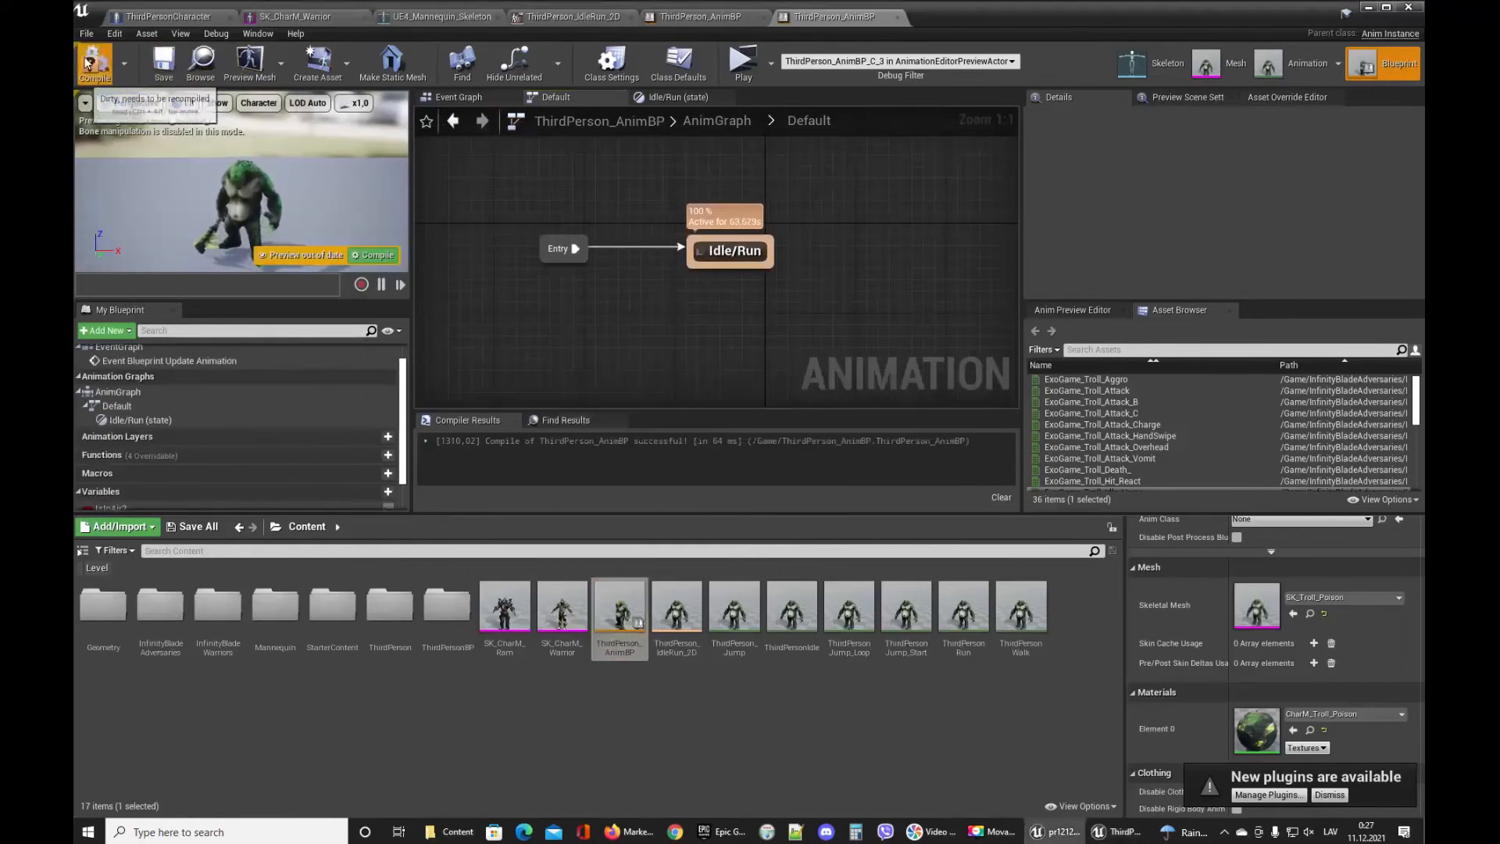
In the Idle/Run state, add a ThirdPerson_IdleRun_2D blendspace player and feed the Speed variable into it.
{"action": "double_click", "coordinate": [720, 252]}
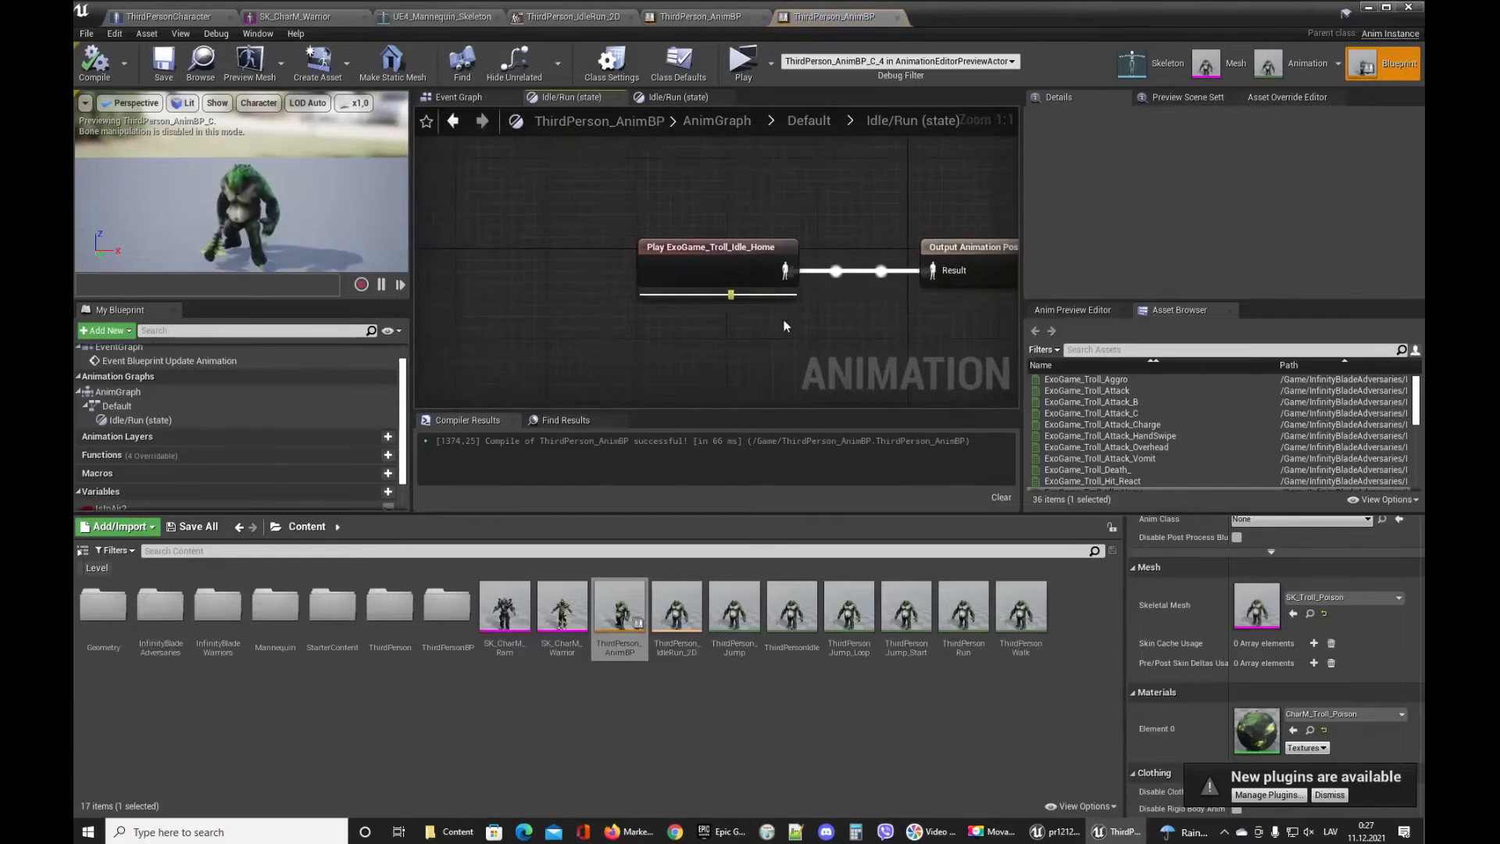
{"action": "right_click_drag", "start_coordinate": [764, 356], "coordinate": [699, 361]}
{"action": "left_click_drag", "start_coordinate": [676, 612], "coordinate": [571, 166]}
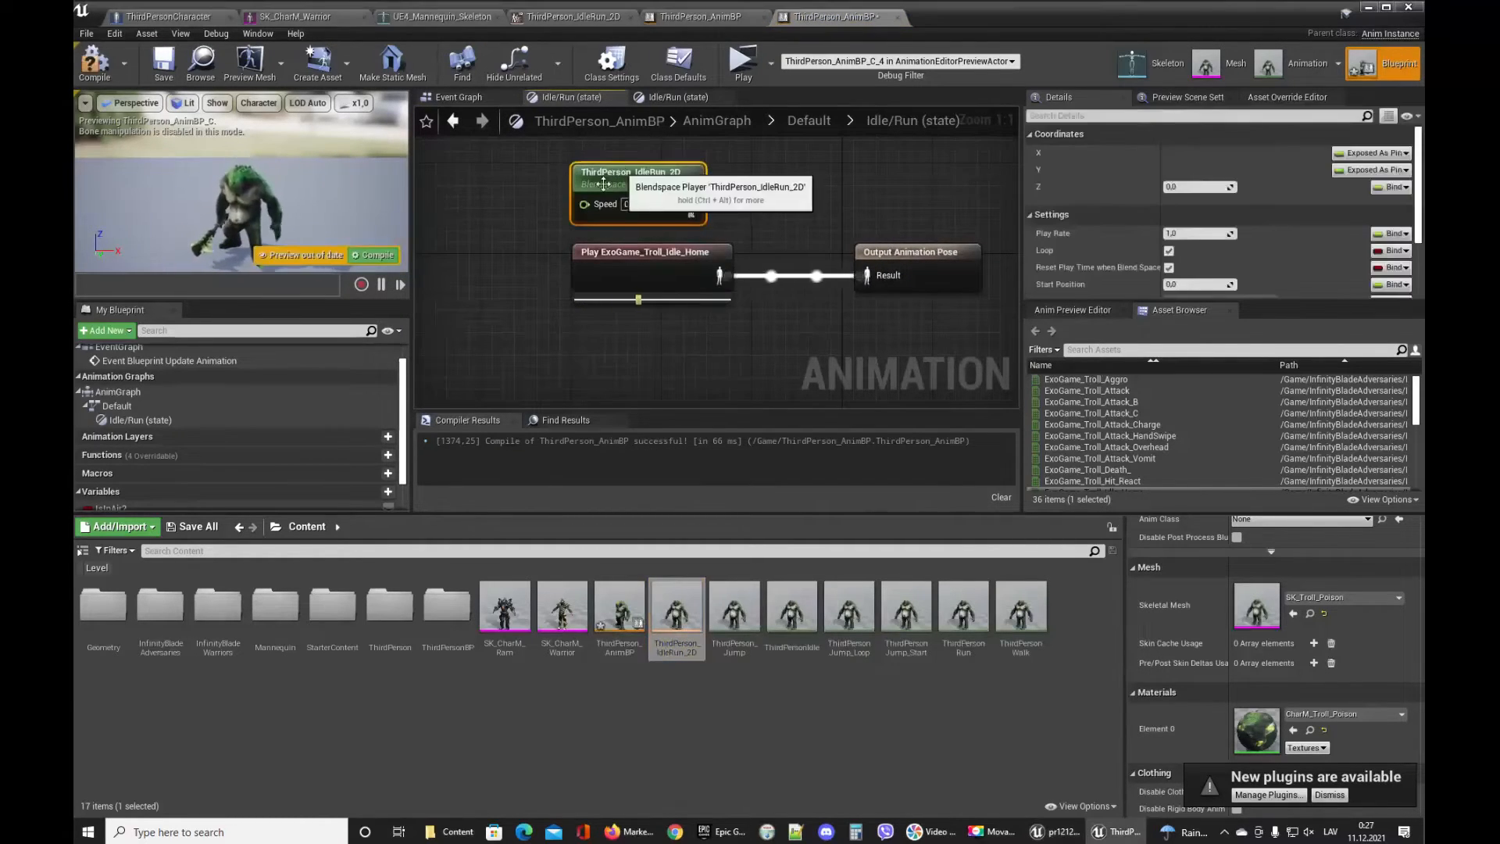
{"action": "scroll", "coordinate": [150, 452], "scroll_direction": "down", "scroll_amount": 2}
{"action": "left_click_drag", "start_coordinate": [120, 483], "coordinate": [429, 212]}
{"action": "left_click", "coordinate": [464, 227]}
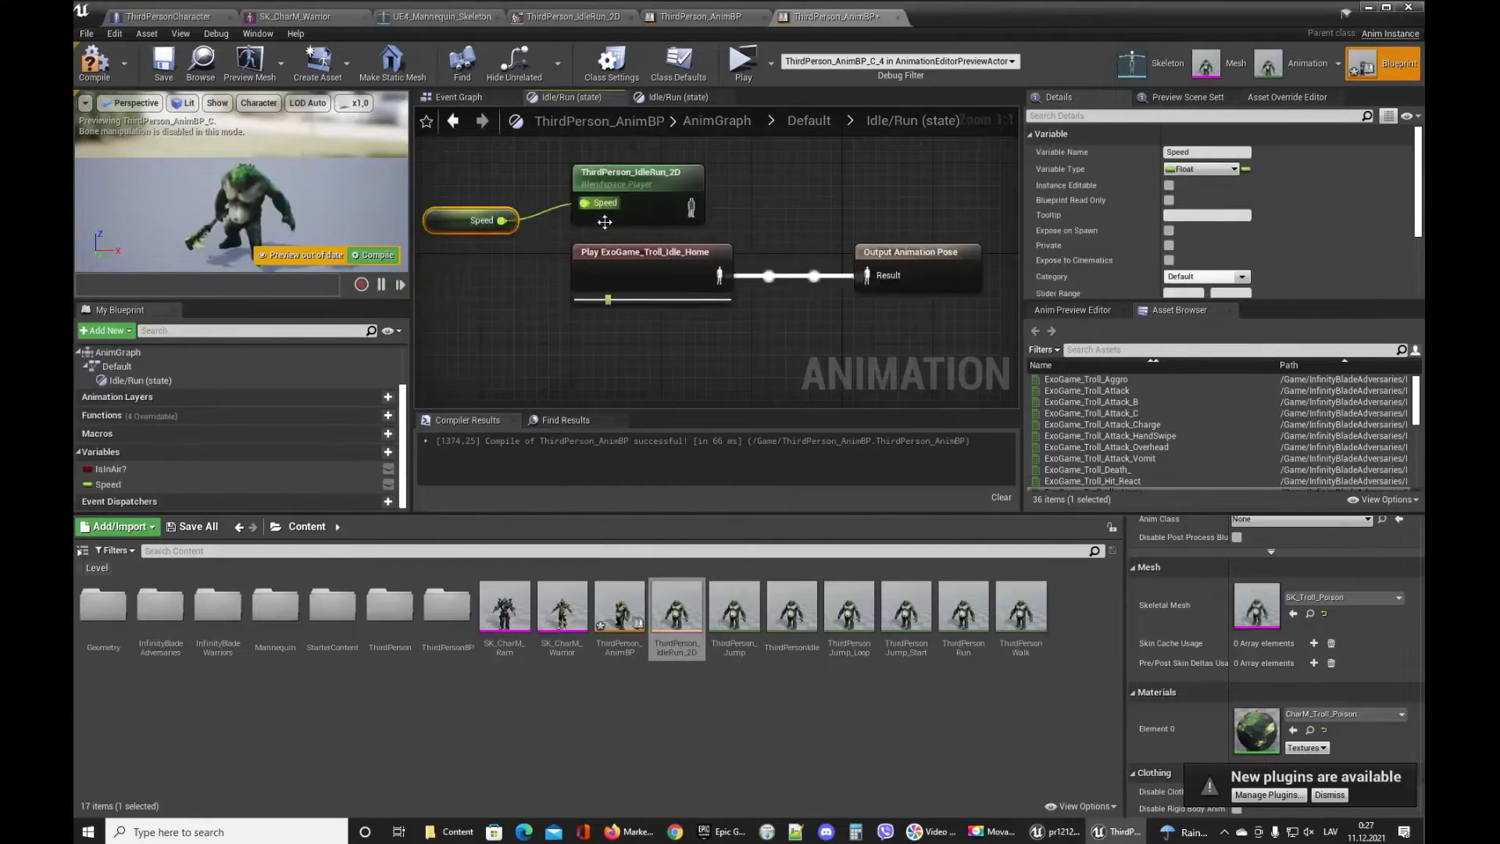
Connect the blendspace to Output Animation Pose and delete the ExoGame_Troll_Idle_Home node.
{"action": "left_click_drag", "start_coordinate": [547, 152], "coordinate": [876, 275]}
{"action": "left_click", "coordinate": [758, 225]}
{"action": "left_click", "coordinate": [680, 260]}
{"action": "key", "text": "Delete"}
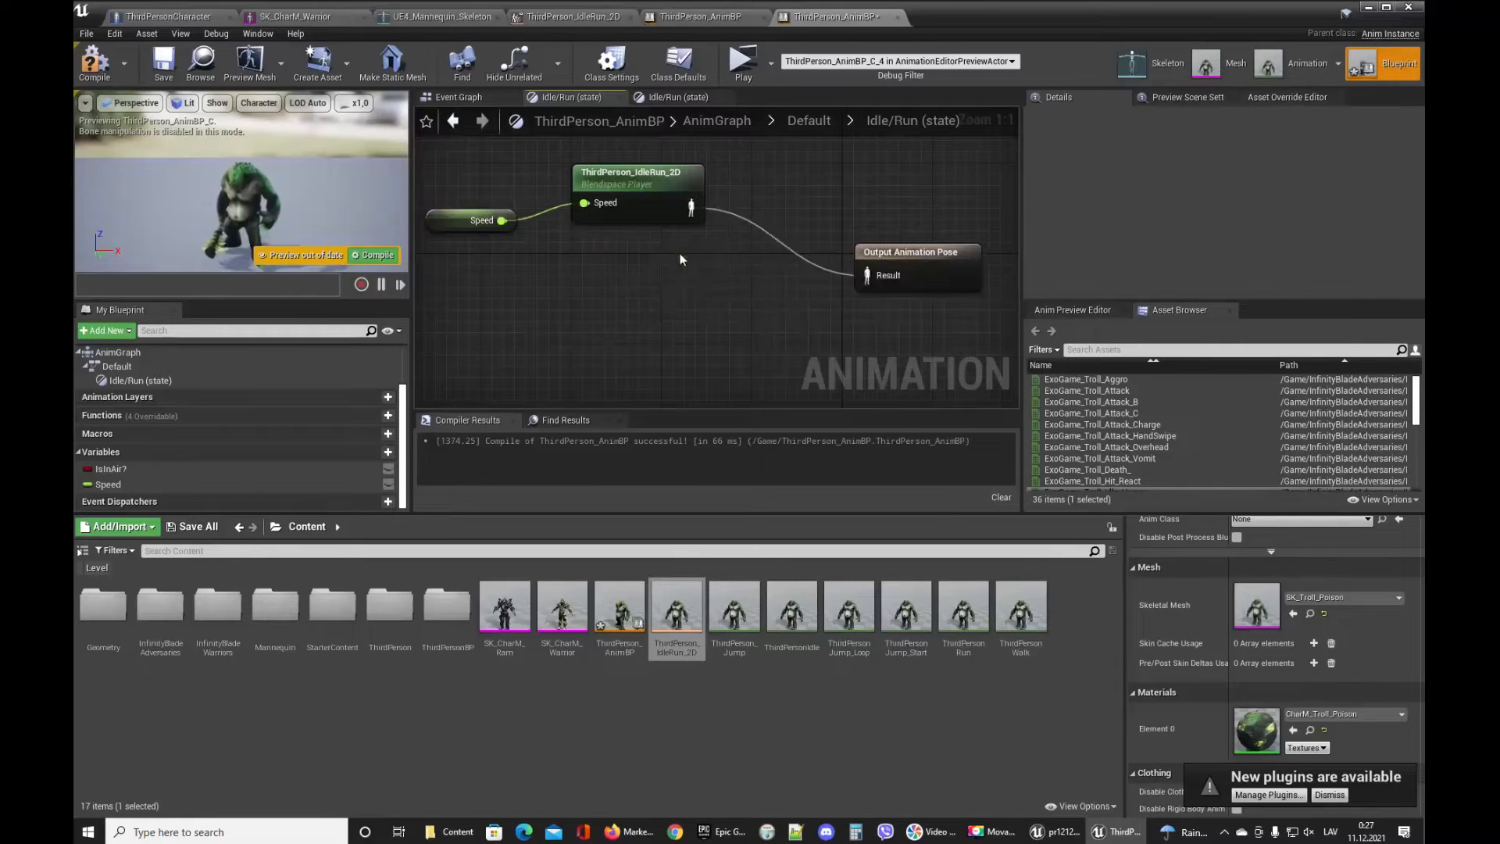
Save and compile the animation blueprint.
{"action": "left_click", "coordinate": [163, 64]}
{"action": "left_click", "coordinate": [97, 68]}
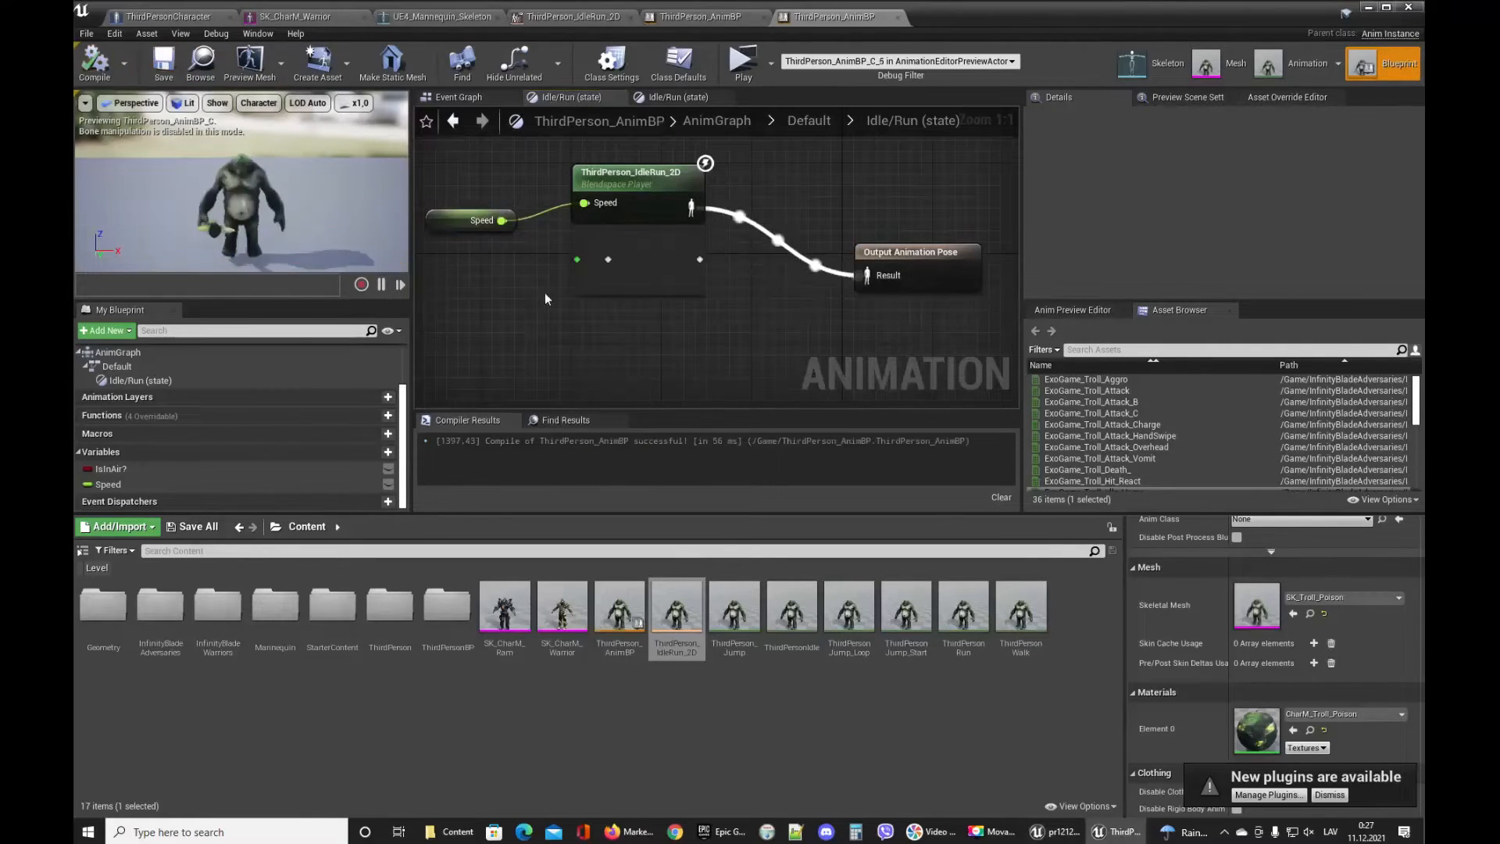
Open the ThirdPerson_IdleRun_2D blendspace and delete all of its existing mannequin sample points.
{"action": "double_click", "coordinate": [631, 196]}
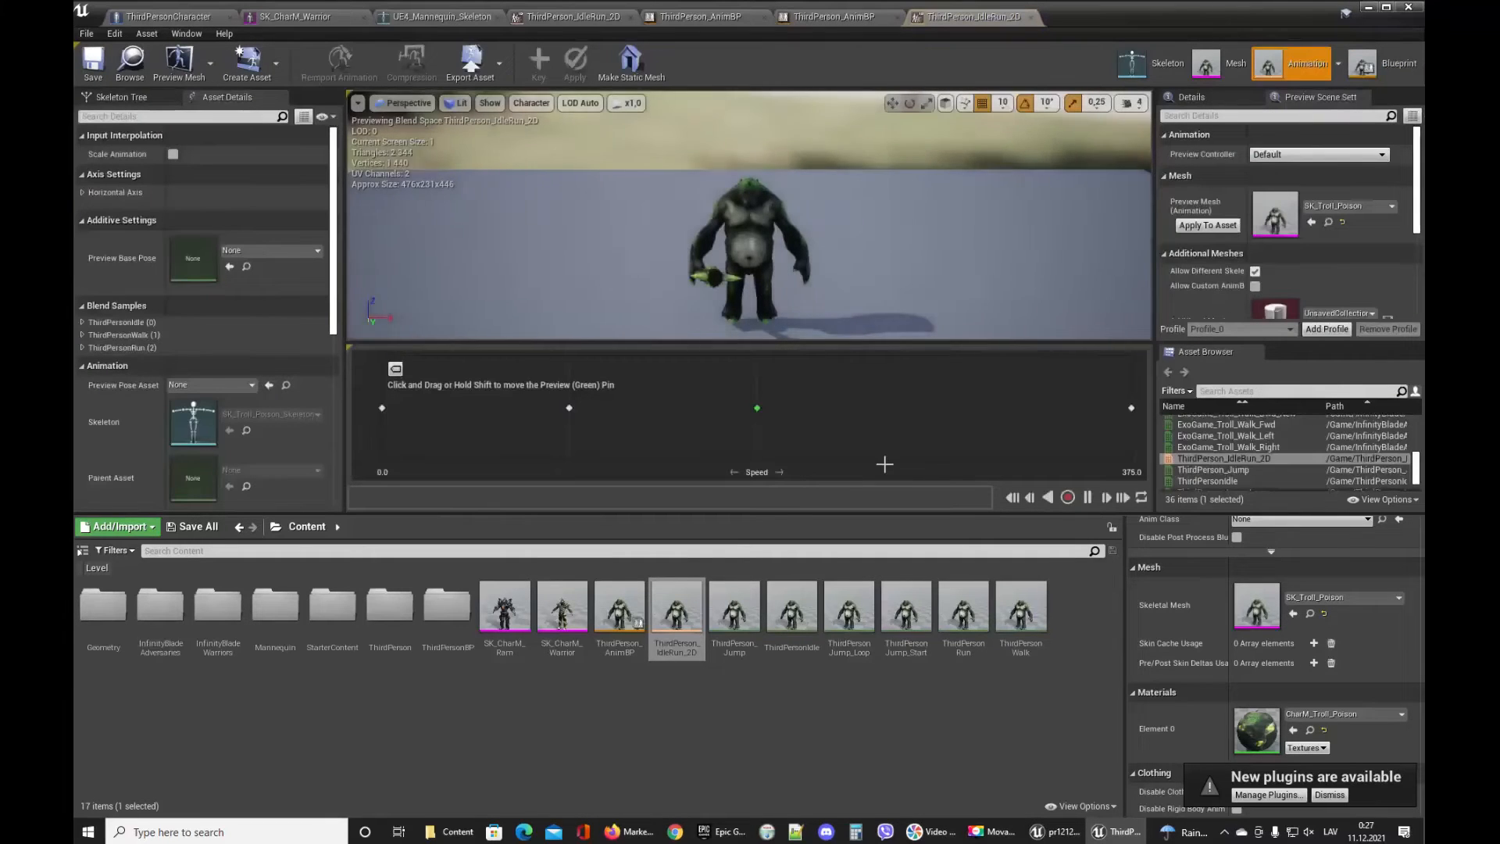
{"action": "left_click", "coordinate": [382, 408]}
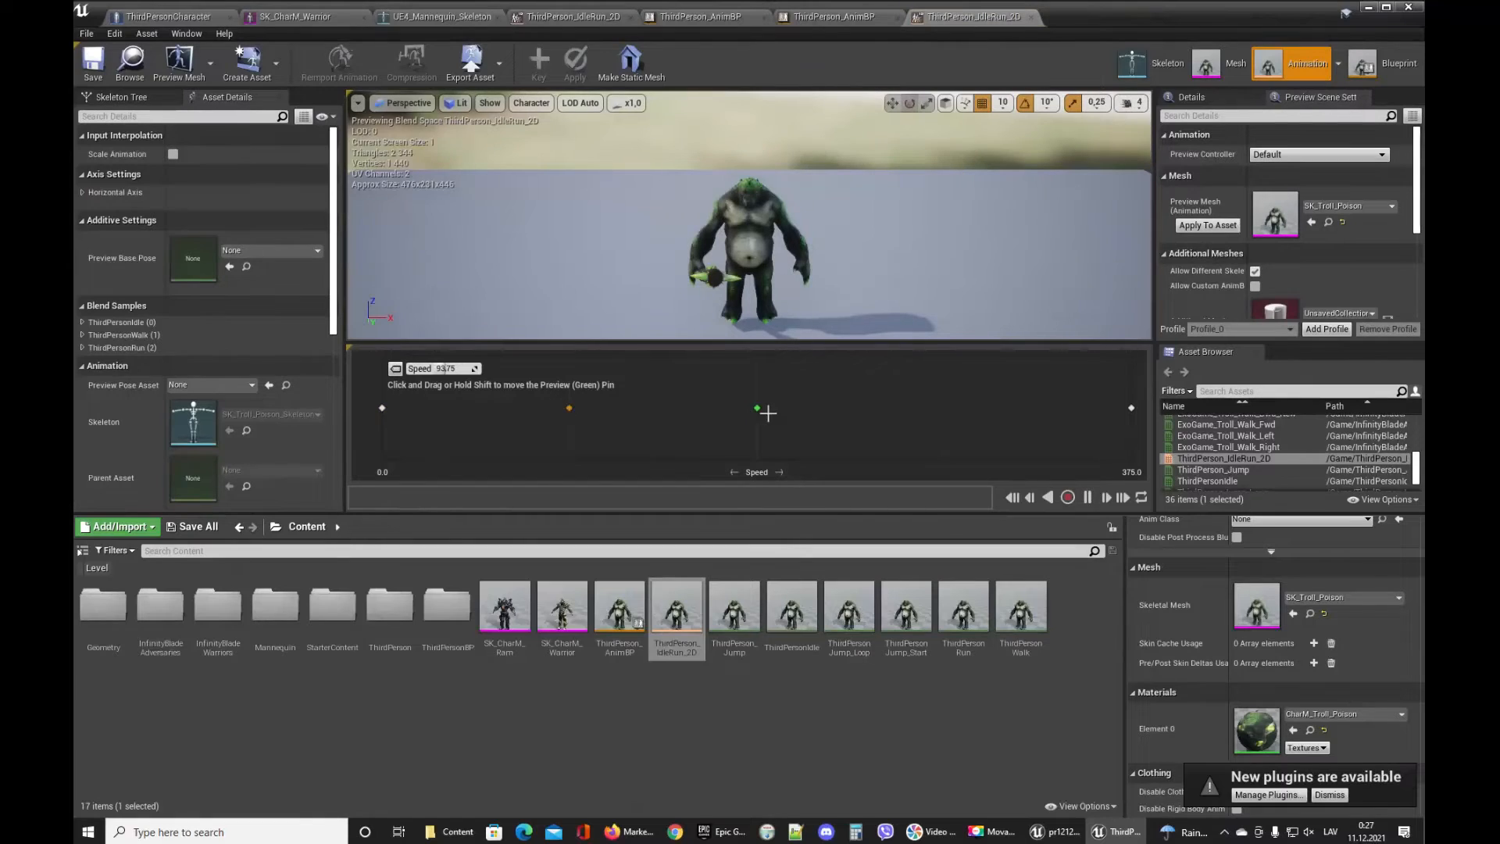
{"action": "left_click_drag", "start_coordinate": [758, 409], "coordinate": [710, 414]}
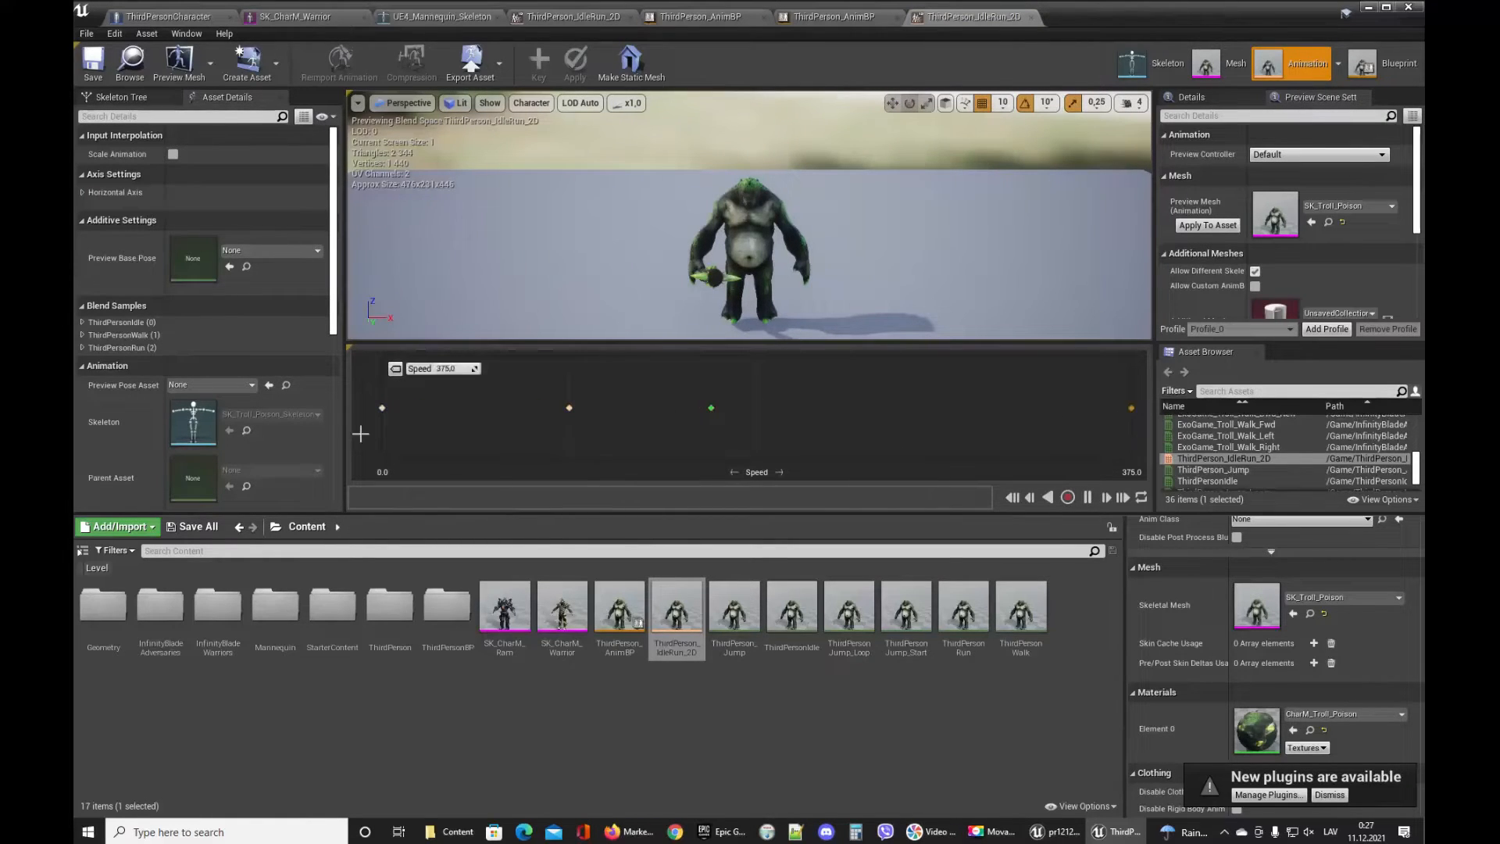
{"action": "mouse_move", "coordinate": [686, 410]}
{"action": "left_mouse_down"}
{"action": "mouse_move", "coordinate": [971, 437]}
{"action": "mouse_move", "coordinate": [1055, 411]}
{"action": "mouse_move", "coordinate": [709, 408]}
{"action": "left_mouse_up"}
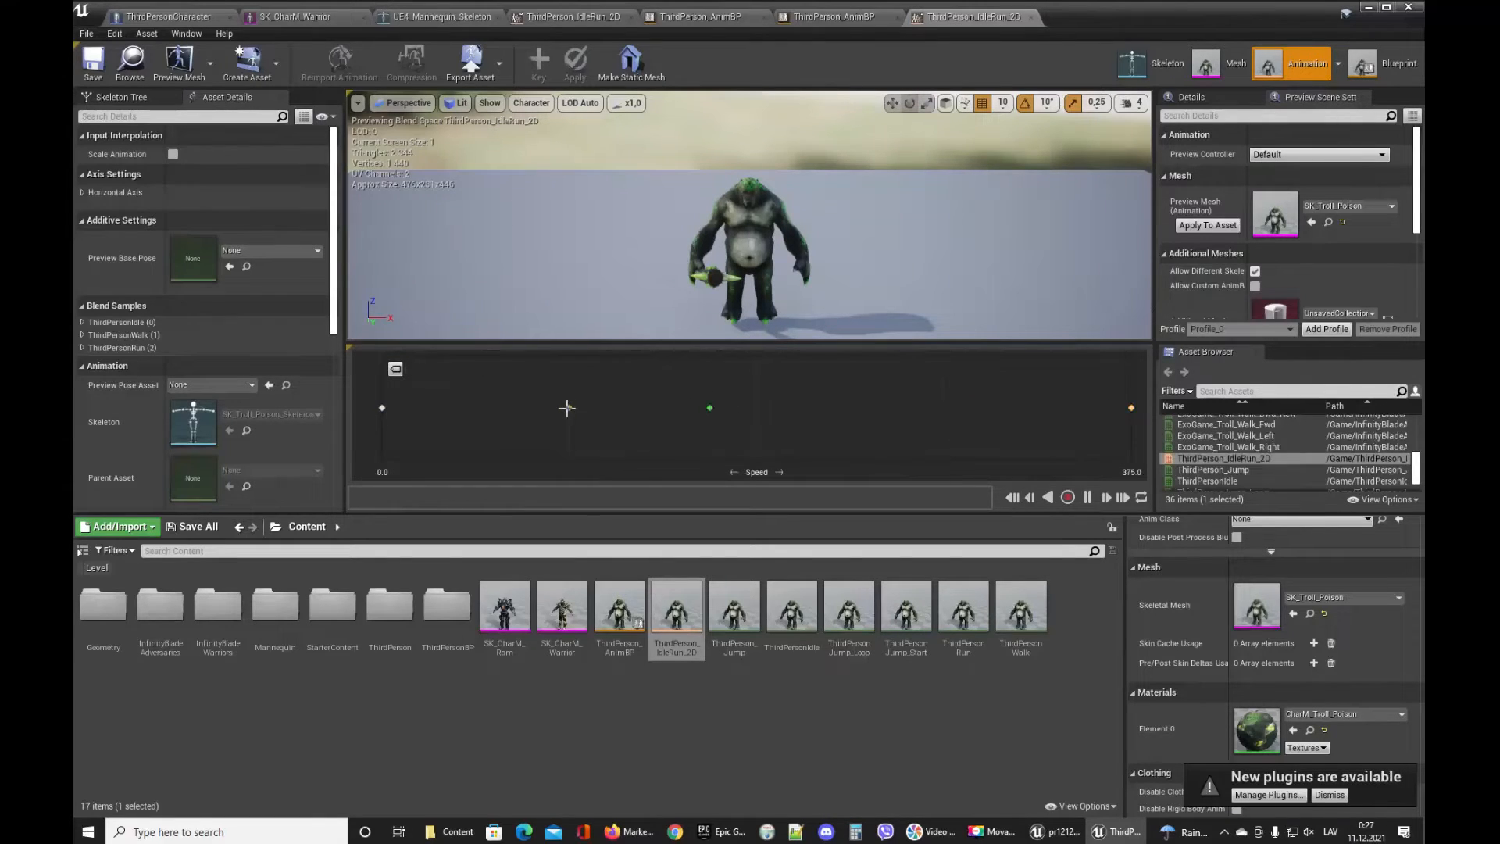
{"action": "left_click", "coordinate": [381, 408]}
{"action": "left_click", "coordinate": [568, 406]}
{"action": "left_click", "coordinate": [568, 409]}
{"action": "scroll", "coordinate": [1301, 469], "scroll_direction": "down", "scroll_amount": 2}
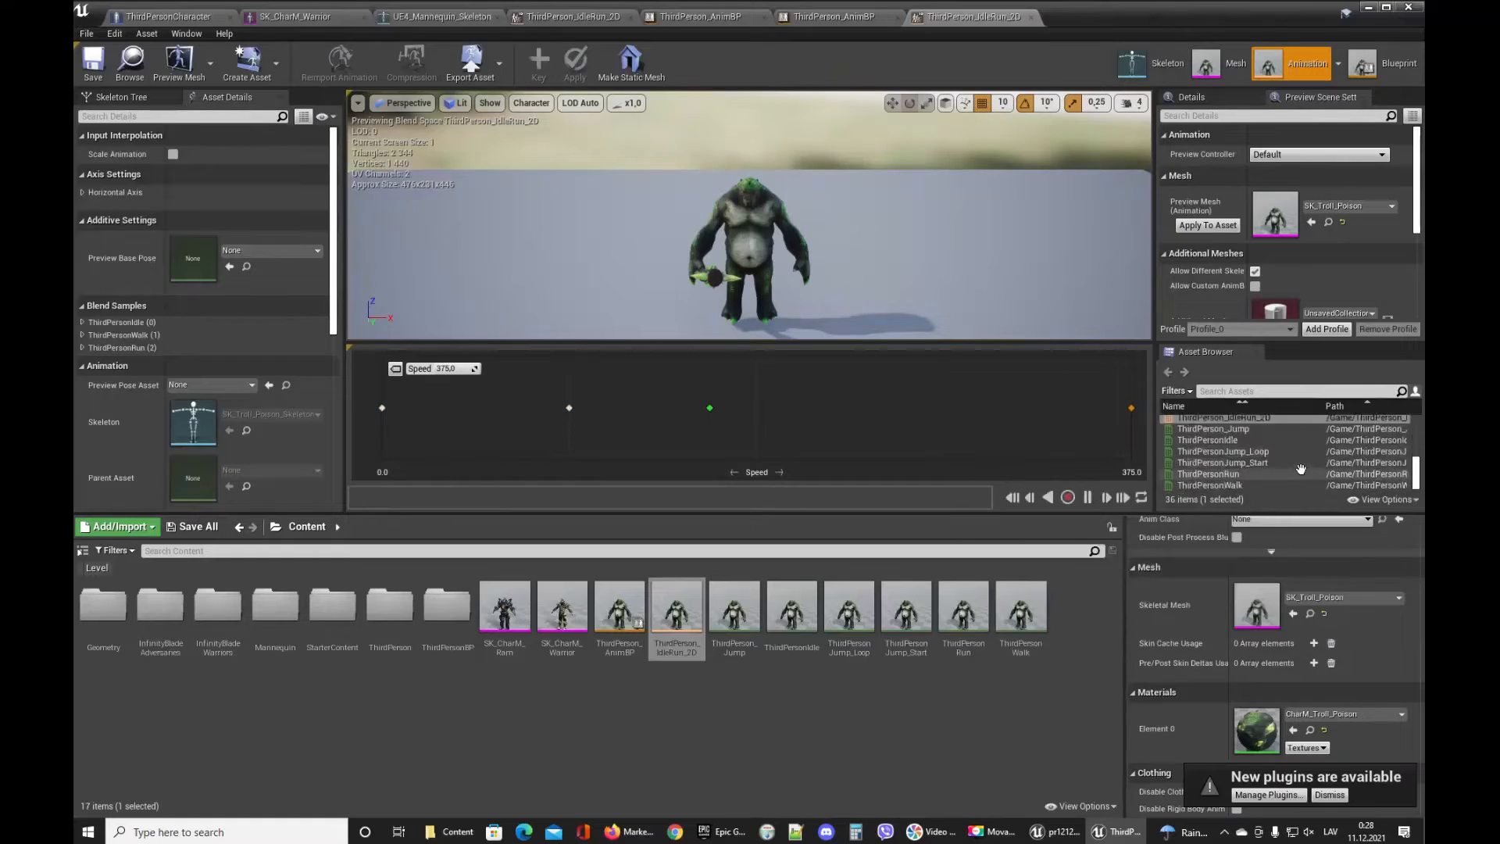
{"action": "scroll", "coordinate": [1301, 468], "scroll_direction": "up", "scroll_amount": 2}
{"action": "left_click", "coordinate": [383, 407]}
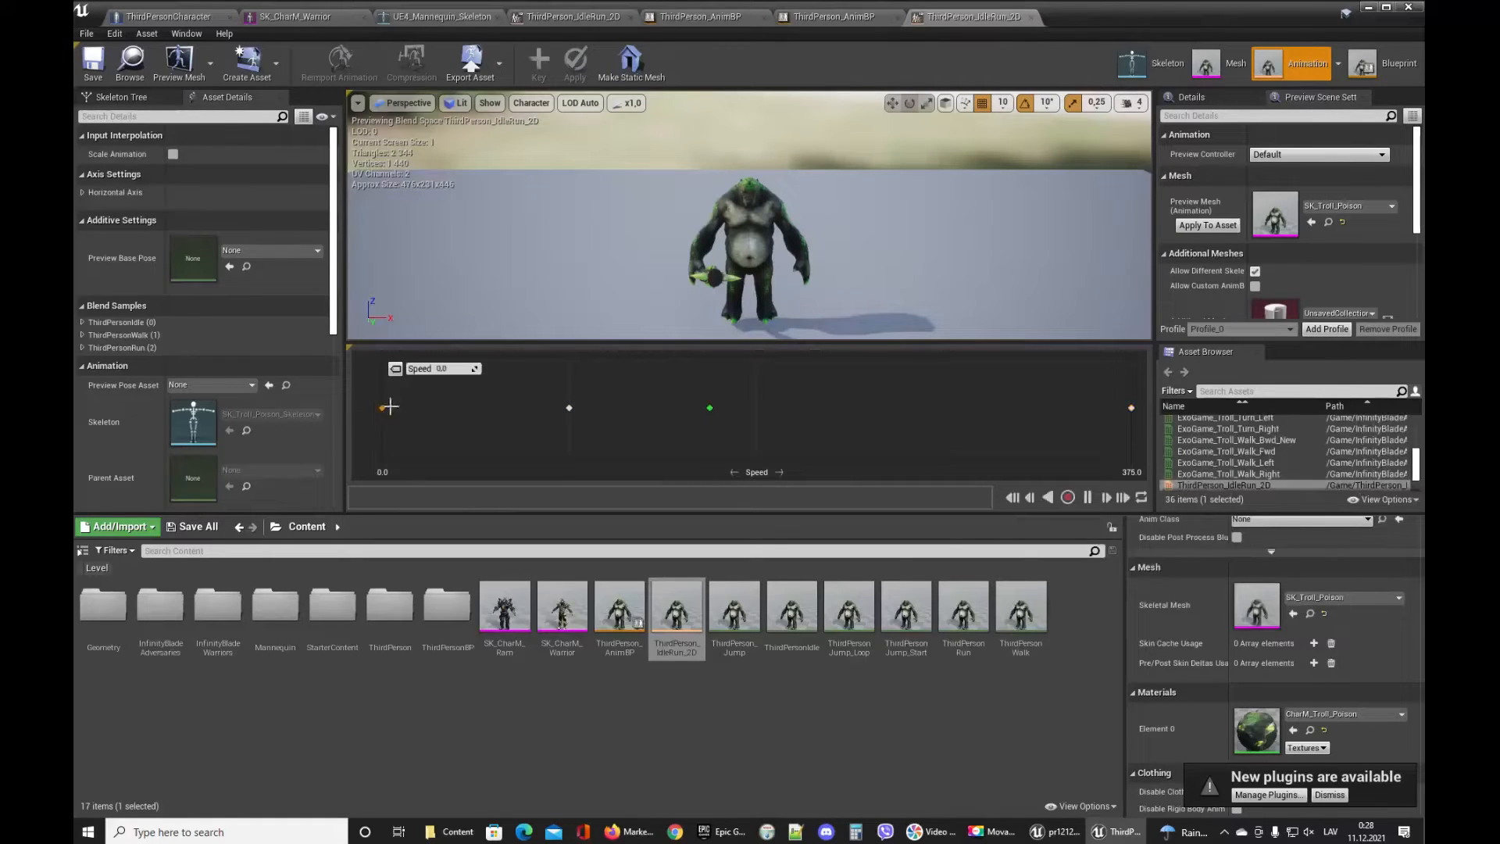
{"action": "key", "text": "Delete"}
{"action": "left_click", "coordinate": [568, 407]}
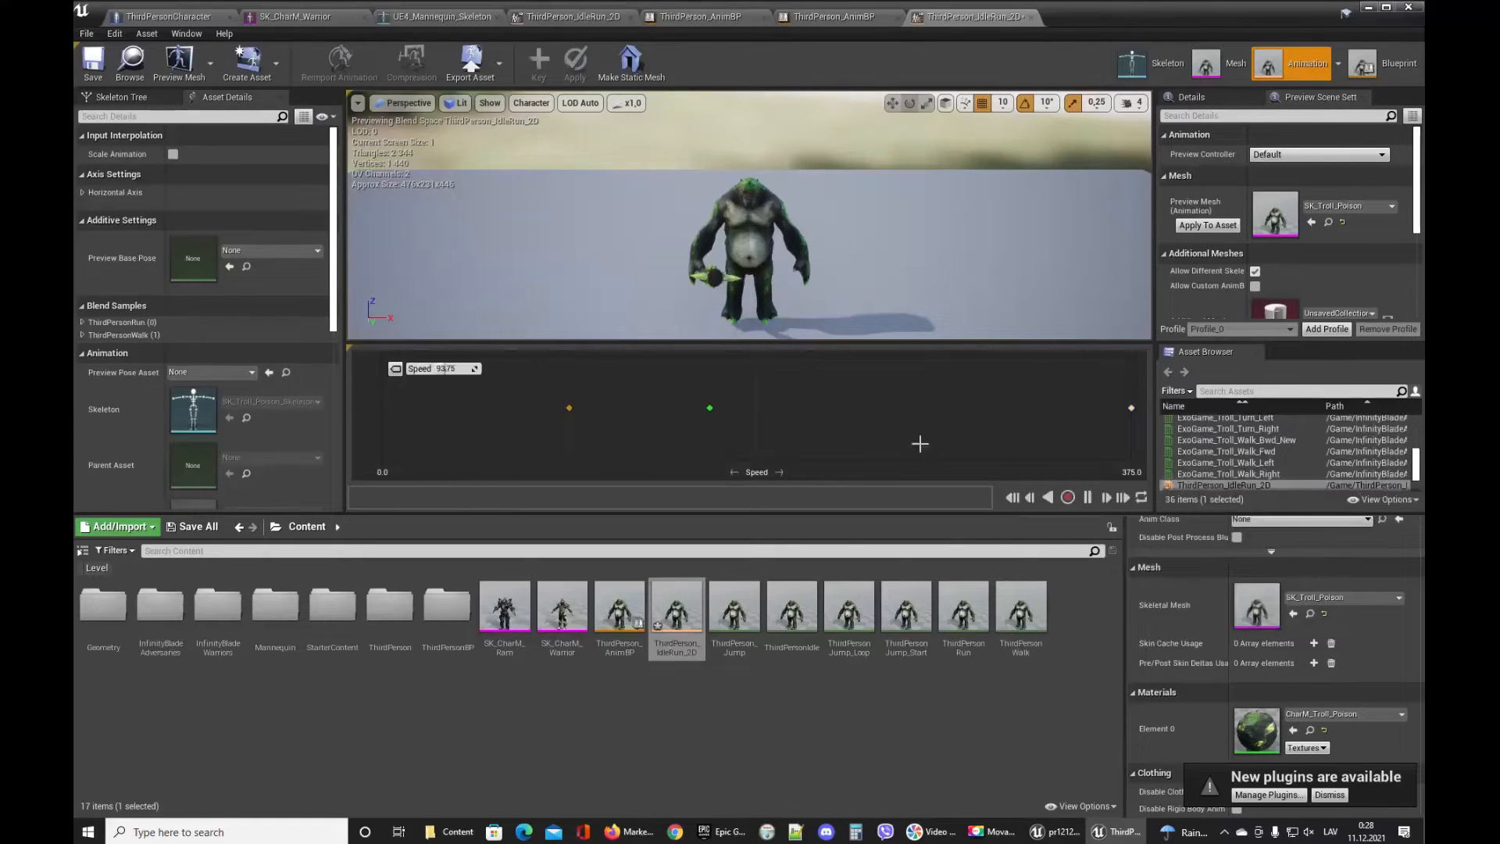
{"action": "key", "text": "Delete"}
{"action": "key", "text": "Delete"}
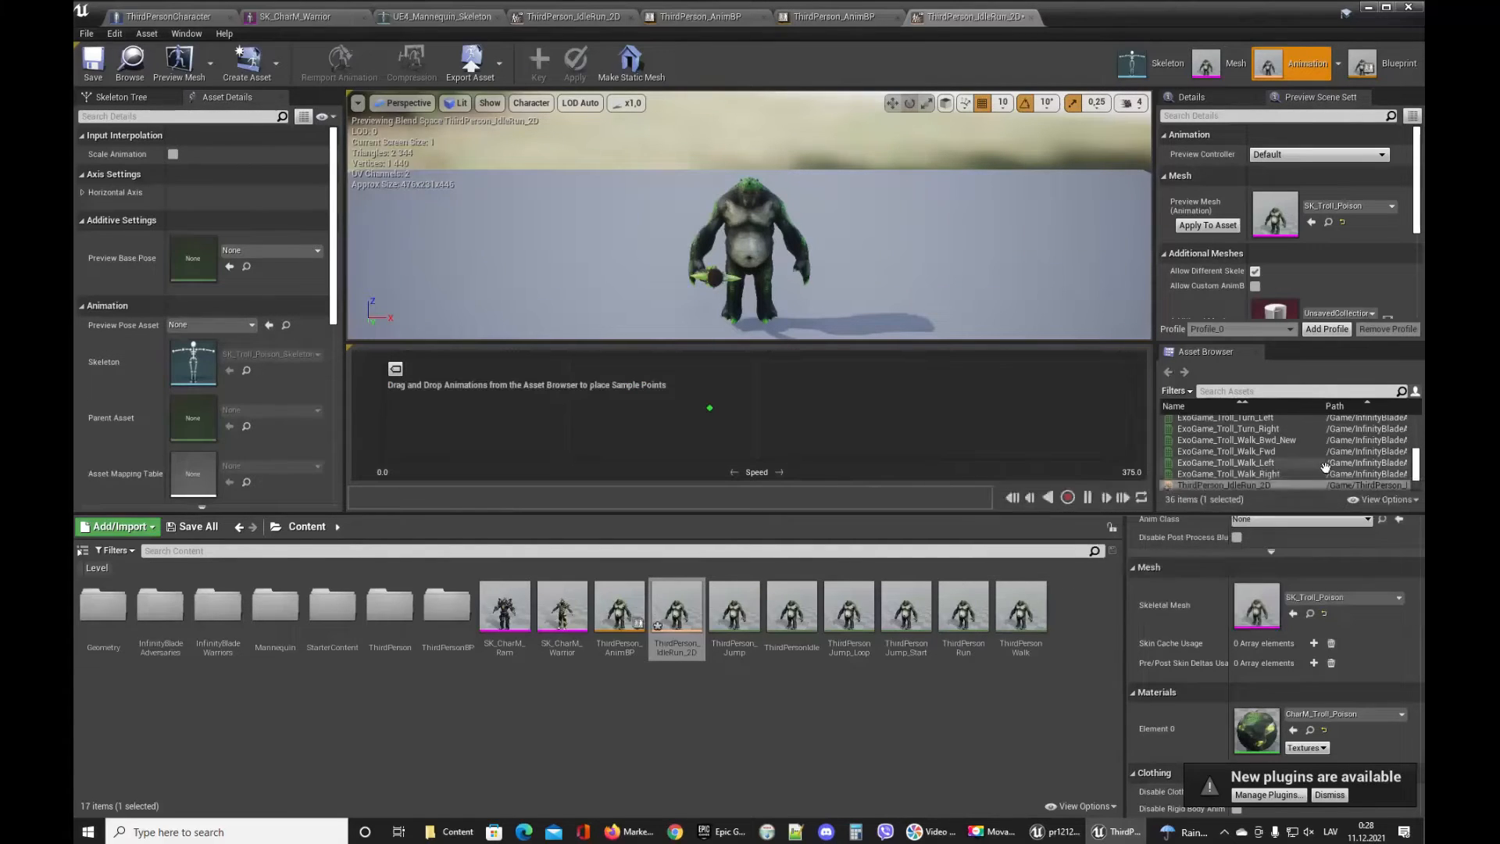
Add ExoGame_Troll_Walk_Fwd to the blendspace as a sample near the middle of the Speed axis.
{"action": "scroll", "coordinate": [1327, 462], "scroll_direction": "up", "scroll_amount": 3}
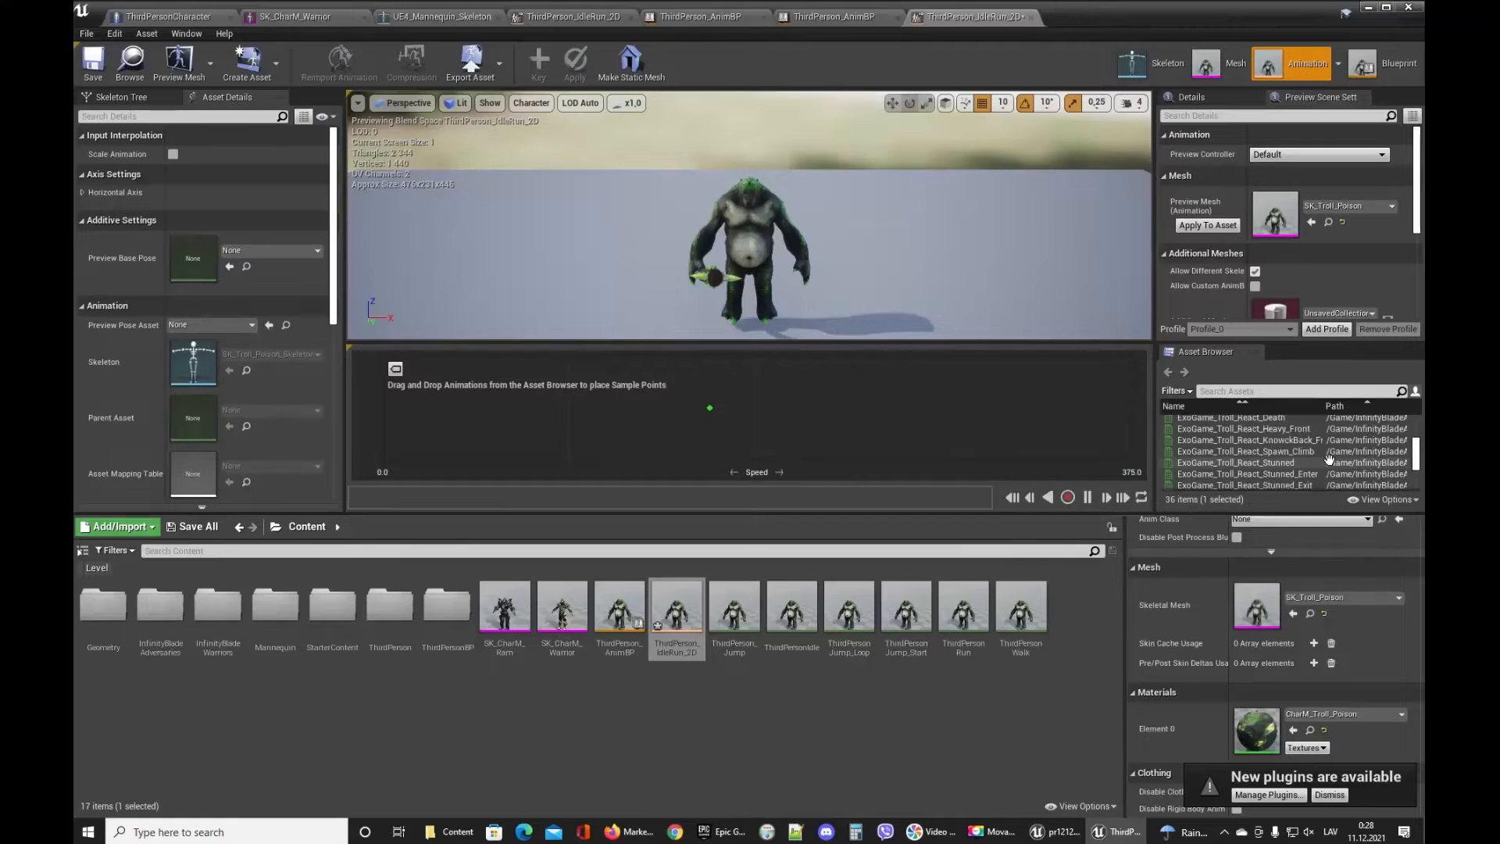
{"action": "scroll", "coordinate": [1328, 459], "scroll_direction": "up", "scroll_amount": 5}
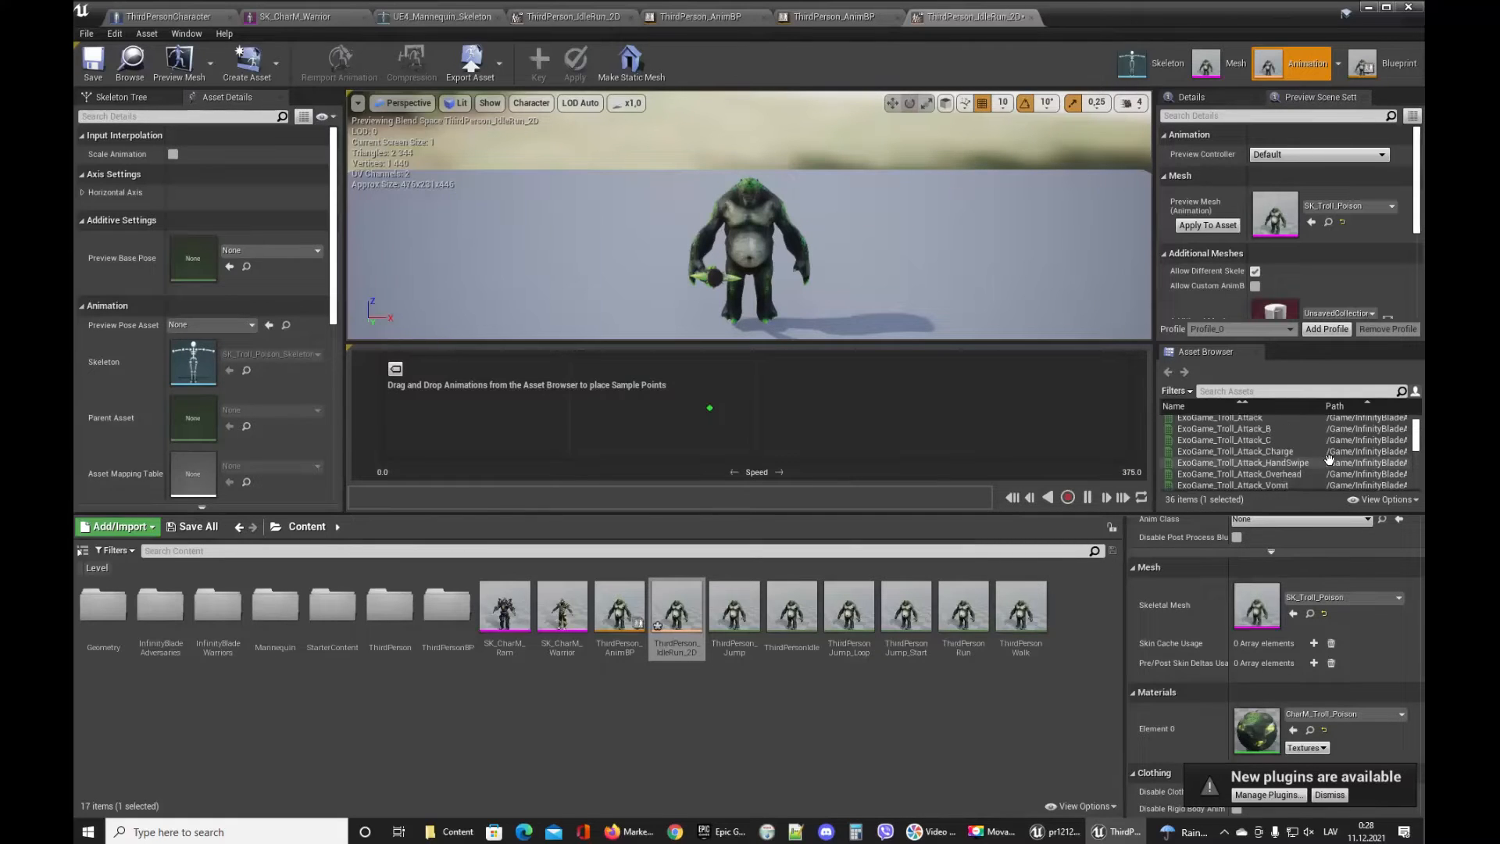
{"action": "scroll", "coordinate": [1327, 459], "scroll_direction": "down", "scroll_amount": 5}
{"action": "scroll", "coordinate": [1328, 459], "scroll_direction": "down", "scroll_amount": 3}
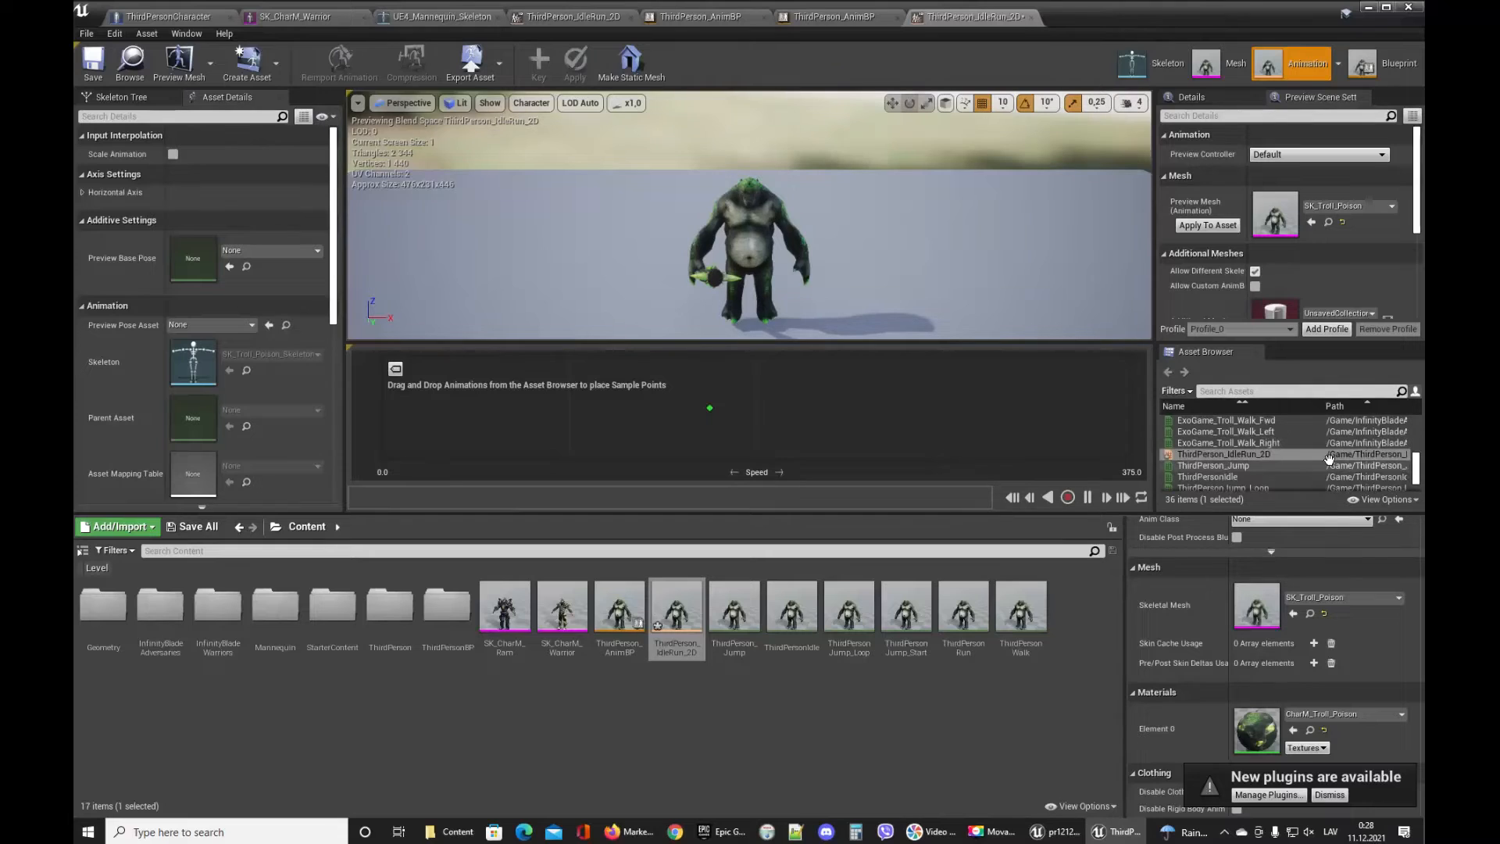
{"action": "scroll", "coordinate": [1328, 459], "scroll_direction": "up", "scroll_amount": 1}
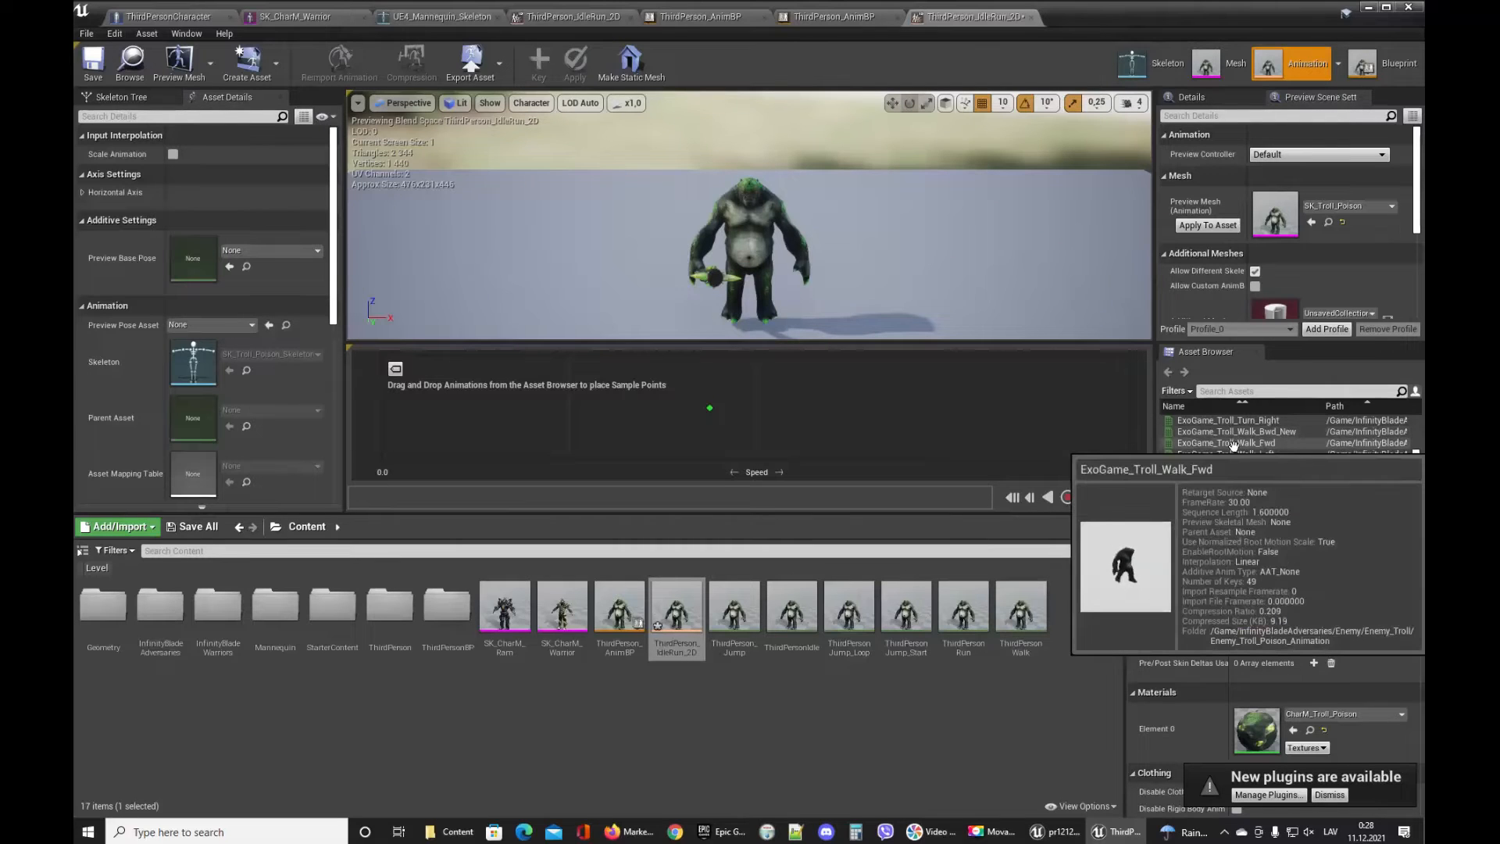
{"action": "left_click_drag", "start_coordinate": [1232, 443], "coordinate": [755, 409]}
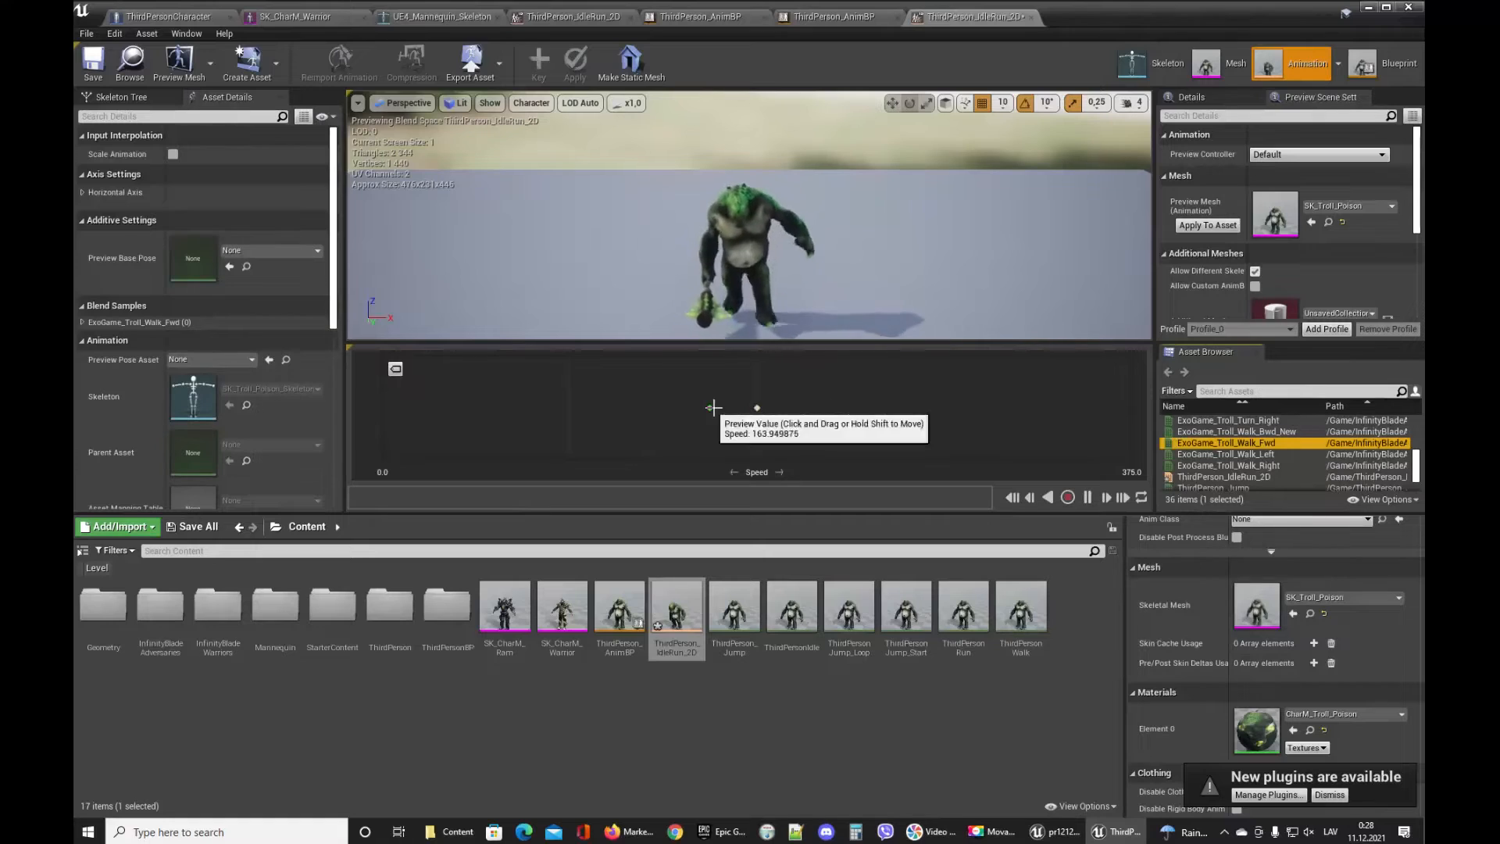
Add ExoGame_Troll_Idle_Home to the blendspace as a sample at speed 0.
{"action": "scroll", "coordinate": [1273, 469], "scroll_direction": "up", "scroll_amount": 2}
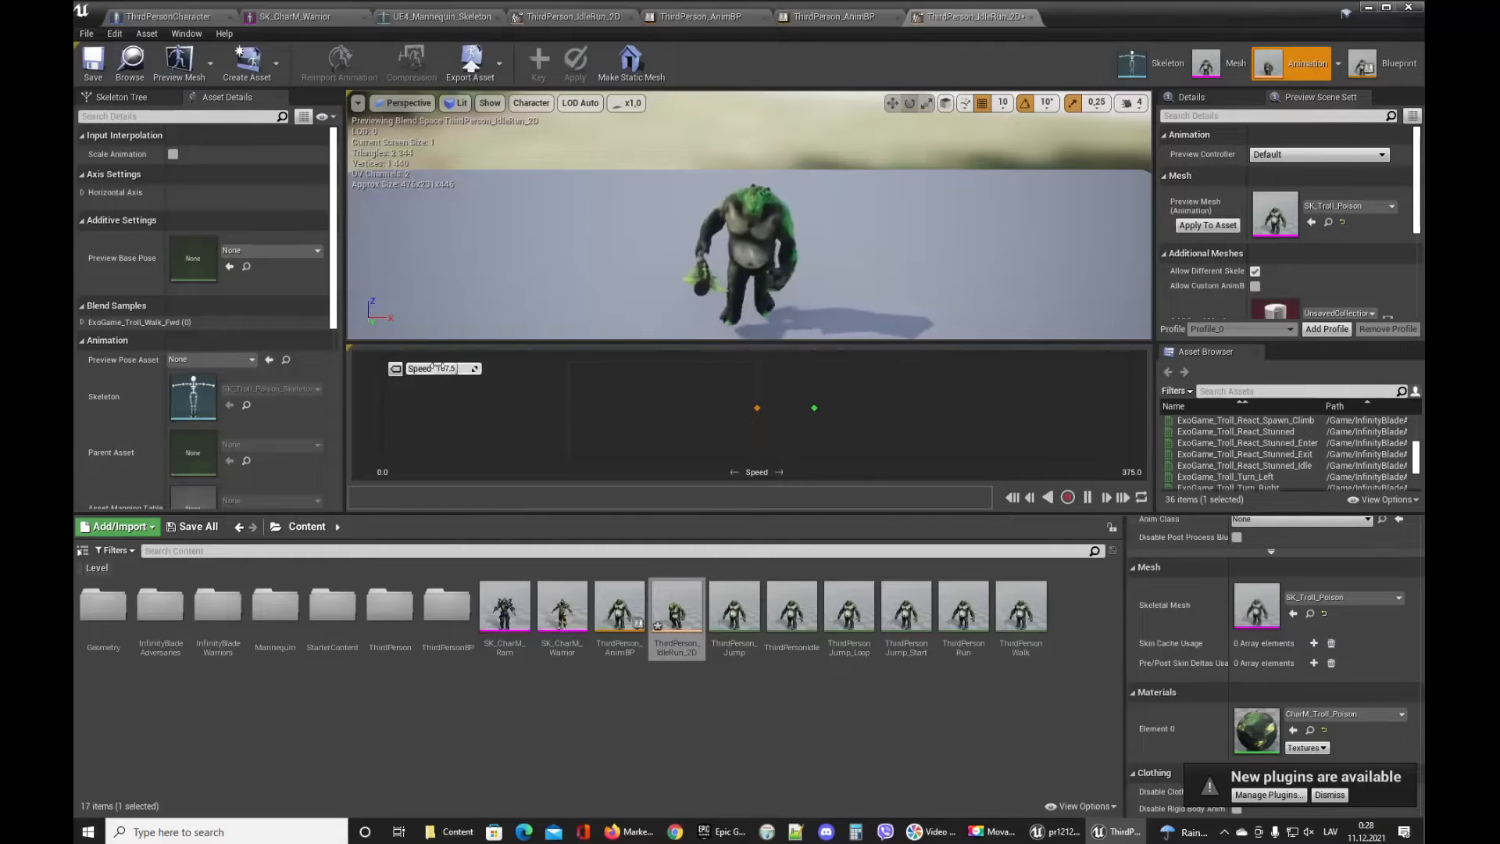
{"action": "scroll", "coordinate": [1316, 465], "scroll_direction": "up", "scroll_amount": 3}
{"action": "scroll", "coordinate": [1316, 466], "scroll_direction": "up", "scroll_amount": 2}
{"action": "scroll", "coordinate": [1315, 463], "scroll_direction": "up", "scroll_amount": 5}
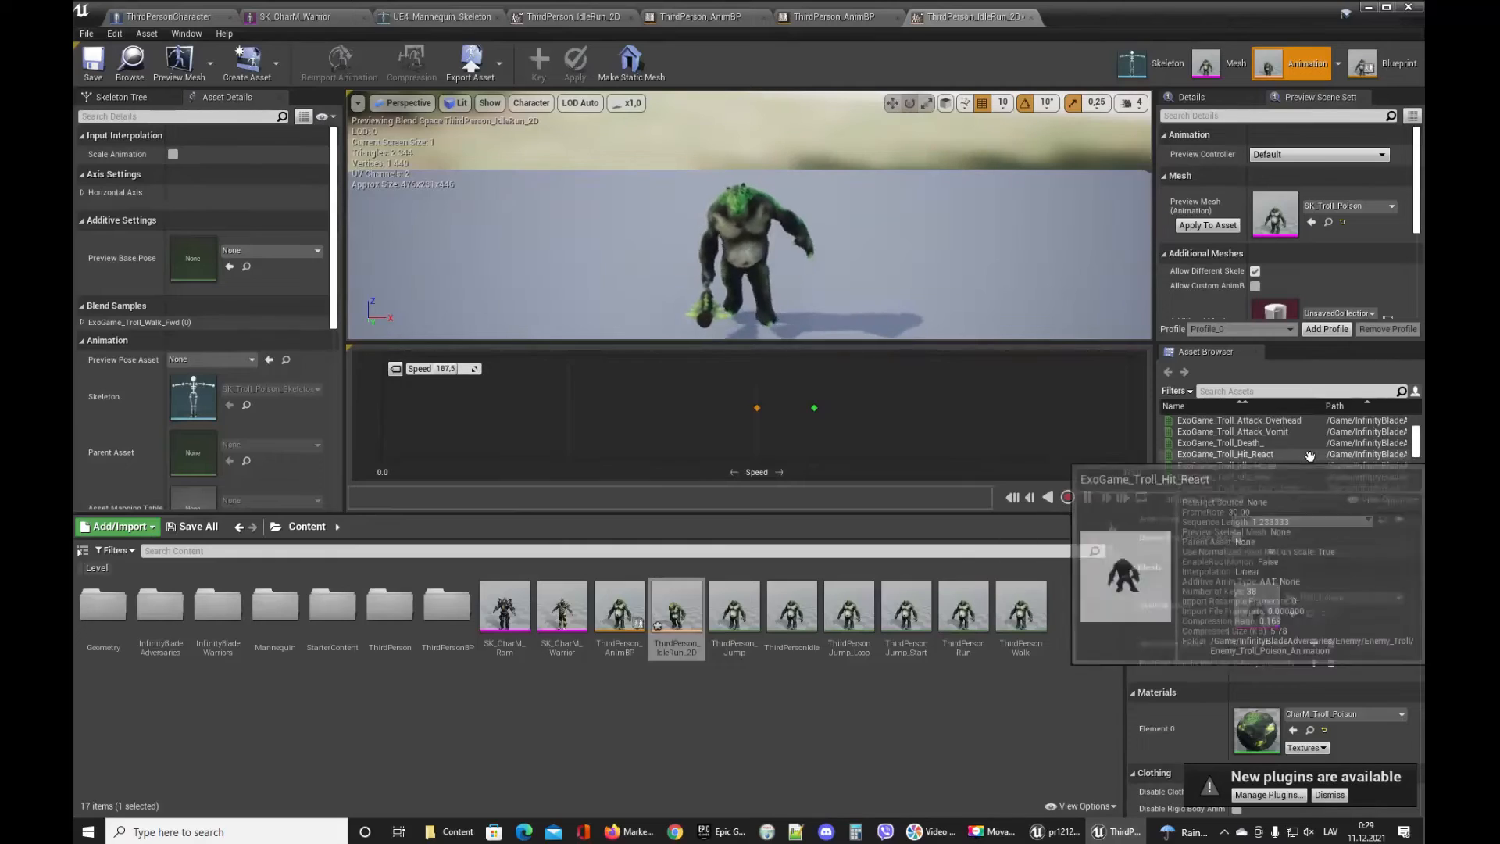
{"action": "scroll", "coordinate": [1309, 456], "scroll_direction": "down", "scroll_amount": 5}
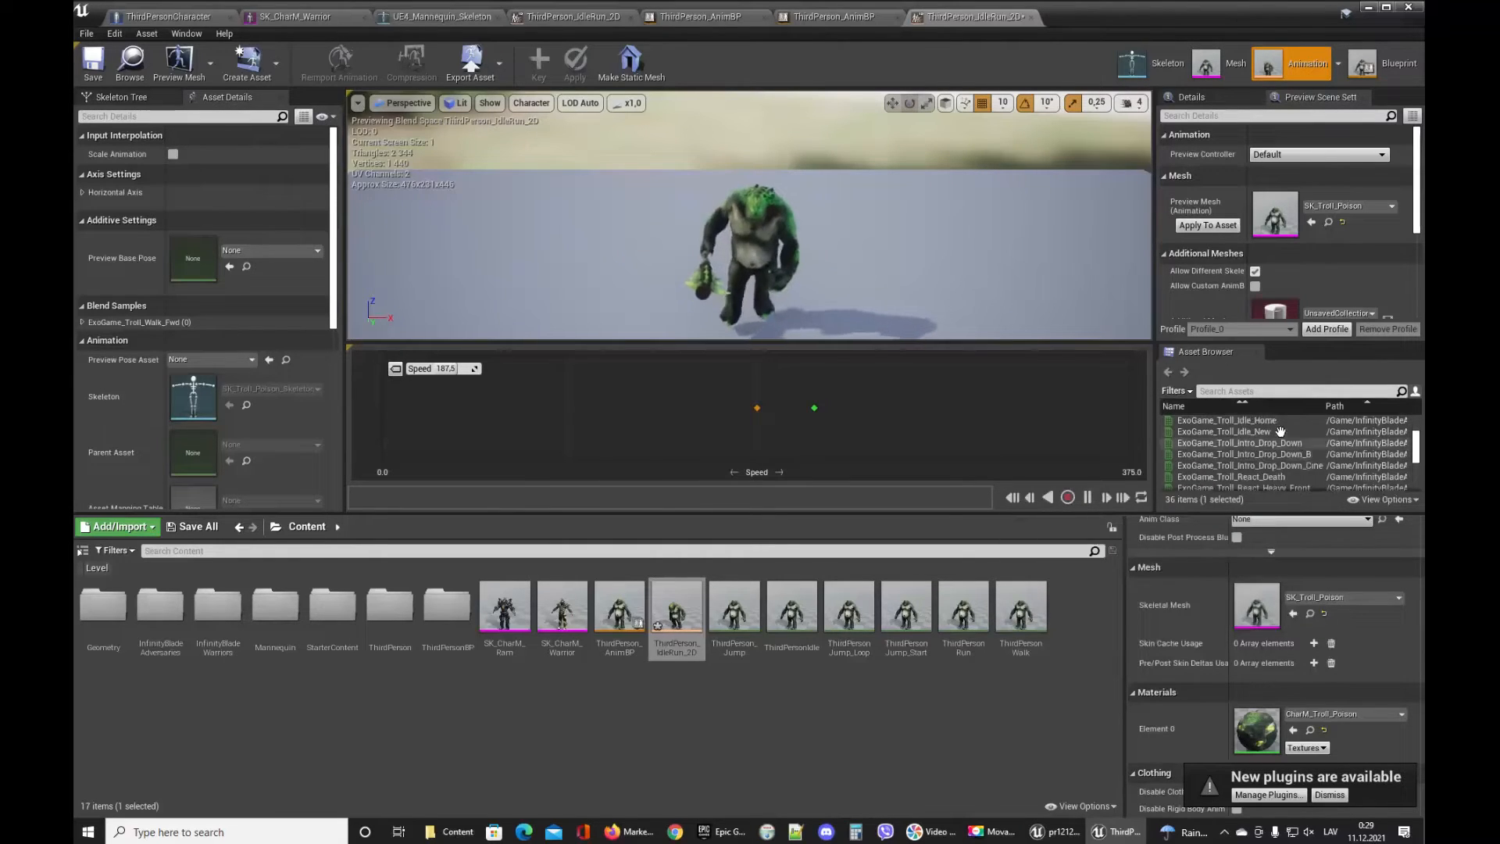
{"action": "left_click_drag", "start_coordinate": [1242, 420], "coordinate": [373, 411]}
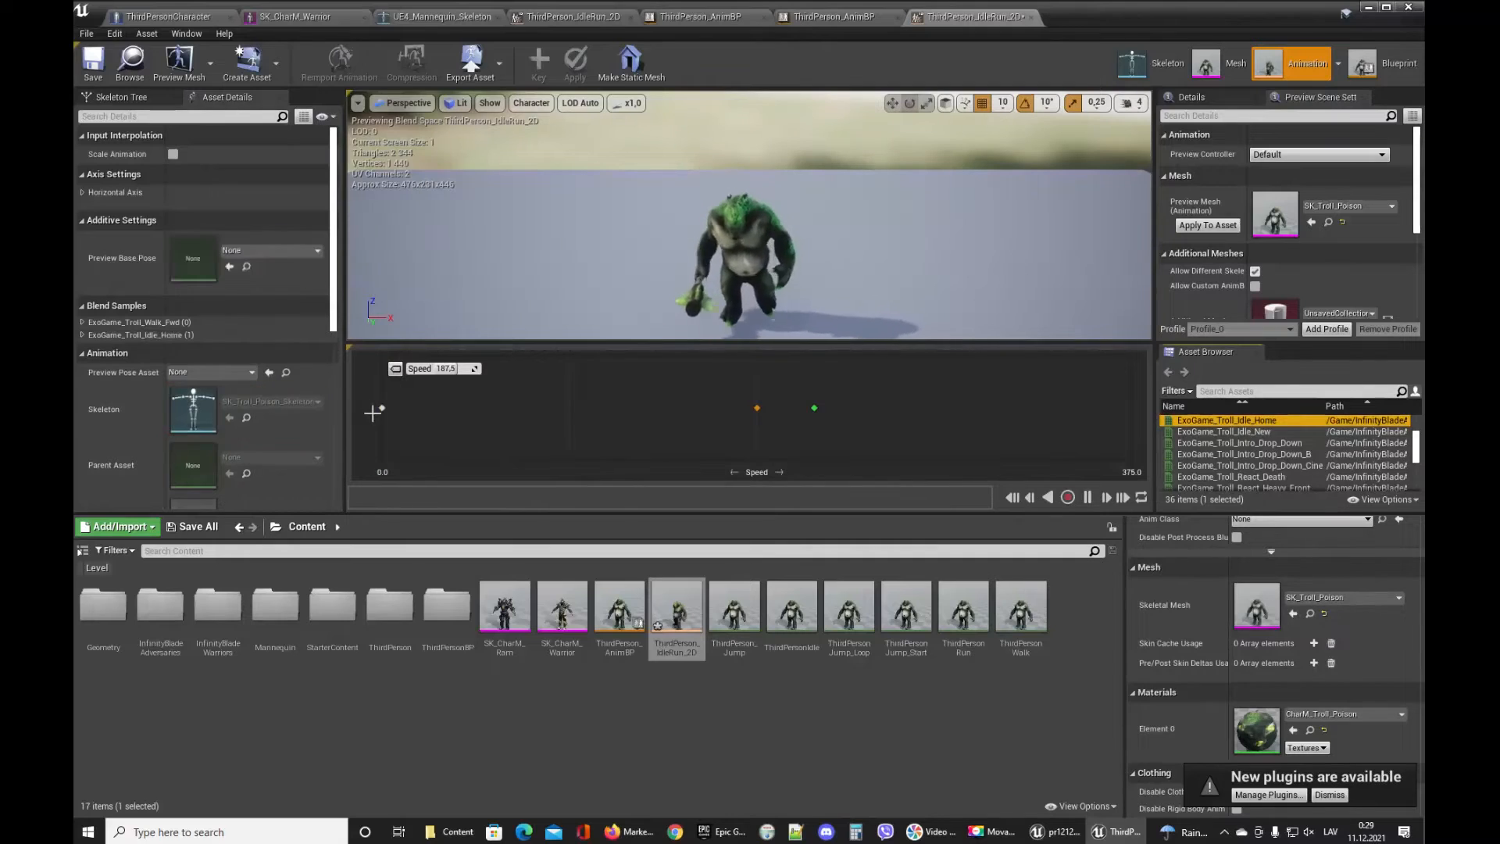
Preview the blend, save the blendspace and leave its editor window.
{"action": "left_click_drag", "start_coordinate": [815, 411], "coordinate": [743, 415]}
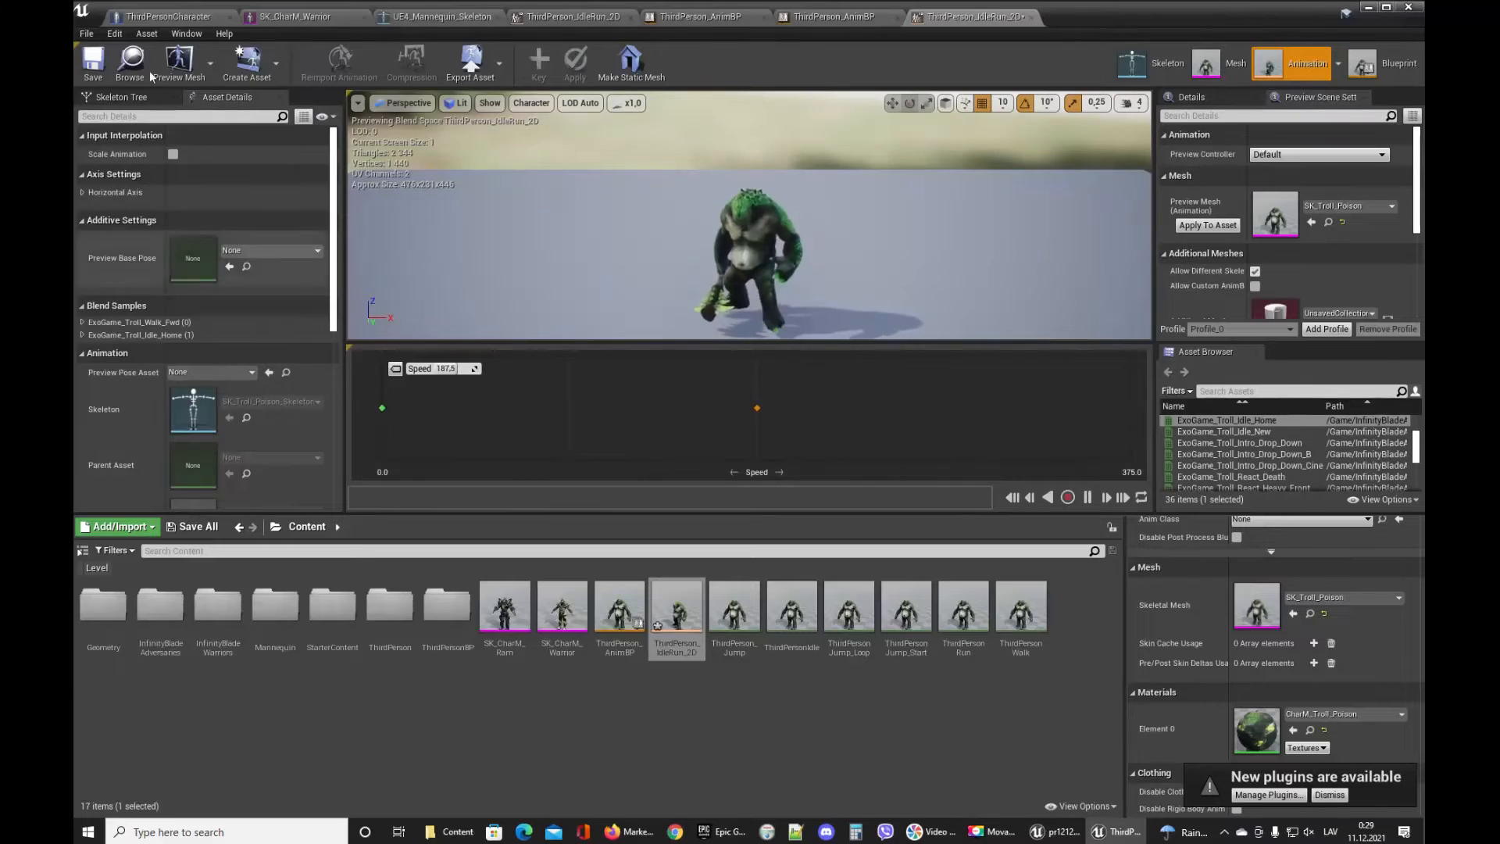
{"action": "left_click", "coordinate": [86, 33]}
{"action": "left_click", "coordinate": [118, 102]}
{"action": "left_click", "coordinate": [86, 34]}
{"action": "left_click", "coordinate": [117, 102]}
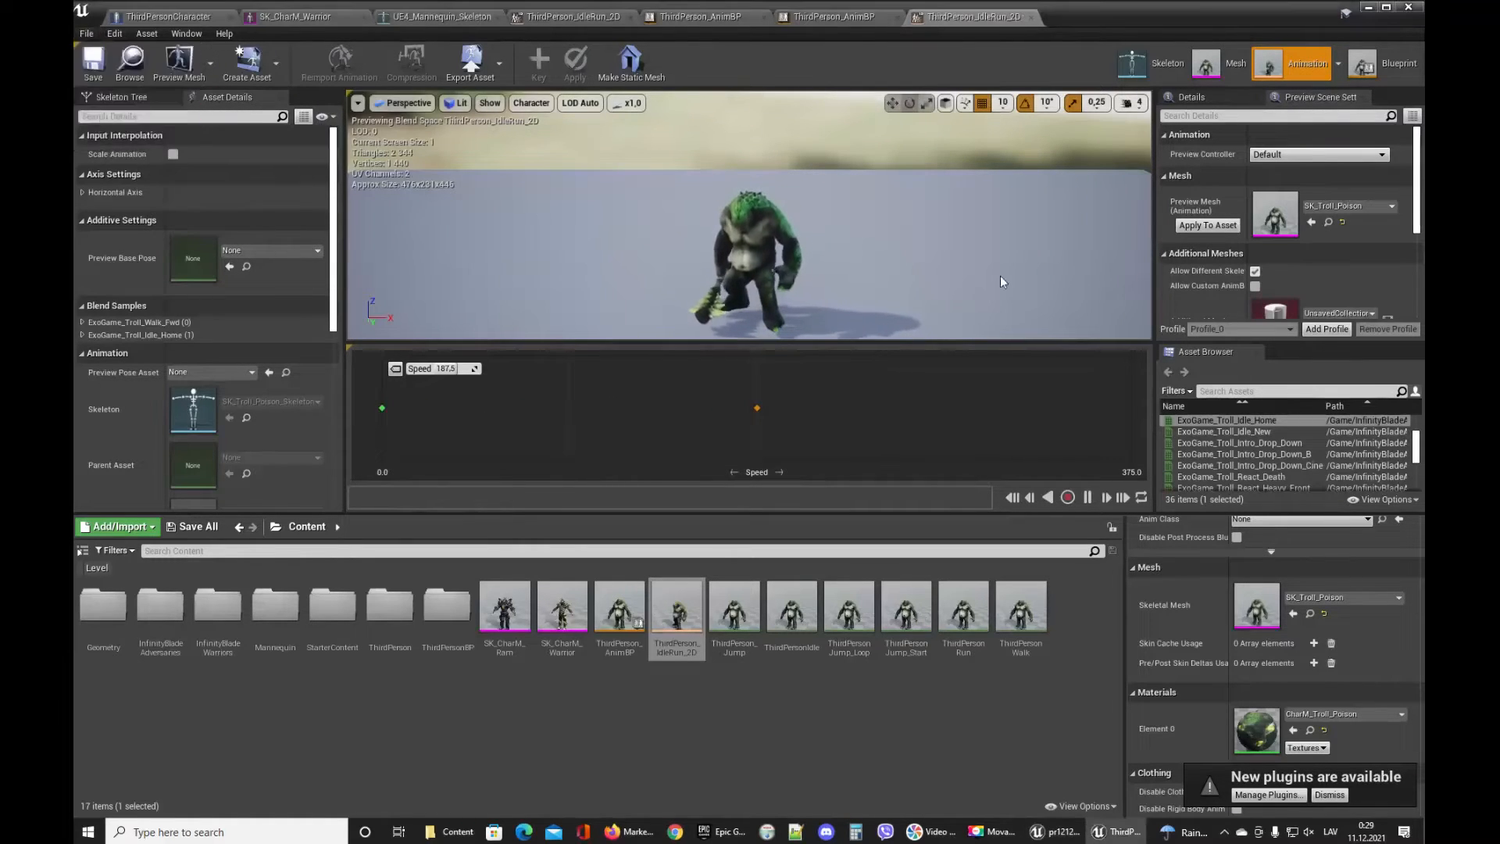
{"action": "left_click", "coordinate": [1370, 8]}
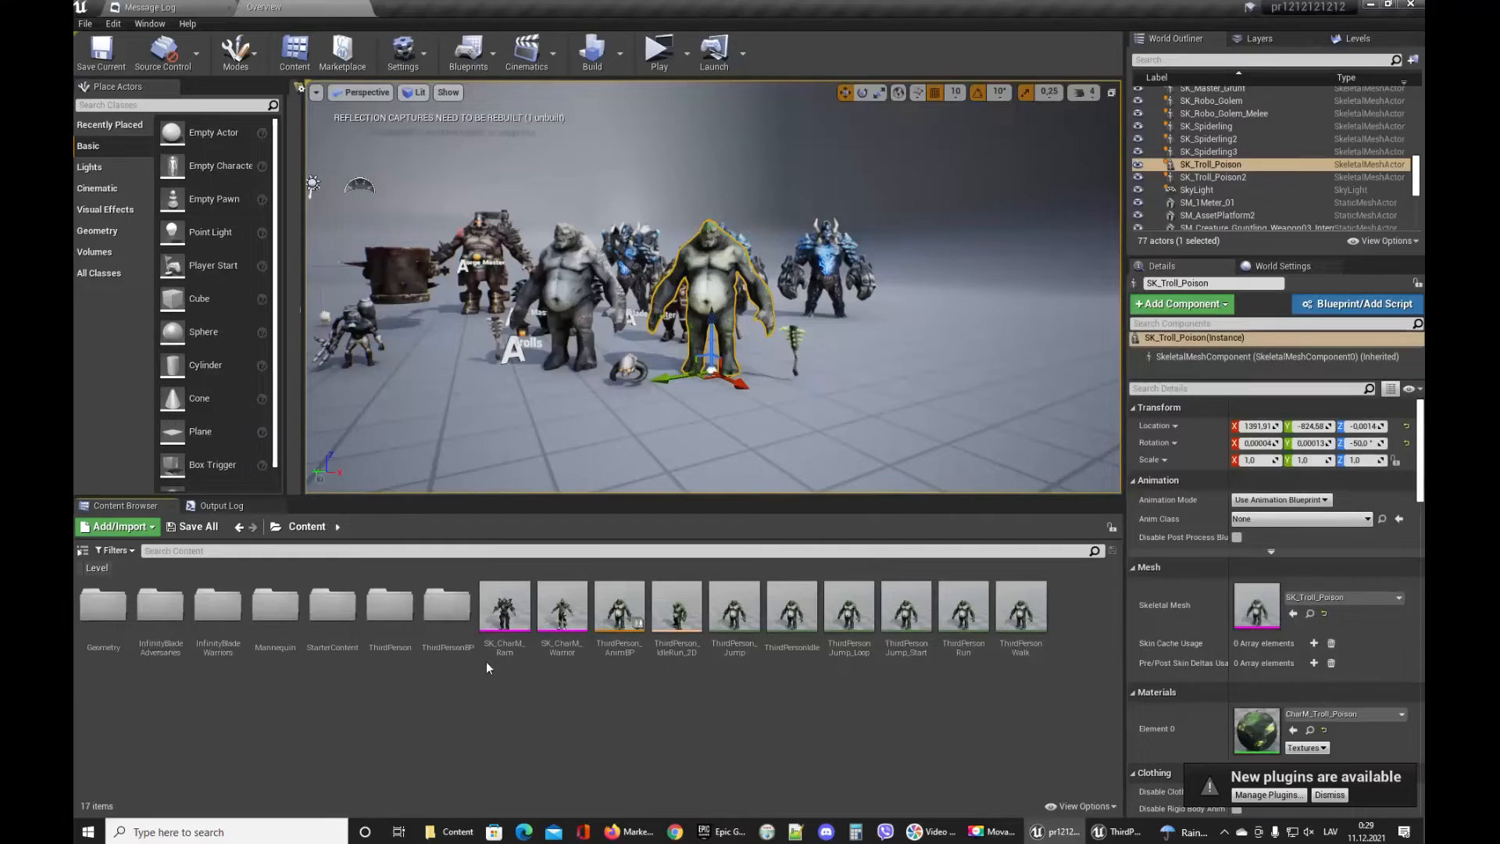
Browse the ThirdPersonBP Maps folder and return to the Content folder.
{"action": "double_click", "coordinate": [442, 621]}
{"action": "left_click", "coordinate": [171, 613]}
{"action": "double_click", "coordinate": [103, 615]}
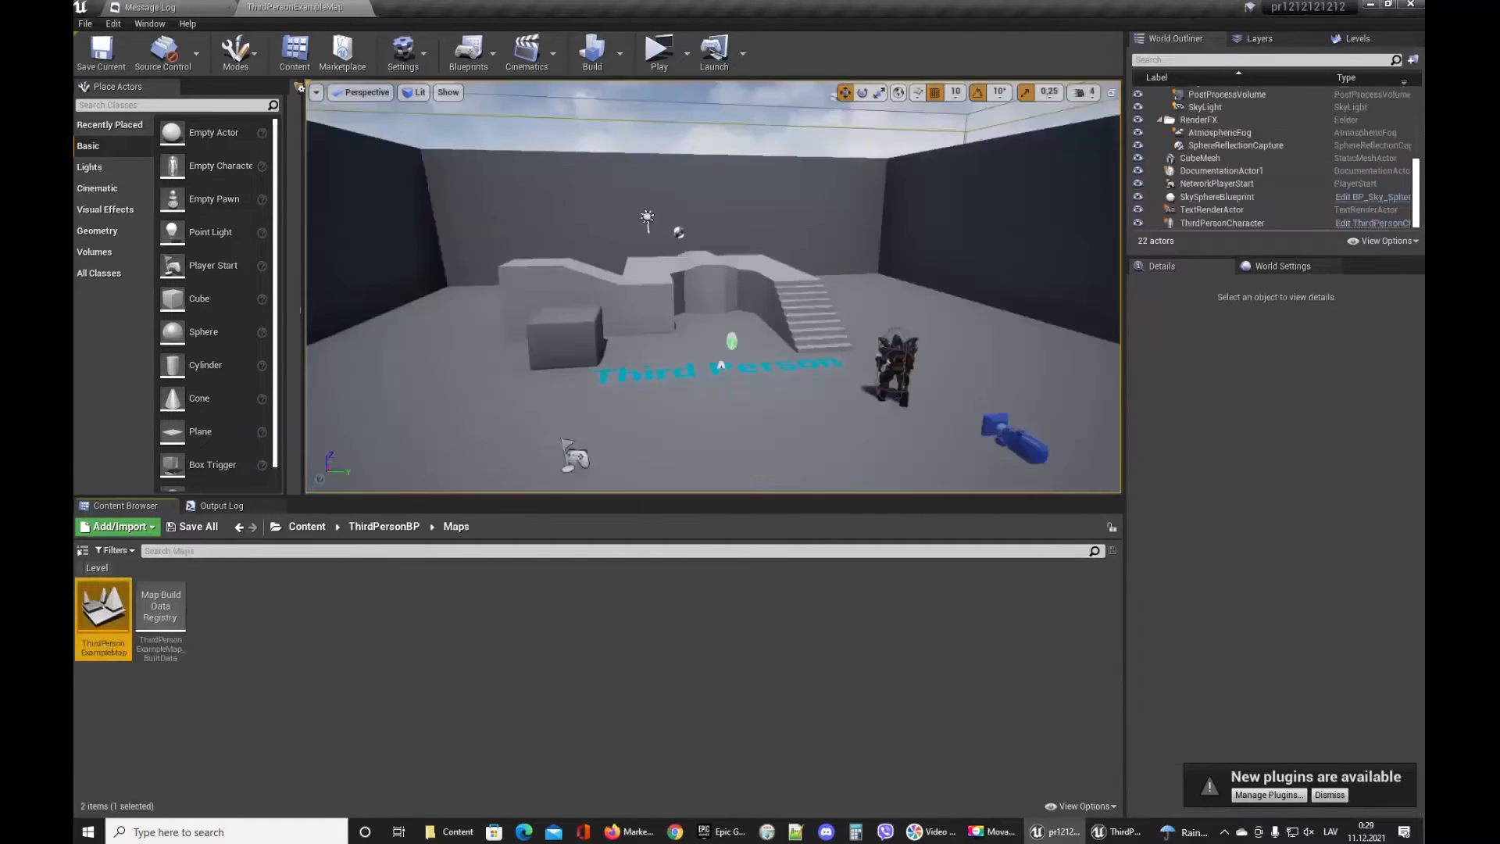
{"action": "right_click_drag", "start_coordinate": [713, 286], "coordinate": [662, 316]}
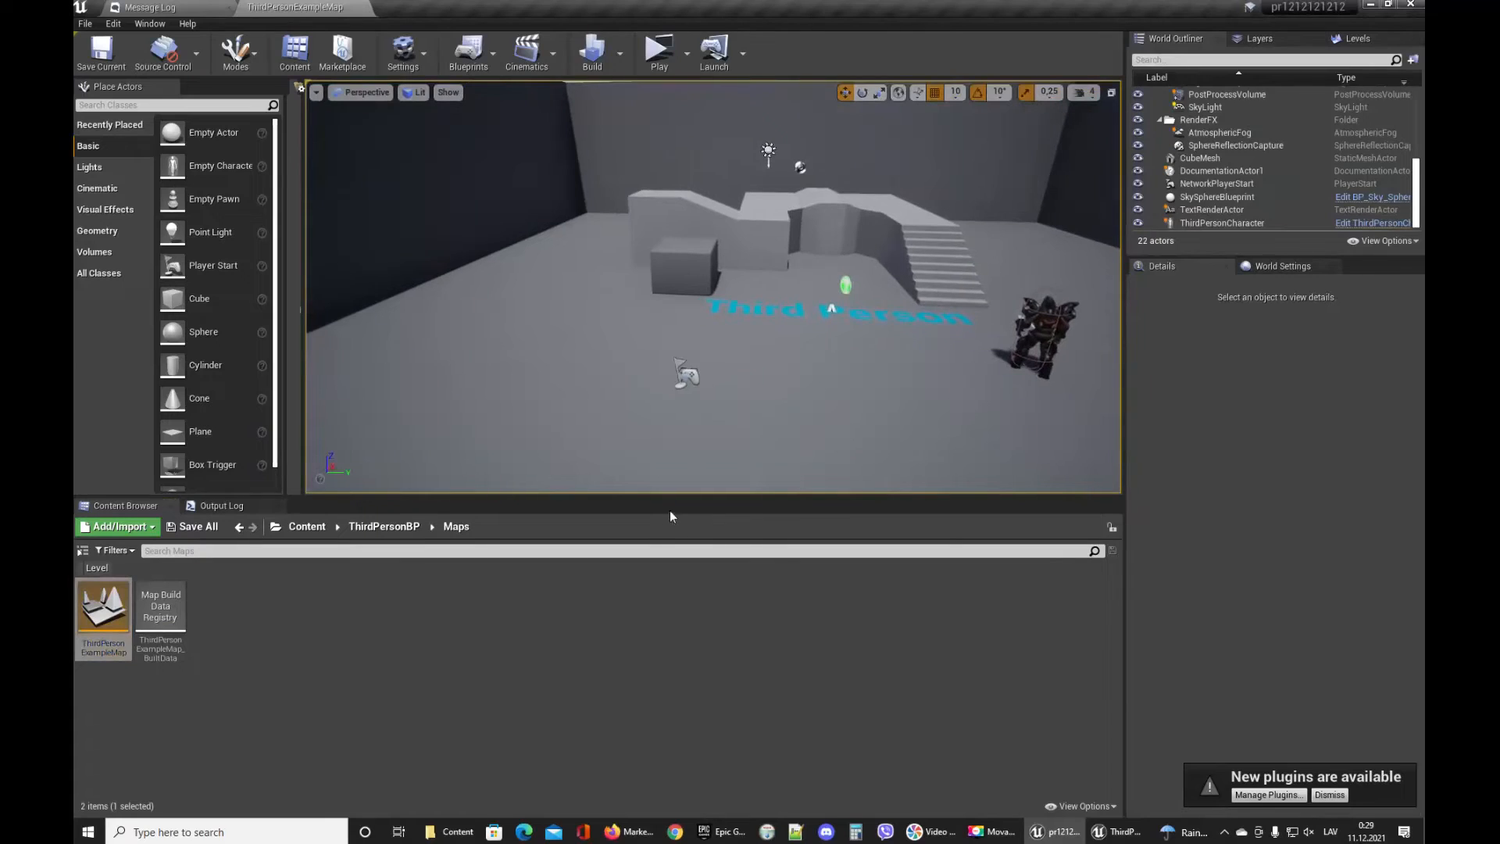
{"action": "left_click", "coordinate": [322, 627]}
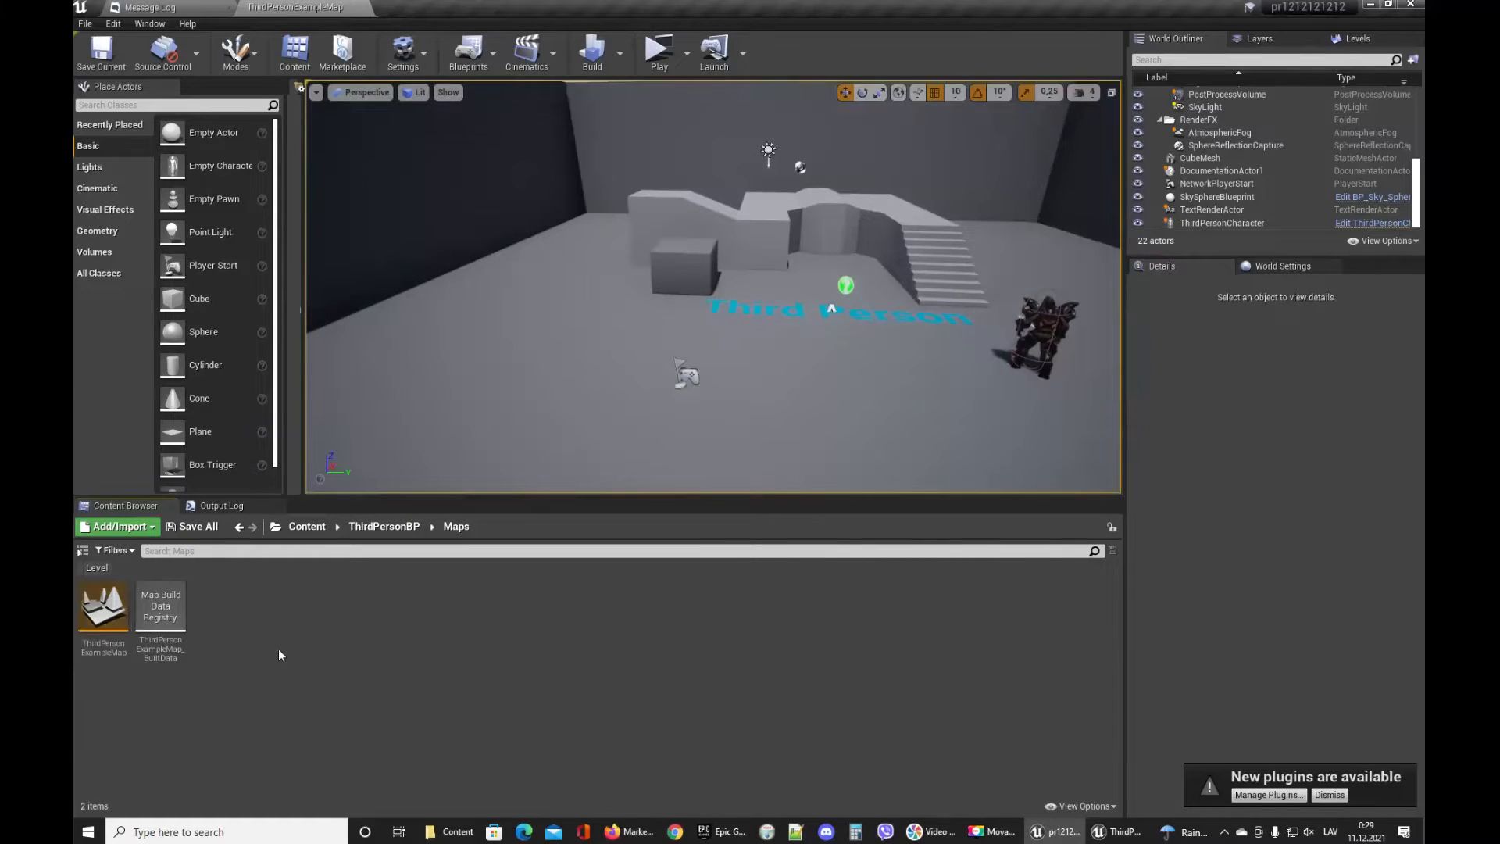
{"action": "right_click", "coordinate": [278, 649]}
{"action": "left_click", "coordinate": [621, 575]}
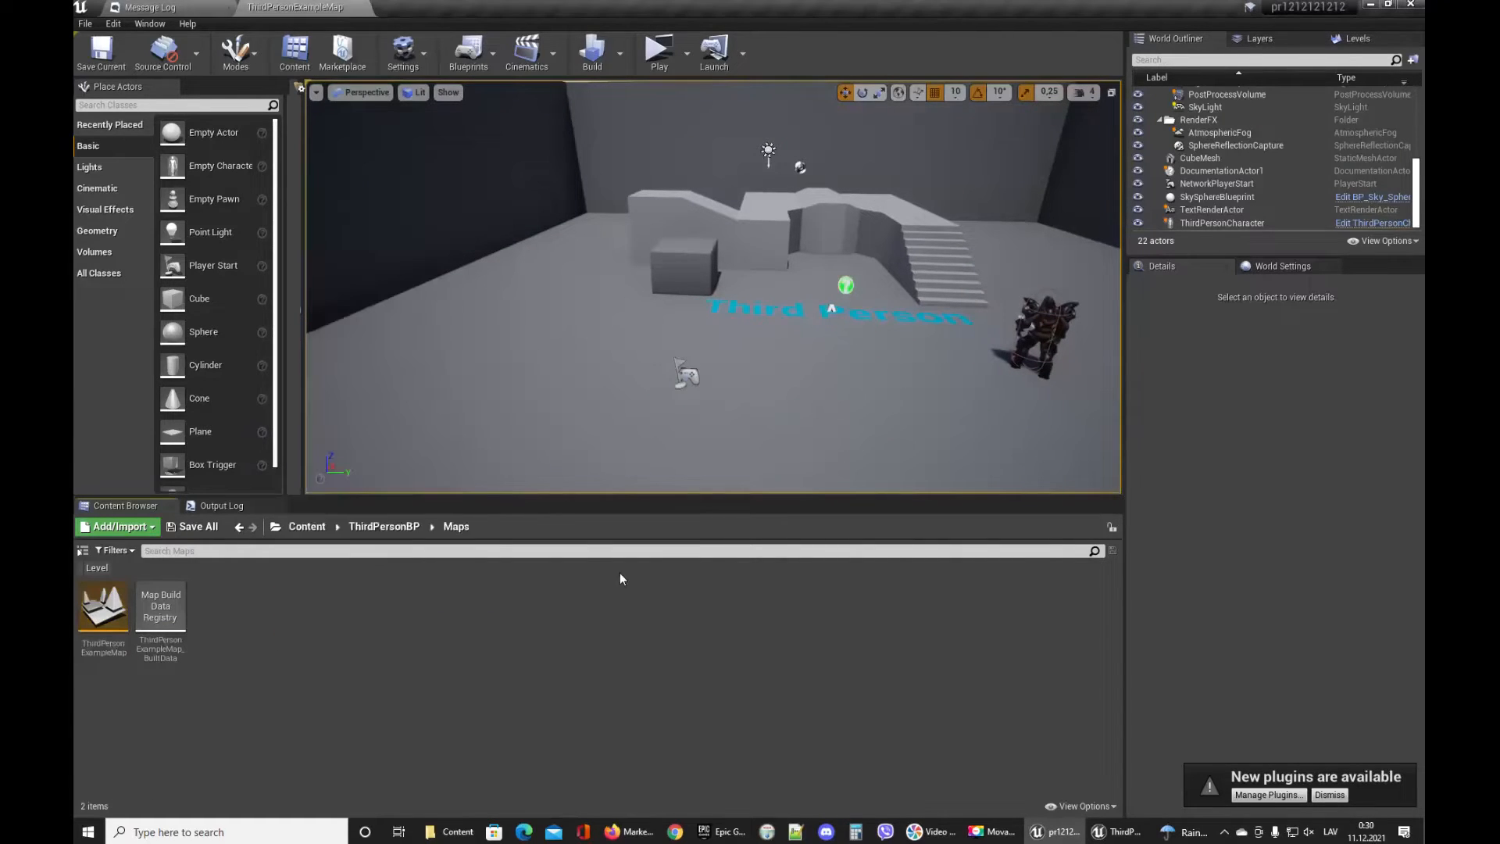
{"action": "left_click", "coordinate": [307, 527]}
Create a new Blueprint Class based on Character in the Content folder and name it enemy.
{"action": "right_click", "coordinate": [568, 684]}
{"action": "mouse_move", "coordinate": [674, 485]}
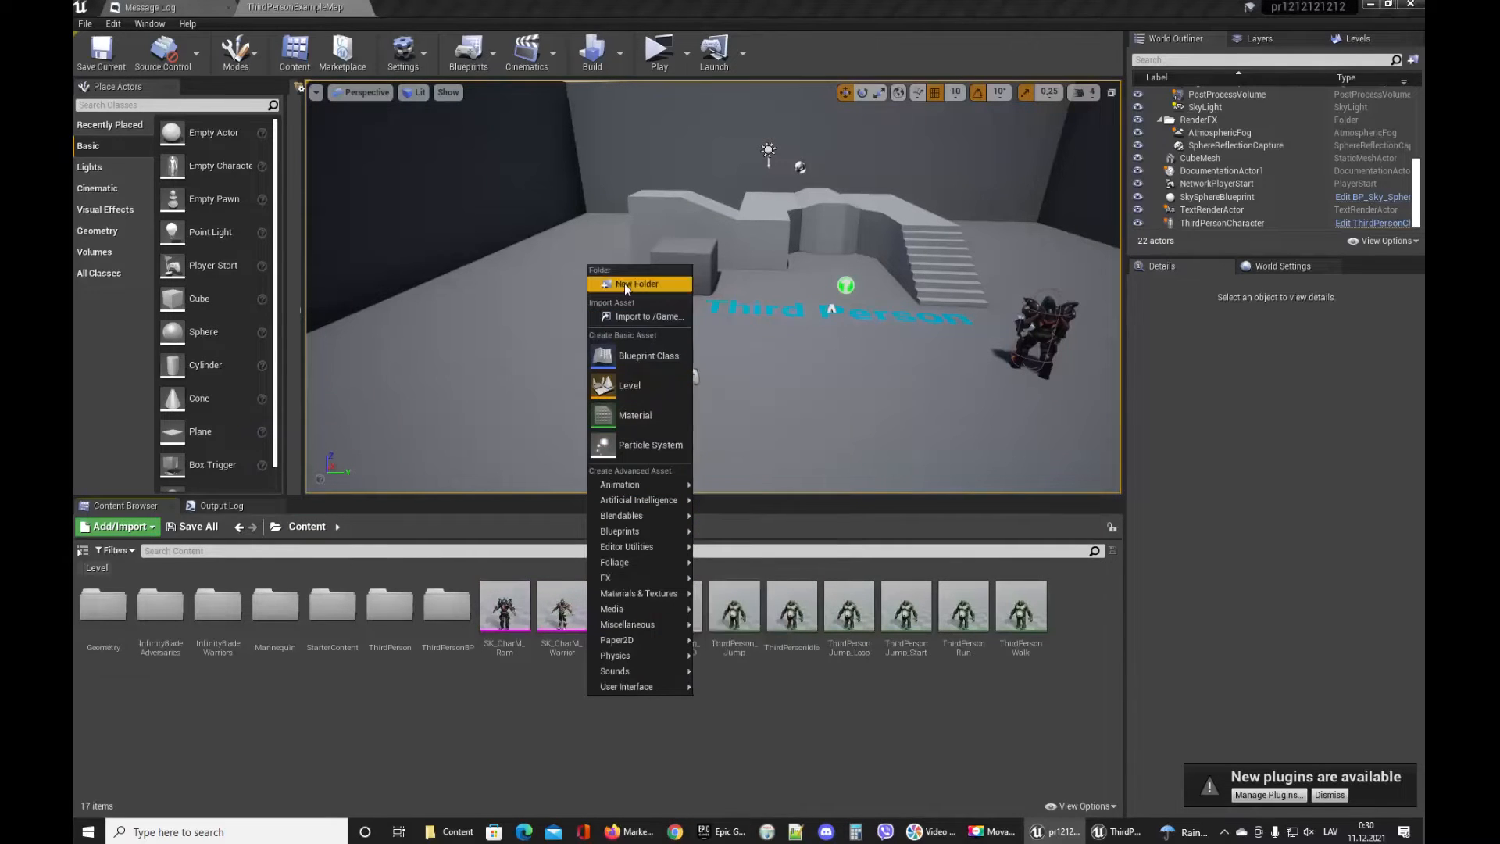
{"action": "left_click", "coordinate": [634, 355]}
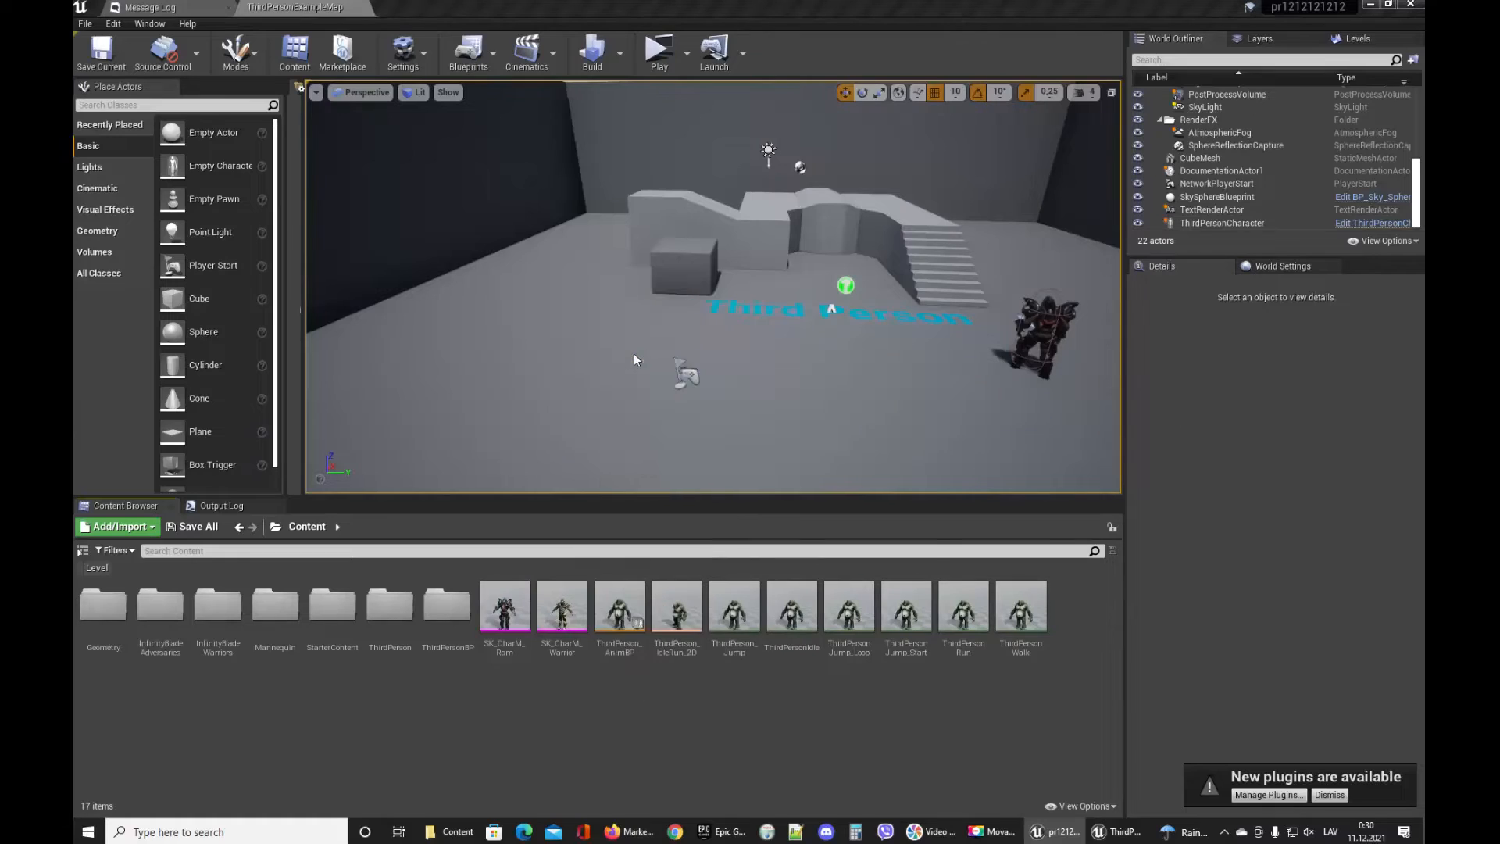
{"action": "left_click", "coordinate": [597, 492]}
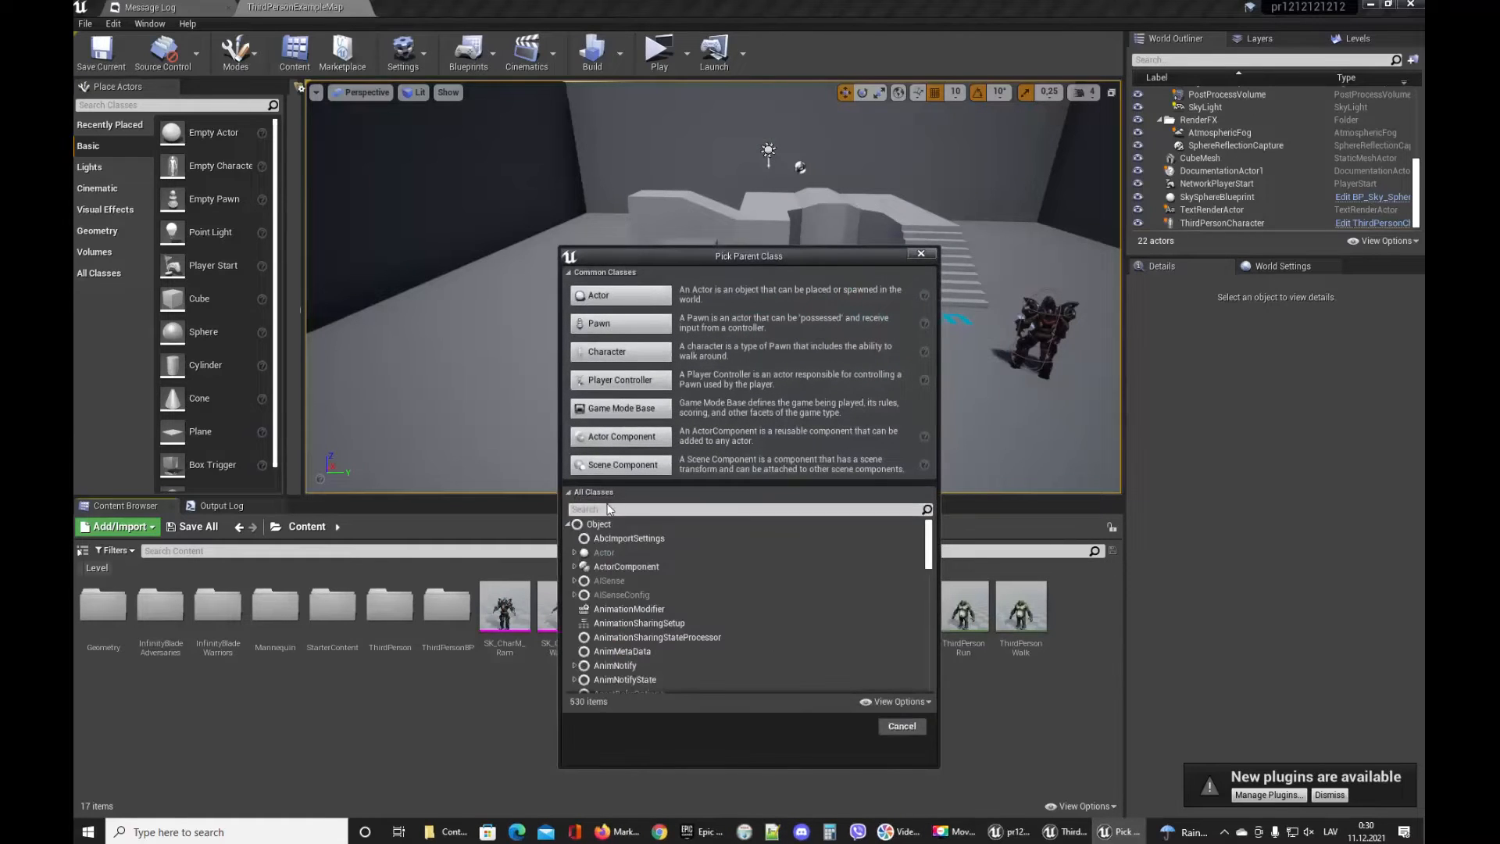
{"action": "type", "text": "c"}
{"action": "key", "text": "BackSpace"}
{"action": "type", "text": "pawn"}
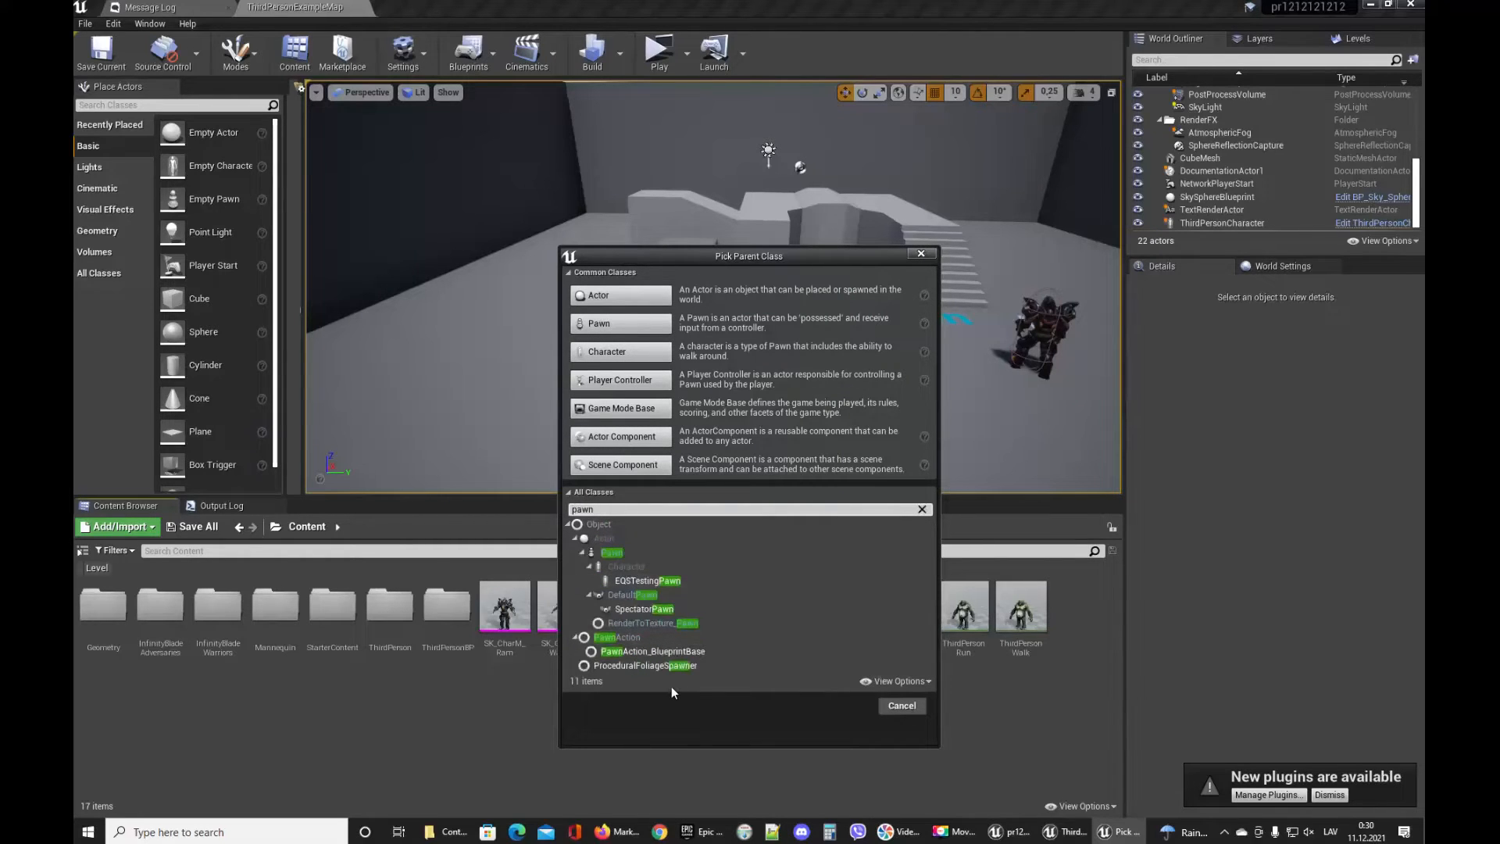
{"action": "left_click", "coordinate": [612, 553]}
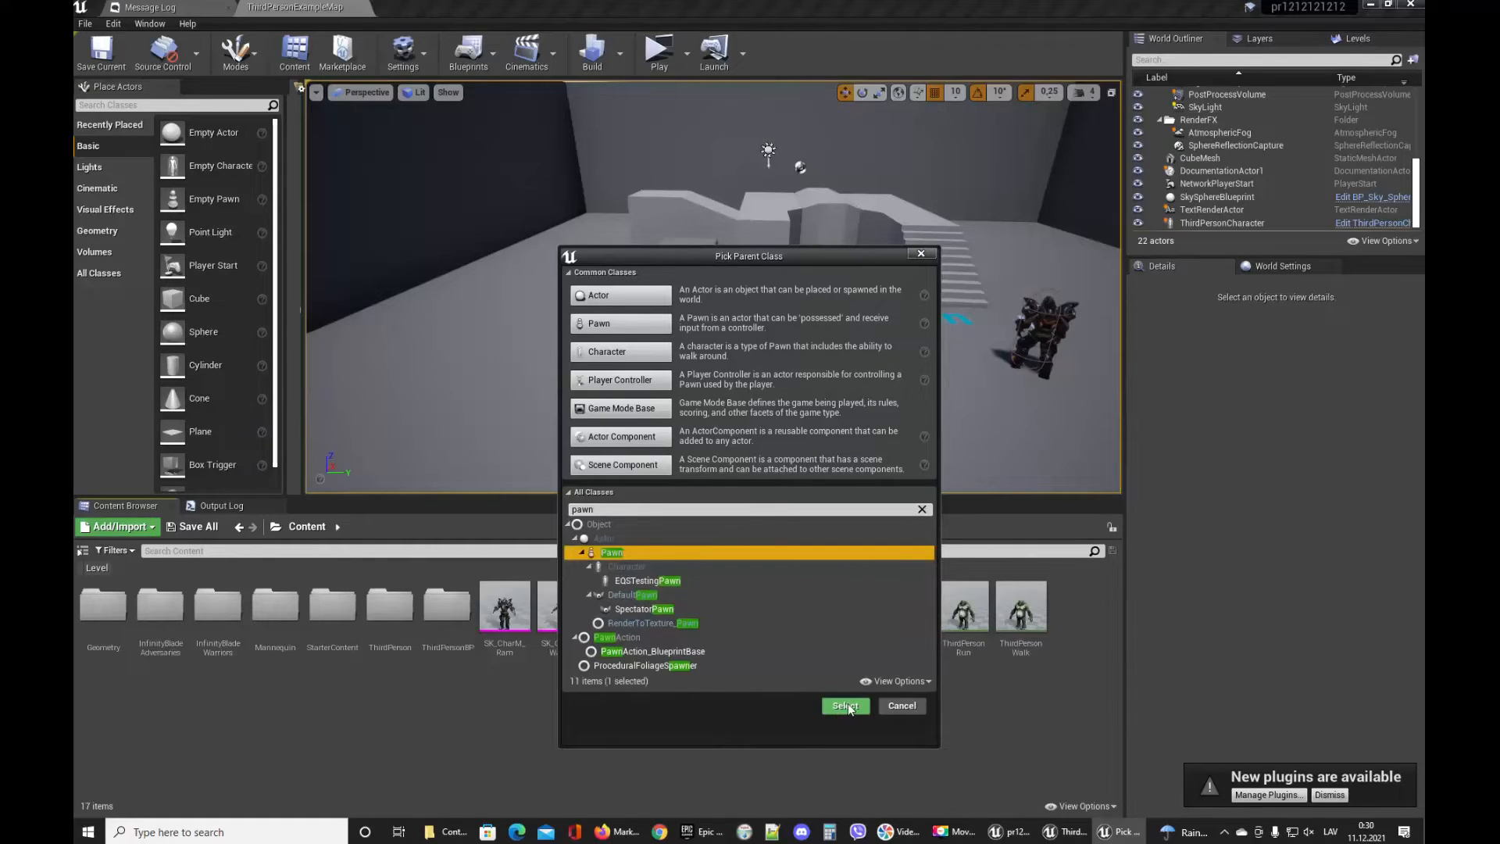
{"action": "left_click", "coordinate": [625, 567]}
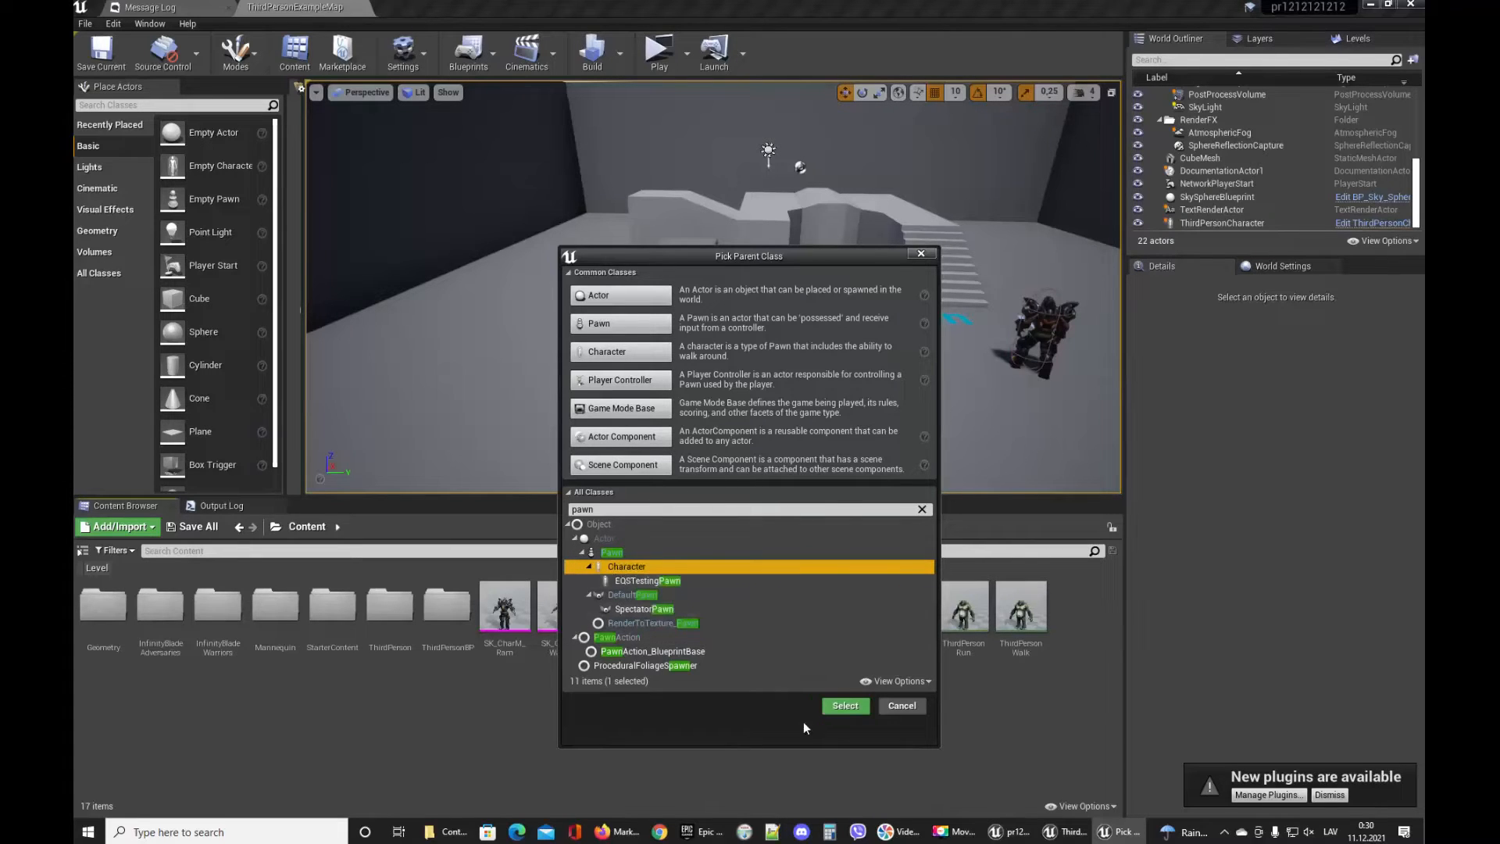
{"action": "left_click", "coordinate": [843, 708]}
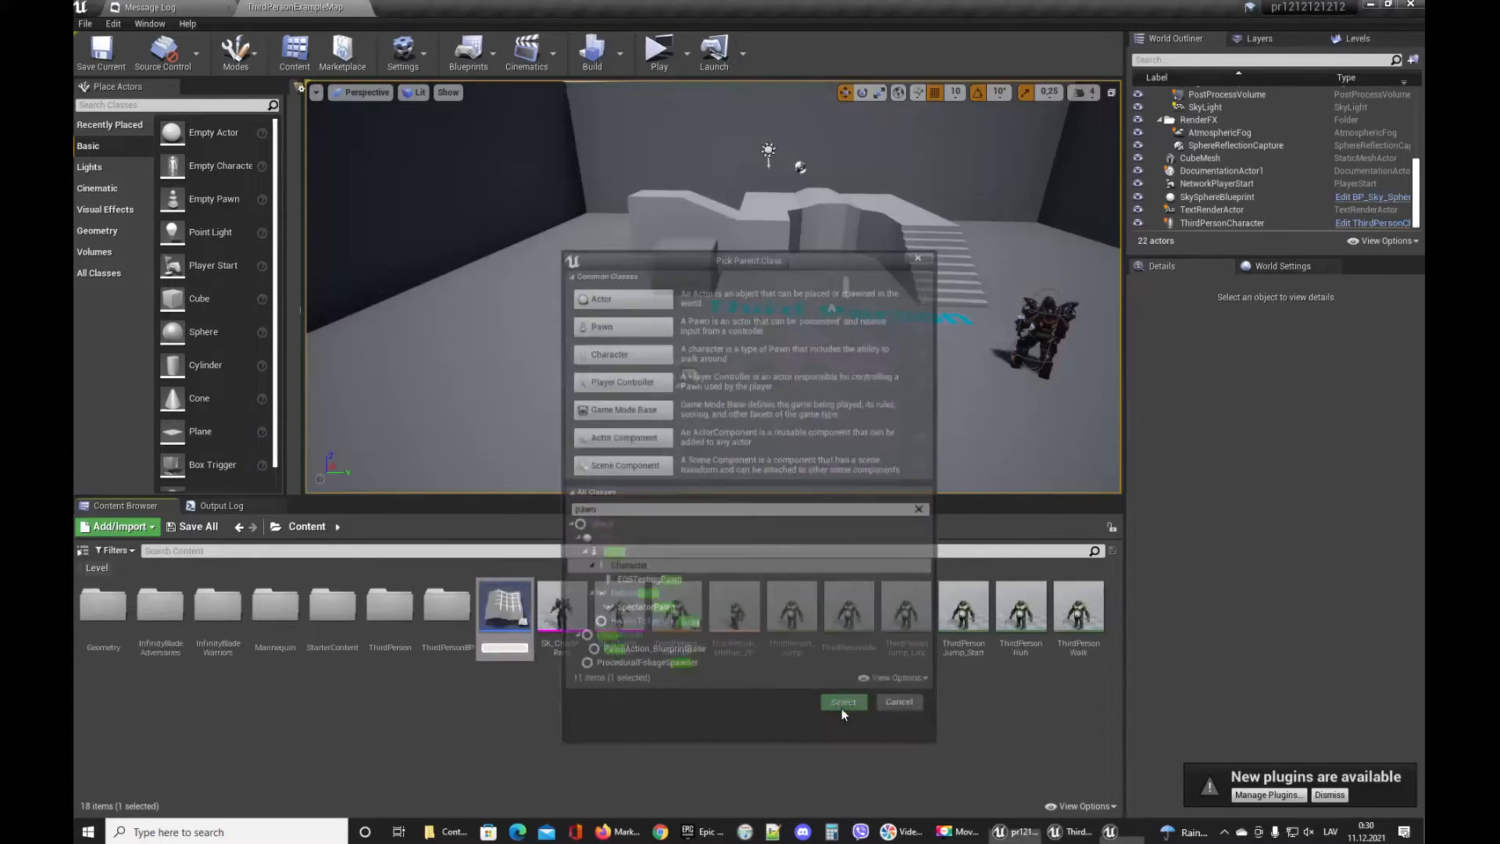
{"action": "type", "text": "enemy"}
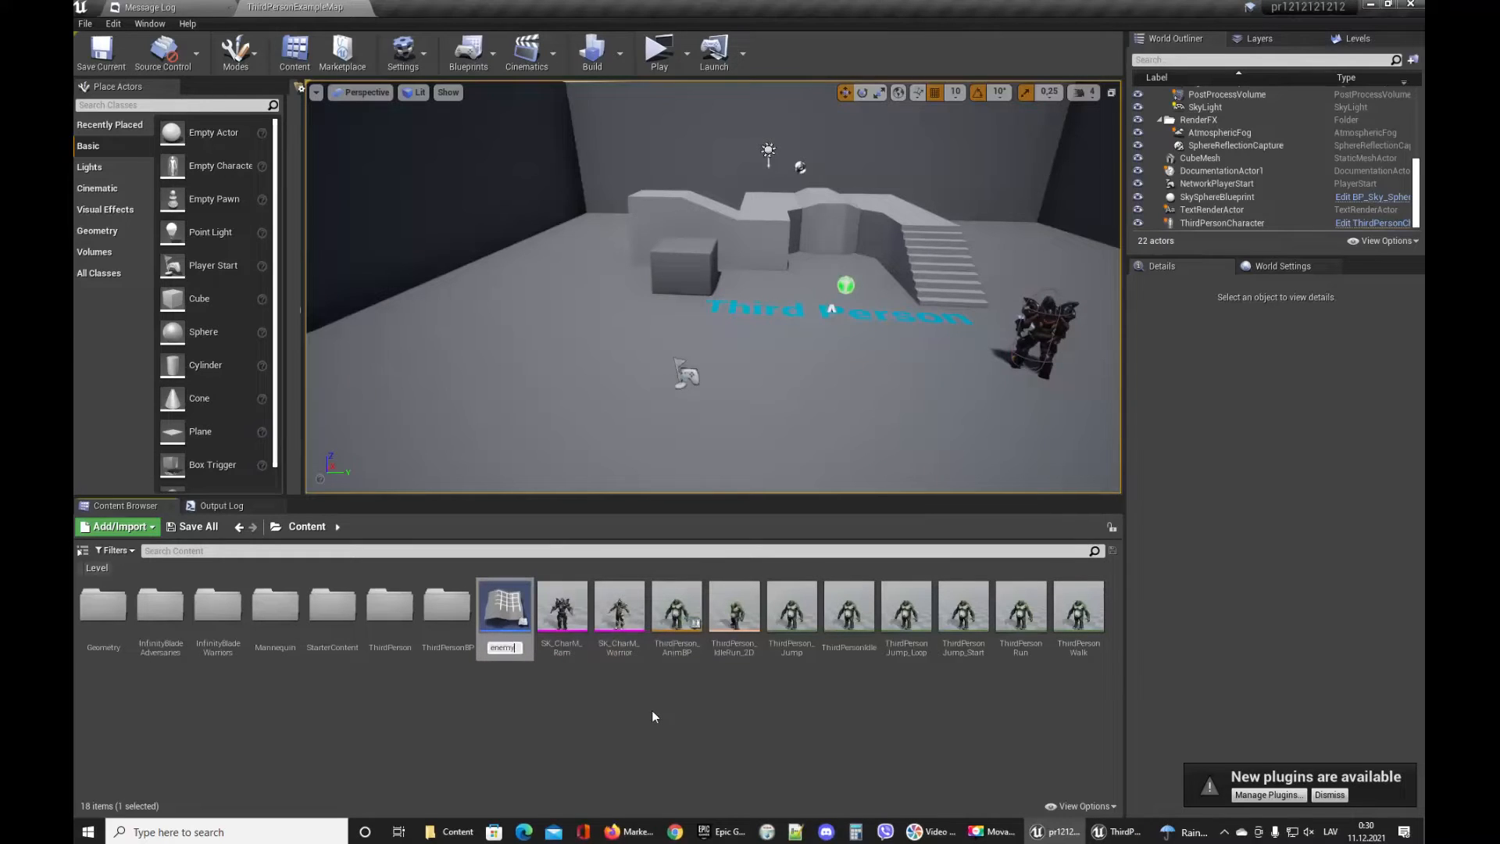
{"action": "key", "text": "Return"}
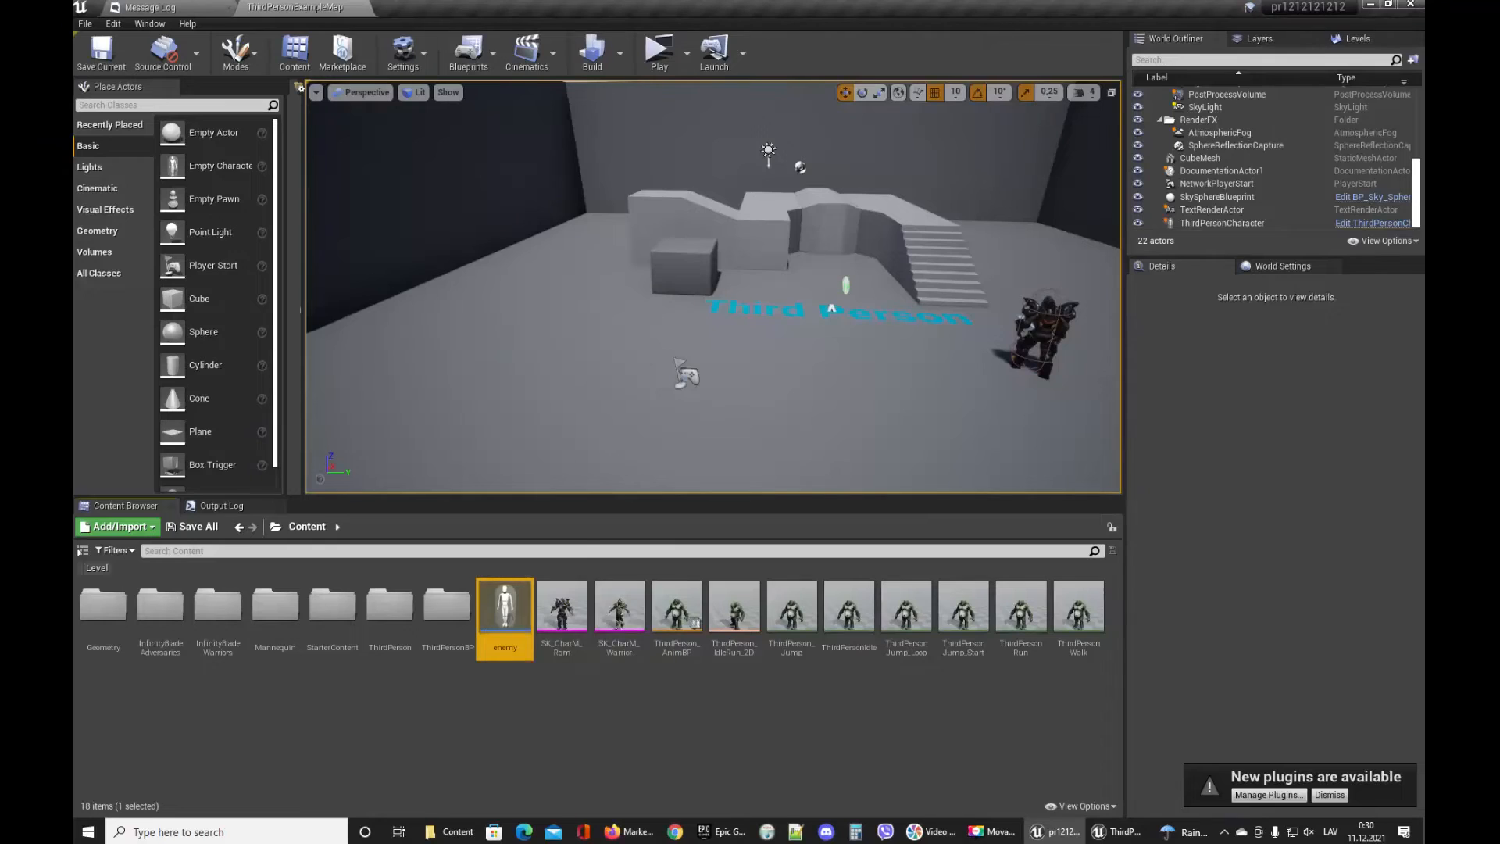
Open the enemy blueprint and add a Skeletal Mesh component to it.
{"action": "double_click", "coordinate": [499, 600]}
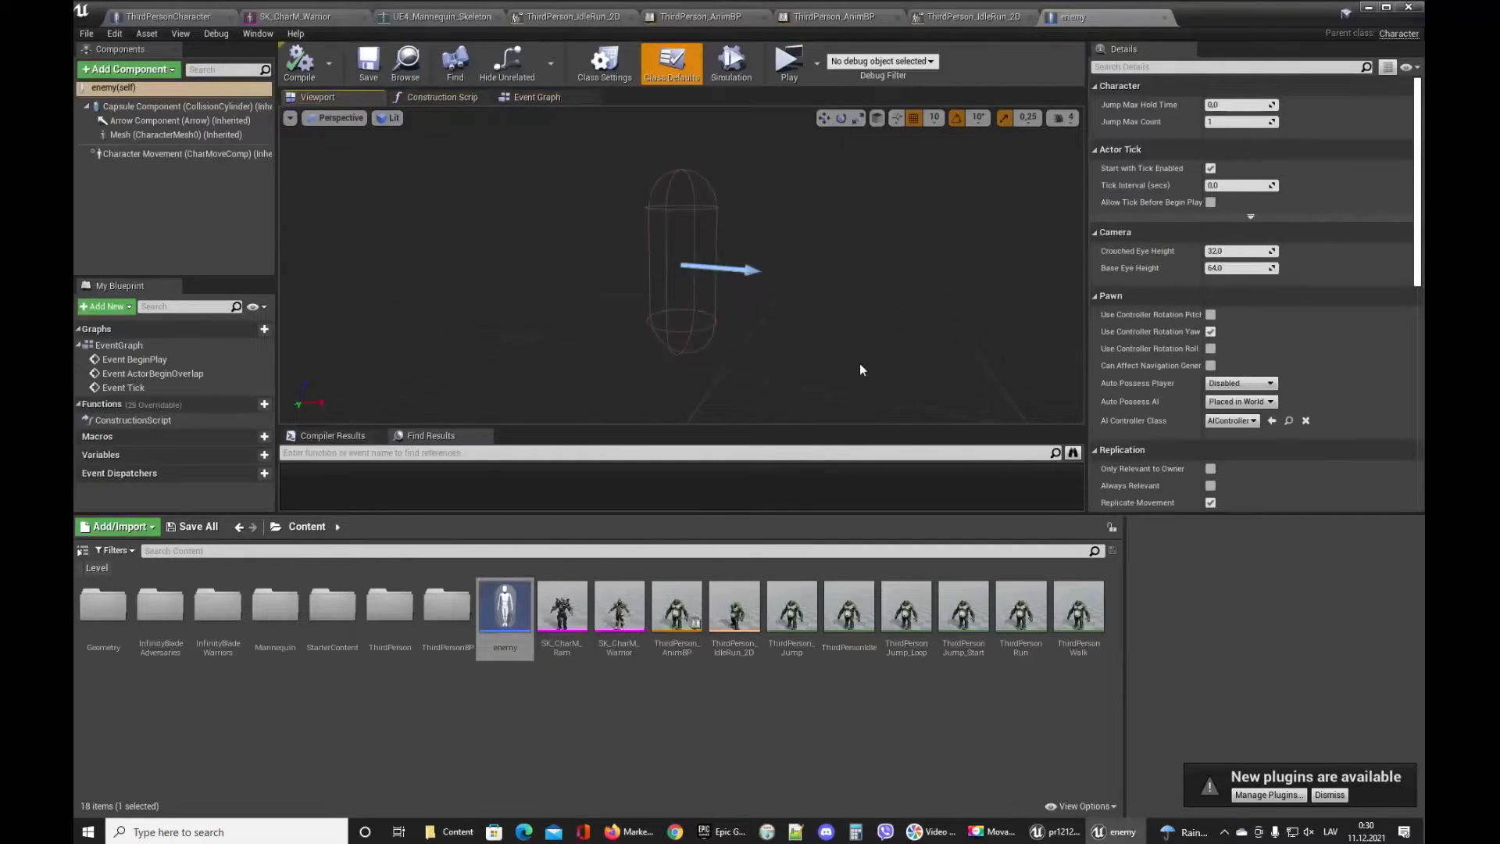
{"action": "left_click", "coordinate": [134, 69]}
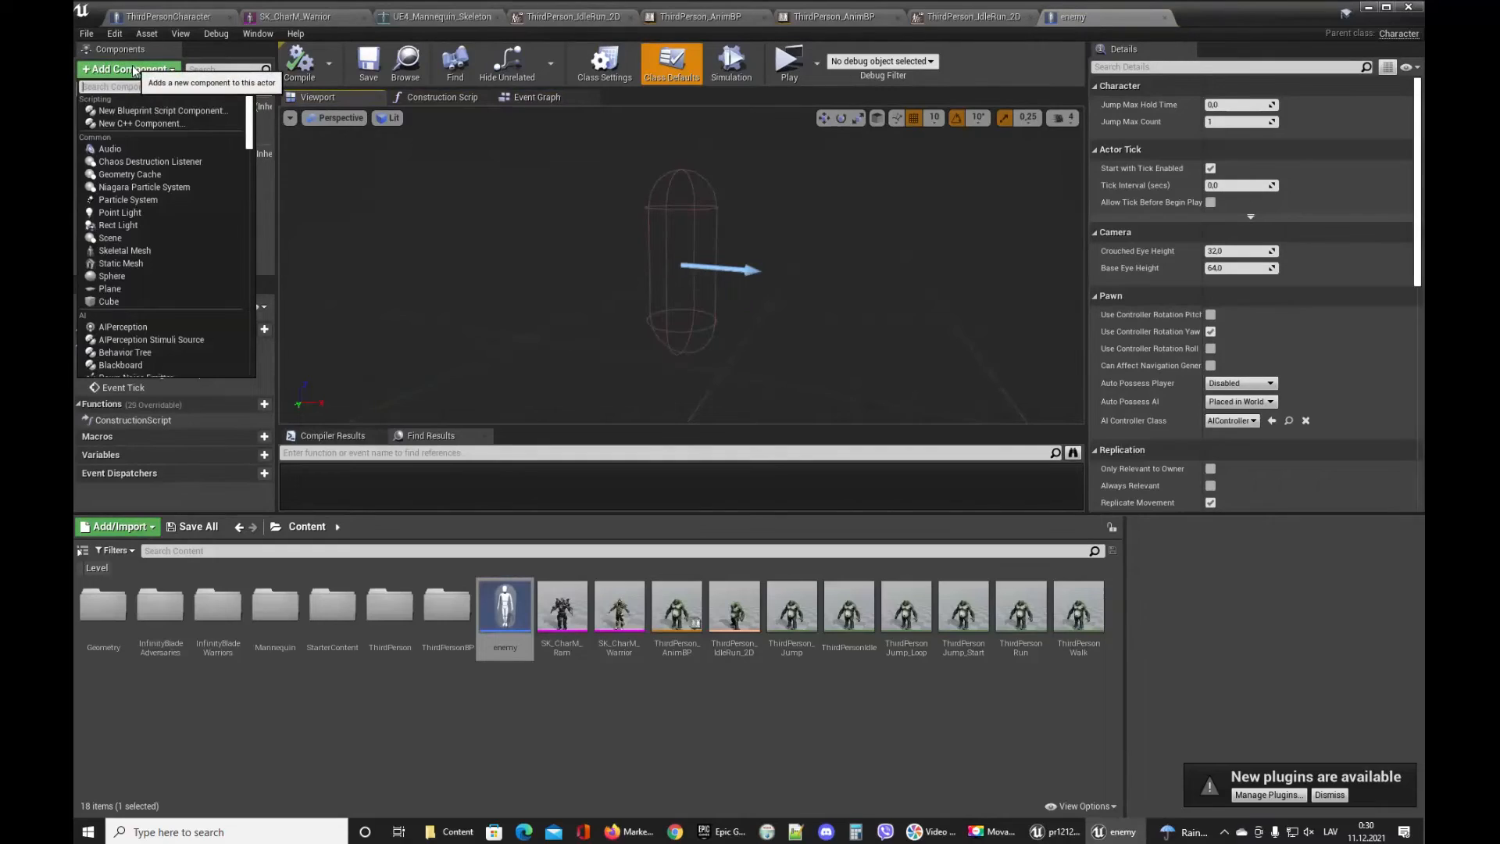
{"action": "type", "text": "skel"}
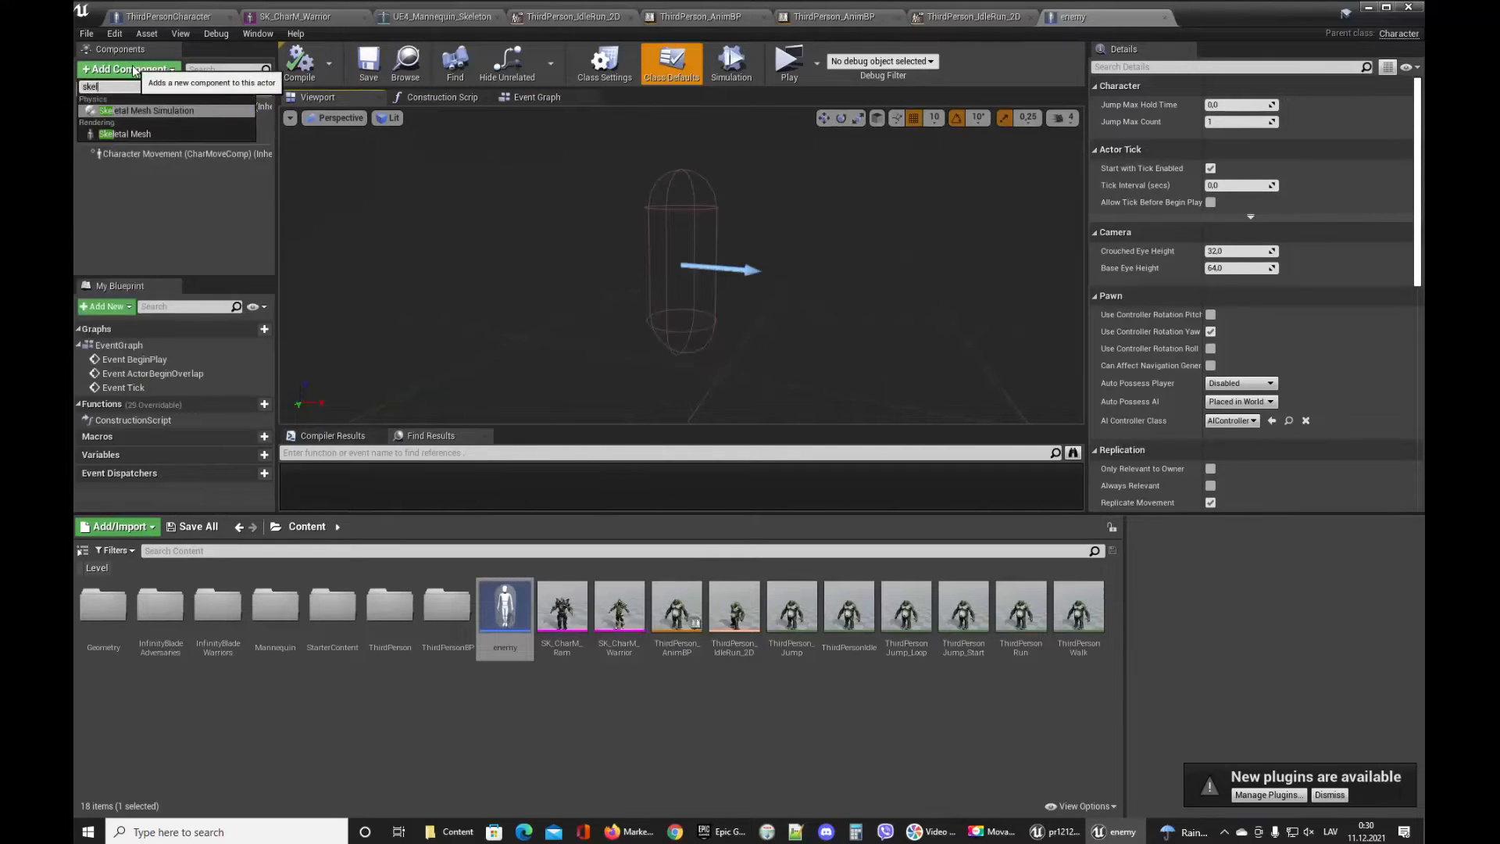
{"action": "left_click", "coordinate": [176, 134]}
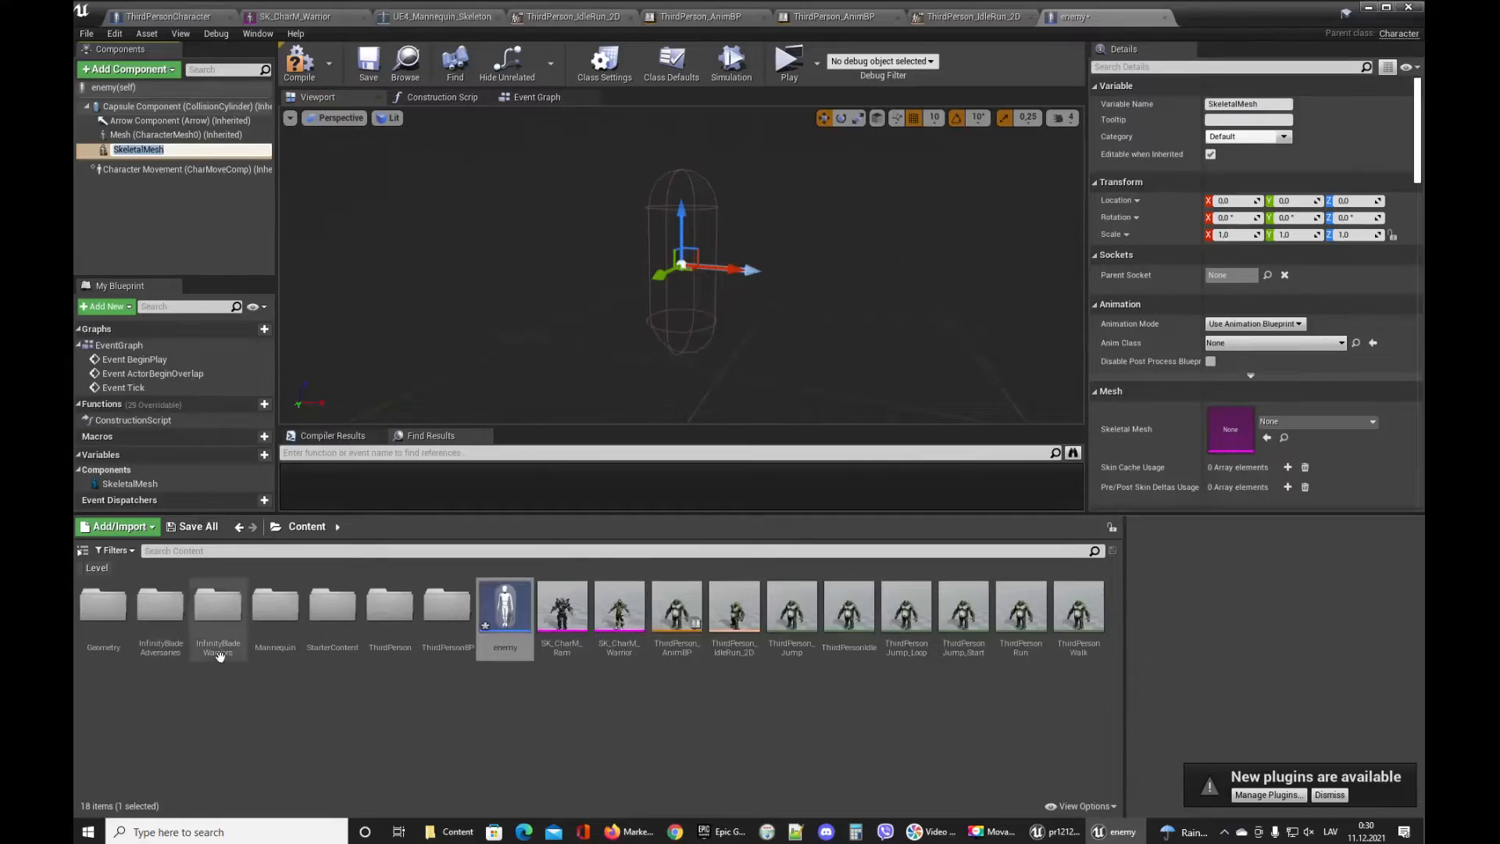
Assign SK_Troll_Poison from InfinityBladeAdversaries > Enemy > Enemy_Troll as the component's skeletal mesh.
{"action": "double_click", "coordinate": [160, 607]}
{"action": "double_click", "coordinate": [103, 608]}
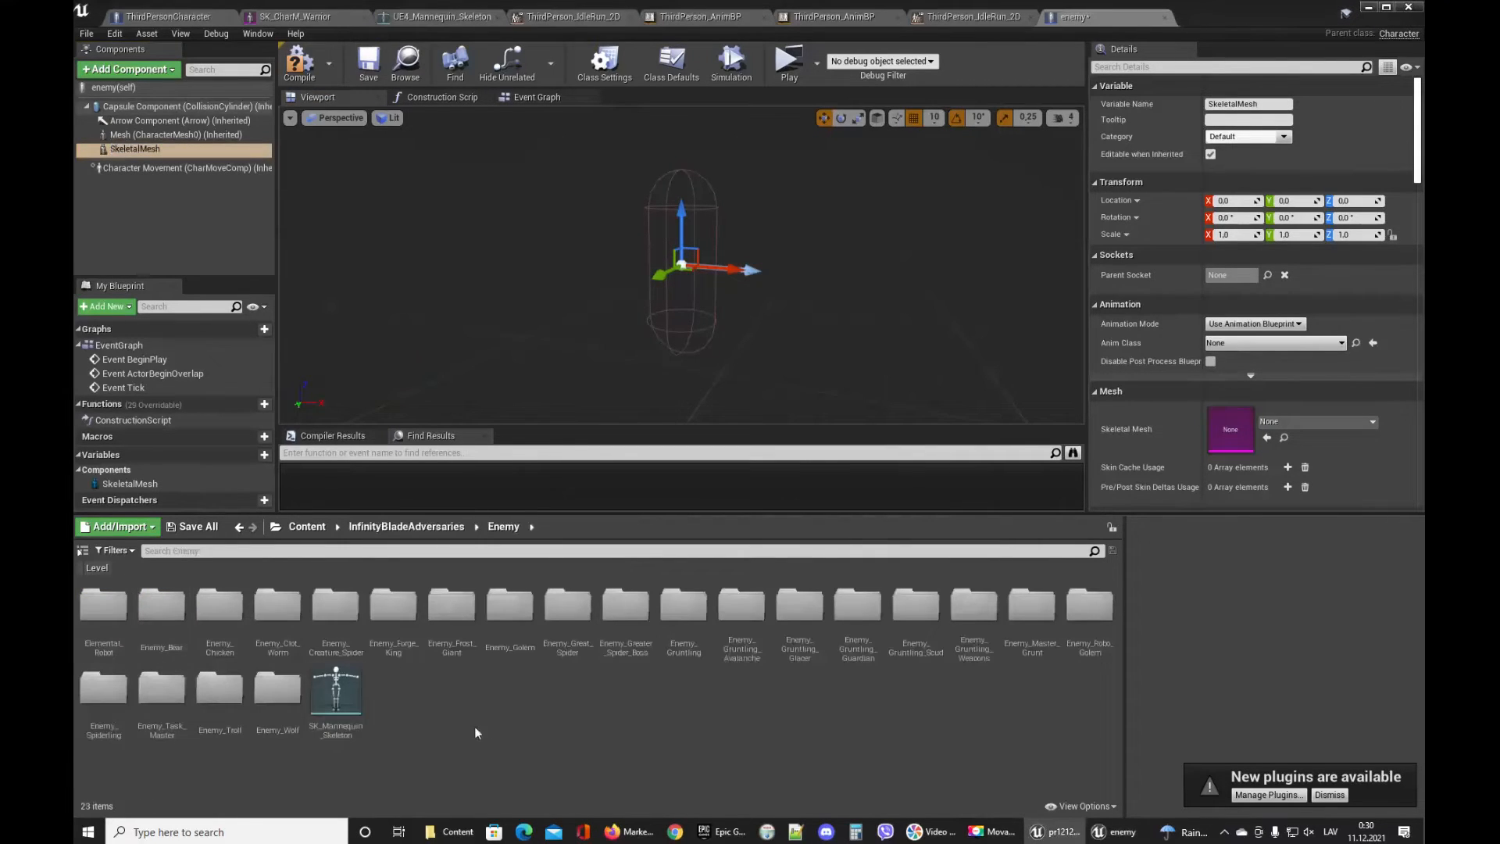
{"action": "double_click", "coordinate": [219, 688]}
{"action": "left_click", "coordinate": [352, 621]}
{"action": "left_click_drag", "start_coordinate": [357, 619], "coordinate": [1231, 430]}
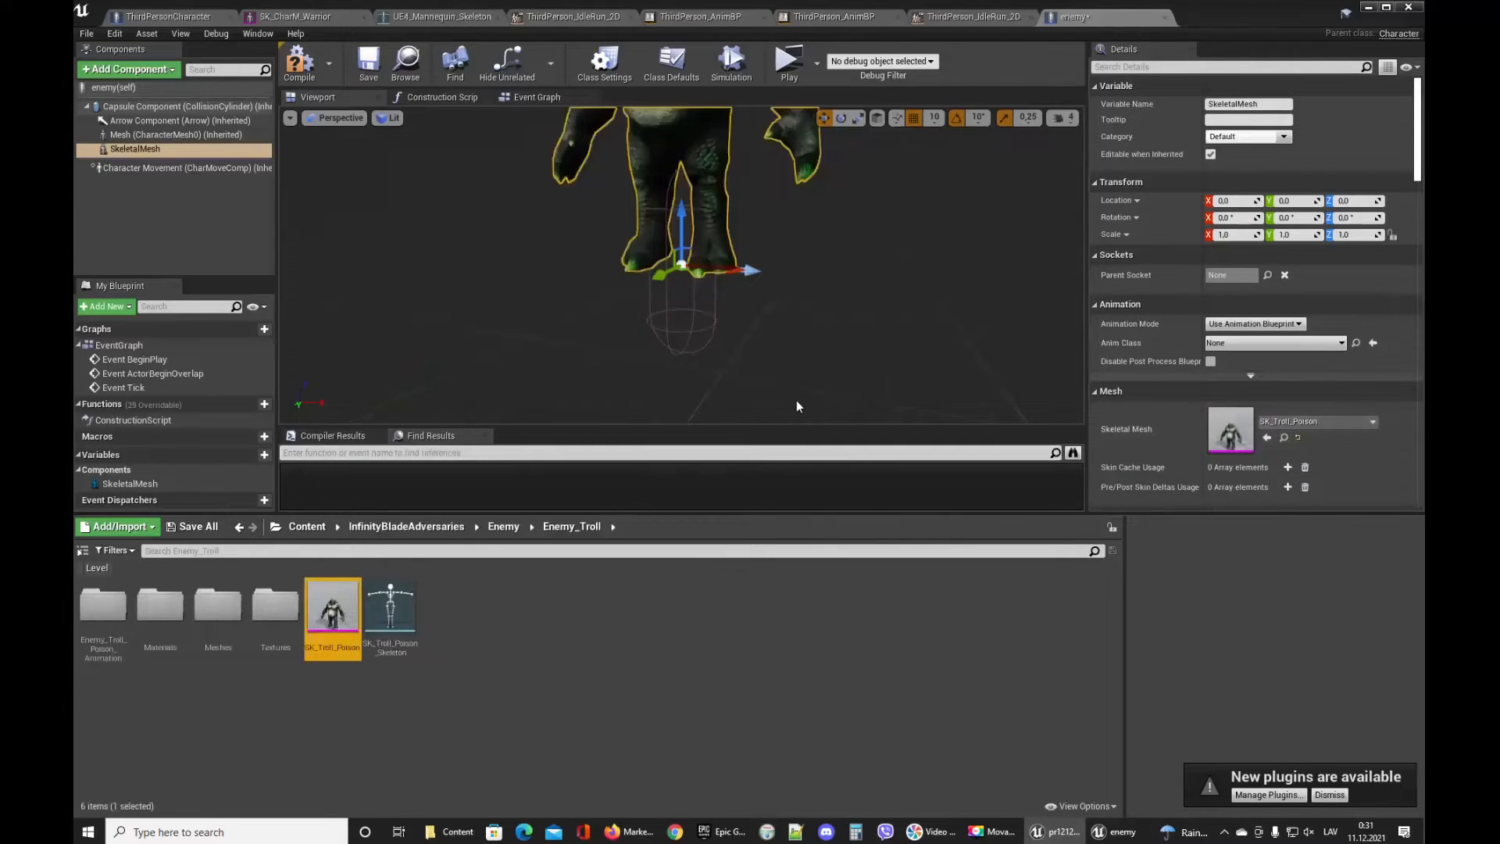
Rotate the troll mesh -90° around Z and lower it to about -80 so it sits in the capsule.
{"action": "key", "text": "s"}
{"action": "mouse_move", "coordinate": [795, 400]}
{"action": "right_mouse_down"}
{"action": "mouse_move", "coordinate": [812, 379]}
{"action": "mouse_move", "coordinate": [789, 406]}
{"action": "mouse_move", "coordinate": [770, 400]}
{"action": "right_mouse_up"}
{"action": "key", "text": "w"}
{"action": "key", "text": "s"}
{"action": "key", "text": "d"}
{"action": "key", "text": "e"}
{"action": "left_click_drag", "start_coordinate": [711, 258], "coordinate": [690, 279]}
{"action": "key", "text": "w"}
{"action": "right_click_drag", "start_coordinate": [690, 279], "coordinate": [682, 268]}
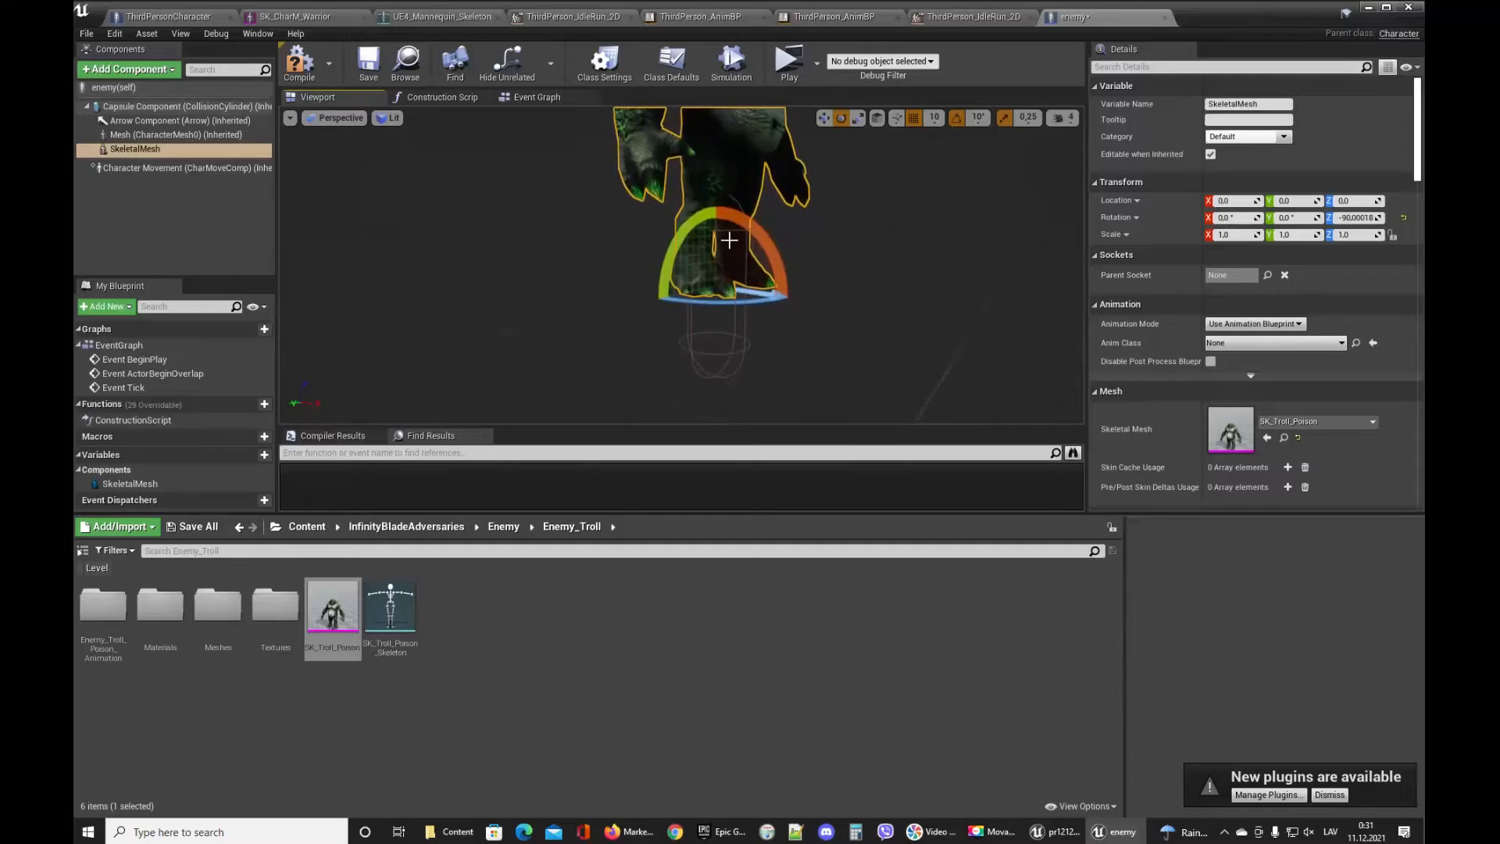
{"action": "key", "text": "r"}
{"action": "left_click_drag", "start_coordinate": [717, 218], "coordinate": [717, 295]}
{"action": "key", "text": "a"}
{"action": "right_click_drag", "start_coordinate": [717, 294], "coordinate": [810, 311]}
{"action": "key", "text": "w"}
{"action": "right_click_drag", "start_coordinate": [700, 327], "coordinate": [701, 309]}
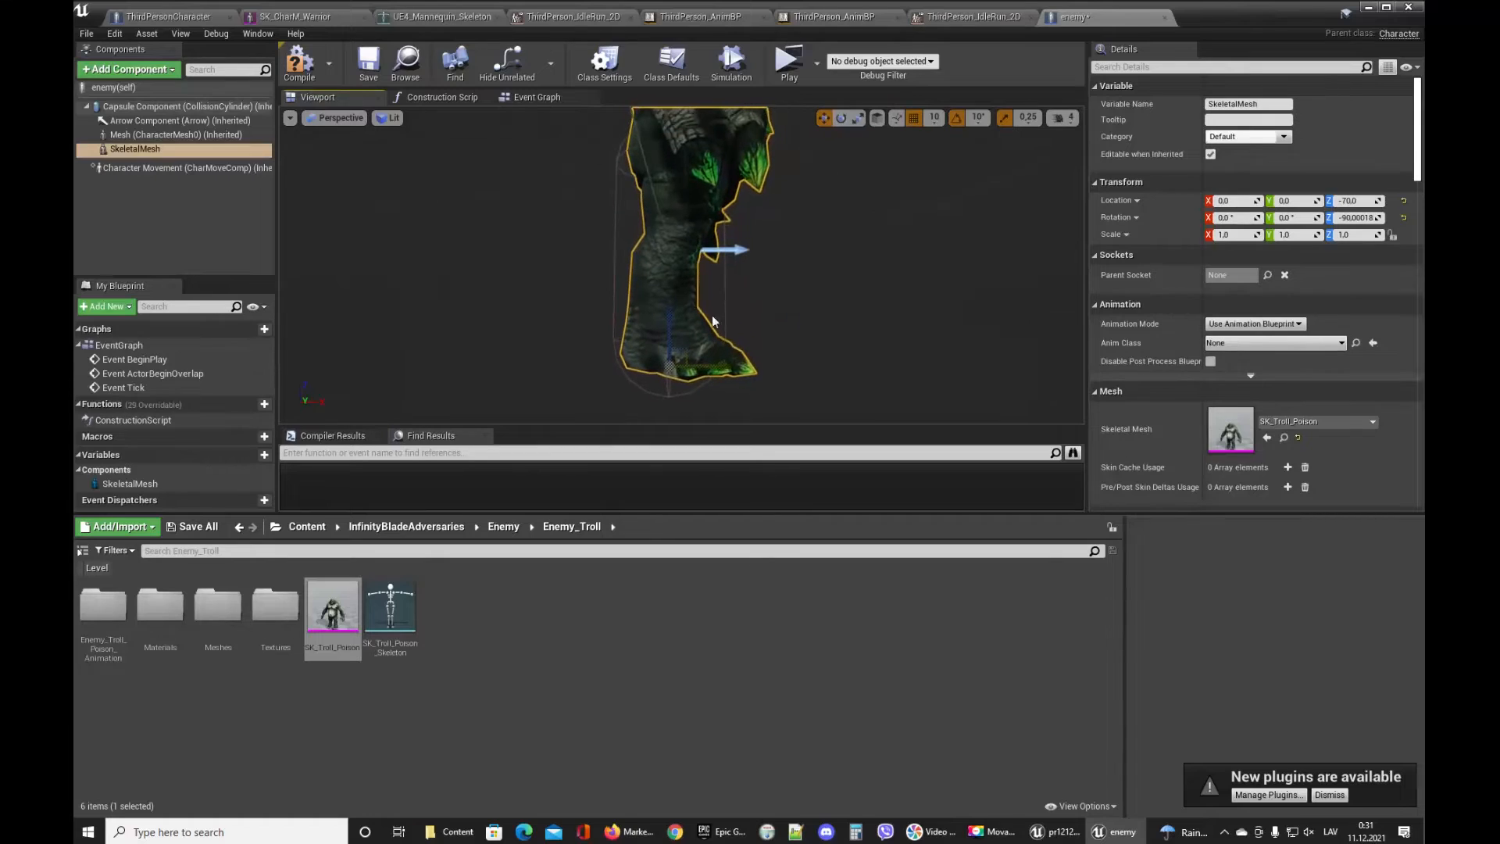
{"action": "left_click_drag", "start_coordinate": [676, 312], "coordinate": [673, 325]}
{"action": "right_click_drag", "start_coordinate": [633, 279], "coordinate": [500, 256]}
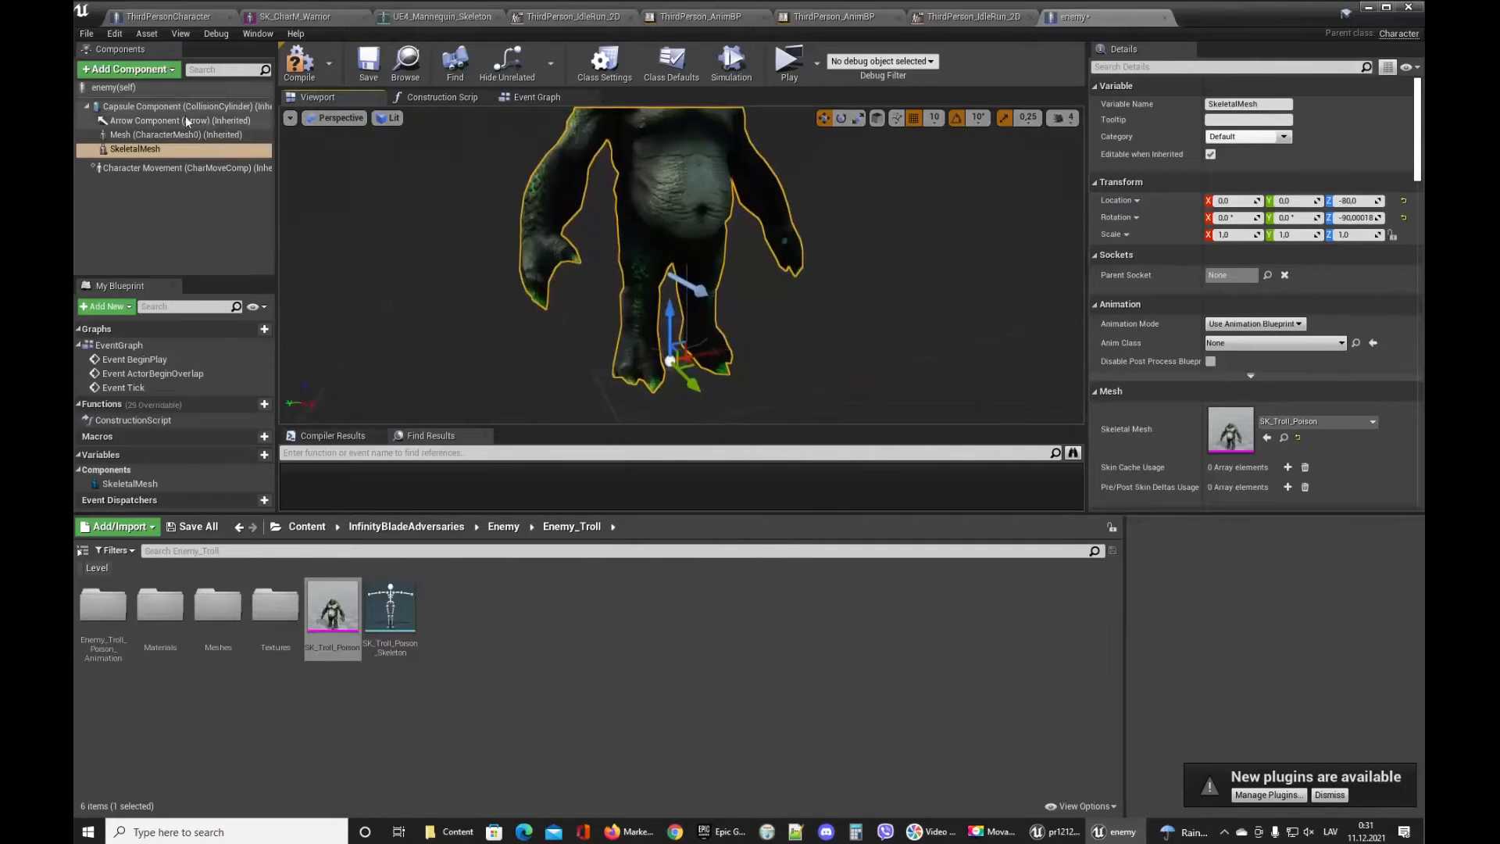
Enlarge the capsule component to about 122 half height and 60 radius around the troll.
{"action": "left_click", "coordinate": [164, 106]}
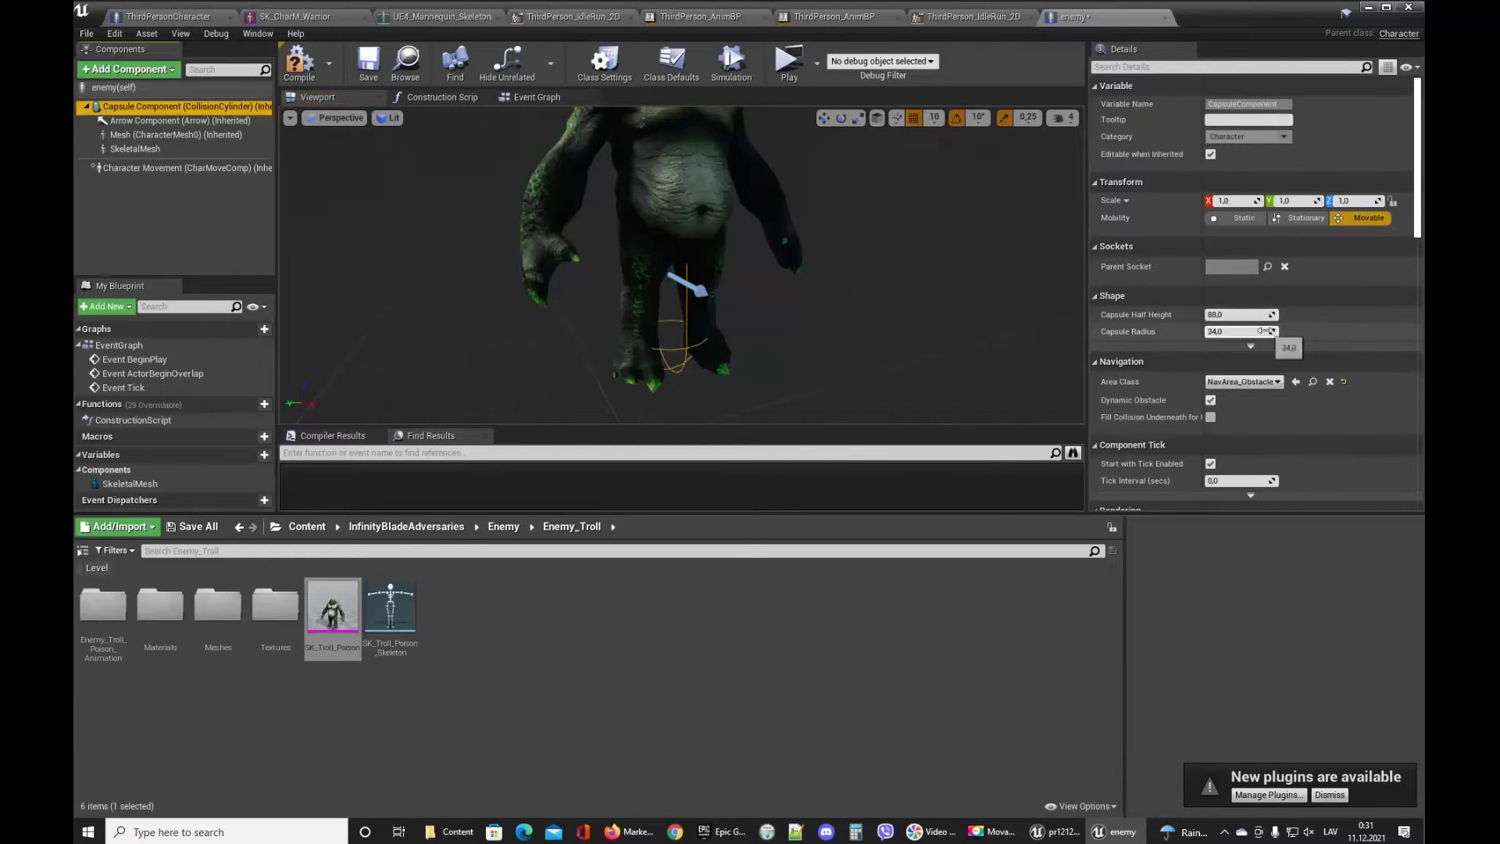
{"action": "left_click_drag", "start_coordinate": [1242, 331], "coordinate": [1291, 314]}
{"action": "right_click_drag", "start_coordinate": [854, 300], "coordinate": [957, 301]}
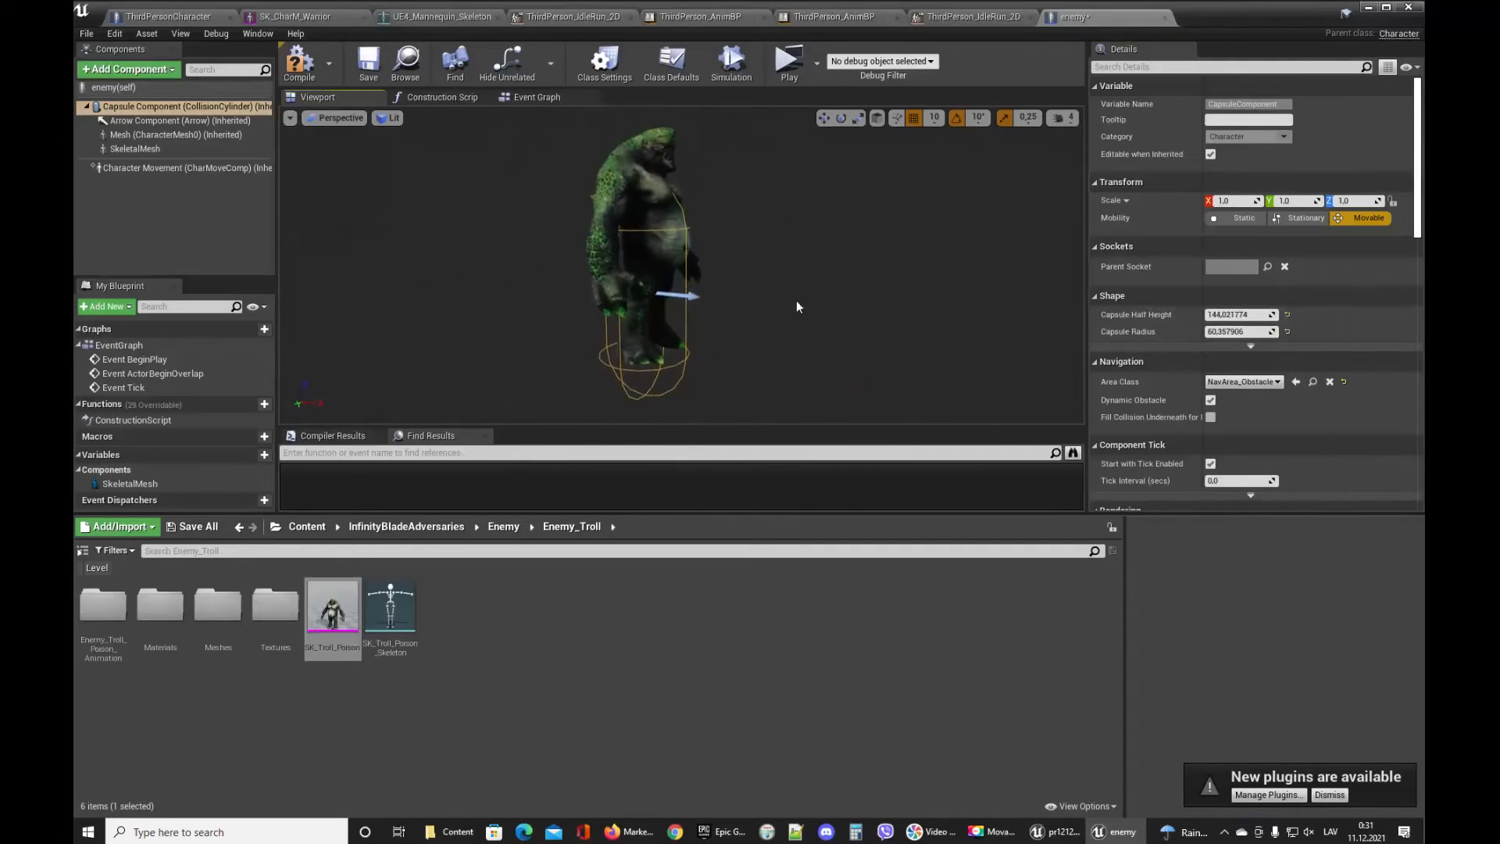
{"action": "mouse_move", "coordinate": [648, 315]}
{"action": "right_mouse_down"}
{"action": "mouse_move", "coordinate": [630, 312]}
{"action": "mouse_move", "coordinate": [657, 309]}
{"action": "mouse_move", "coordinate": [635, 305]}
{"action": "mouse_move", "coordinate": [645, 333]}
{"action": "right_mouse_up"}
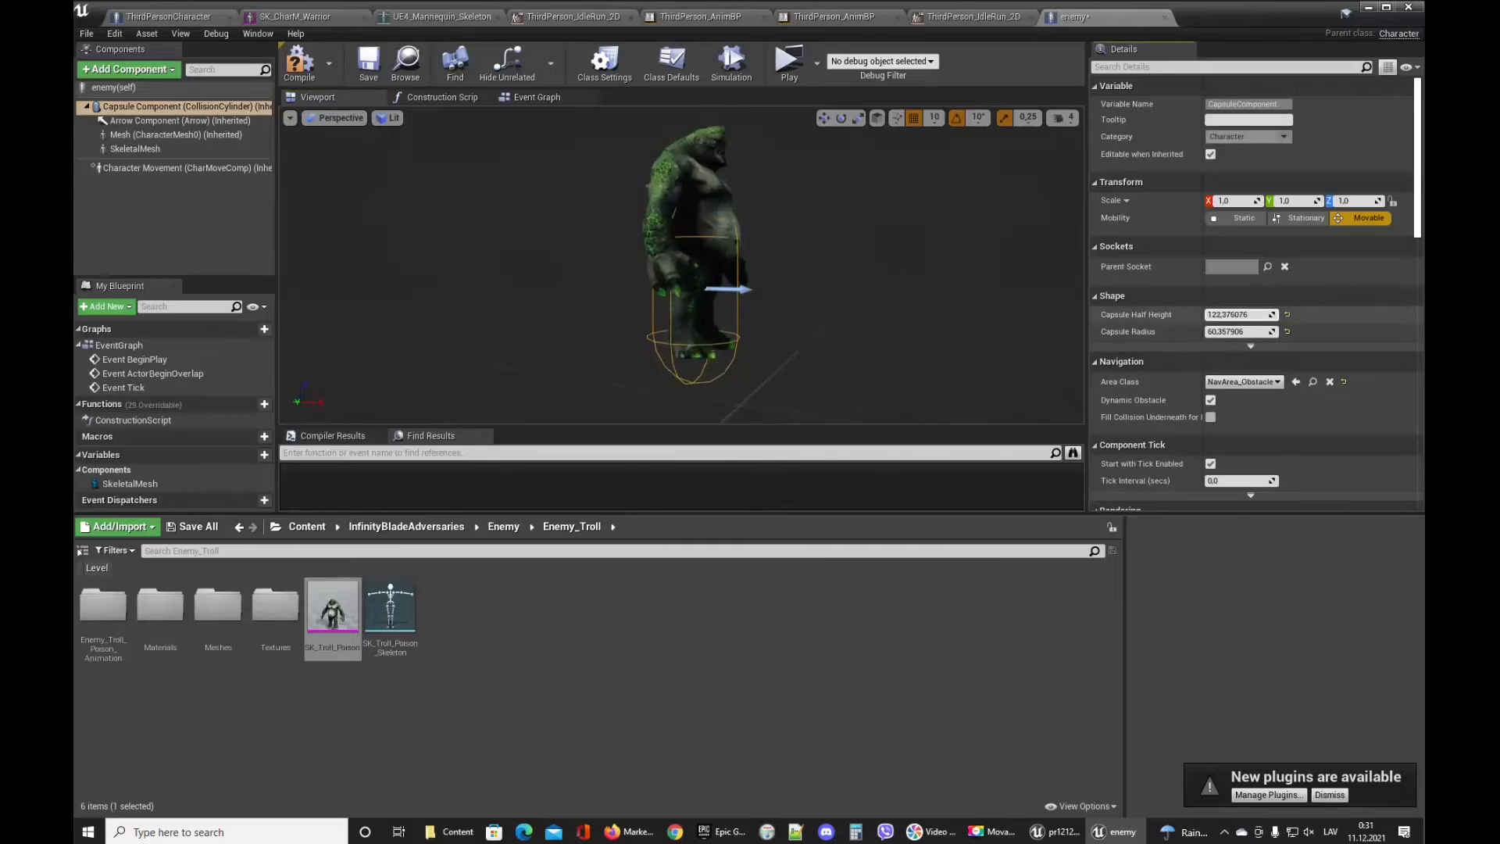
Lower the troll skeletal mesh to a Z location of -130 and save the blueprint.
{"action": "left_click", "coordinate": [188, 148]}
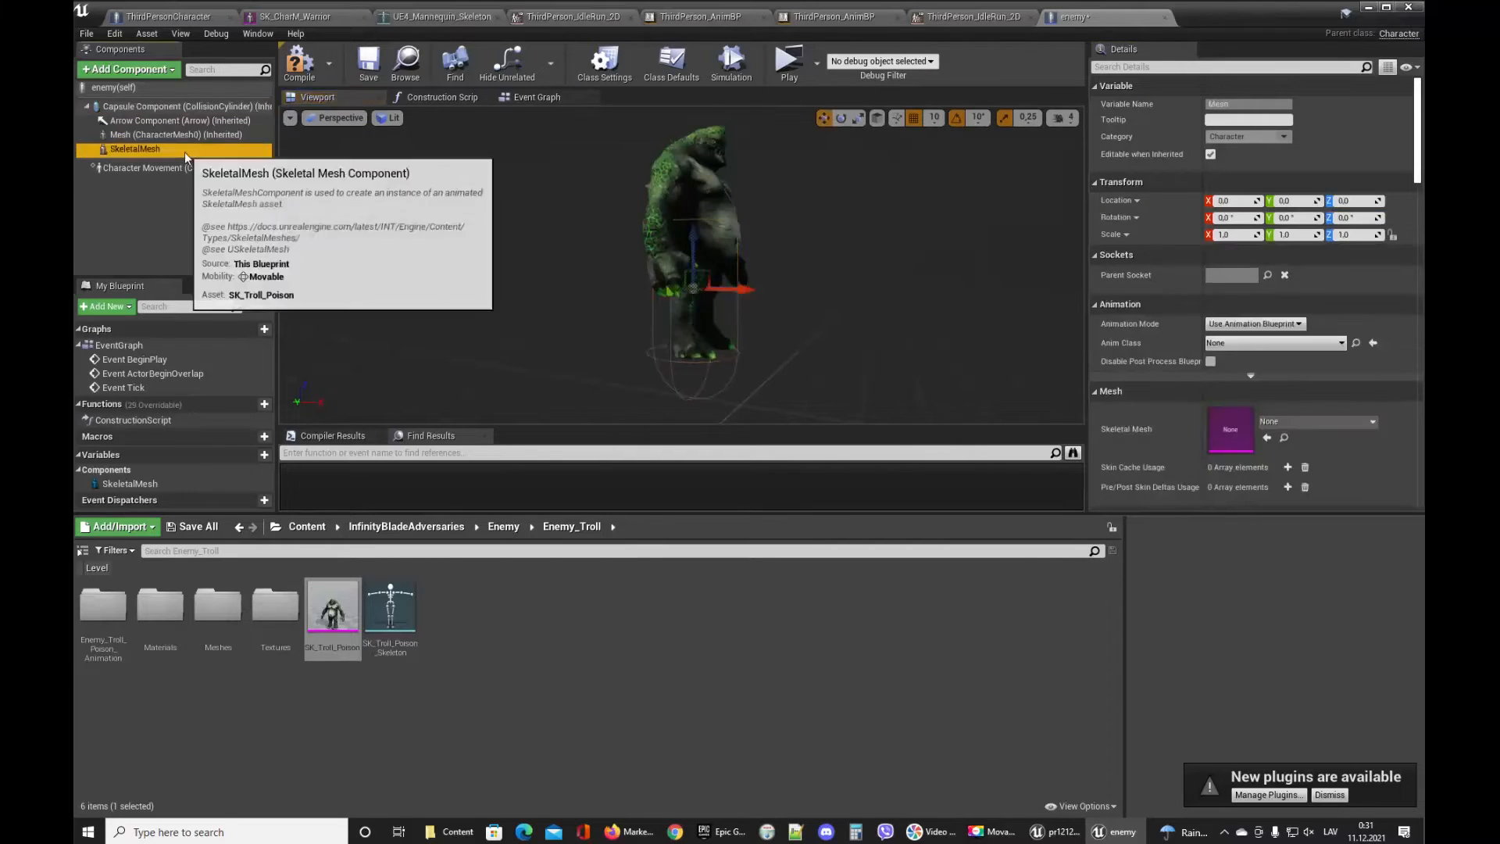
{"action": "left_click_drag", "start_coordinate": [1320, 201], "coordinate": [1289, 201]}
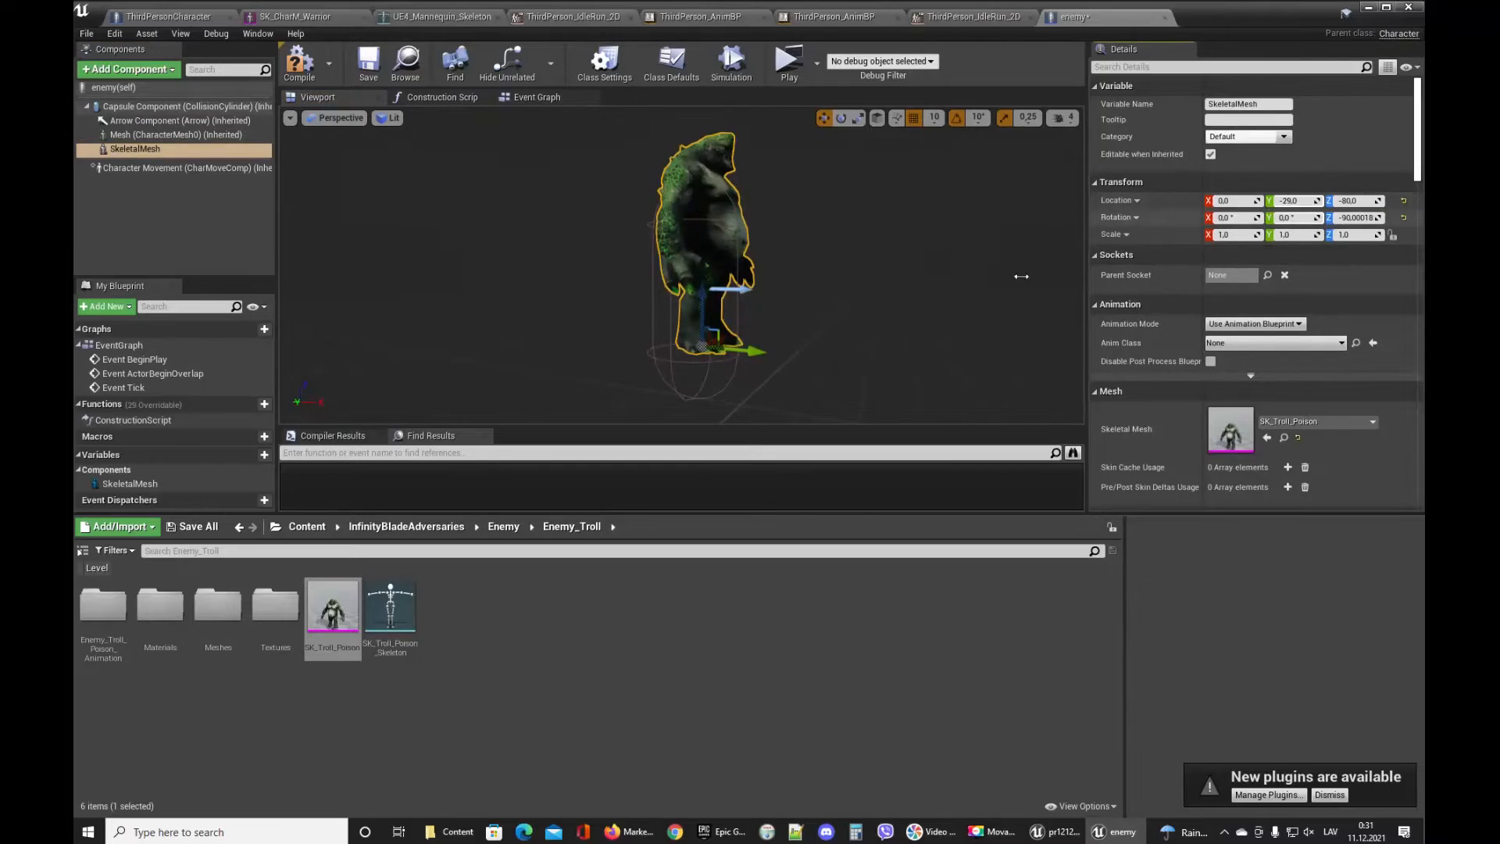
{"action": "key", "text": "ctrl+z"}
{"action": "left_click", "coordinate": [726, 182]}
{"action": "left_click_drag", "start_coordinate": [1352, 201], "coordinate": [1315, 201]}
{"action": "left_click", "coordinate": [368, 62]}
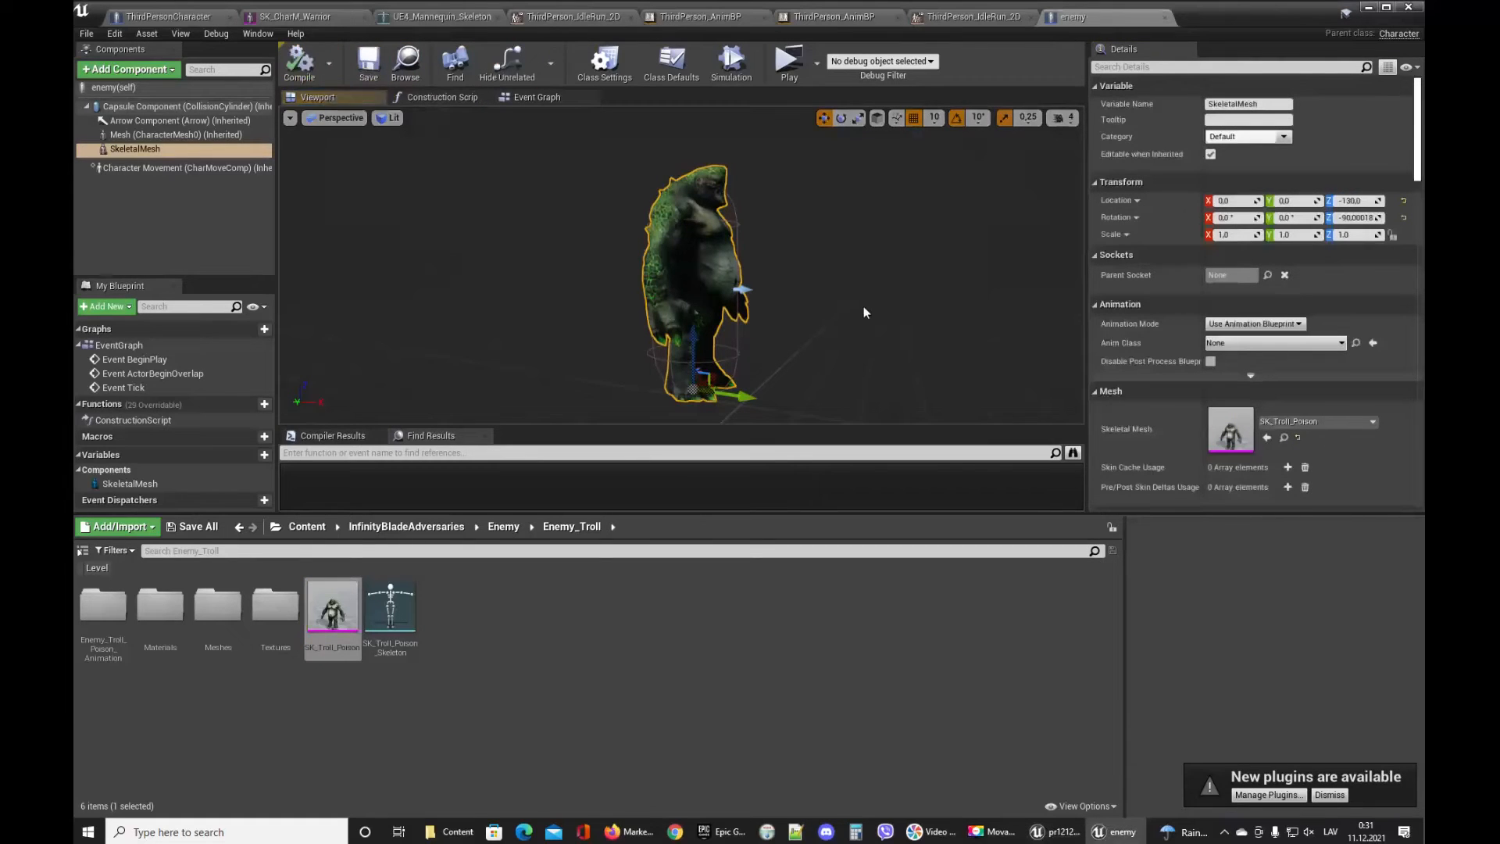
Set the skeletal mesh's Anim Class to ThirdPerson_AnimBP and compile the blueprint.
{"action": "left_click", "coordinate": [1255, 344]}
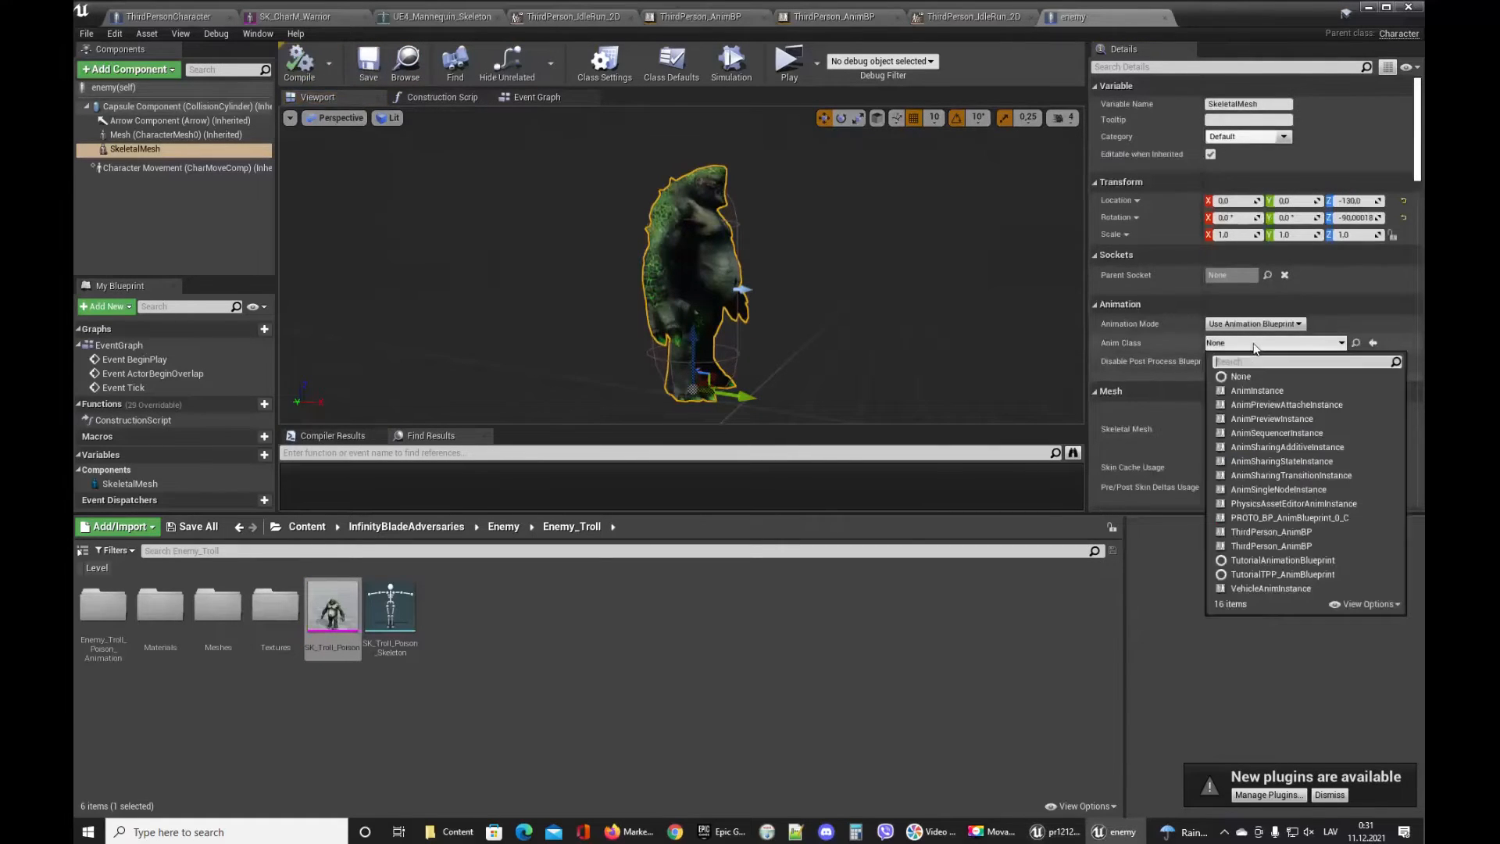
{"action": "left_click", "coordinate": [307, 526]}
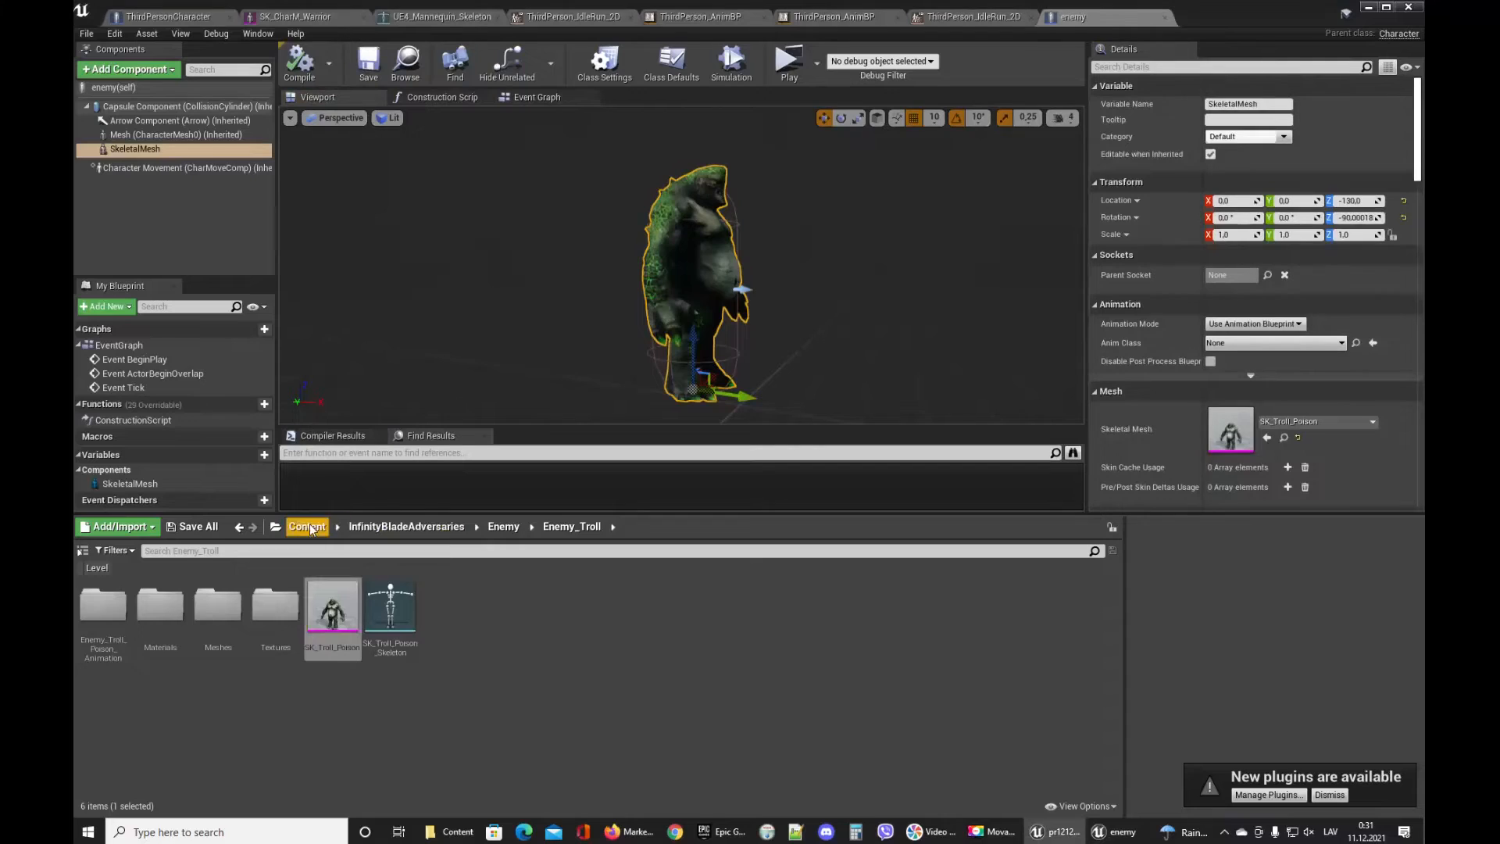
{"action": "left_click", "coordinate": [306, 527]}
{"action": "left_click_drag", "start_coordinate": [678, 613], "coordinate": [1036, 499]}
{"action": "left_click", "coordinate": [1243, 342]}
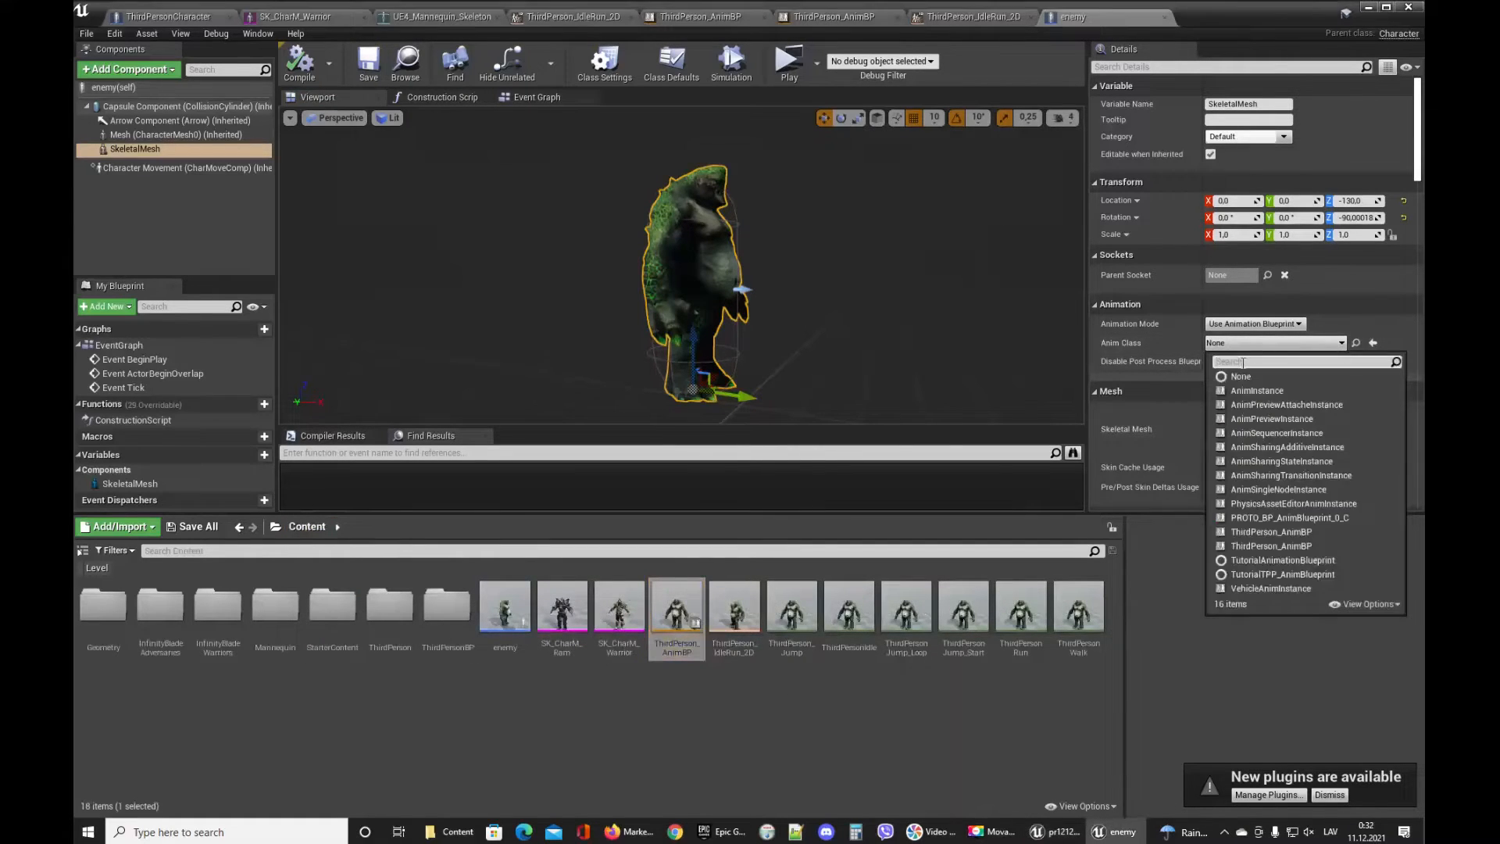
{"action": "type", "text": "ThirdPerson_AnimBP"}
{"action": "left_click", "coordinate": [1270, 391]}
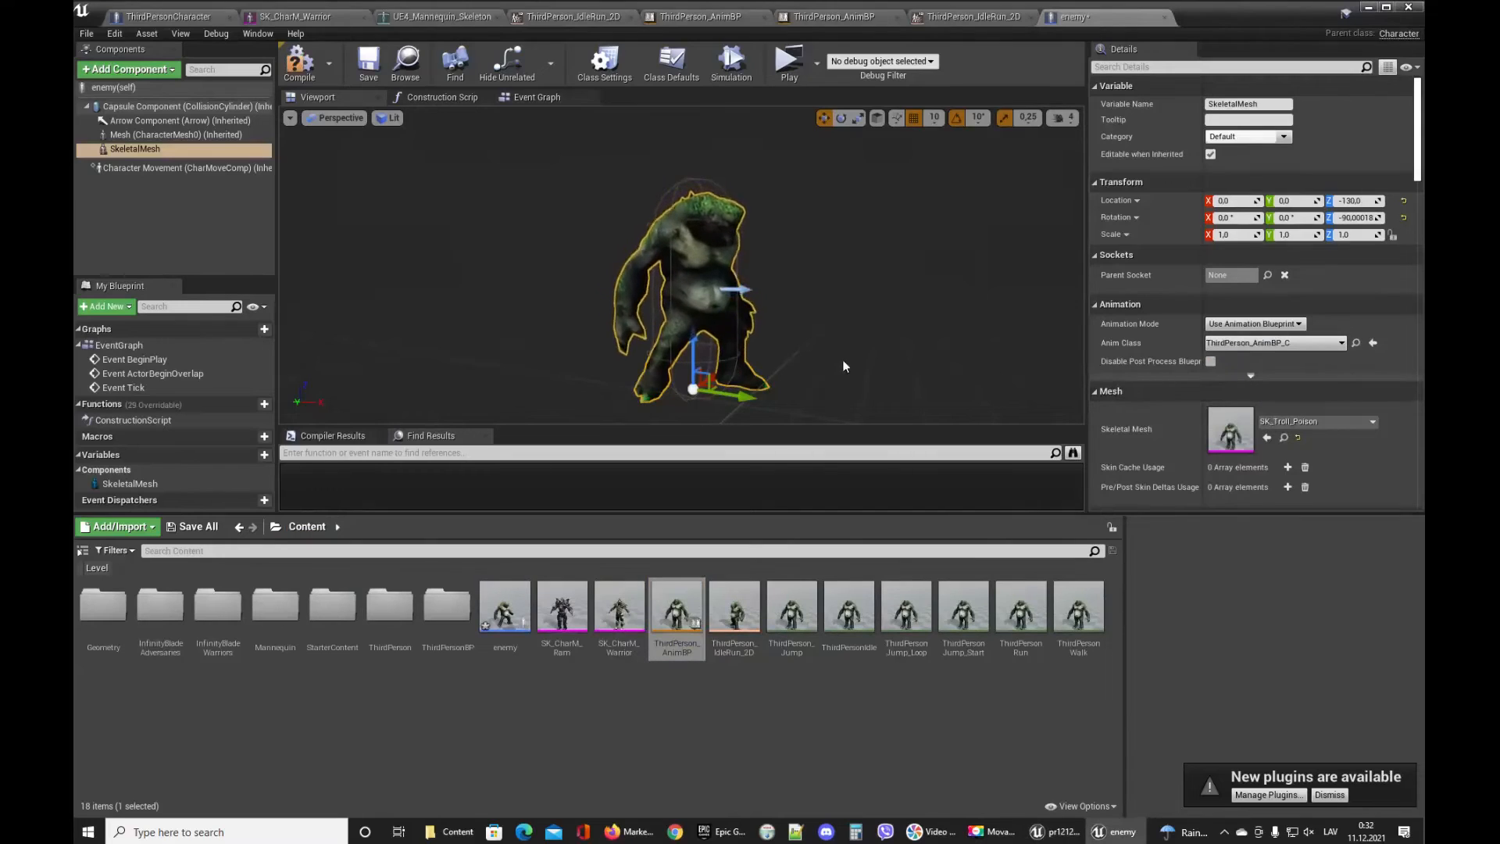
{"action": "left_click", "coordinate": [300, 63]}
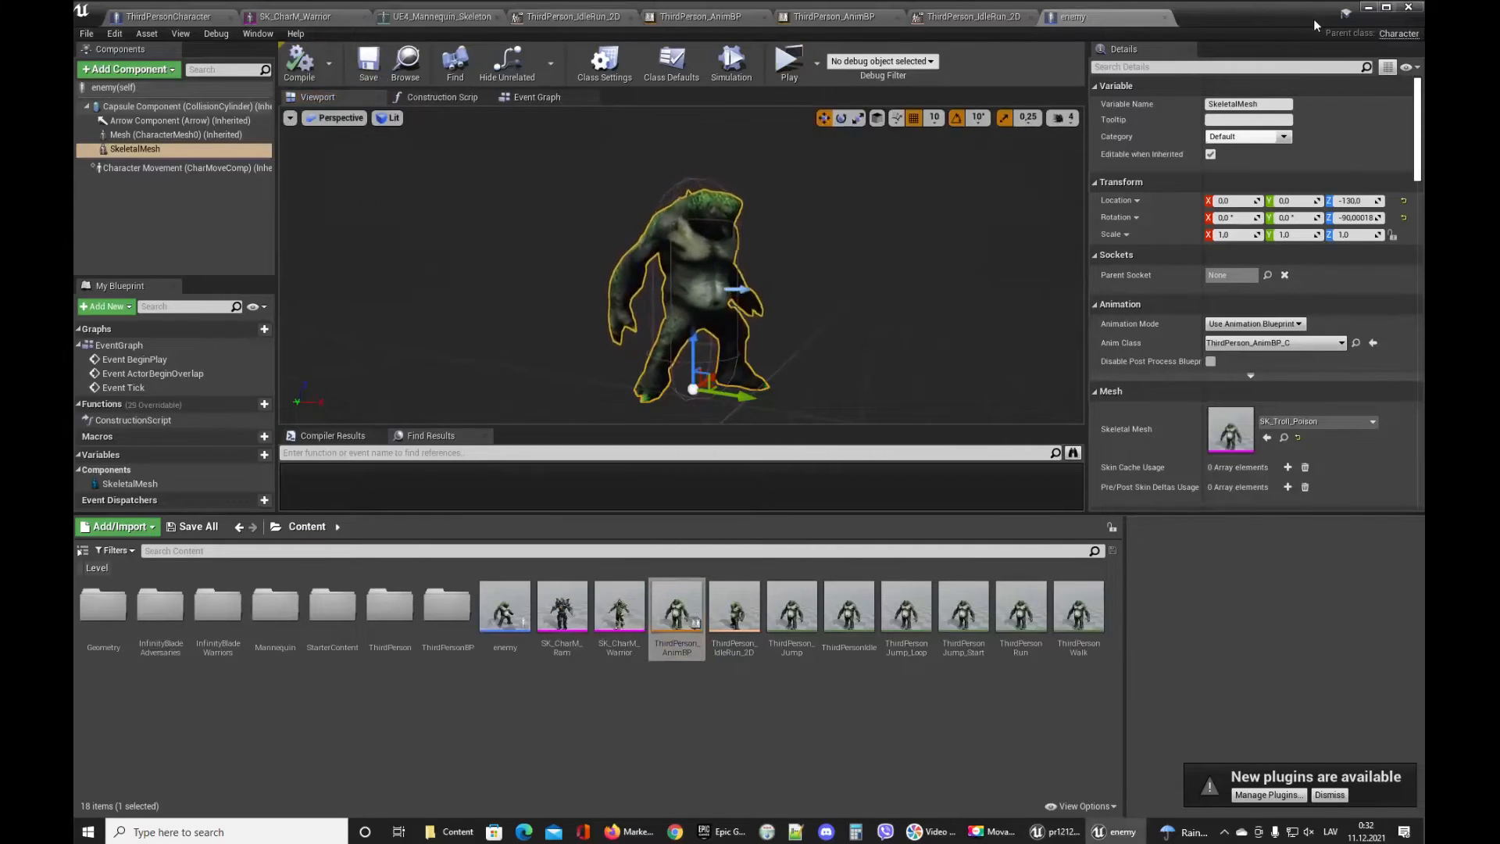
Close the blueprint editor and play the level, walking the character around the placed troll enemy.
{"action": "left_click", "coordinate": [1368, 7]}
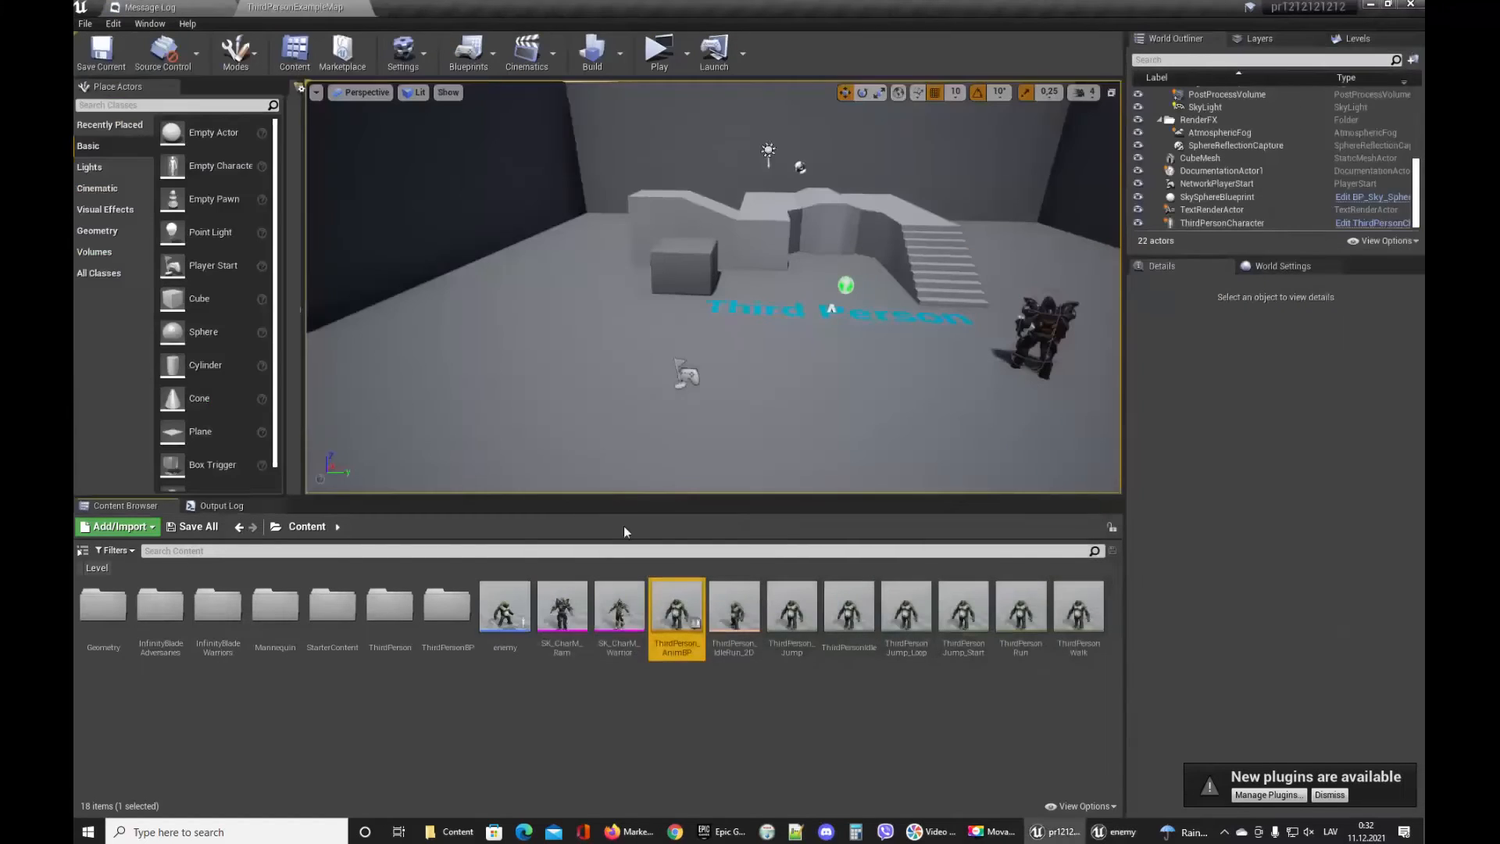
{"action": "left_click", "coordinate": [584, 322]}
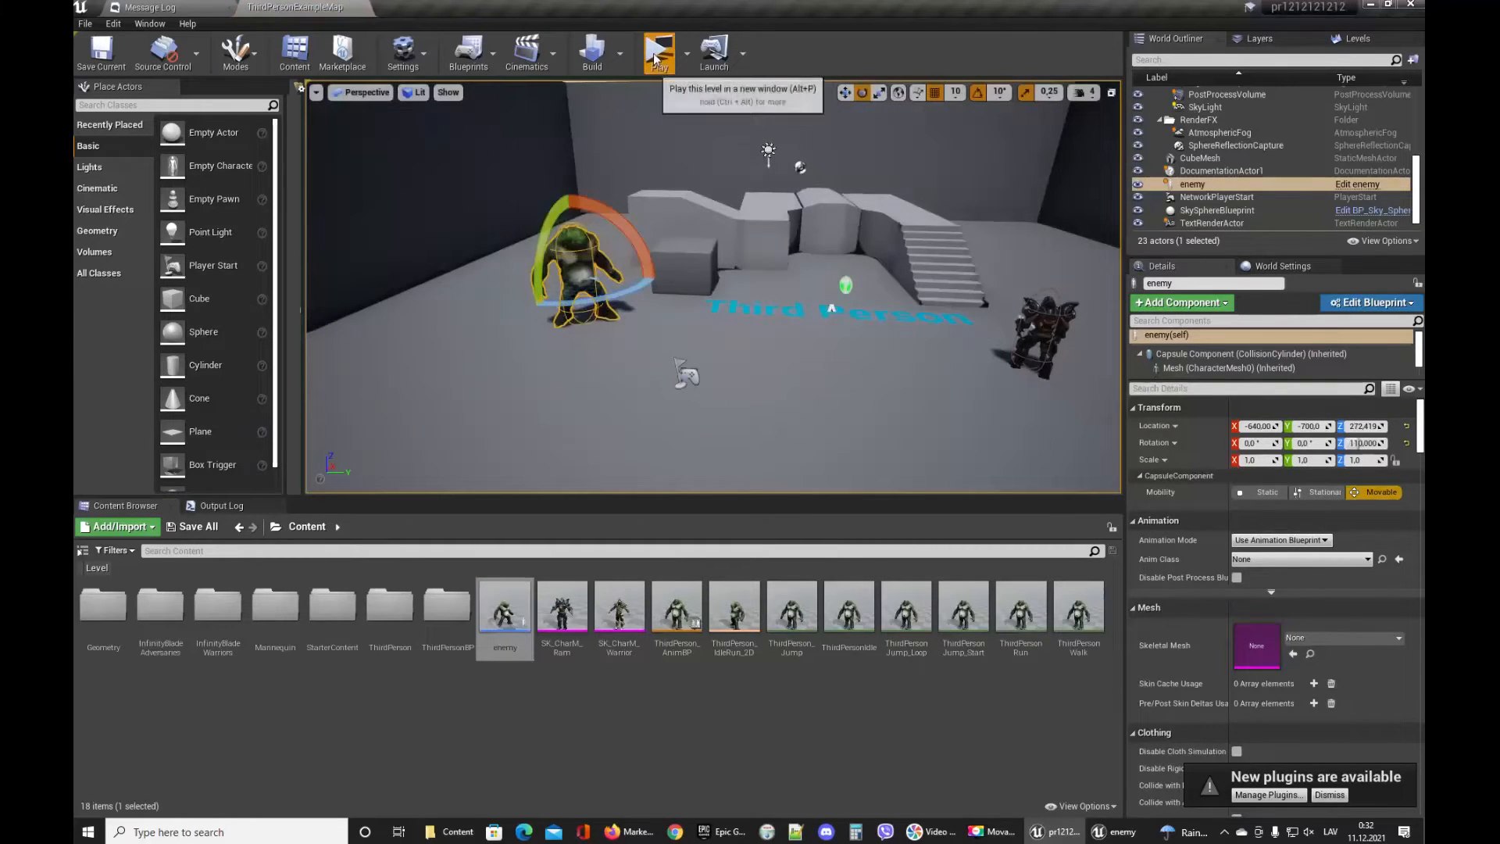
{"action": "left_click", "coordinate": [656, 51]}
{"action": "left_click", "coordinate": [857, 356]}
{"action": "key", "text": "w"}
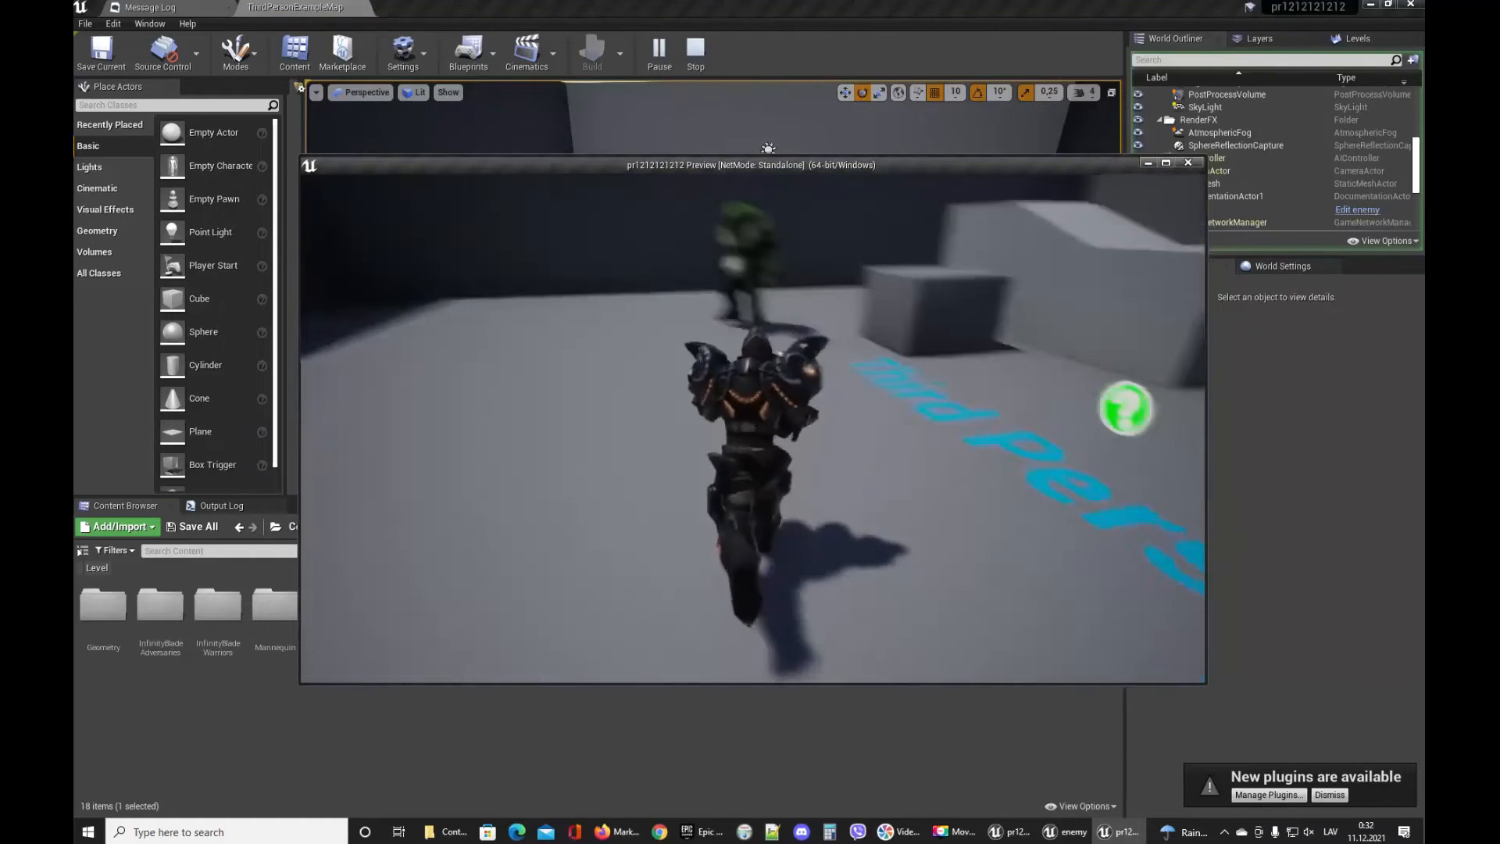
{"action": "key", "text": "w"}
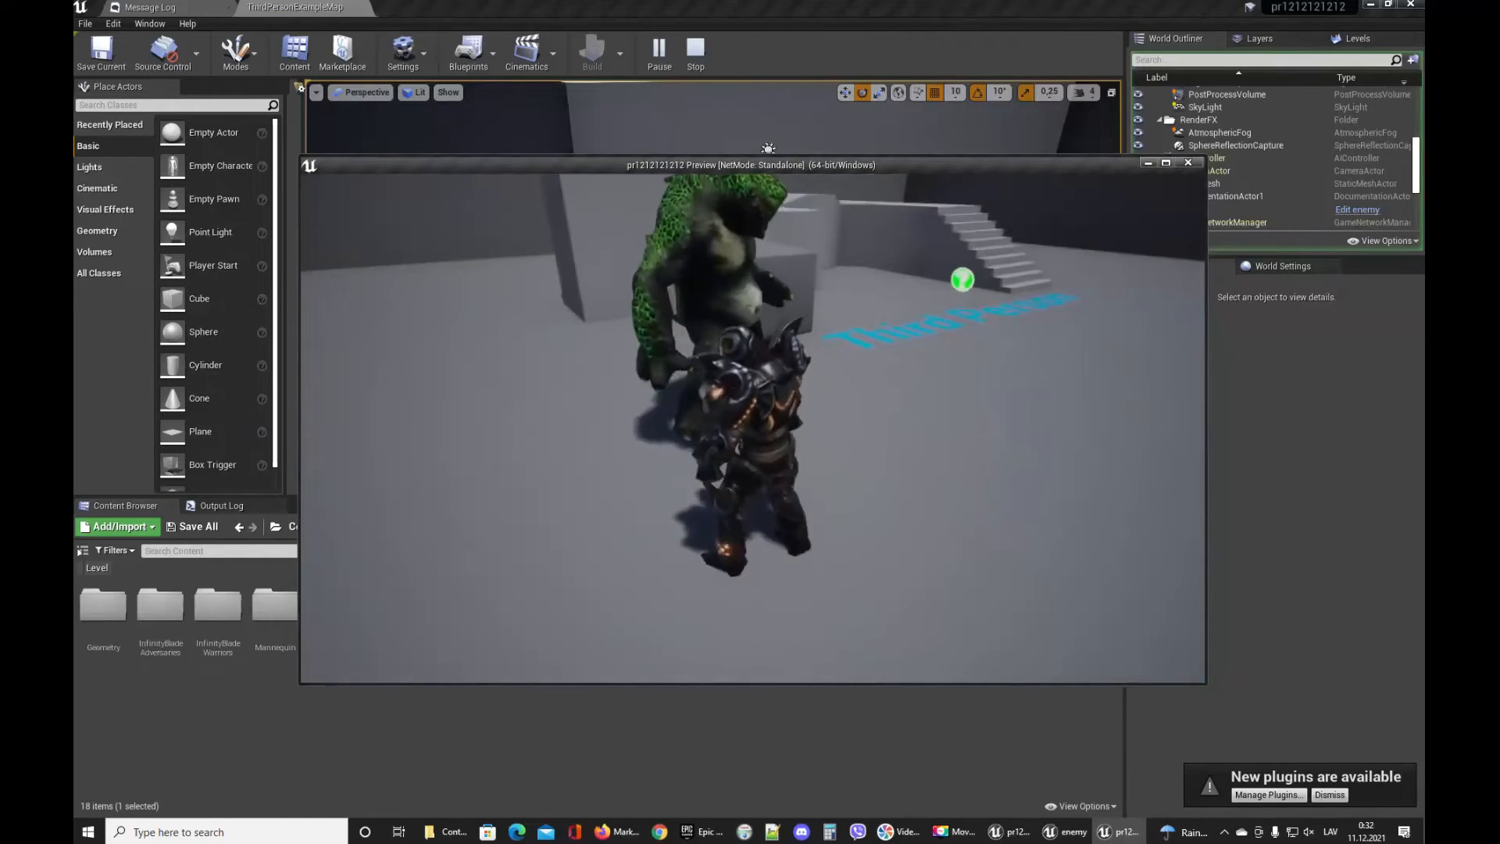
{"action": "key", "text": "w"}
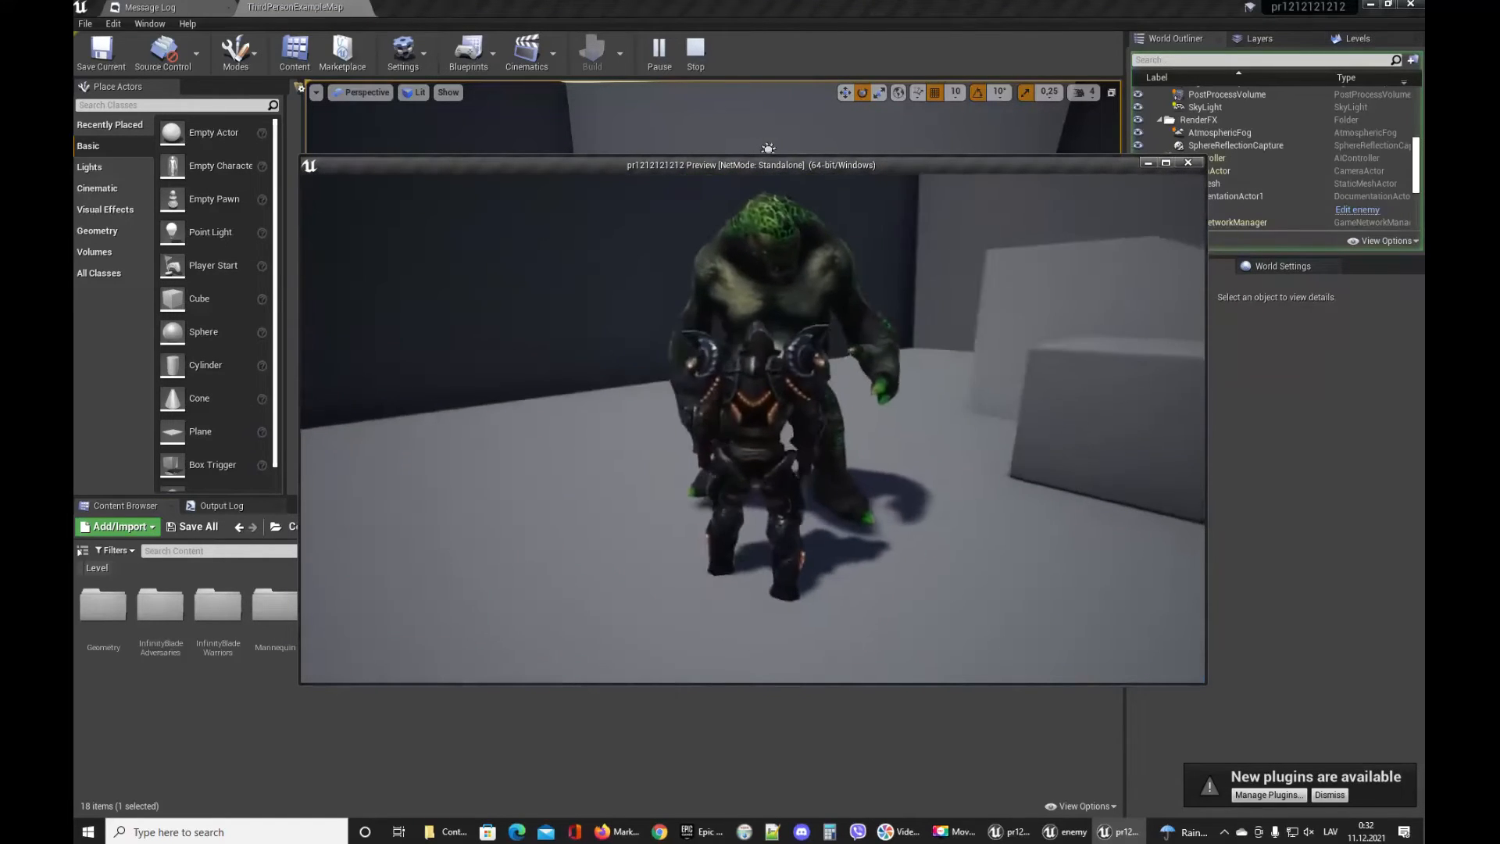
{"action": "key", "text": "w"}
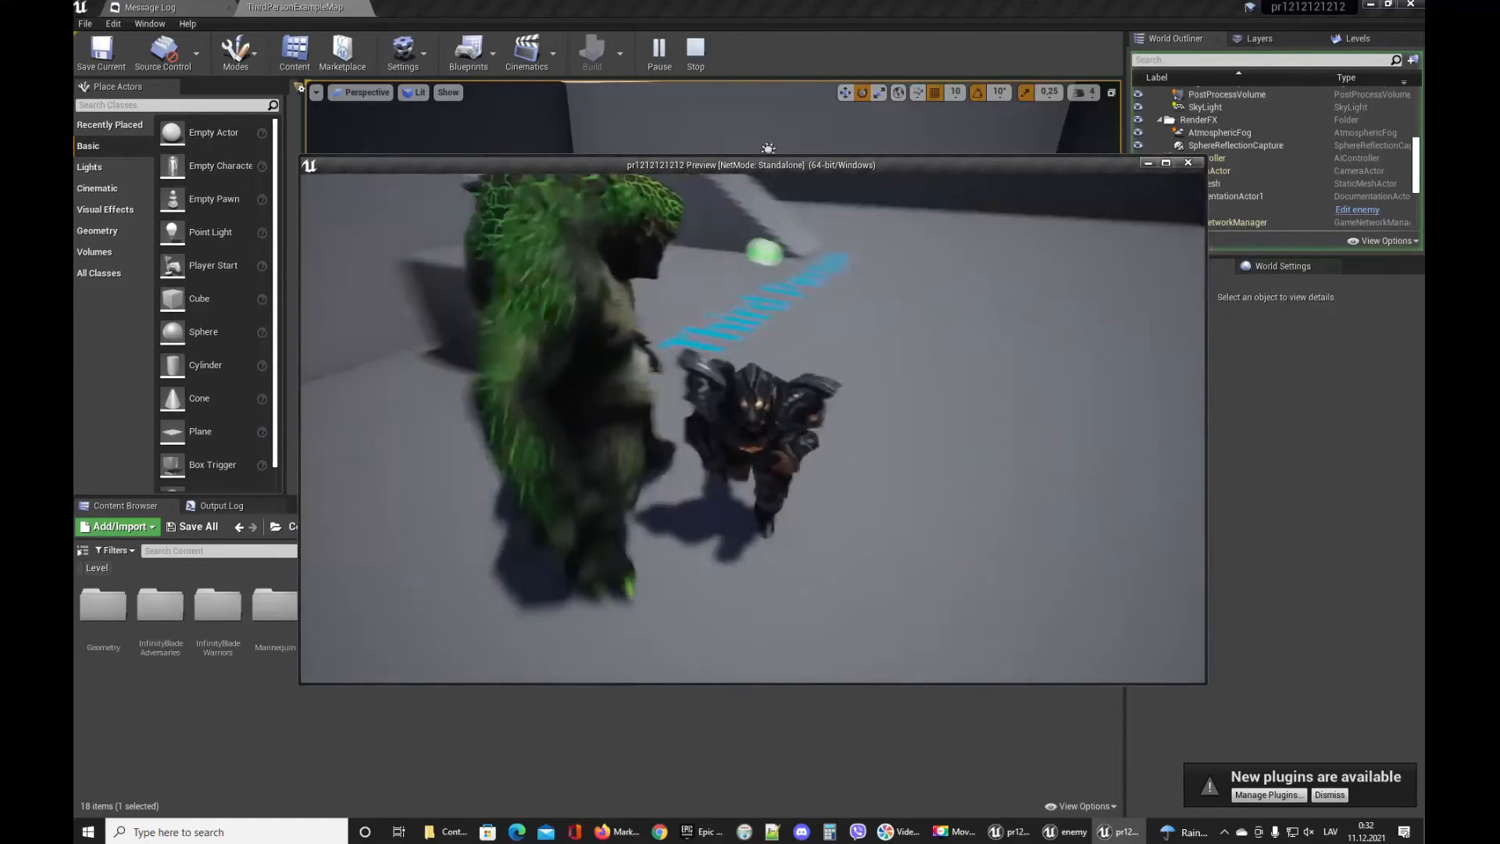
{"action": "key", "text": "s"}
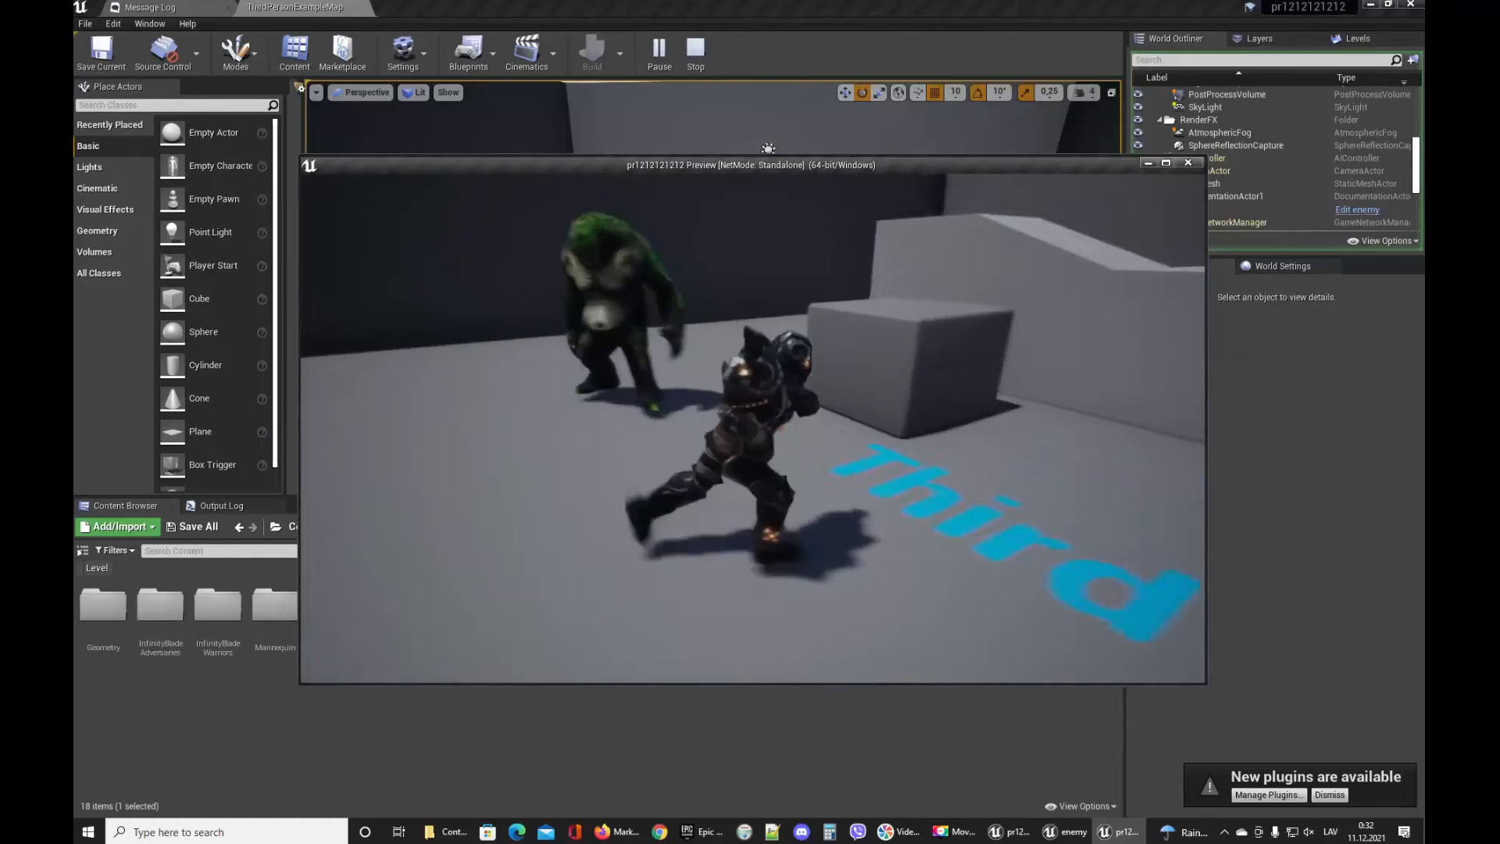
{"action": "key", "text": "w"}
{"action": "key", "text": "space"}
{"action": "key", "text": "s"}
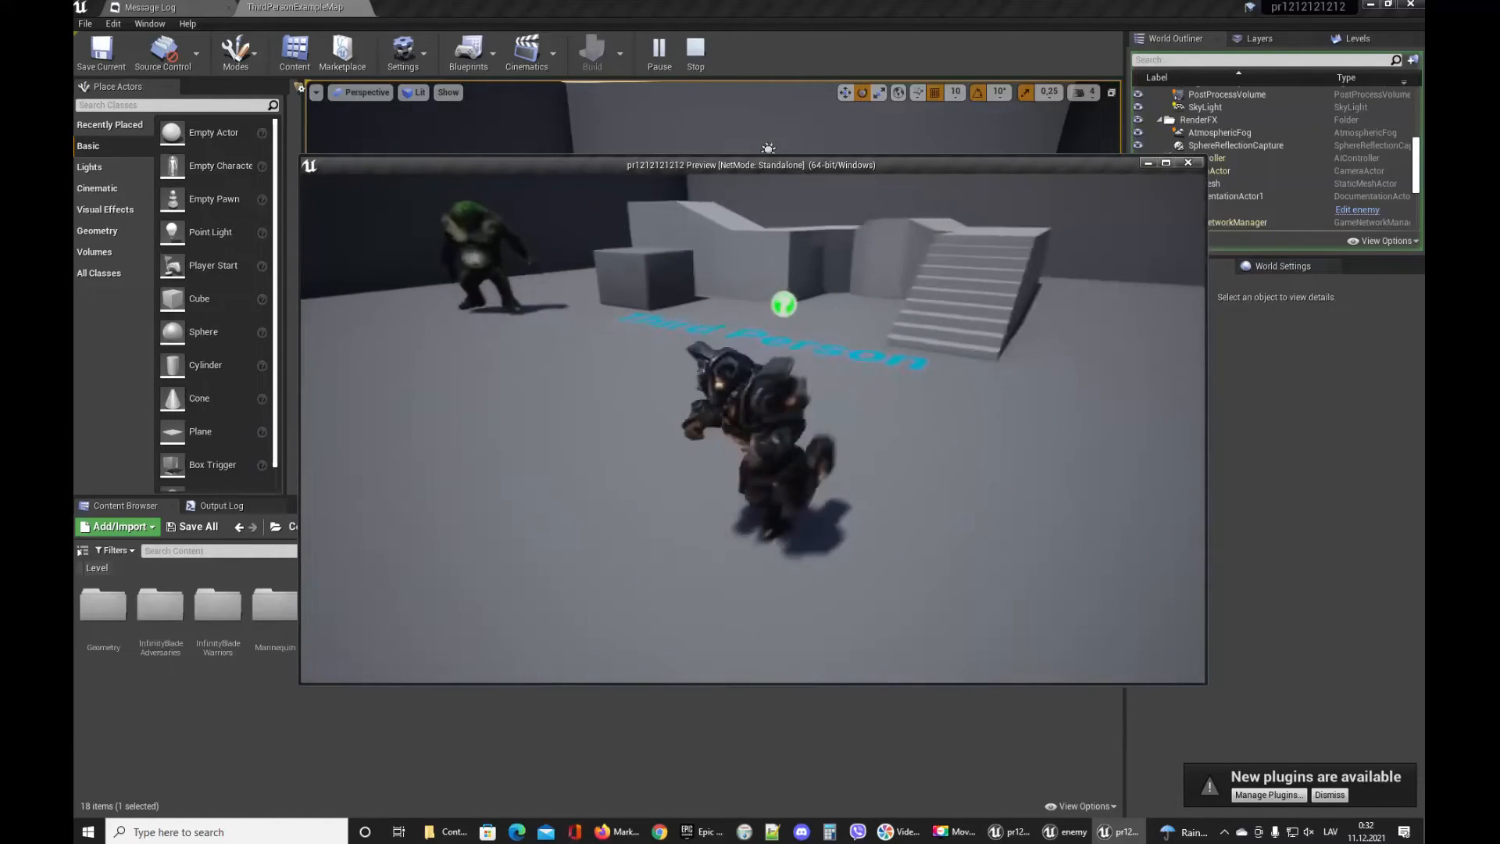
{"action": "key", "text": "Escape"}
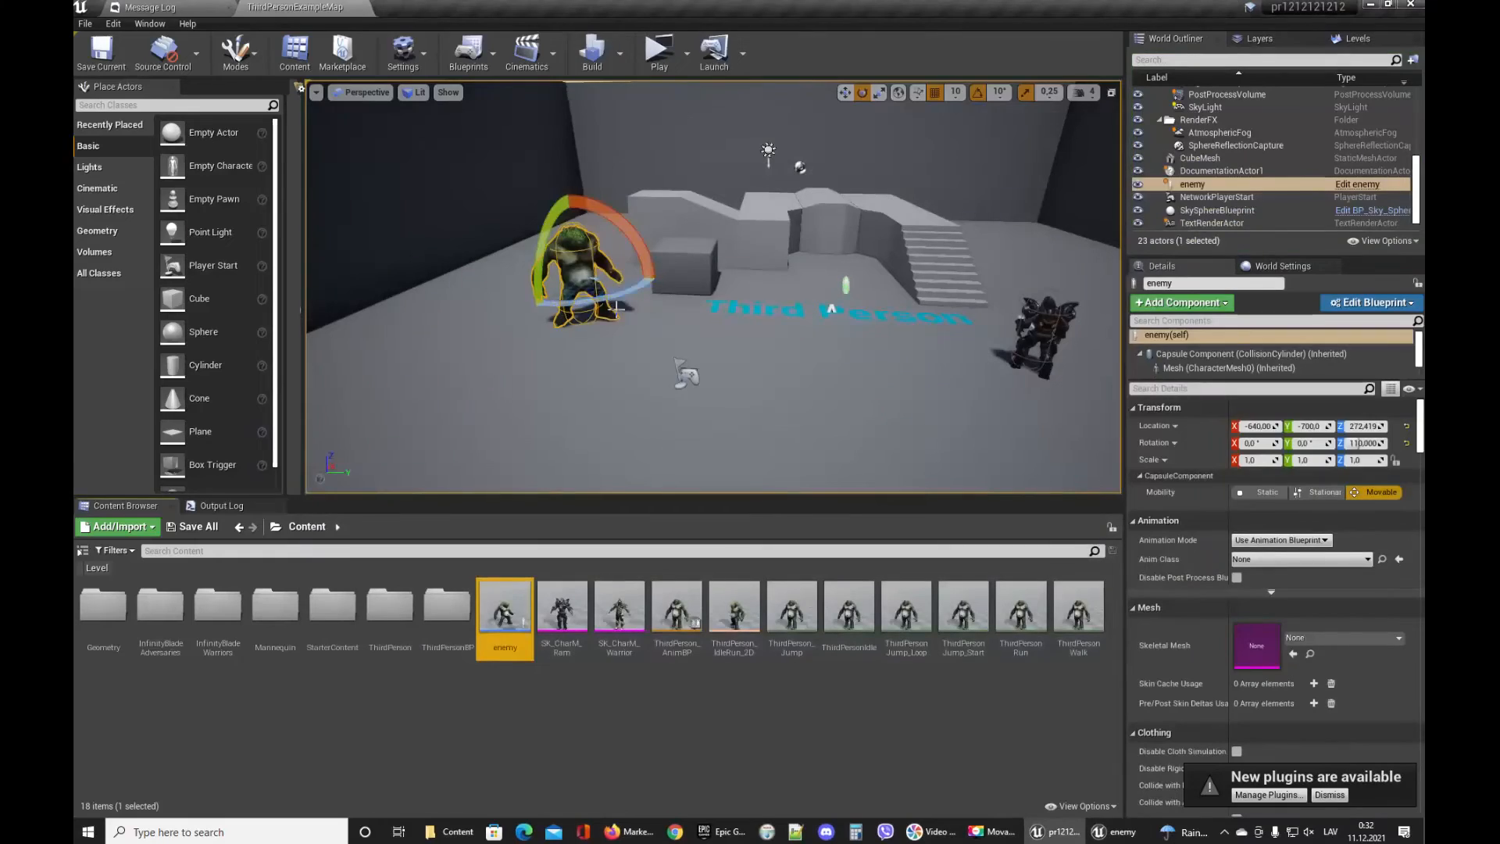
{"action": "double_click", "coordinate": [616, 307]}
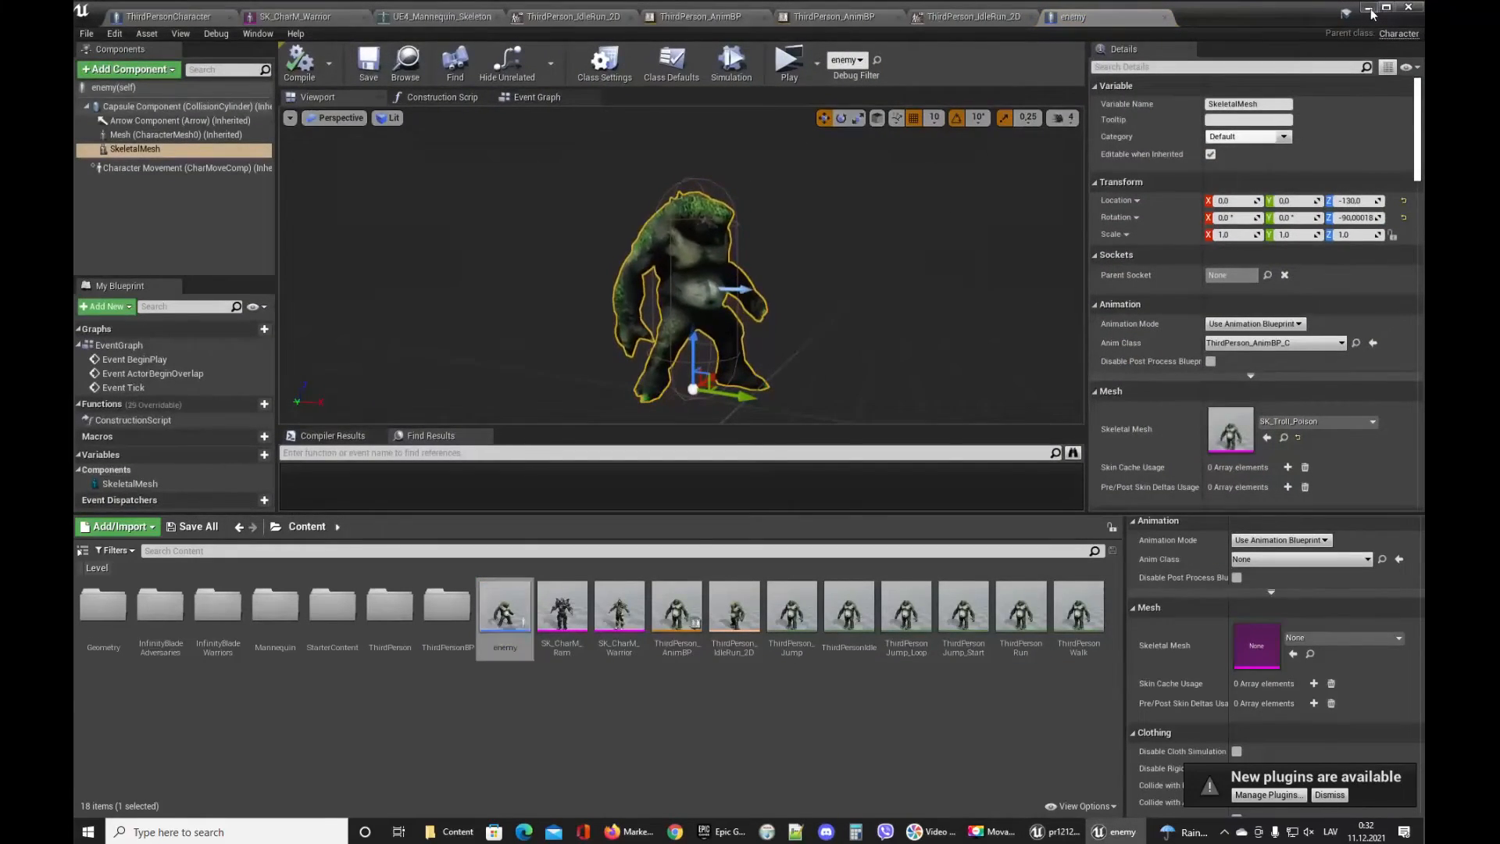
{"action": "left_click", "coordinate": [1369, 8]}
{"action": "double_click", "coordinate": [505, 617]}
{"action": "left_click", "coordinate": [1368, 8]}
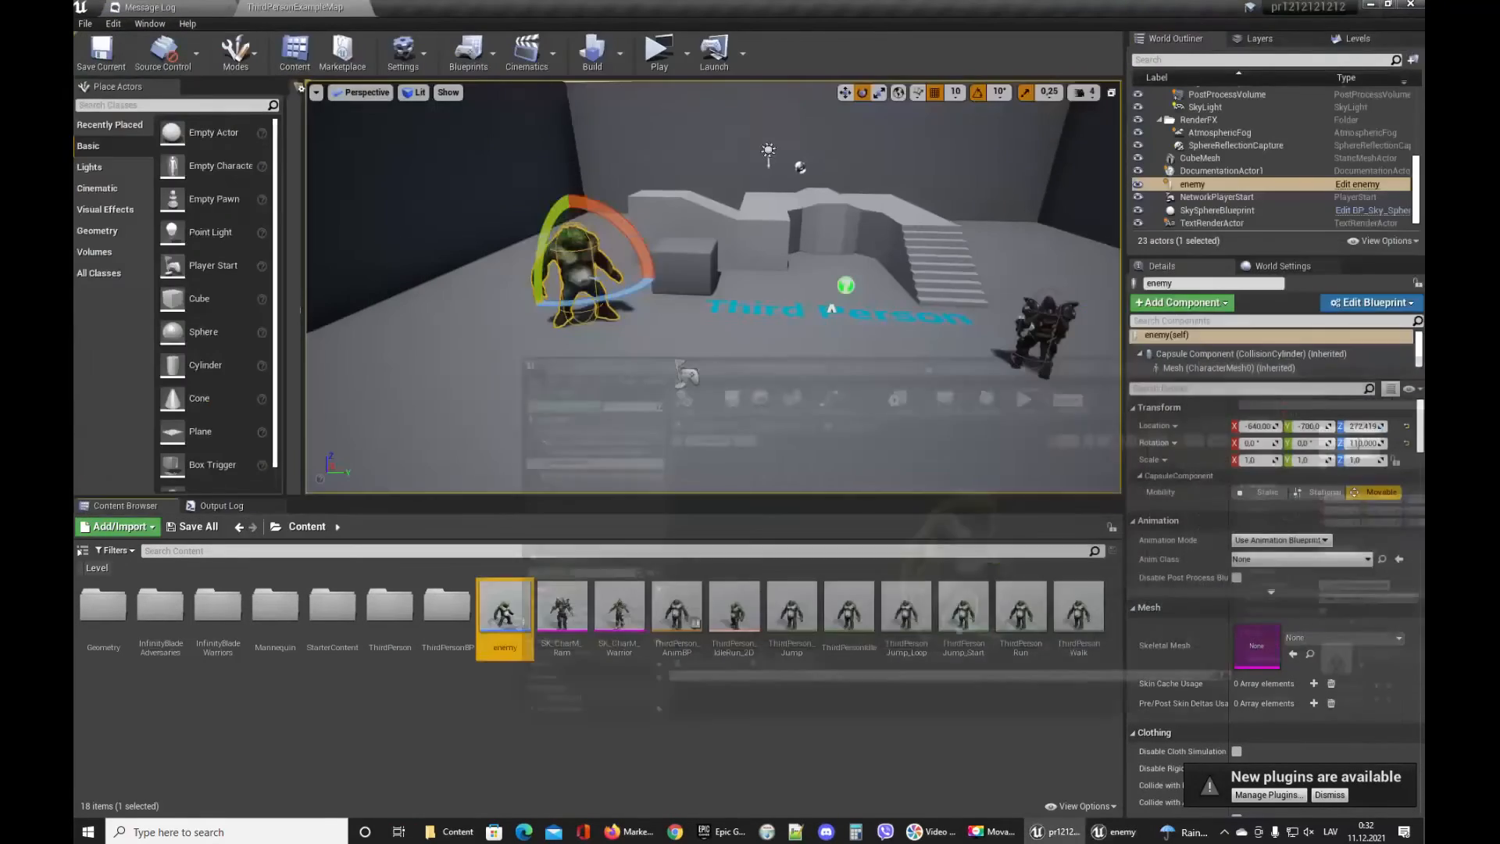
Rotate the placed troll in the level to -70° around Z and save the level.
{"action": "left_click", "coordinate": [676, 219]}
{"action": "left_click", "coordinate": [566, 296]}
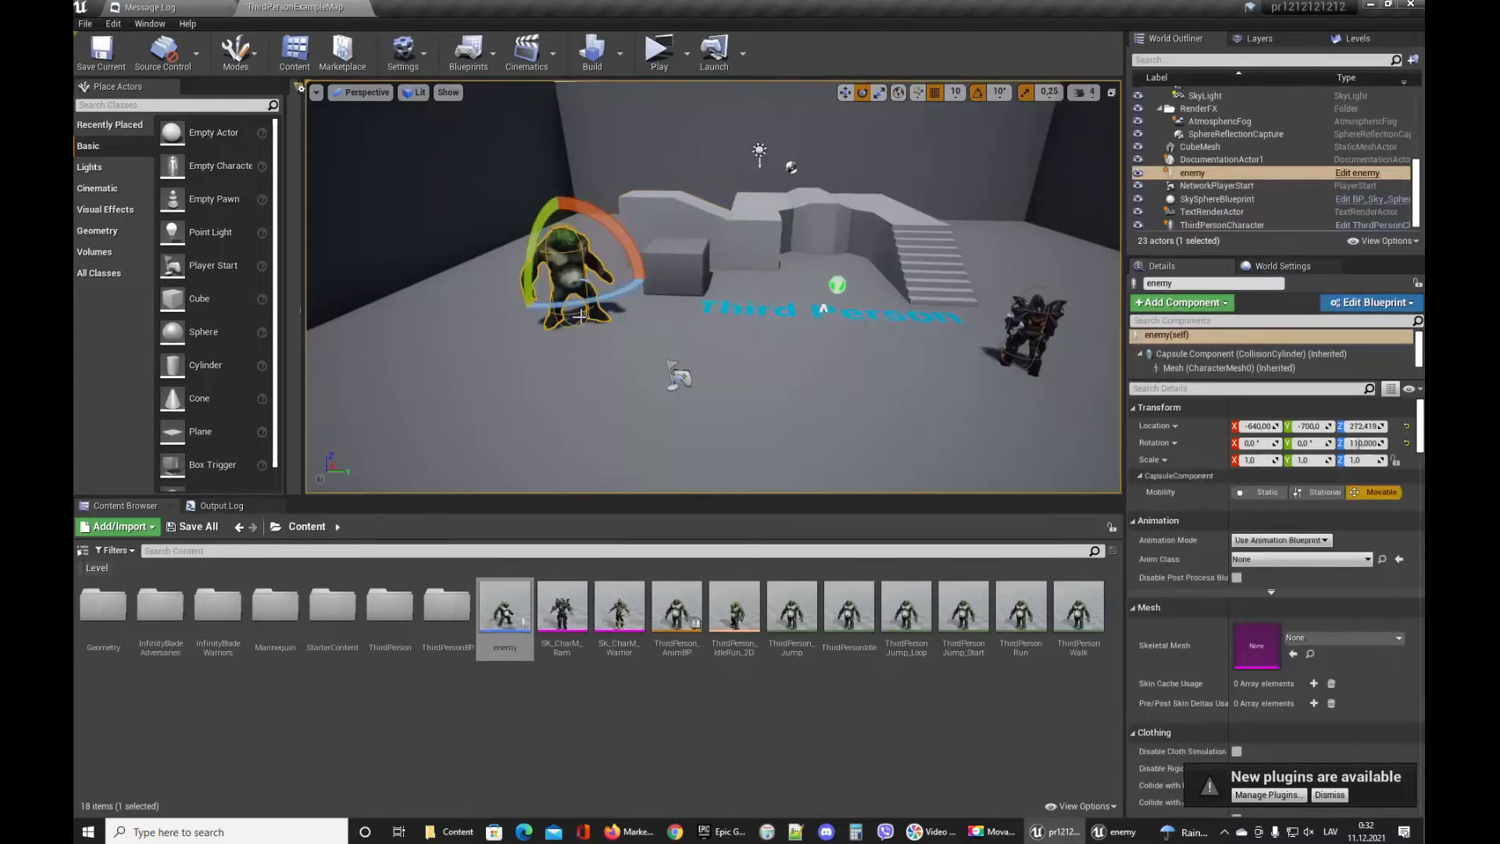
{"action": "key", "text": "e"}
{"action": "left_click_drag", "start_coordinate": [573, 305], "coordinate": [711, 305]}
{"action": "key", "text": "ctrl+s"}
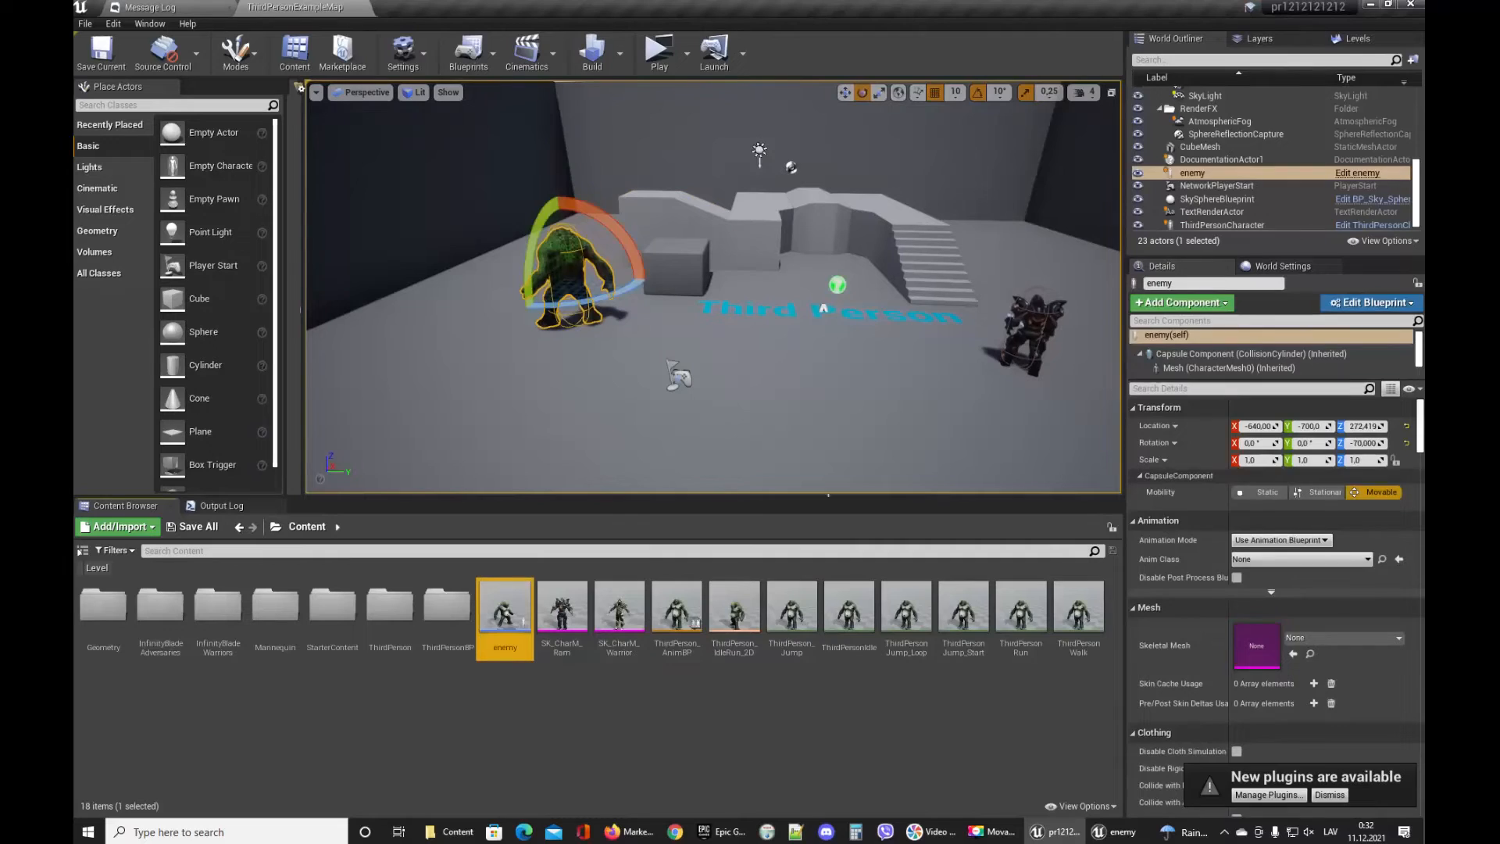
{"action": "key", "text": "Escape"}
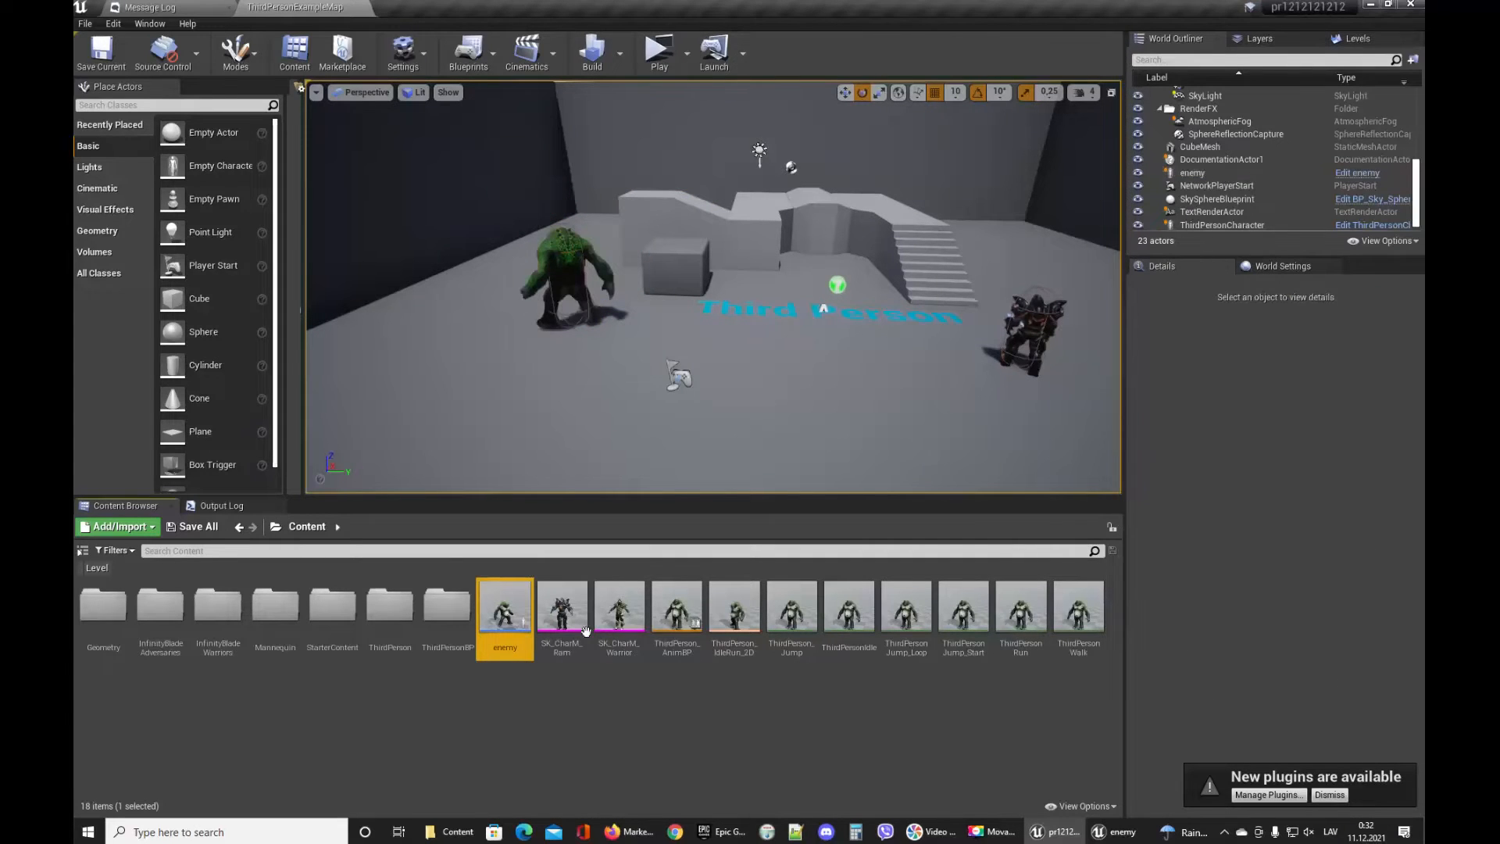
Open the enemy blueprint and examine the Character Movement component's walking settings.
{"action": "double_click", "coordinate": [505, 609]}
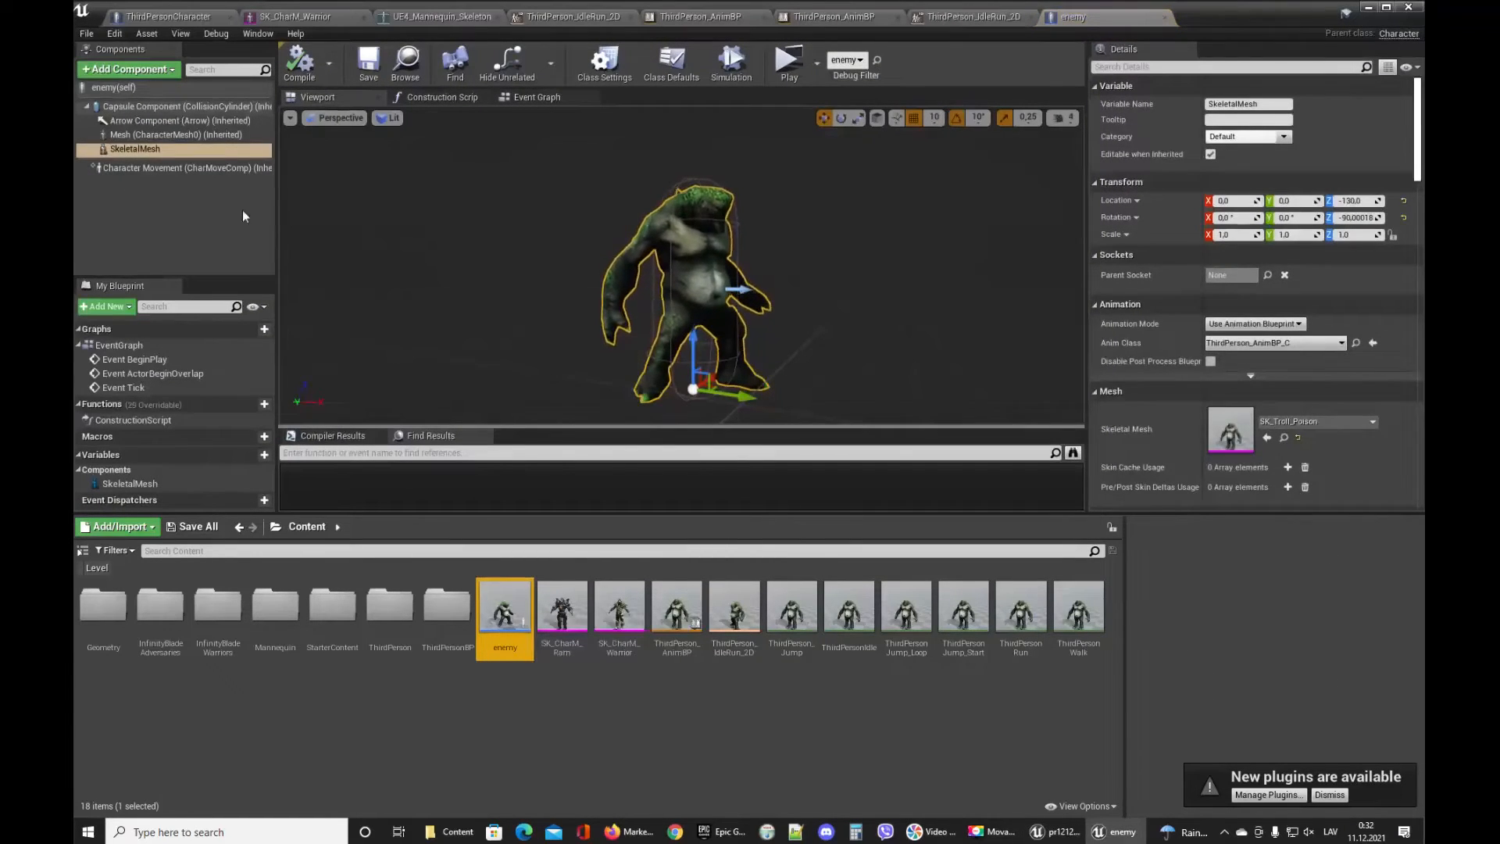
{"action": "left_click", "coordinate": [205, 168]}
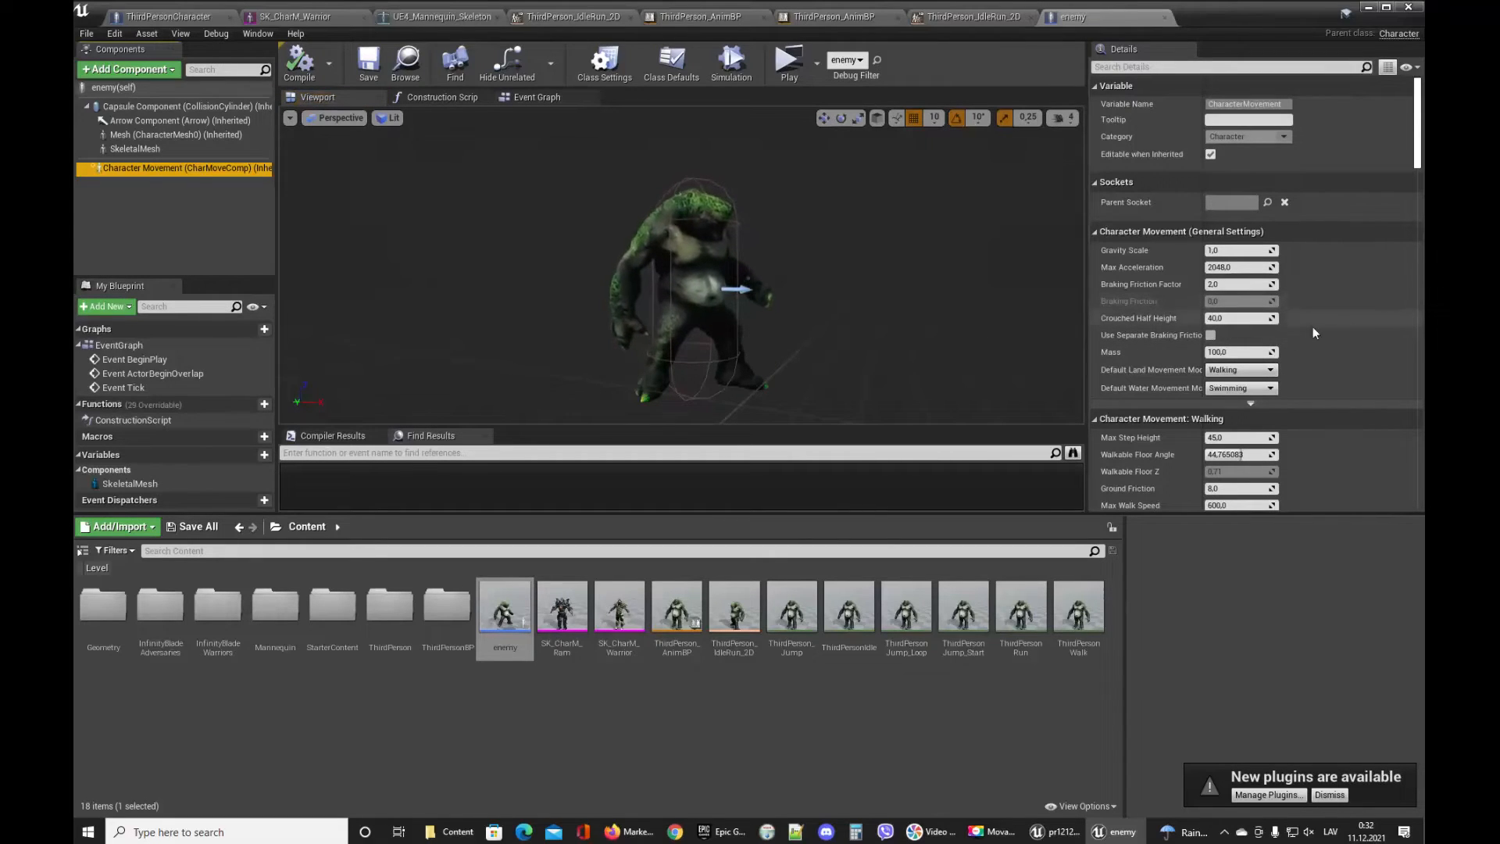
{"action": "scroll", "coordinate": [1327, 351], "scroll_direction": "down", "scroll_amount": 5}
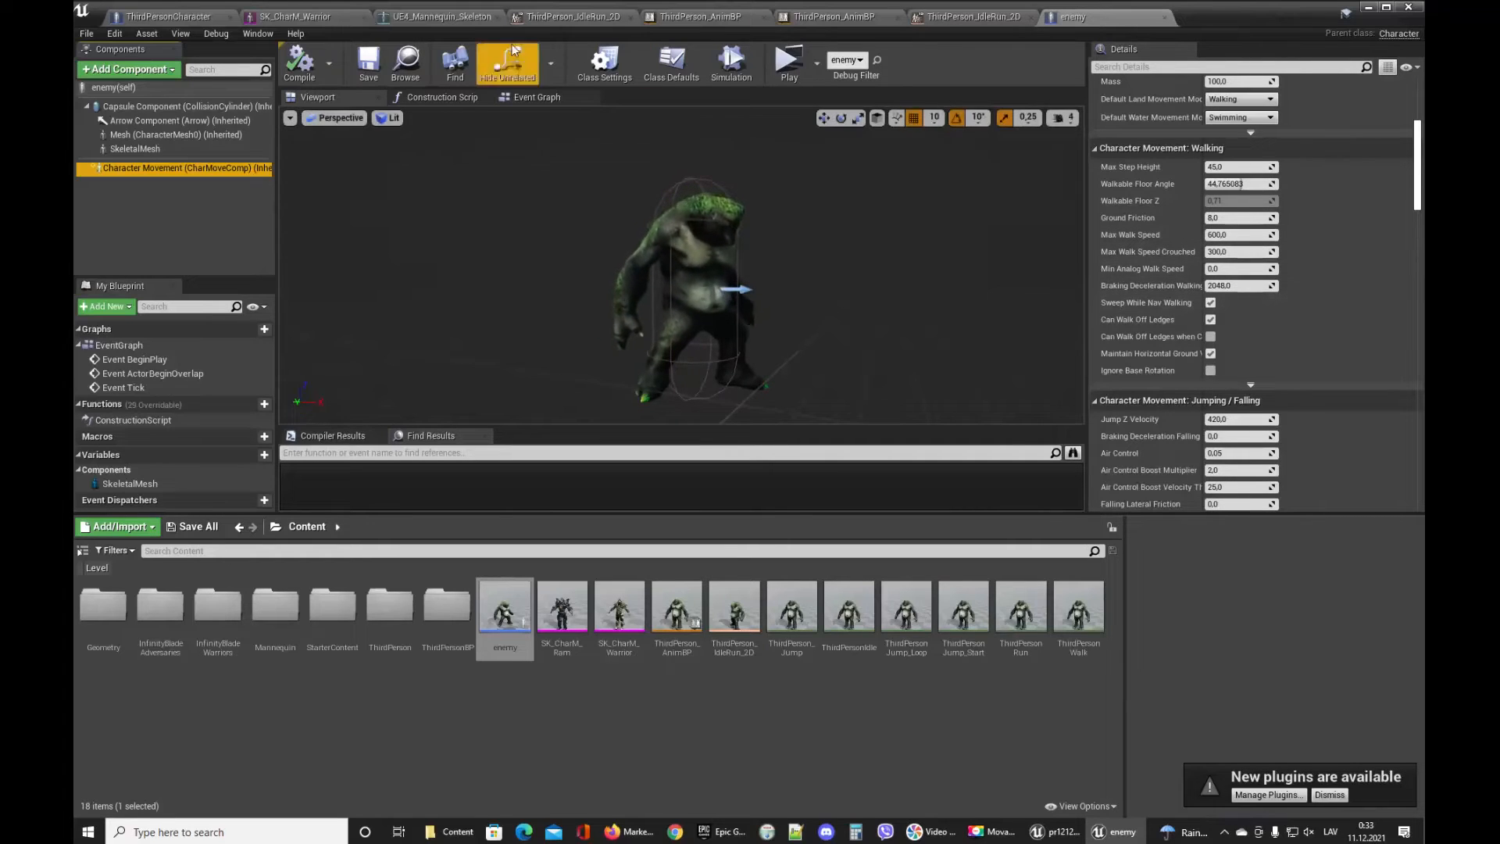
Preview the ThirdPerson_IdleRun_2D blend space by moving the speed sample point along the Speed axis.
{"action": "left_click", "coordinate": [1016, 18]}
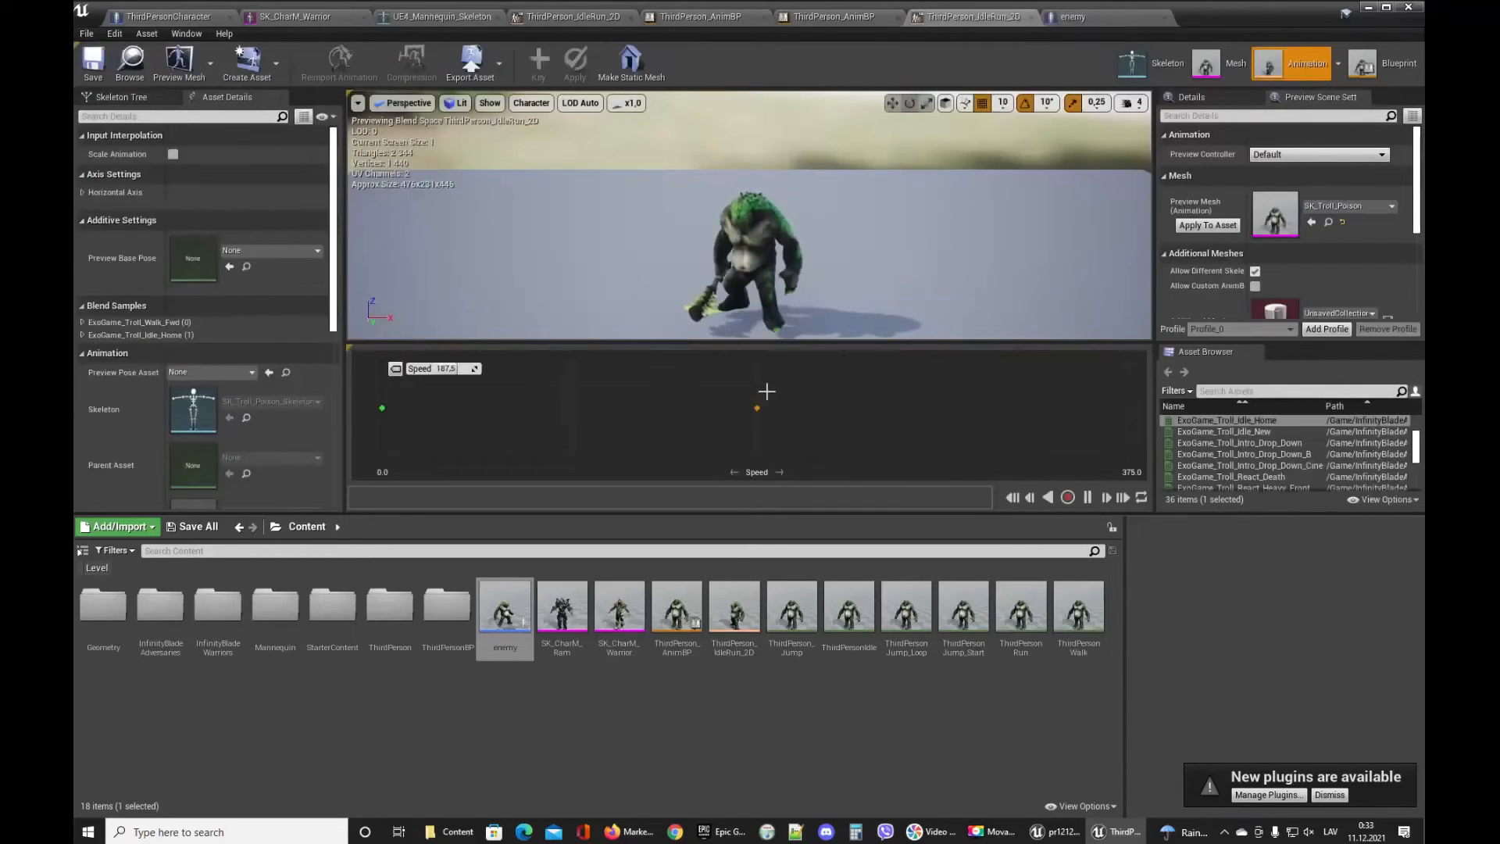
{"action": "mouse_move", "coordinate": [759, 408]}
{"action": "left_mouse_down"}
{"action": "mouse_move", "coordinate": [512, 415]}
{"action": "mouse_move", "coordinate": [738, 428]}
{"action": "left_mouse_up"}
{"action": "left_click_drag", "start_coordinate": [379, 414], "coordinate": [757, 432]}
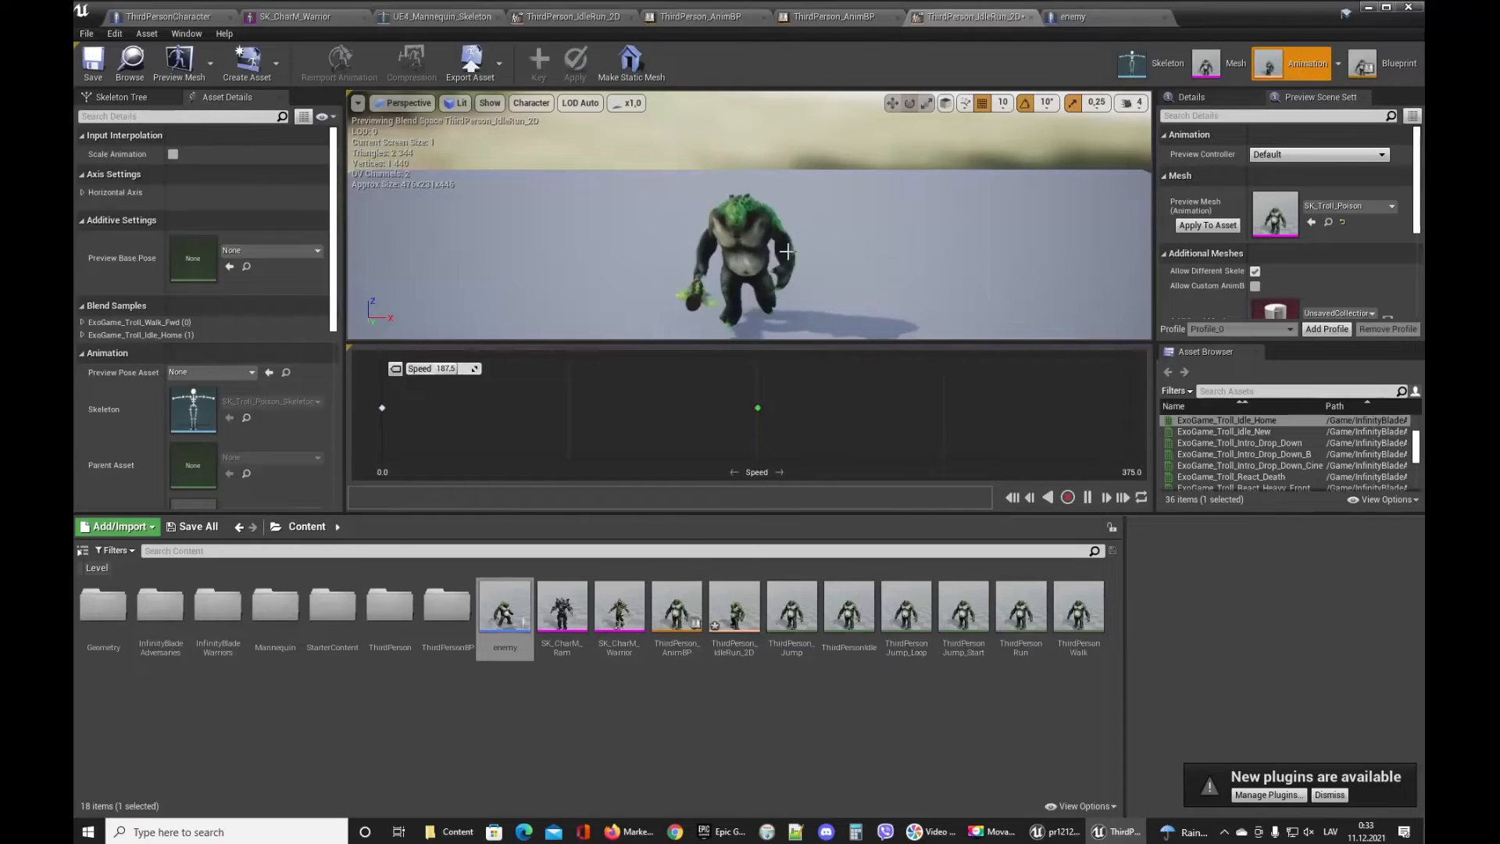
{"action": "left_click", "coordinate": [1073, 16]}
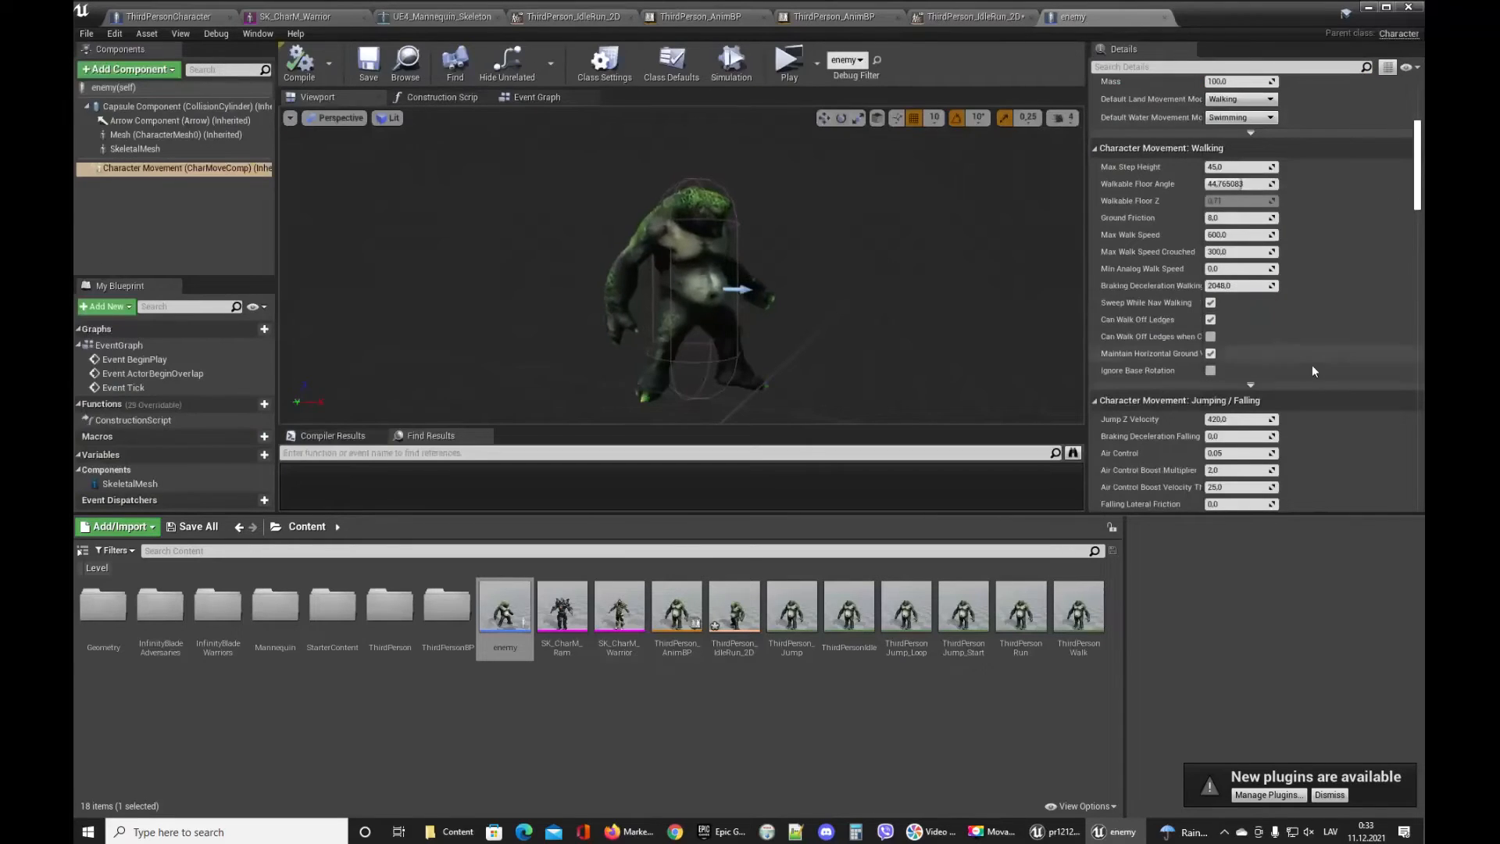
Set the enemy's Max Walk Speed and Max Walk Speed Crouched to 200 and save the blueprint.
{"action": "left_click", "coordinate": [1240, 234]}
{"action": "type", "text": "200"}
{"action": "left_click", "coordinate": [1248, 251]}
{"action": "type", "text": "200"}
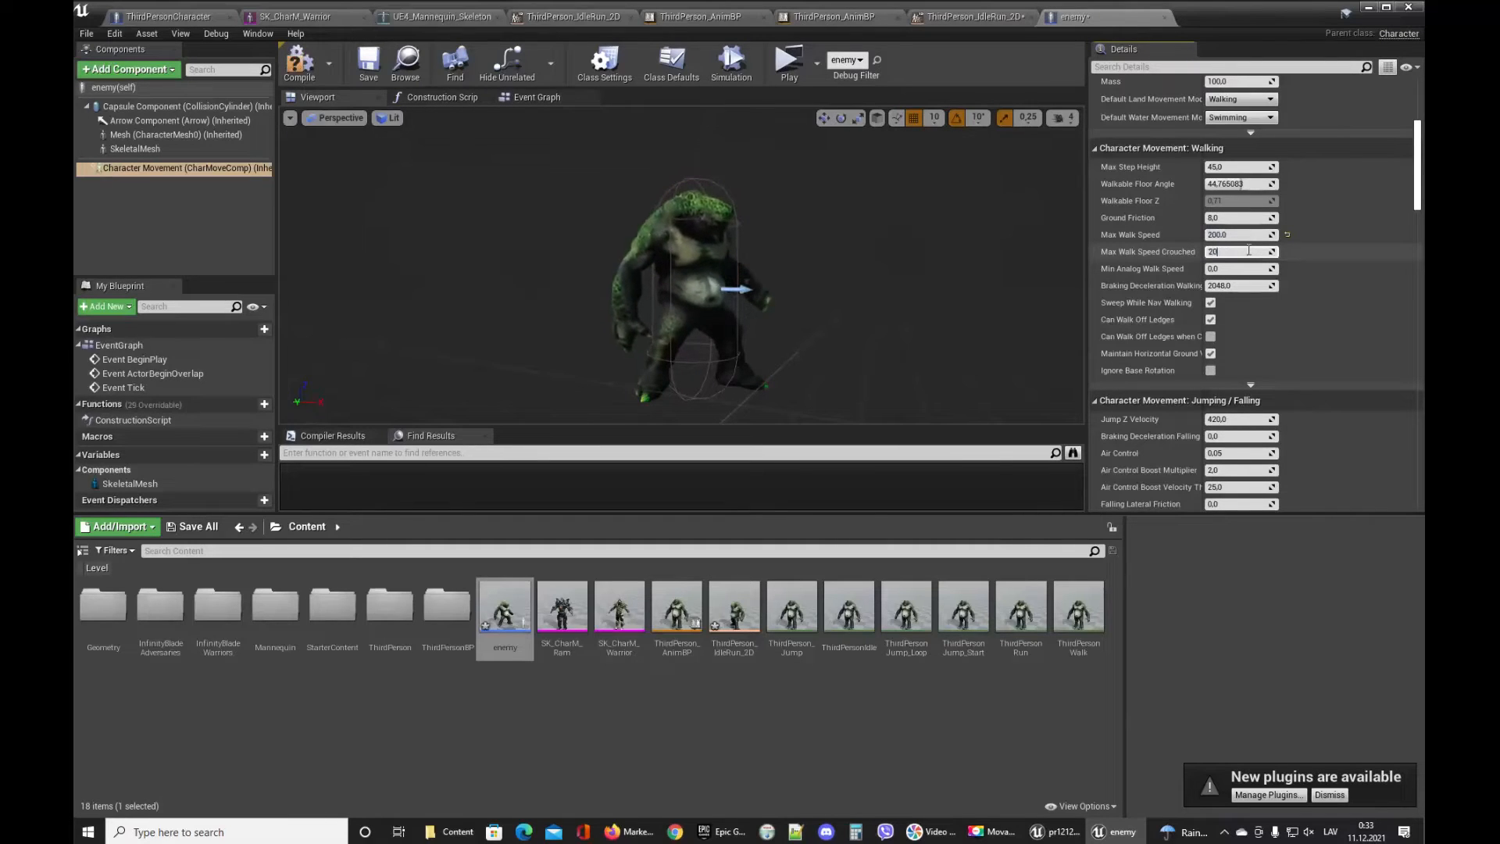
{"action": "left_click", "coordinate": [368, 62]}
{"action": "left_click", "coordinate": [365, 201]}
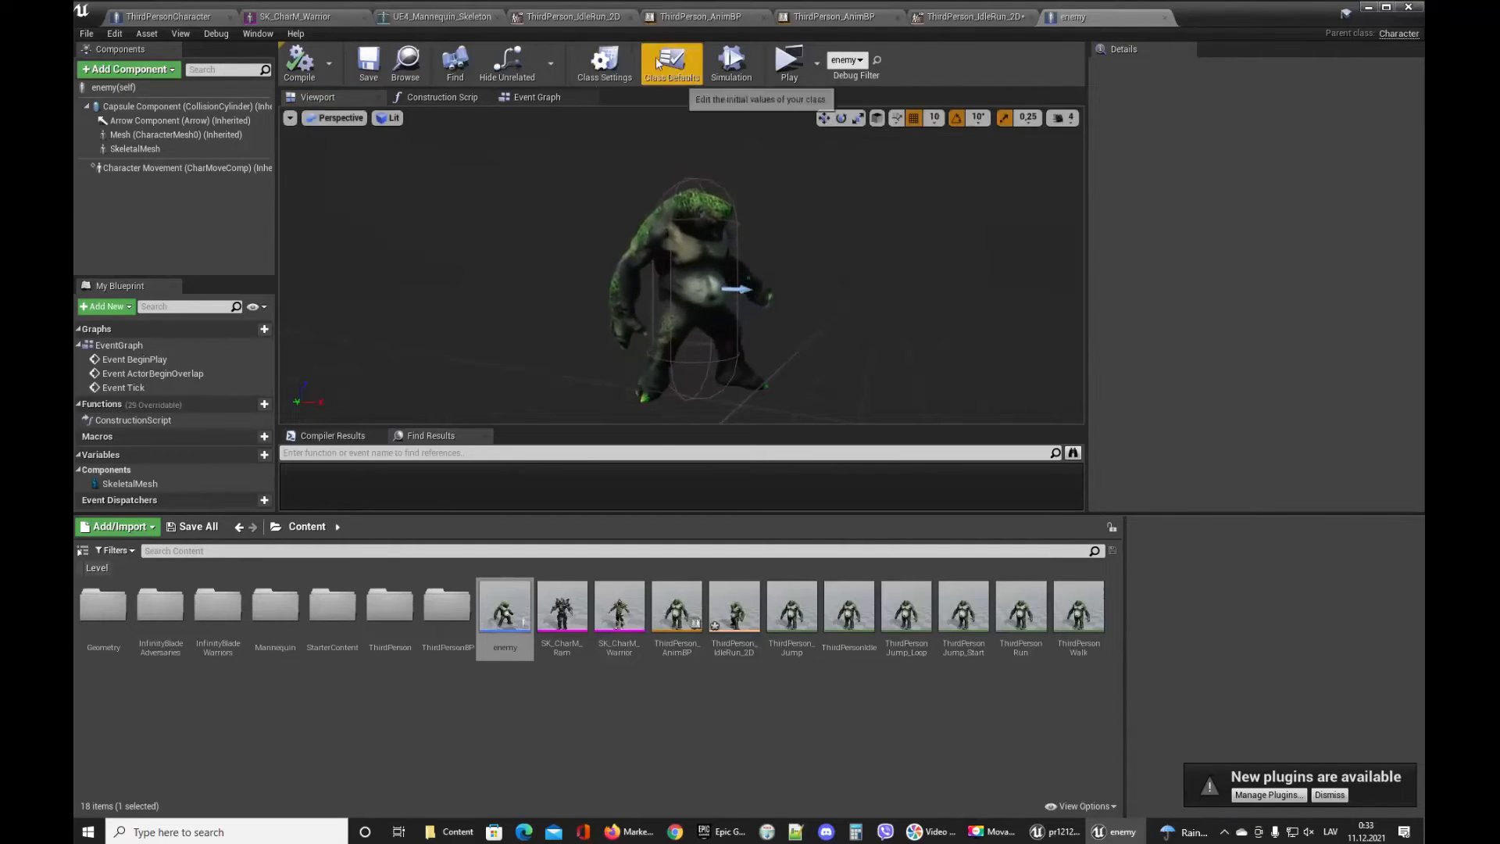
Open the enemy's Class Defaults and examine the AI Controller Class options.
{"action": "left_click", "coordinate": [603, 62]}
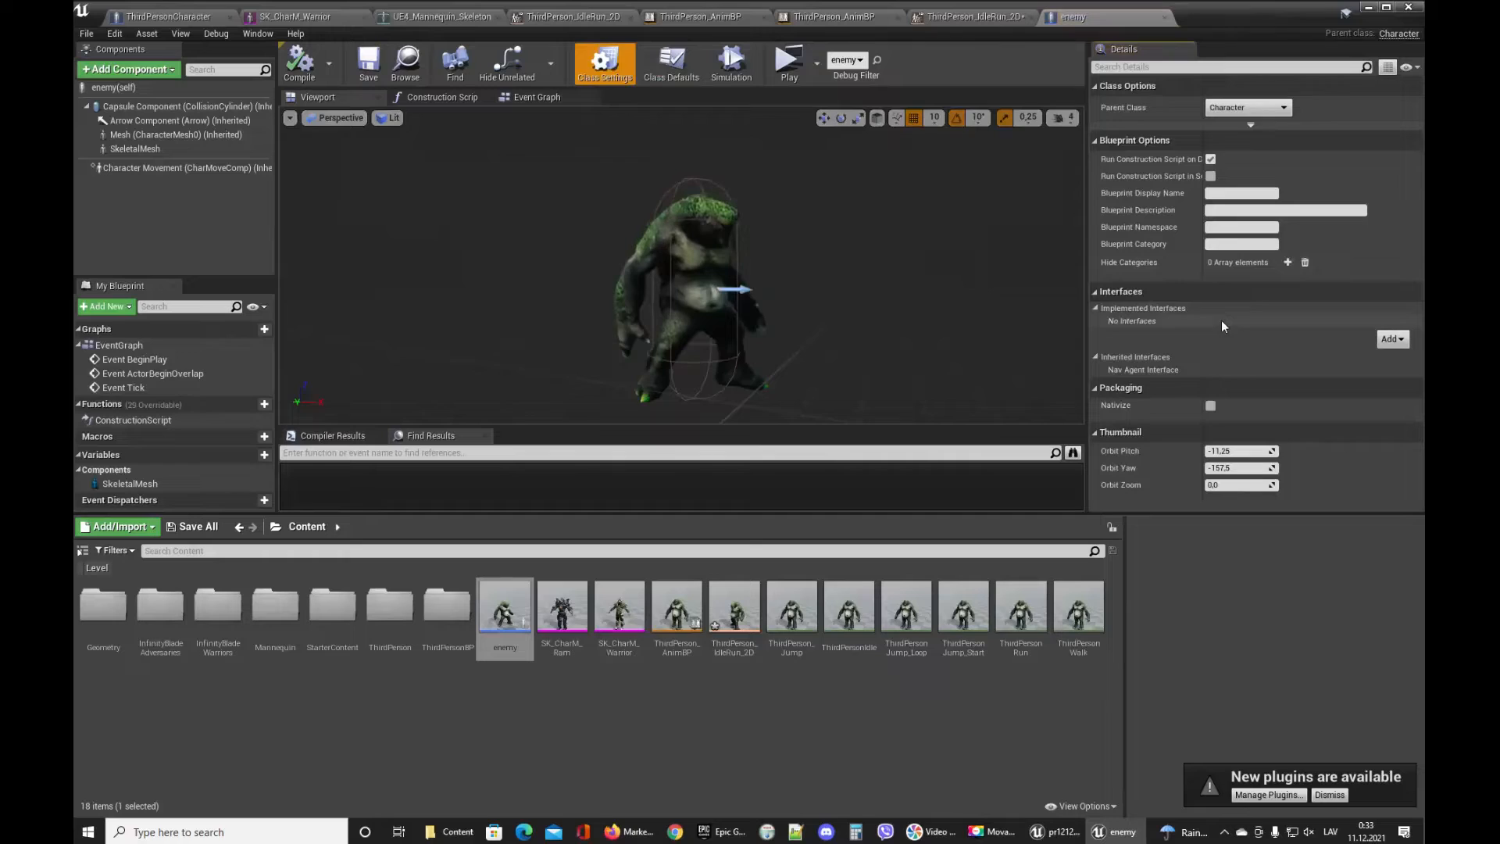
{"action": "left_click", "coordinate": [671, 62]}
{"action": "scroll", "coordinate": [1277, 314], "scroll_direction": "down", "scroll_amount": 1}
{"action": "scroll", "coordinate": [1277, 314], "scroll_direction": "down", "scroll_amount": 3}
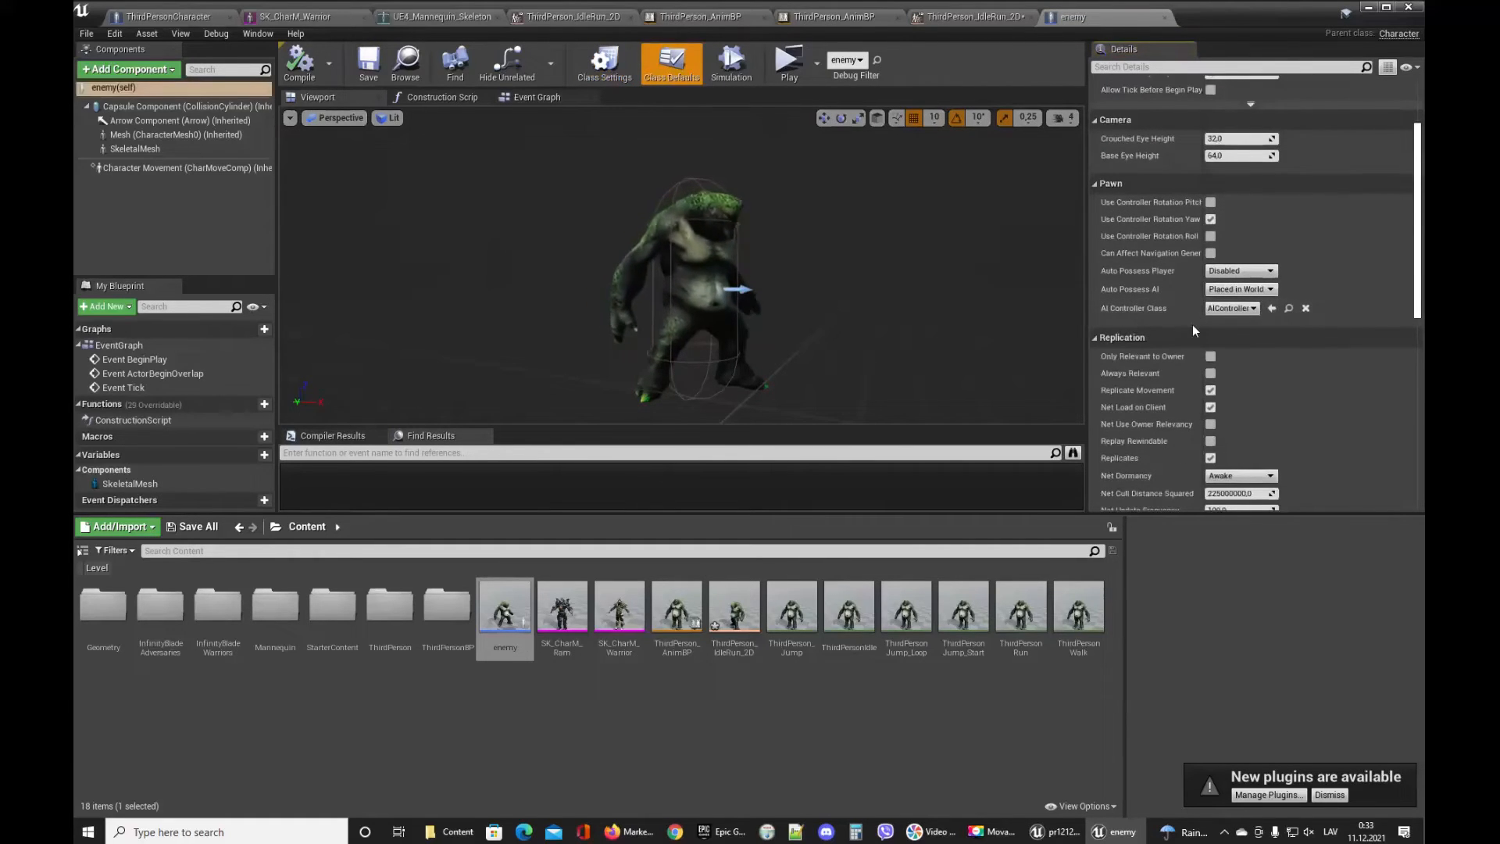
{"action": "left_click", "coordinate": [1248, 312]}
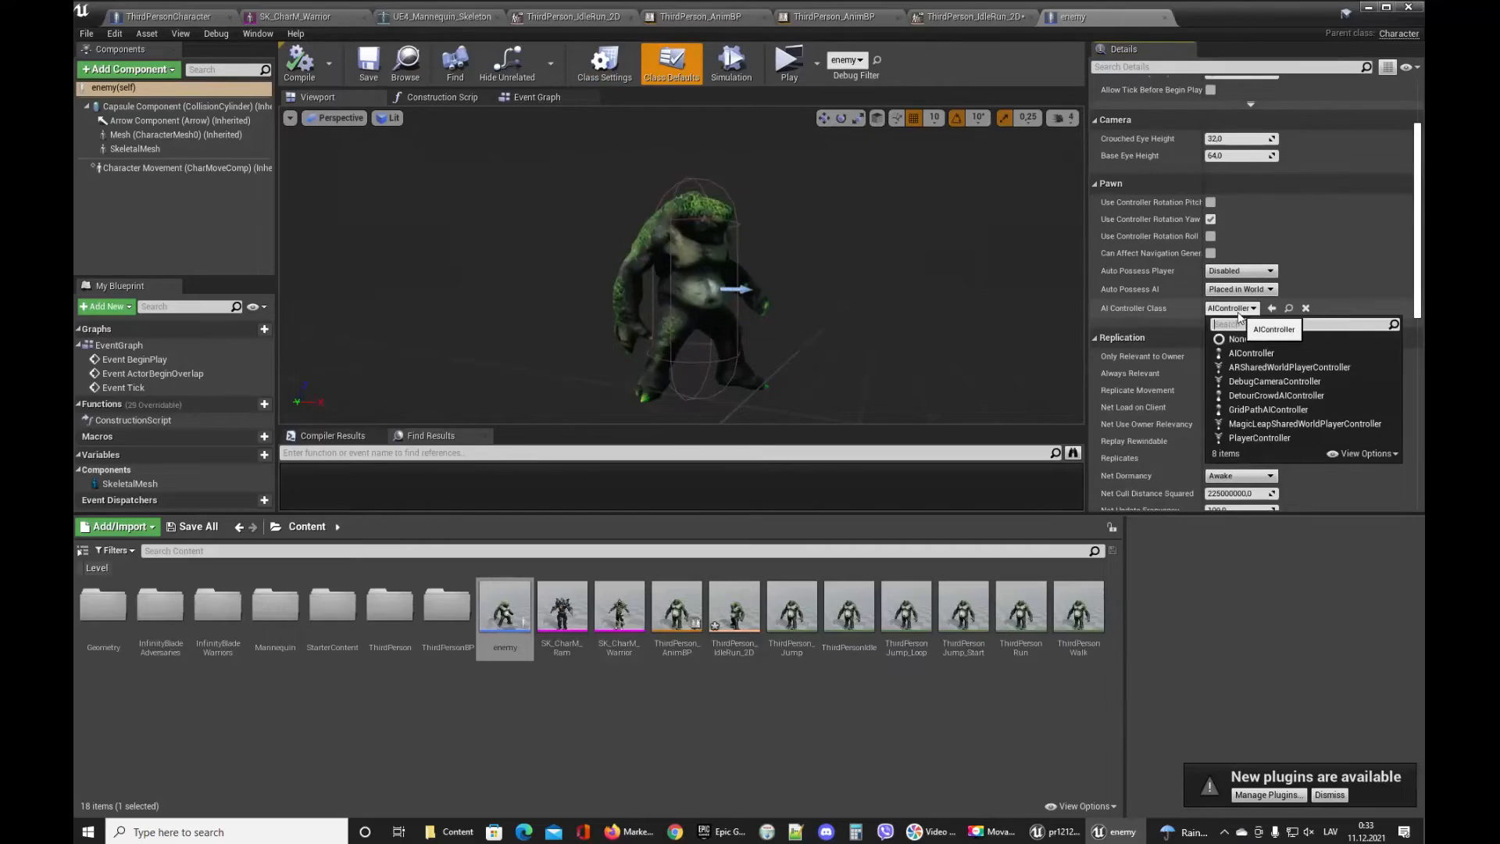
{"action": "left_click", "coordinate": [1248, 313]}
{"action": "left_click", "coordinate": [1253, 312]}
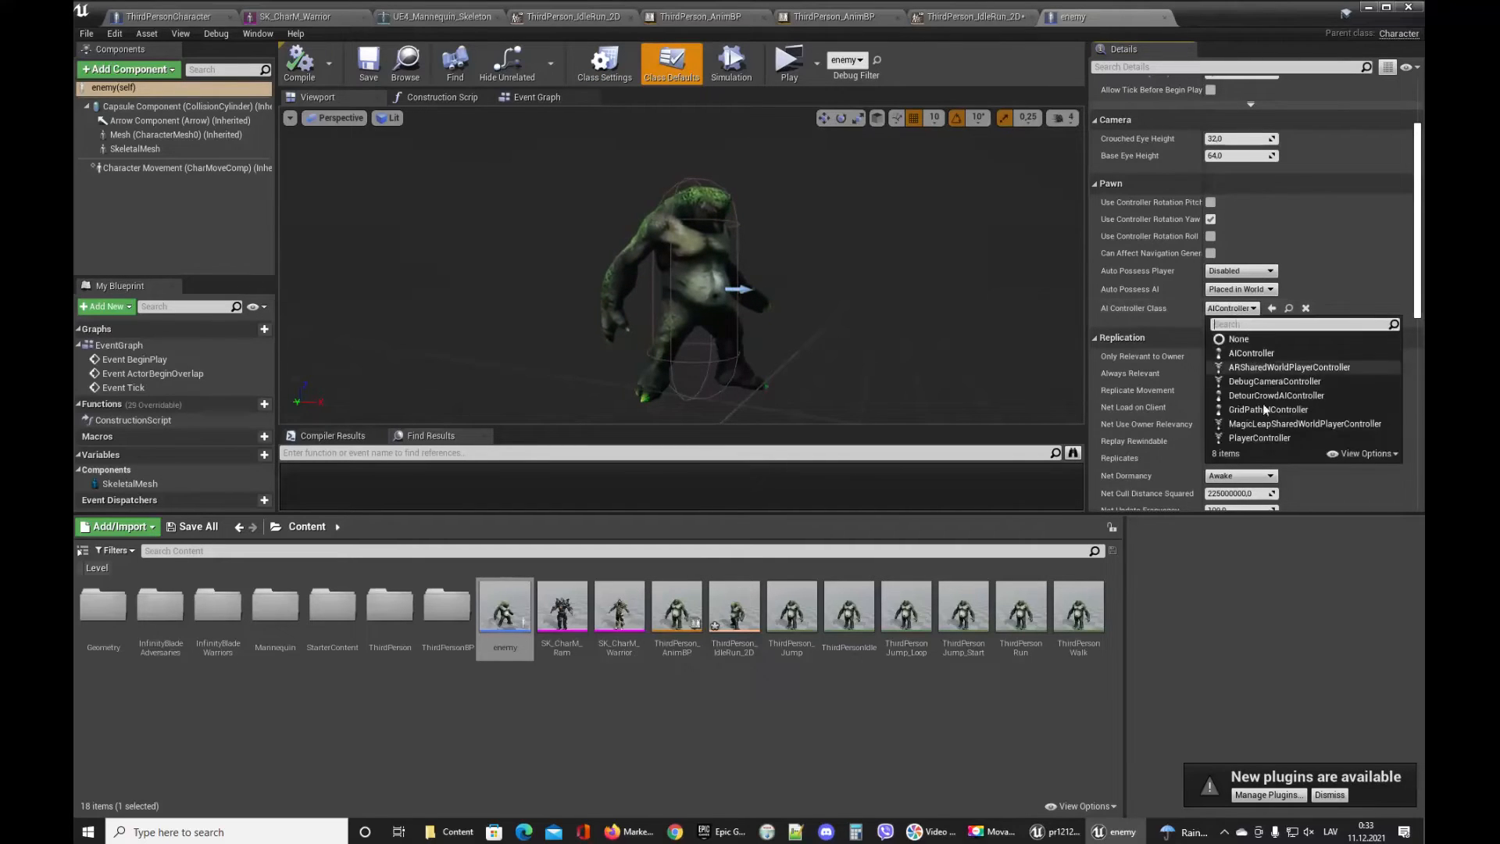
{"action": "left_click", "coordinate": [1234, 314]}
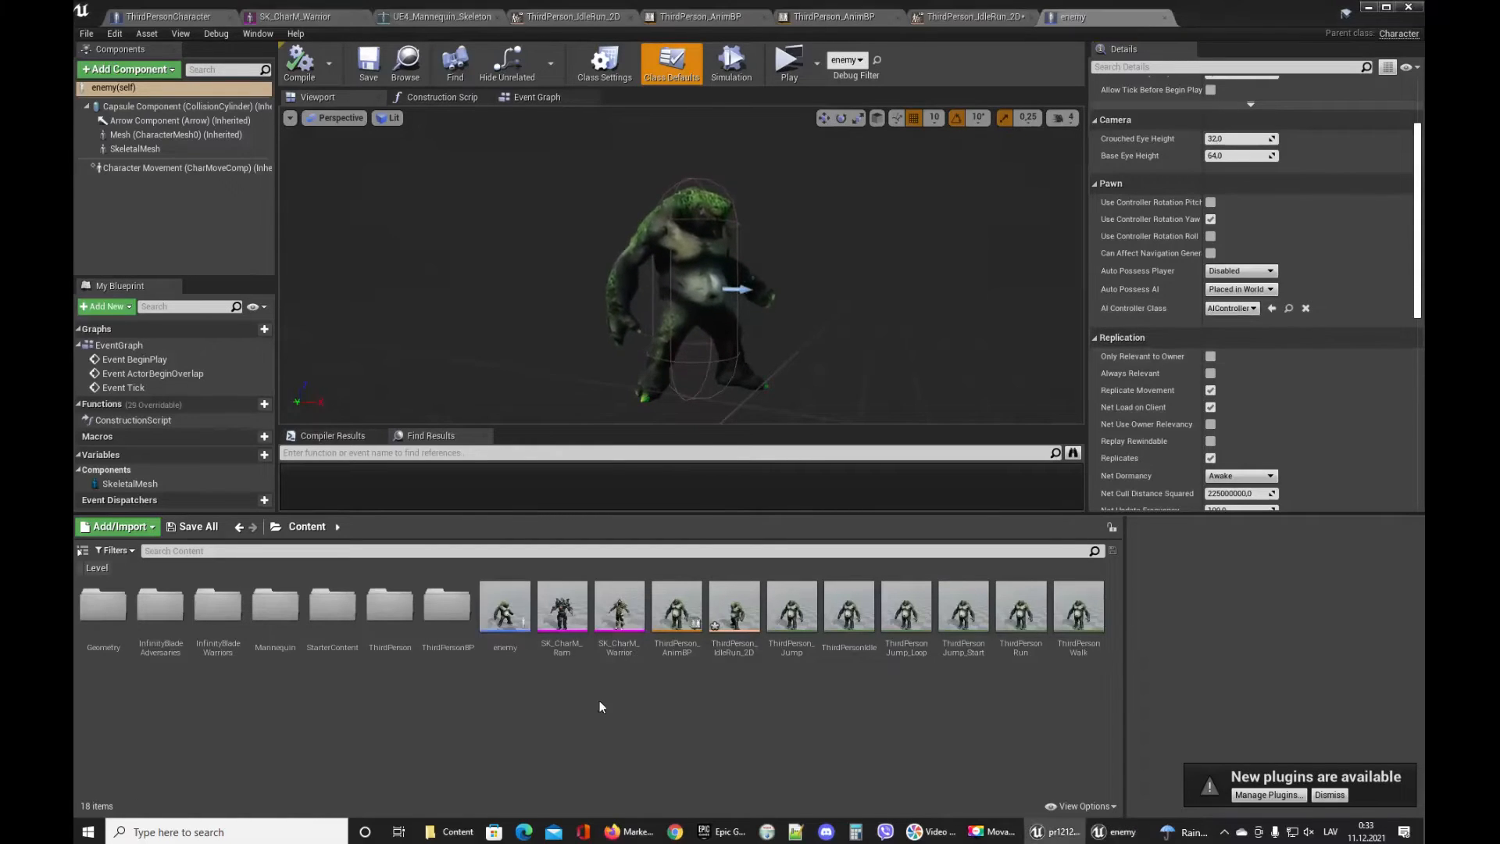
Save all content in the Content Browser.
{"action": "right_click", "coordinate": [584, 716]}
{"action": "key", "text": "Escape"}
{"action": "left_click", "coordinate": [178, 530]}
{"action": "left_click", "coordinate": [877, 542]}
Create a new Blueprint Class with AIController as parent and name it enemyAI.
{"action": "right_click", "coordinate": [541, 733]}
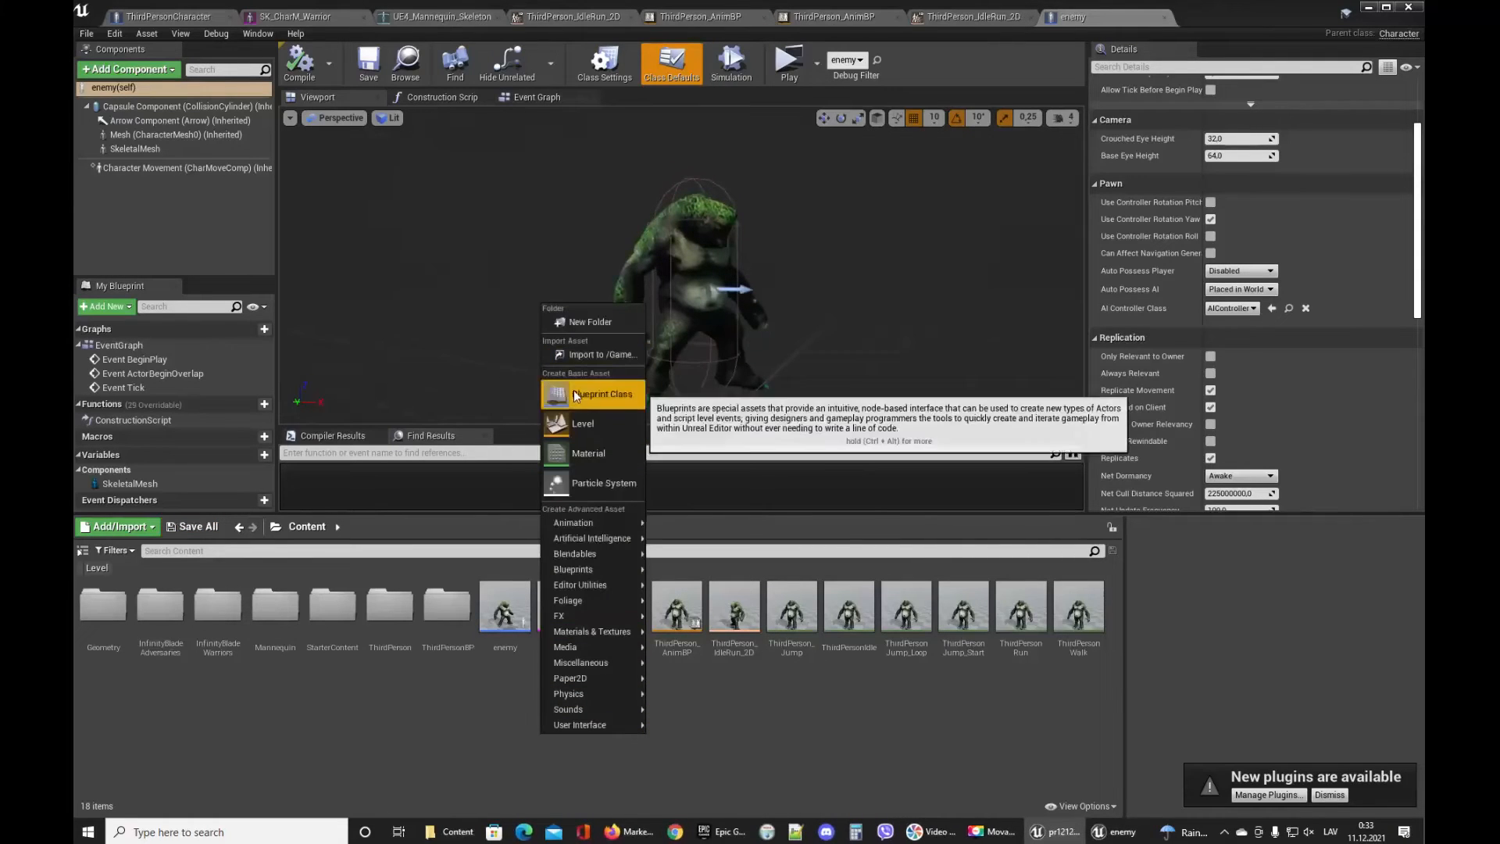
{"action": "left_click", "coordinate": [578, 397]}
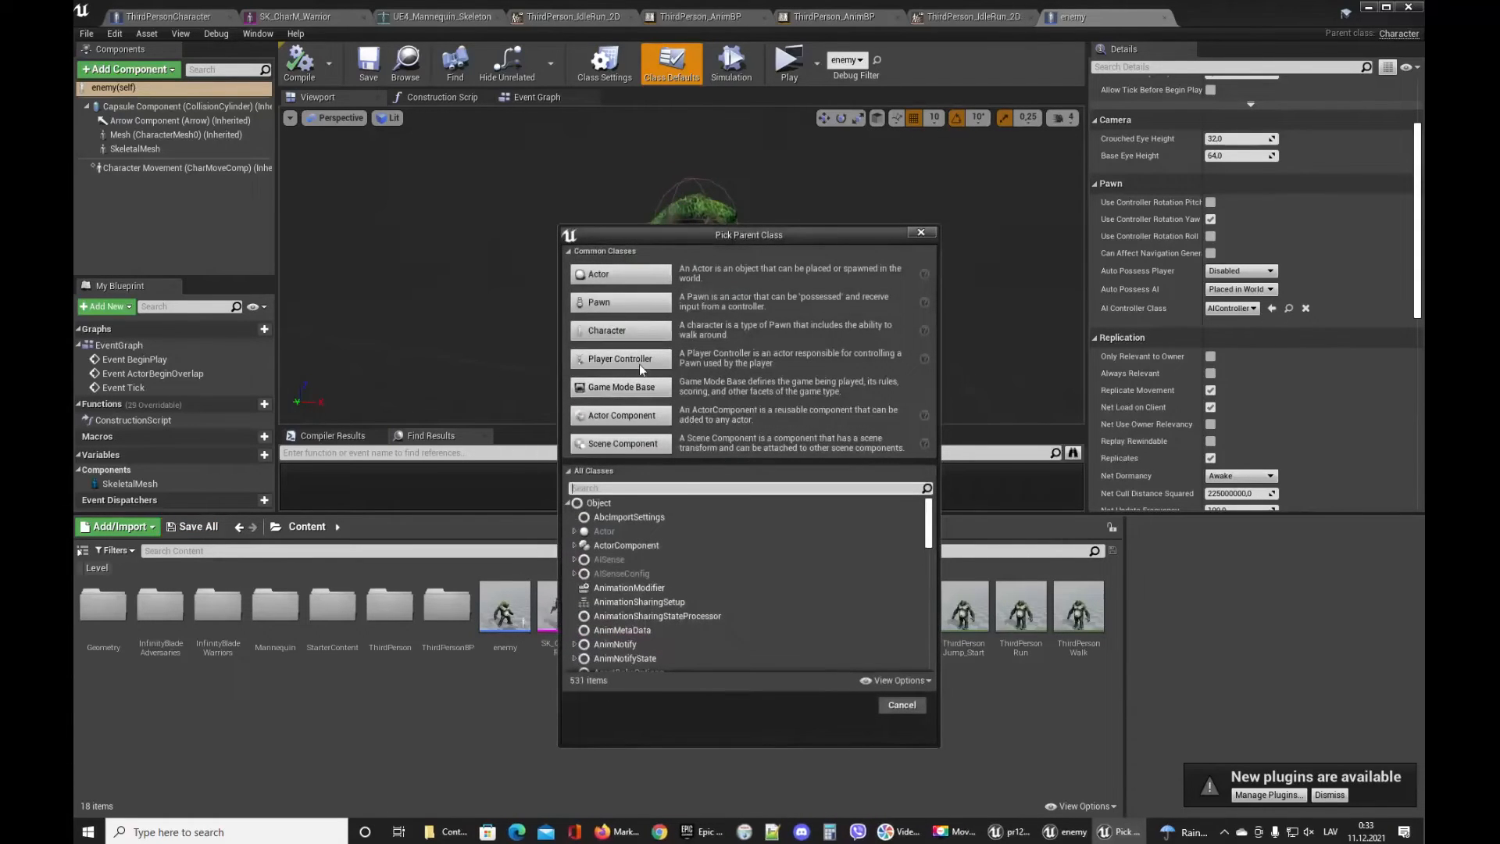
{"action": "left_click", "coordinate": [681, 489]}
{"action": "type", "text": "aiconr"}
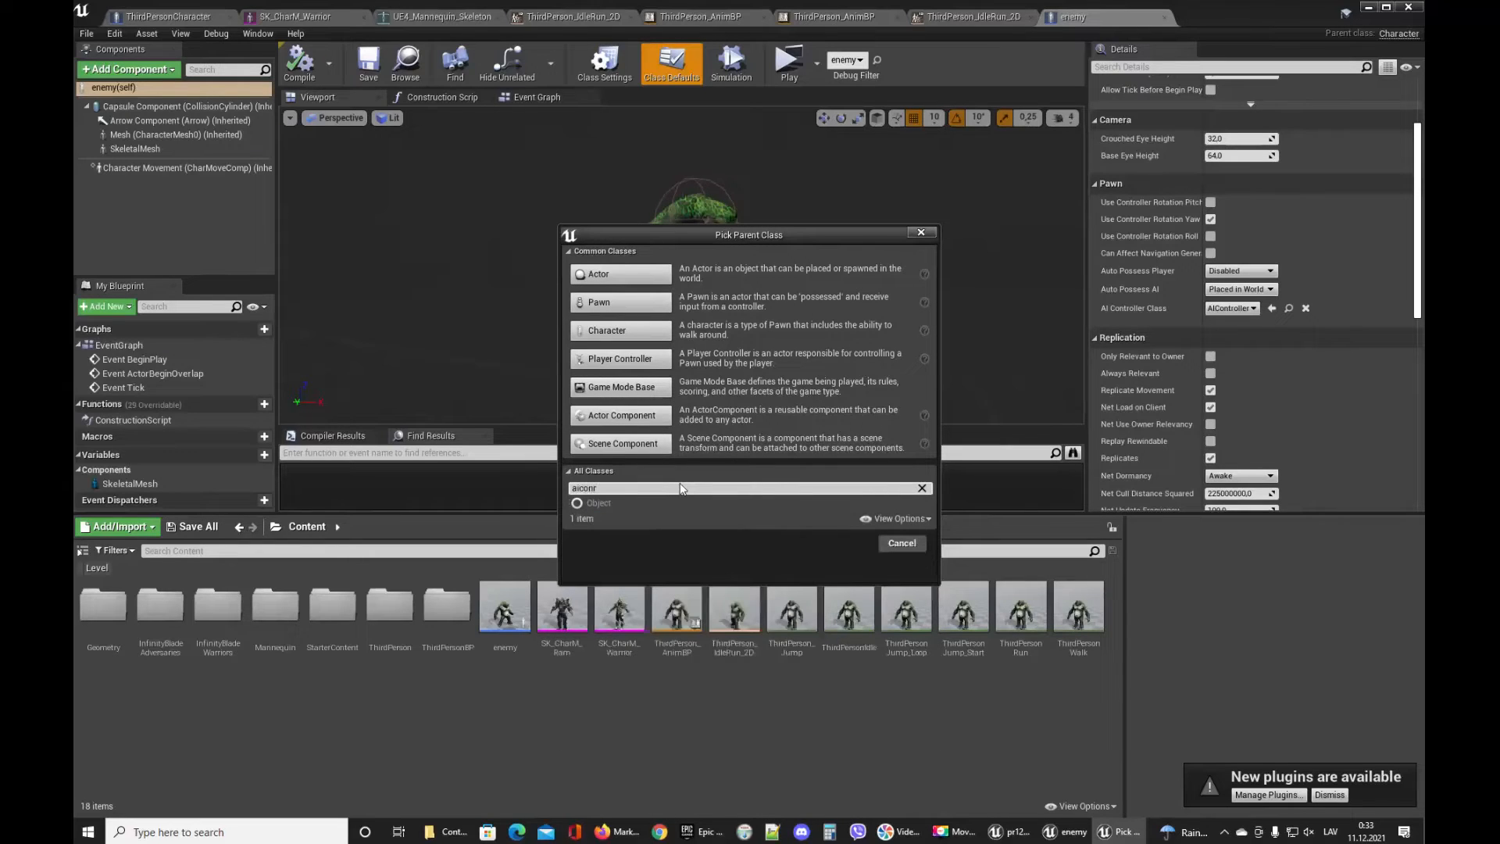
{"action": "key", "text": "BackSpace"}
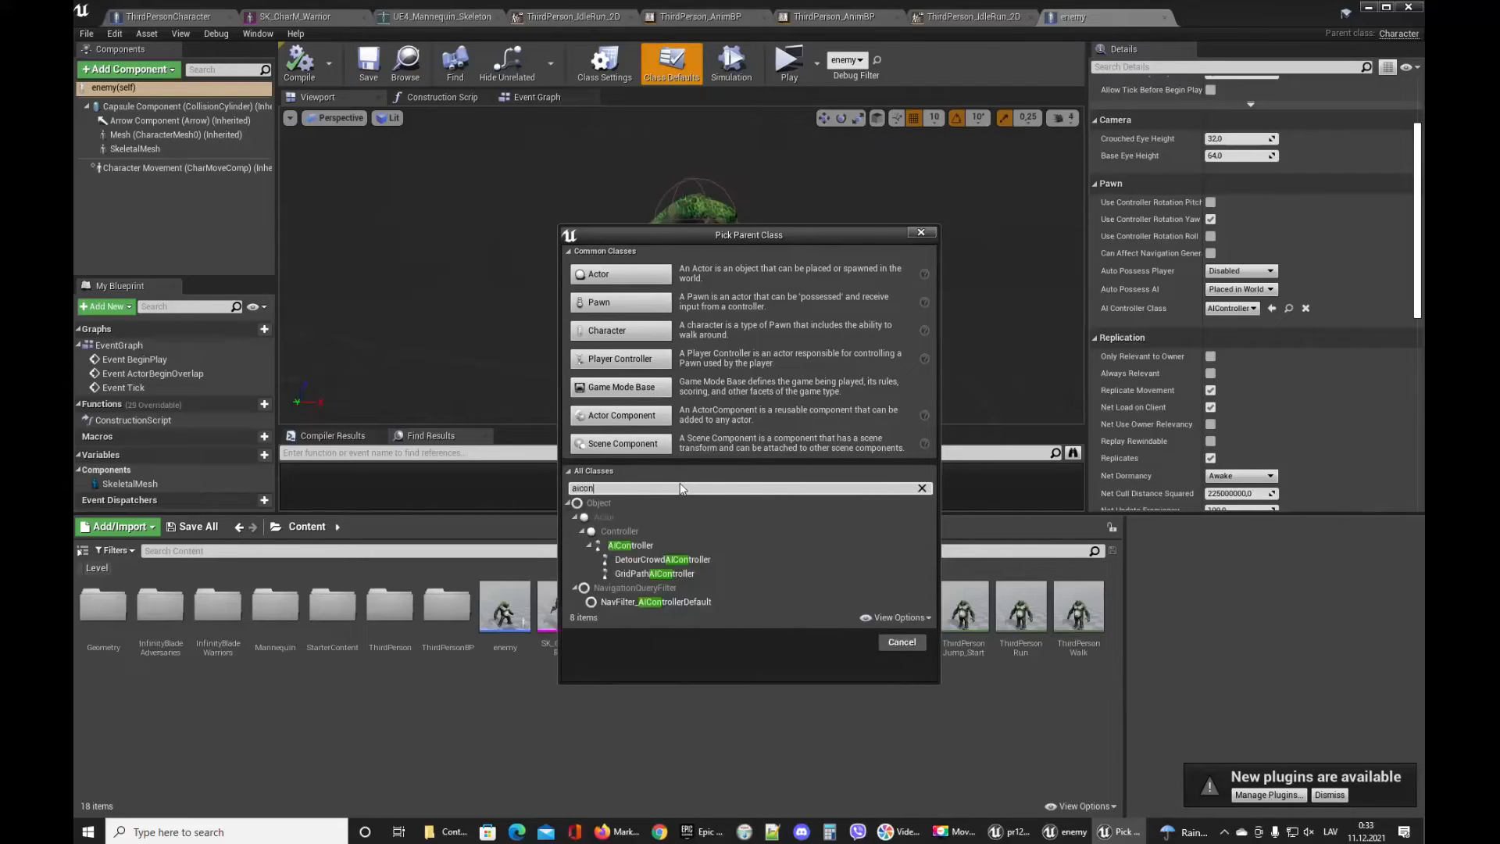
{"action": "left_click", "coordinate": [643, 546]}
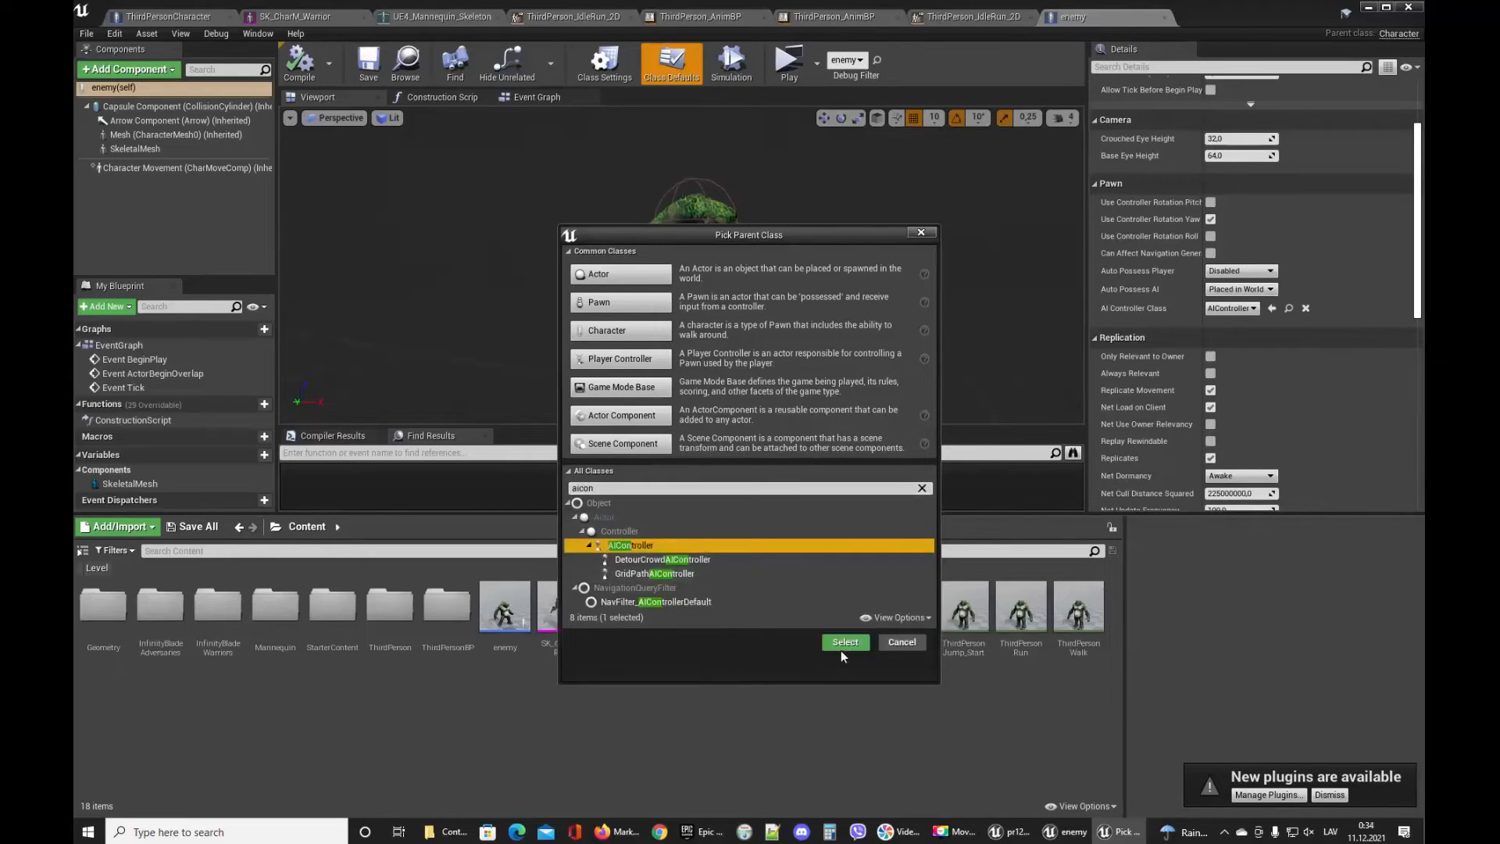
{"action": "left_click", "coordinate": [840, 645]}
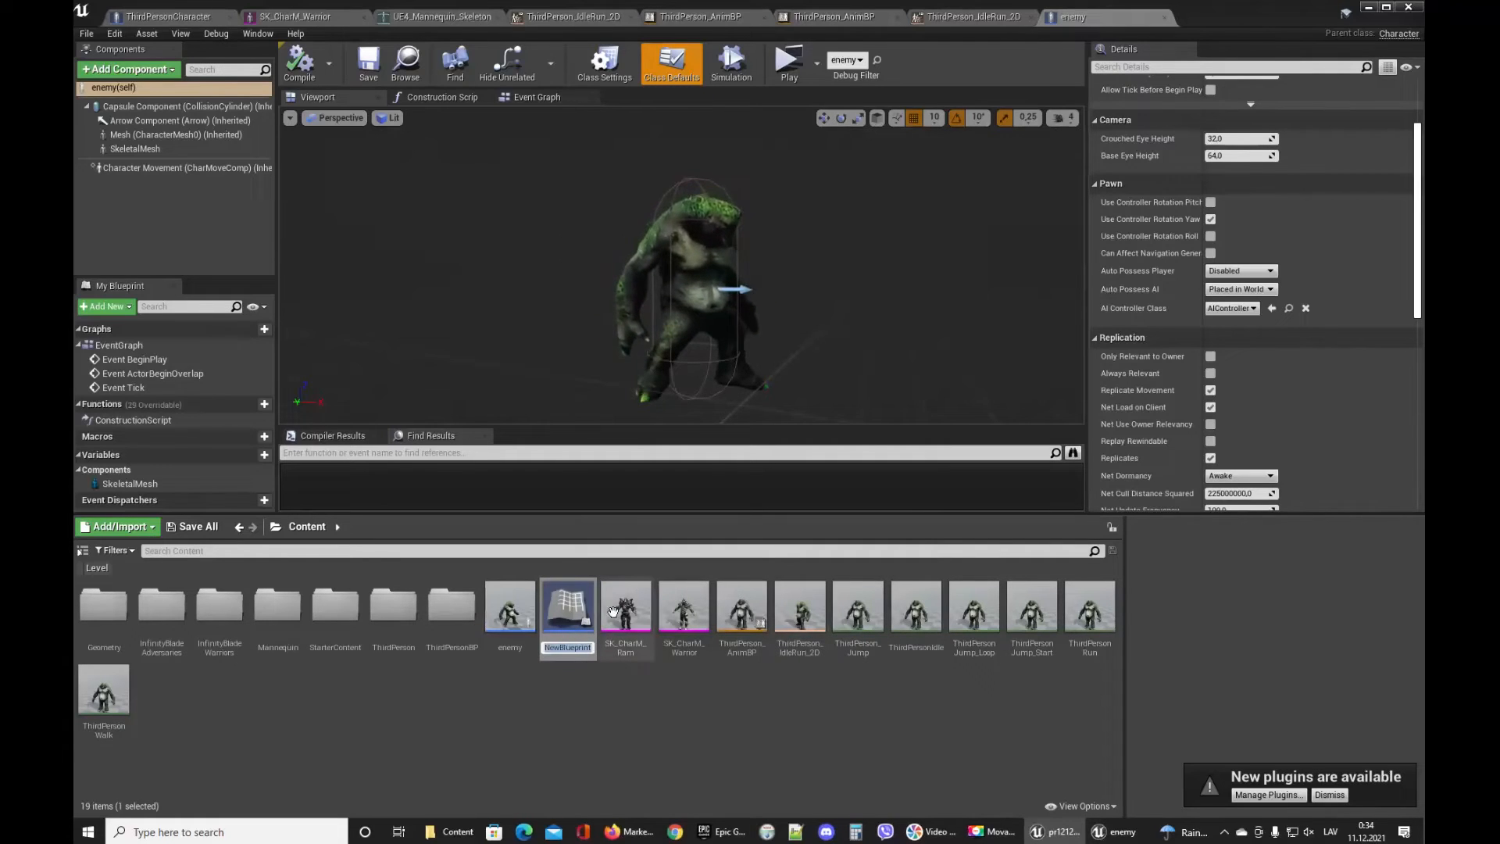
{"action": "type", "text": "eney"}
{"action": "key", "text": "BackSpace"}
{"action": "type", "text": "my"}
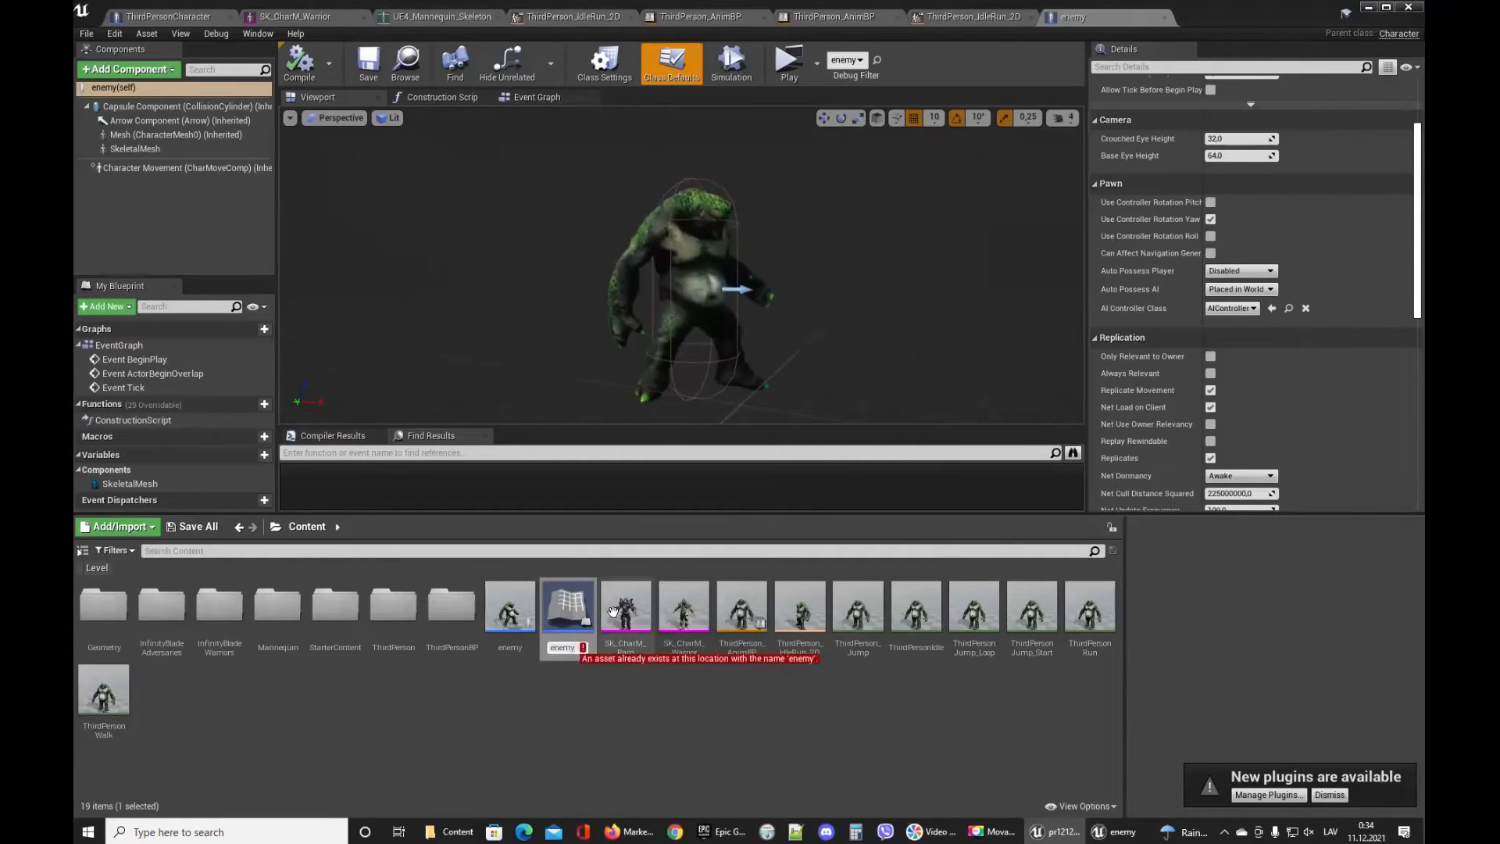
{"action": "type", "text": "AI"}
{"action": "key", "text": "Return"}
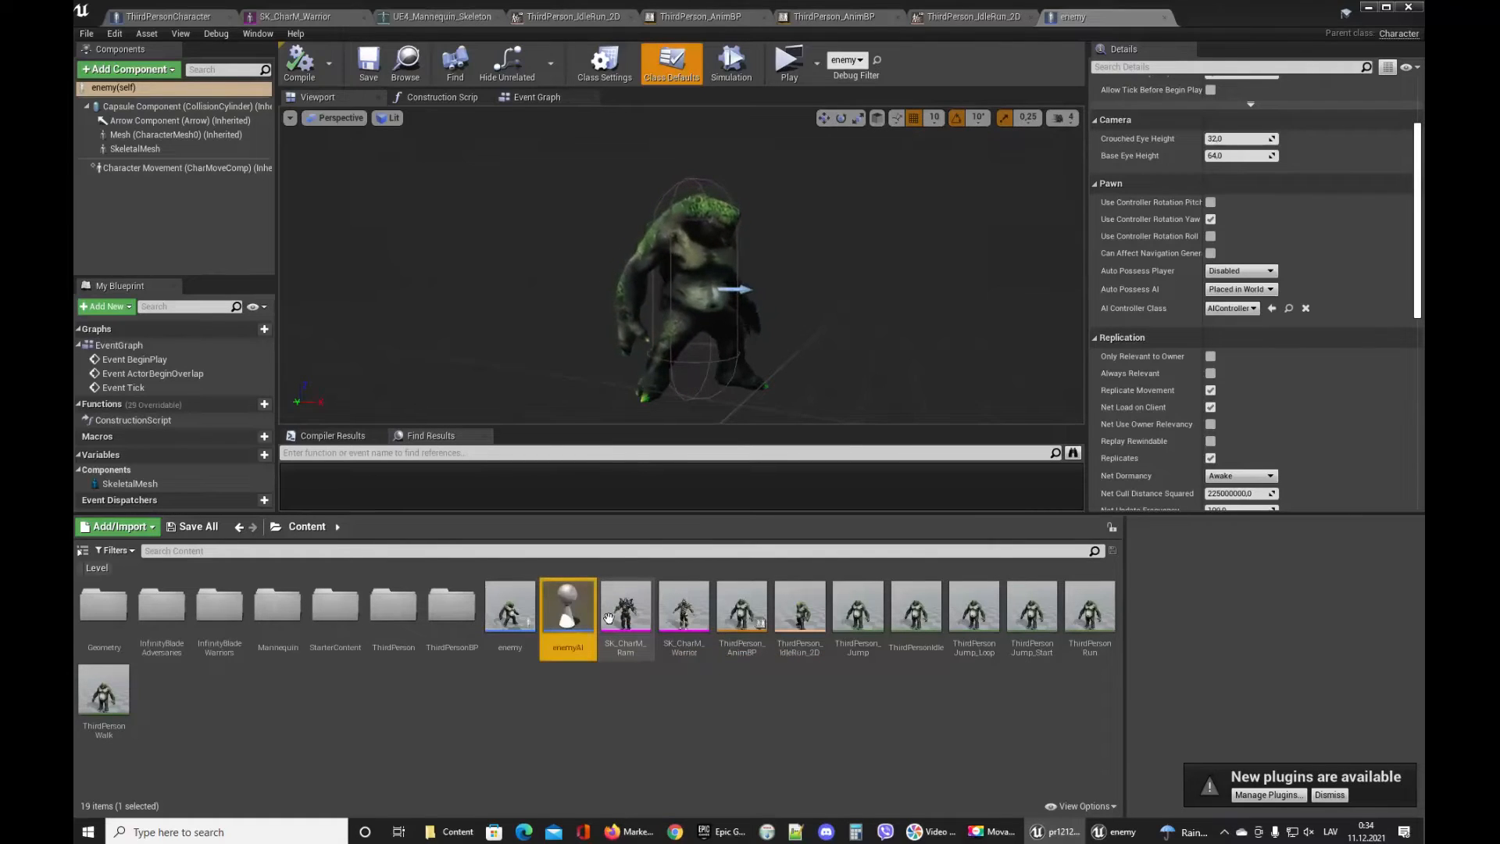
Assign enemyAI as the enemy blueprint's AI Controller Class.
{"action": "left_click_drag", "start_coordinate": [553, 618], "coordinate": [1222, 306]}
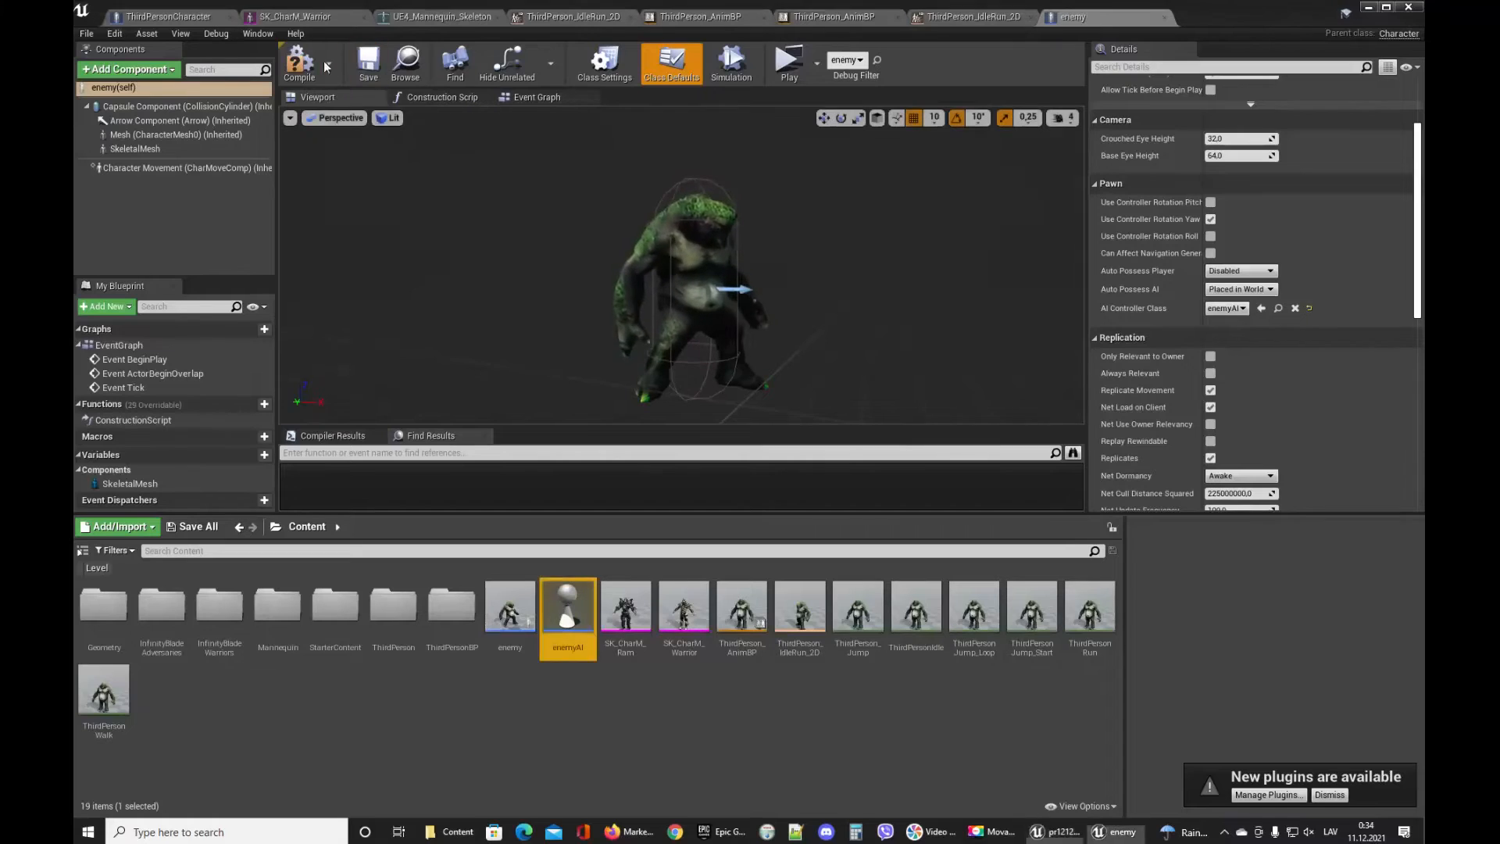
{"action": "left_click", "coordinate": [506, 250]}
{"action": "left_click", "coordinate": [671, 62]}
Open the enemyAI blueprint's Event Graph, add an AI MoveTo node, and save.
{"action": "double_click", "coordinate": [568, 609]}
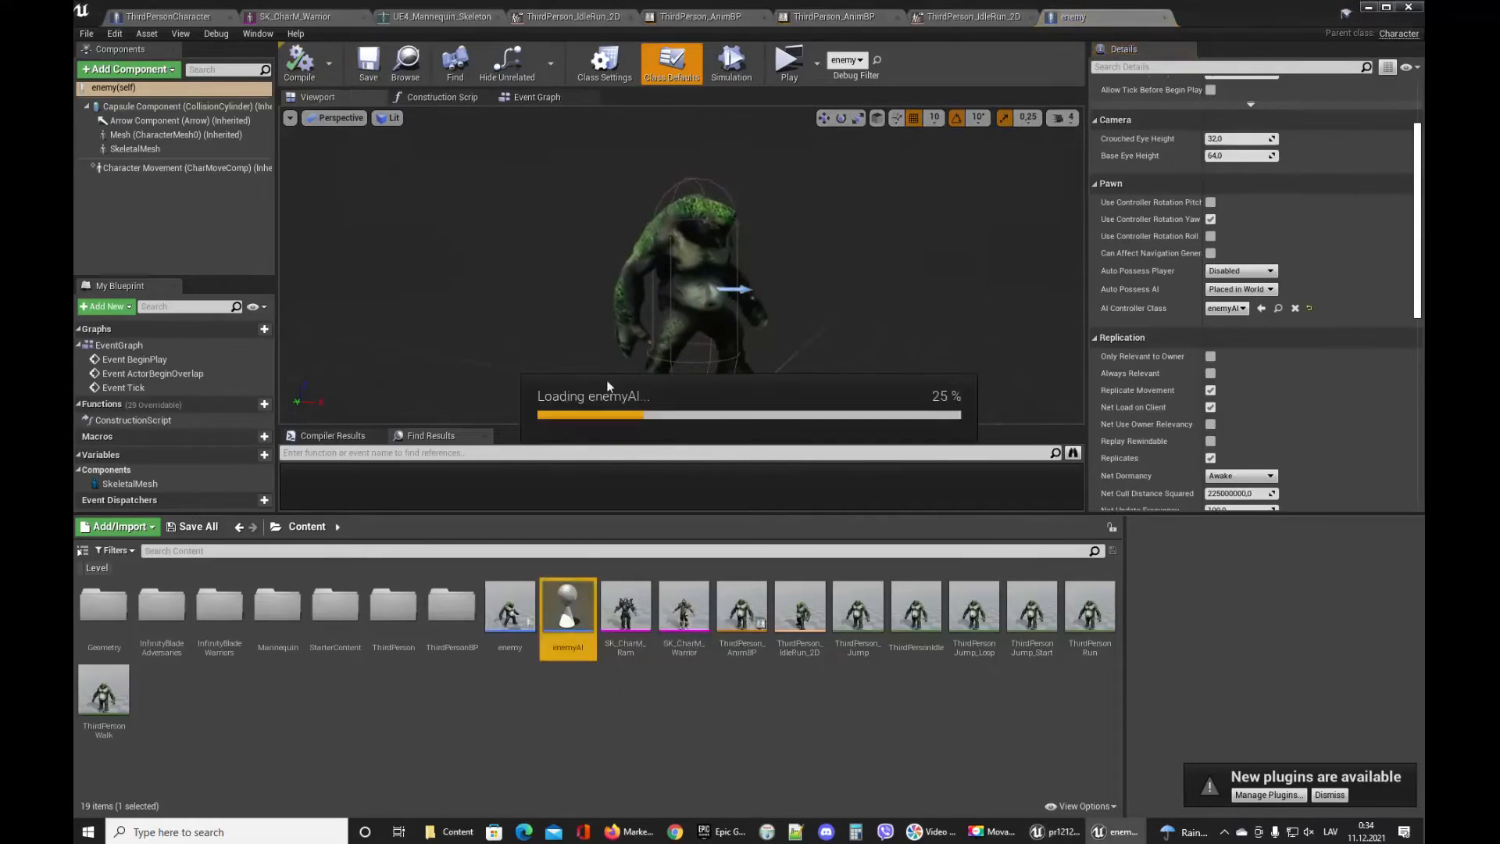
{"action": "left_click", "coordinate": [531, 97]}
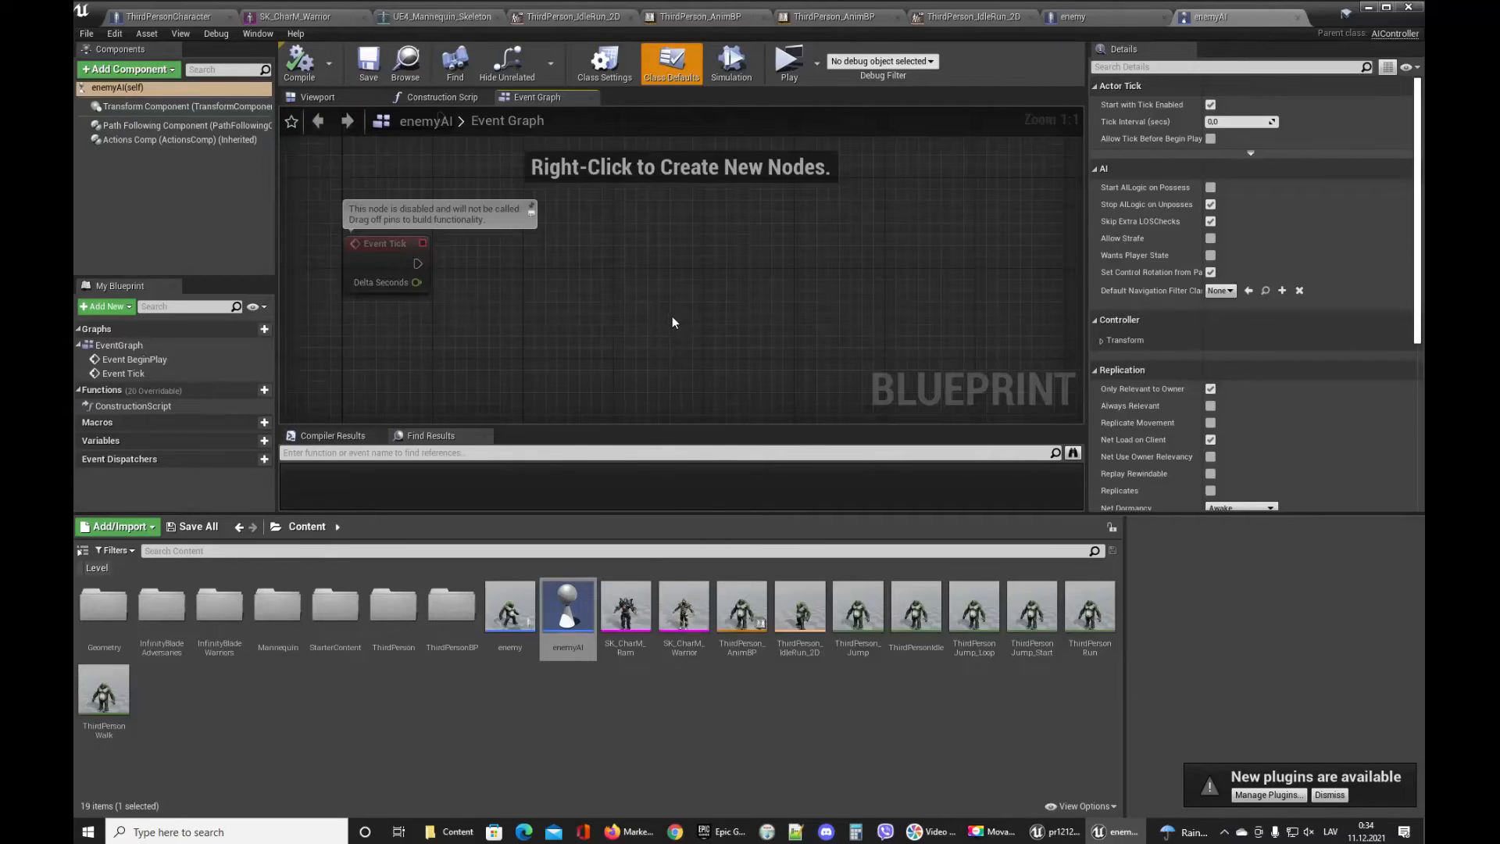
{"action": "right_click_drag", "start_coordinate": [606, 267], "coordinate": [619, 257]}
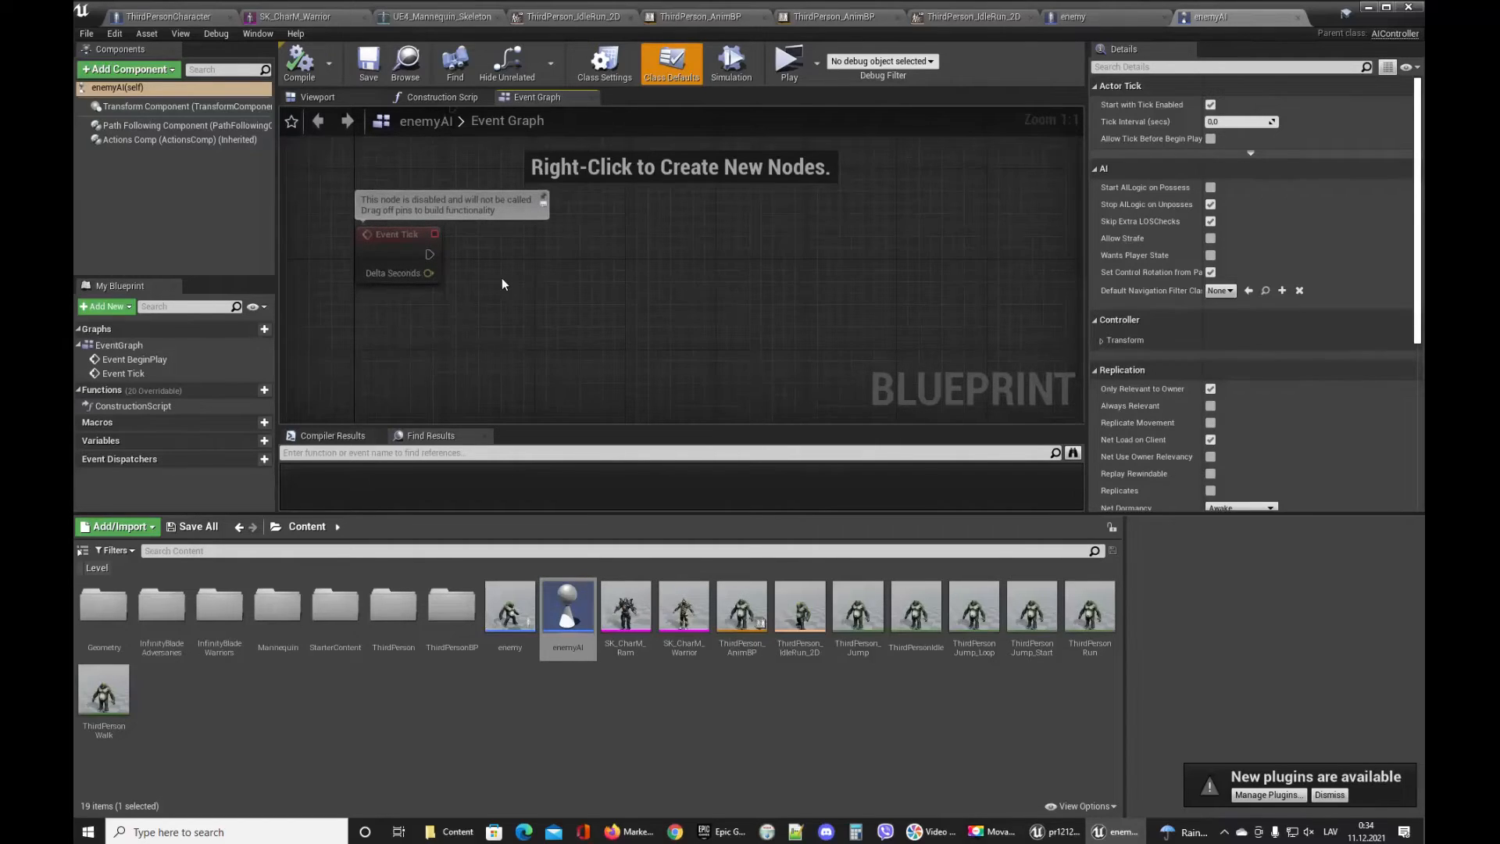
{"action": "right_click", "coordinate": [660, 271]}
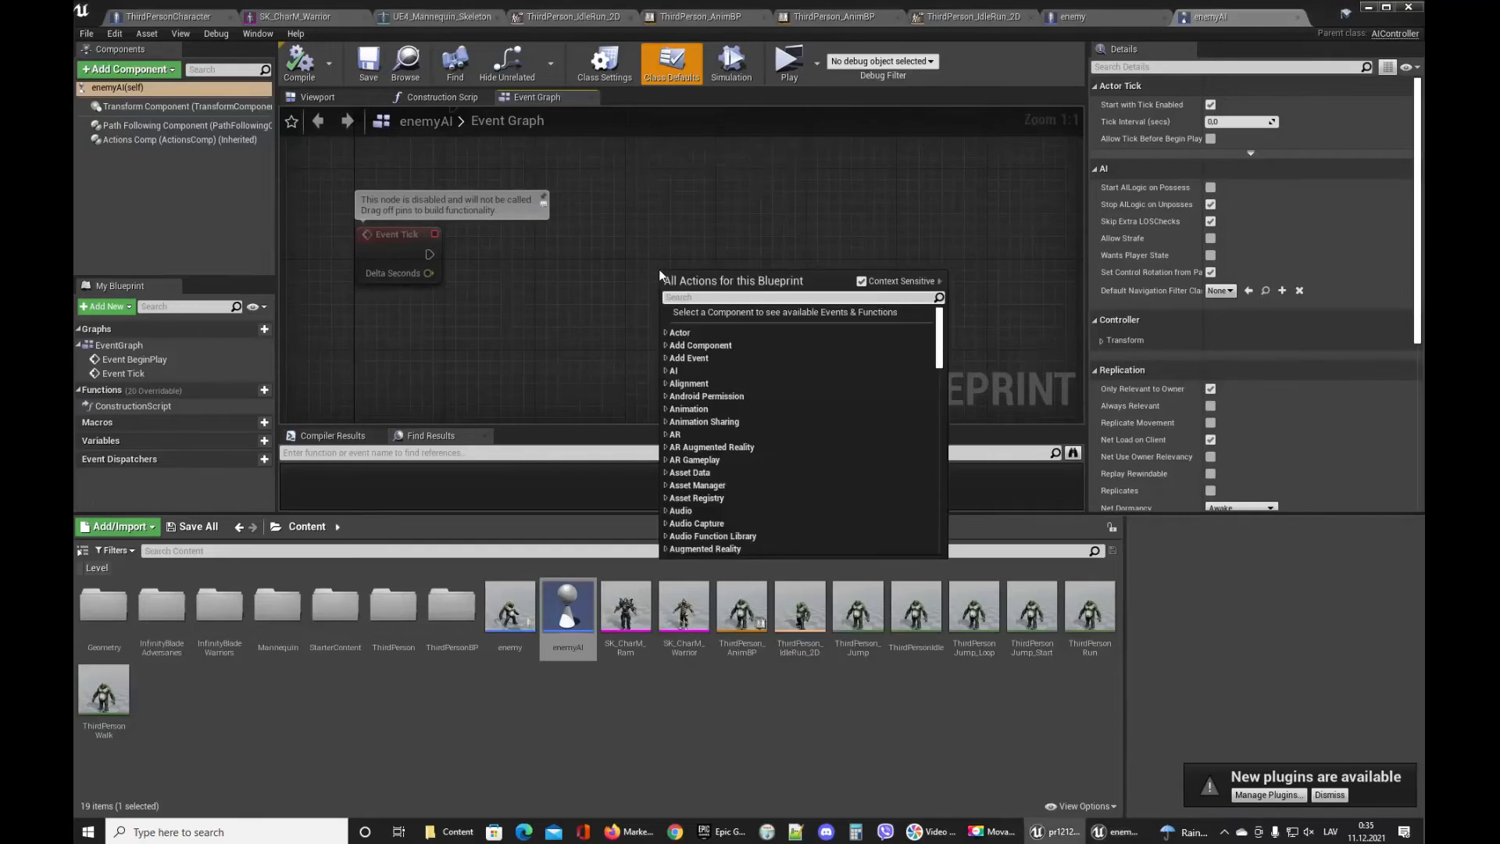
{"action": "type", "text": "ai move"}
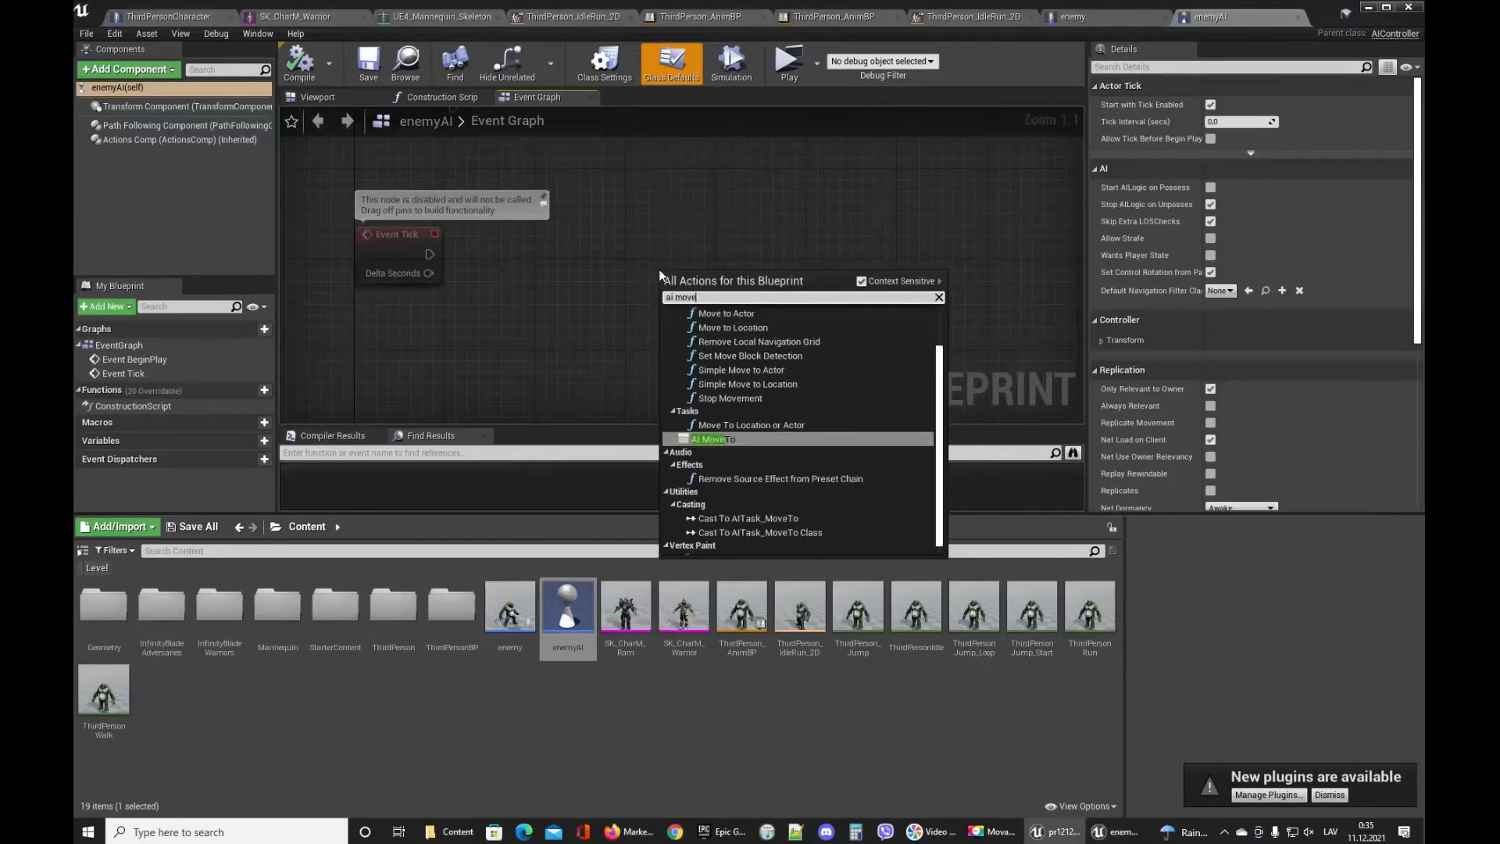
{"action": "left_click", "coordinate": [750, 438]}
{"action": "left_click_drag", "start_coordinate": [794, 264], "coordinate": [847, 230]}
{"action": "left_click", "coordinate": [574, 326]}
{"action": "right_click_drag", "start_coordinate": [601, 339], "coordinate": [613, 297]}
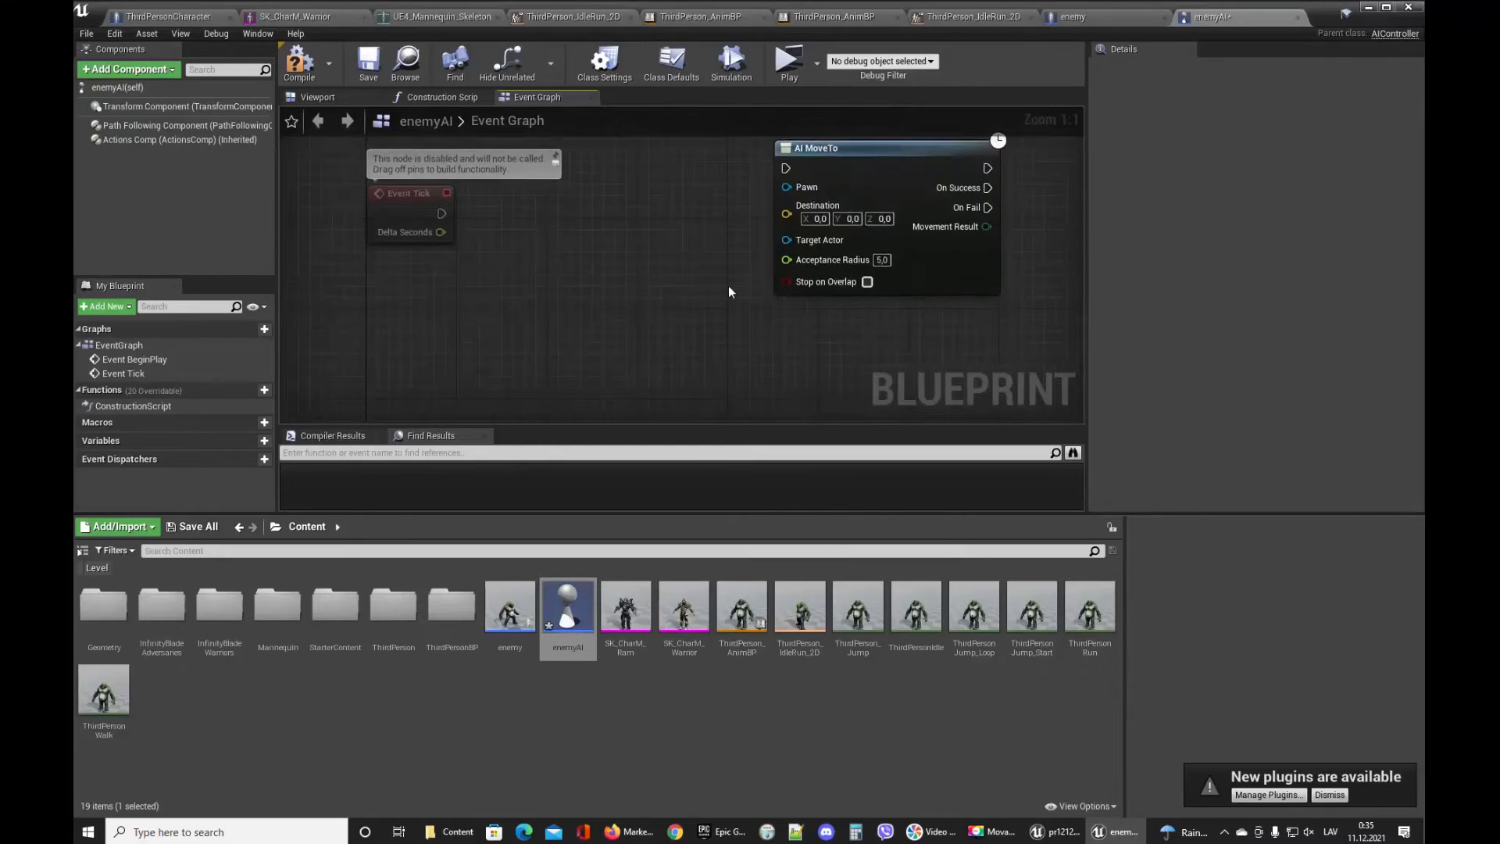
{"action": "left_click", "coordinate": [360, 63]}
{"action": "left_click_drag", "start_coordinate": [870, 171], "coordinate": [859, 209]}
{"action": "left_click", "coordinate": [503, 292]}
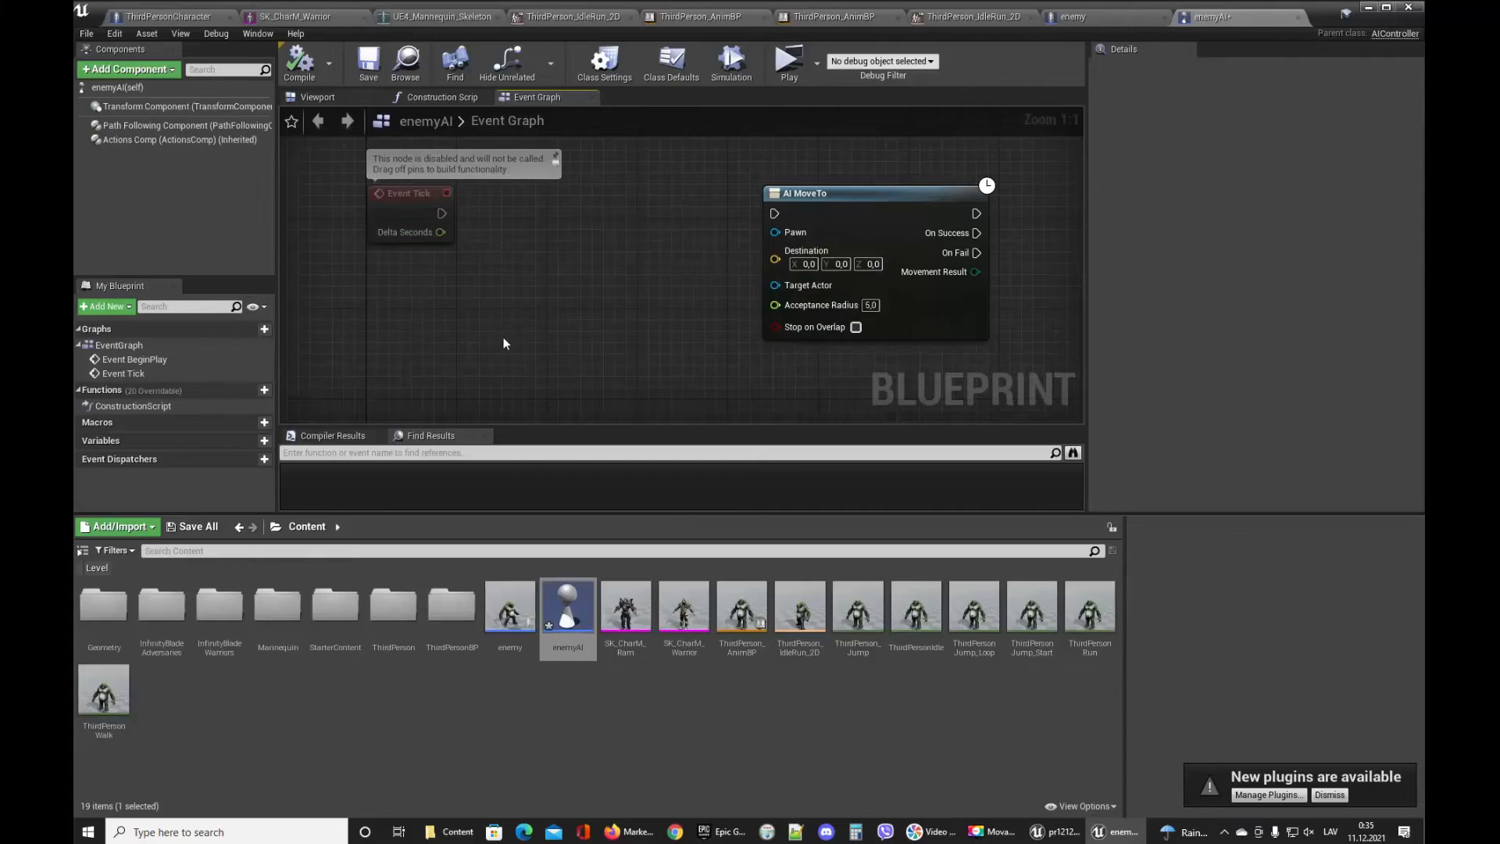
{"action": "right_click", "coordinate": [432, 330]}
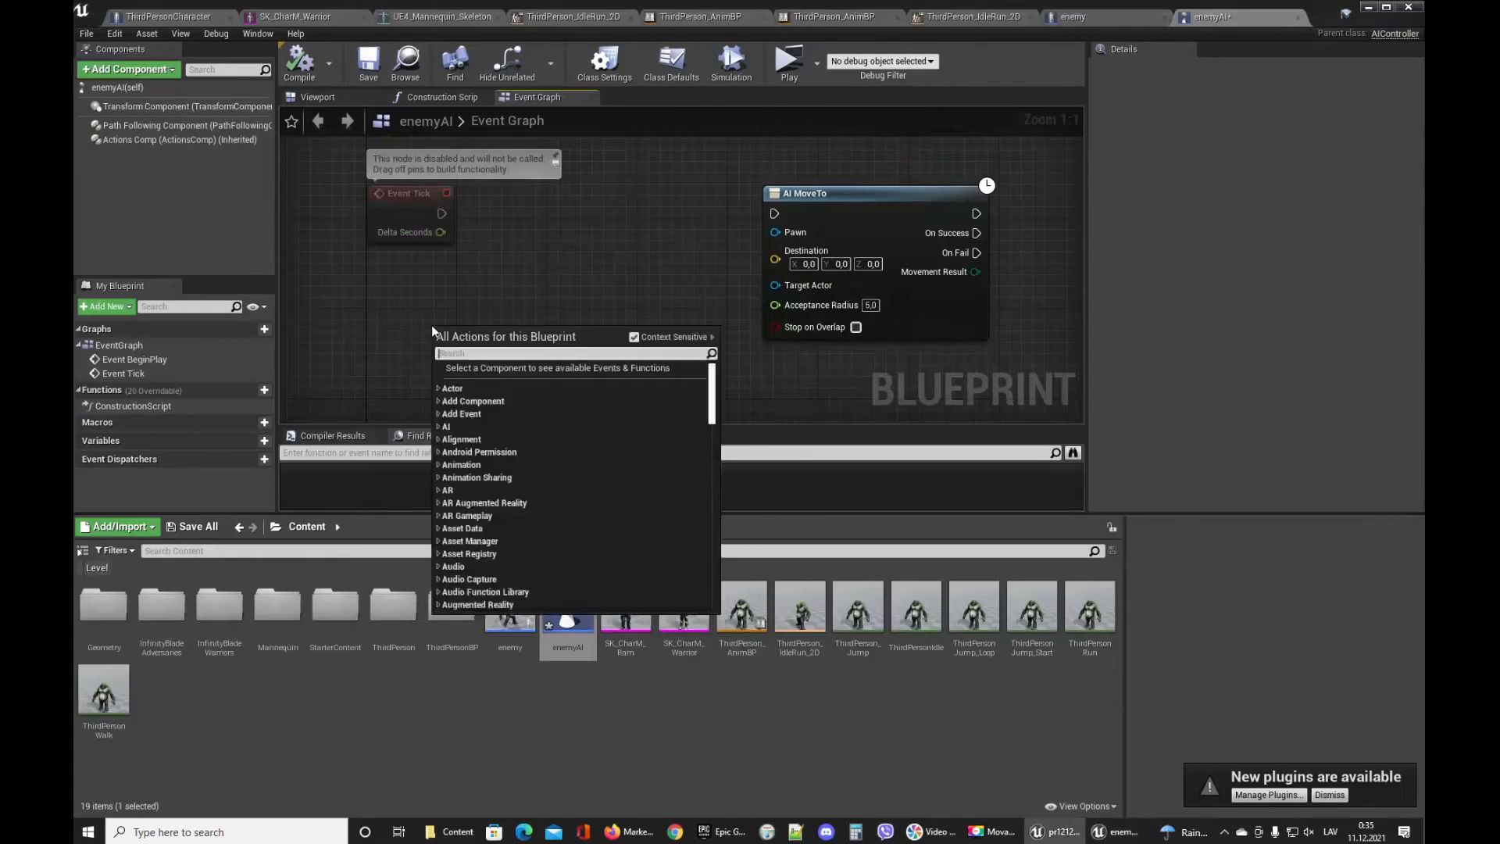
{"action": "type", "text": "get"}
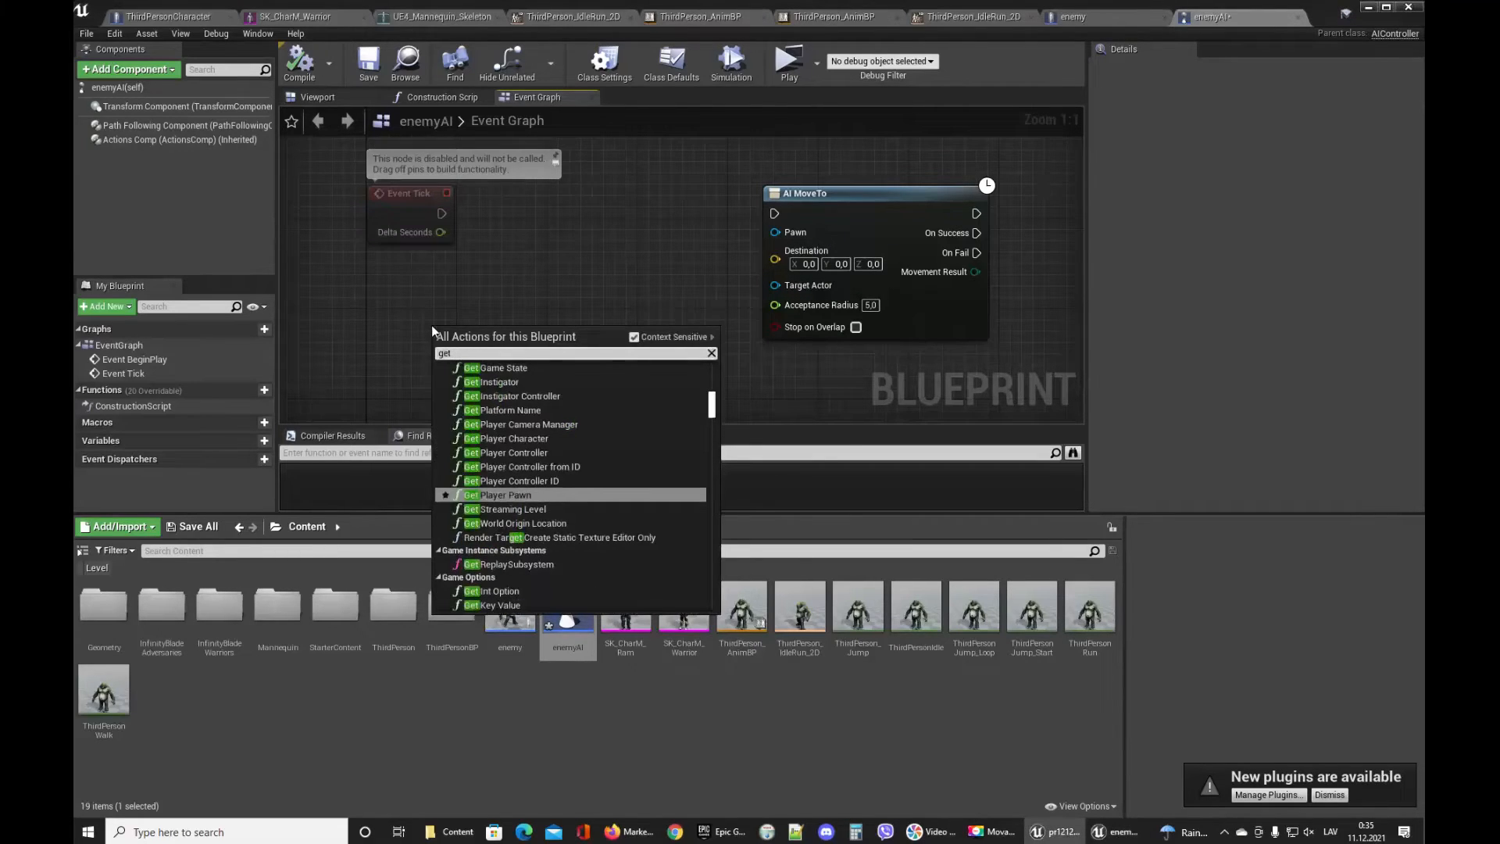
{"action": "type", "text": " clas"}
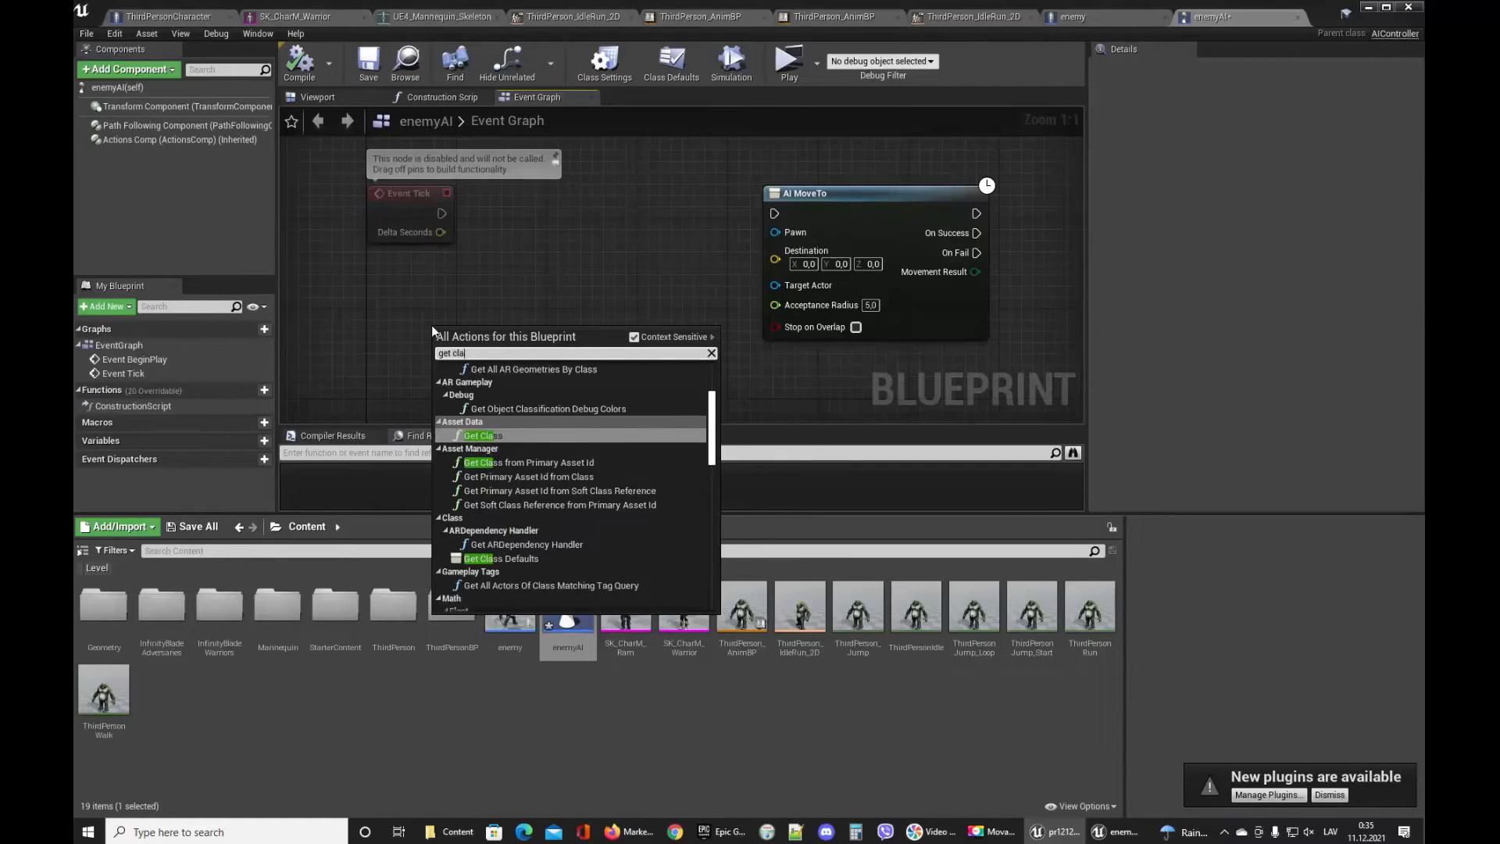
{"action": "key", "text": "BackSpace"}
{"action": "key", "text": "BackSpace"}
{"action": "key", "text": "BackSpace"}
{"action": "key", "text": "BackSpace"}
{"action": "type", "text": "by clas"}
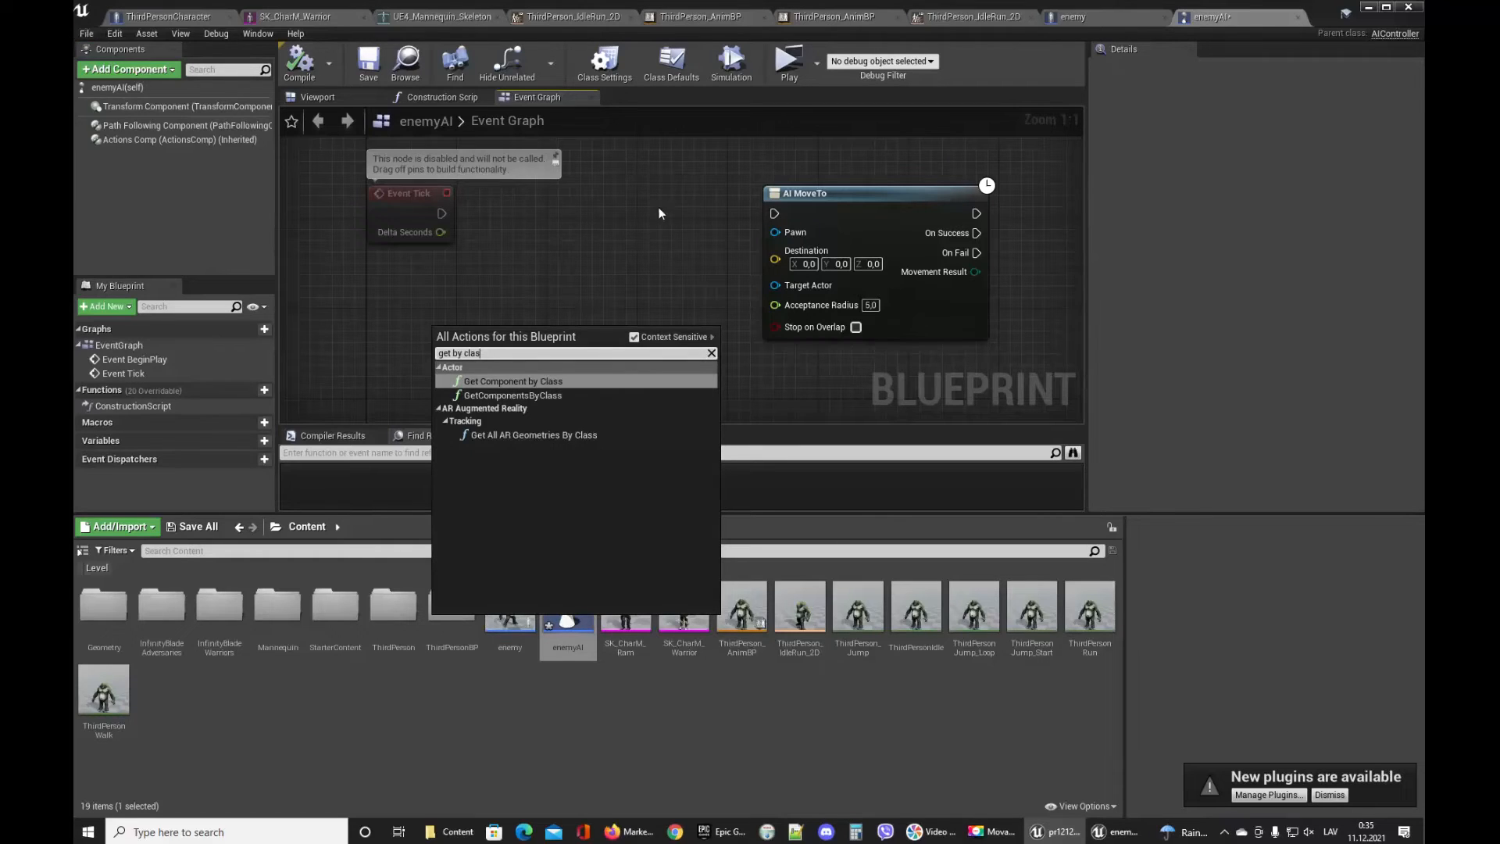
{"action": "left_click", "coordinate": [617, 299]}
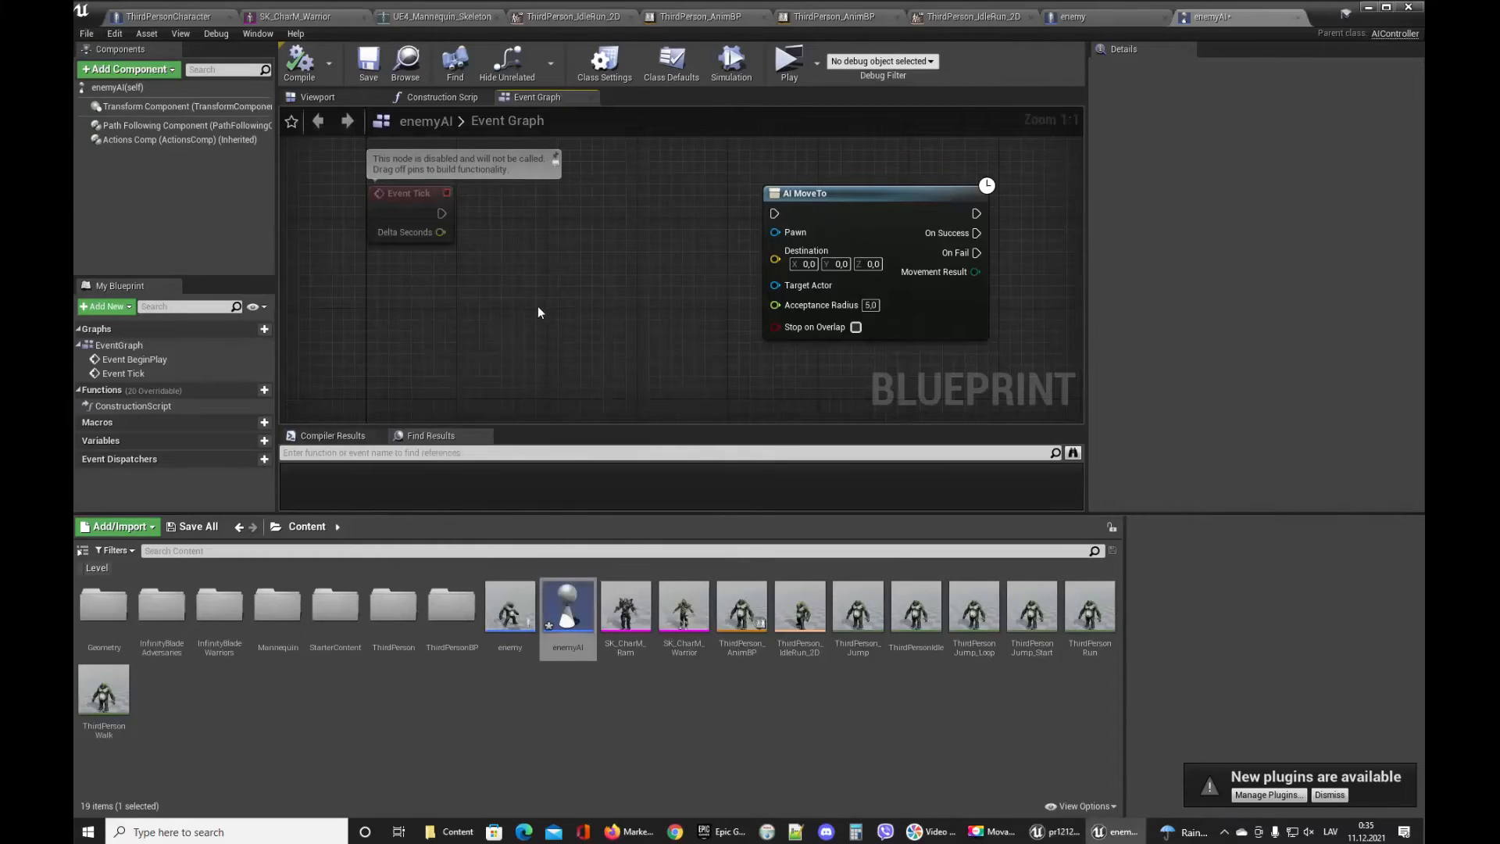
Add a Get Actors node to the enemyAI event graph, then delete it.
{"action": "right_click", "coordinate": [506, 288]}
{"action": "left_click", "coordinate": [482, 288]}
{"action": "right_click", "coordinate": [481, 288]}
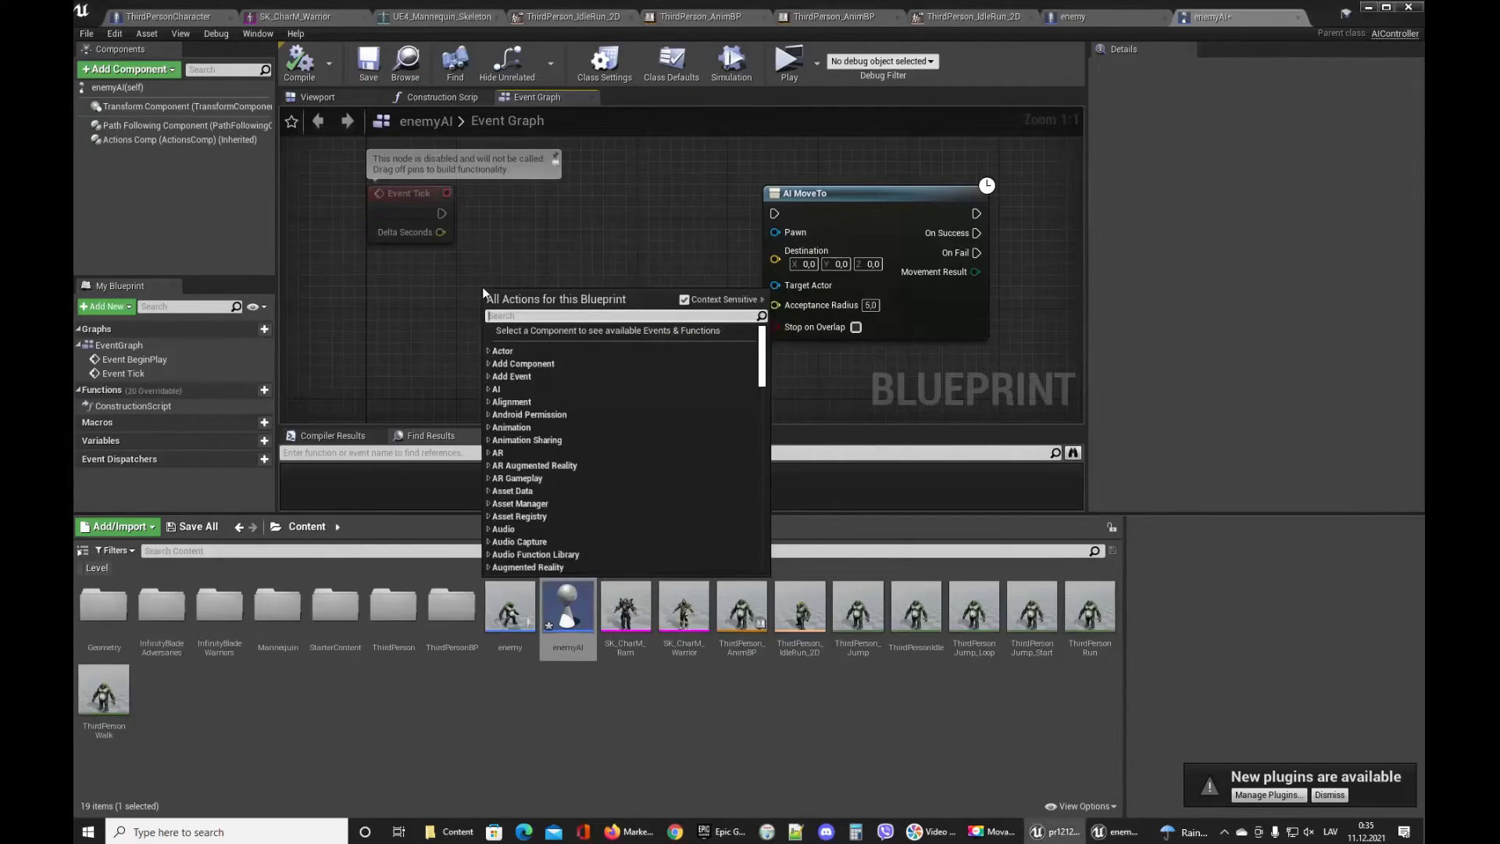
{"action": "type", "text": "get actor"}
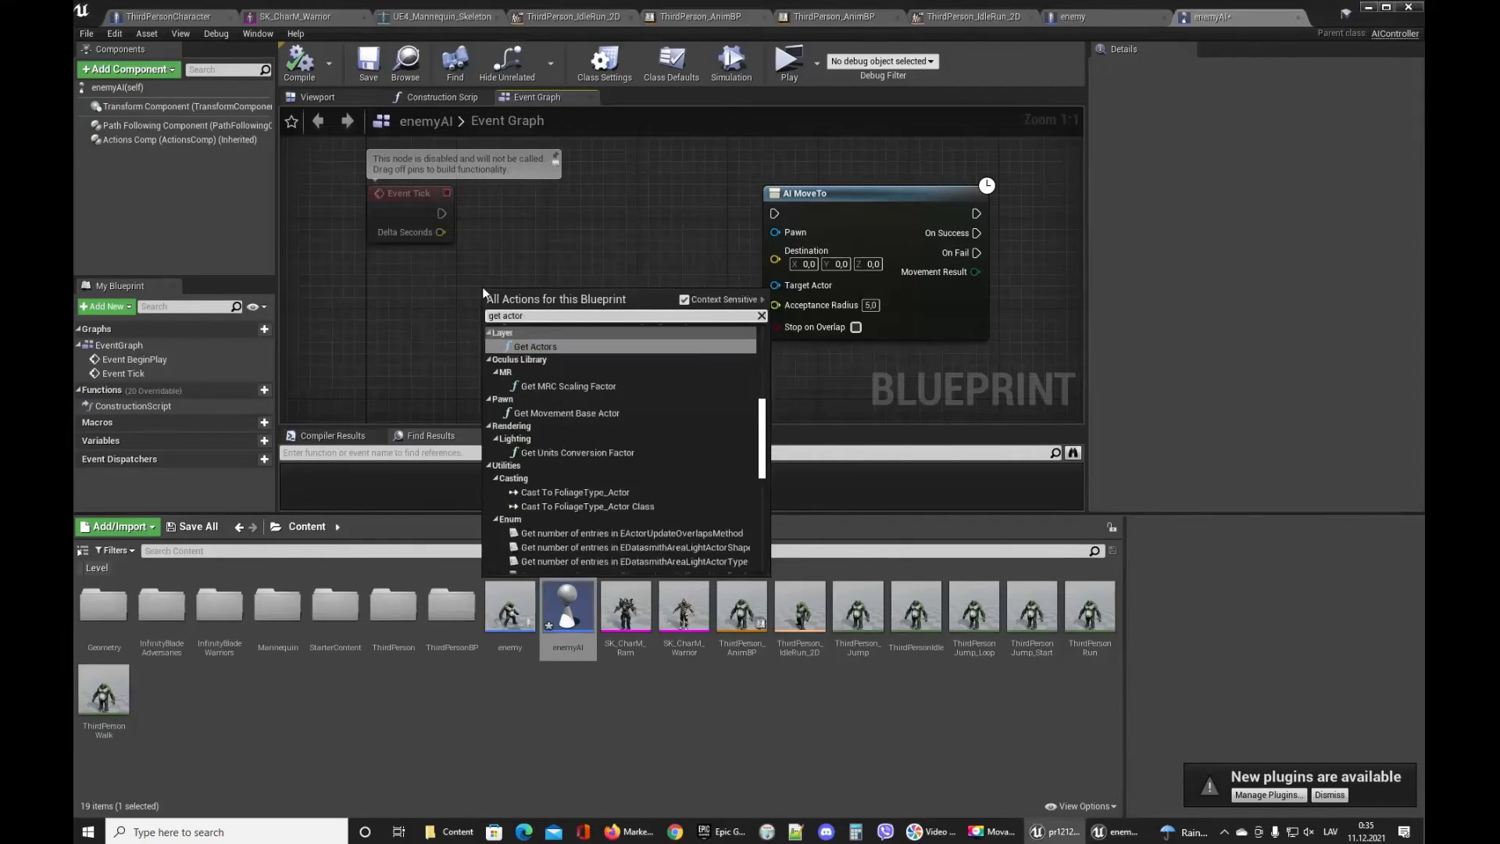
{"action": "type", "text": "s"}
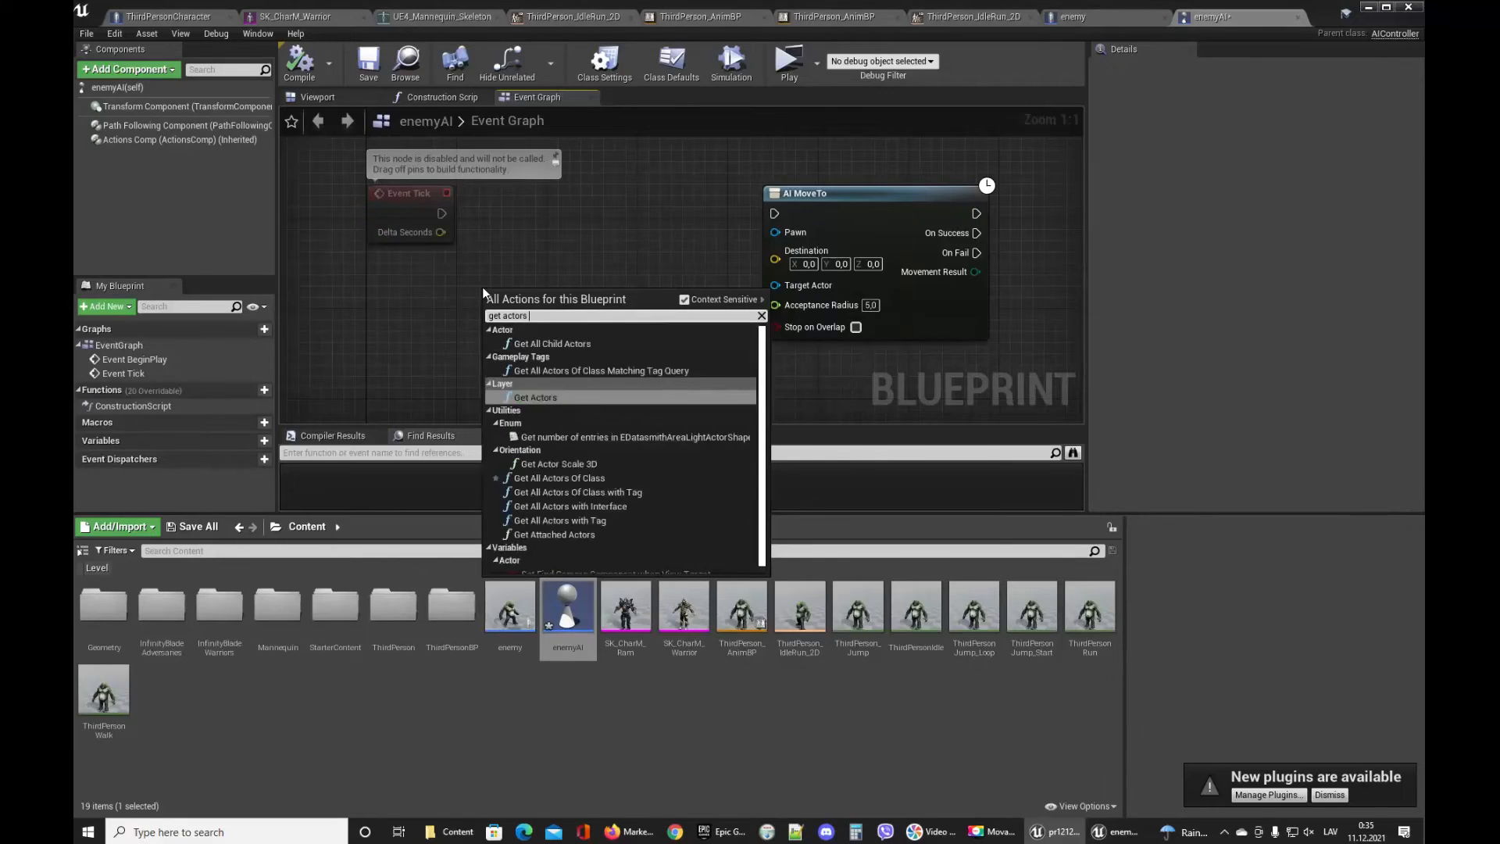
{"action": "key", "text": "Return"}
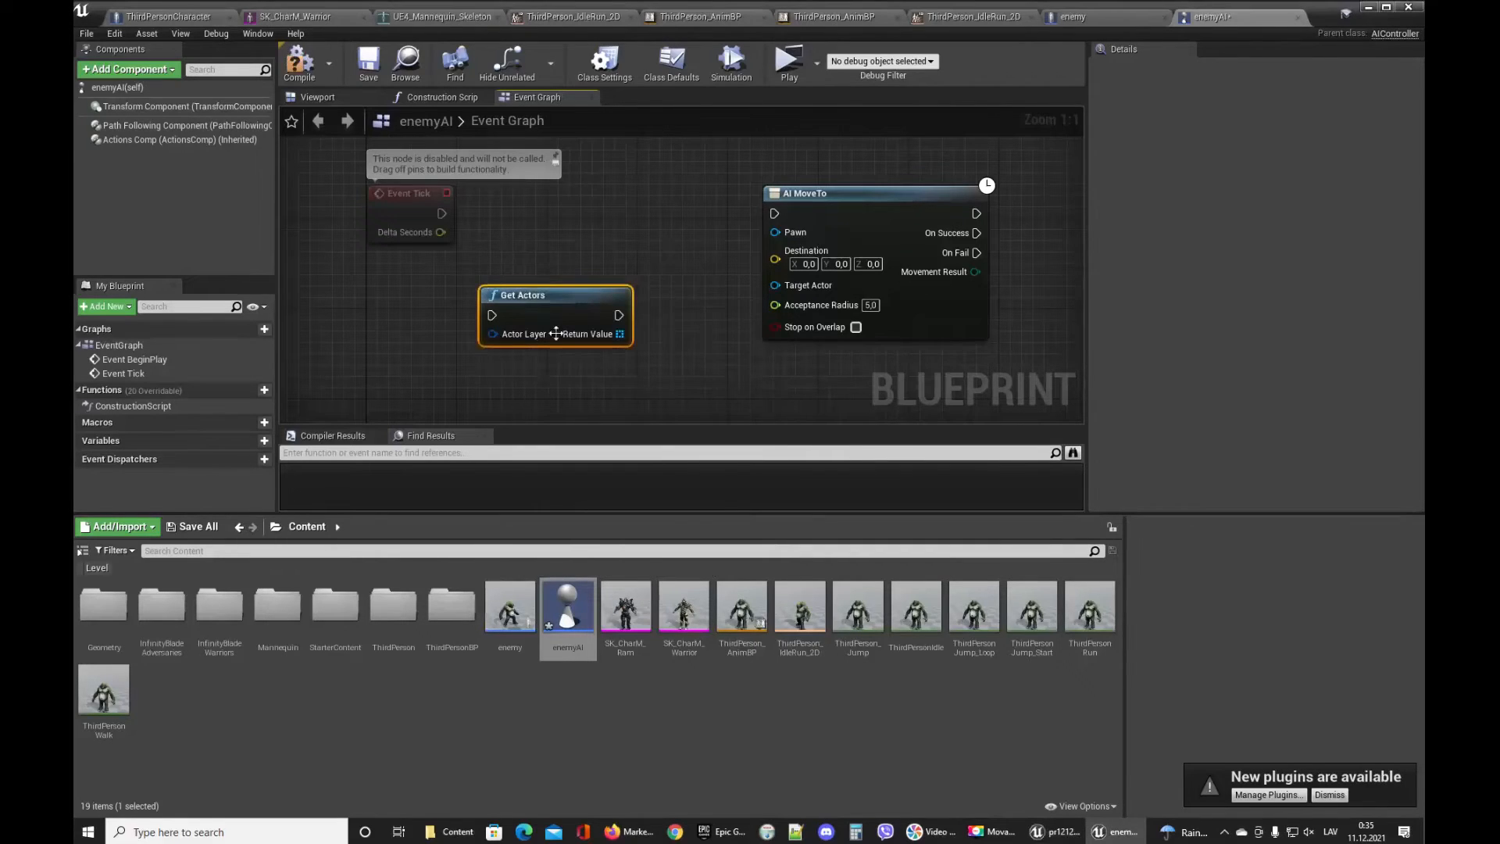
{"action": "key", "text": "Delete"}
{"action": "right_click_drag", "start_coordinate": [558, 298], "coordinate": [547, 294]}
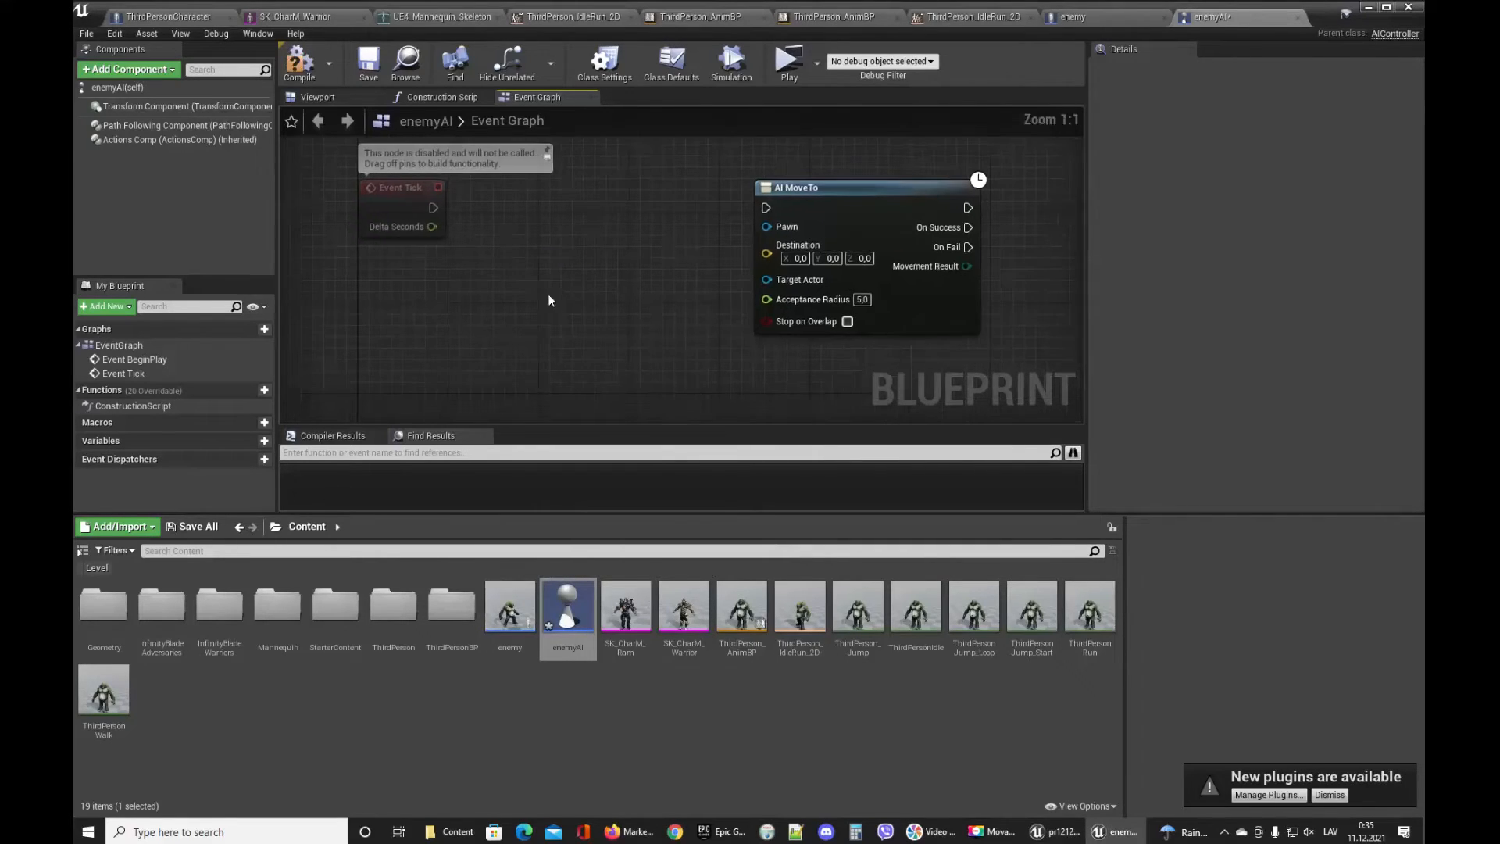
{"action": "right_click", "coordinate": [520, 295]}
{"action": "type", "text": "actor"}
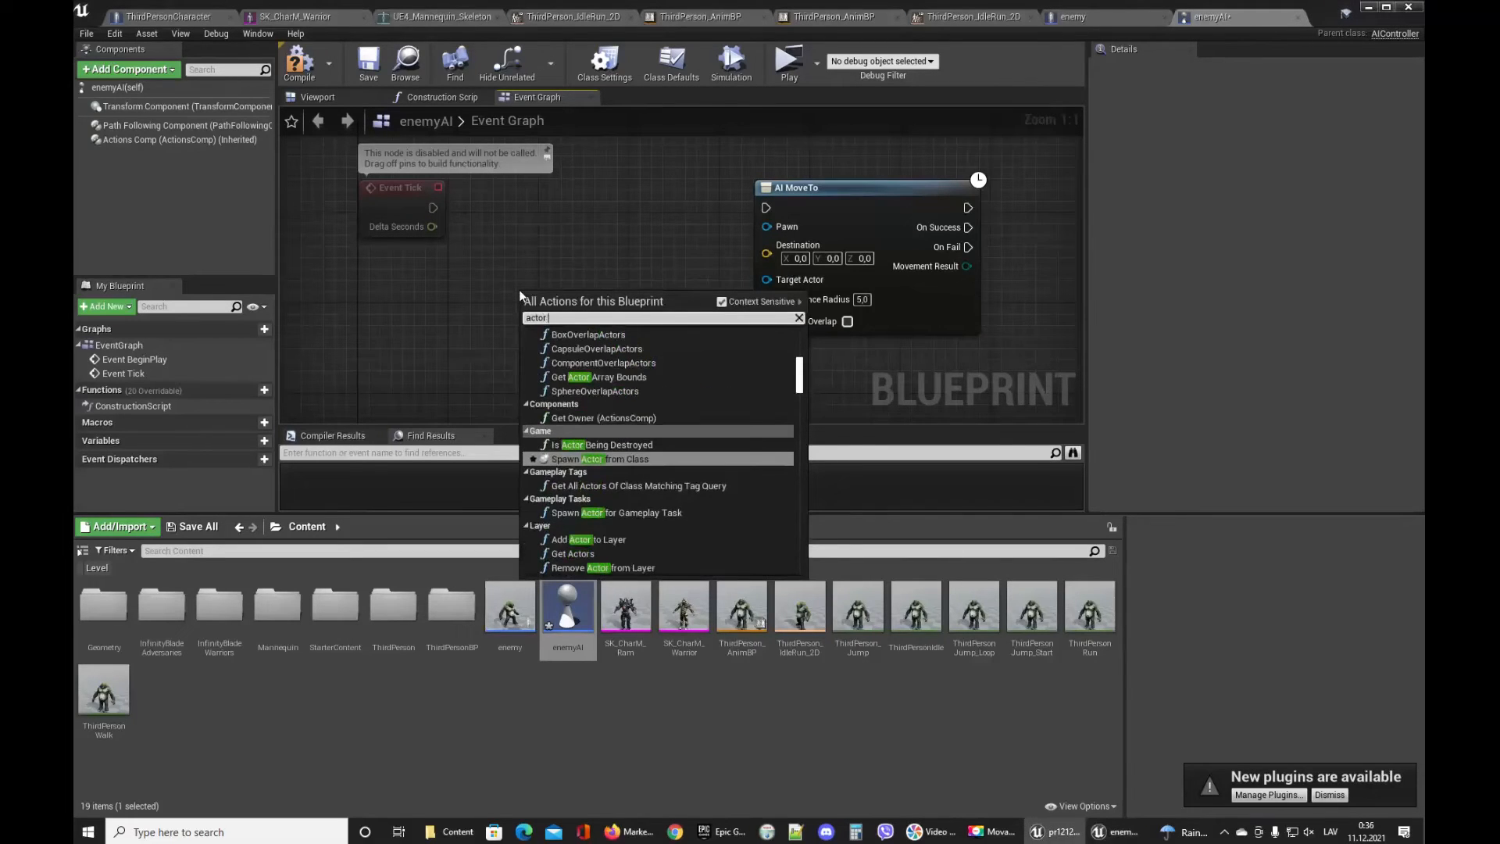
{"action": "key", "text": "BackSpace"}
{"action": "key", "text": "BackSpace"}
{"action": "key", "text": "BackSpace"}
{"action": "key", "text": "BackSpace"}
{"action": "key", "text": "BackSpace"}
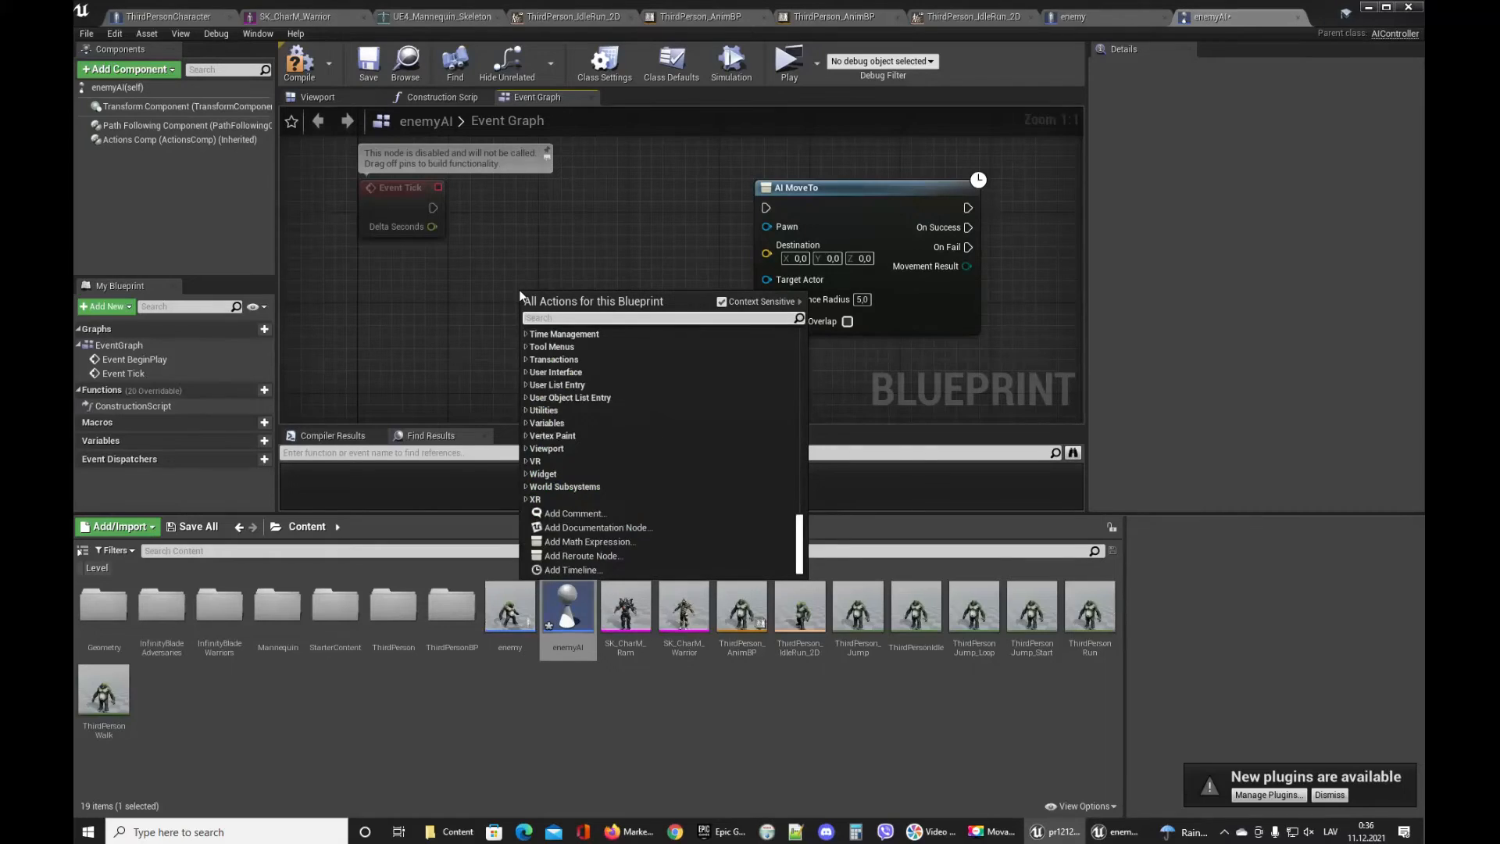
{"action": "type", "text": "get actor"}
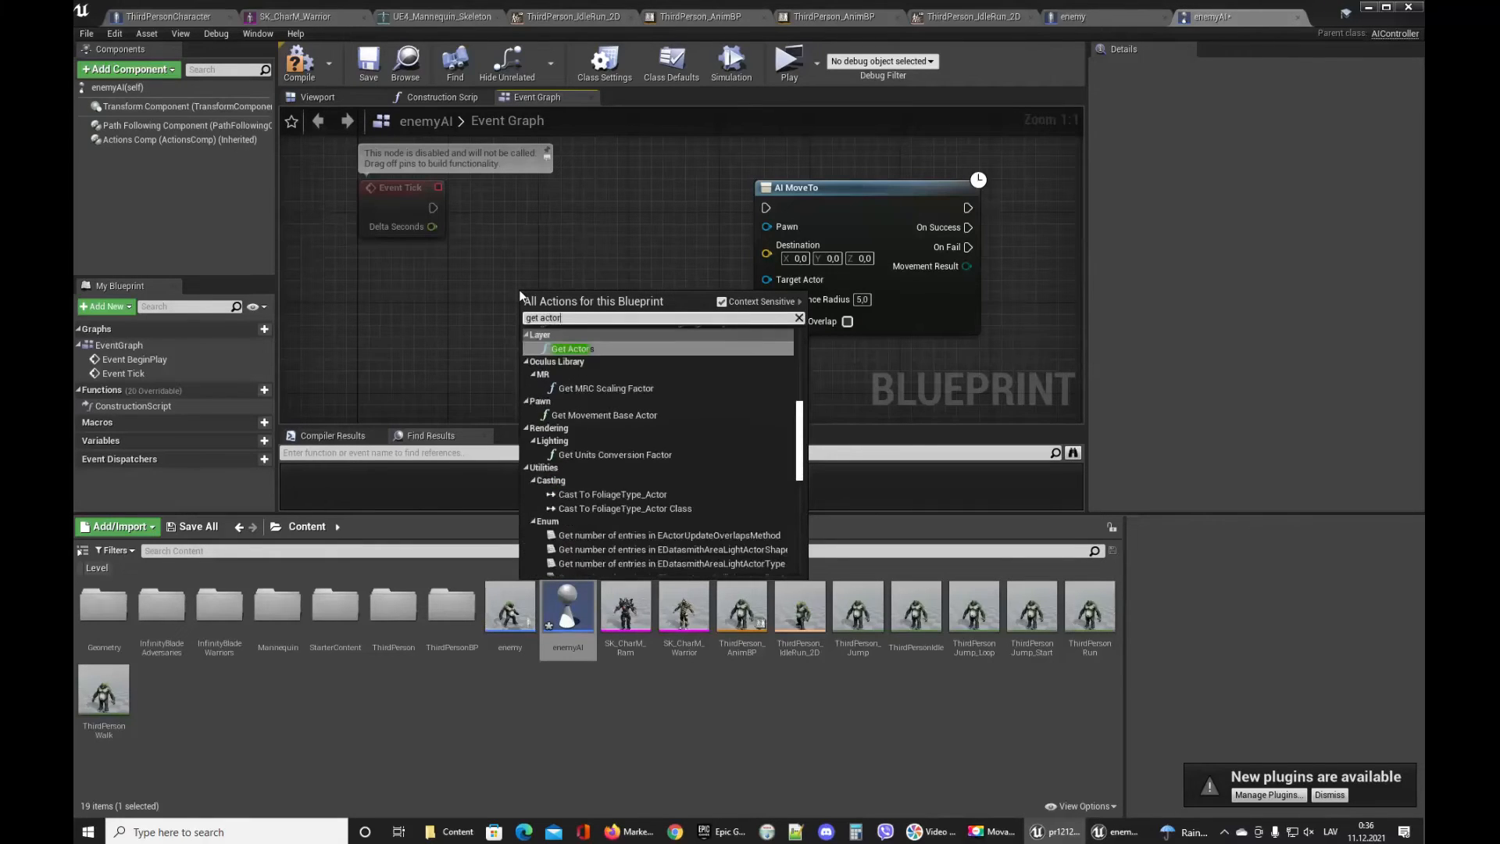
{"action": "type", "text": "s by"}
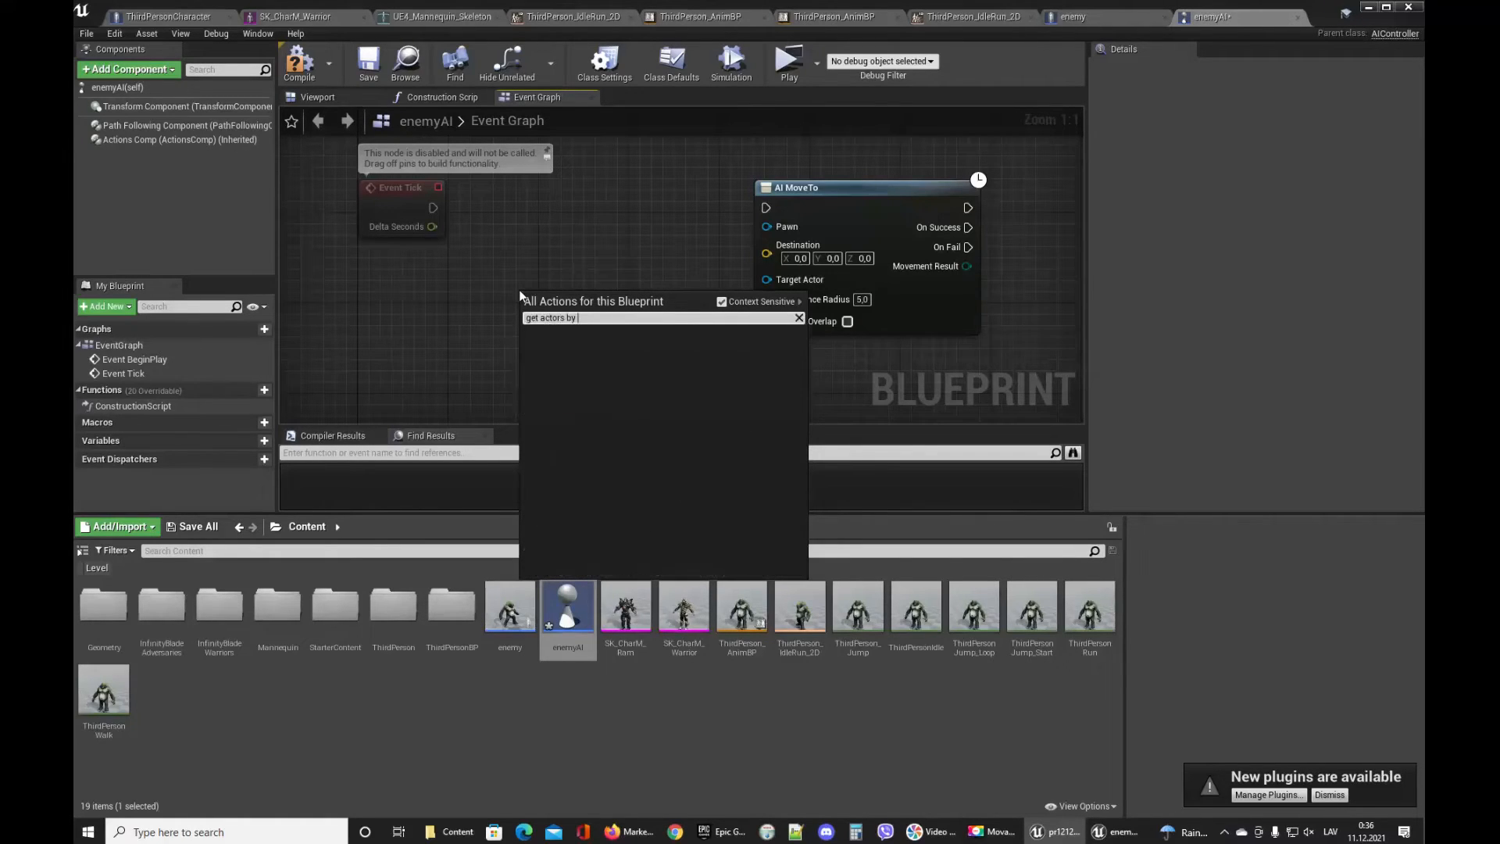
{"action": "key", "text": "Escape"}
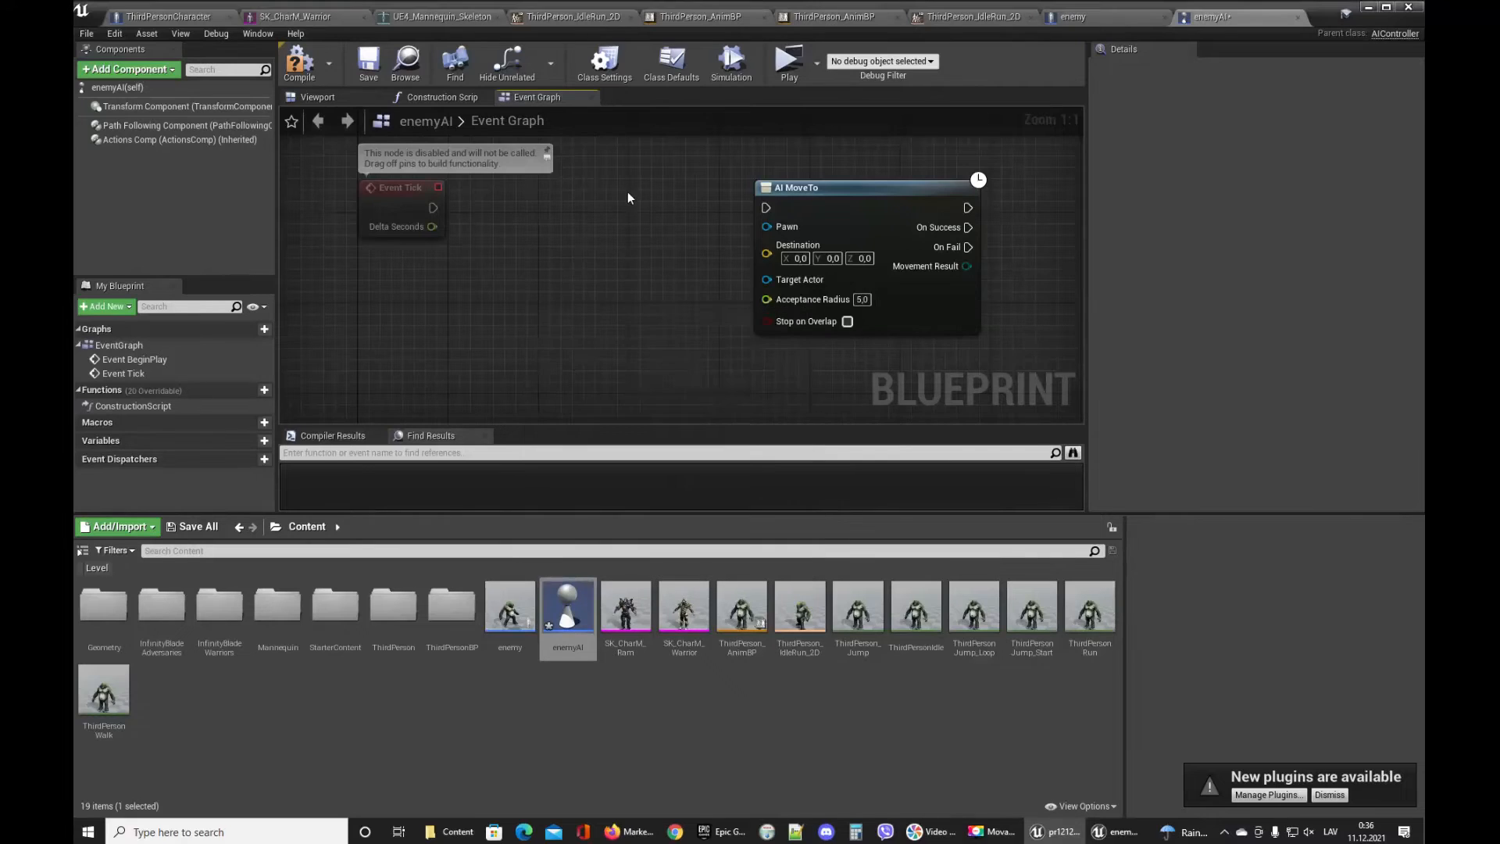
Compile enemyAI, then add a new variable named playeractor to the enemy blueprint.
{"action": "left_click", "coordinate": [311, 74]}
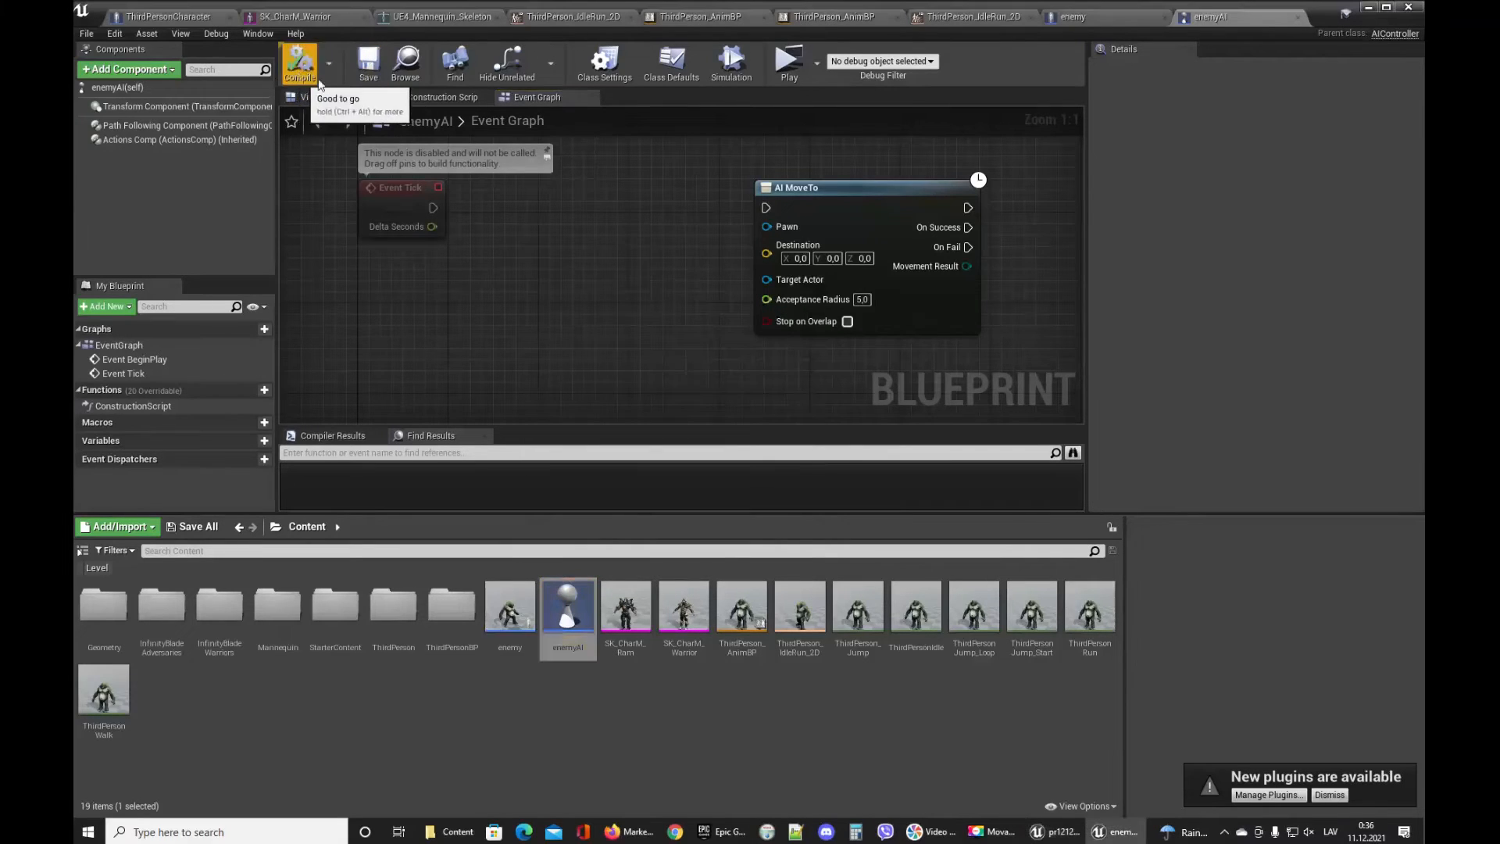
{"action": "left_click", "coordinate": [1124, 17]}
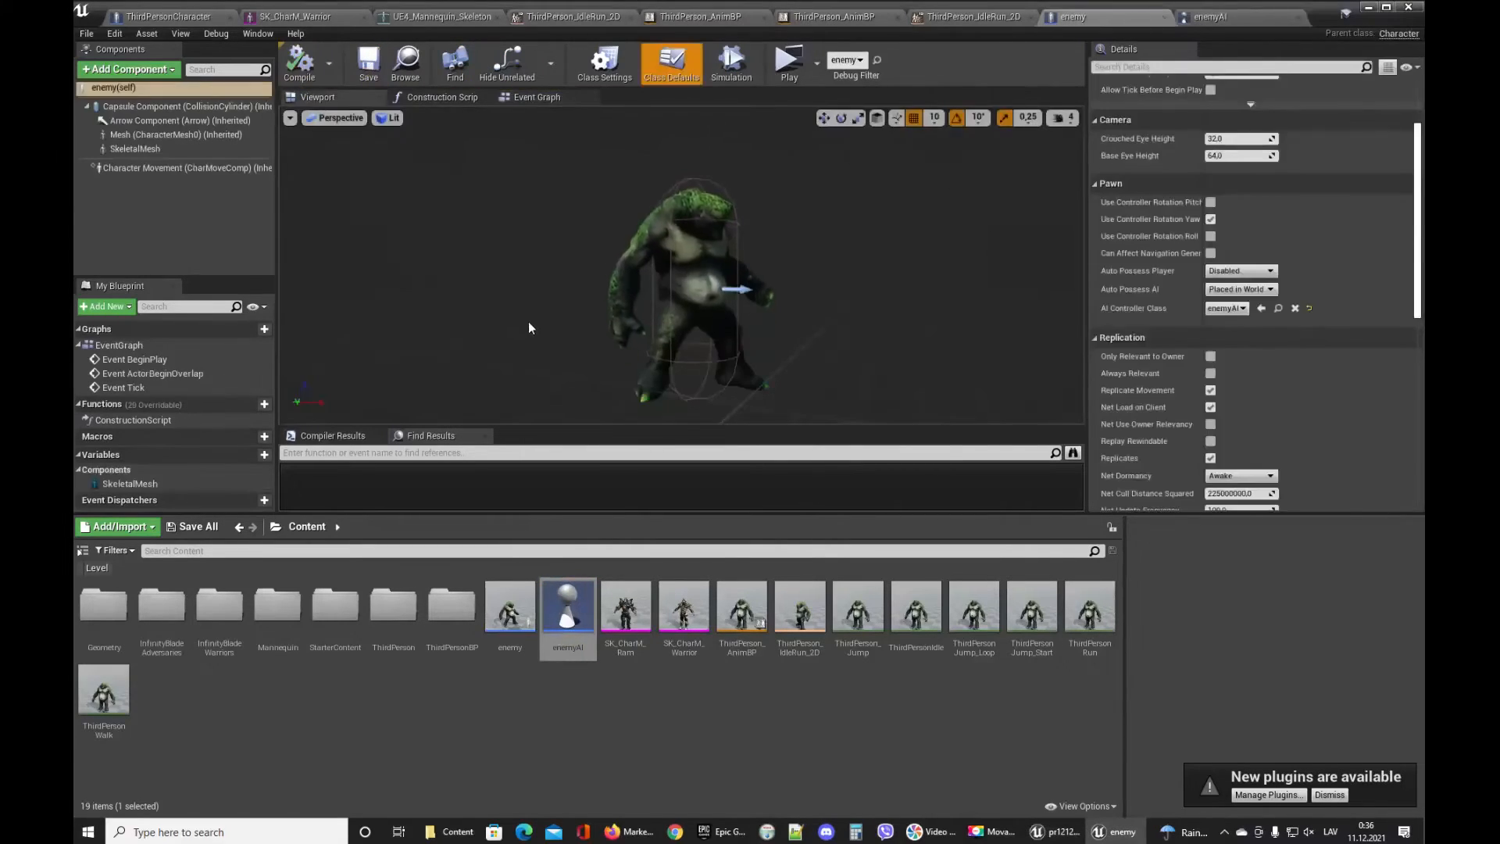
{"action": "left_click", "coordinate": [256, 453]}
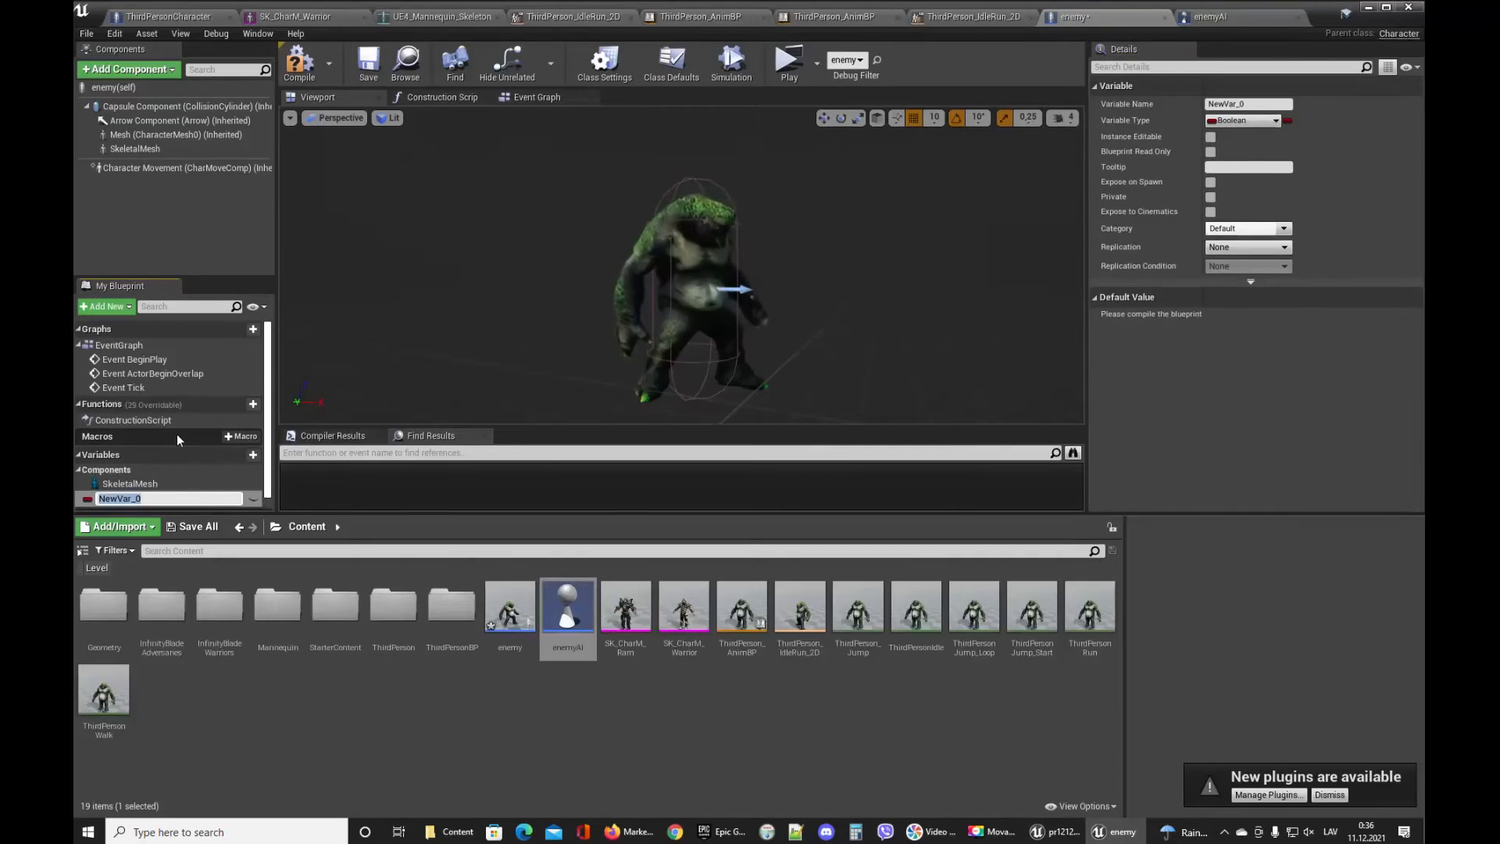
{"action": "type", "text": "my"}
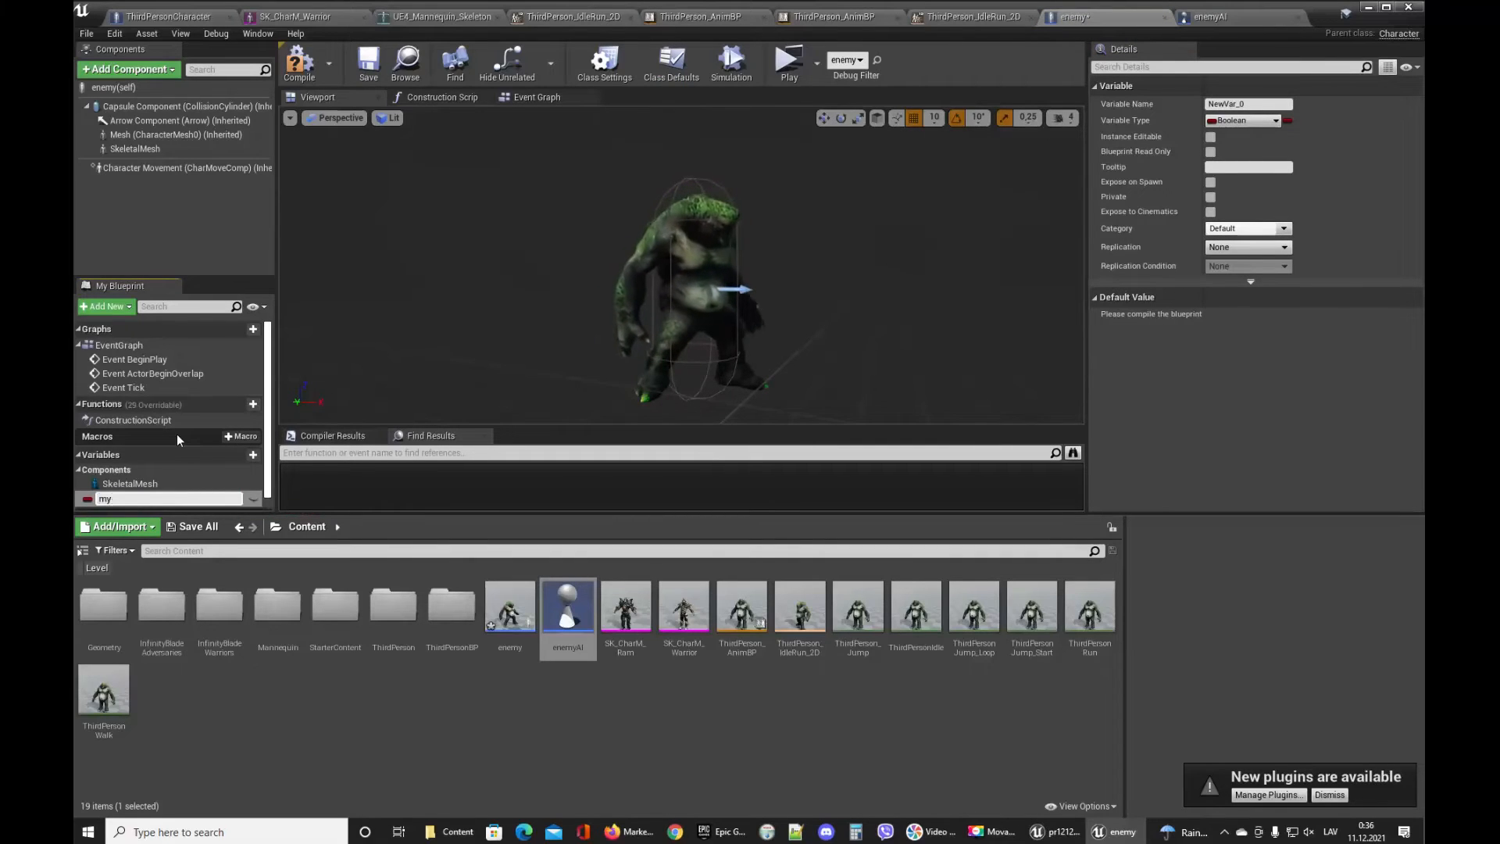
{"action": "key", "text": "BackSpace"}
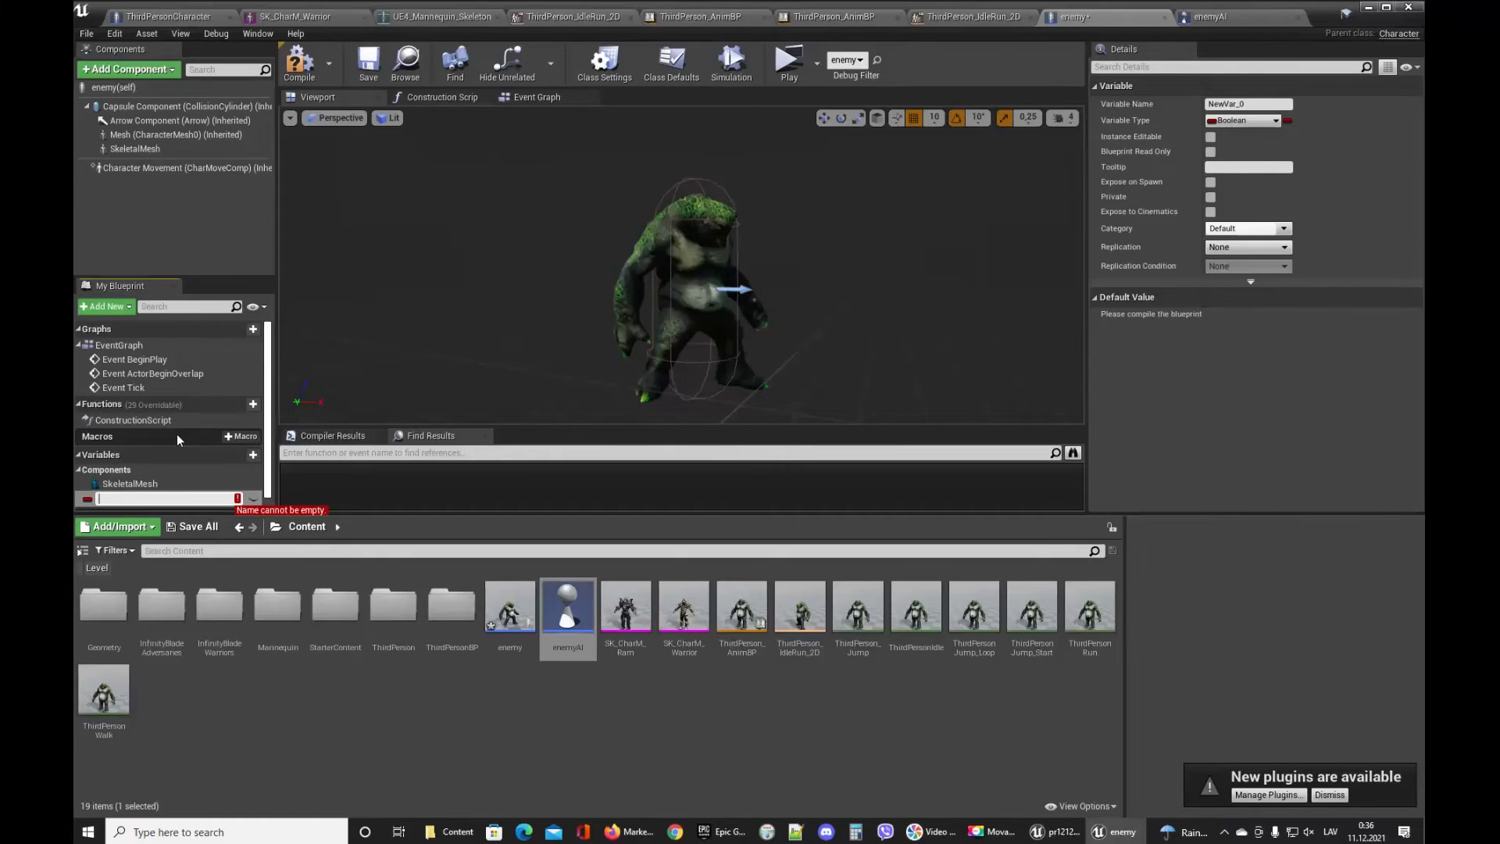
{"action": "type", "text": "player"}
{"action": "type", "text": "actor"}
{"action": "key", "text": "Return"}
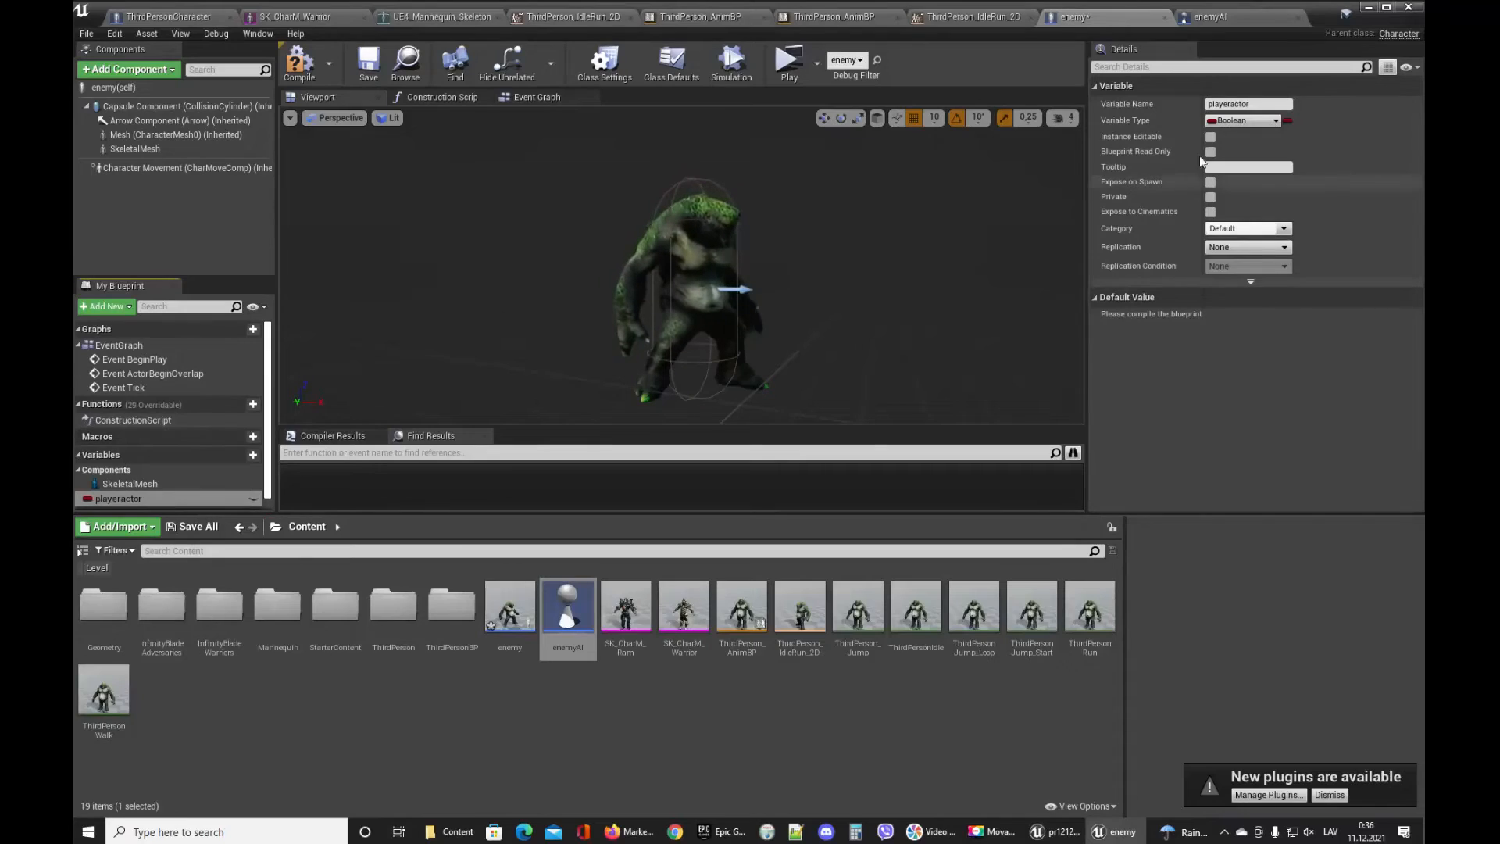
Set the playeractor variable's type to an Actor object reference and compile the blueprint.
{"action": "left_click", "coordinate": [1240, 122]}
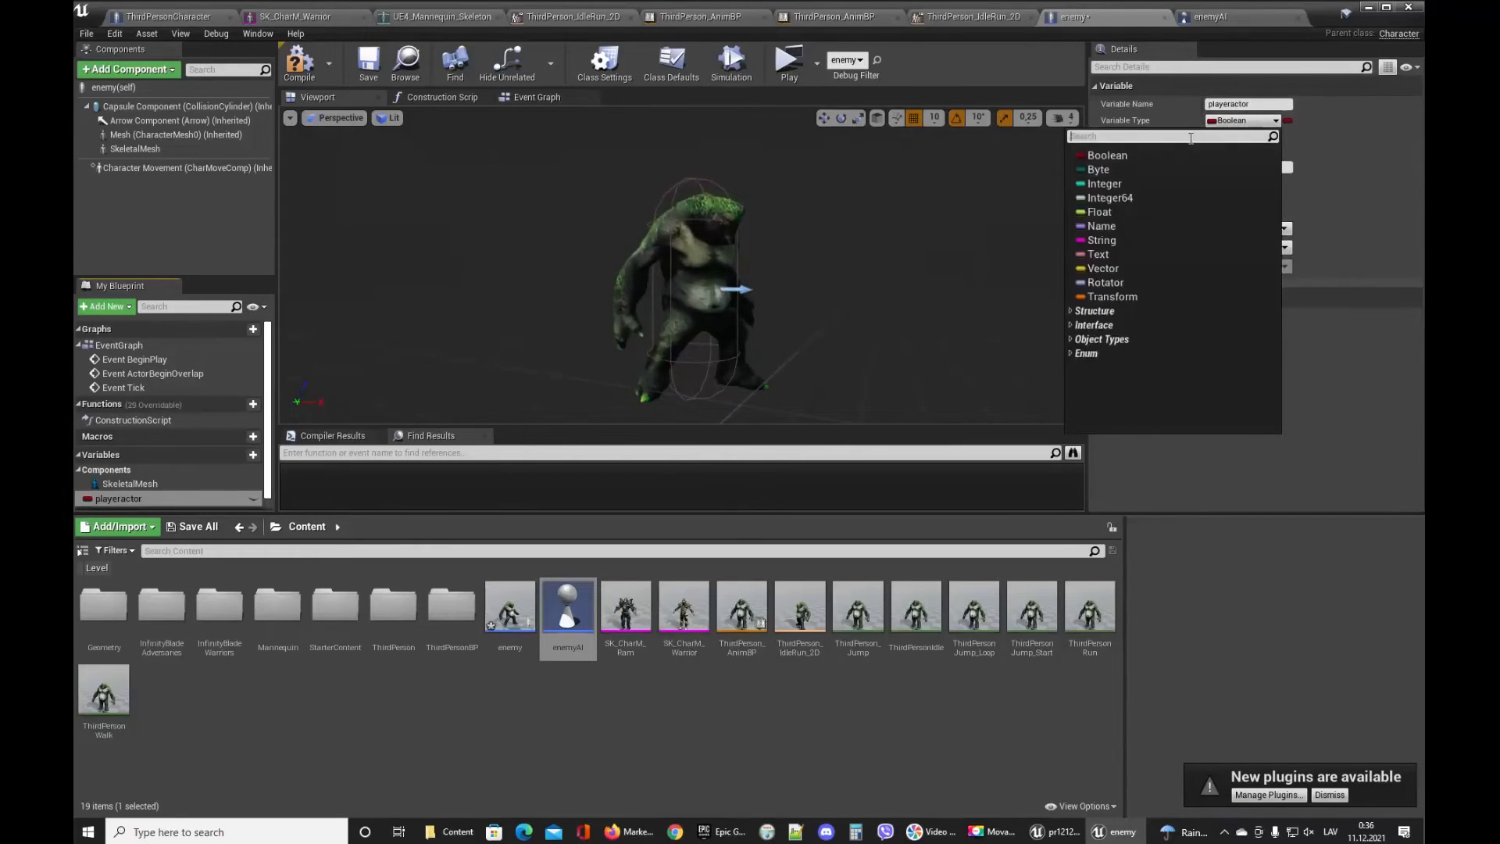
{"action": "type", "text": "actor"}
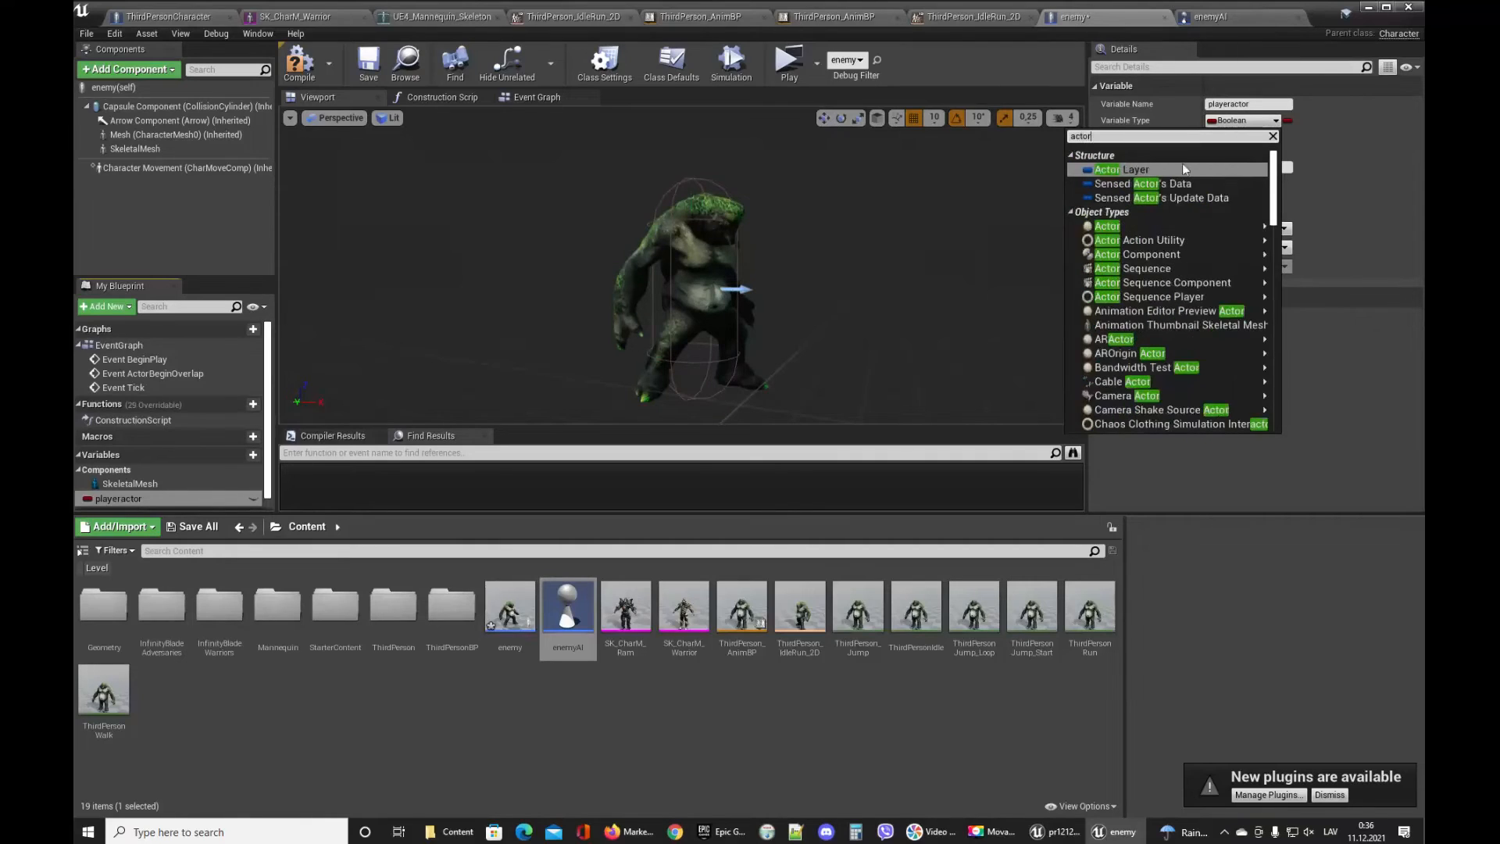
{"action": "mouse_move", "coordinate": [1248, 229]}
{"action": "left_click", "coordinate": [1320, 227]}
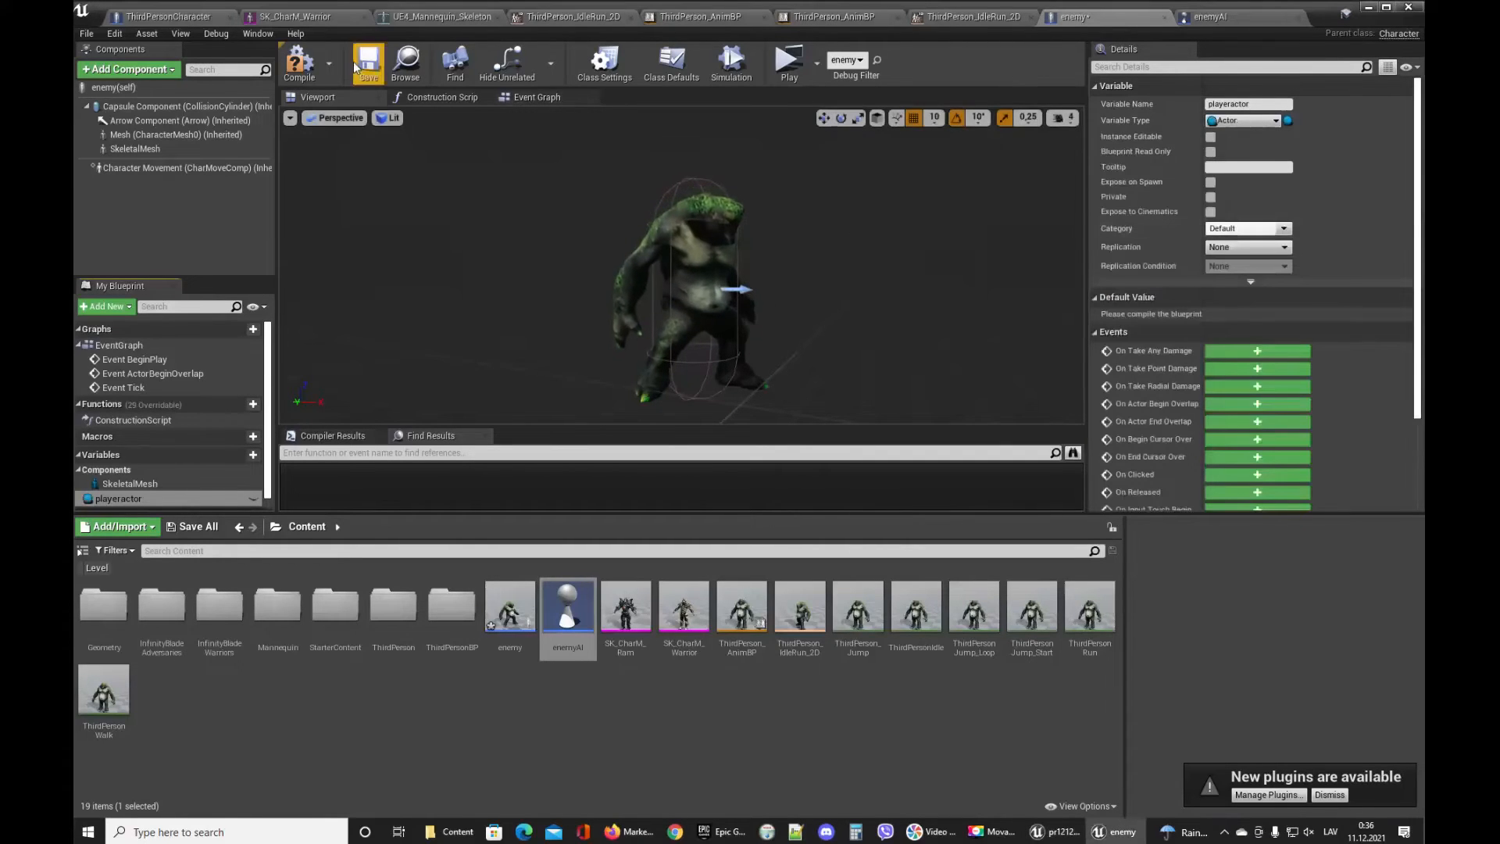
{"action": "left_click", "coordinate": [310, 69]}
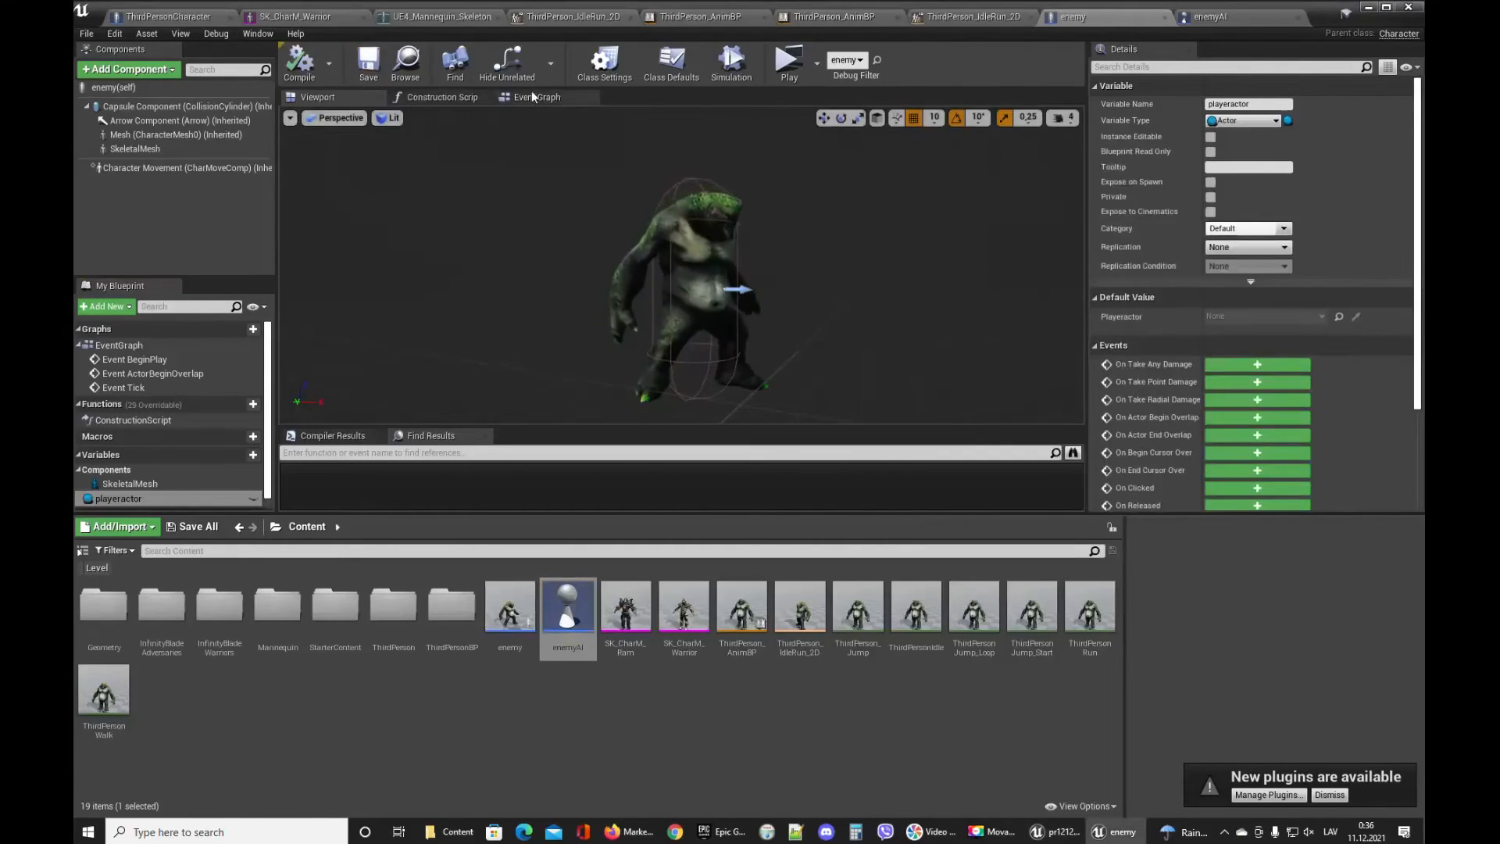
Open the enemy blueprint's Event Graph and add a Get All Actors Of Class node.
{"action": "left_click", "coordinate": [537, 97]}
{"action": "right_click_drag", "start_coordinate": [777, 203], "coordinate": [578, 349]}
{"action": "right_click_drag", "start_coordinate": [664, 268], "coordinate": [631, 304]}
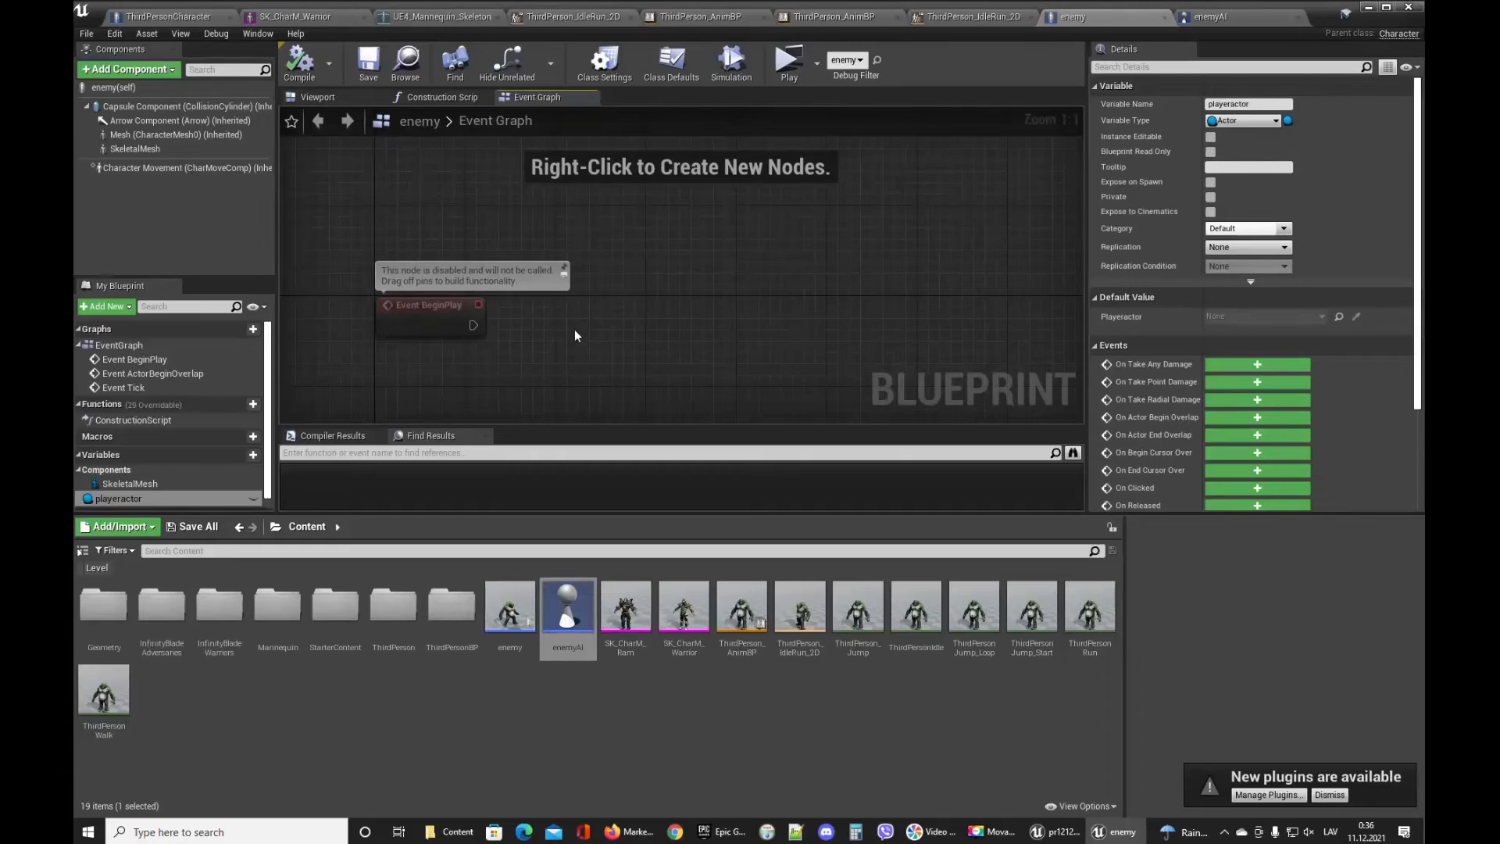
{"action": "right_click", "coordinate": [625, 280]}
{"action": "type", "text": "get acto"}
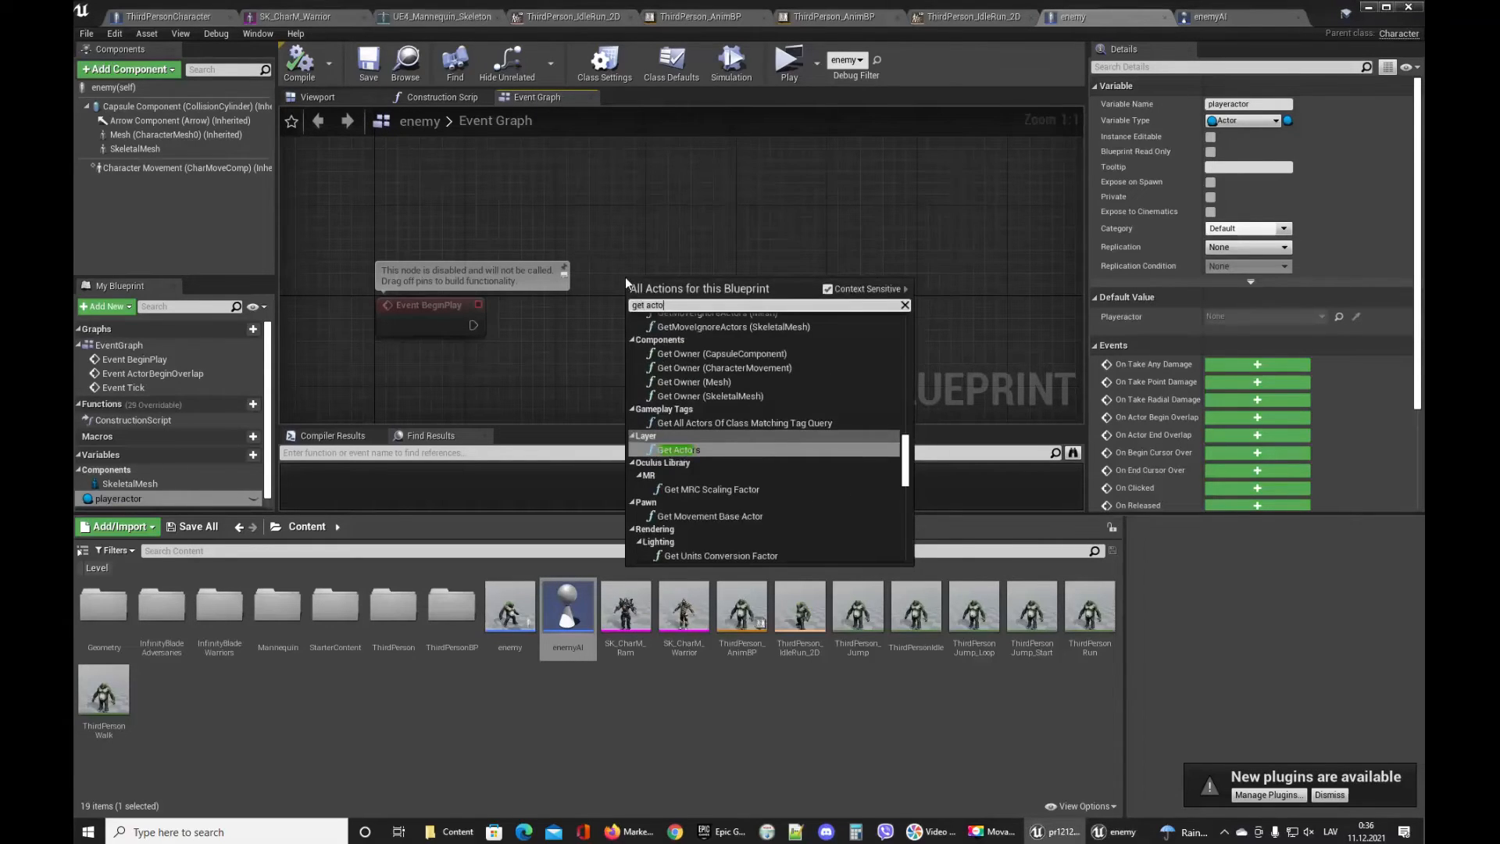
{"action": "type", "text": "rs "}
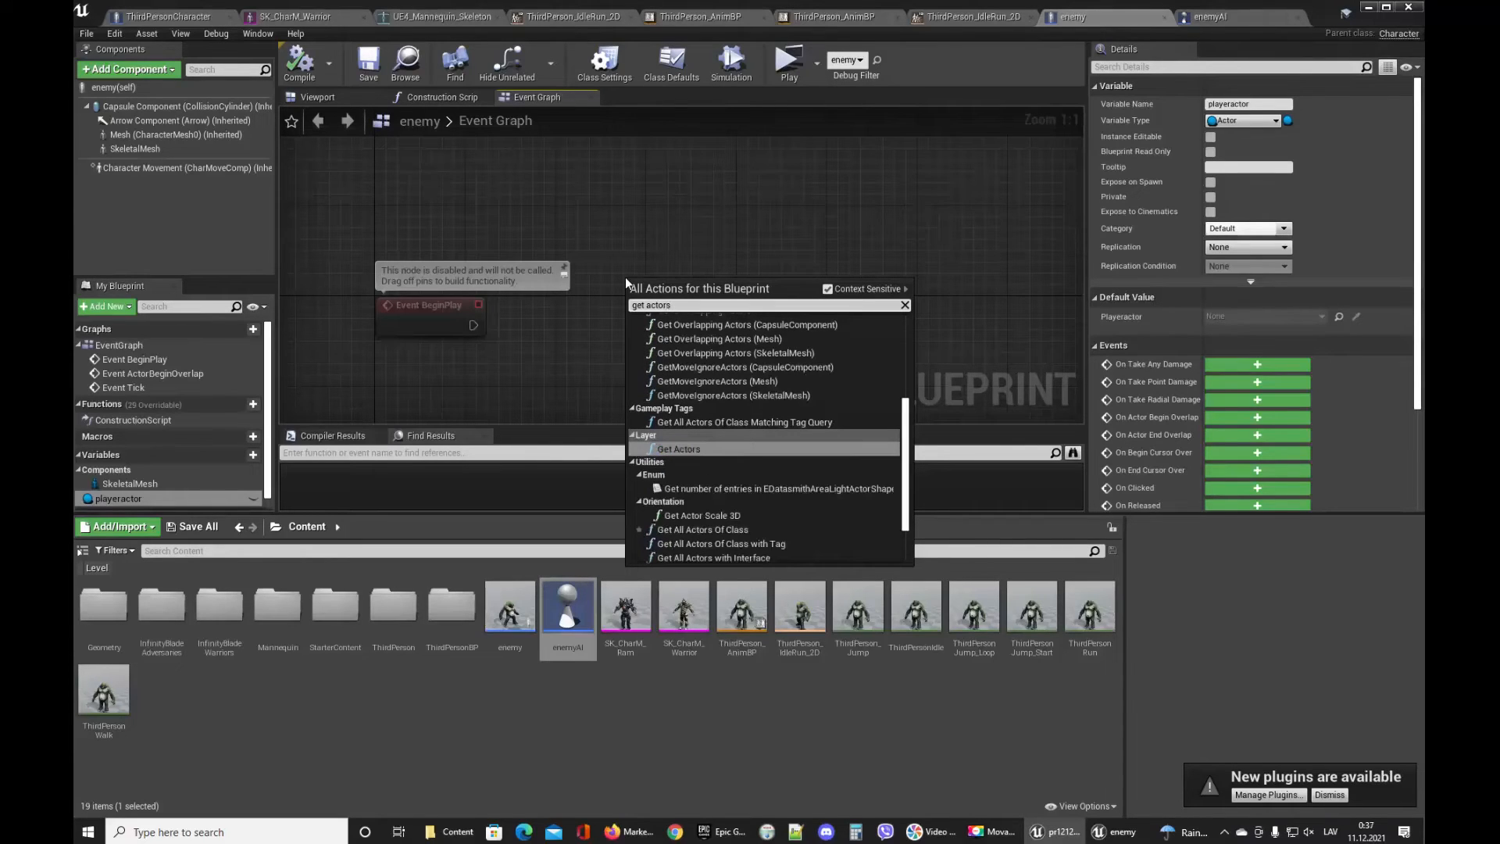
{"action": "type", "text": "by"}
{"action": "key", "text": "BackSpace"}
{"action": "key", "text": "BackSpace"}
{"action": "key", "text": "BackSpace"}
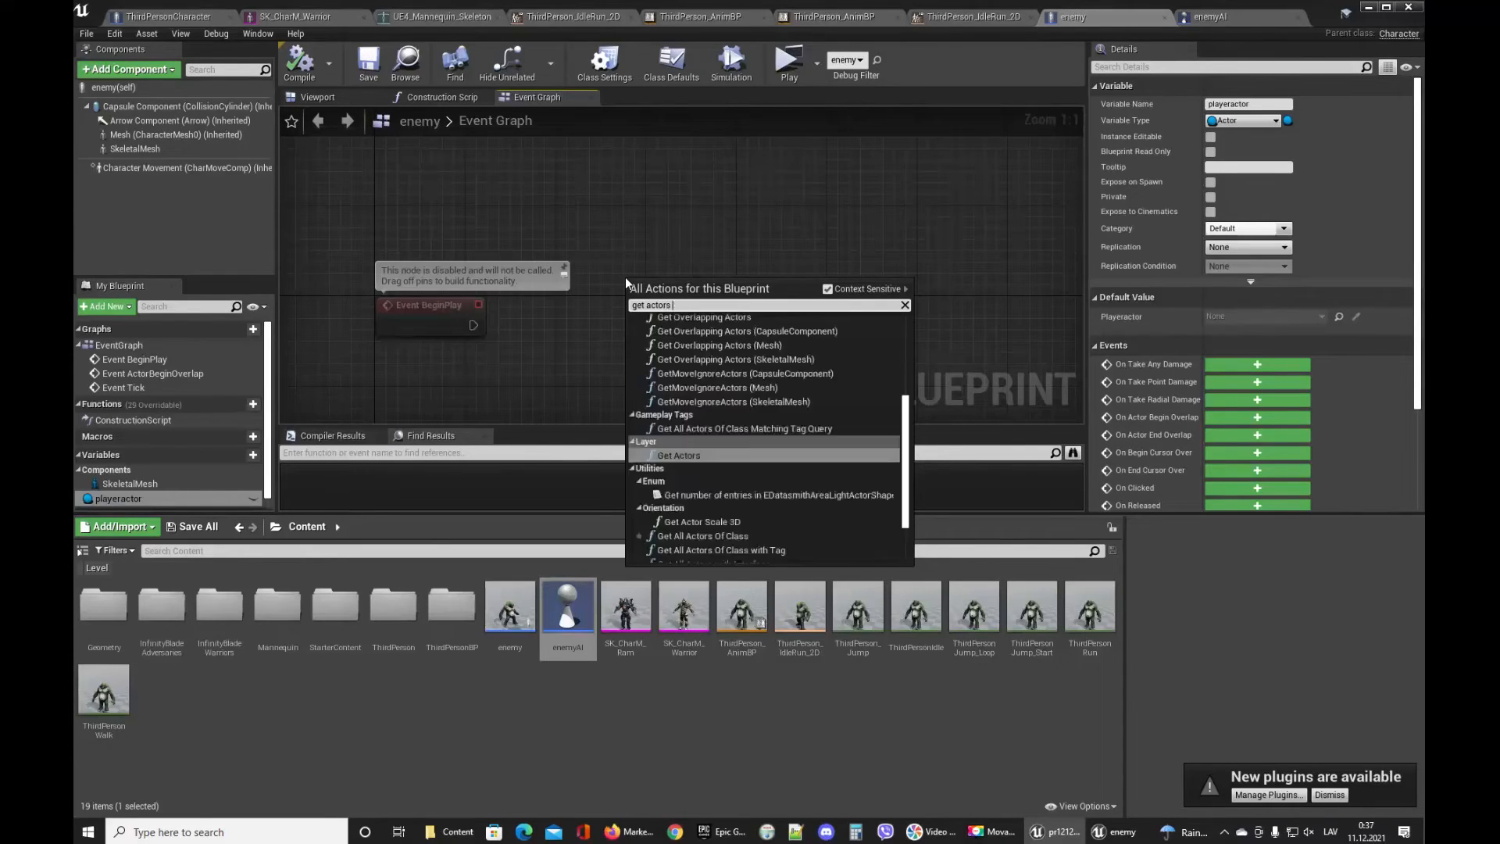
{"action": "scroll", "coordinate": [812, 453], "scroll_direction": "up", "scroll_amount": 2}
{"action": "scroll", "coordinate": [813, 452], "scroll_direction": "down", "scroll_amount": 2}
{"action": "key", "text": "BackSpace"}
{"action": "key", "text": "BackSpace"}
{"action": "key", "text": "BackSpace"}
{"action": "key", "text": "BackSpace"}
{"action": "key", "text": "BackSpace"}
{"action": "type", "text": "ll"}
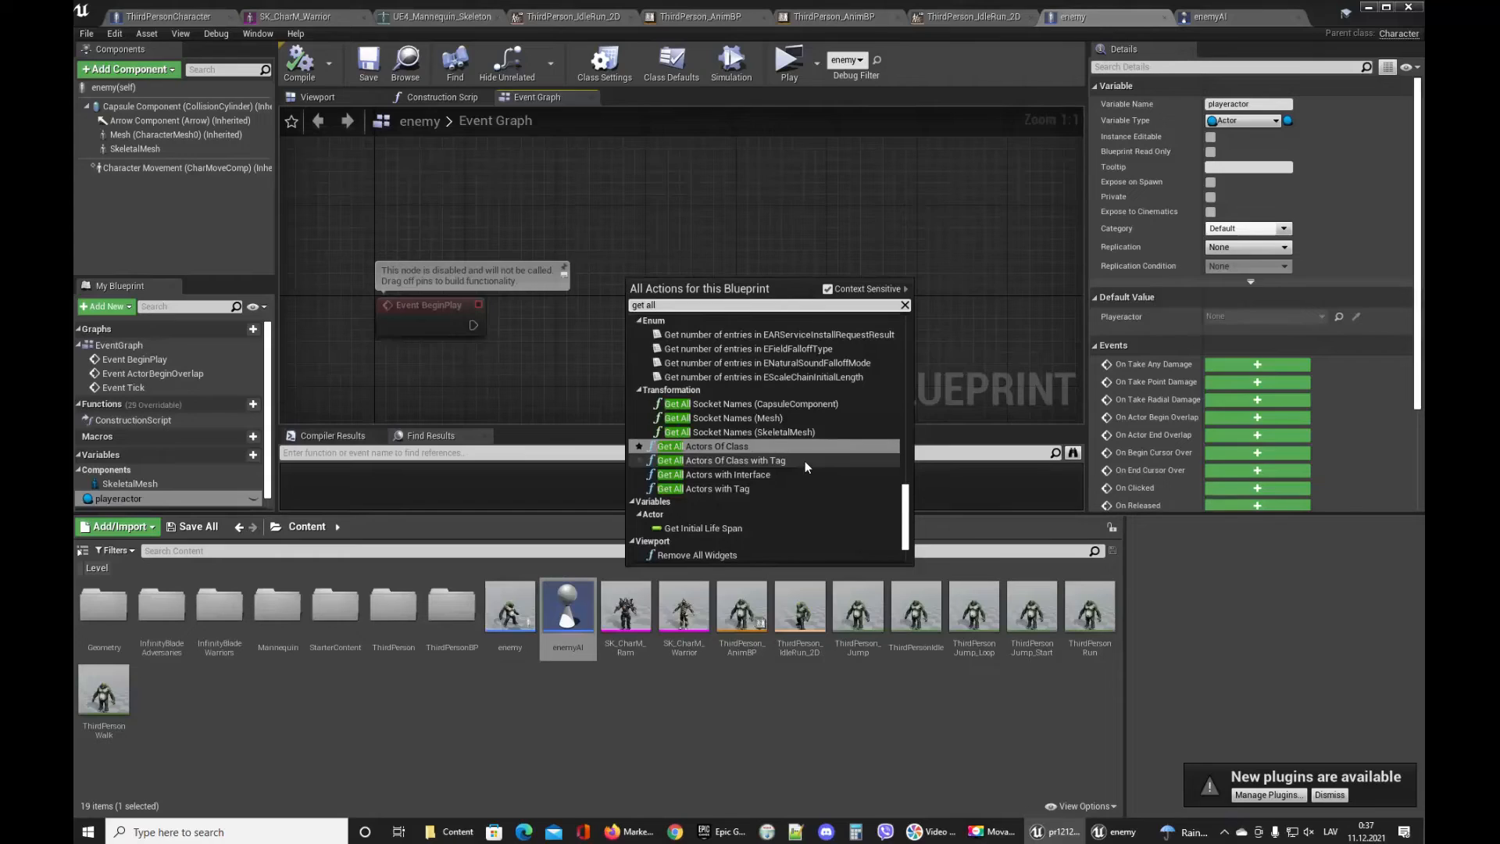
{"action": "left_click", "coordinate": [736, 448]}
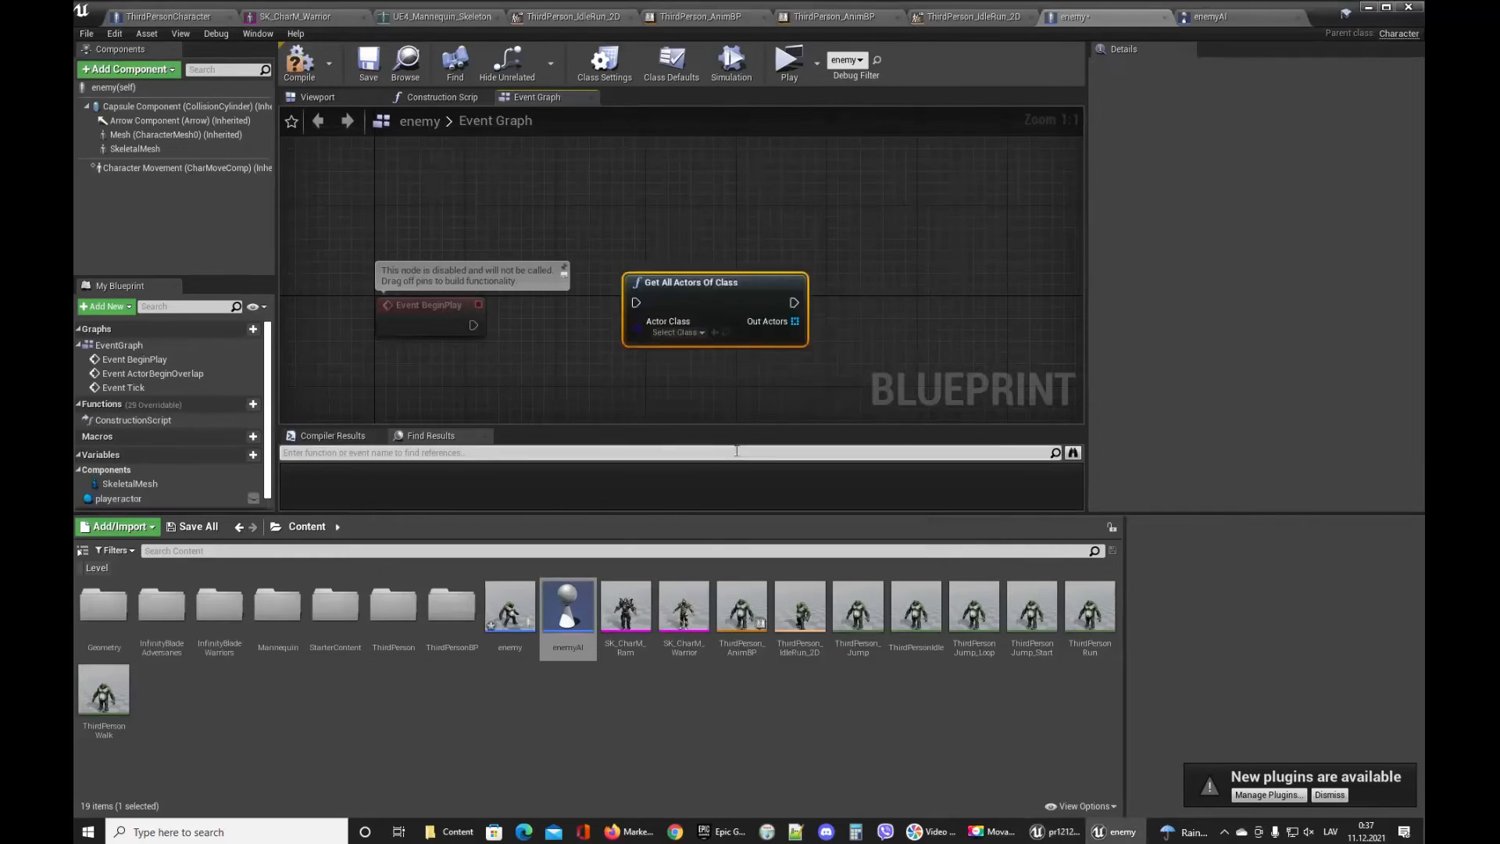
Drop the ThirdPersonCharacter blueprint into the graph and undo the added node.
{"action": "right_click_drag", "start_coordinate": [553, 369], "coordinate": [573, 309]}
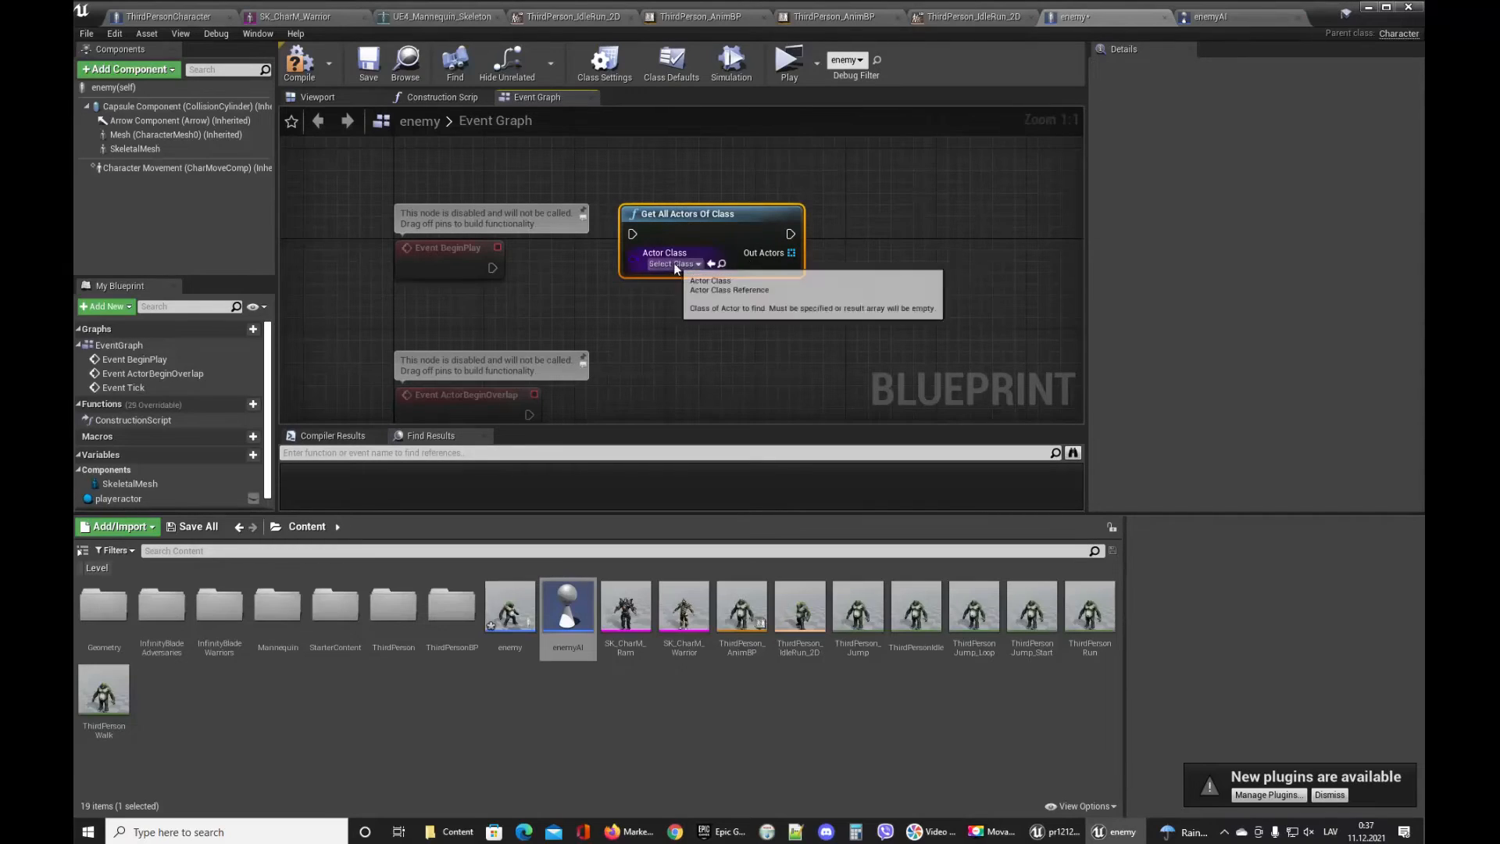
{"action": "double_click", "coordinate": [452, 608]}
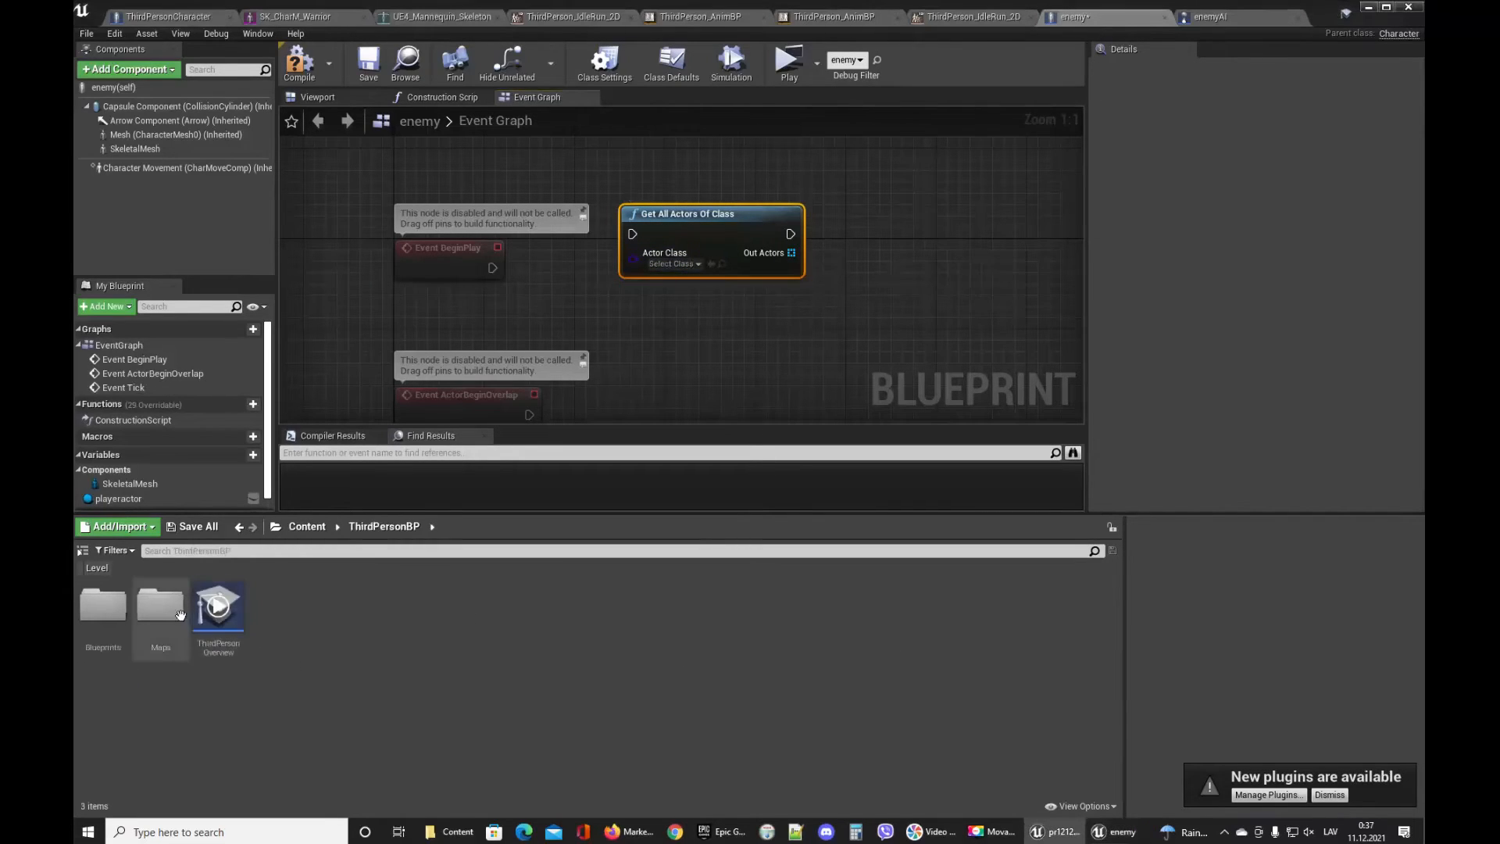
{"action": "double_click", "coordinate": [102, 608]}
{"action": "left_click_drag", "start_coordinate": [102, 609], "coordinate": [641, 320]}
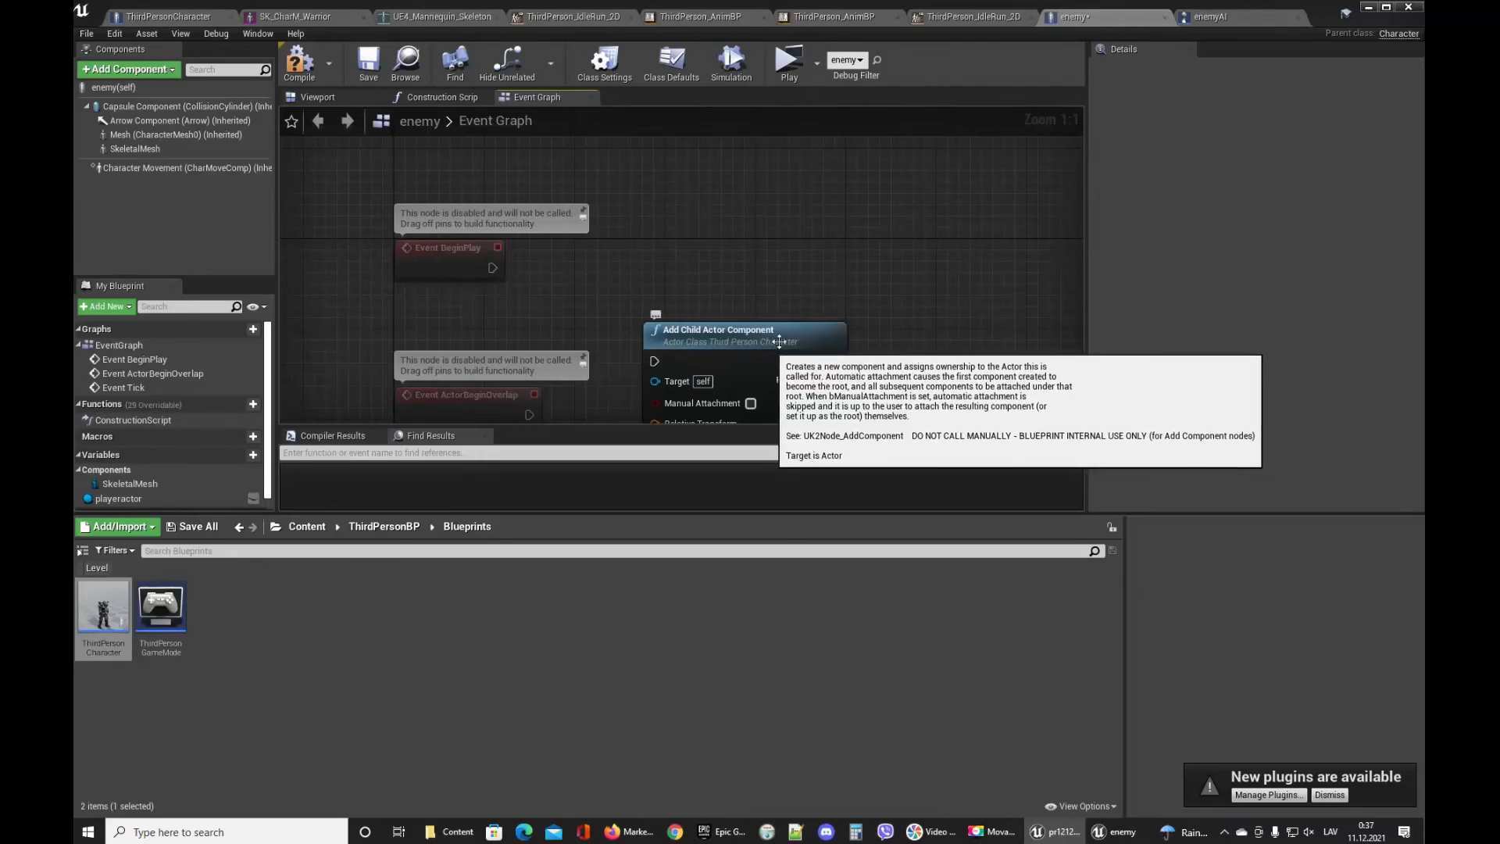
{"action": "left_click", "coordinate": [749, 255]}
{"action": "key", "text": "ctrl+z"}
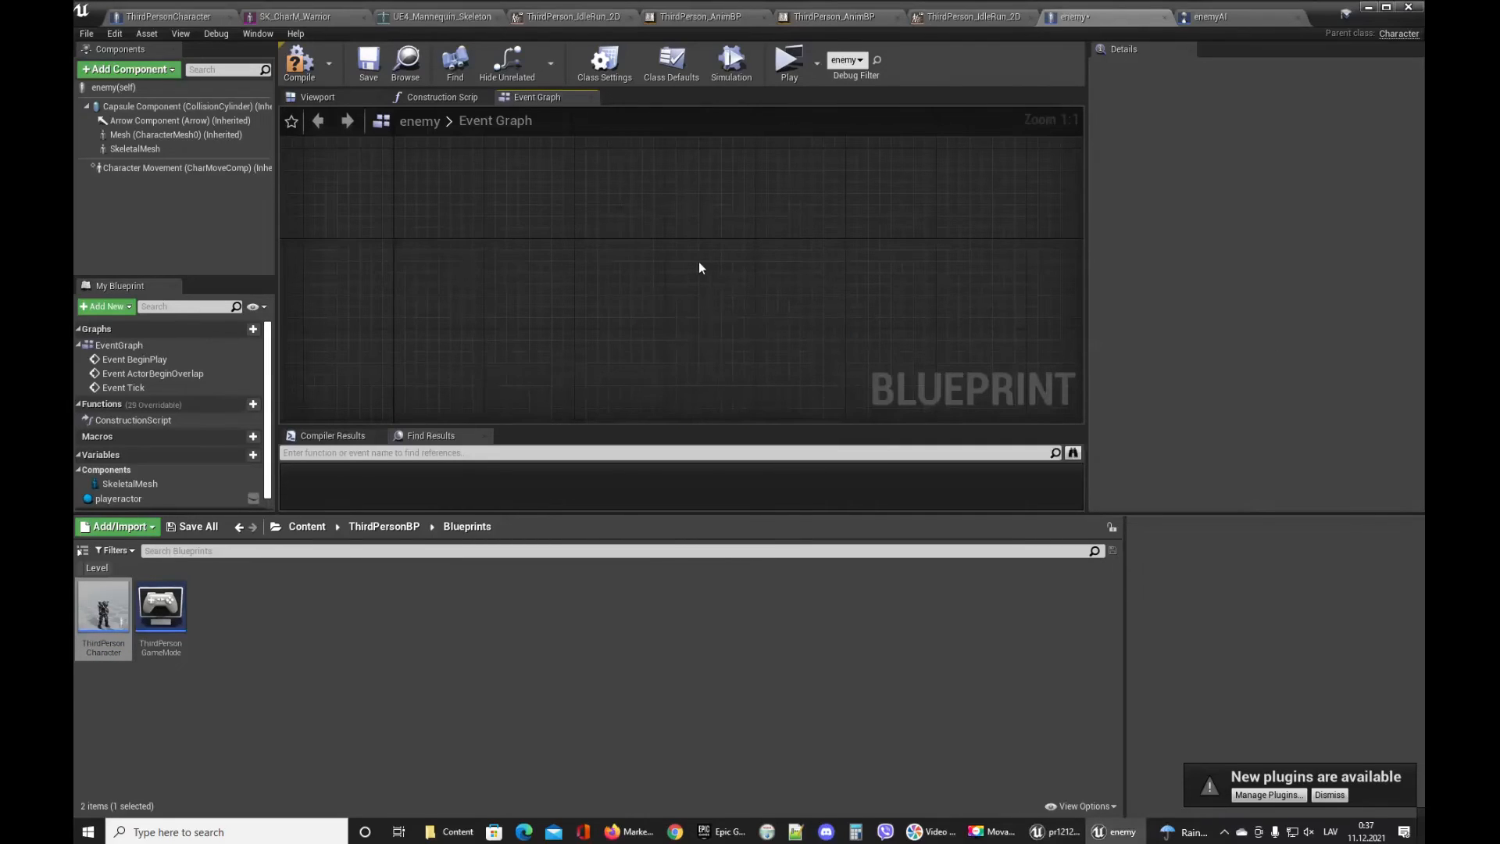
Set the Get All Actors Of Class node's Actor Class to ThirdPersonCharacter and compile.
{"action": "scroll", "coordinate": [622, 297], "scroll_direction": "down", "scroll_amount": 4}
{"action": "scroll", "coordinate": [636, 291], "scroll_direction": "up", "scroll_amount": 4}
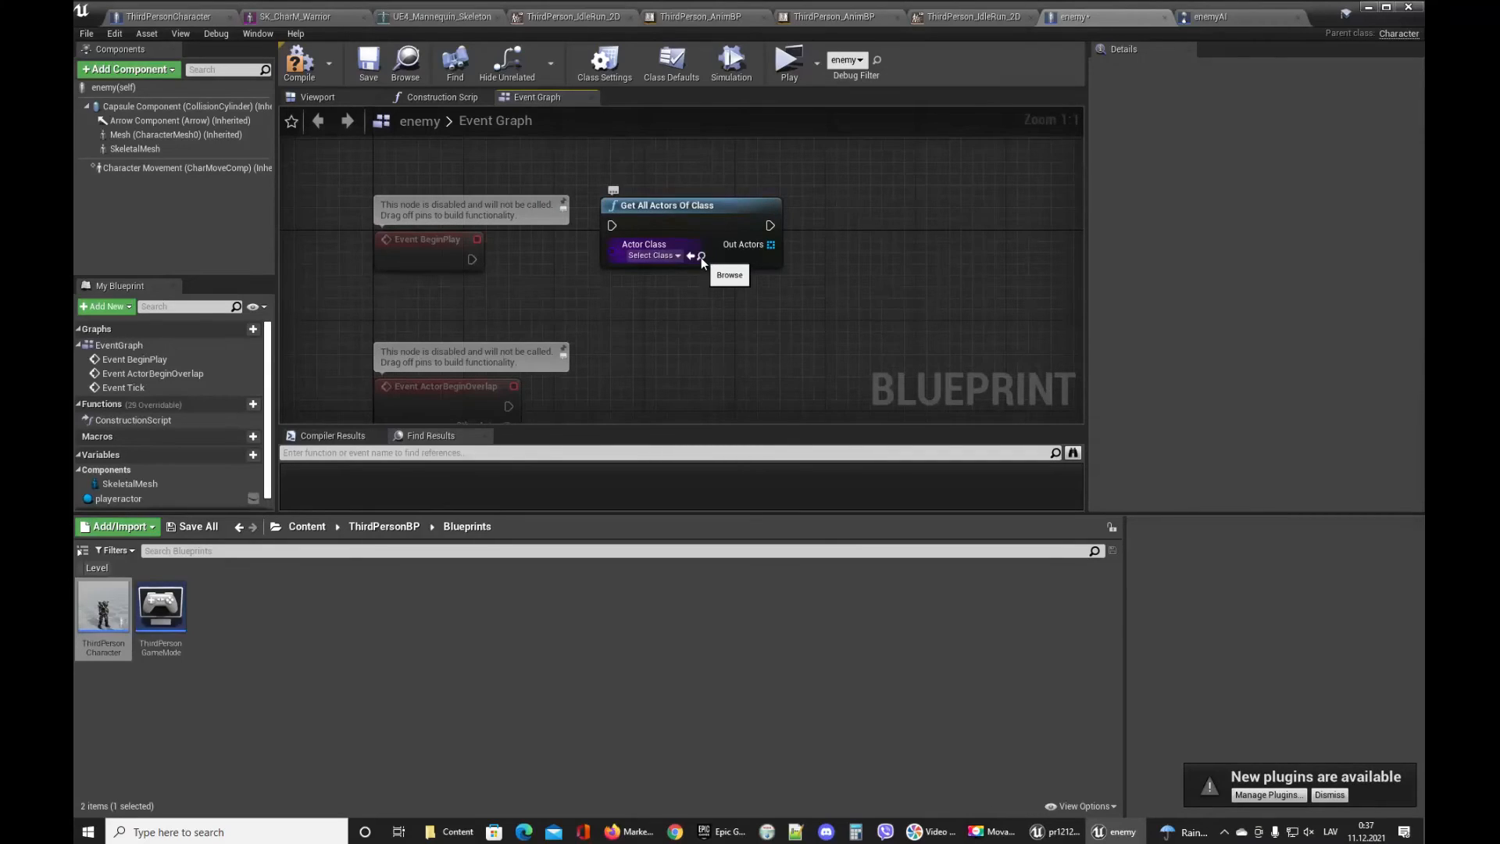
{"action": "left_click", "coordinate": [678, 256]}
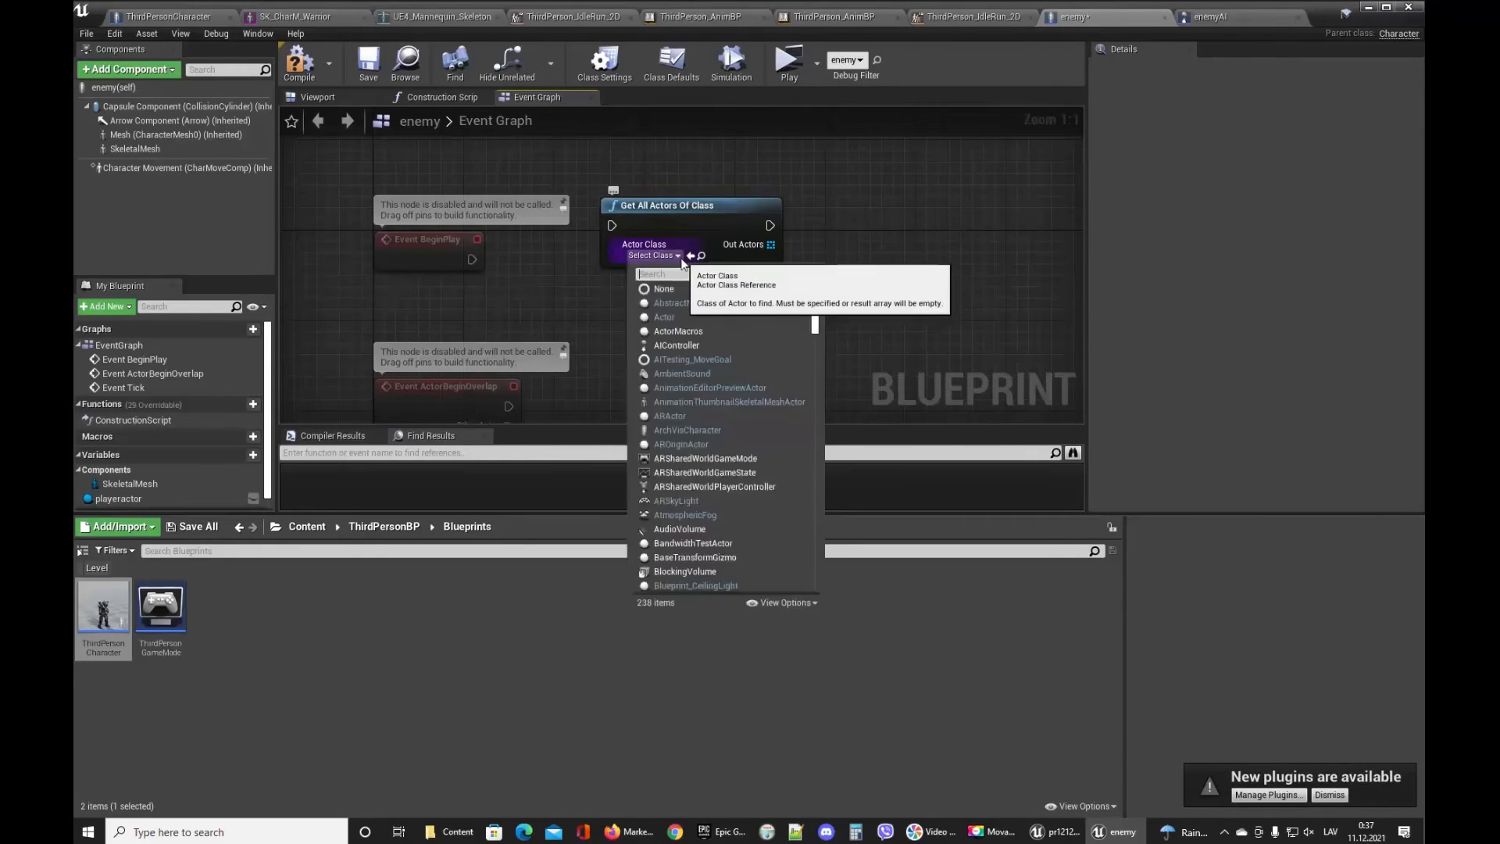
{"action": "type", "text": "third"}
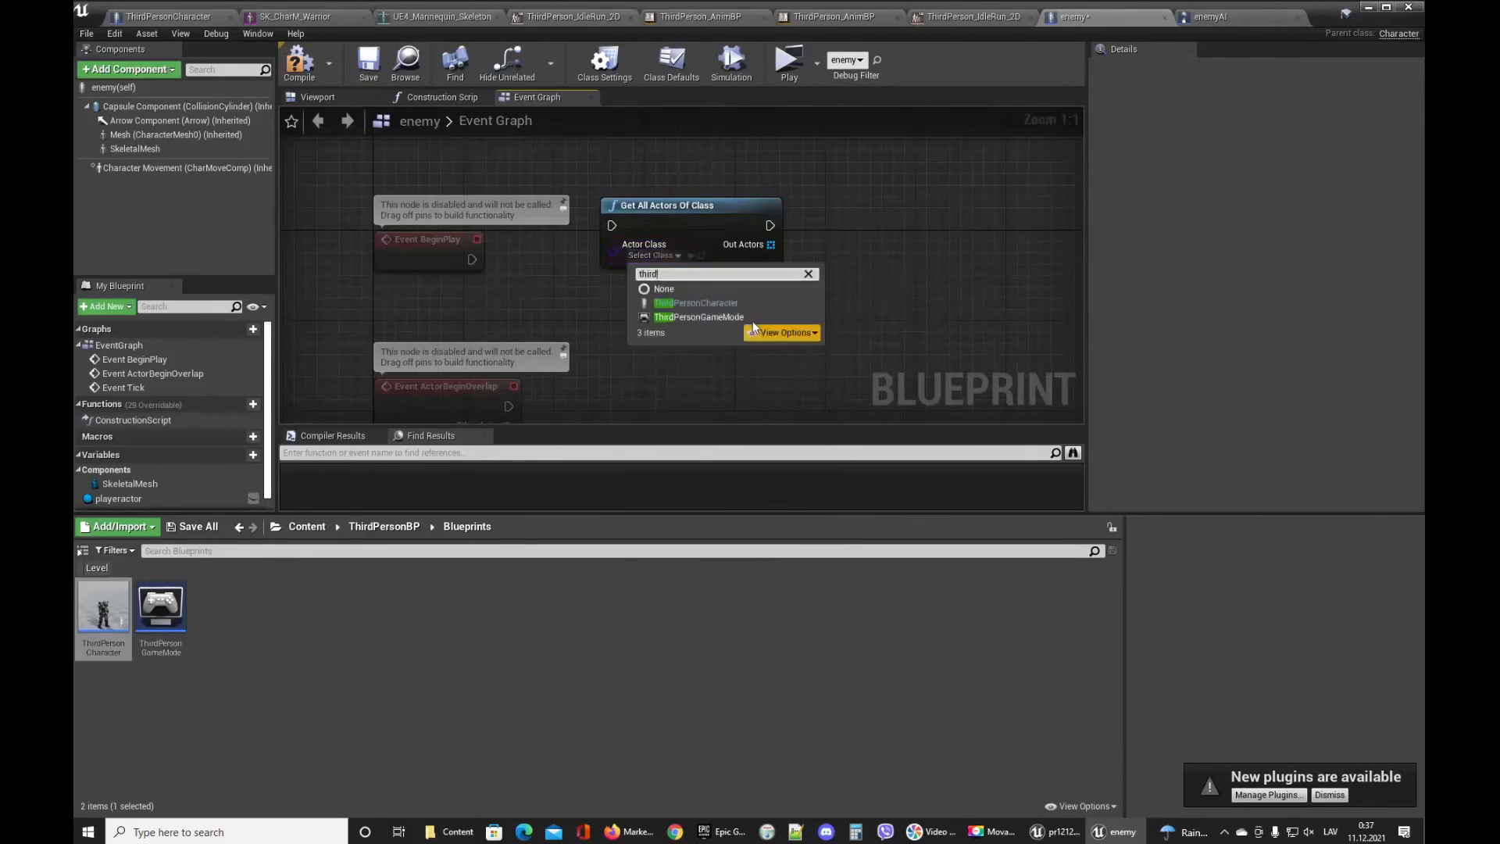
{"action": "left_click", "coordinate": [713, 302]}
{"action": "left_click", "coordinate": [306, 69]}
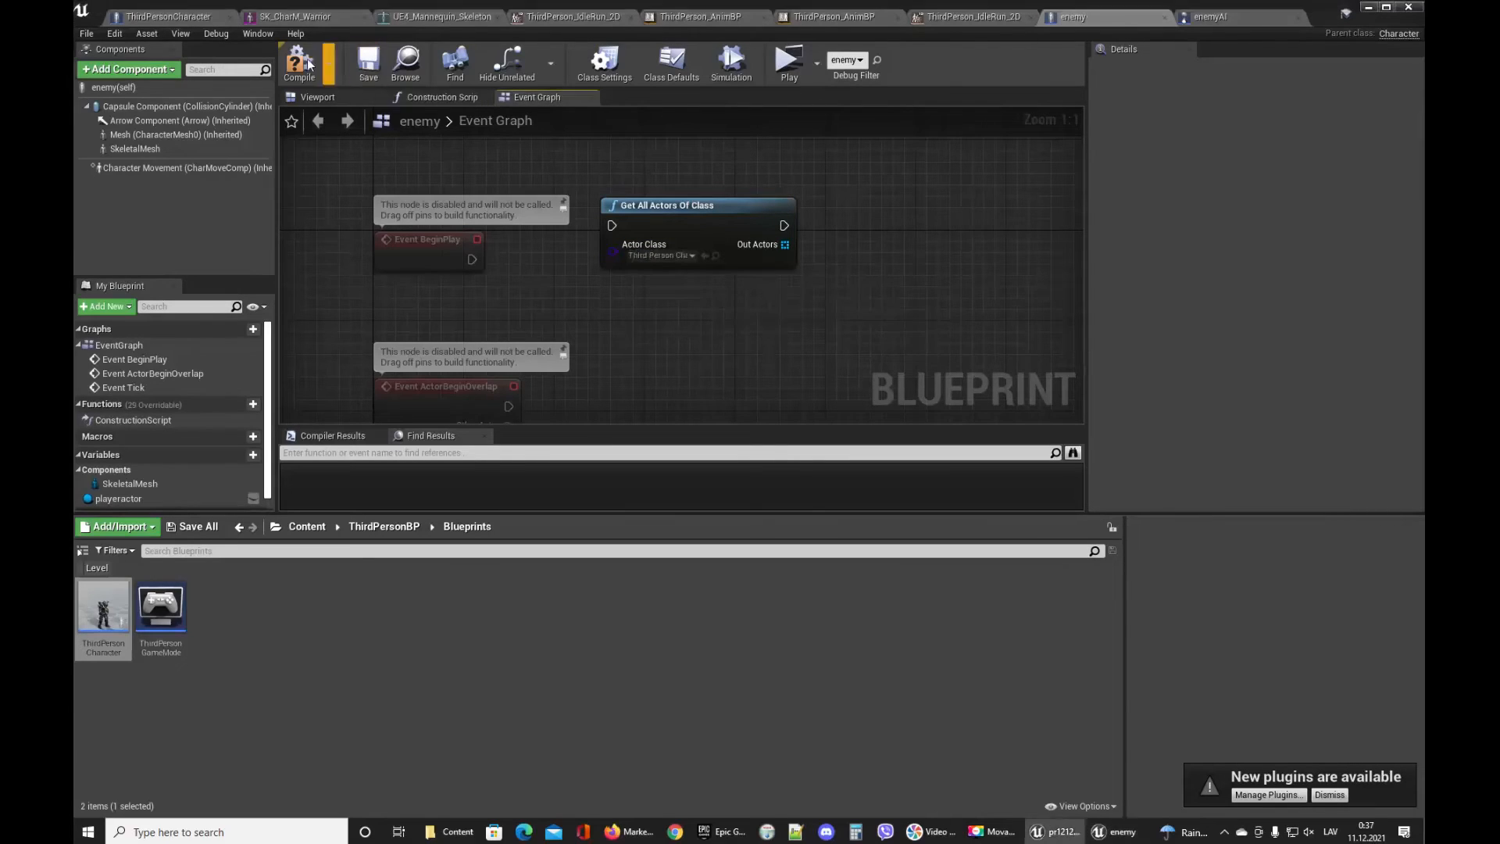
Connect Event BeginPlay's execution output to the Get All Actors Of Class node.
{"action": "right_click_drag", "start_coordinate": [674, 221], "coordinate": [636, 220]}
{"action": "left_click_drag", "start_coordinate": [391, 237], "coordinate": [574, 230]}
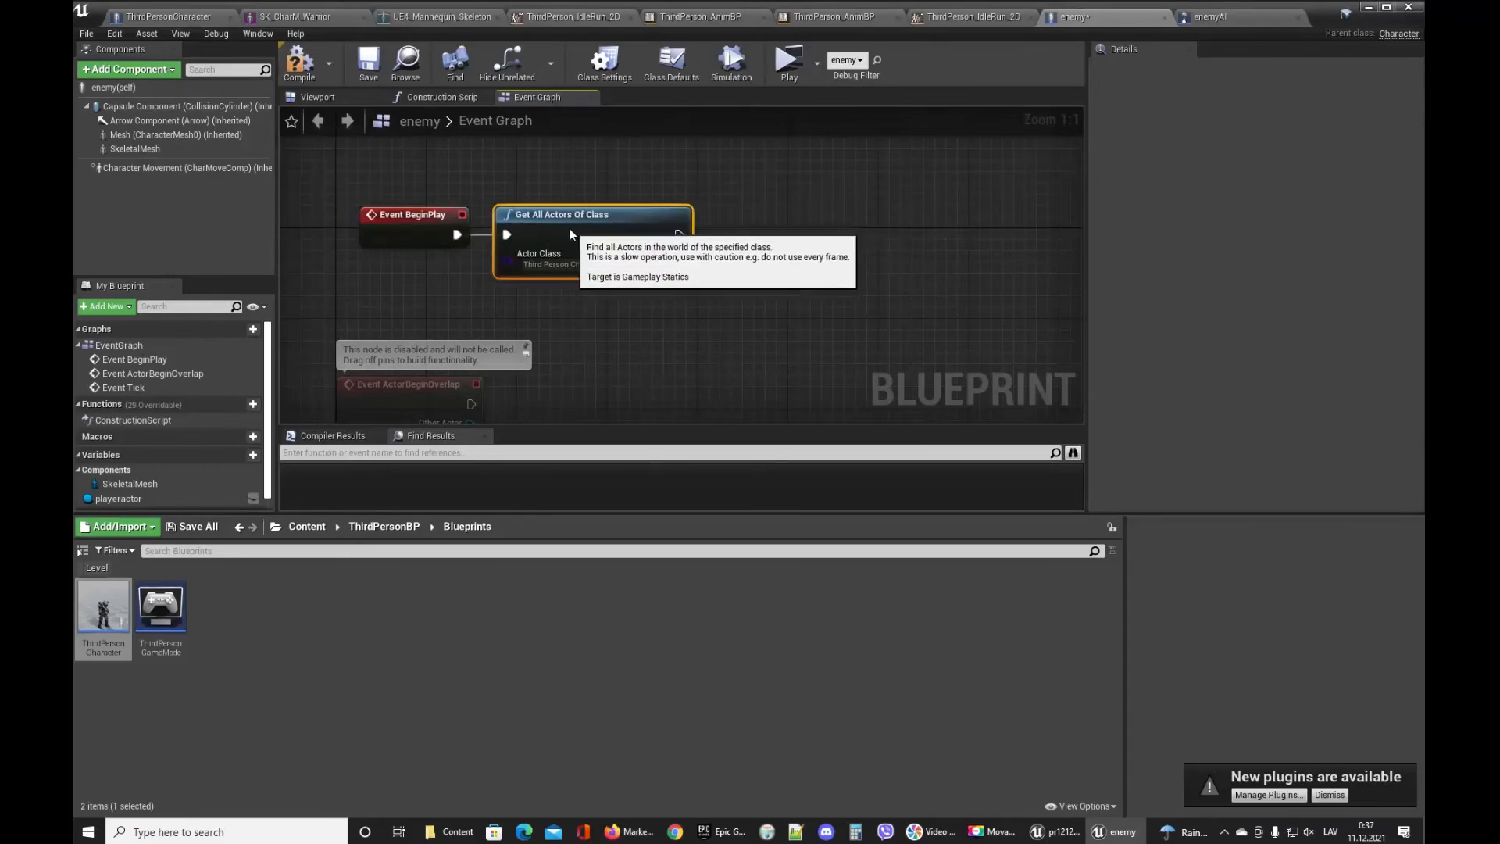
Add a Get (a copy) node fed by the Get All Actors Of Class node's Out Actors array.
{"action": "right_click_drag", "start_coordinate": [757, 278], "coordinate": [631, 288]}
{"action": "left_click_drag", "start_coordinate": [555, 264], "coordinate": [639, 298]}
{"action": "type", "text": "get"}
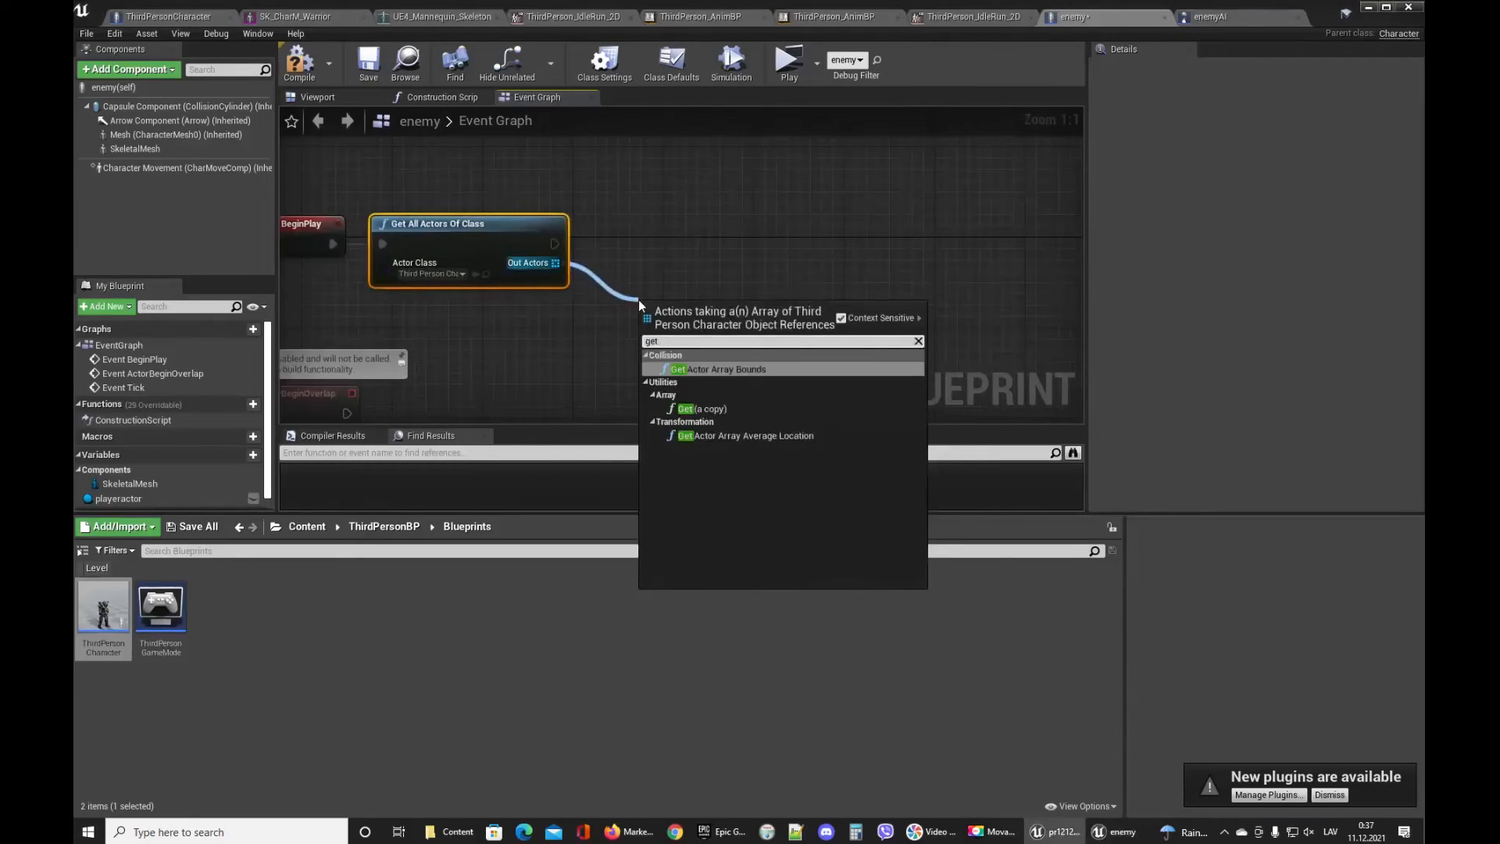
{"action": "left_click", "coordinate": [703, 409]}
{"action": "left_click_drag", "start_coordinate": [697, 307], "coordinate": [633, 262]}
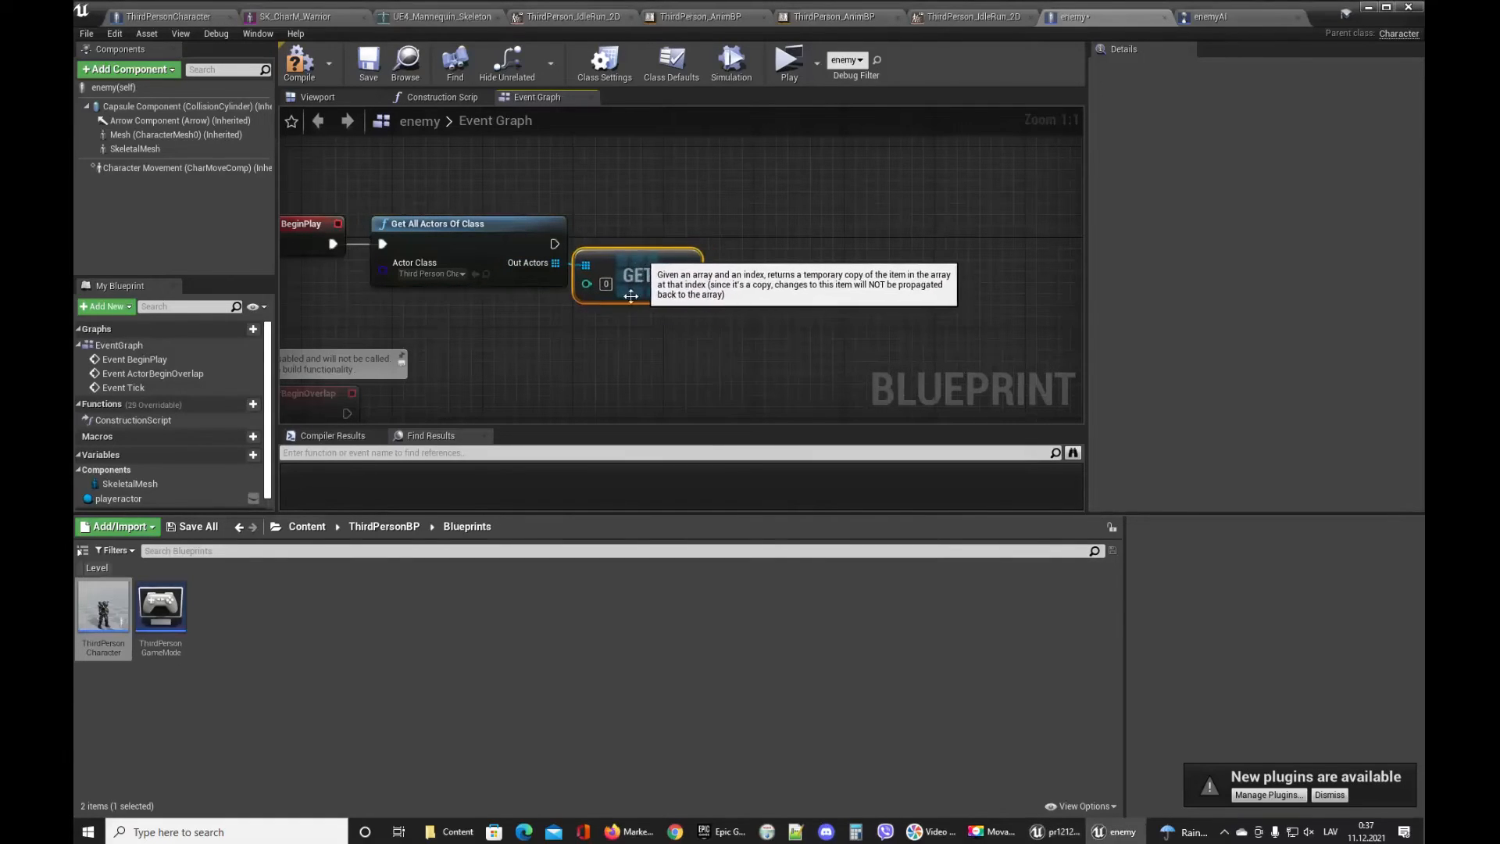
{"action": "left_click", "coordinate": [626, 336]}
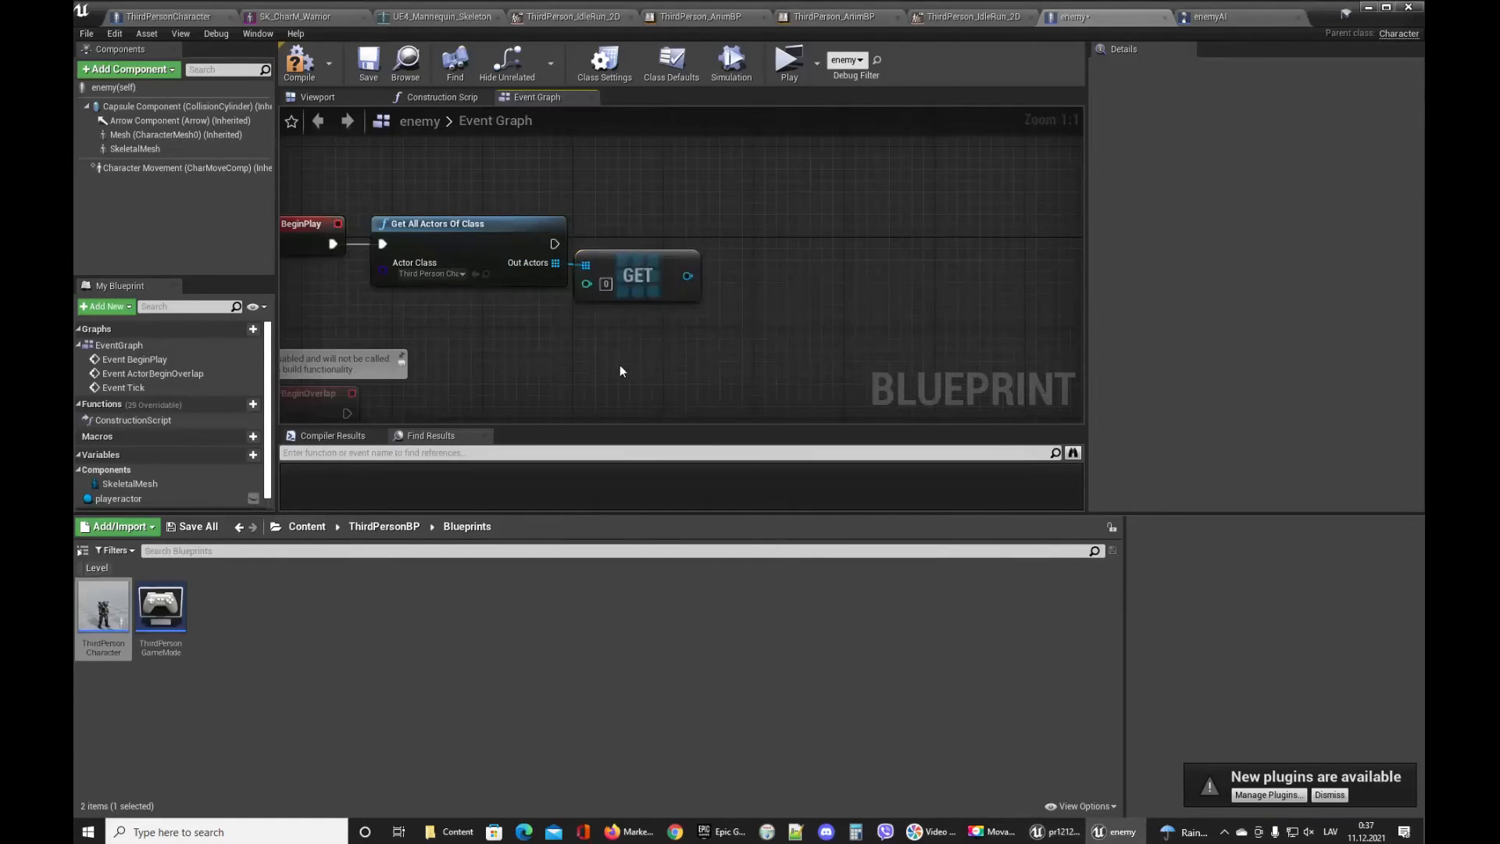
Store the retrieved actor in the playeractor variable with a Set node executed after Get All Actors Of Class, and save.
{"action": "left_click_drag", "start_coordinate": [117, 498], "coordinate": [828, 210]}
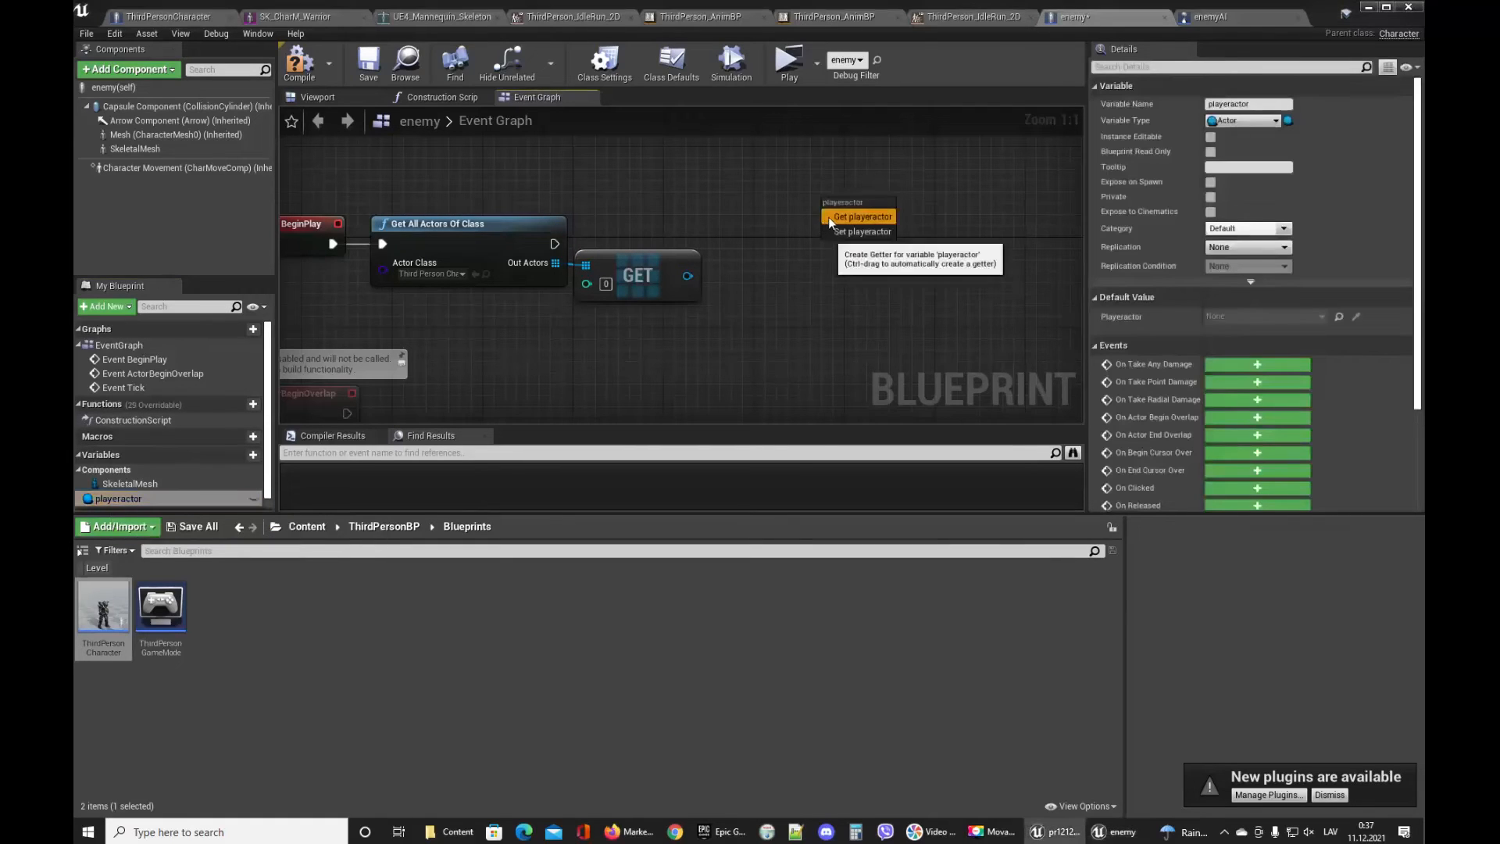
{"action": "left_click", "coordinate": [832, 232]}
{"action": "left_click_drag", "start_coordinate": [687, 275], "coordinate": [756, 235]}
{"action": "left_click_drag", "start_coordinate": [553, 243], "coordinate": [776, 239]}
{"action": "left_click", "coordinate": [370, 69]}
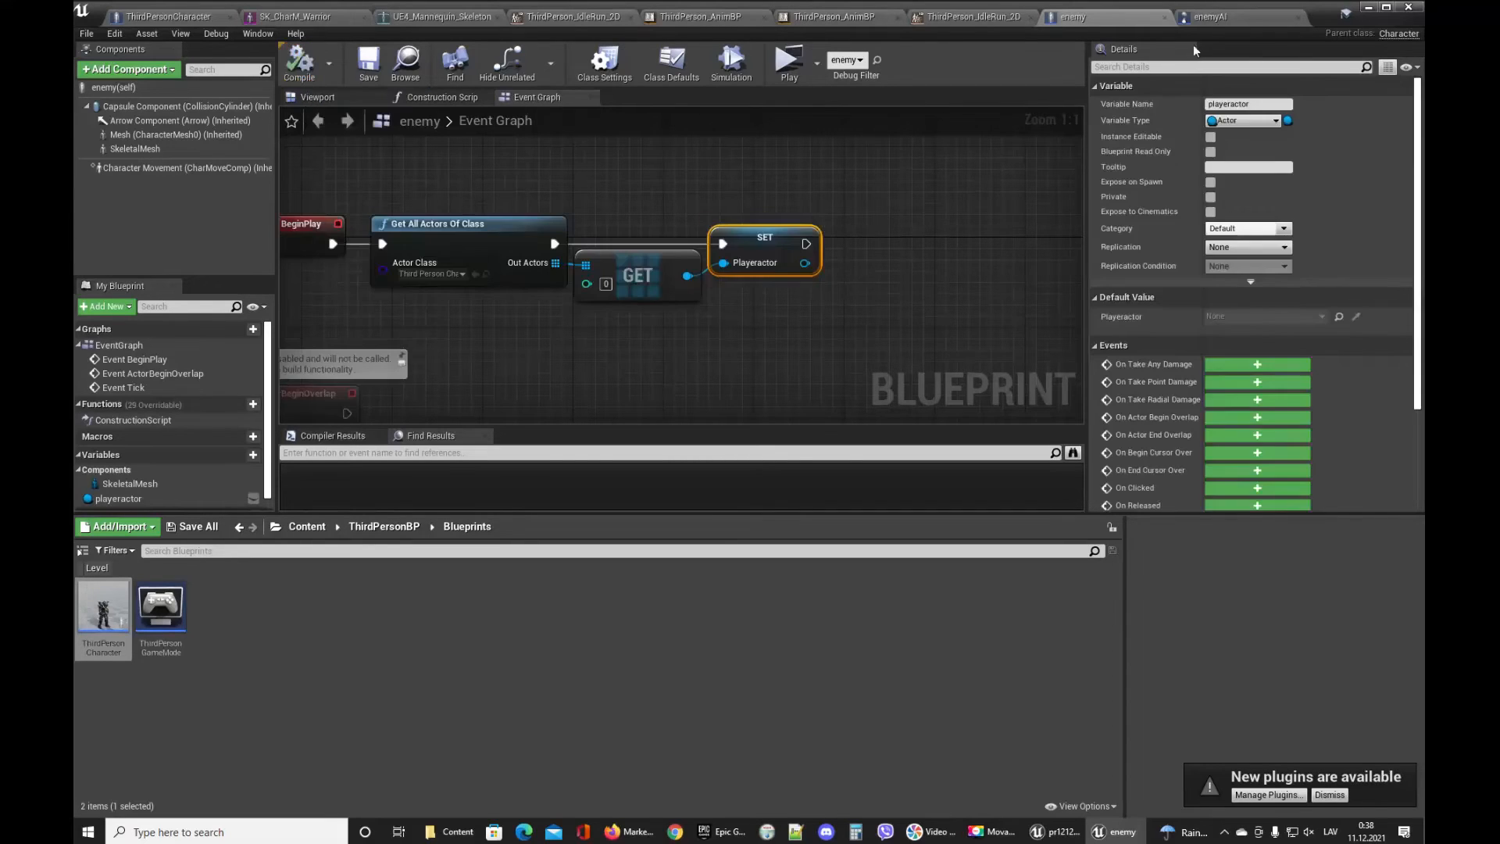
In the enemyAI blueprint's Event Graph, add a Get Controlled Pawn node.
{"action": "left_click", "coordinate": [1209, 16]}
{"action": "right_click", "coordinate": [503, 264]}
{"action": "type", "text": "get control"}
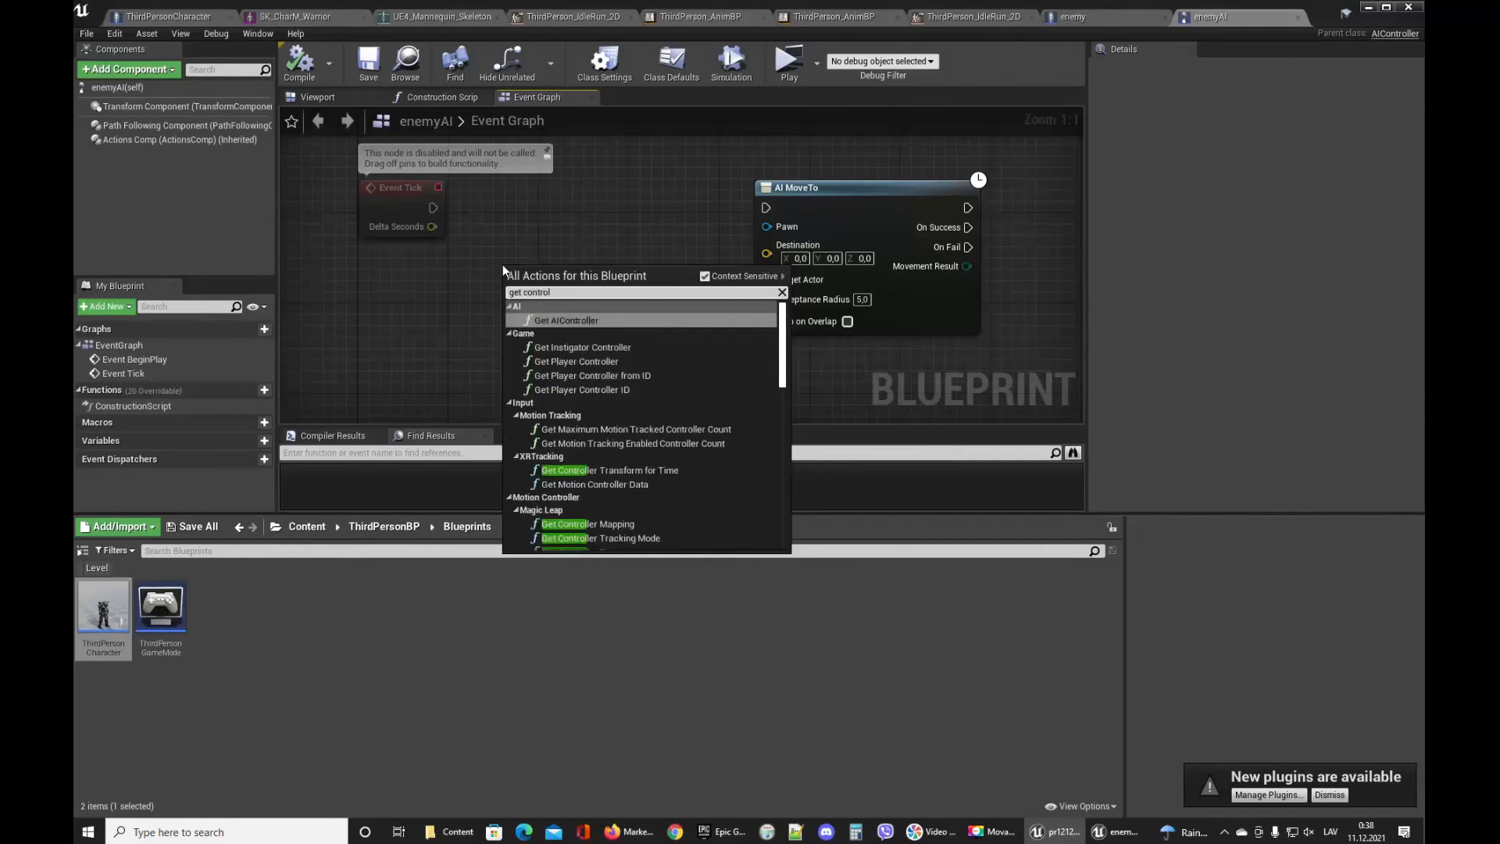
{"action": "type", "text": "e"}
{"action": "key", "text": "BackSpace"}
{"action": "scroll", "coordinate": [717, 457], "scroll_direction": "down", "scroll_amount": 5}
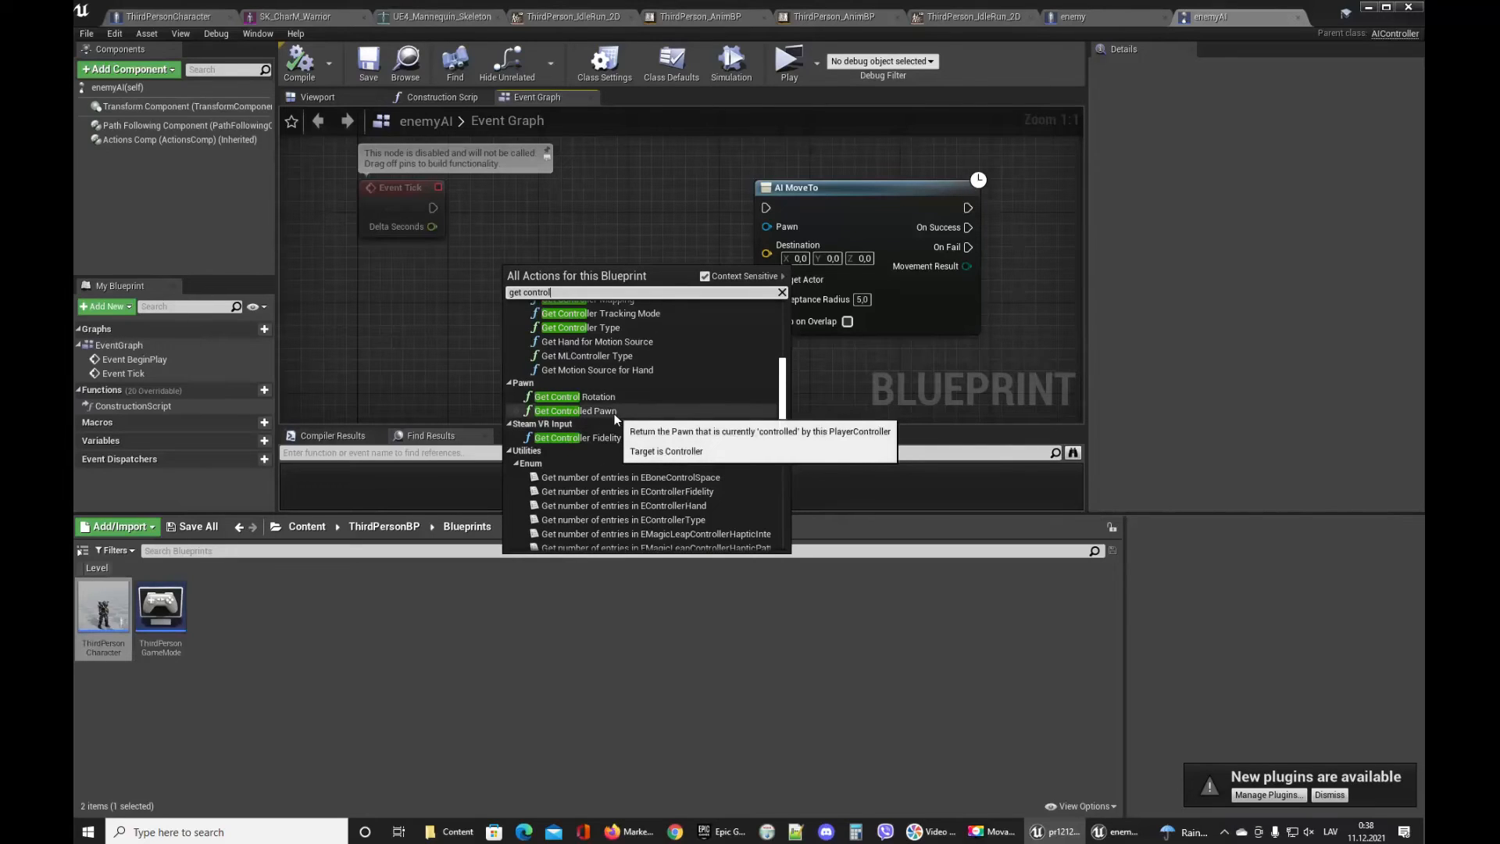
{"action": "left_click", "coordinate": [614, 413]}
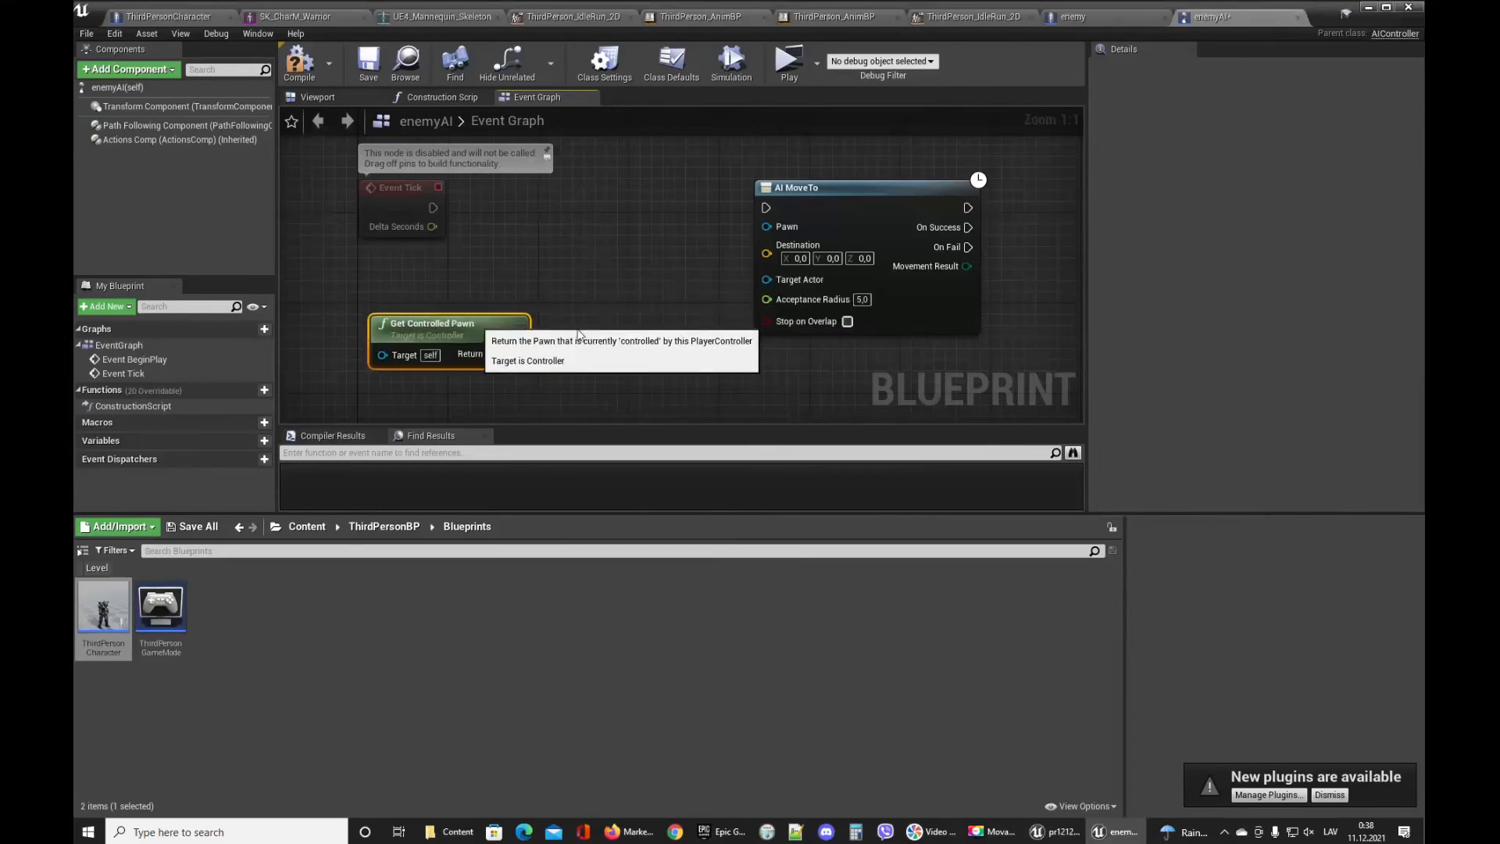
Connect Get Controlled Pawn to AI MoveTo's Pawn input and Event Tick to AI MoveTo, then save and close the editor.
{"action": "left_click_drag", "start_coordinate": [469, 312], "coordinate": [571, 175]}
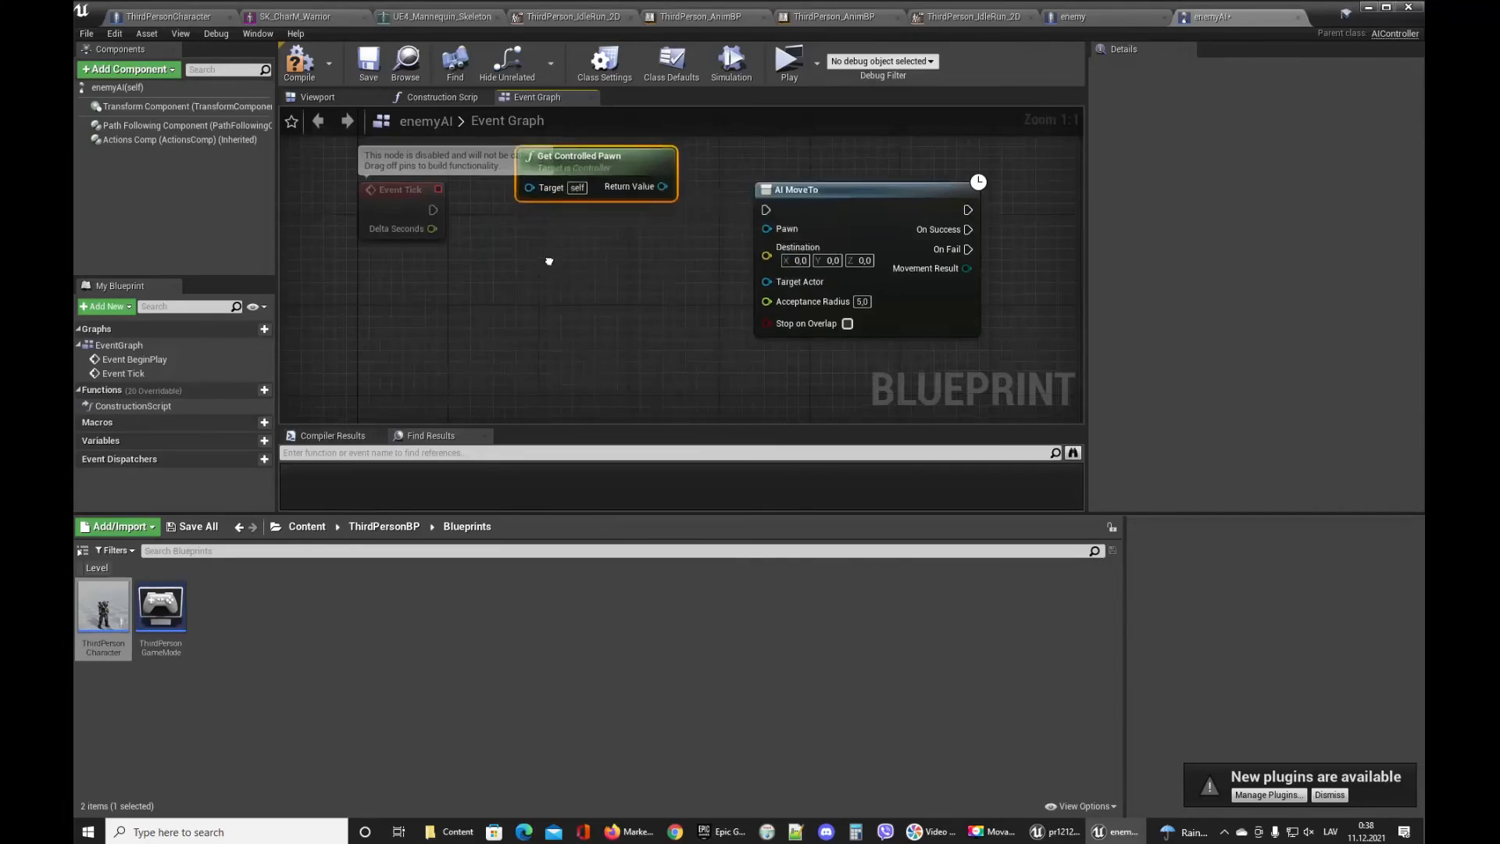
{"action": "right_click_drag", "start_coordinate": [643, 261], "coordinate": [693, 365]}
{"action": "left_click_drag", "start_coordinate": [665, 275], "coordinate": [508, 222]}
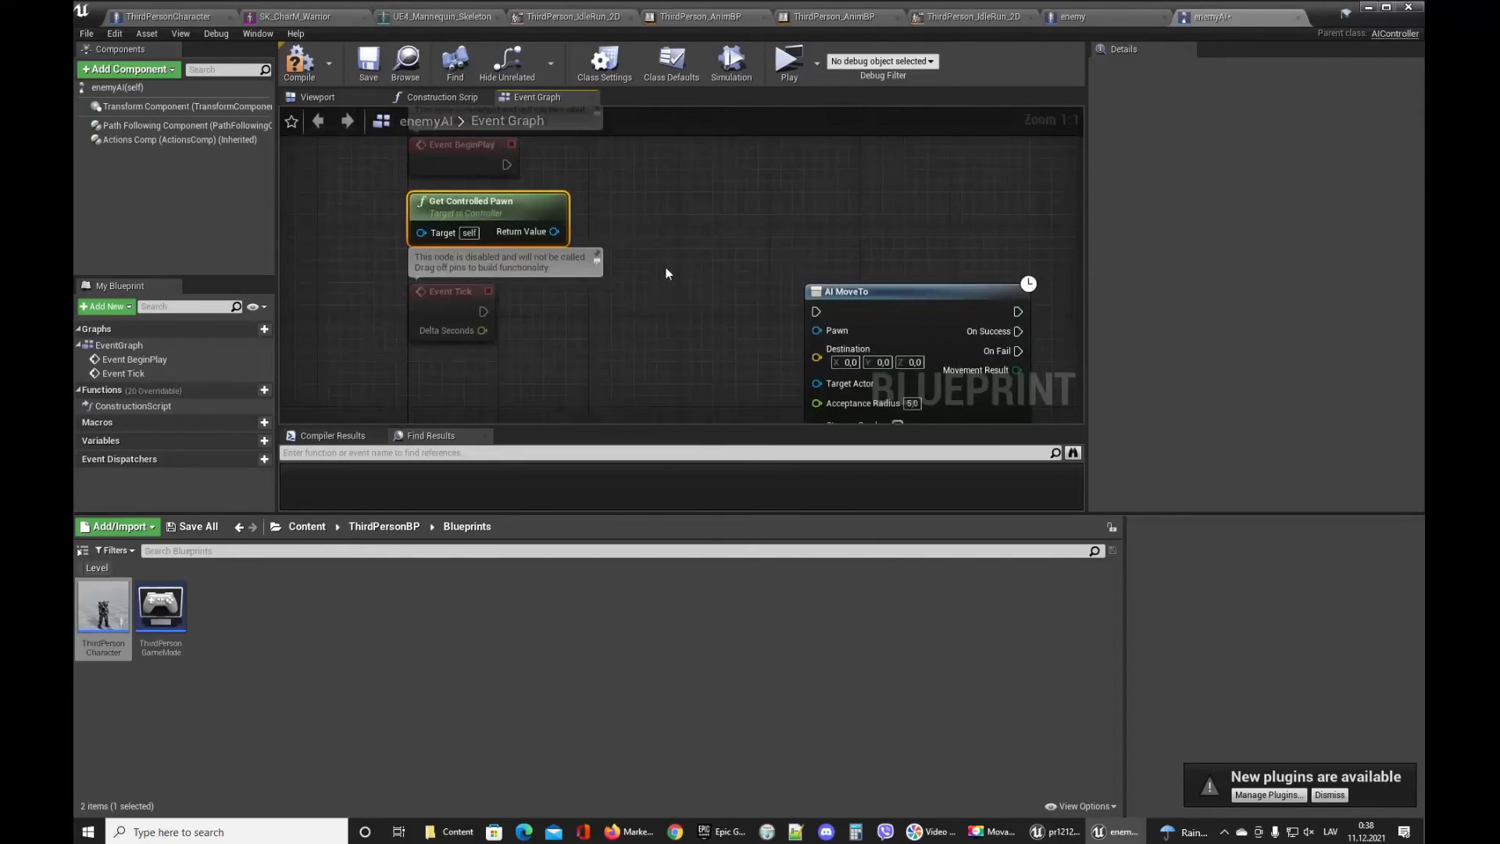
{"action": "right_click_drag", "start_coordinate": [663, 271], "coordinate": [593, 217]}
{"action": "left_click_drag", "start_coordinate": [490, 170], "coordinate": [775, 273]}
{"action": "left_click_drag", "start_coordinate": [420, 251], "coordinate": [752, 251]}
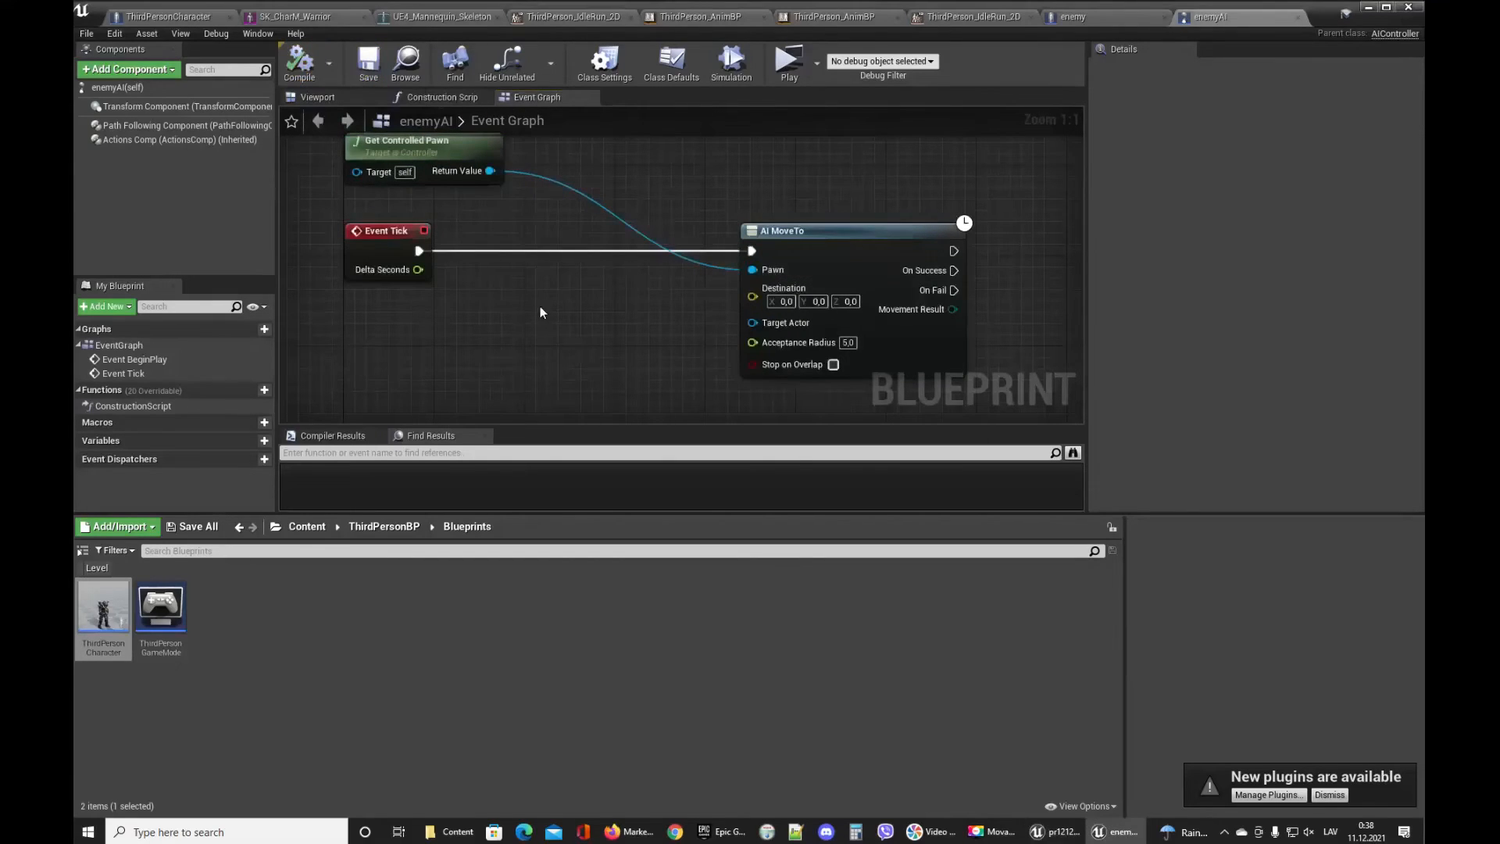
{"action": "left_click_drag", "start_coordinate": [469, 143], "coordinate": [560, 278]}
{"action": "left_click_drag", "start_coordinate": [809, 258], "coordinate": [686, 261]}
{"action": "left_click", "coordinate": [368, 61]}
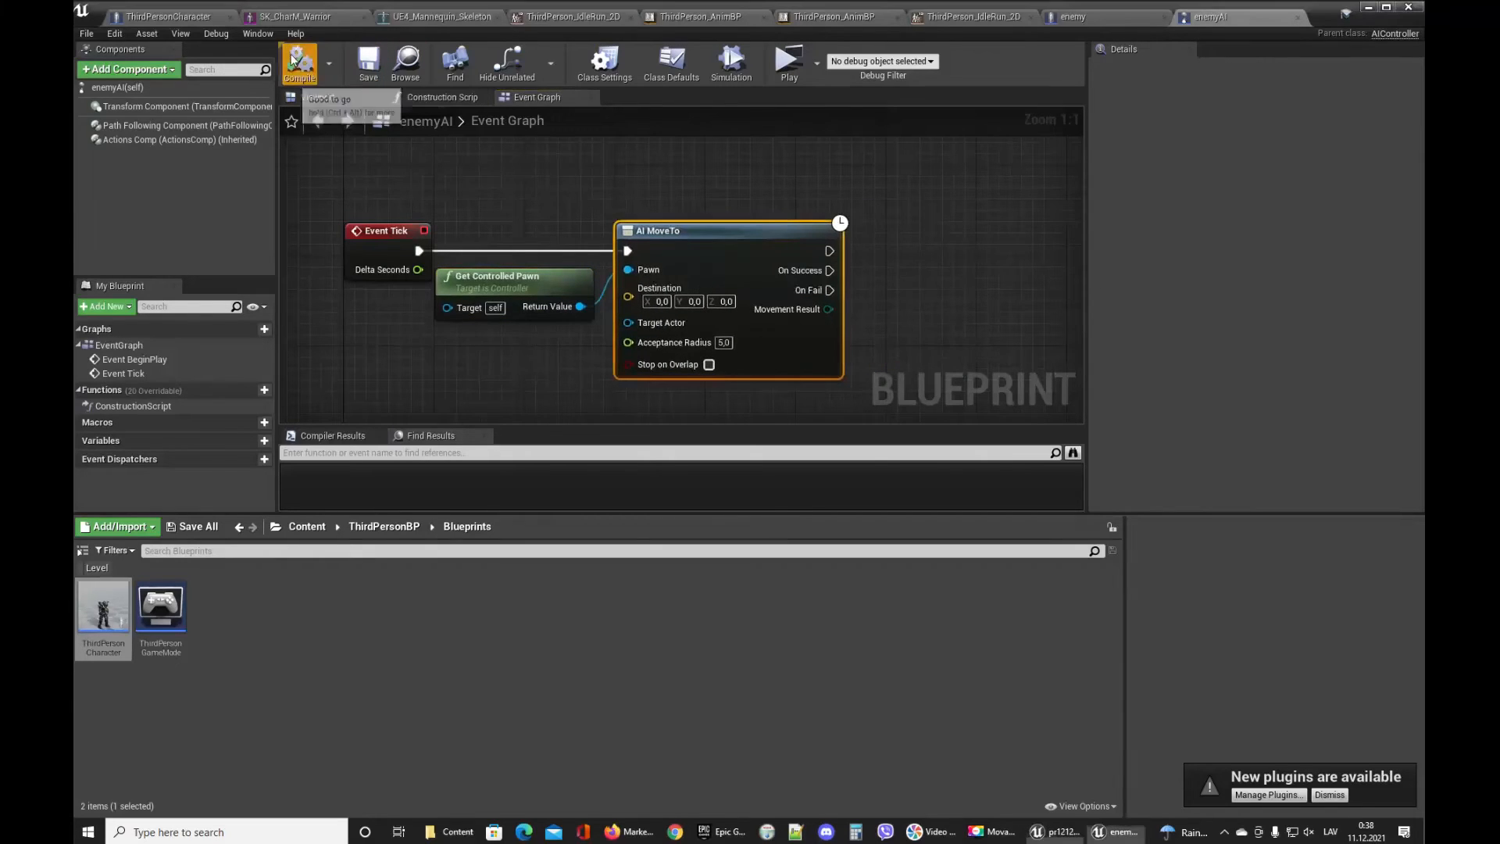
{"action": "left_click", "coordinate": [87, 34]}
{"action": "left_click", "coordinate": [887, 208]}
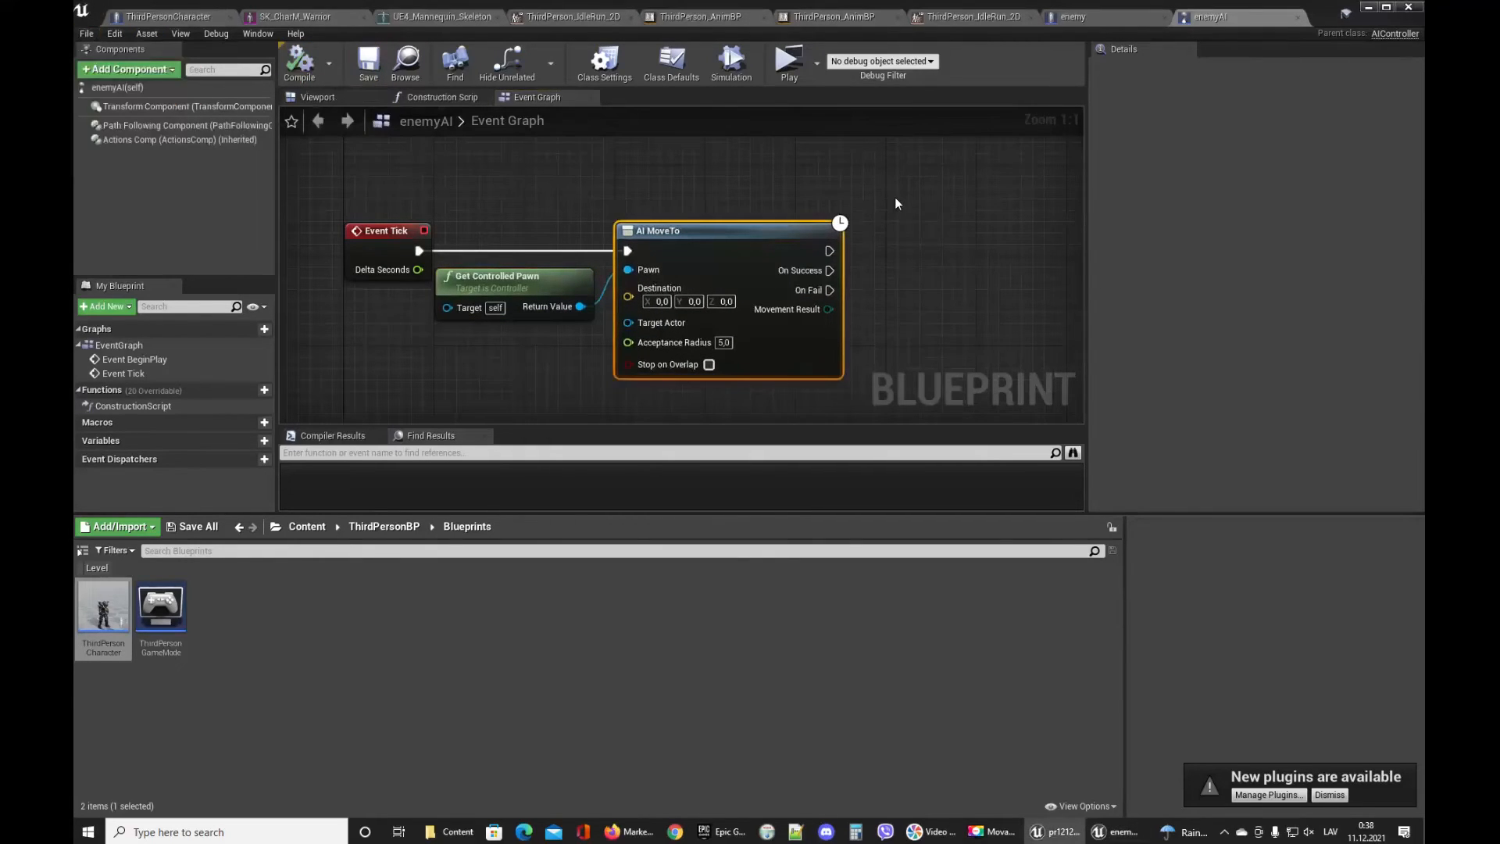
{"action": "left_click", "coordinate": [1371, 9]}
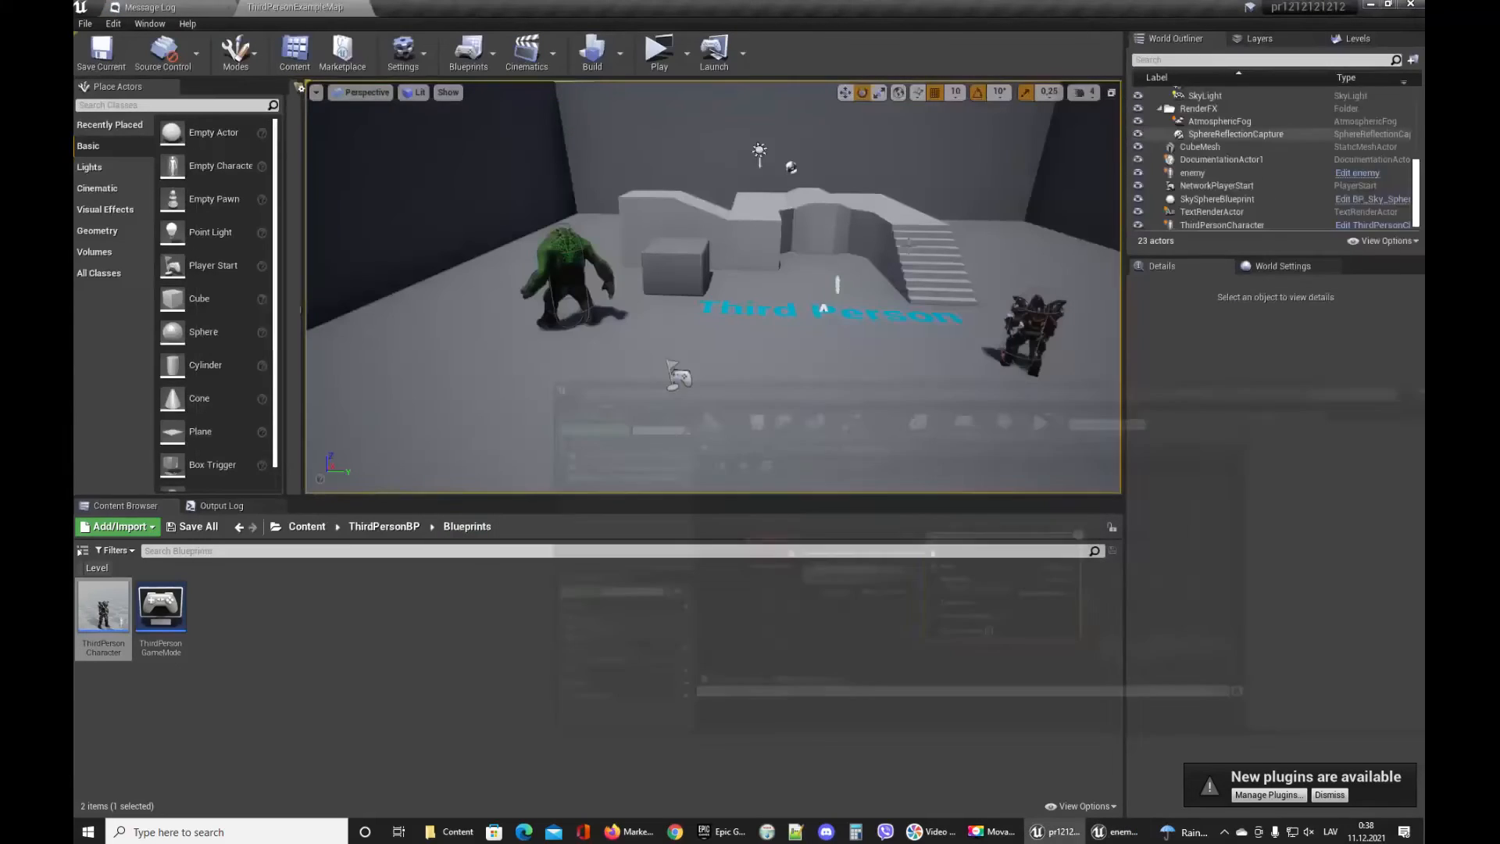
Place a Nav Mesh Bounds Volume into the level near the ramps.
{"action": "right_click_drag", "start_coordinate": [712, 286], "coordinate": [733, 383]}
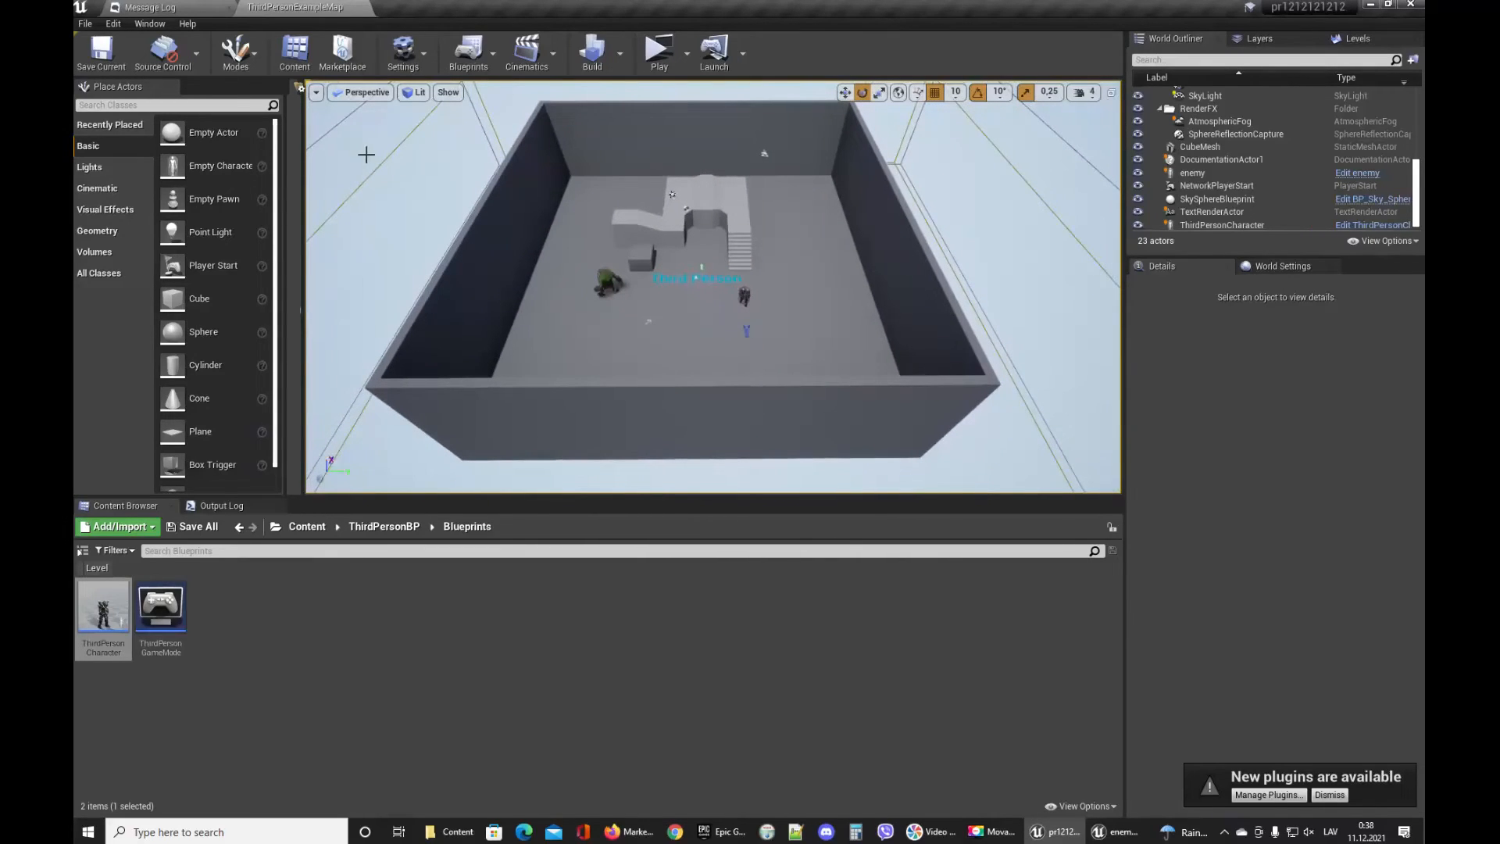
{"action": "type", "text": "navi"}
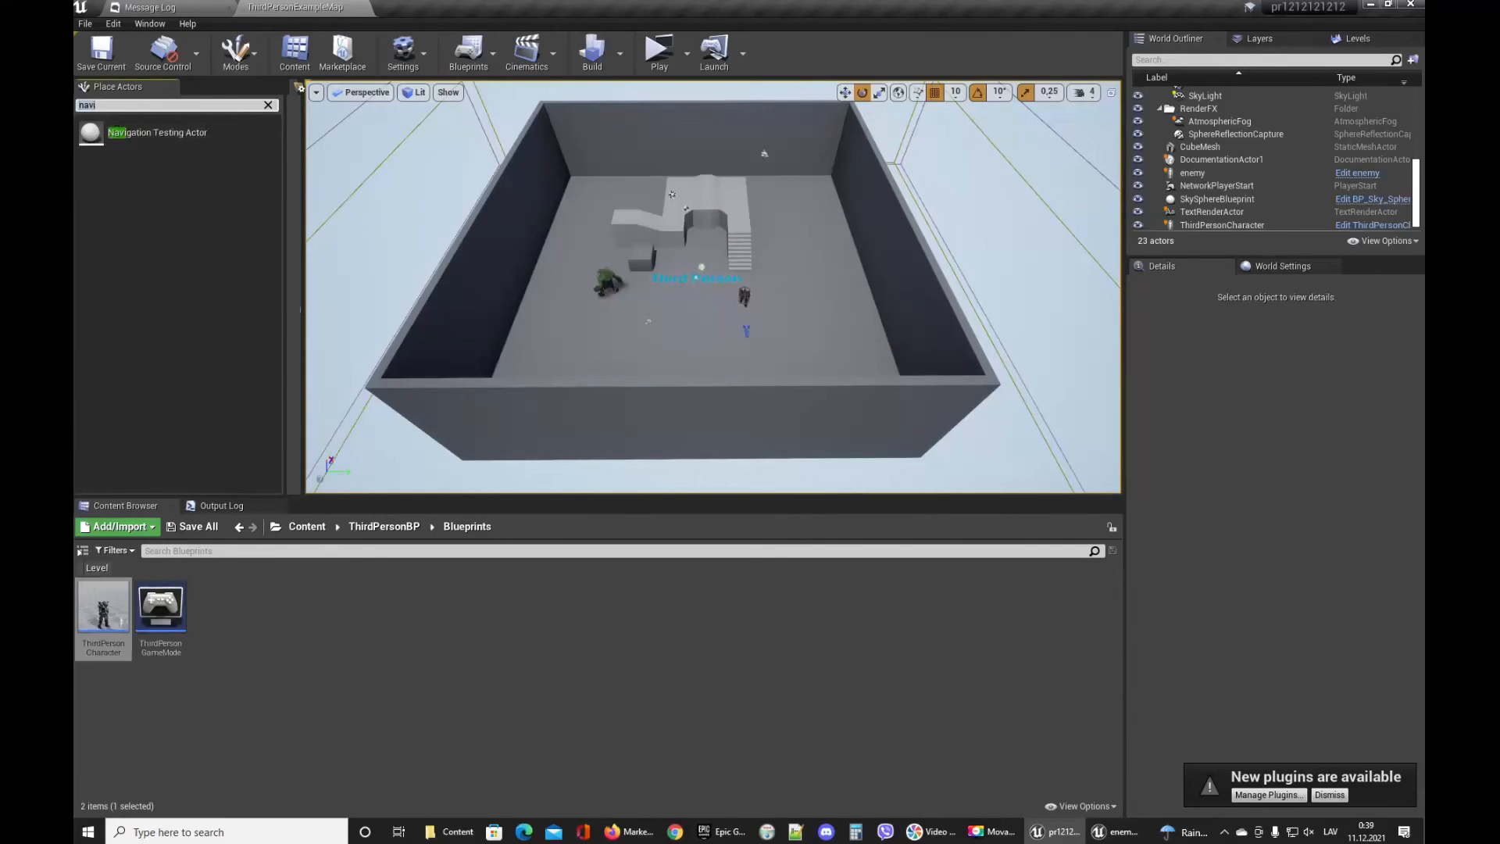
{"action": "type", "text": "bound"}
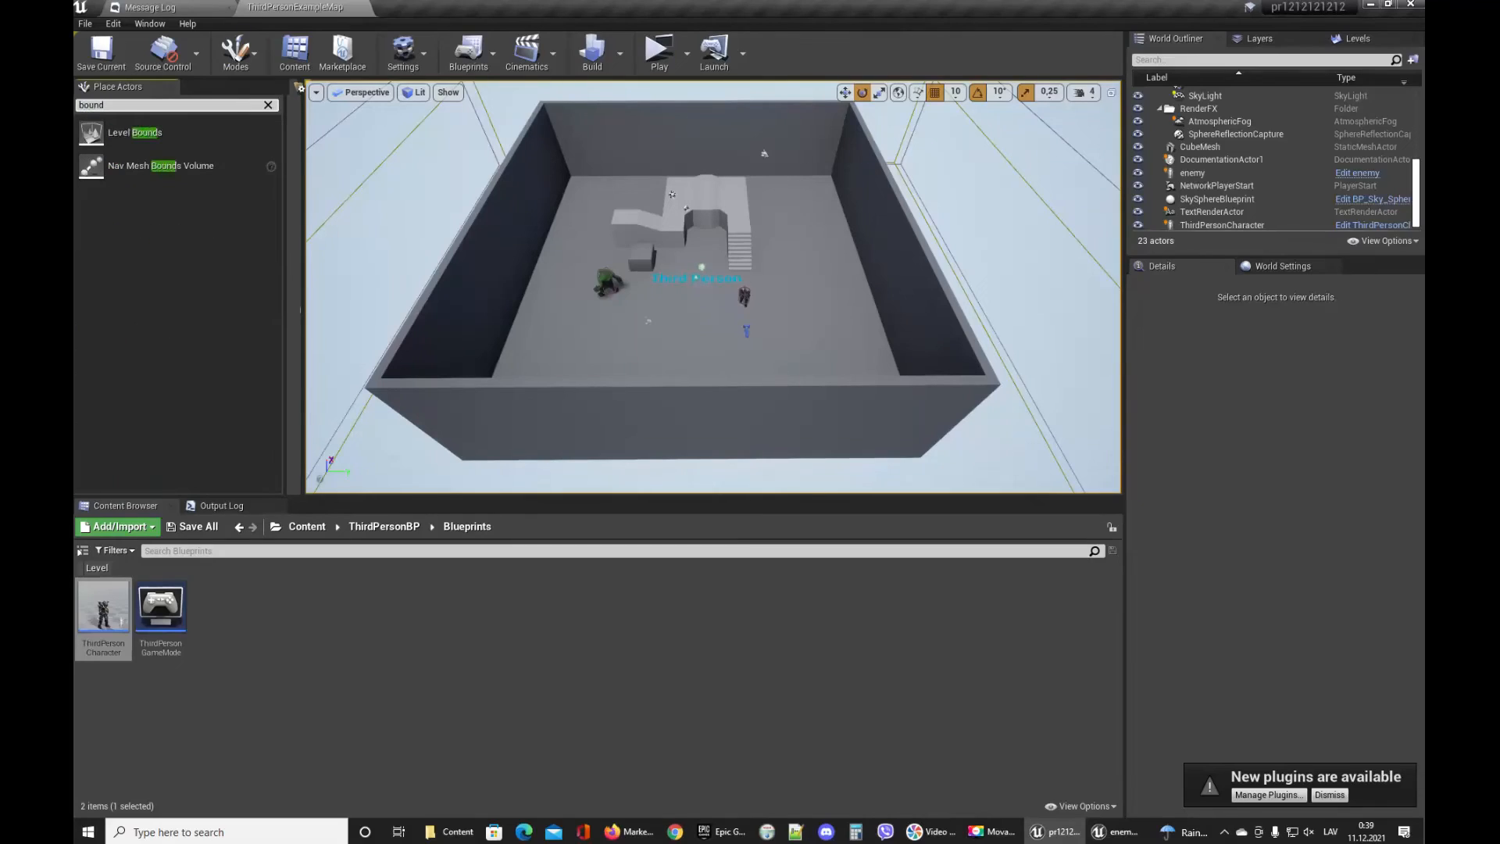
{"action": "left_click_drag", "start_coordinate": [160, 166], "coordinate": [699, 259]}
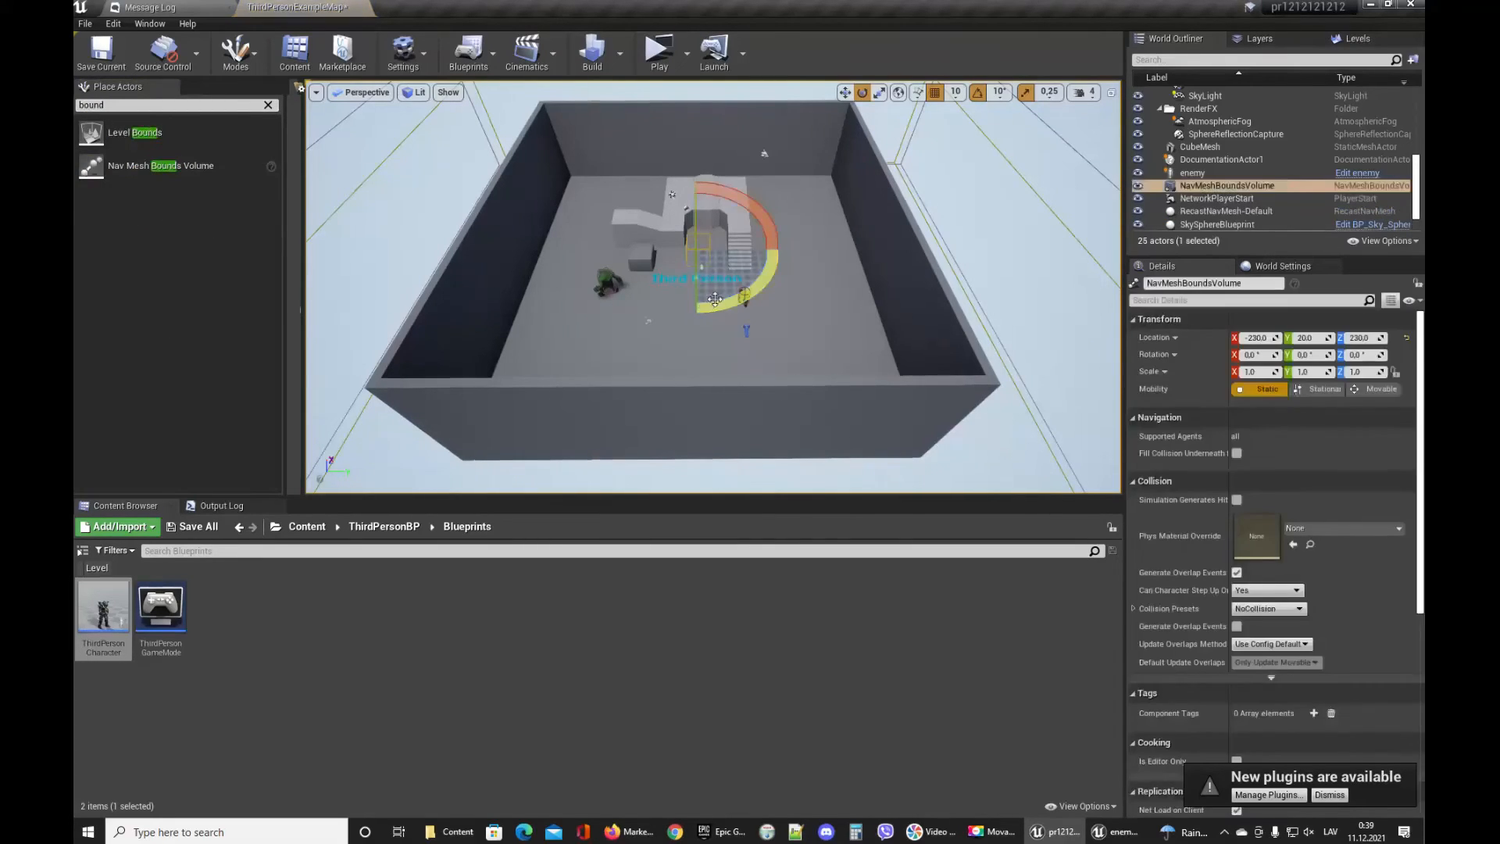
Turn on the Navigation show flag in the viewport.
{"action": "right_click_drag", "start_coordinate": [722, 296], "coordinate": [541, 164]}
{"action": "key", "text": "w"}
{"action": "key", "text": "s"}
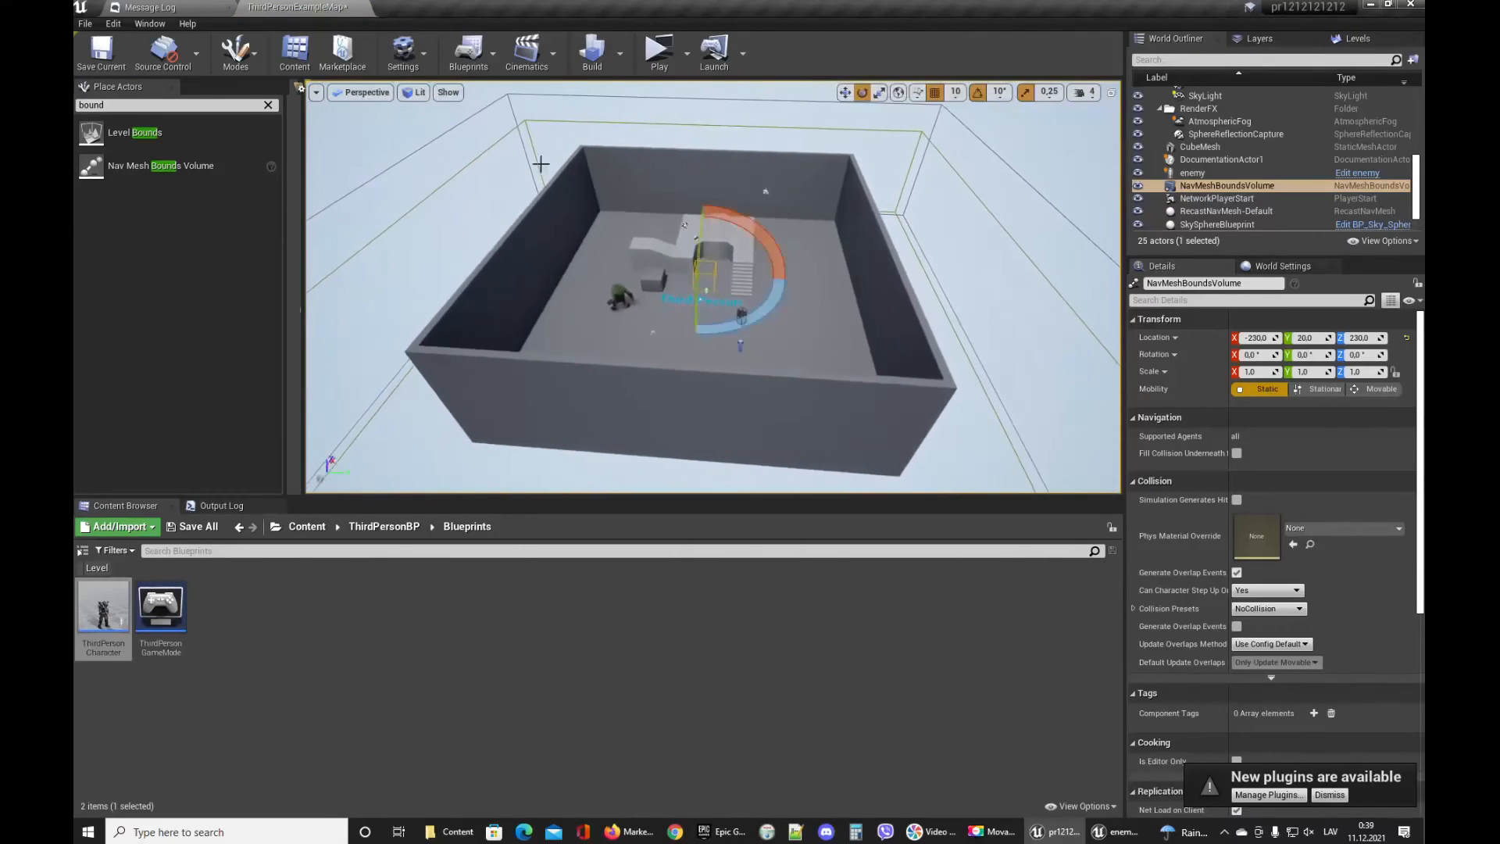
{"action": "key", "text": "w"}
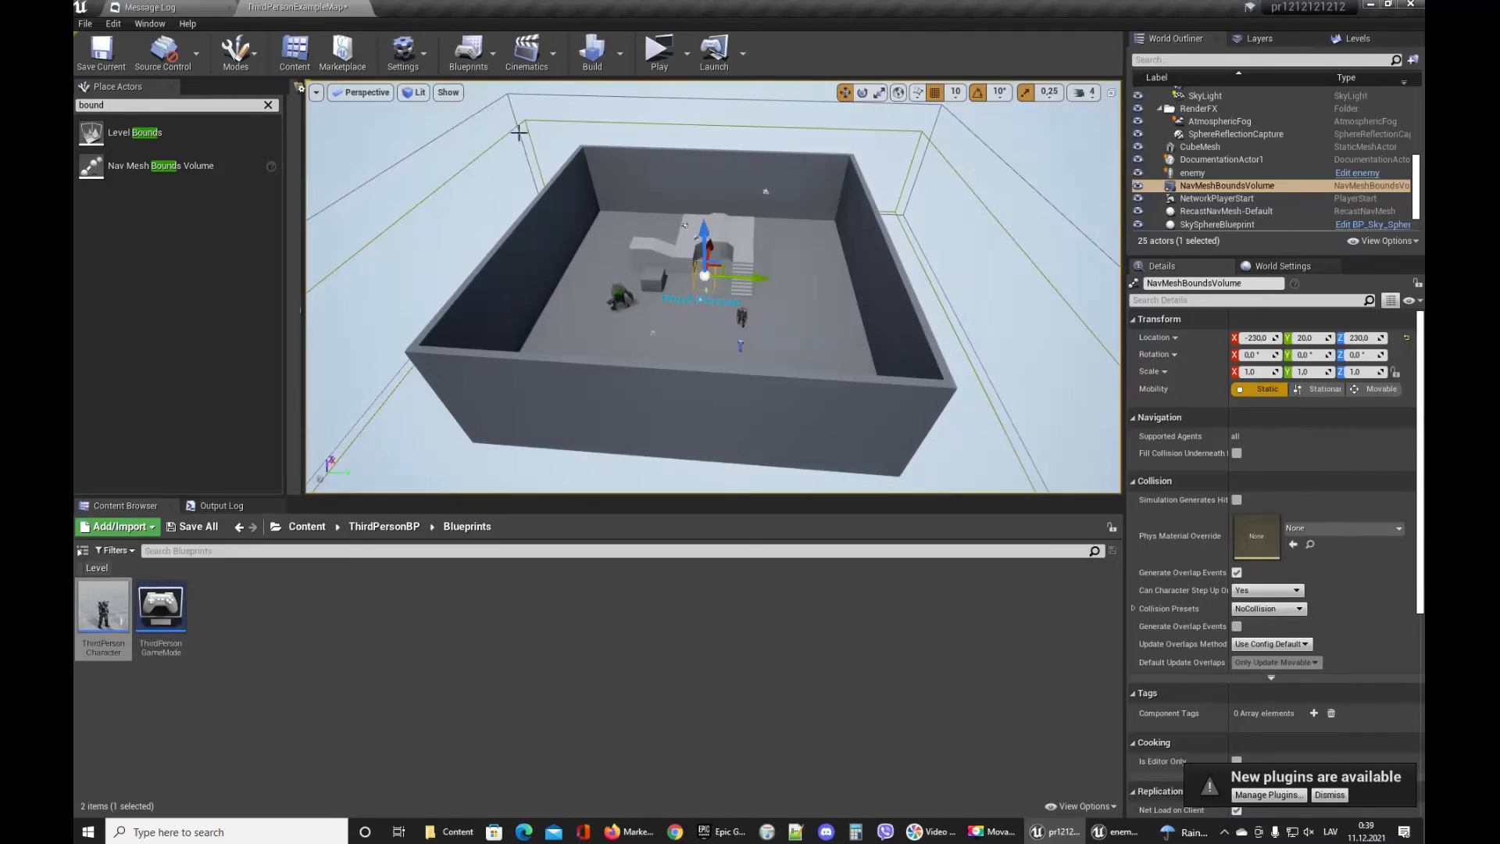
{"action": "left_click", "coordinate": [459, 94]}
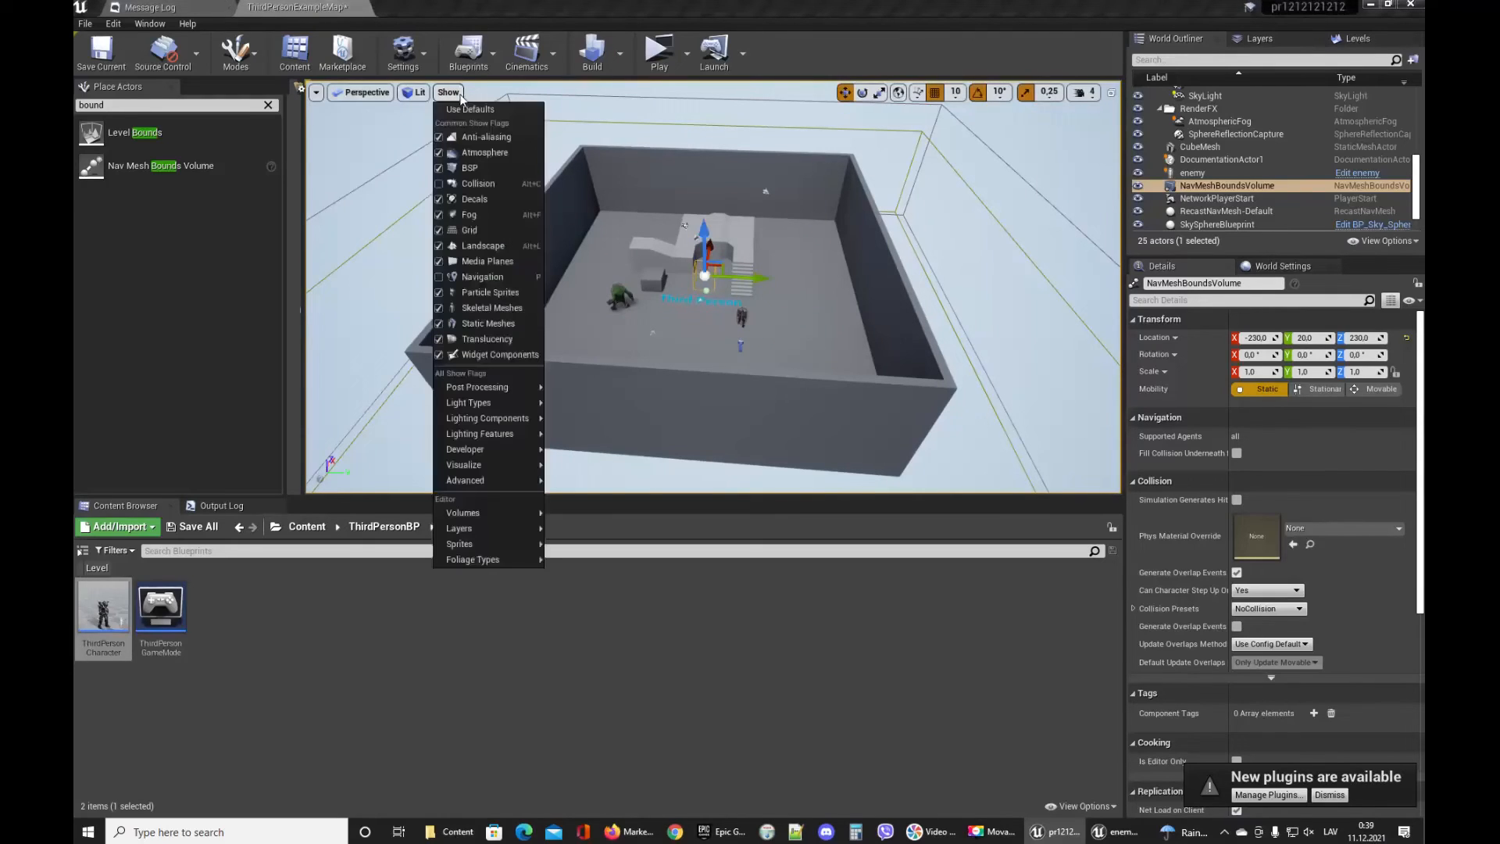
{"action": "left_click", "coordinate": [503, 278]}
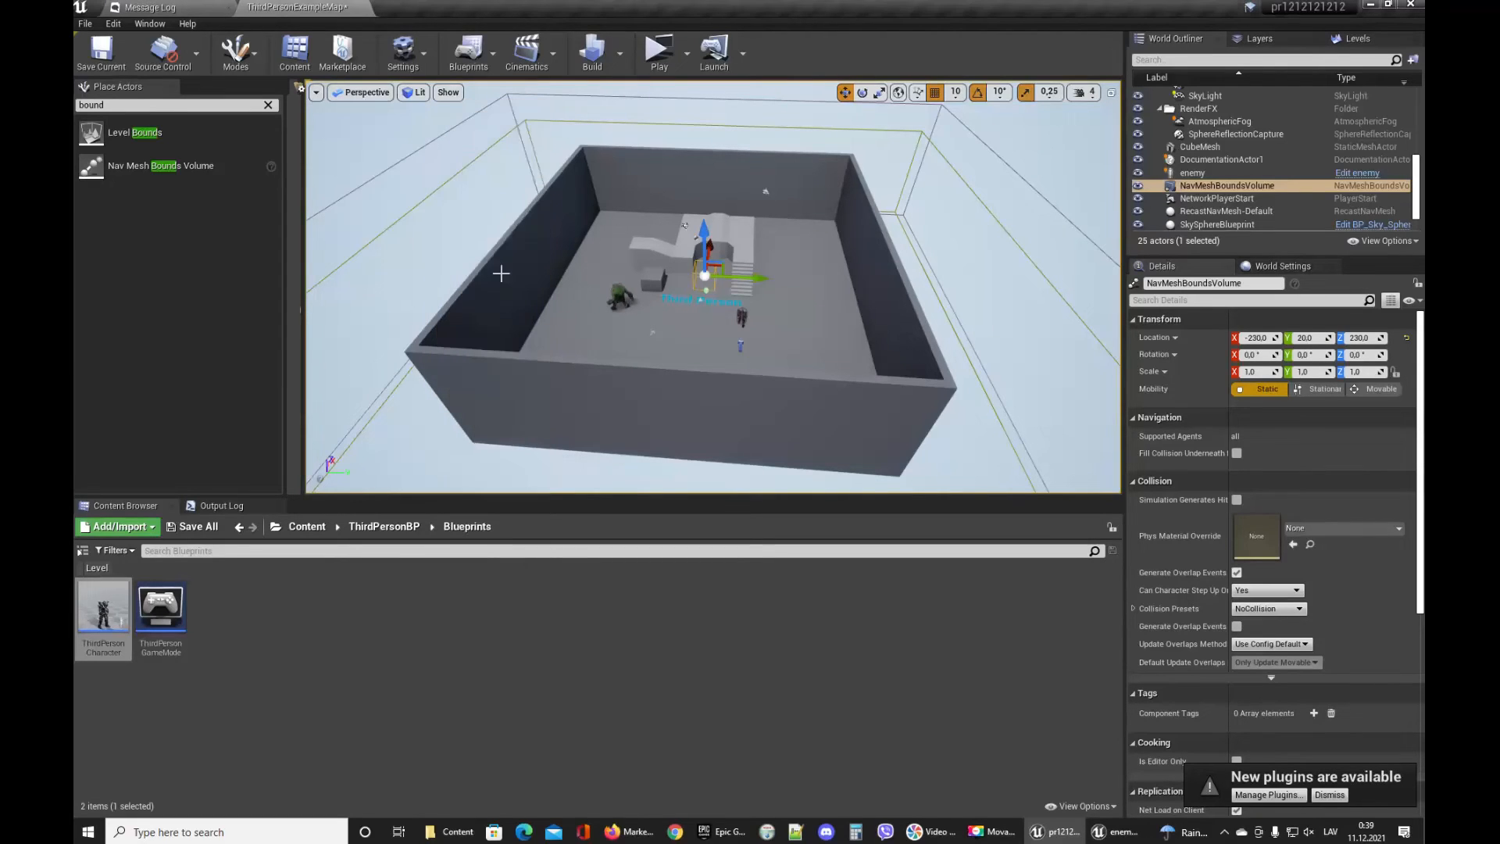
{"action": "left_click", "coordinate": [447, 92]}
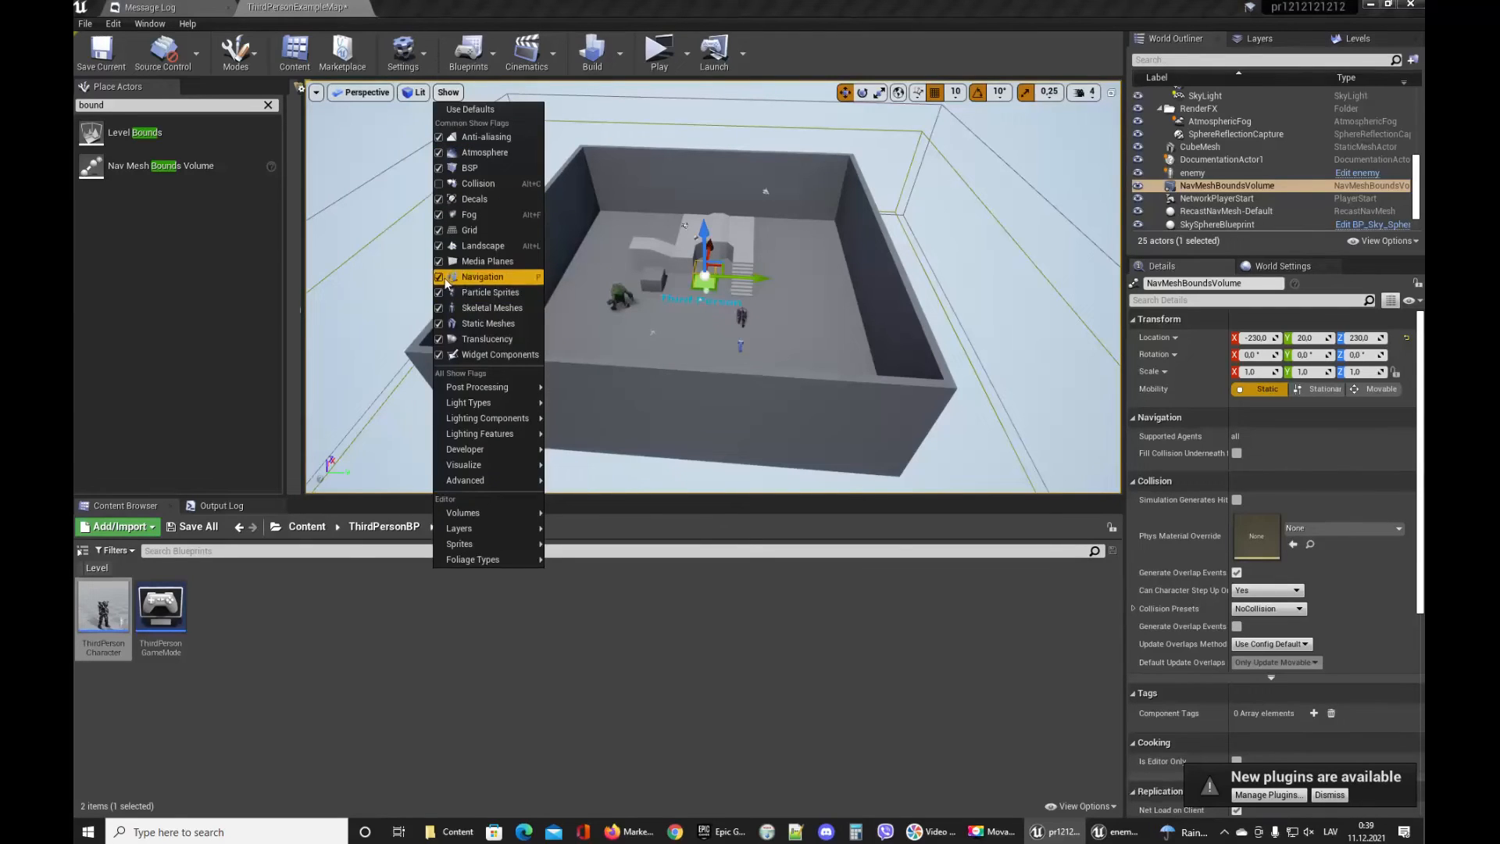
{"action": "left_click", "coordinate": [930, 36]}
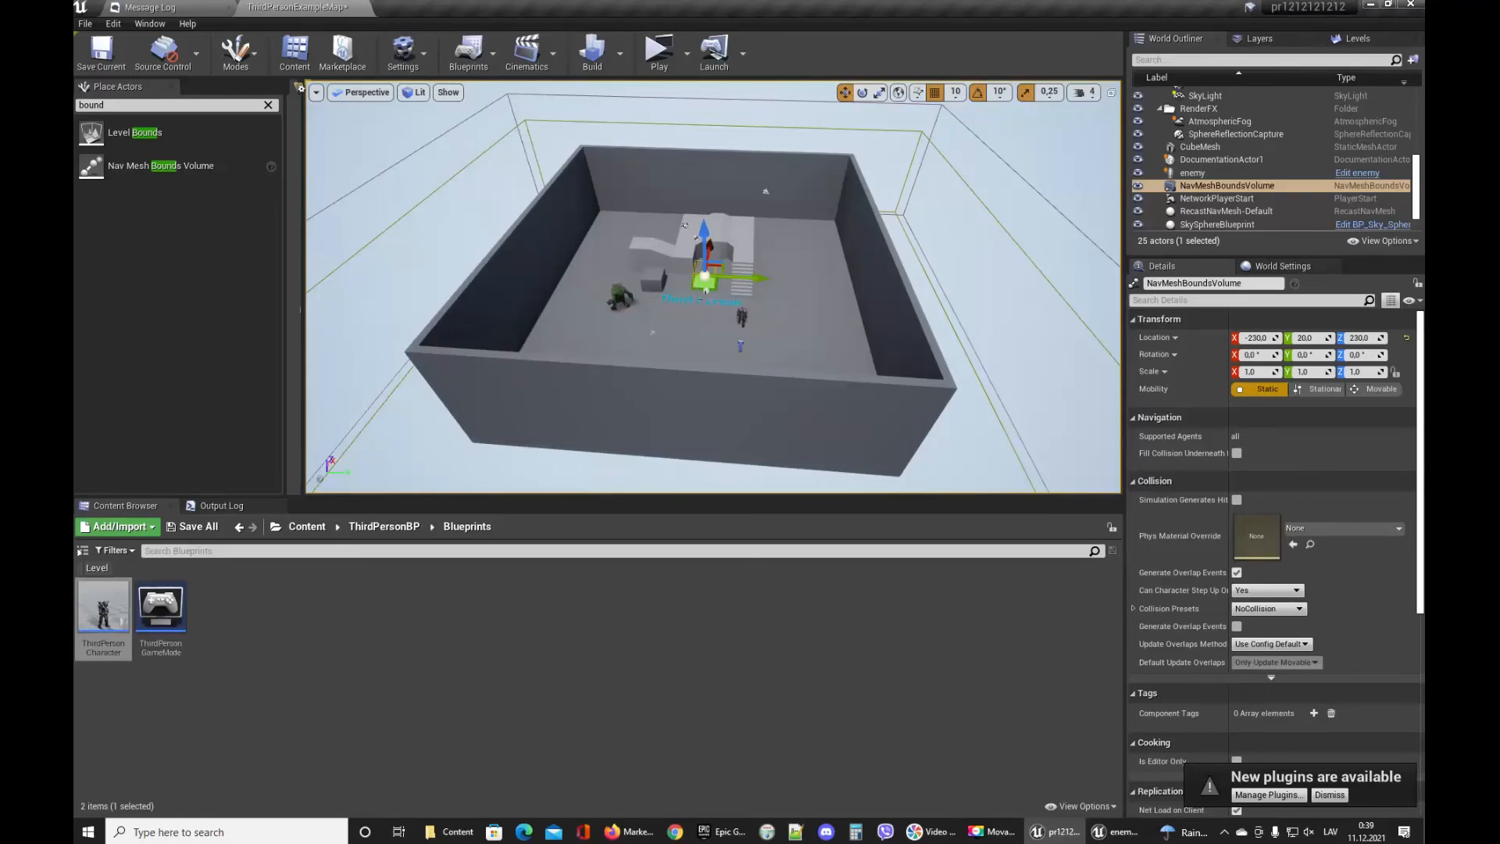
Scale the Nav Mesh Bounds Volume to about 14.15, 15.54, 5.75 so it covers the floor, and save the level.
{"action": "key", "text": "w"}
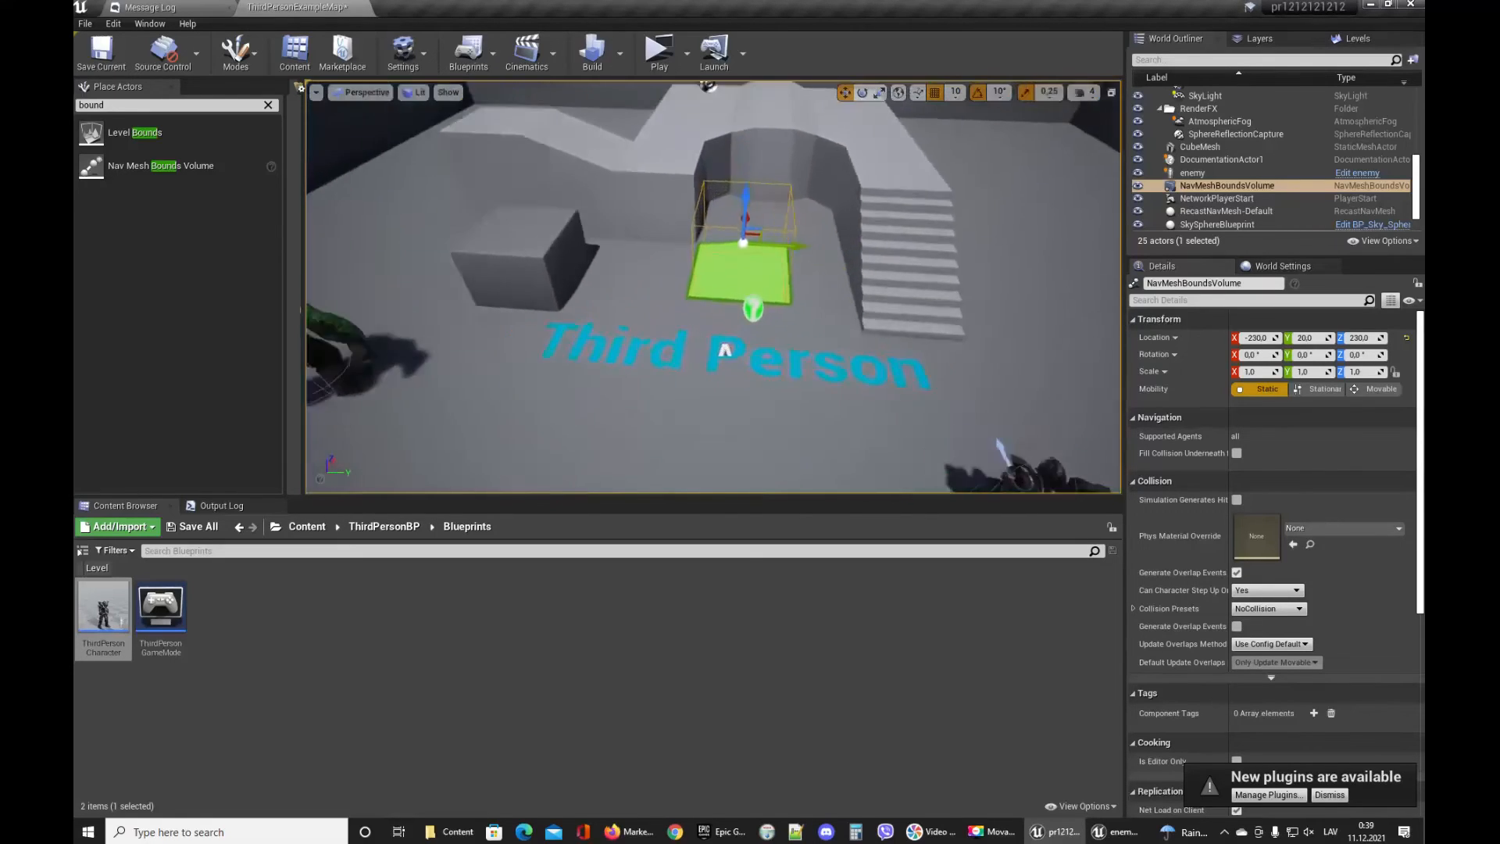
{"action": "key", "text": "s"}
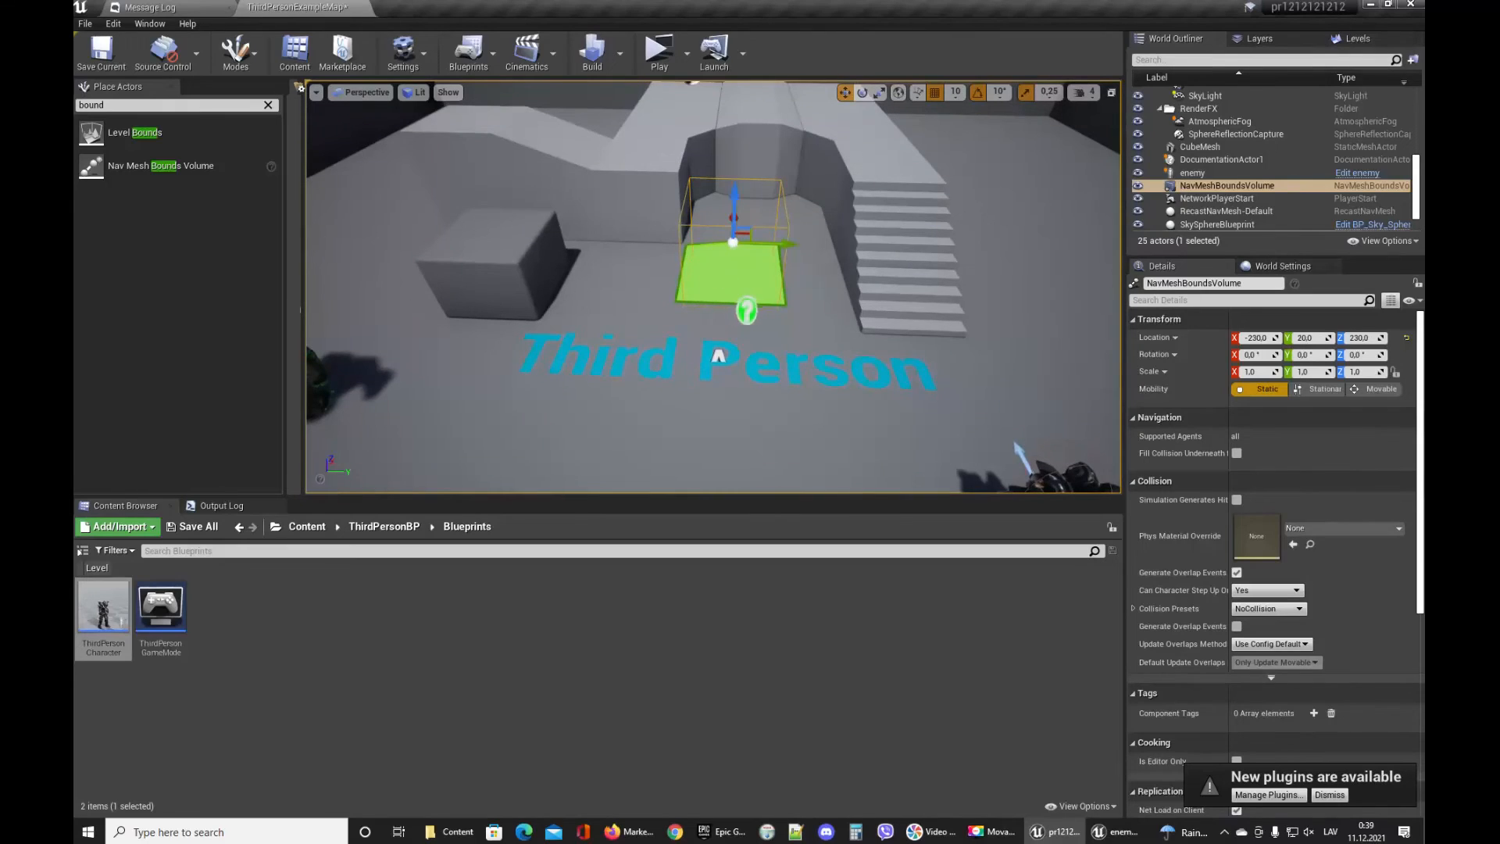
{"action": "key", "text": "s"}
{"action": "key", "text": "s"}
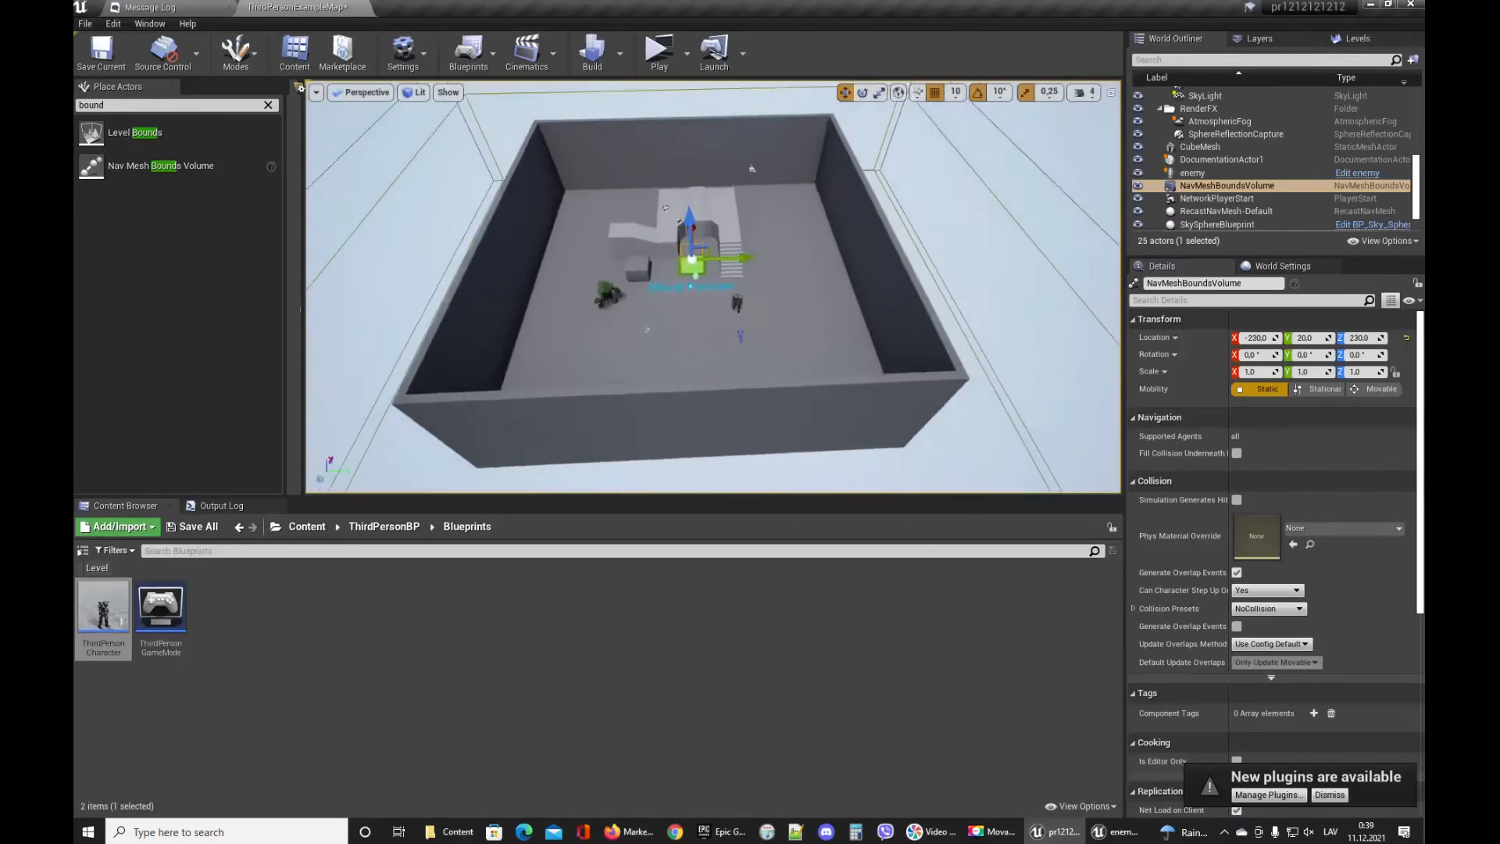
{"action": "key", "text": "w"}
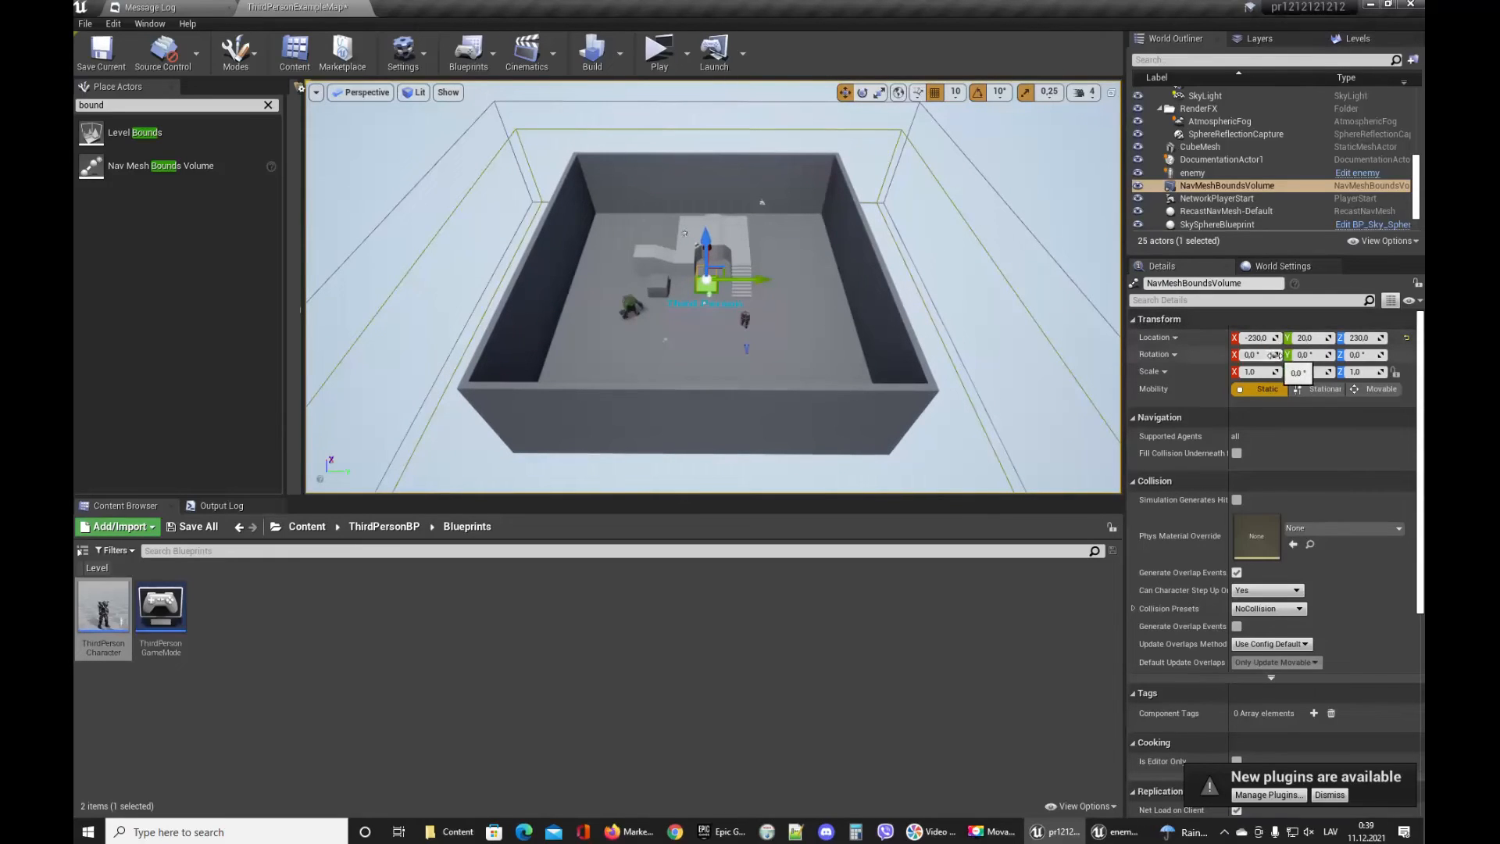
{"action": "left_click_drag", "start_coordinate": [1276, 372], "coordinate": [1283, 371]}
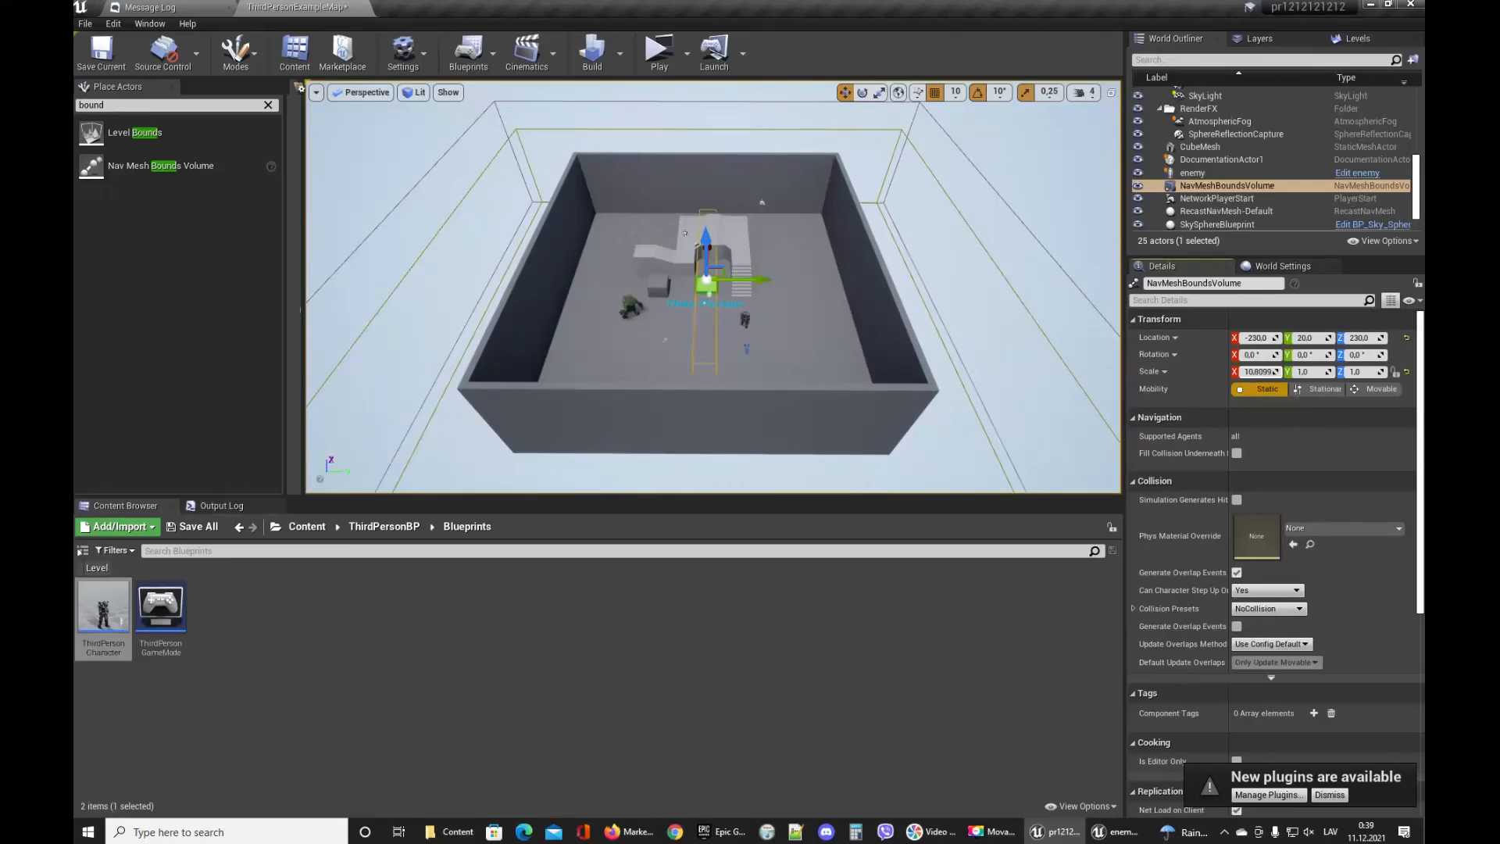
{"action": "left_click_drag", "start_coordinate": [1275, 371], "coordinate": [1341, 373]}
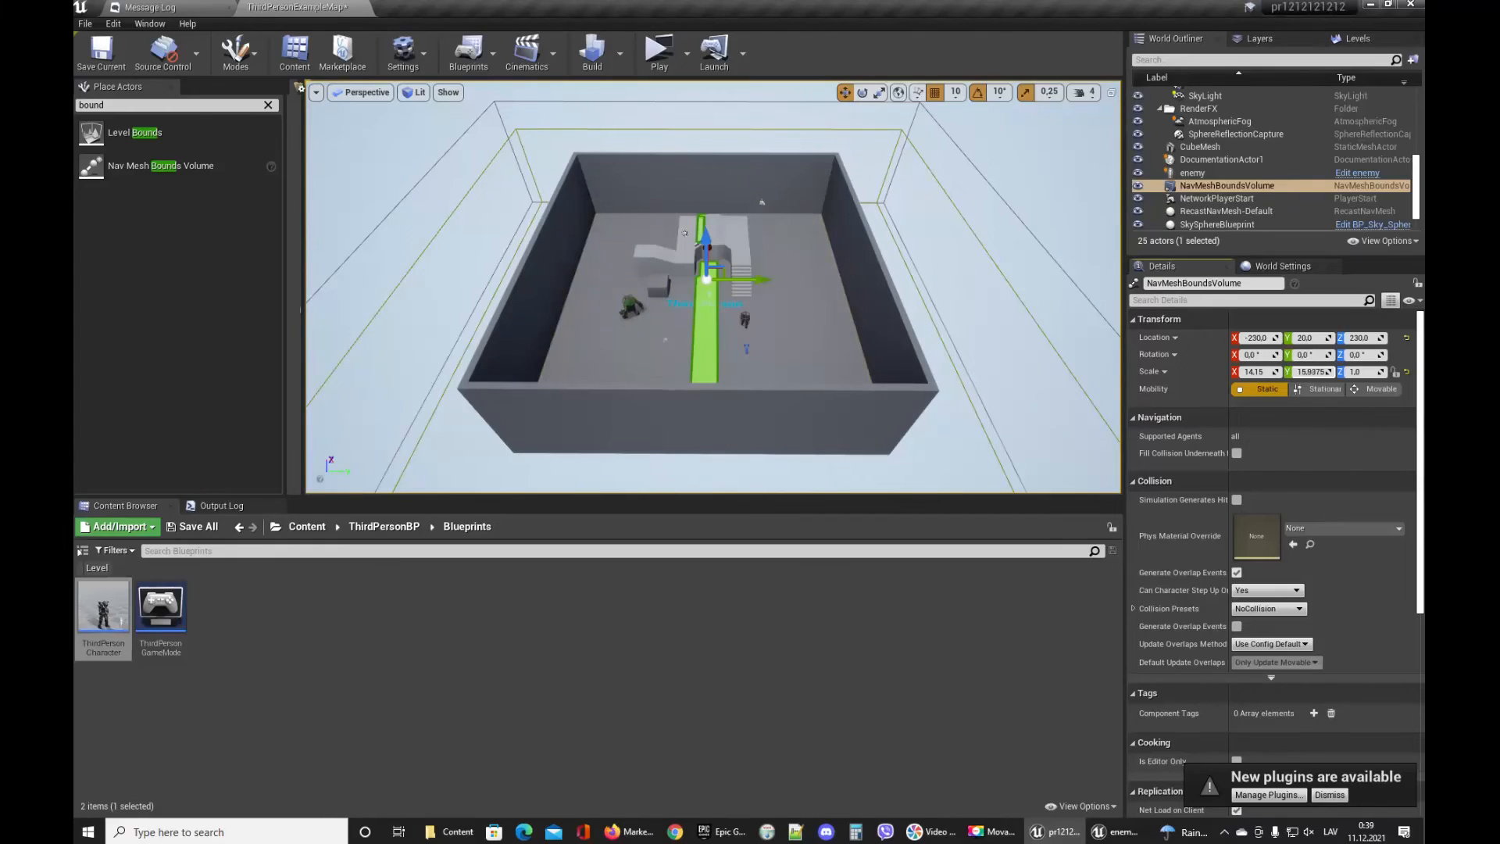
{"action": "key", "text": "Return"}
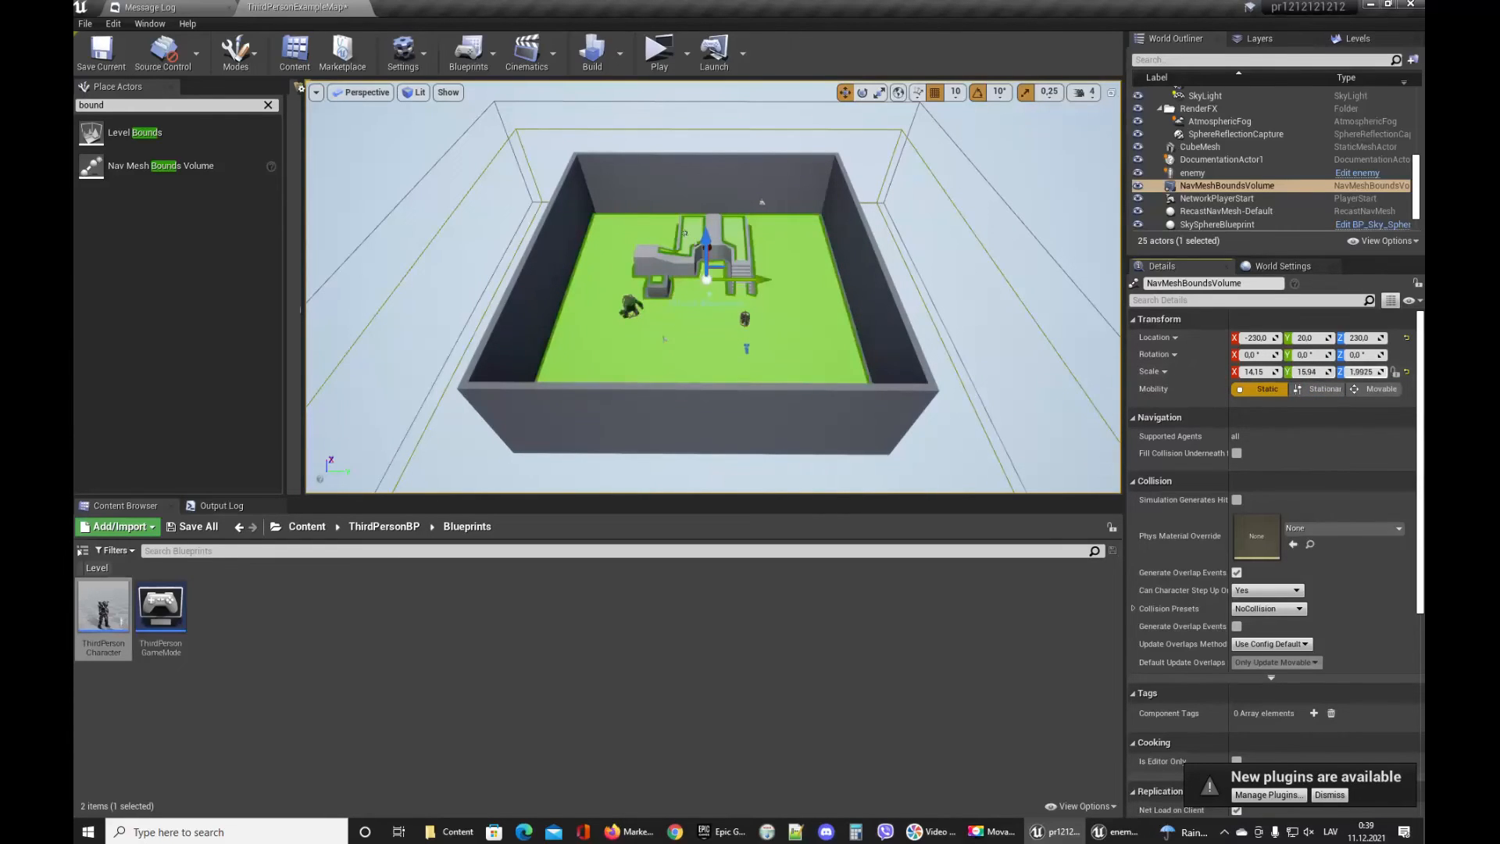
{"action": "left_click_drag", "start_coordinate": [1361, 372], "coordinate": [1371, 373]}
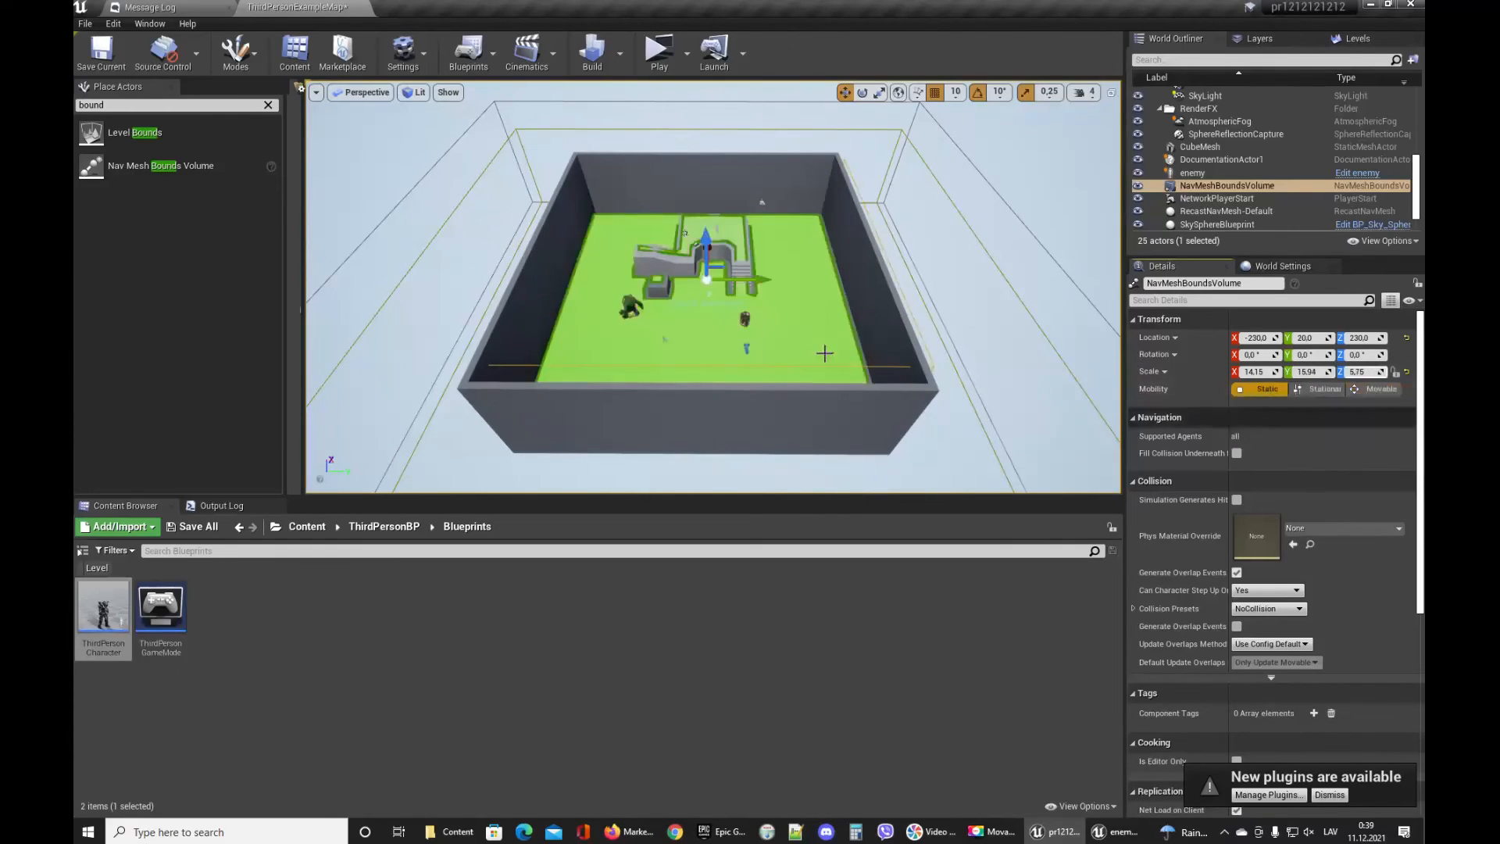
{"action": "key", "text": "ctrl+s"}
Play the level in a new window and walk the character forward to test the enemy chasing it.
{"action": "mouse_move", "coordinate": [775, 317]}
{"action": "right_mouse_down"}
{"action": "mouse_move", "coordinate": [816, 328]}
{"action": "mouse_move", "coordinate": [750, 322]}
{"action": "mouse_move", "coordinate": [773, 322]}
{"action": "right_mouse_up"}
{"action": "key", "text": "w"}
{"action": "key", "text": "s"}
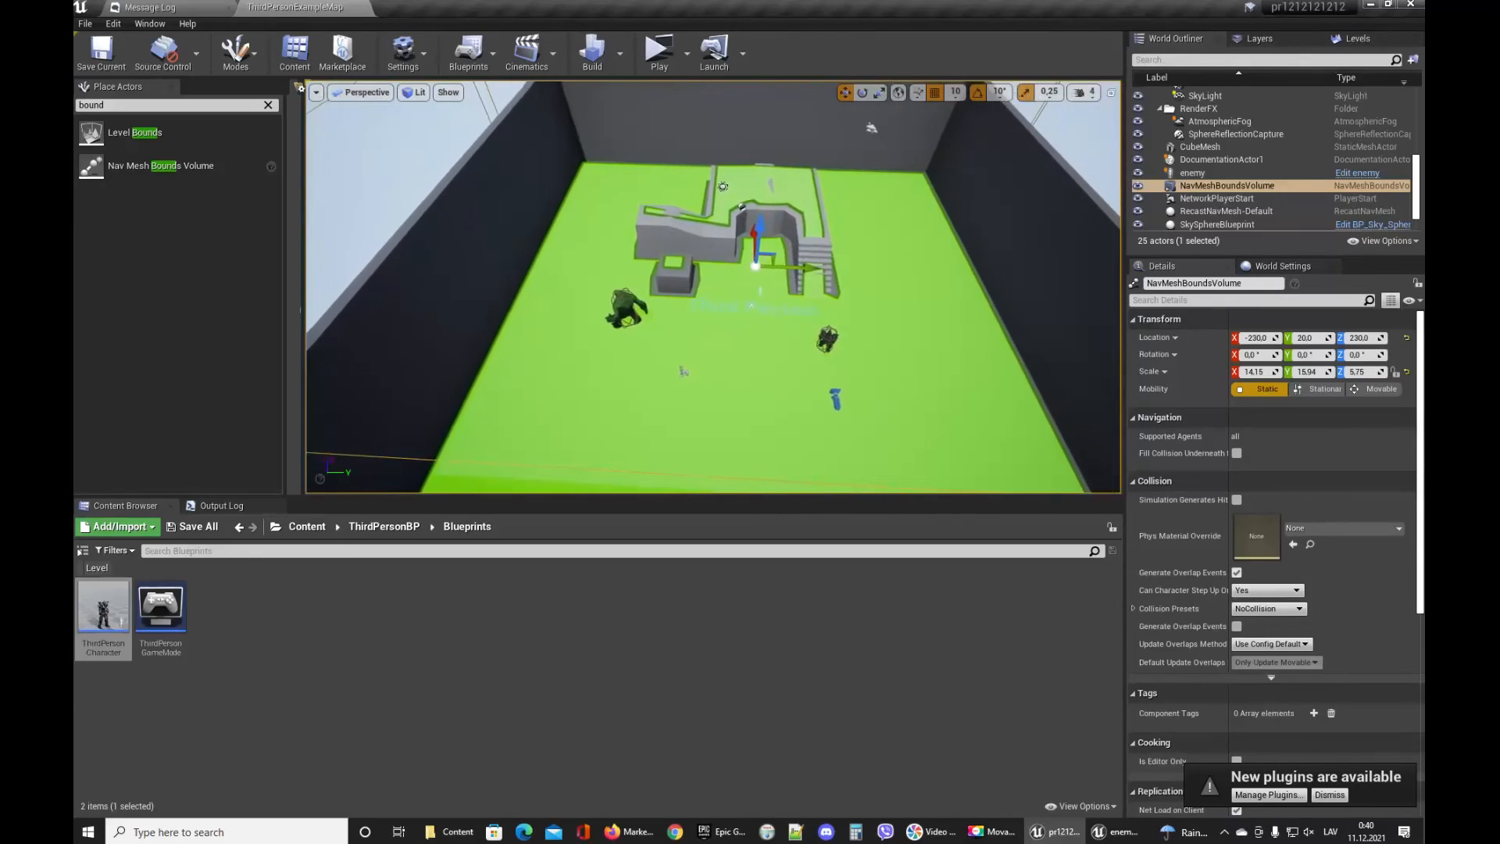
{"action": "left_click", "coordinate": [659, 53]}
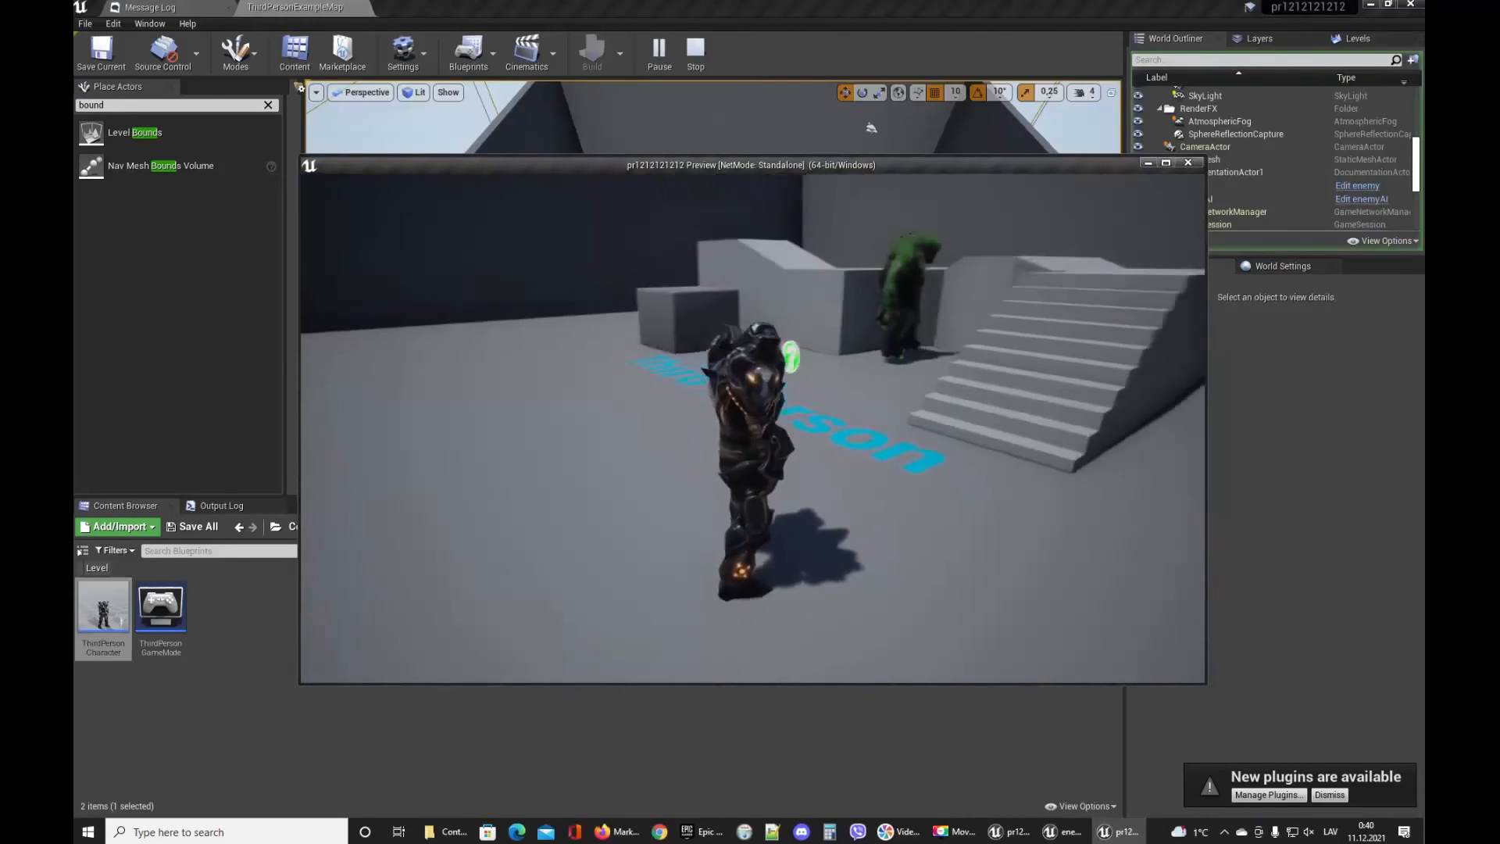
{"action": "key", "text": "w"}
{"action": "key", "text": "w"}
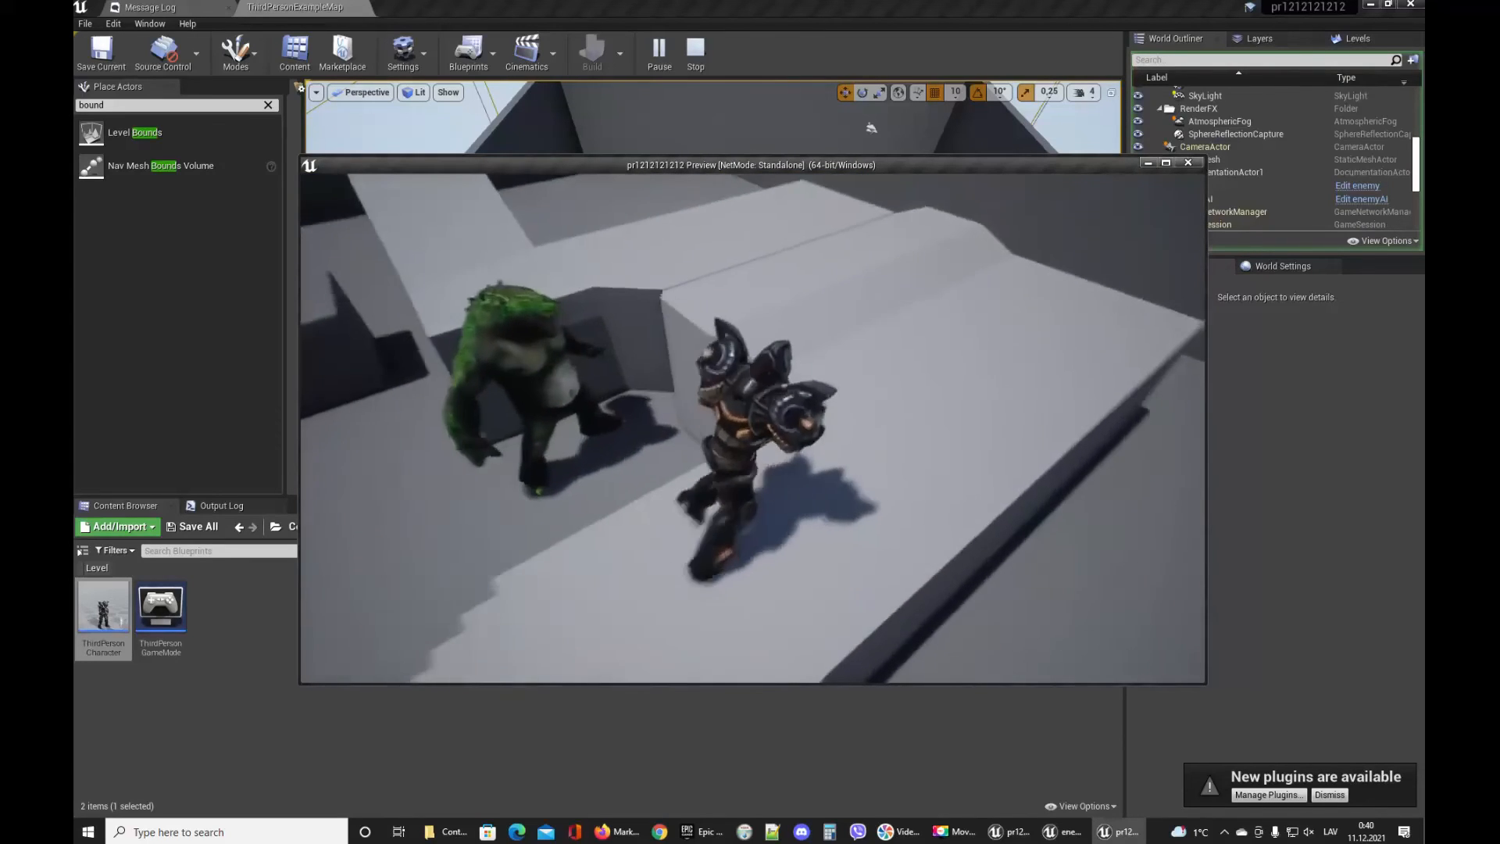
Keep testing the enemy chase in the play window, stop it, then play the level again and walk the character toward the troll.
{"action": "key", "text": "s"}
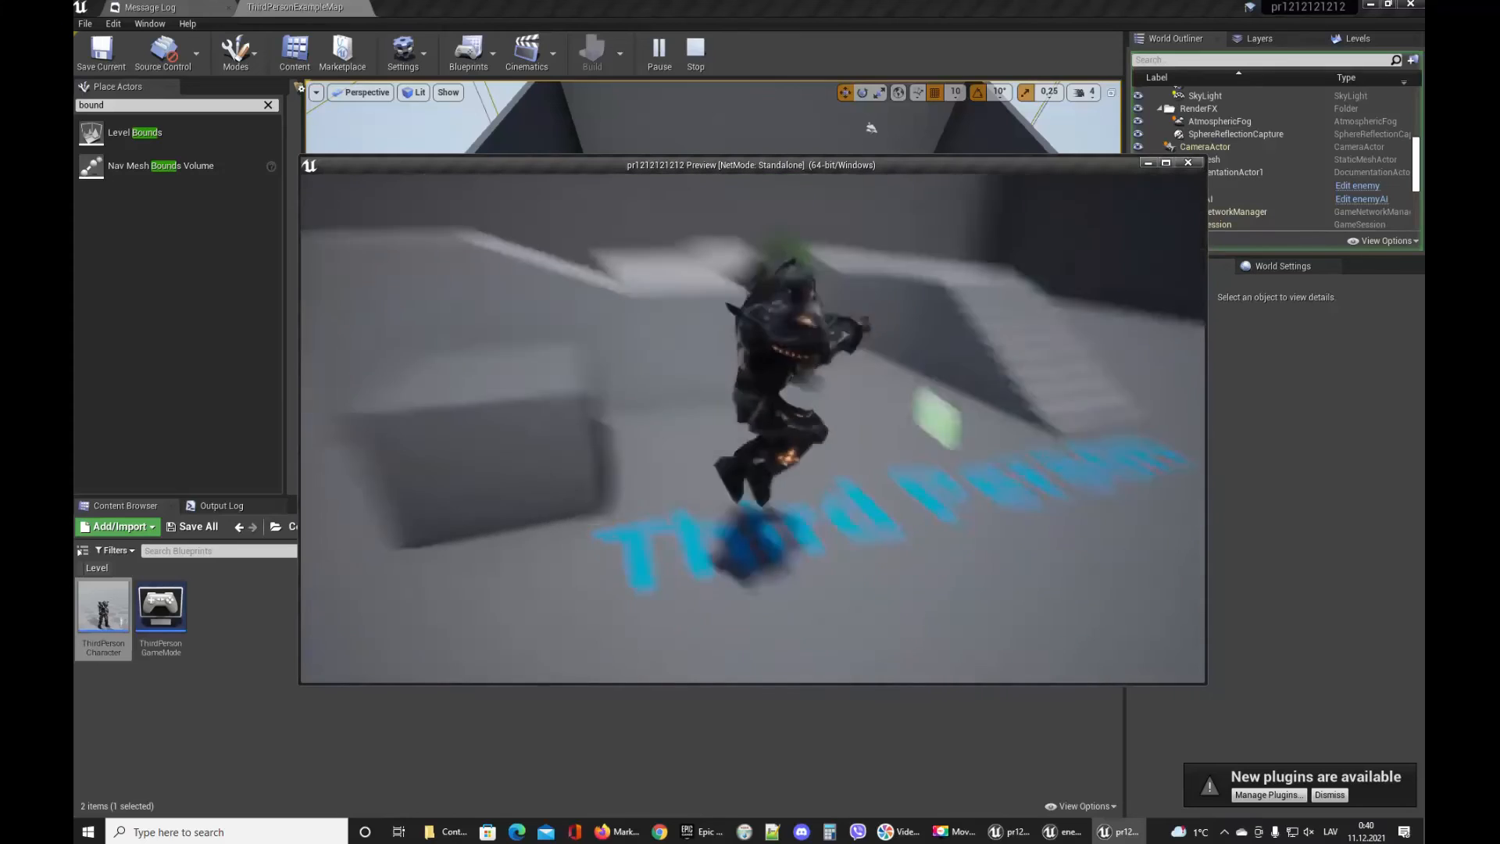
{"action": "key", "text": "w"}
{"action": "key", "text": "w"}
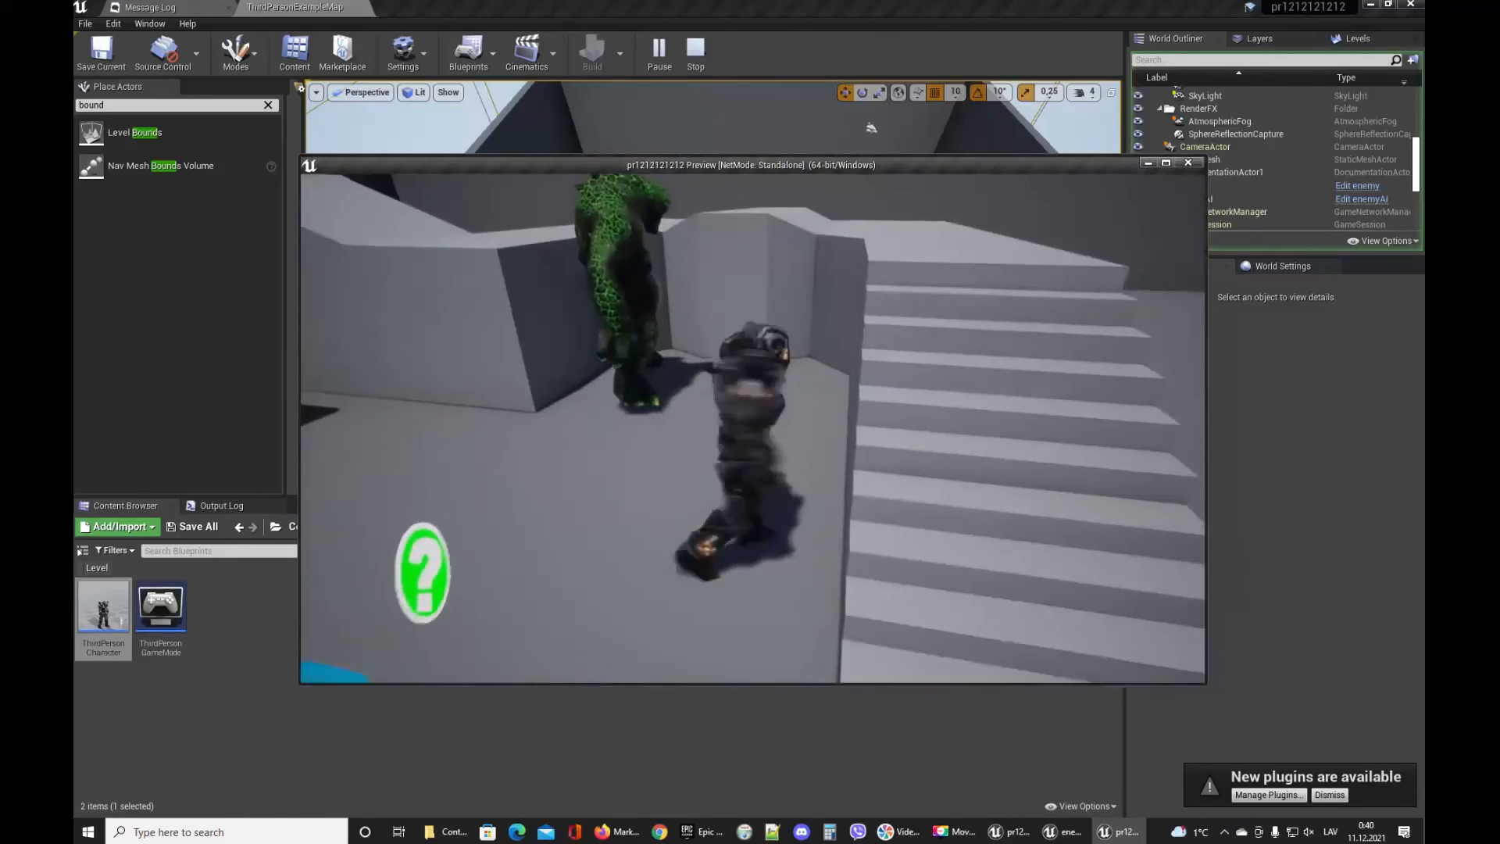
{"action": "key", "text": "s"}
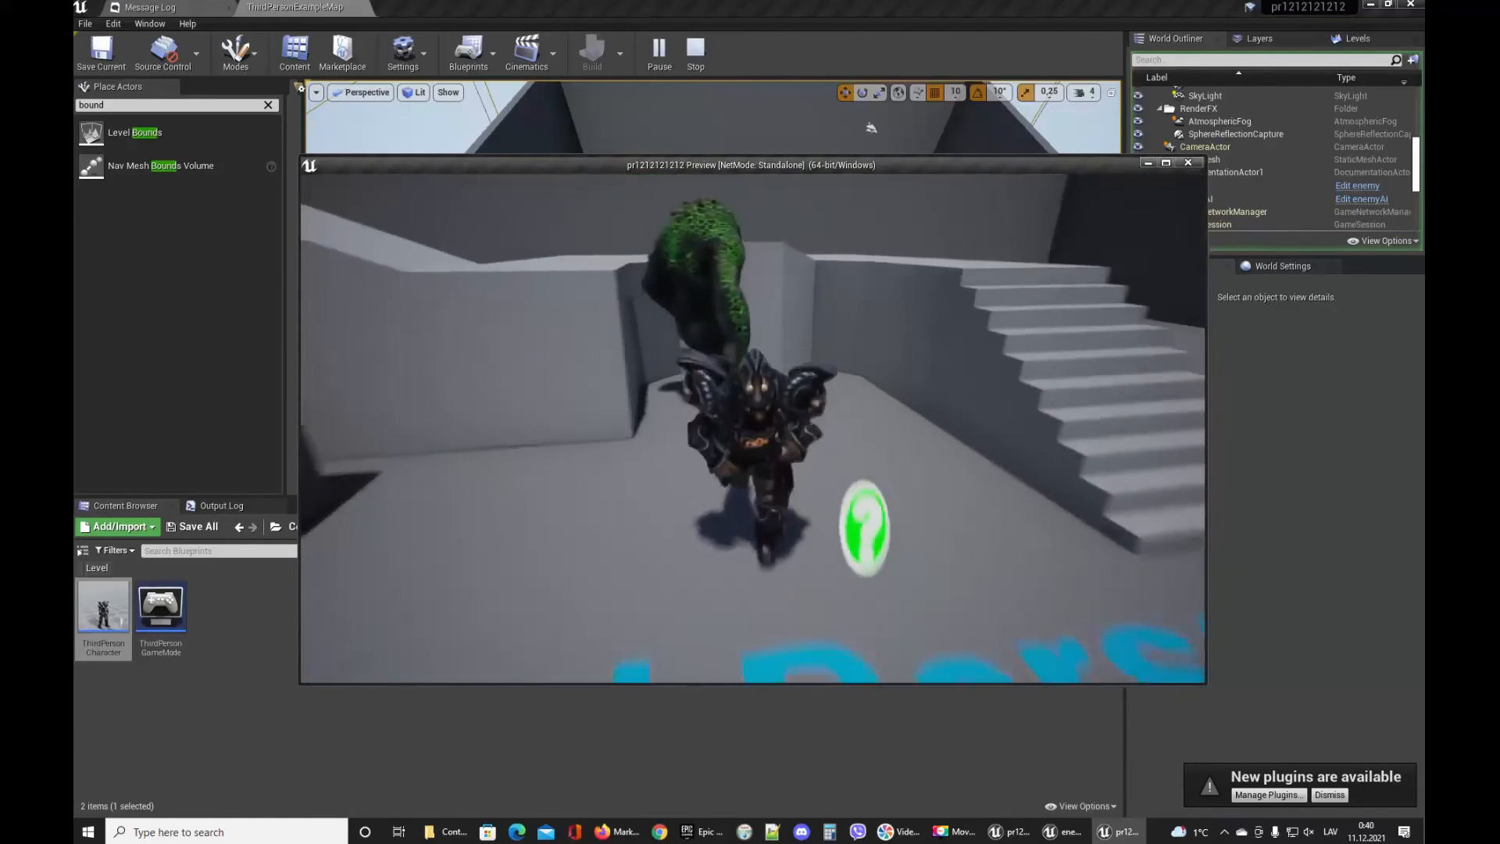
{"action": "key", "text": "Escape"}
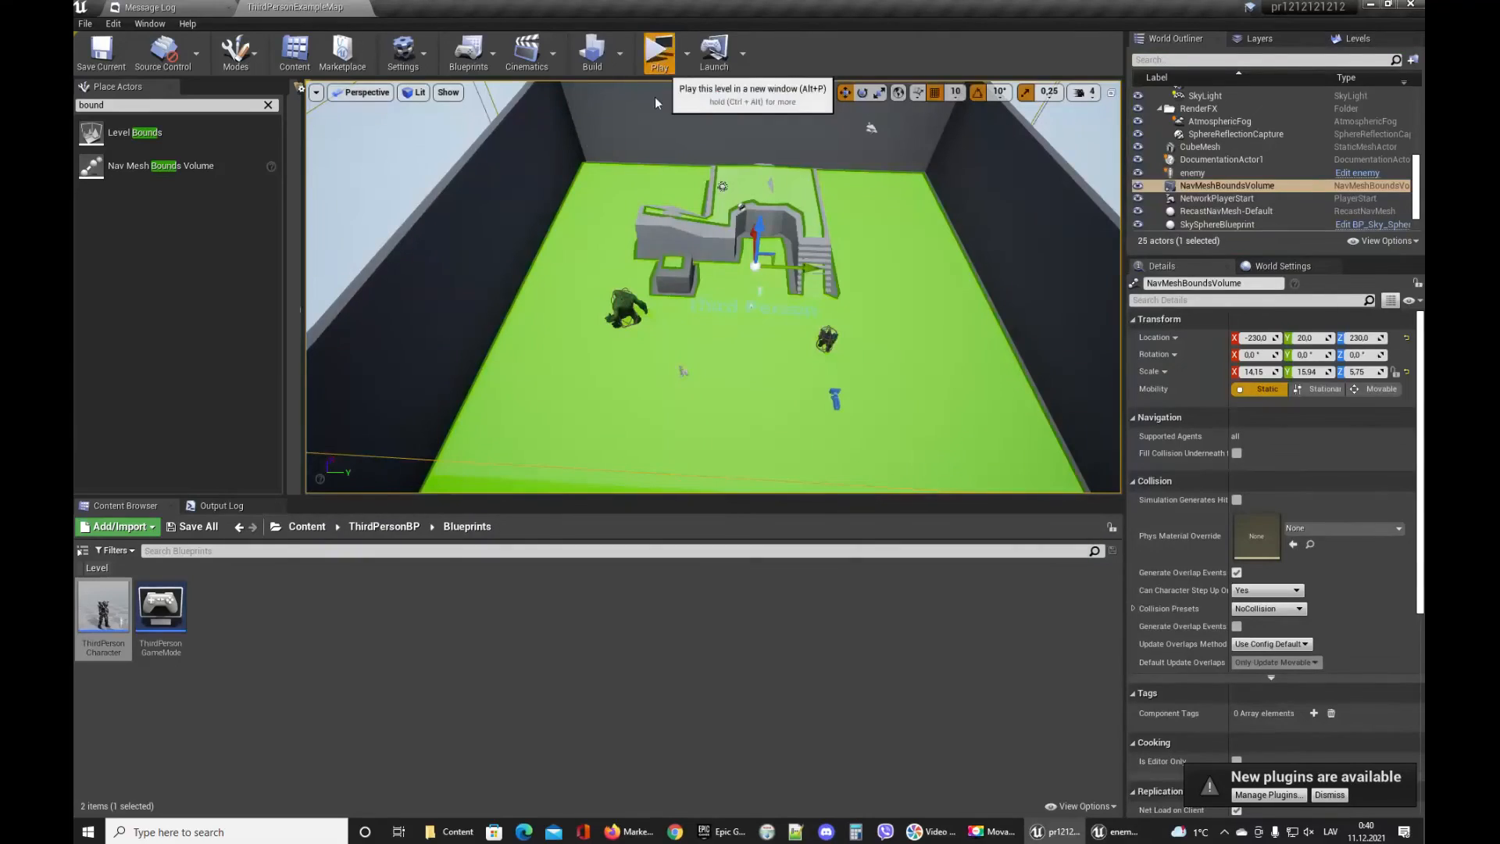
{"action": "left_click", "coordinate": [659, 53]}
{"action": "key", "text": "s"}
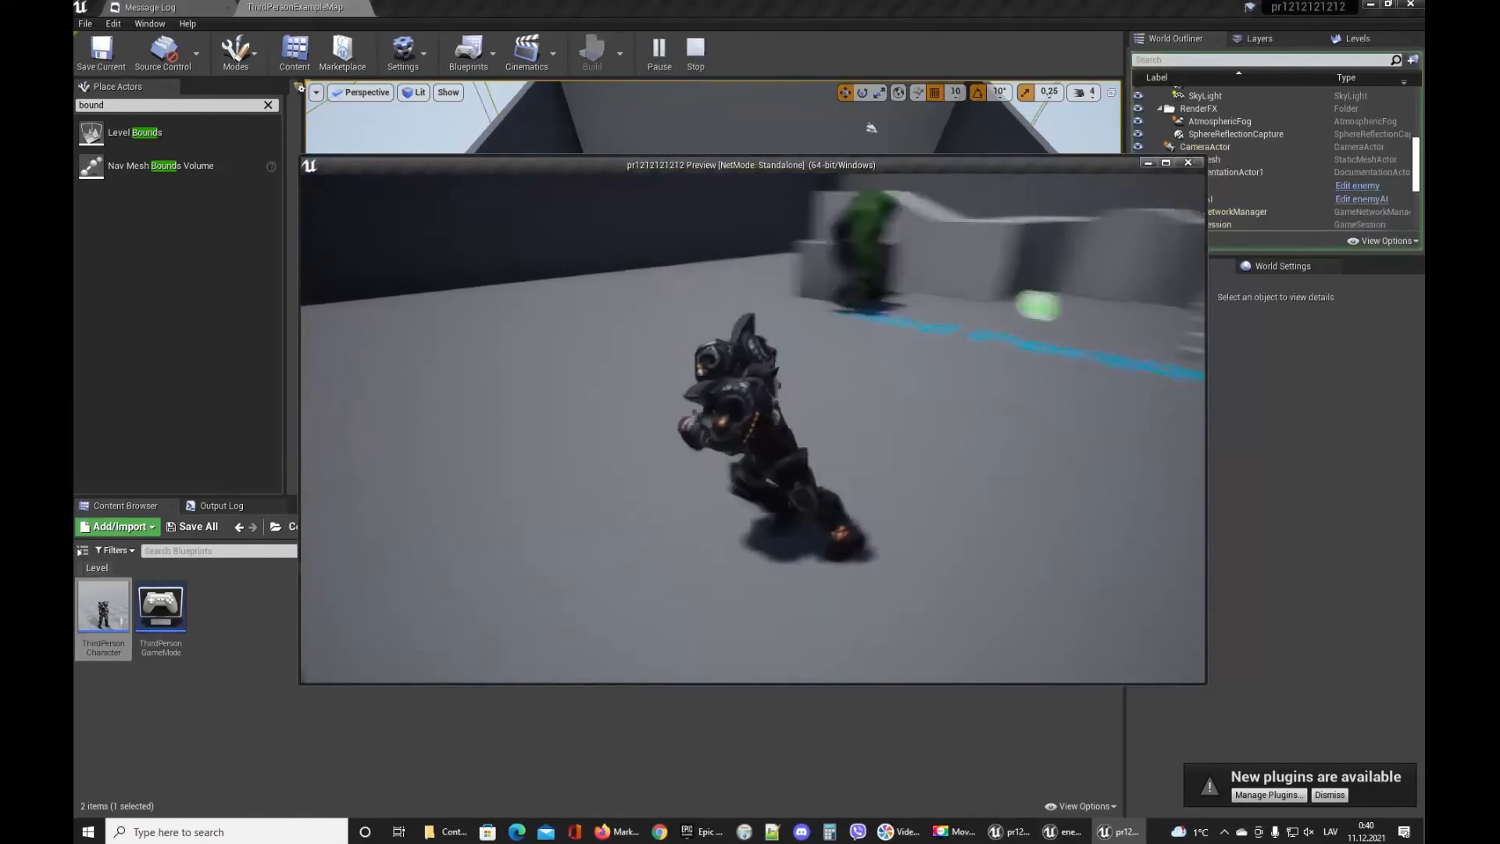
{"action": "key", "text": "w"}
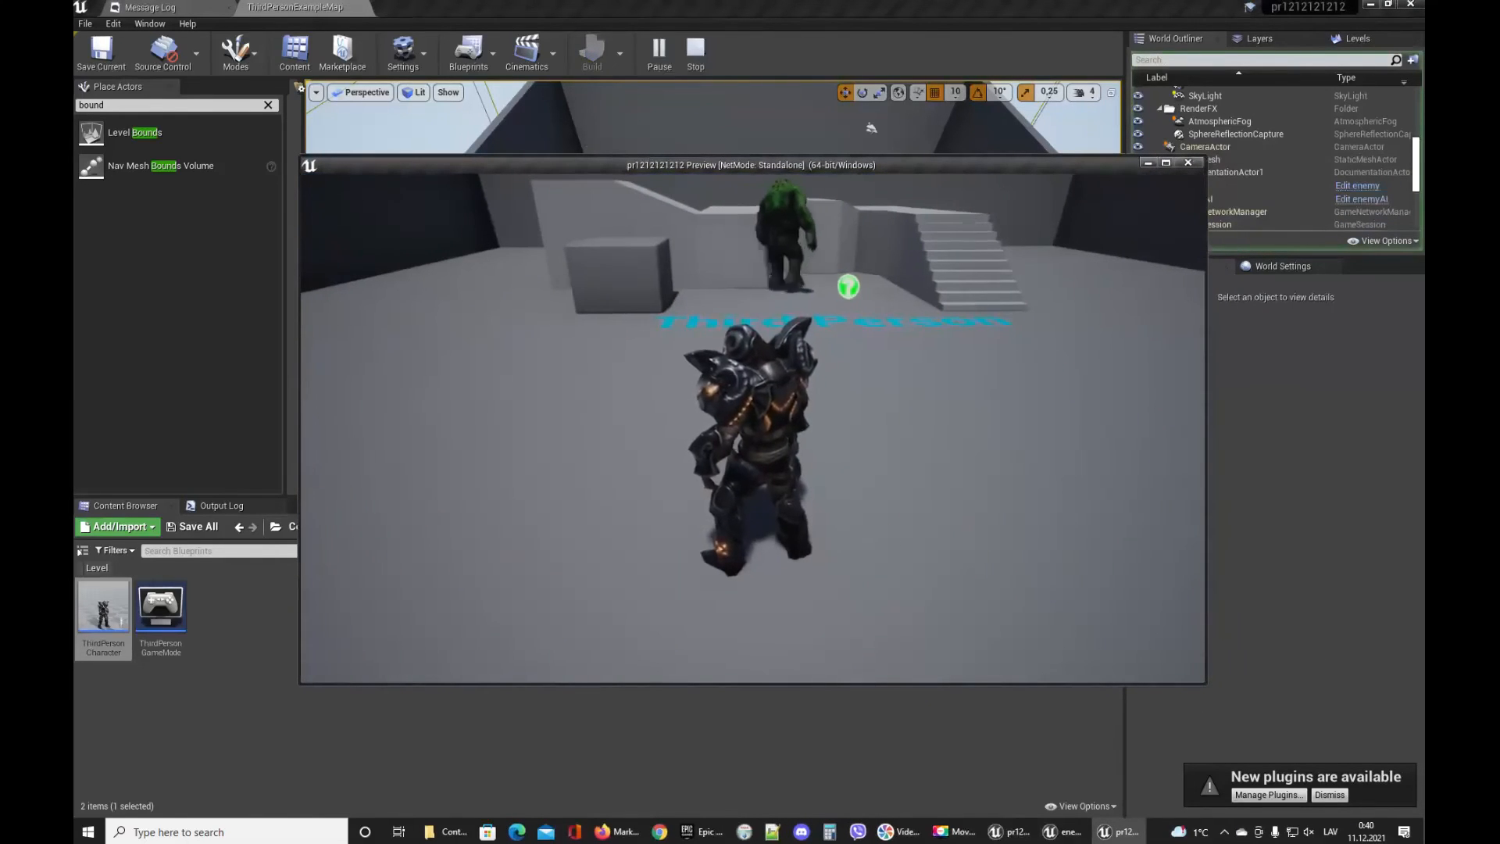
{"action": "key", "text": "Escape"}
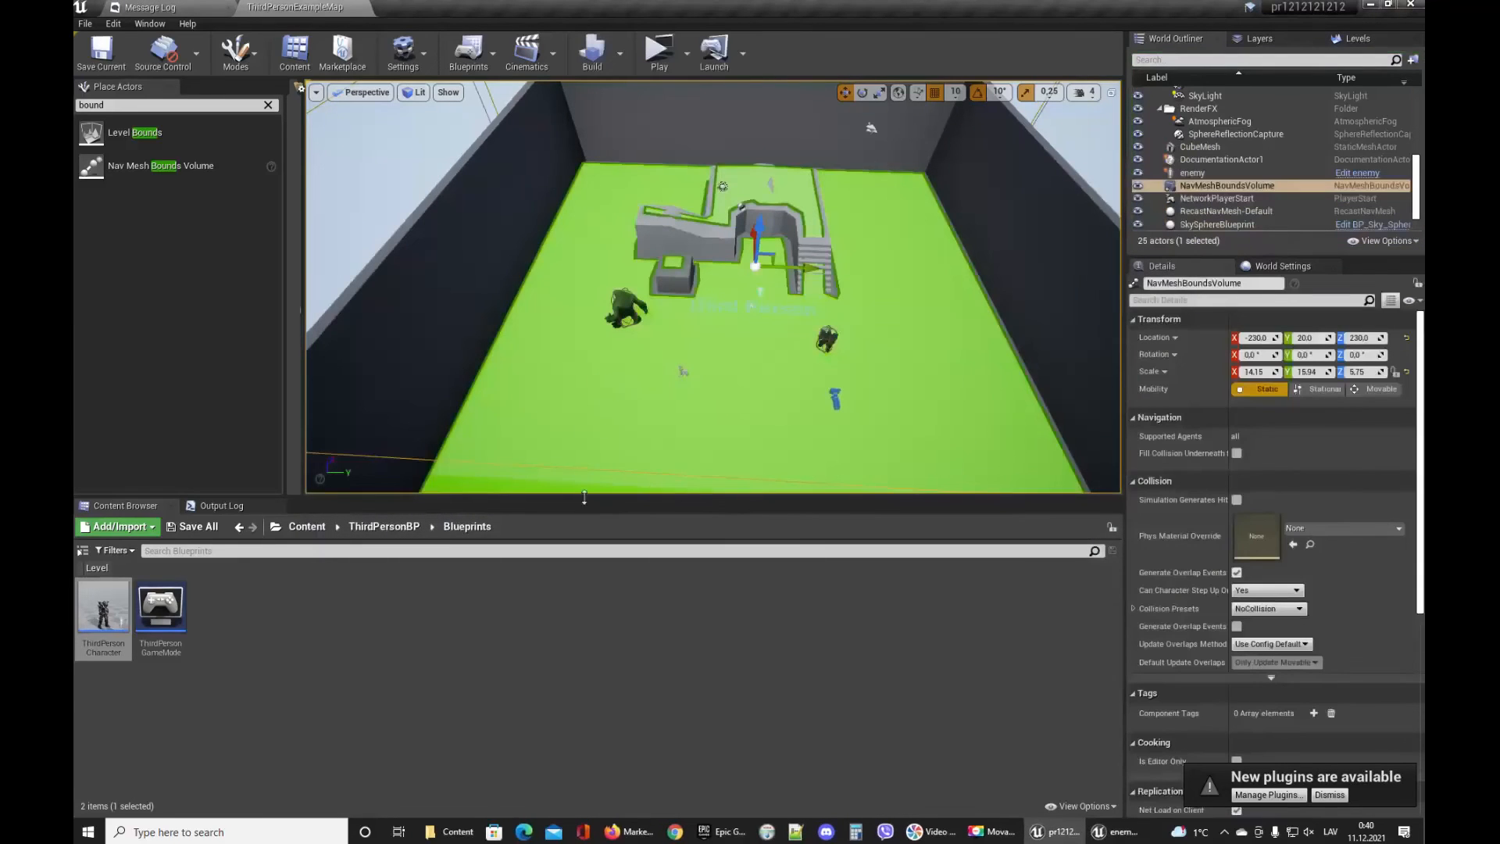
Review the enemyAI, ThirdPersonCharacter and enemy blueprint graphs, including the Get All Actors Of Class node's actor class.
{"action": "left_click", "coordinate": [1121, 833]}
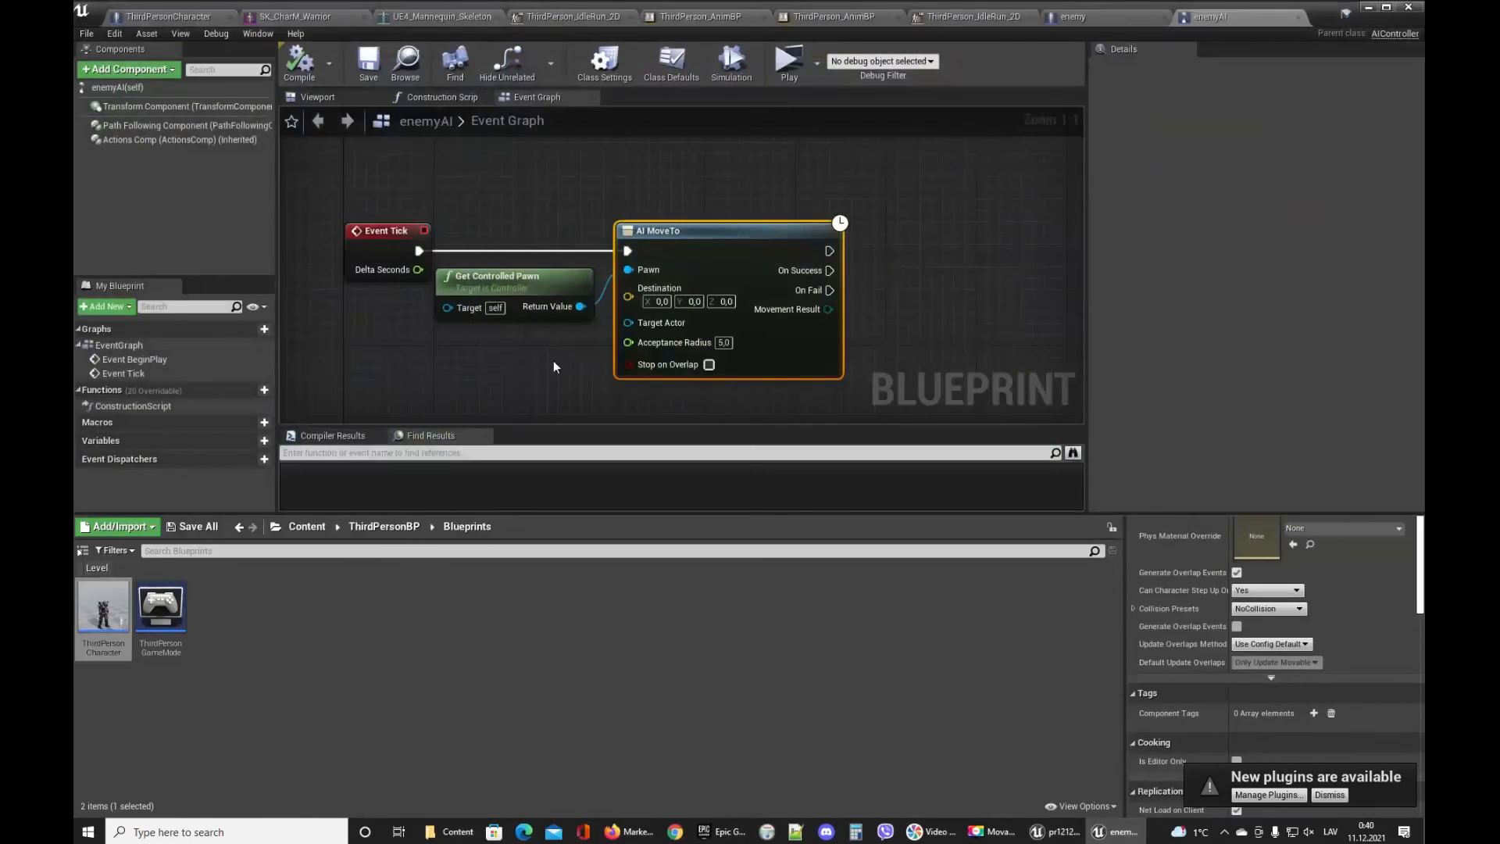
{"action": "left_click_drag", "start_coordinate": [586, 267], "coordinate": [598, 269]}
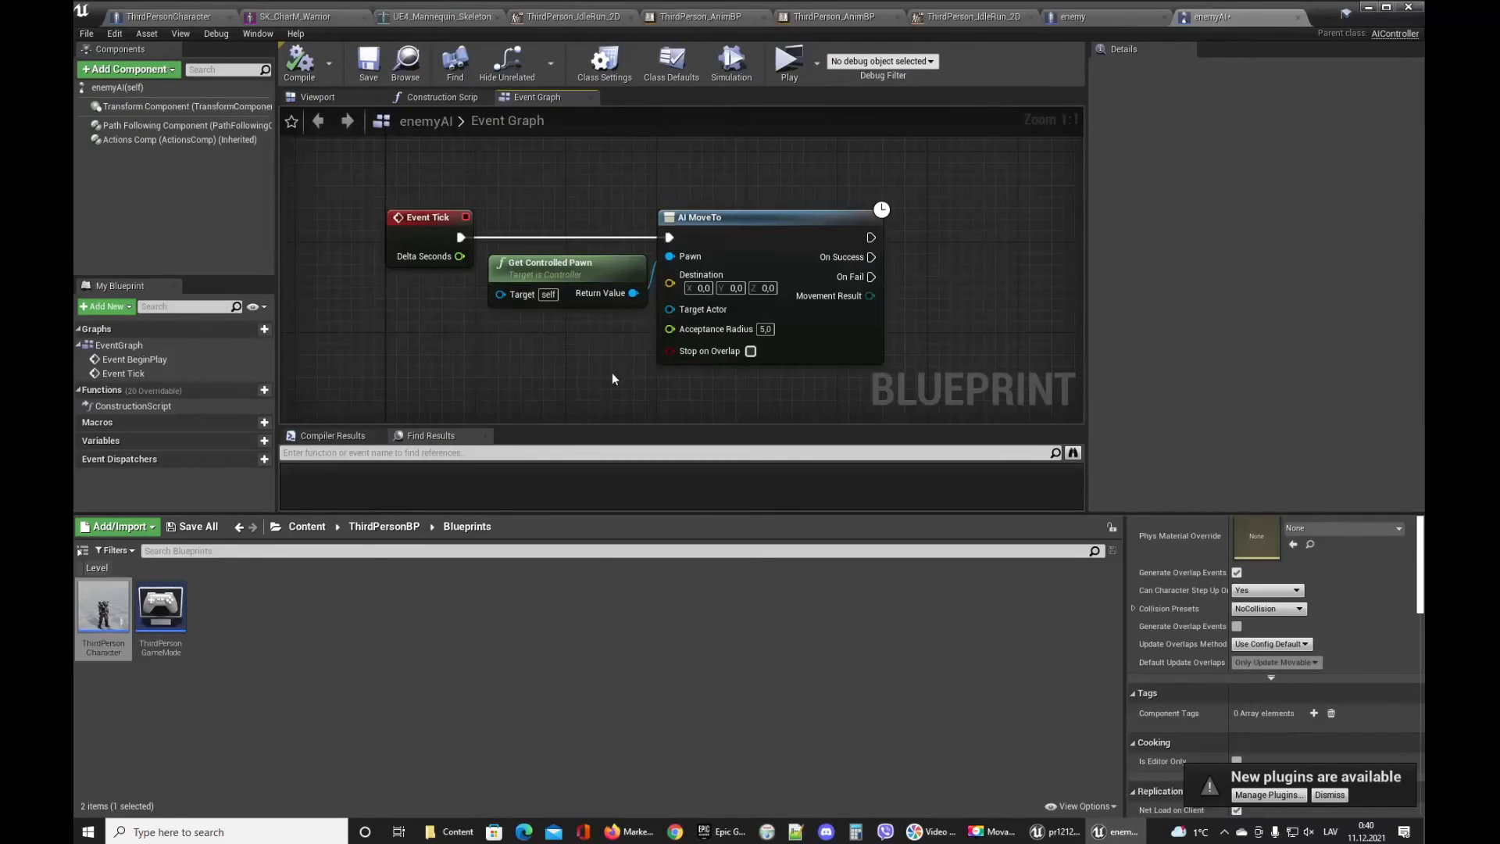
{"action": "left_click", "coordinate": [199, 18]}
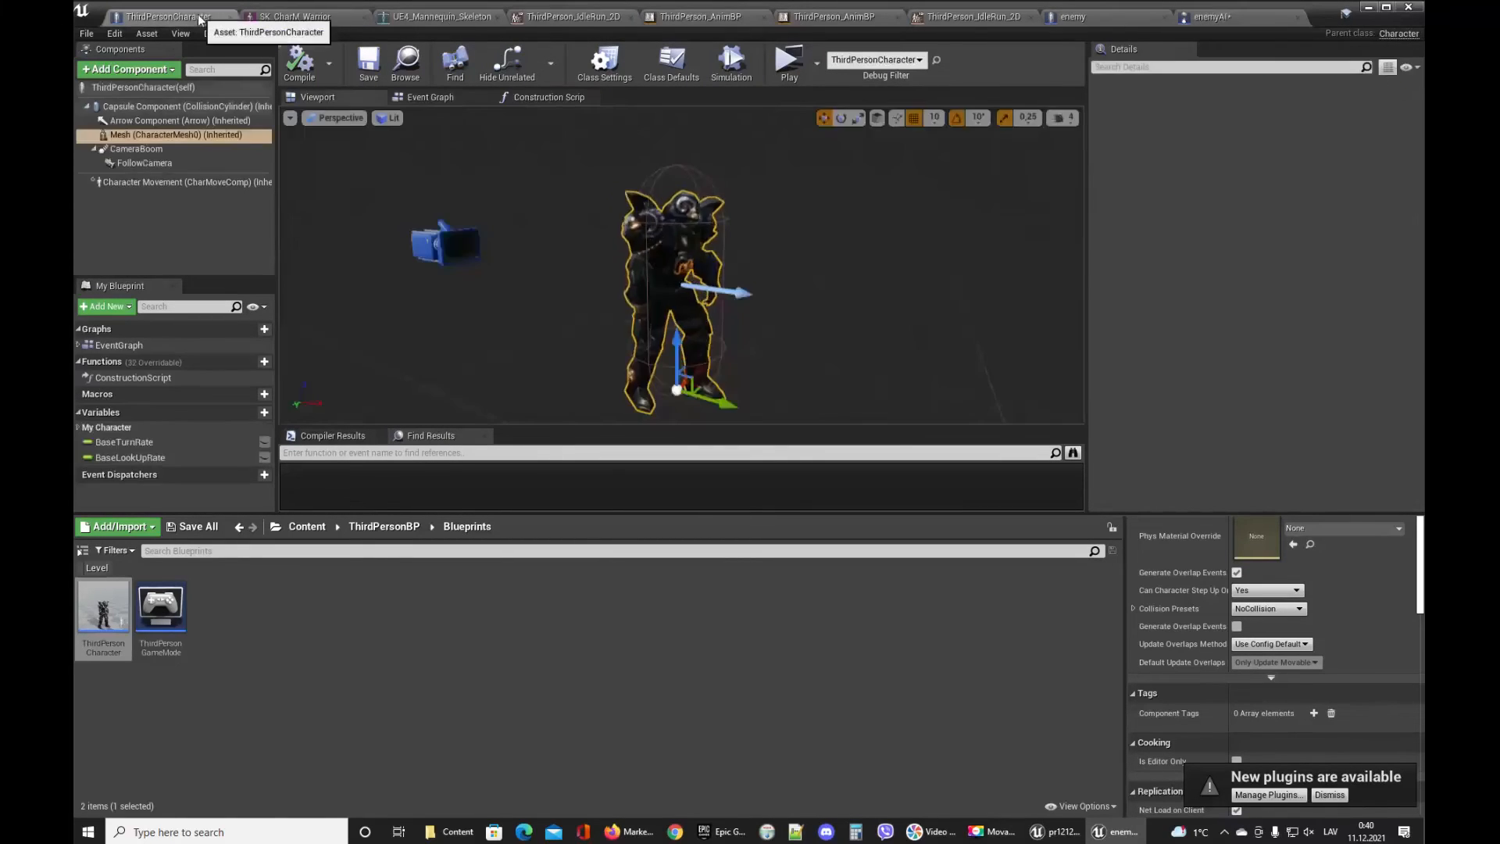
{"action": "left_click", "coordinate": [1104, 17]}
{"action": "right_click_drag", "start_coordinate": [753, 295], "coordinate": [789, 273]}
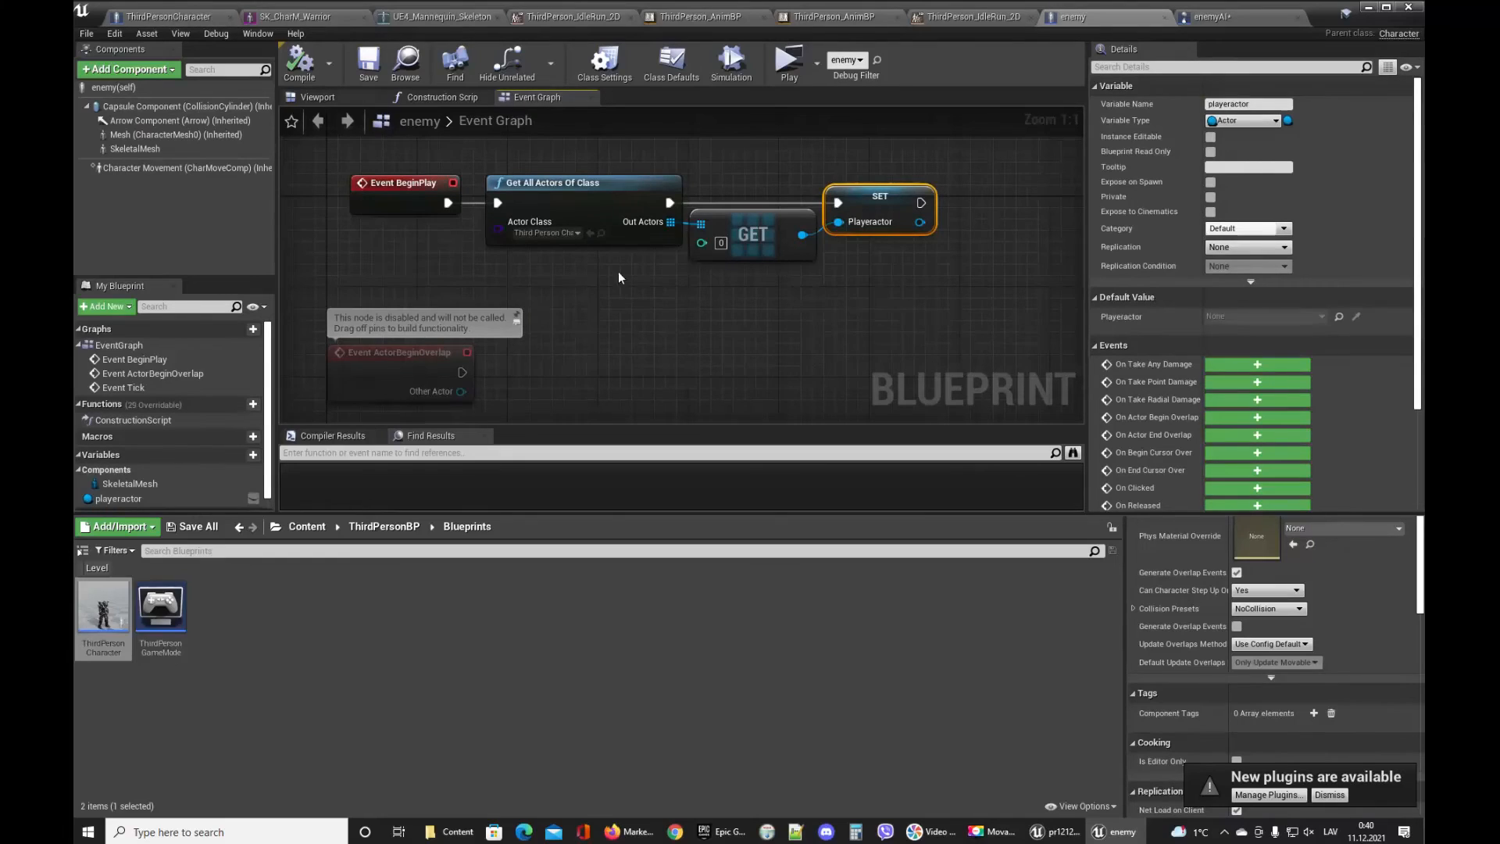
{"action": "left_click", "coordinate": [564, 232]}
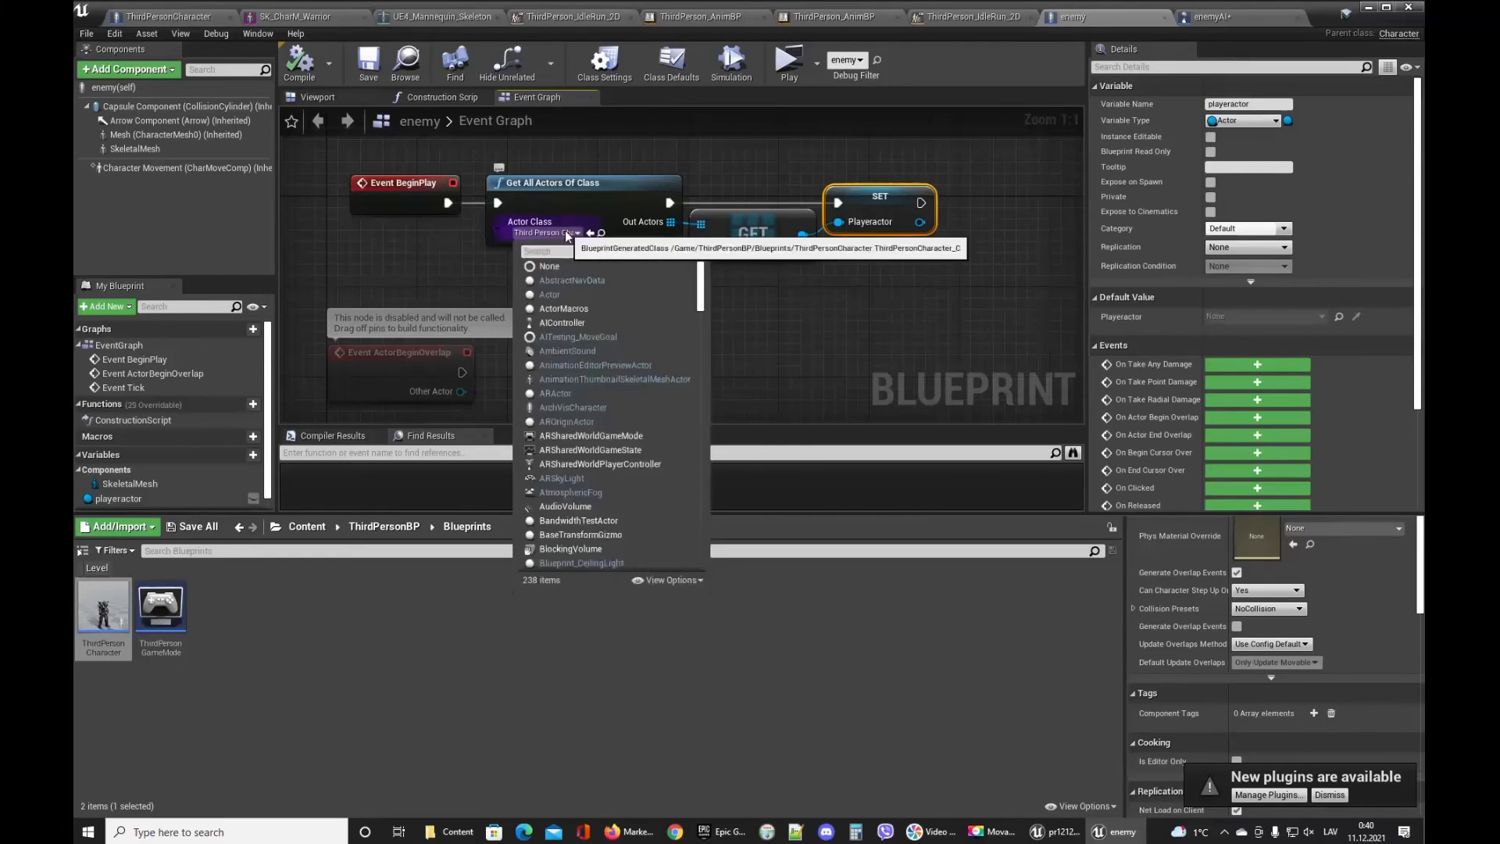
{"action": "left_click", "coordinate": [751, 306]}
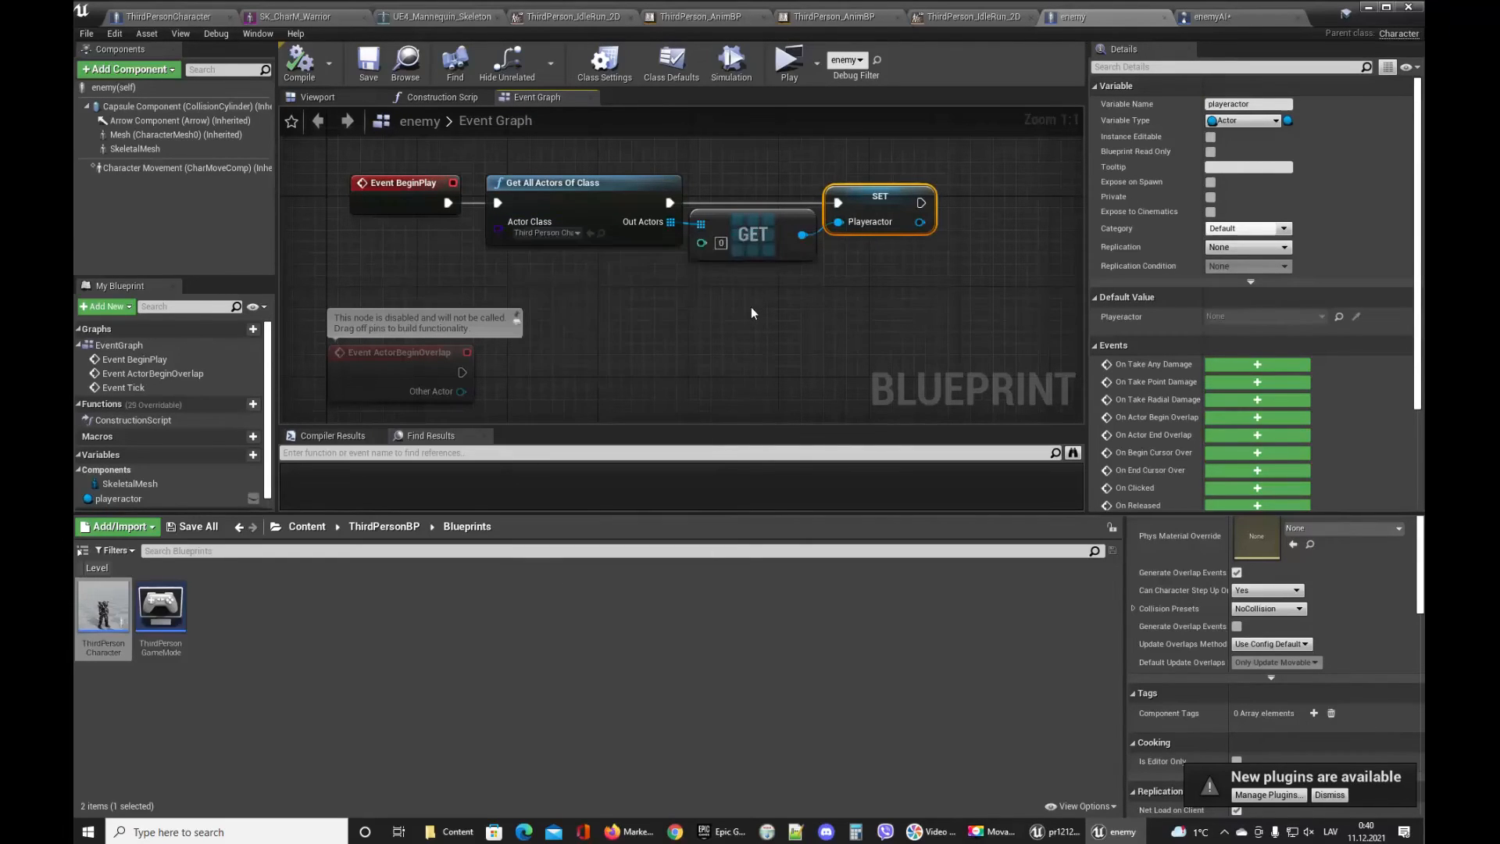
{"action": "left_click", "coordinate": [751, 306]}
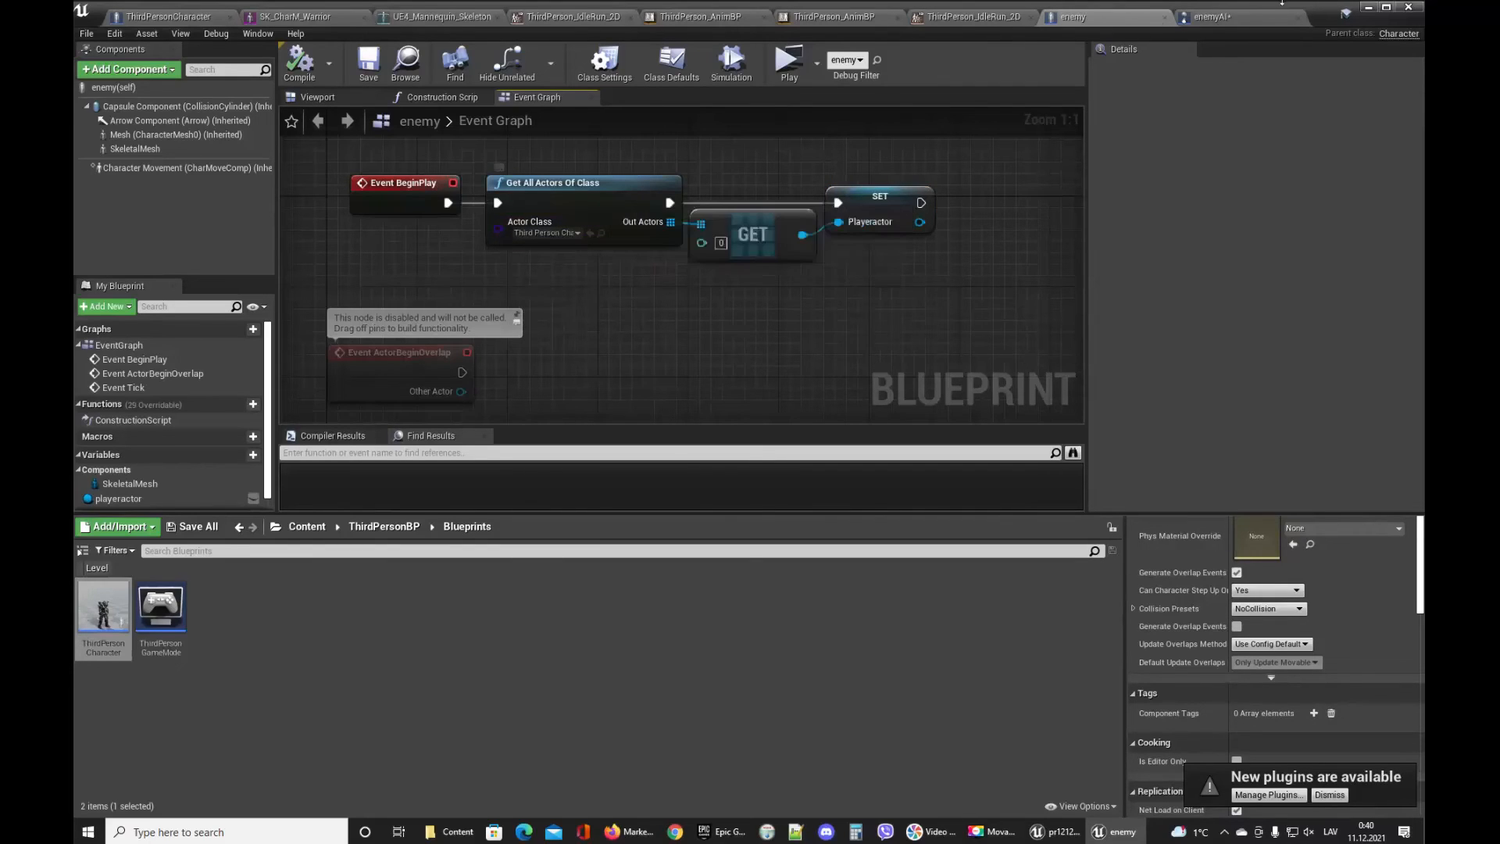
{"action": "left_click", "coordinate": [1241, 19]}
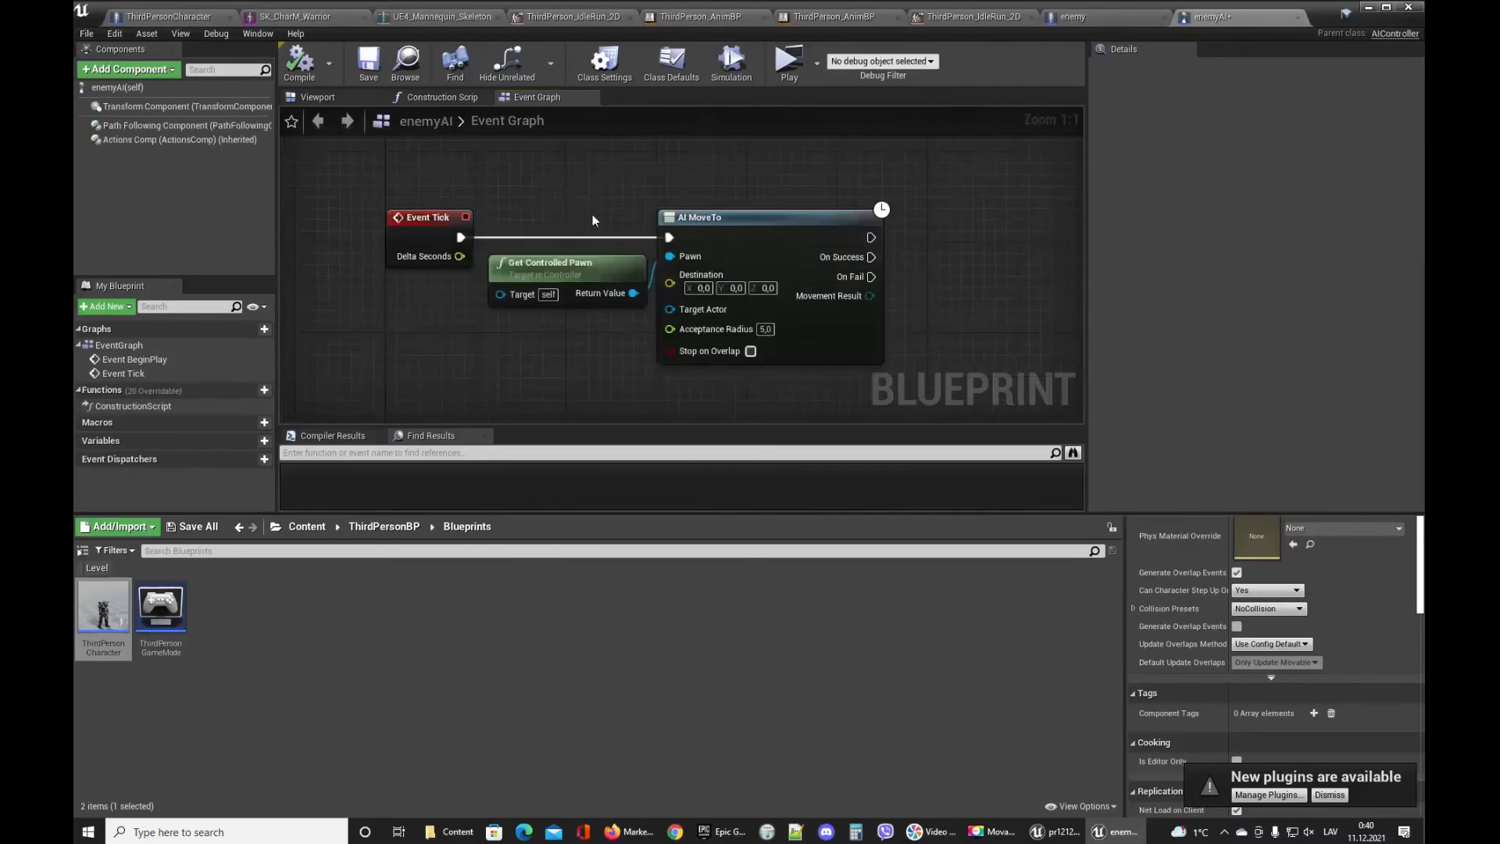
Open the class defaults of the enemyAI controller blueprint.
{"action": "left_click", "coordinate": [86, 34]}
{"action": "left_click", "coordinate": [109, 96]}
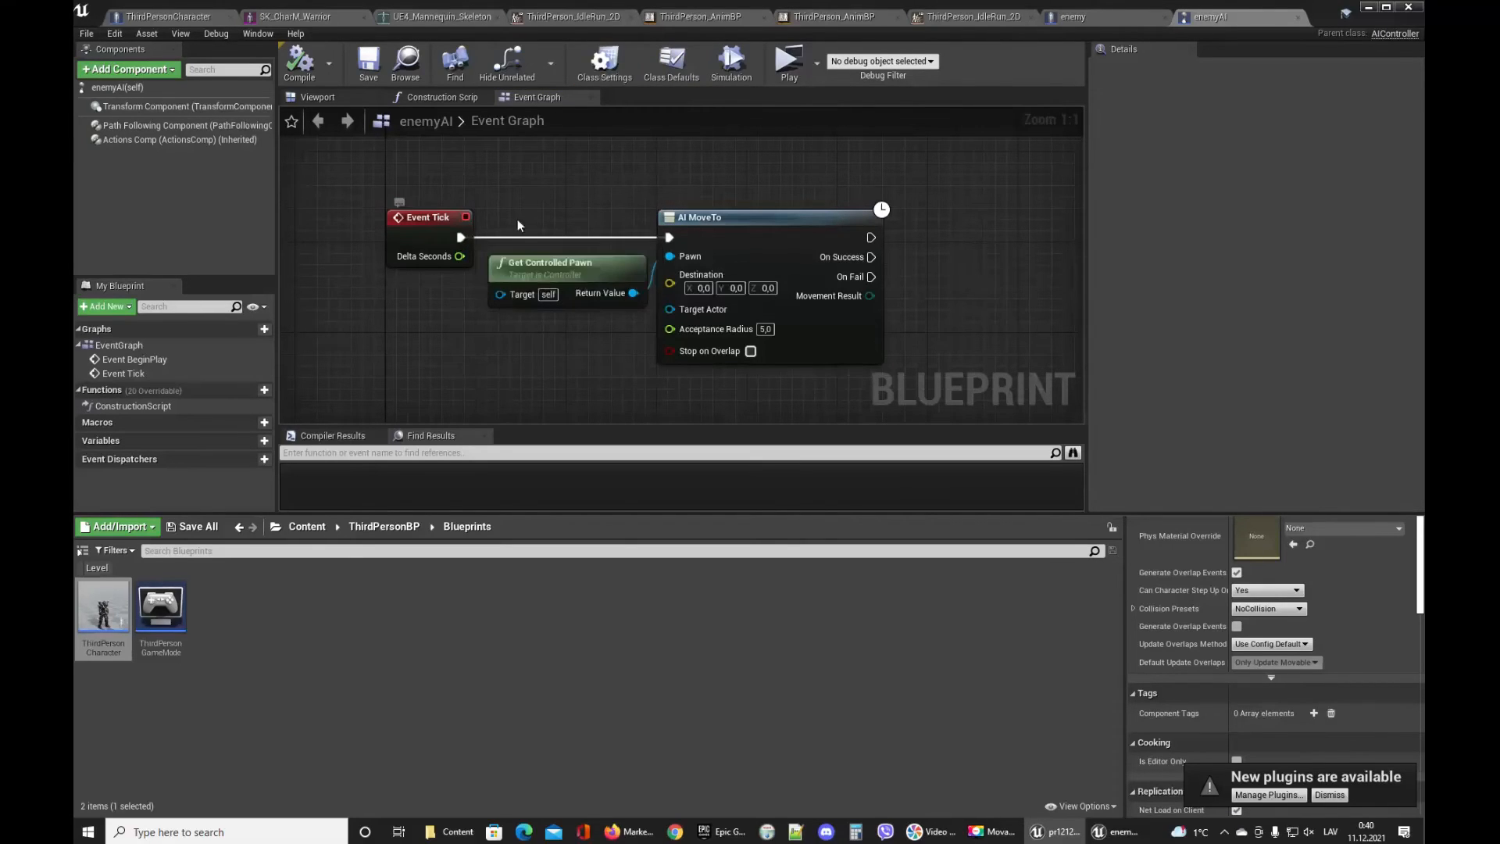
{"action": "left_click", "coordinate": [685, 71]}
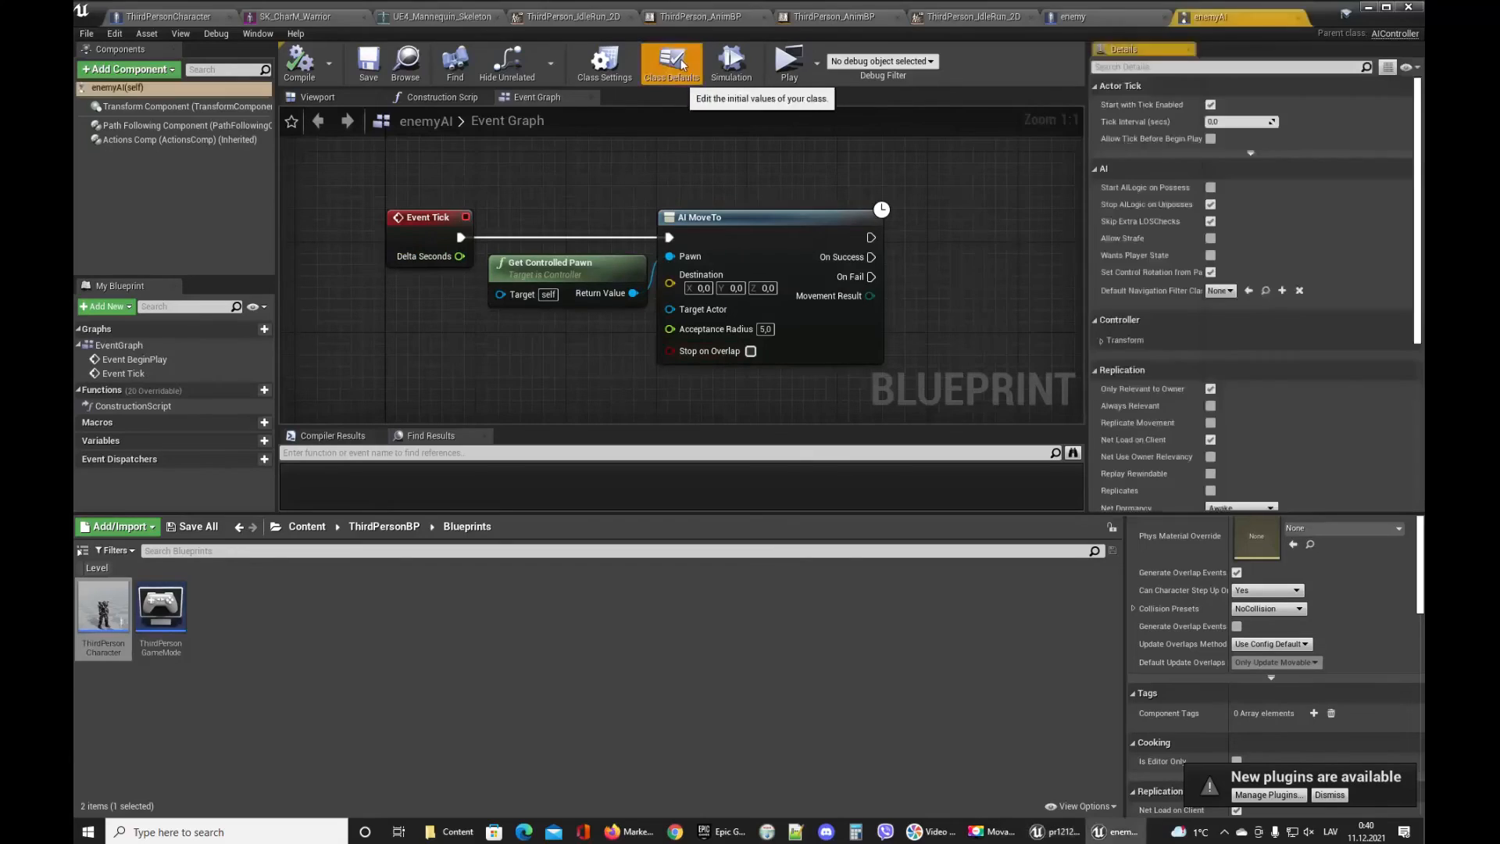
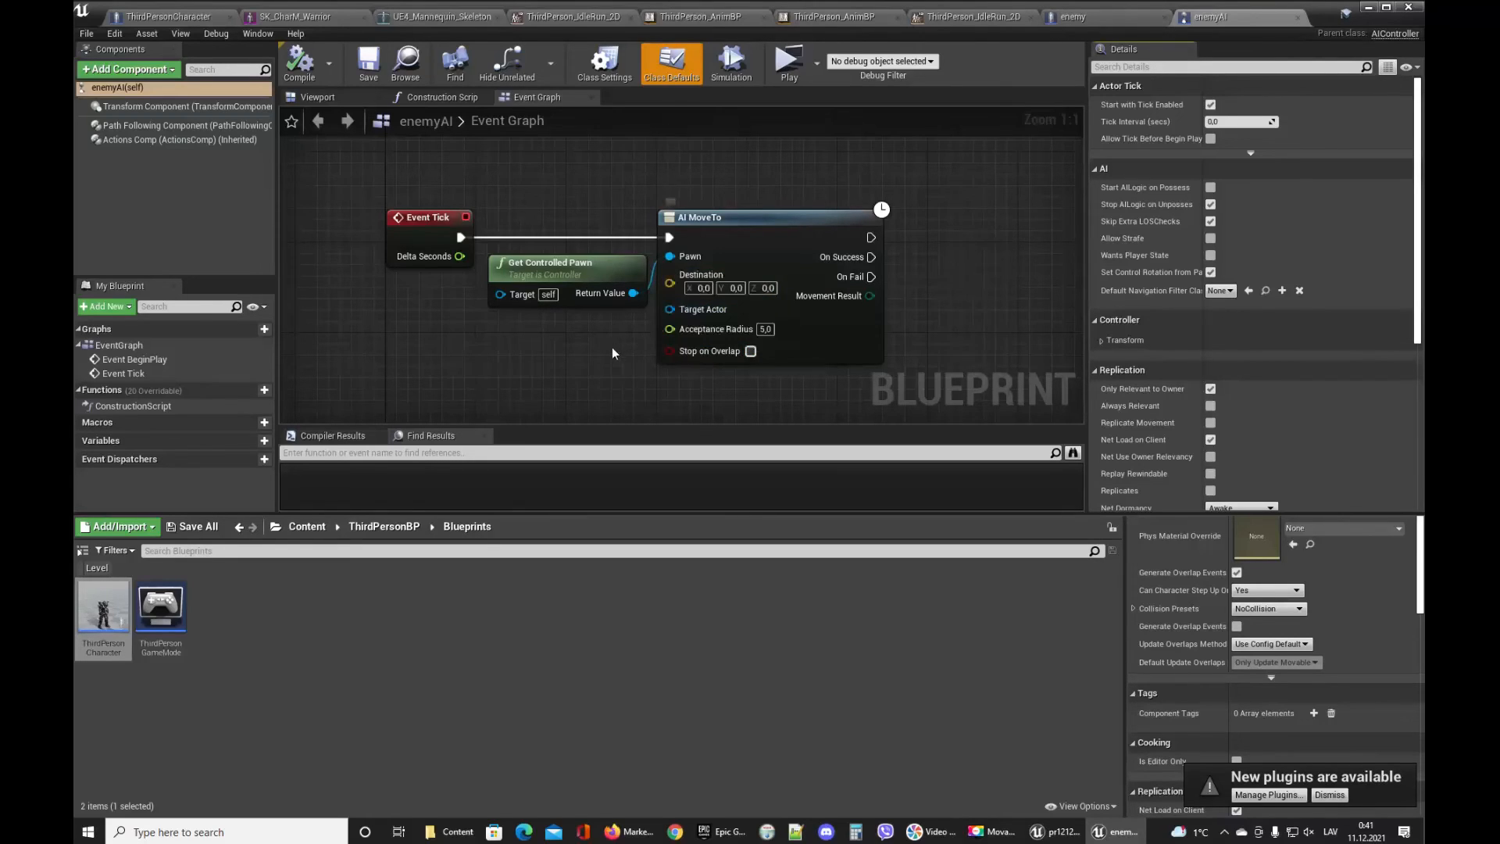
Add another Get Controlled Pawn node to the enemyAI event graph.
{"action": "right_click_drag", "start_coordinate": [616, 352], "coordinate": [671, 300]}
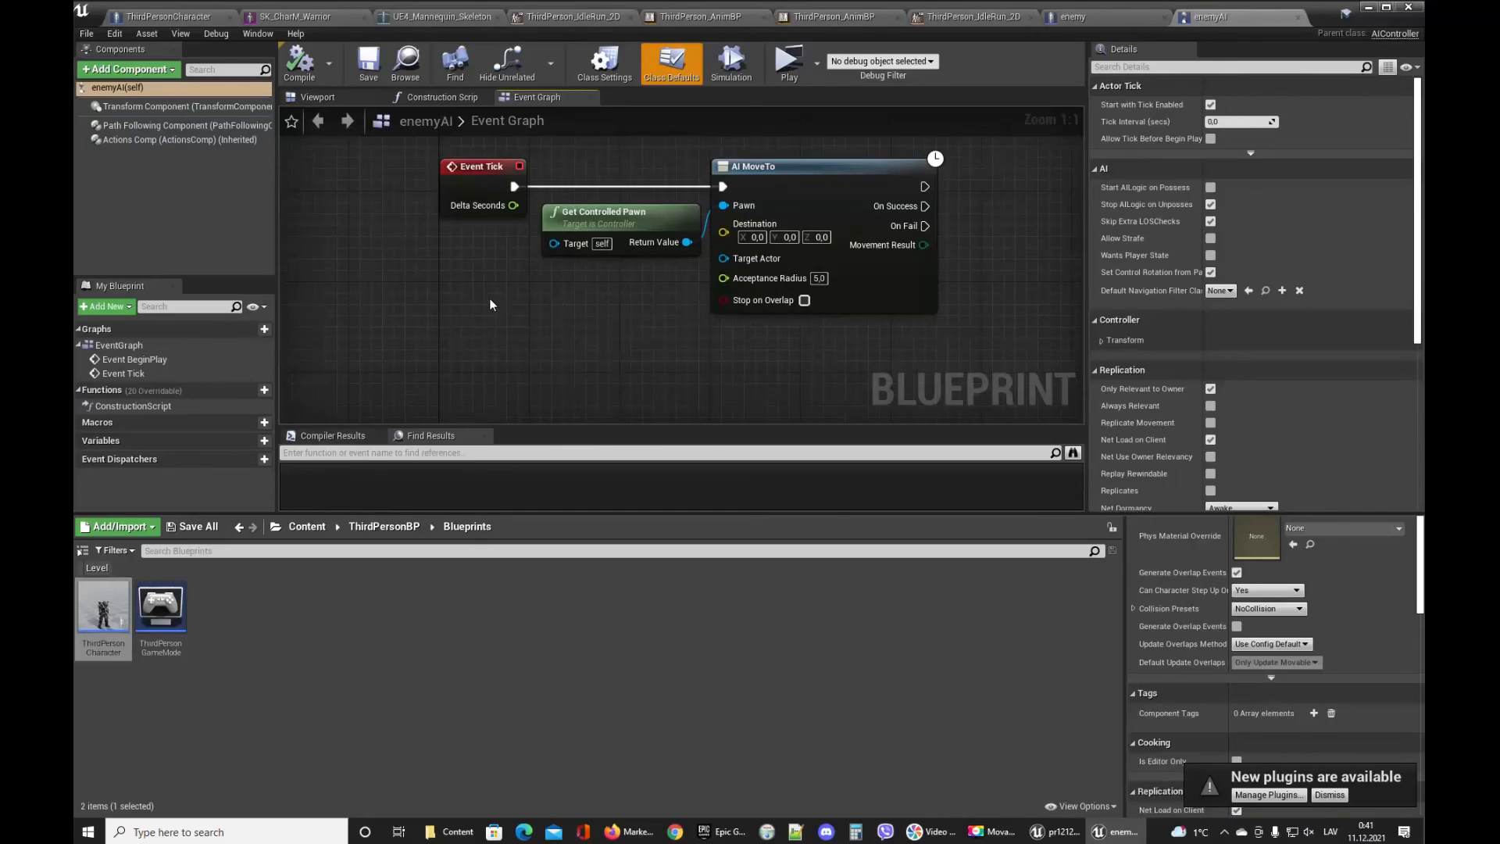
{"action": "right_click", "coordinate": [422, 312]}
{"action": "type", "text": "get control"}
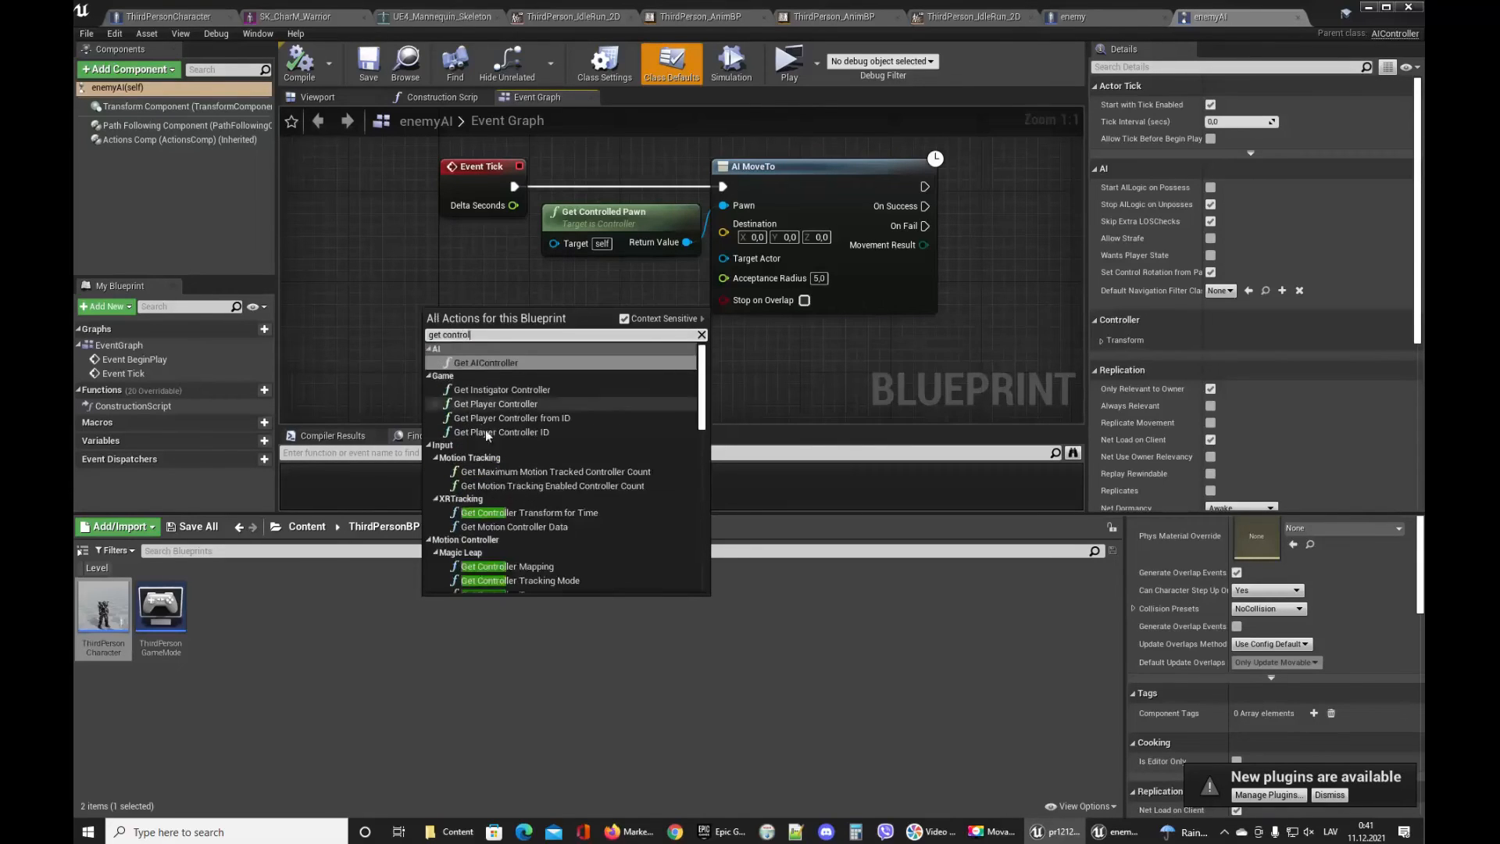
{"action": "scroll", "coordinate": [486, 436], "scroll_direction": "down", "scroll_amount": 5}
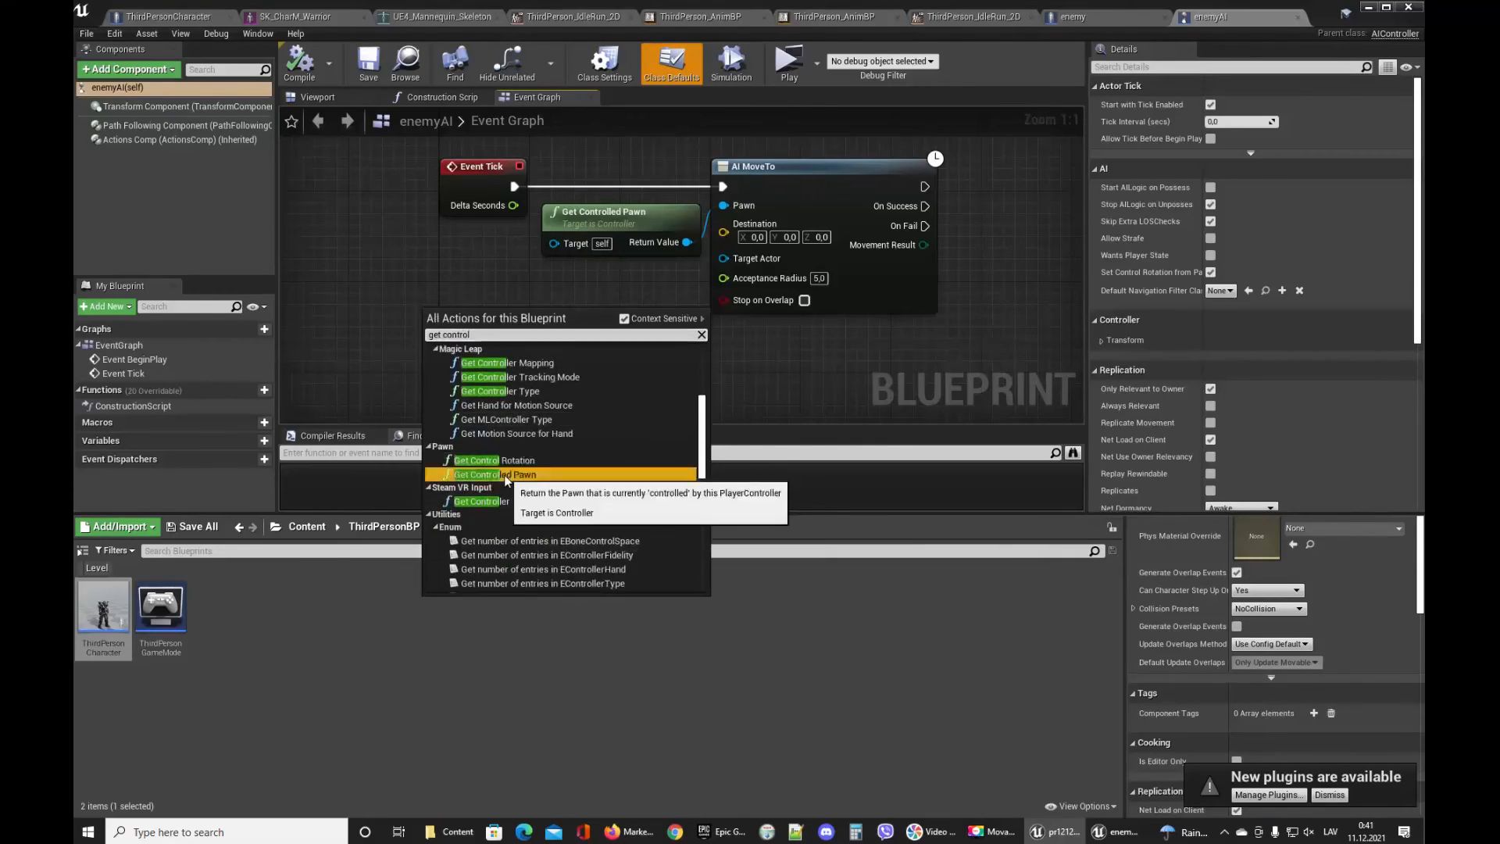
{"action": "left_click", "coordinate": [504, 475]}
Cast the new controlled pawn's return value to enemy and convert the cast into a pure cast.
{"action": "left_click_drag", "start_coordinate": [528, 379], "coordinate": [528, 379]}
{"action": "type", "text": "c"}
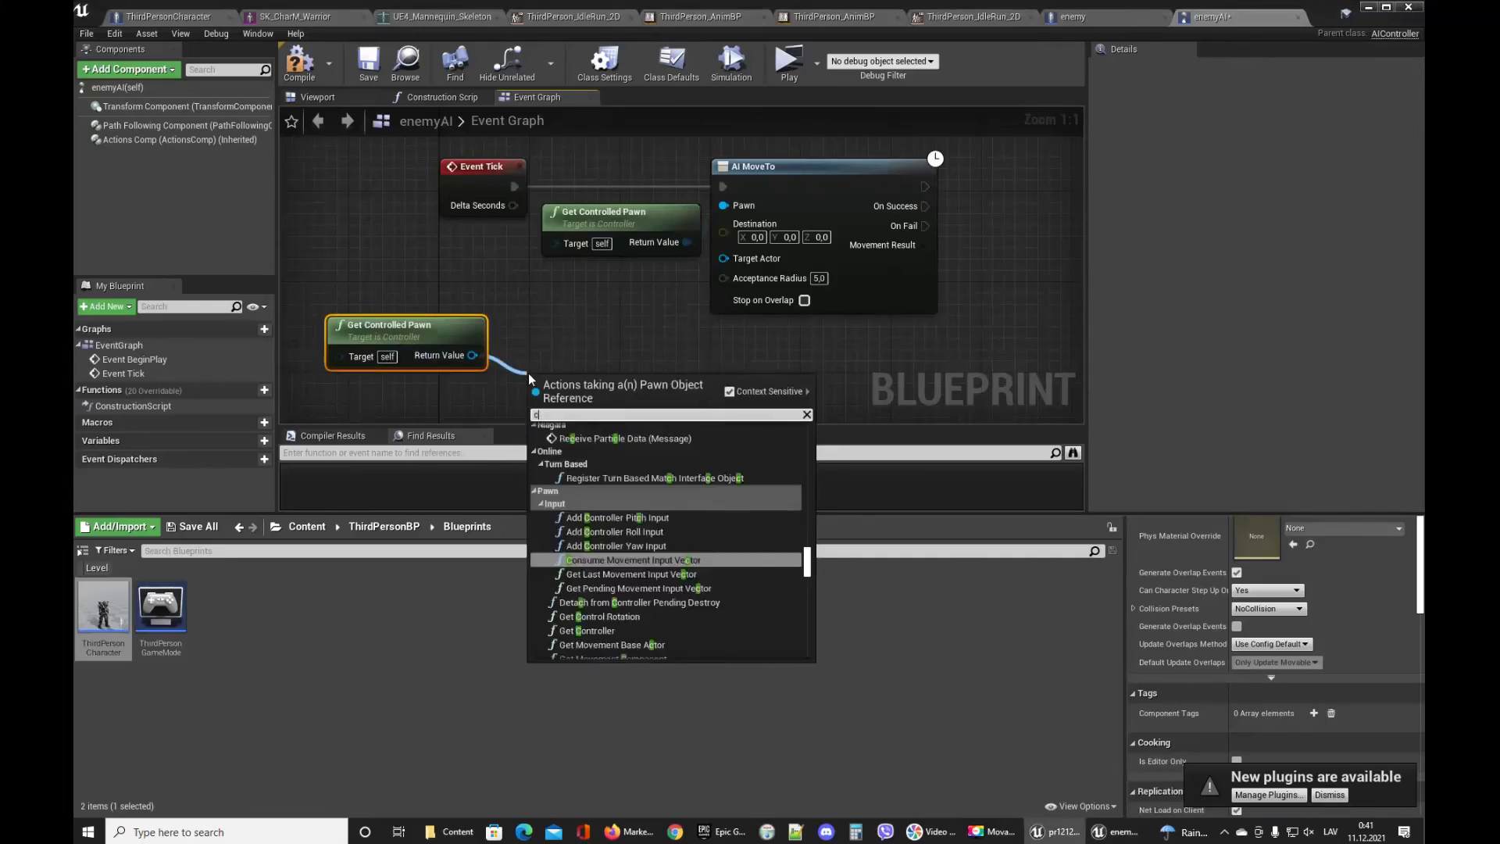
{"action": "type", "text": "ast enemy"}
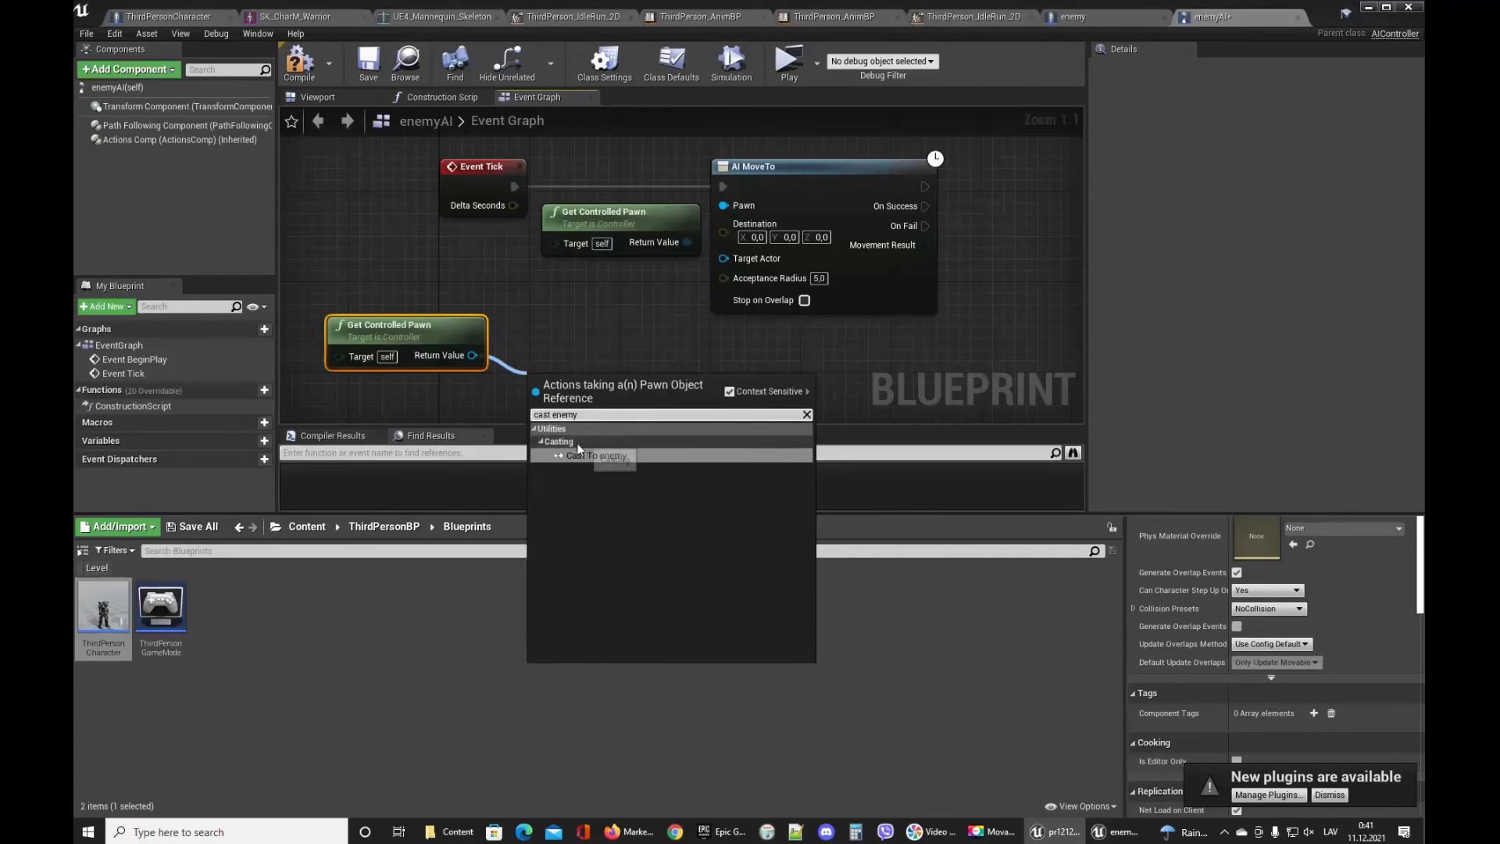
{"action": "left_click", "coordinate": [578, 454]}
{"action": "left_click_drag", "start_coordinate": [586, 410], "coordinate": [576, 329]}
{"action": "right_click", "coordinate": [576, 328]}
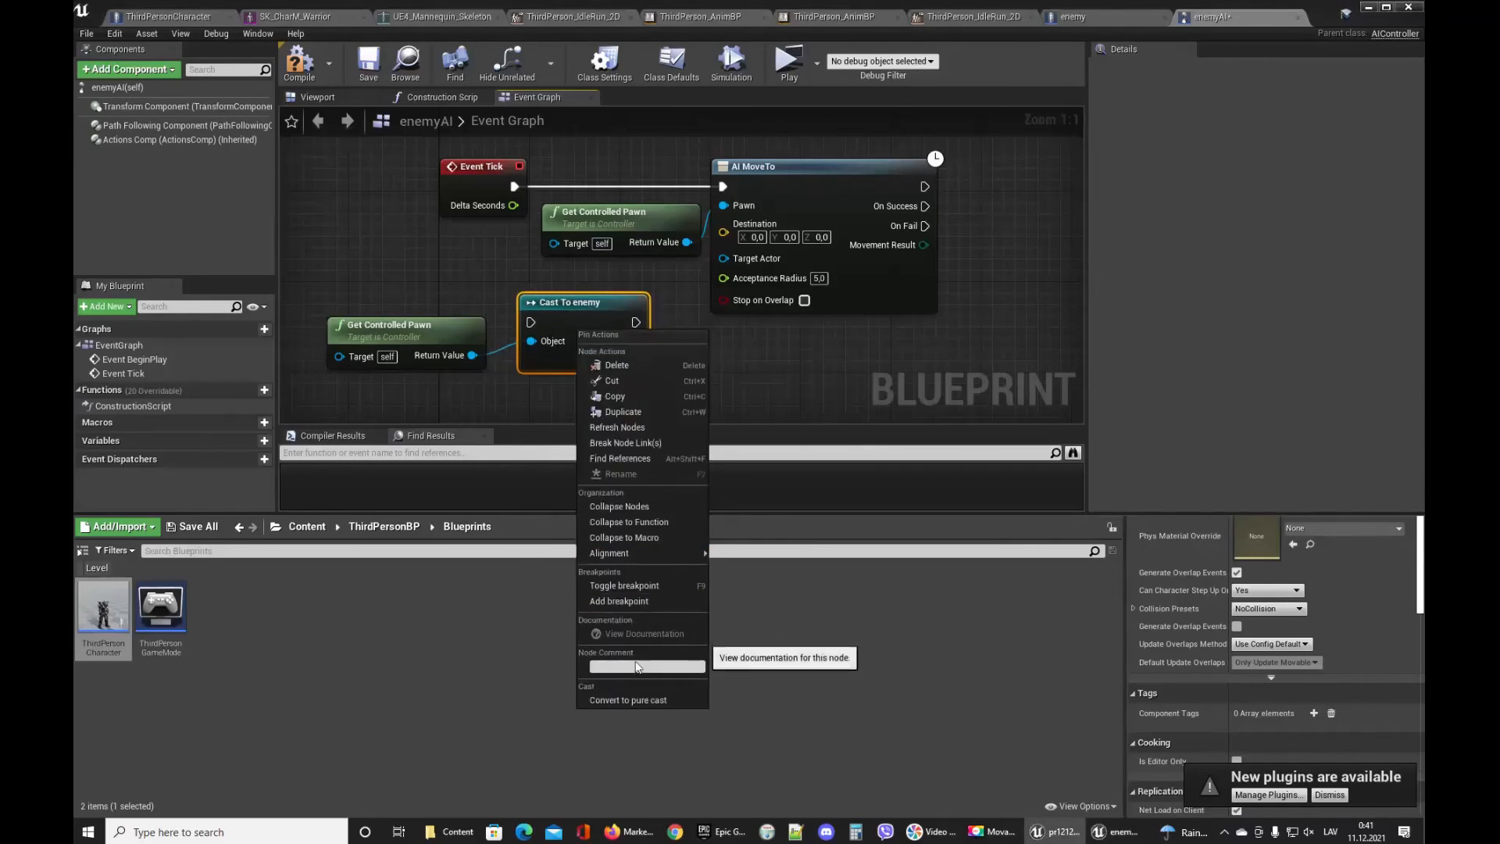
{"action": "left_click", "coordinate": [625, 700]}
Get the Playeractor variable from the cast's As Enemy output.
{"action": "left_click_drag", "start_coordinate": [580, 315], "coordinate": [673, 377]}
{"action": "type", "text": "playe"}
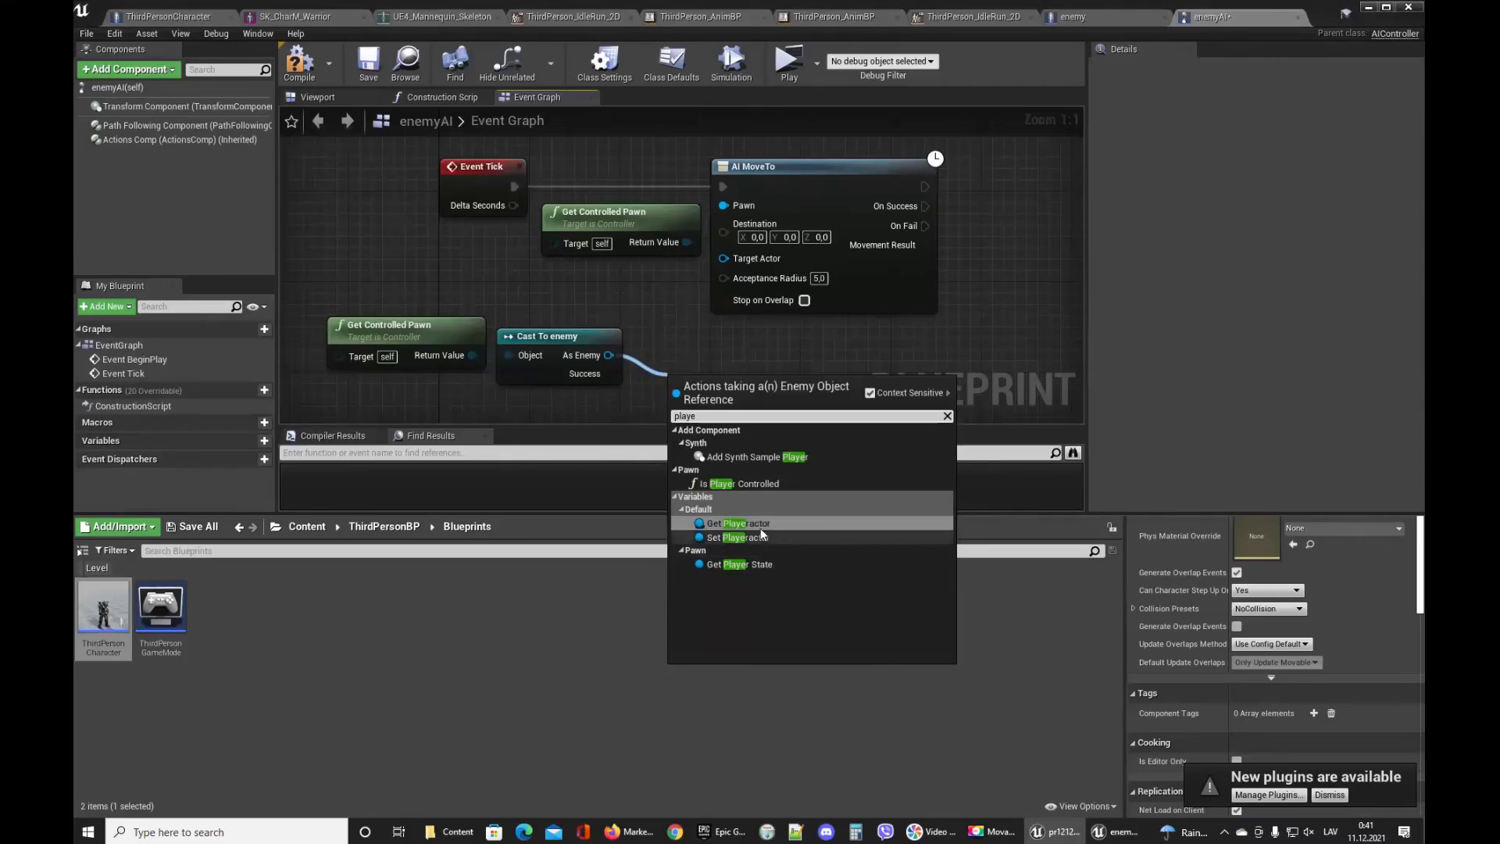
{"action": "left_click", "coordinate": [738, 524]}
{"action": "left_click_drag", "start_coordinate": [720, 376], "coordinate": [687, 341]}
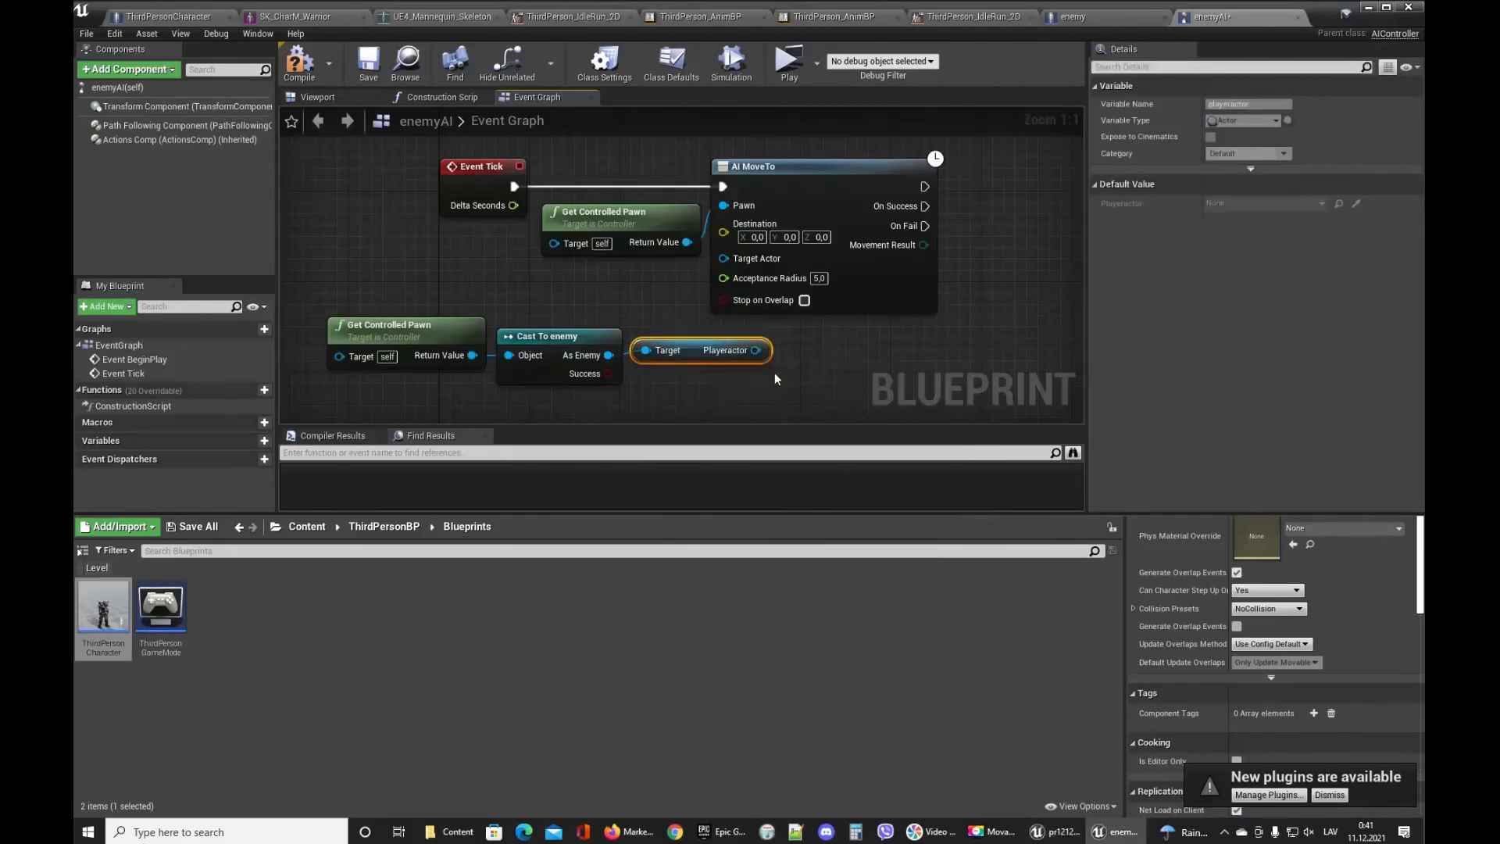
{"action": "left_click", "coordinate": [776, 378]}
Connect Playeractor to the AI MoveTo node's Target Actor, then compile and save the blueprint.
{"action": "left_click", "coordinate": [368, 66]}
{"action": "left_click", "coordinate": [308, 67]}
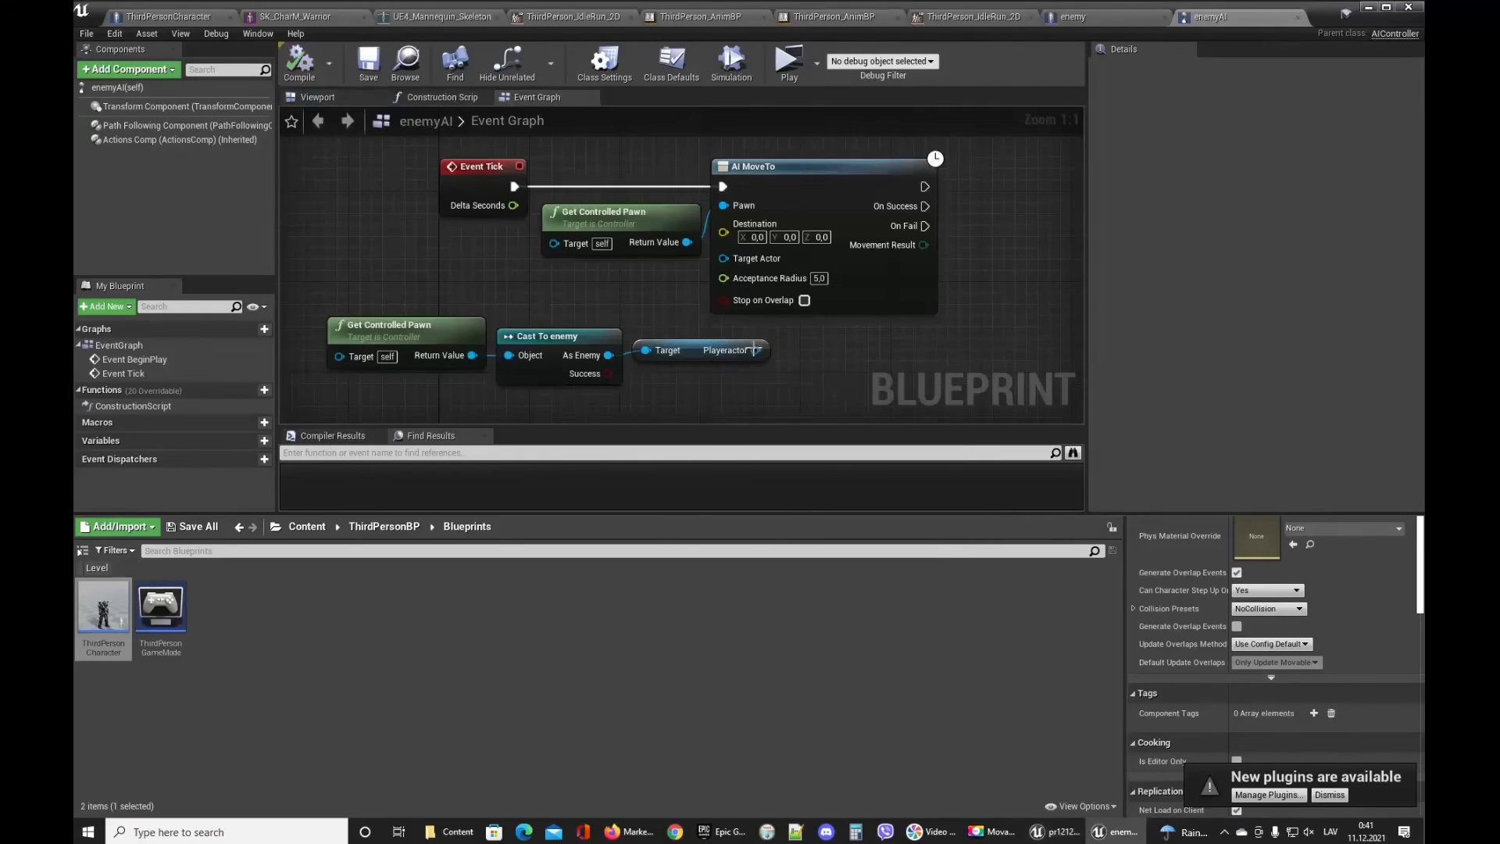
{"action": "left_click_drag", "start_coordinate": [756, 351], "coordinate": [756, 329]}
{"action": "left_click", "coordinate": [369, 66]}
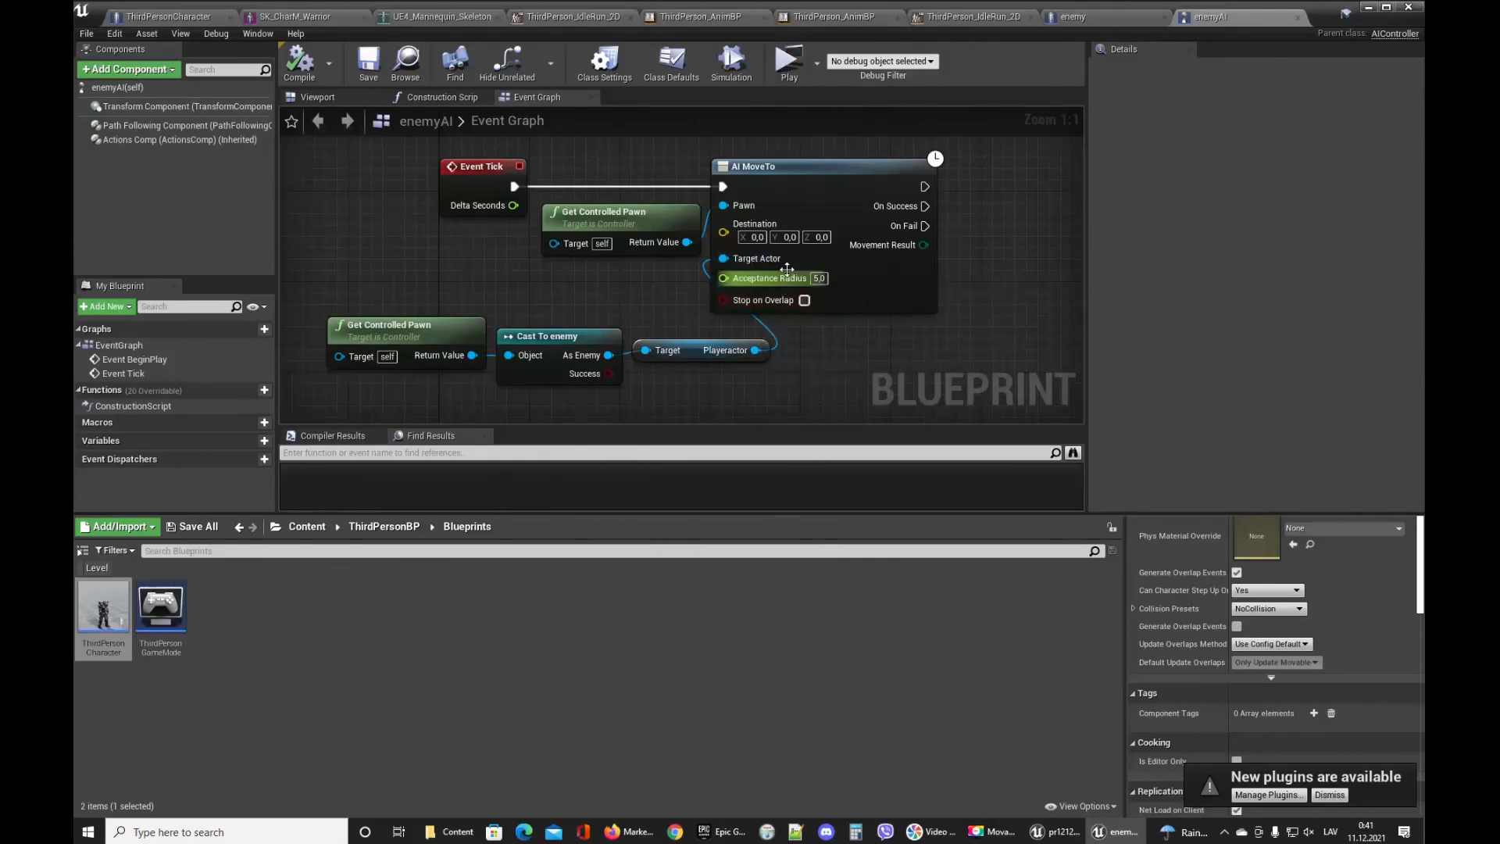
Play the level and move the character around to test whether the troll follows it.
{"action": "left_click", "coordinate": [789, 60]}
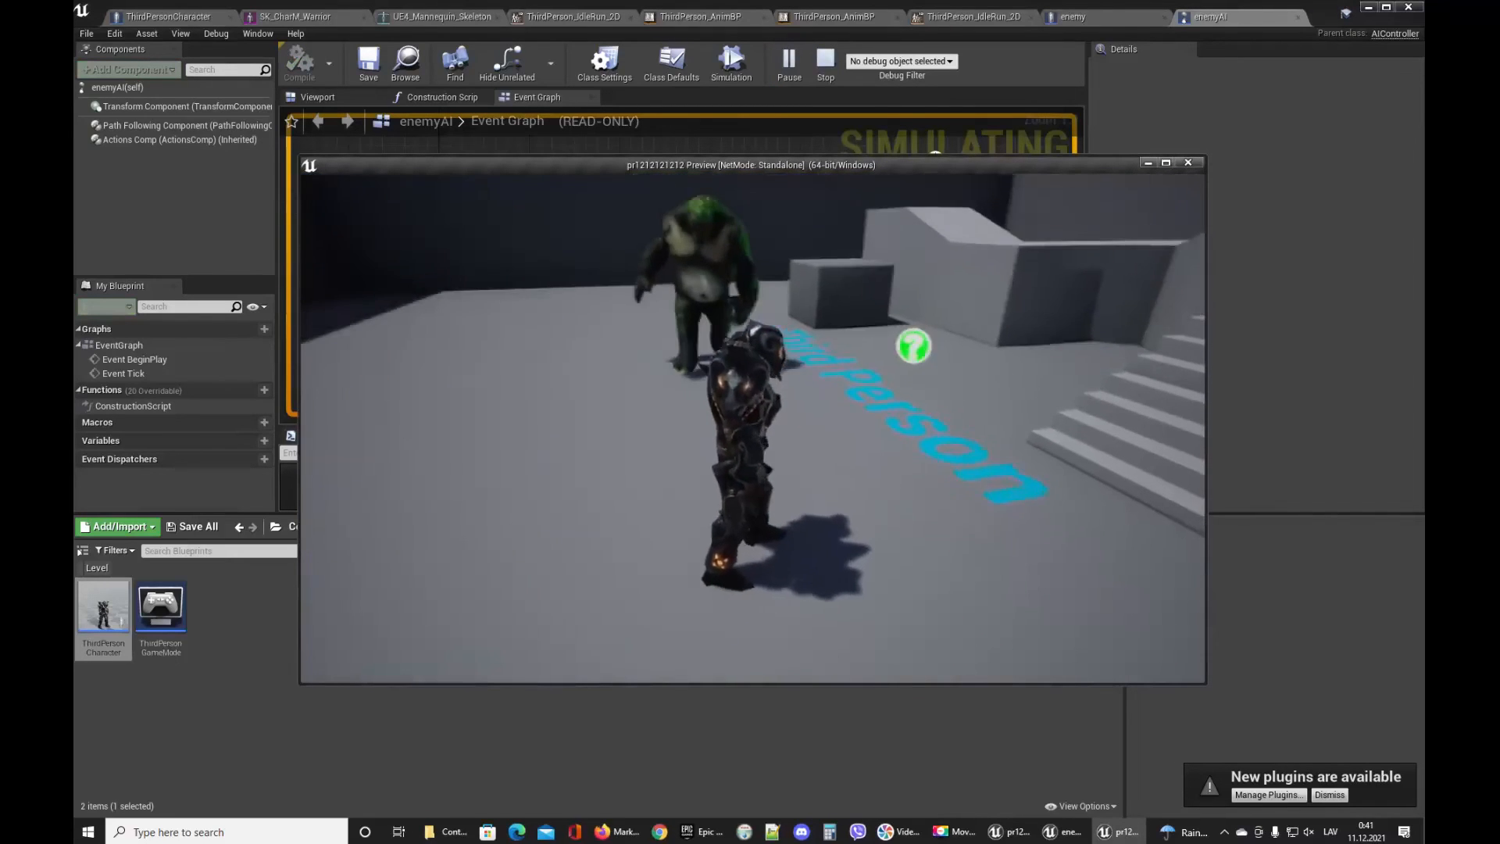
{"action": "key", "text": "s"}
{"action": "key", "text": "s"}
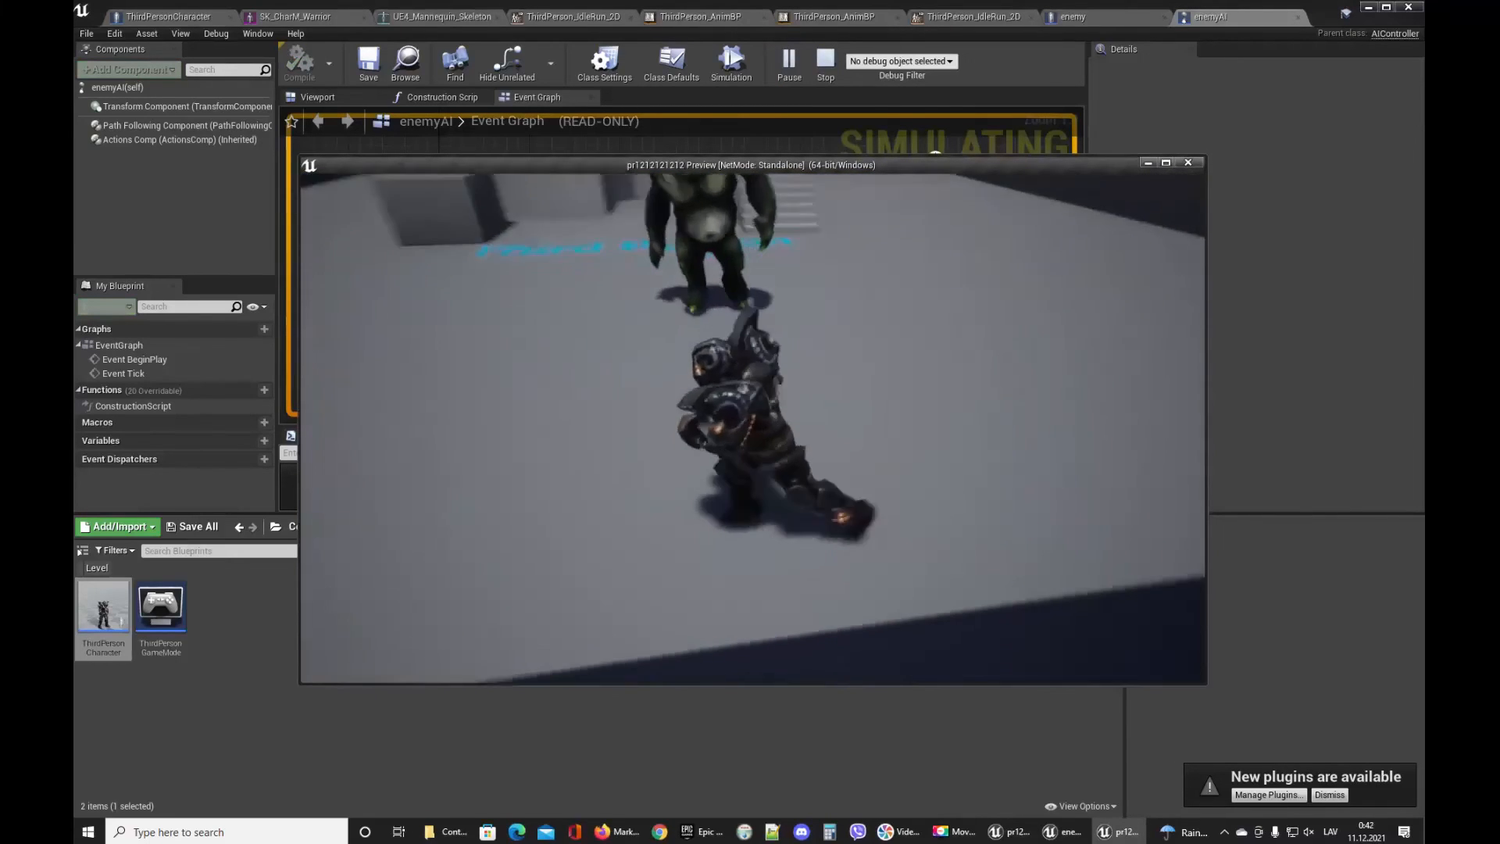
{"action": "key", "text": "s"}
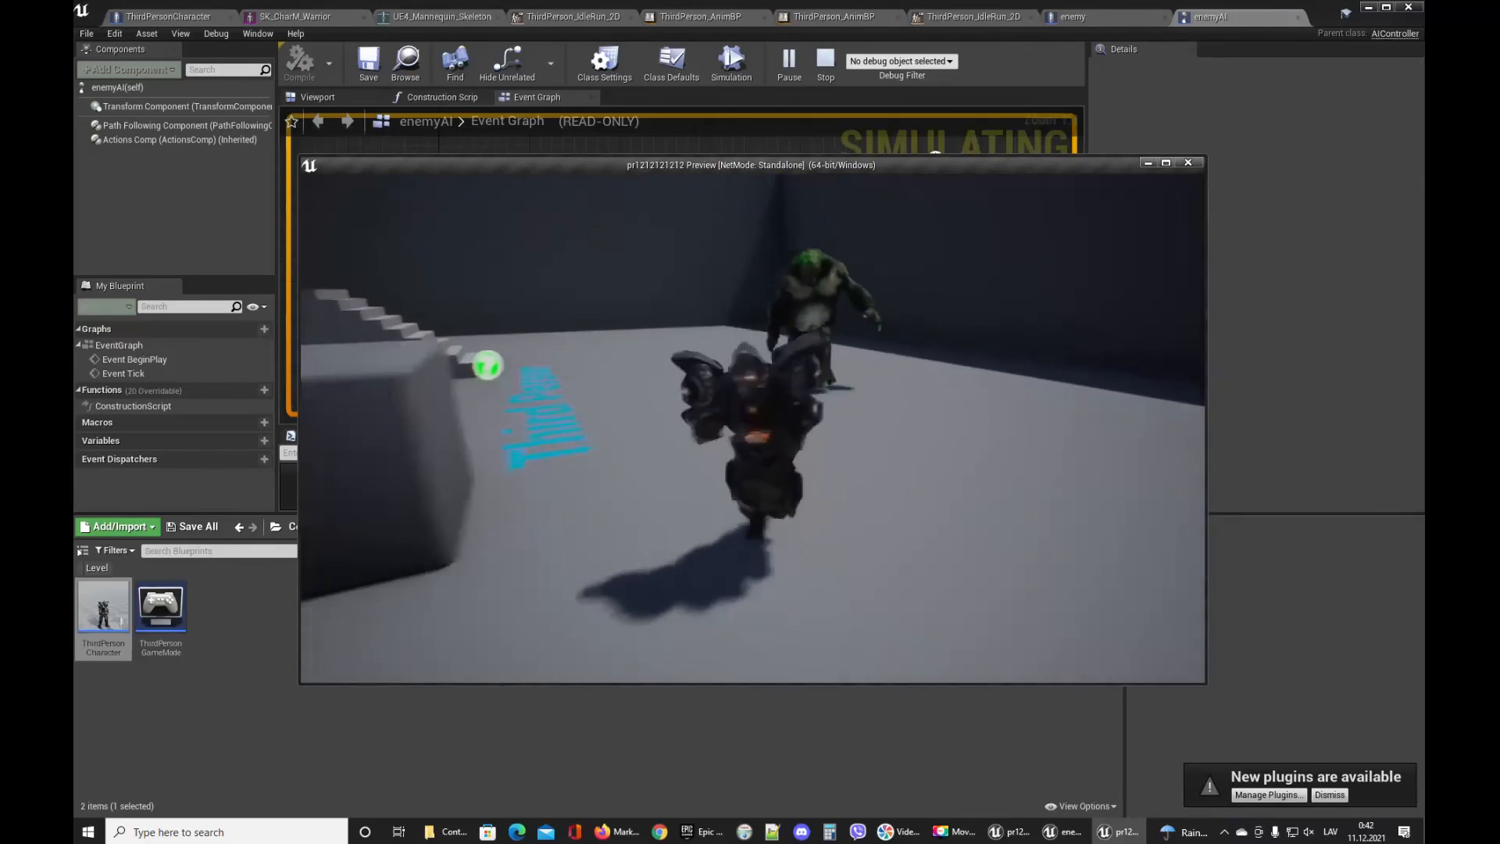
{"action": "key", "text": "s"}
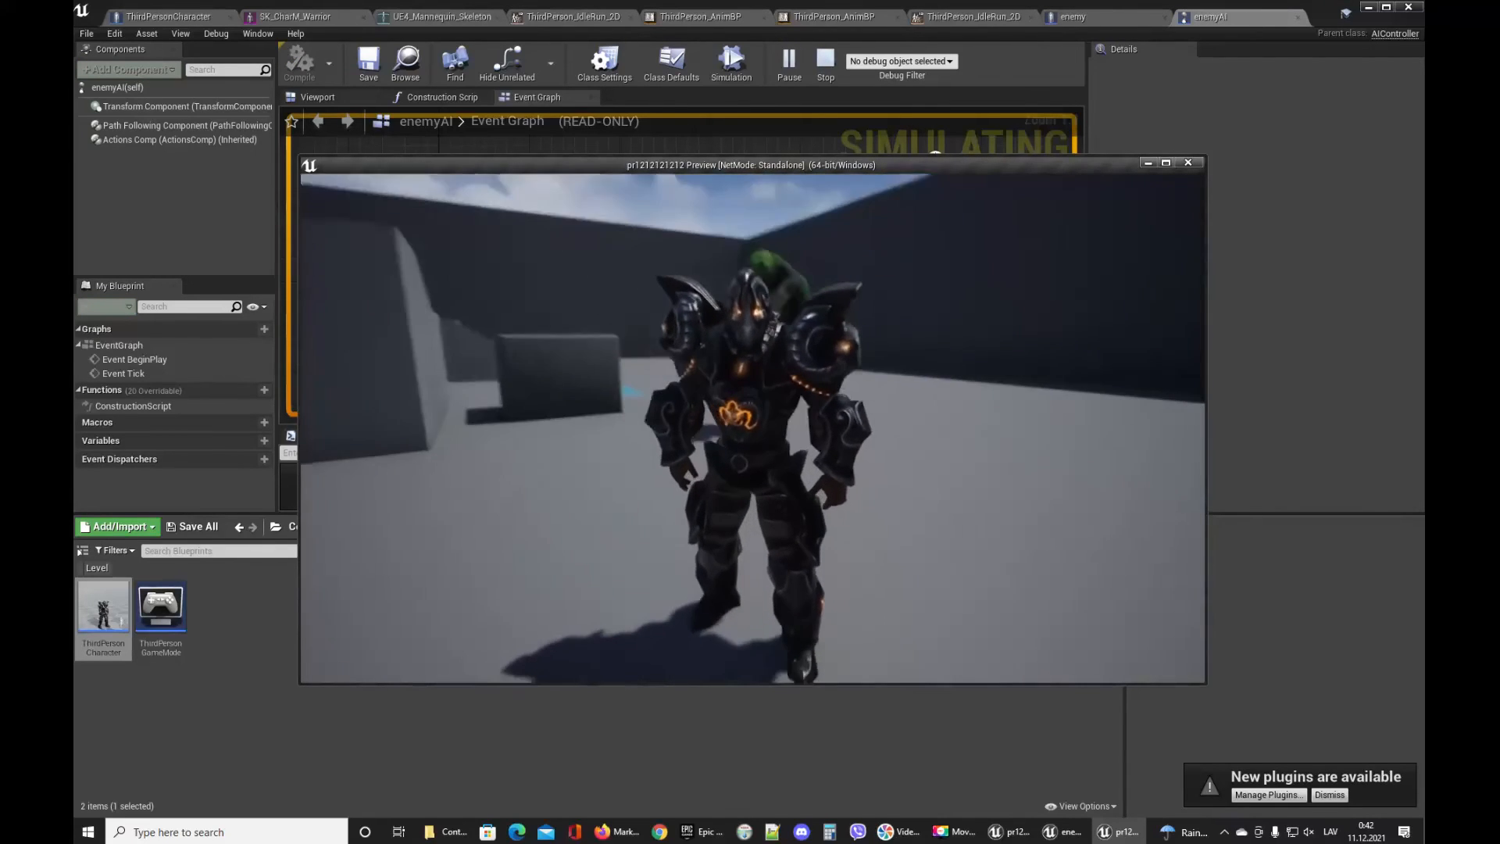
{"action": "key", "text": "d"}
{"action": "key", "text": "s"}
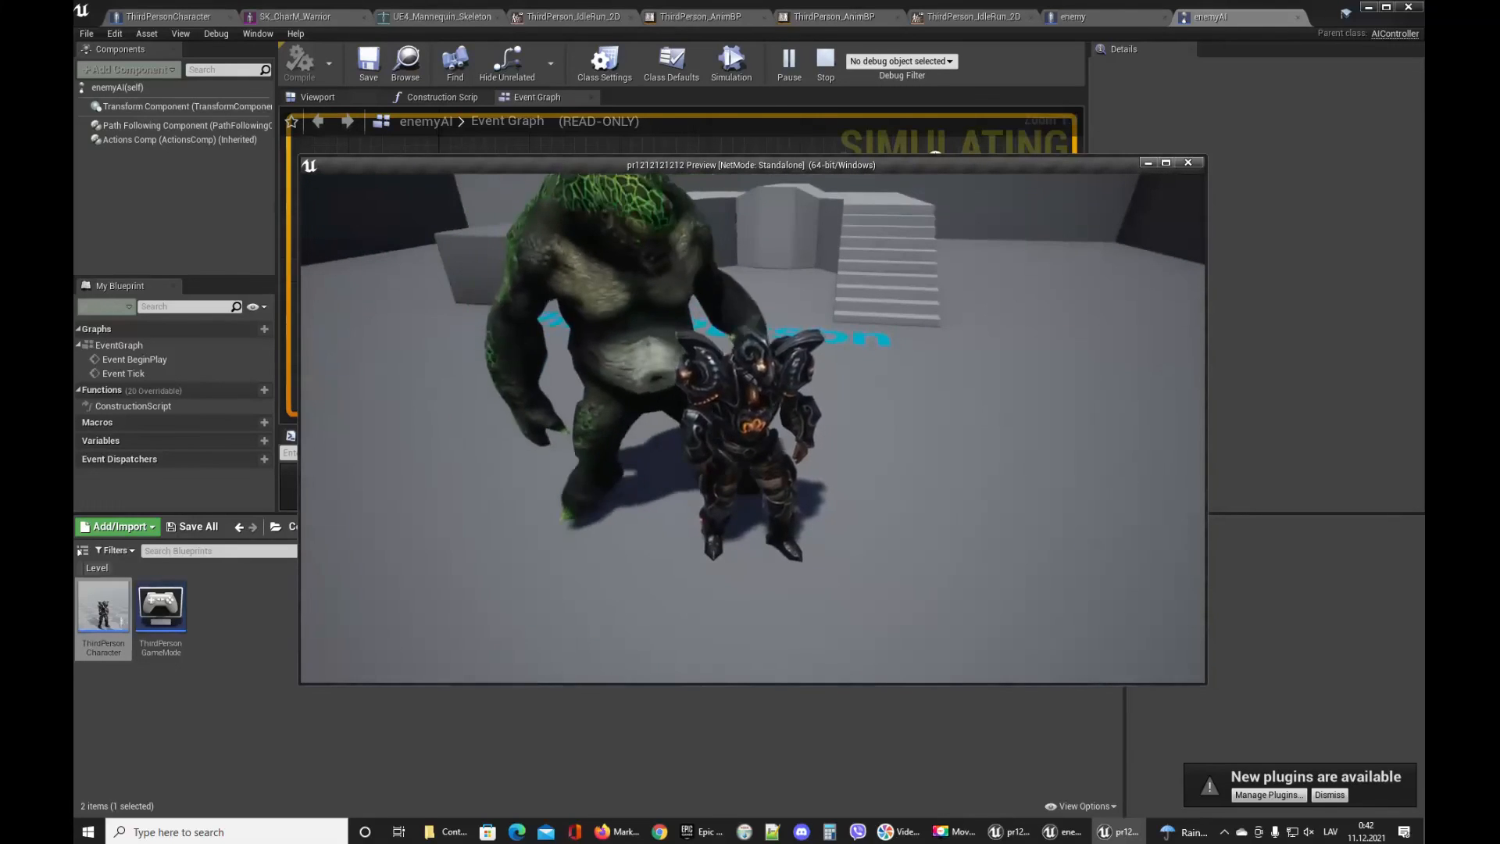
{"action": "key", "text": "w"}
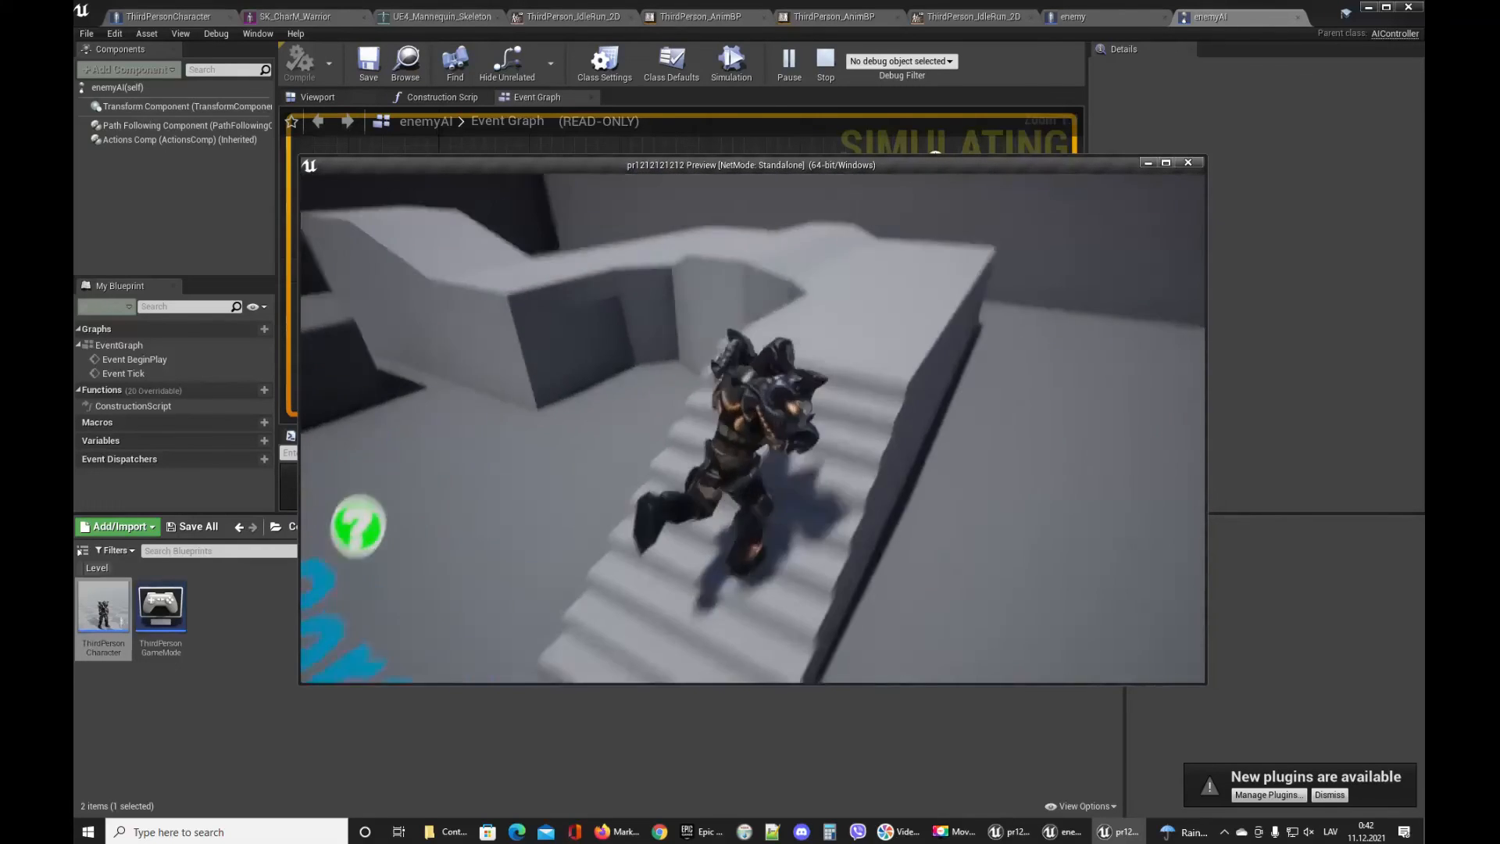
{"action": "key", "text": "s"}
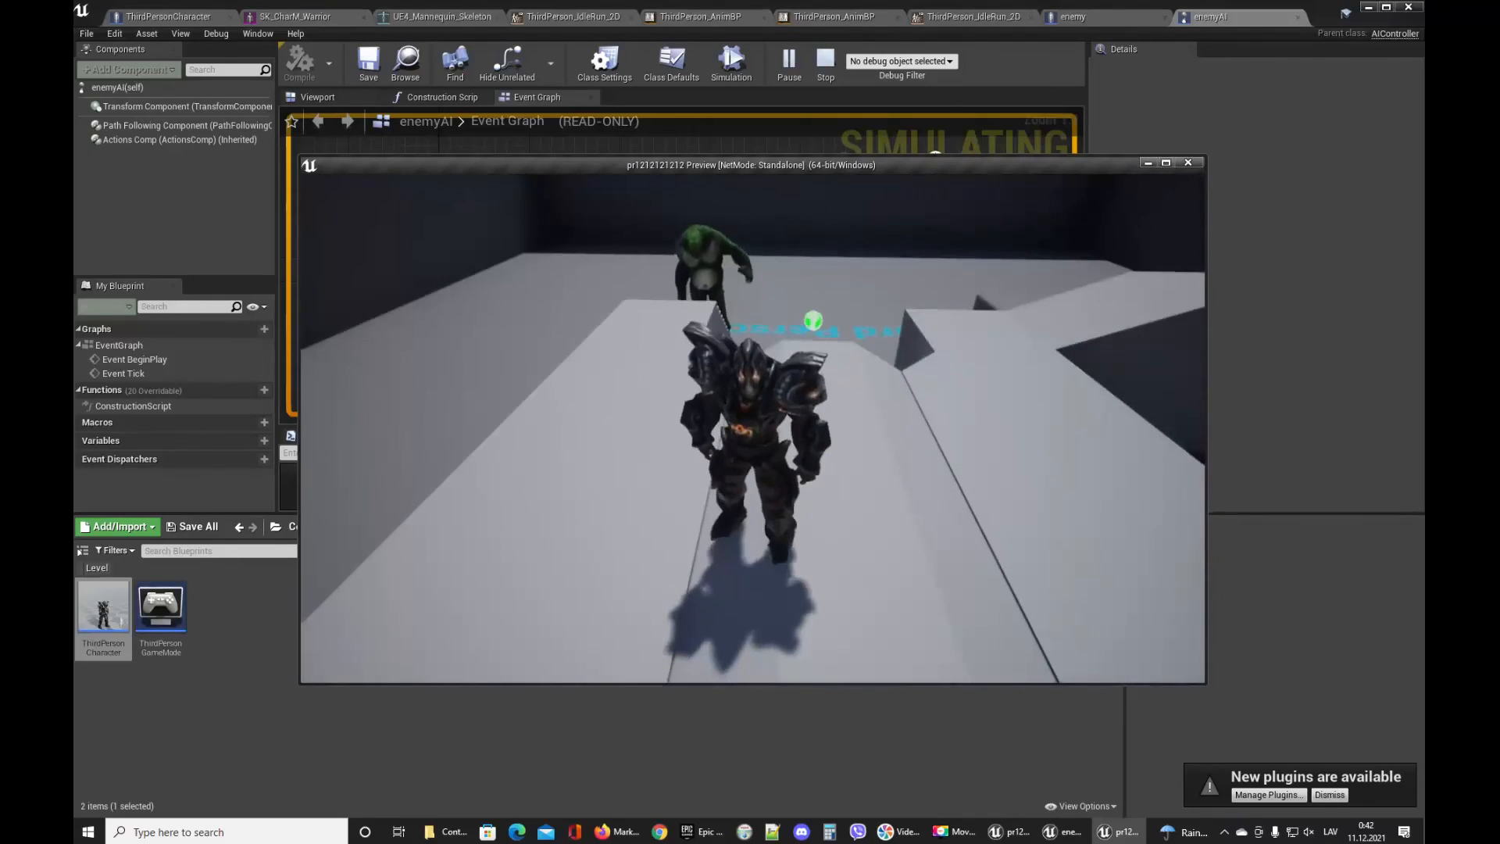
{"action": "key", "text": "d"}
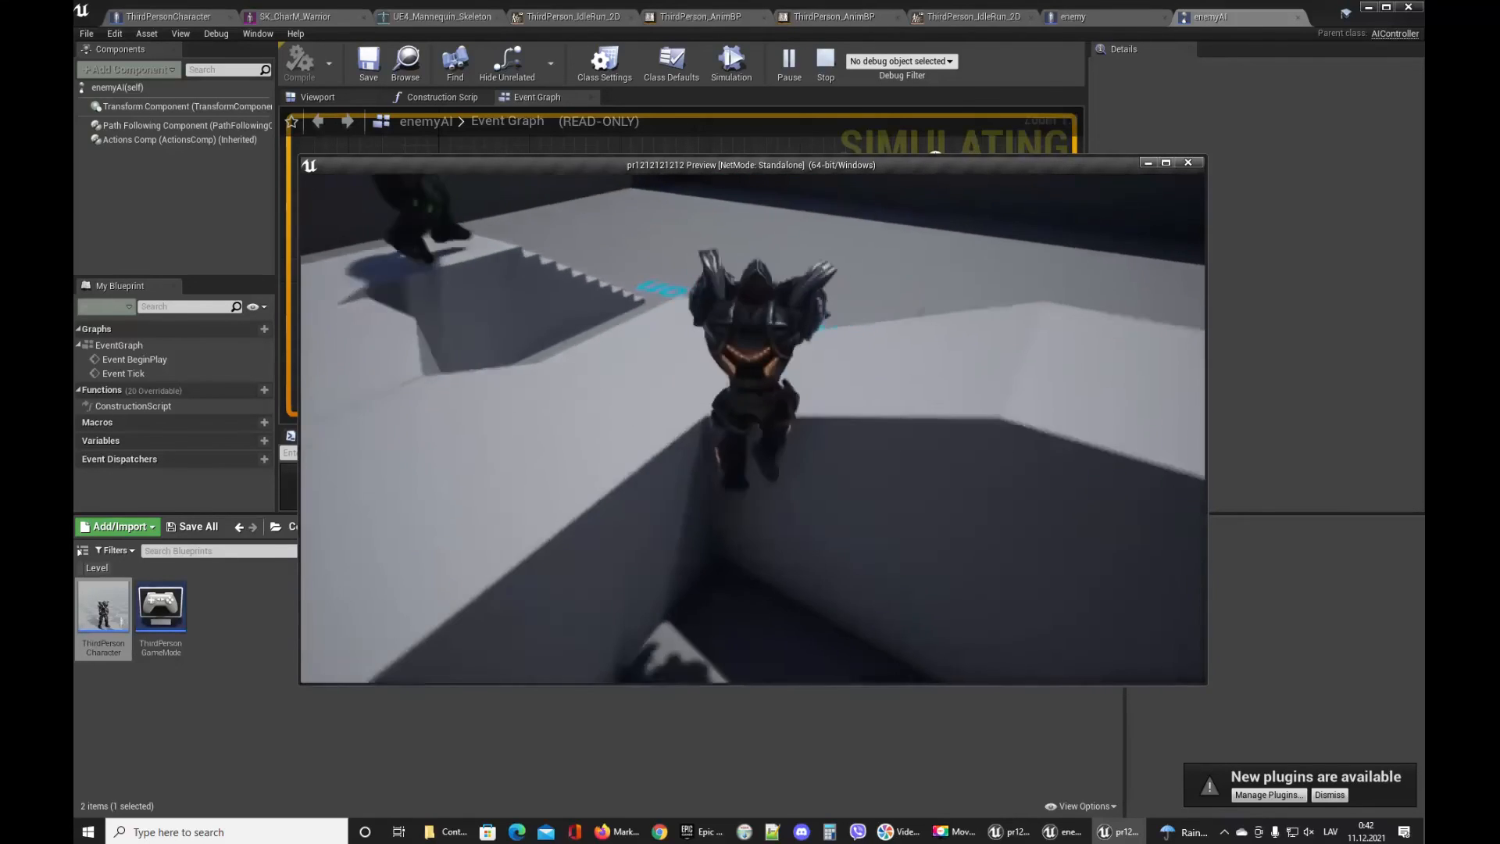
{"action": "key", "text": "space"}
{"action": "key", "text": "w"}
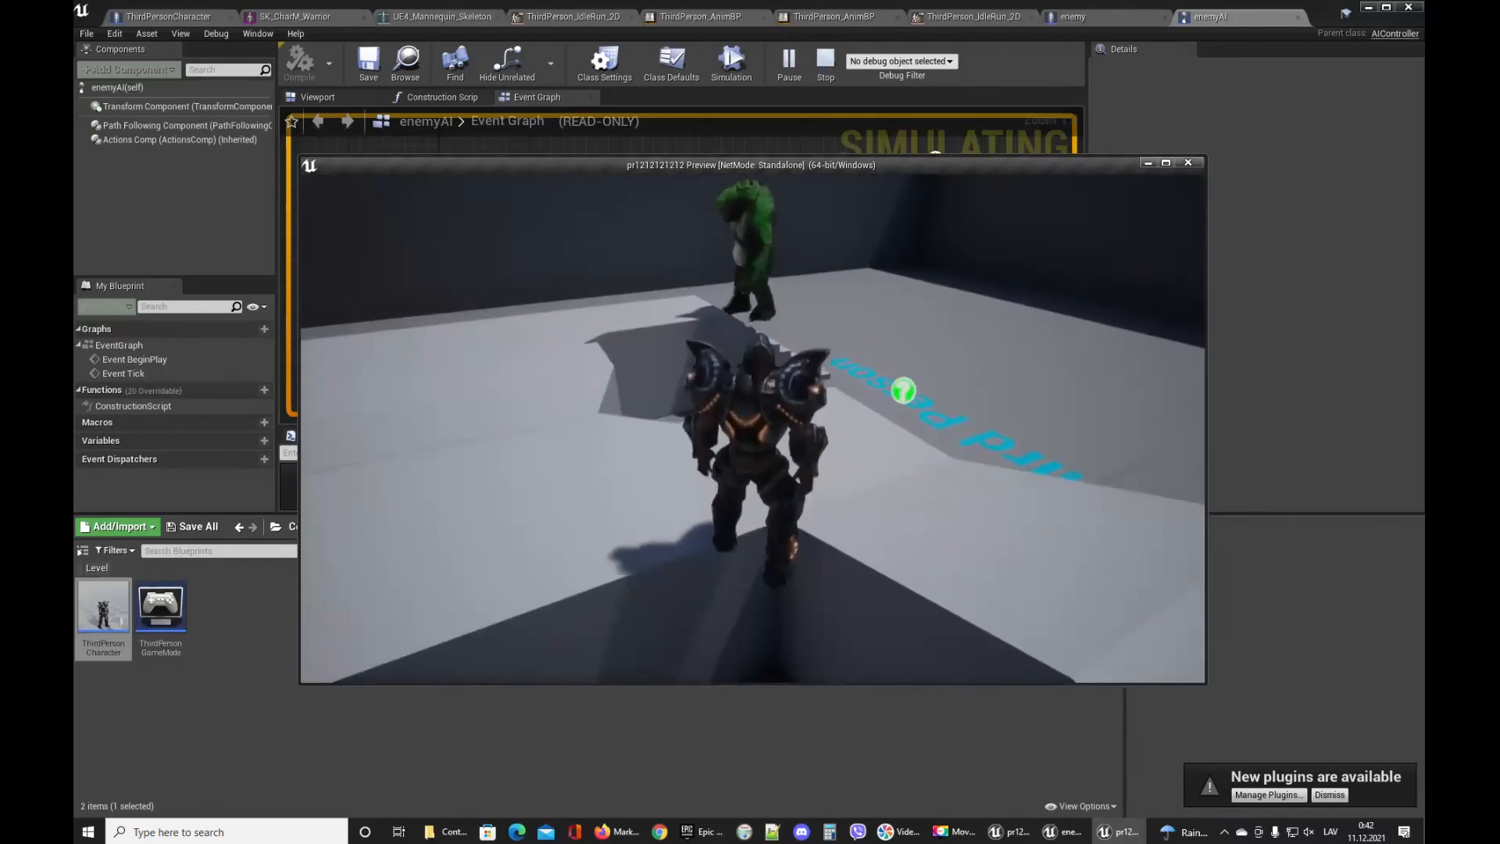
{"action": "key", "text": "d"}
{"action": "key", "text": "s"}
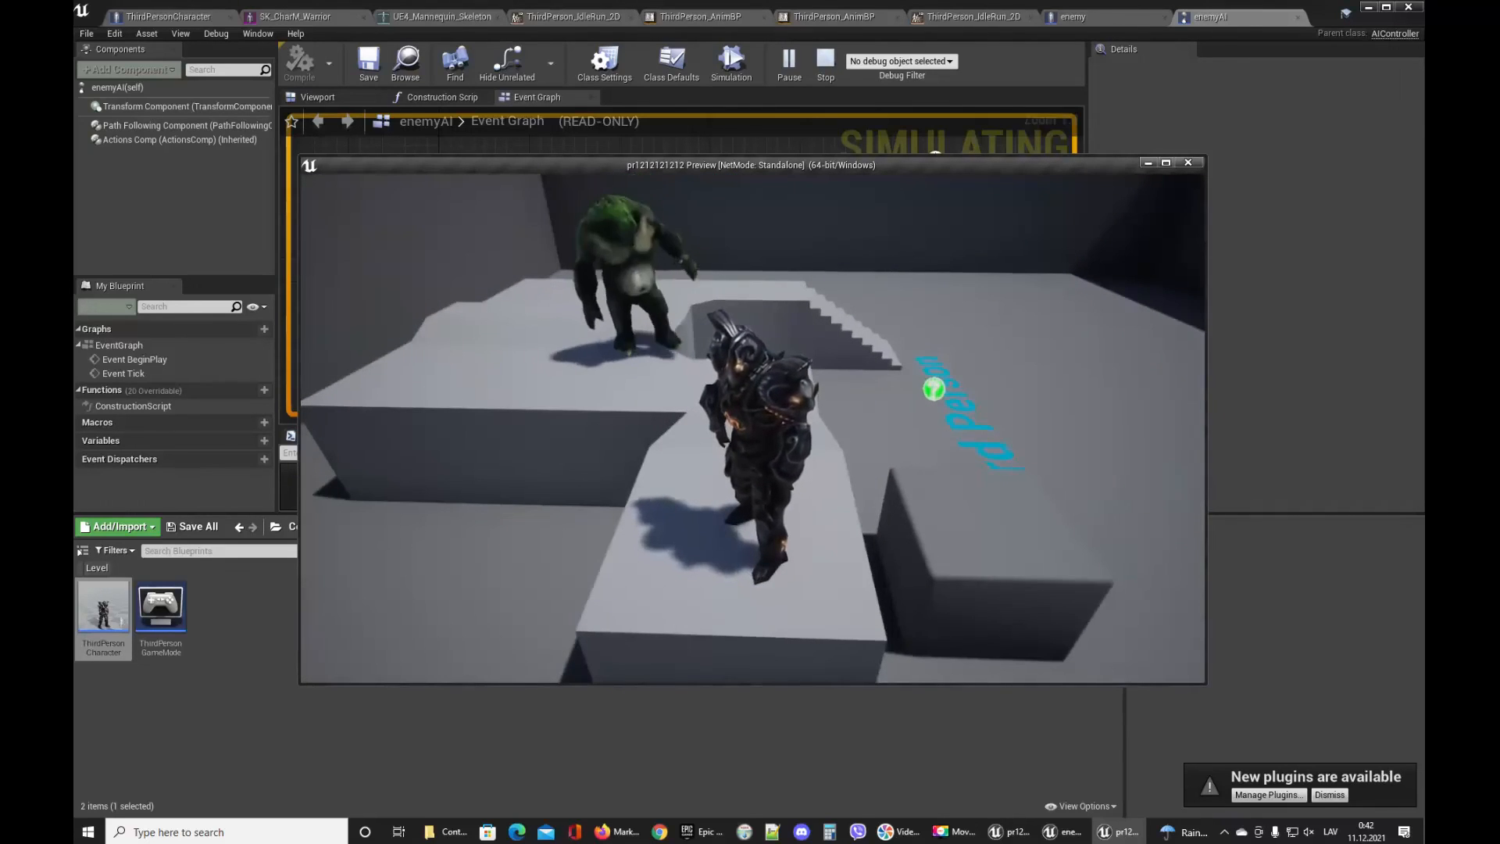
Keep running and jumping the character around the level to check the troll chases it, then stop the play session.
{"action": "key", "text": "d"}
{"action": "key", "text": "space"}
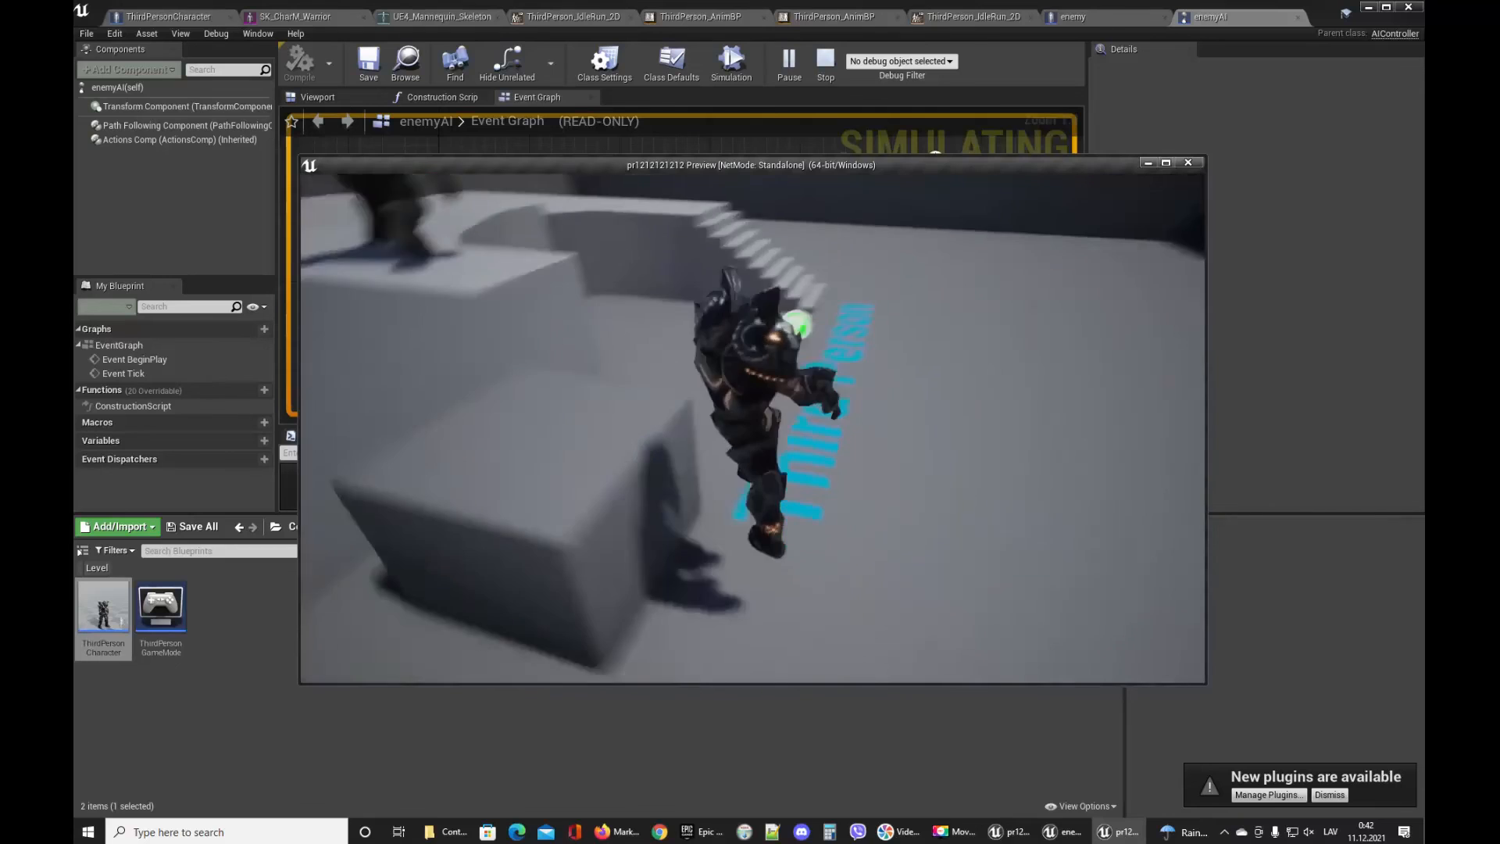
{"action": "key", "text": "w"}
{"action": "key", "text": "s"}
{"action": "key", "text": "d"}
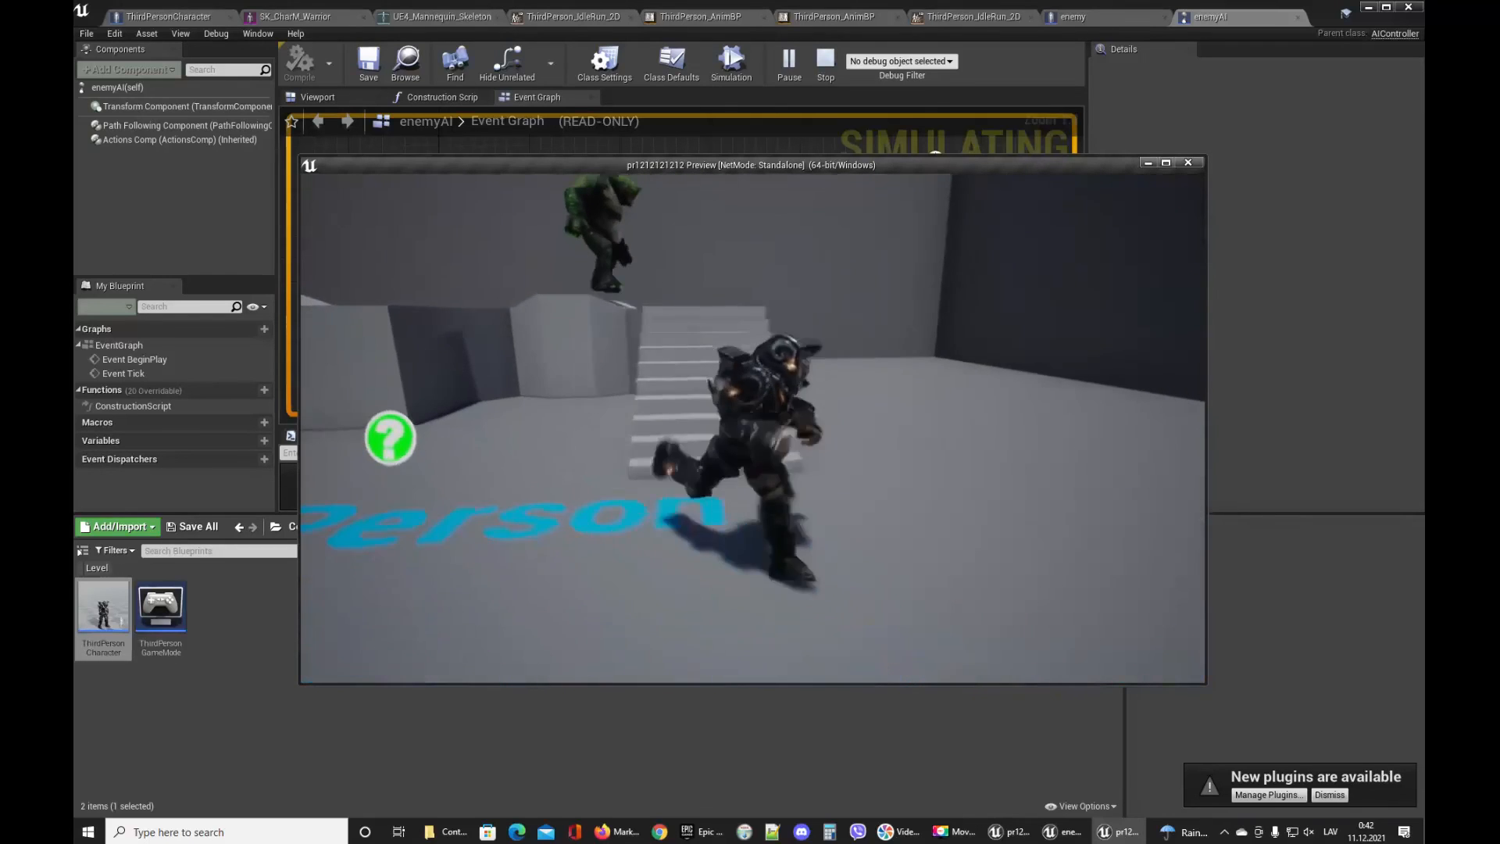
{"action": "key", "text": "a"}
{"action": "key", "text": "w"}
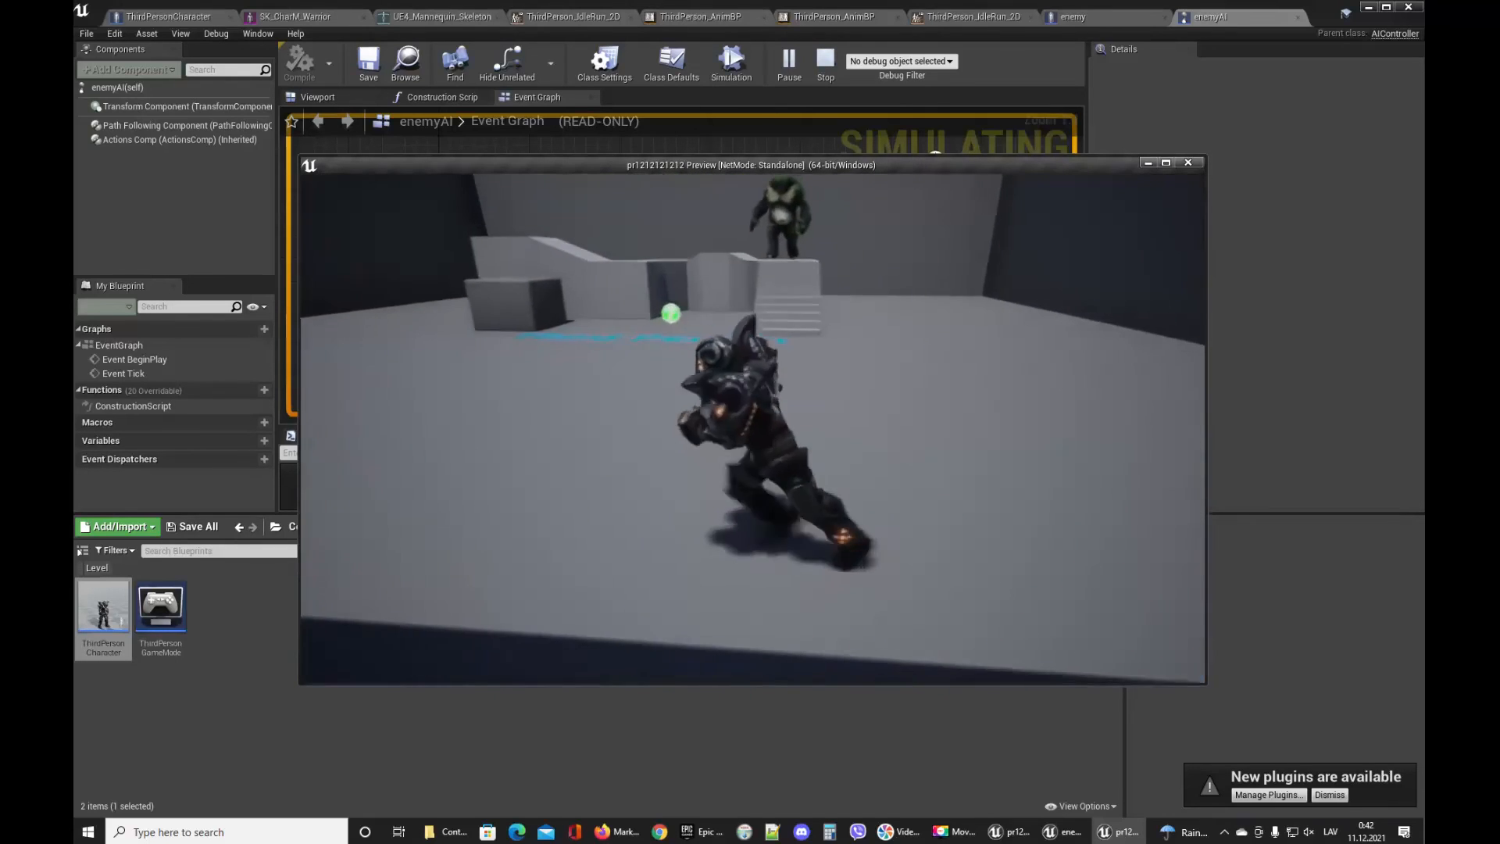
{"action": "key", "text": "a"}
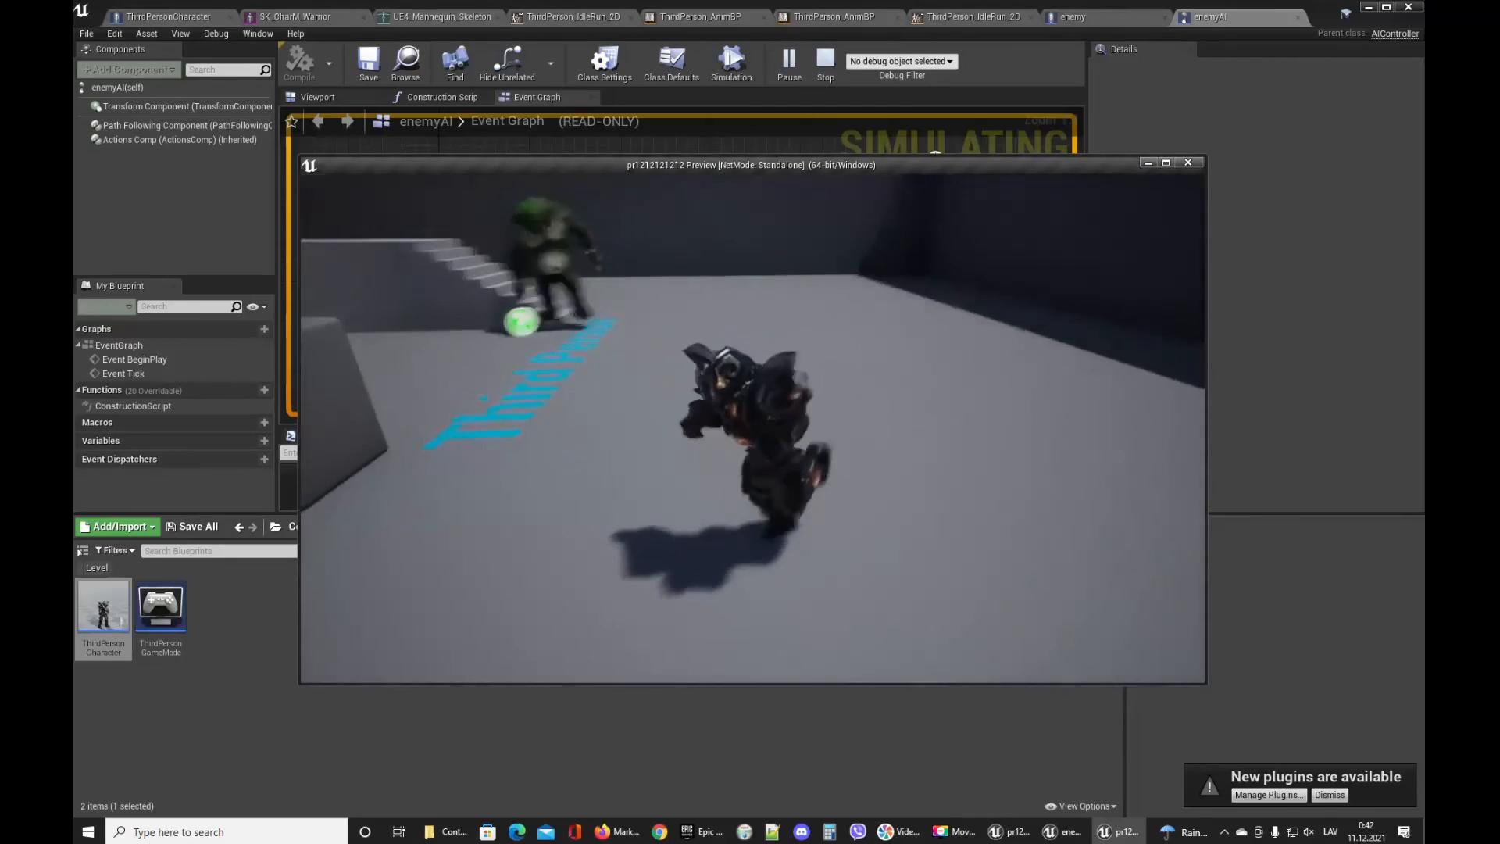
{"action": "key", "text": "s"}
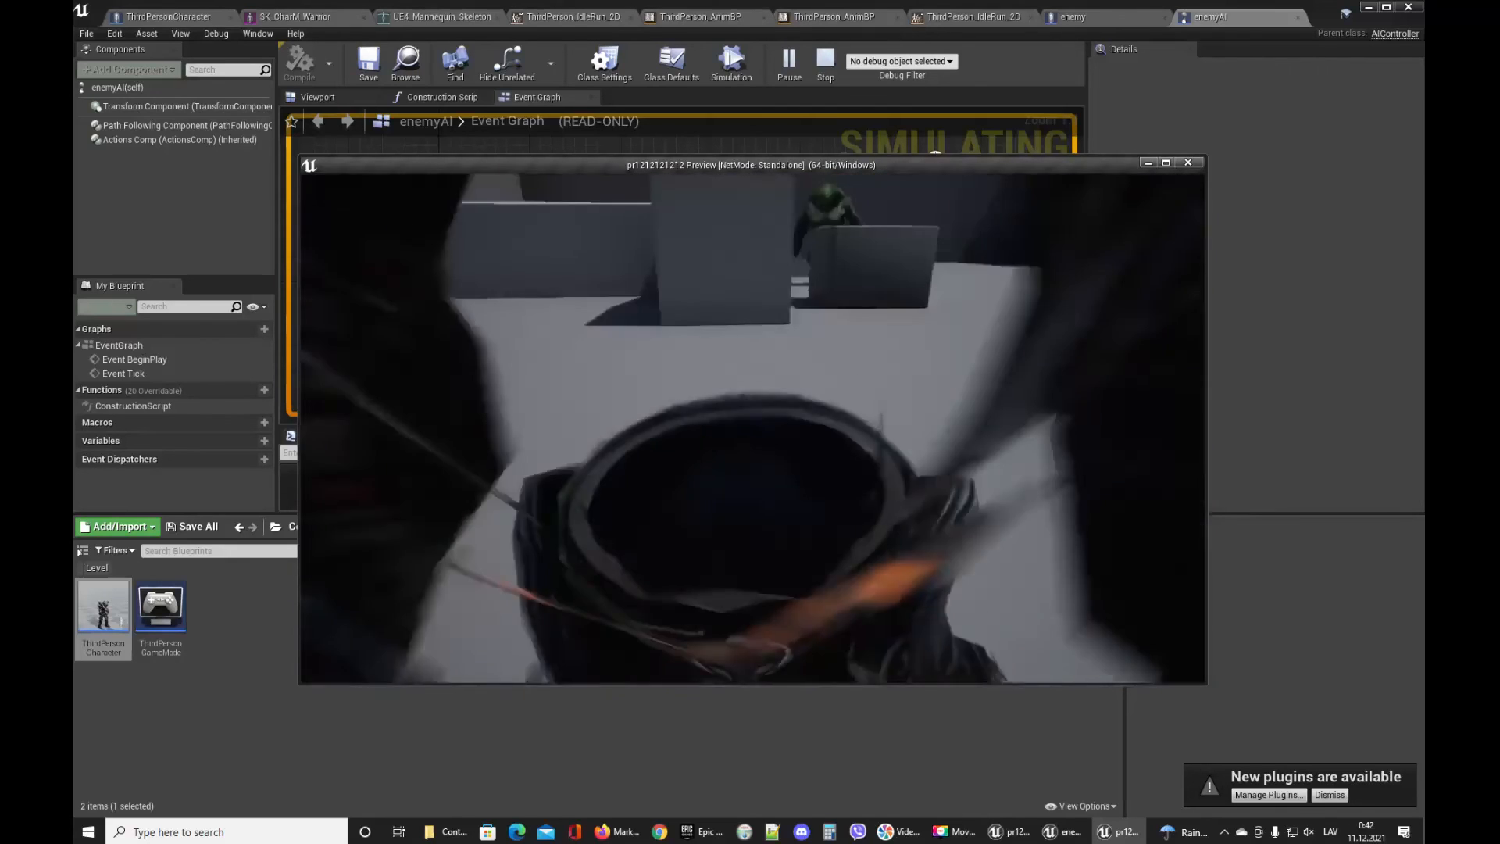
{"action": "key", "text": "d"}
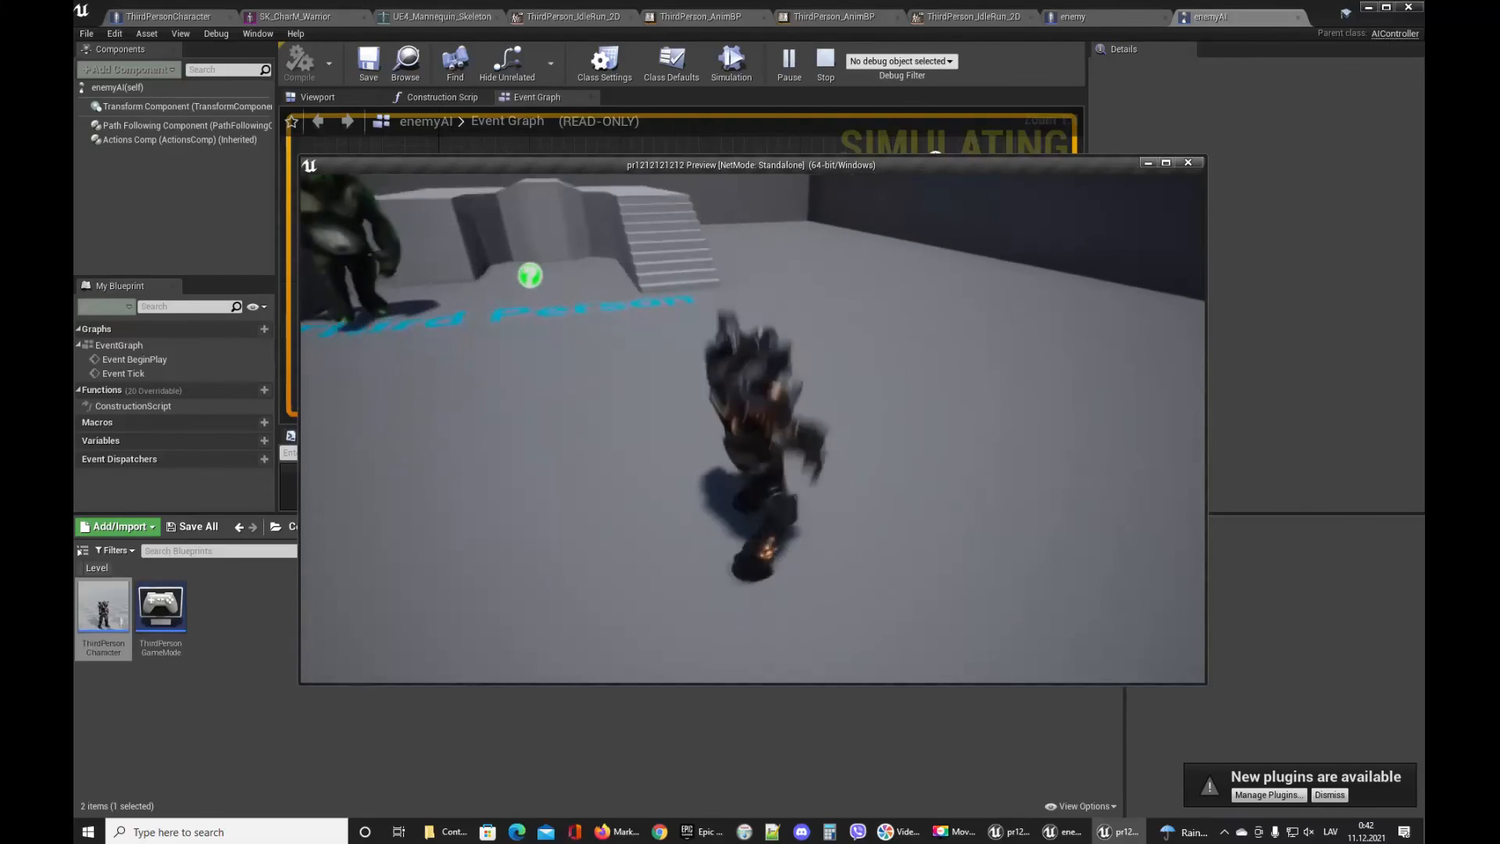
{"action": "key", "text": "w"}
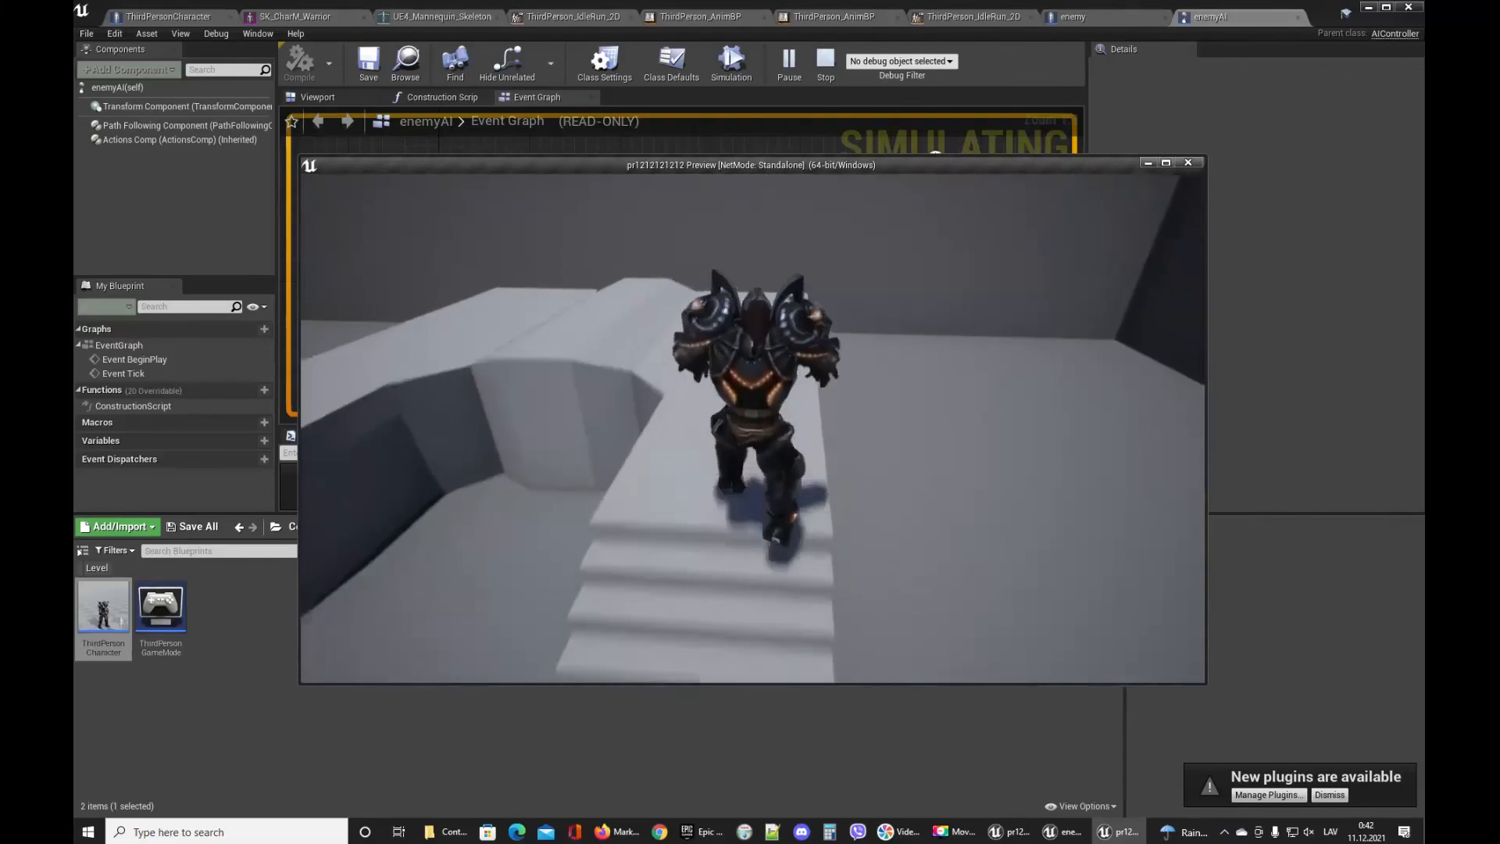
{"action": "key", "text": "d"}
{"action": "key", "text": "s"}
{"action": "key", "text": "d"}
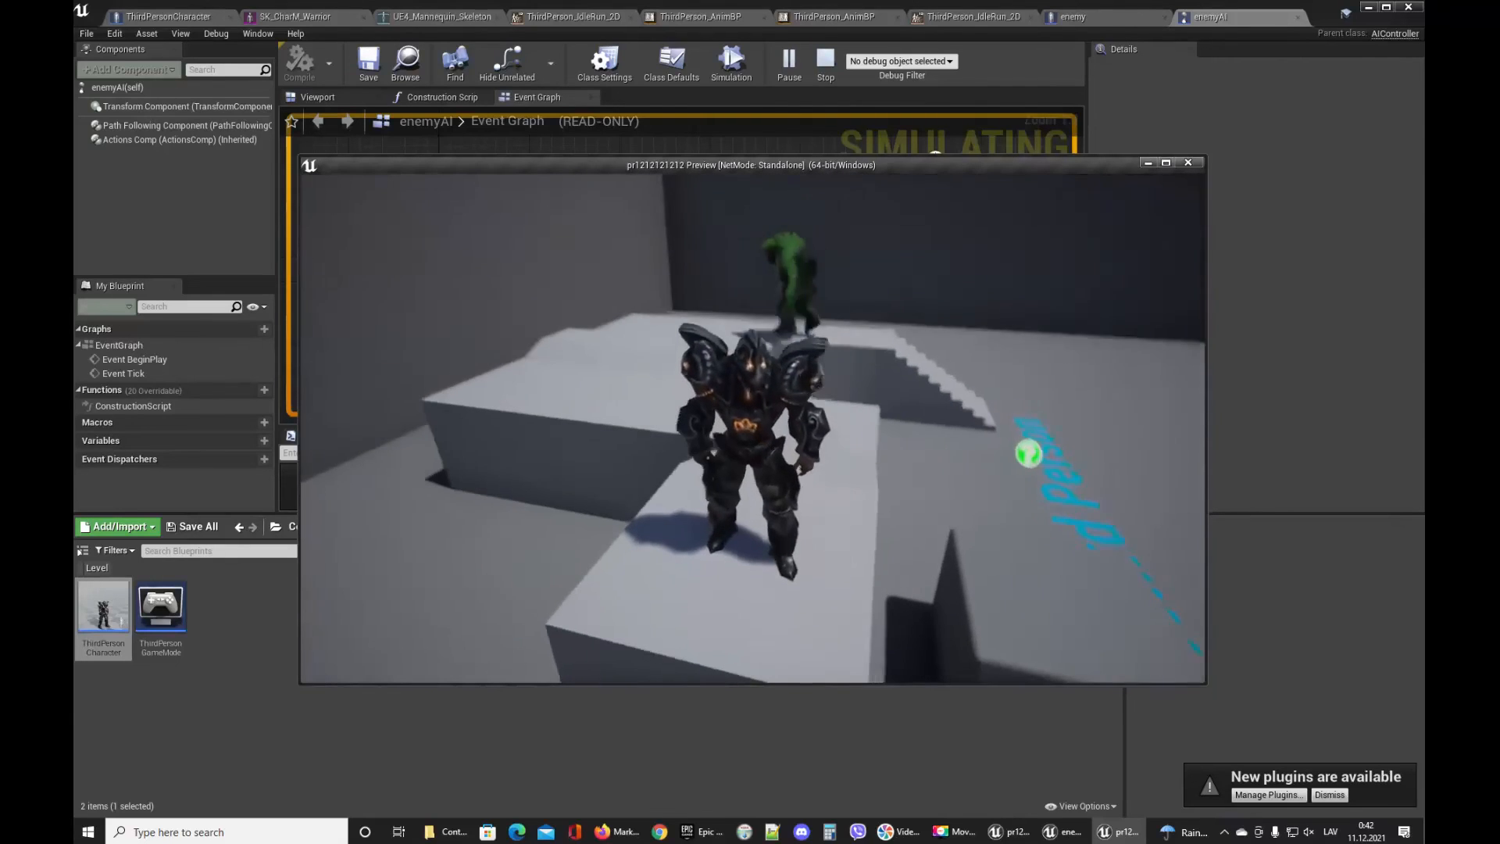
{"action": "key", "text": "s"}
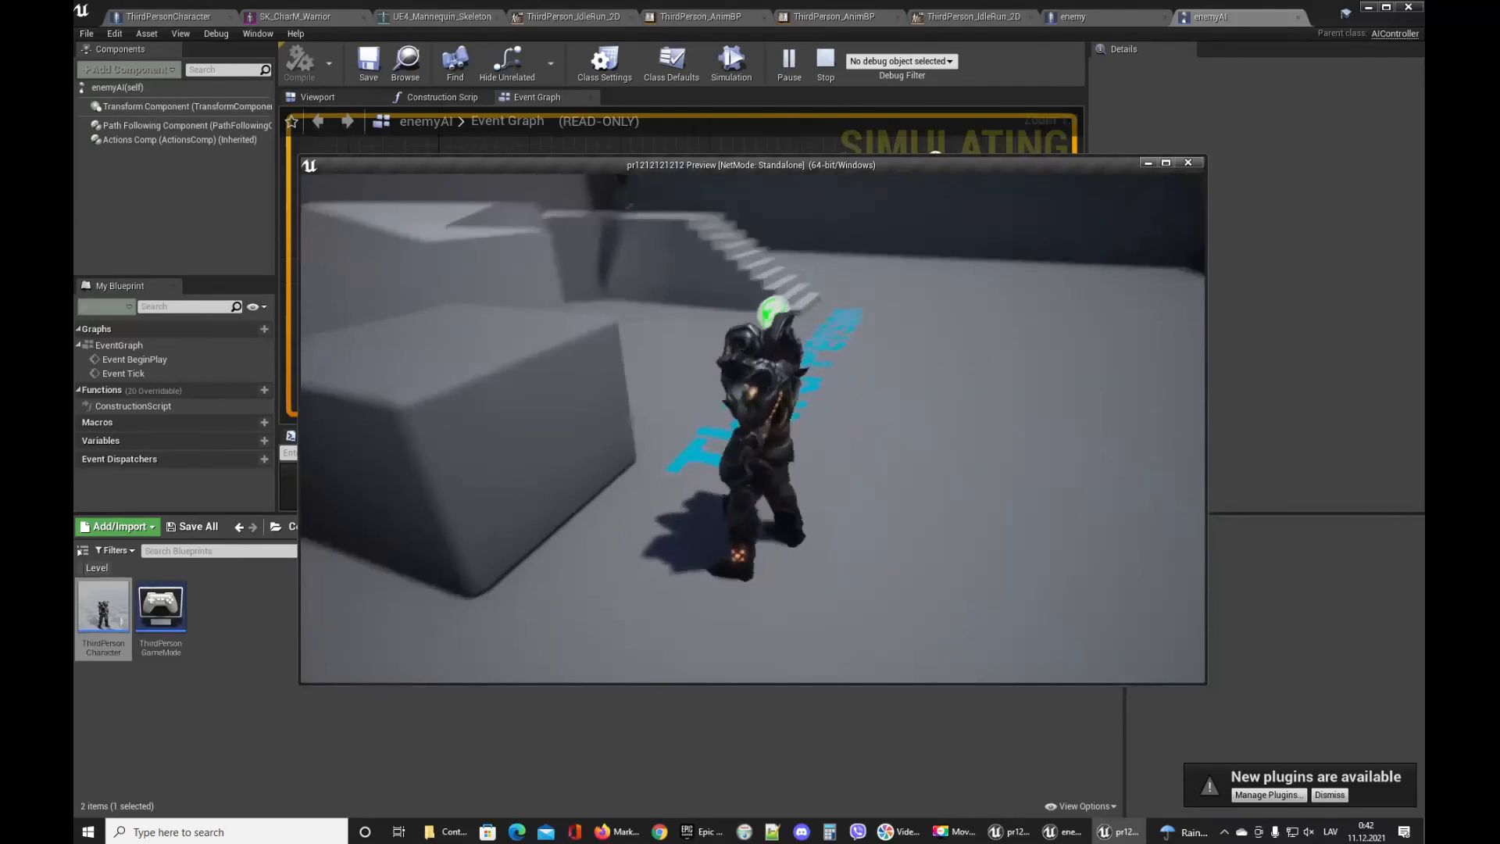
{"action": "key", "text": "space"}
{"action": "key", "text": "s"}
{"action": "key", "text": "space"}
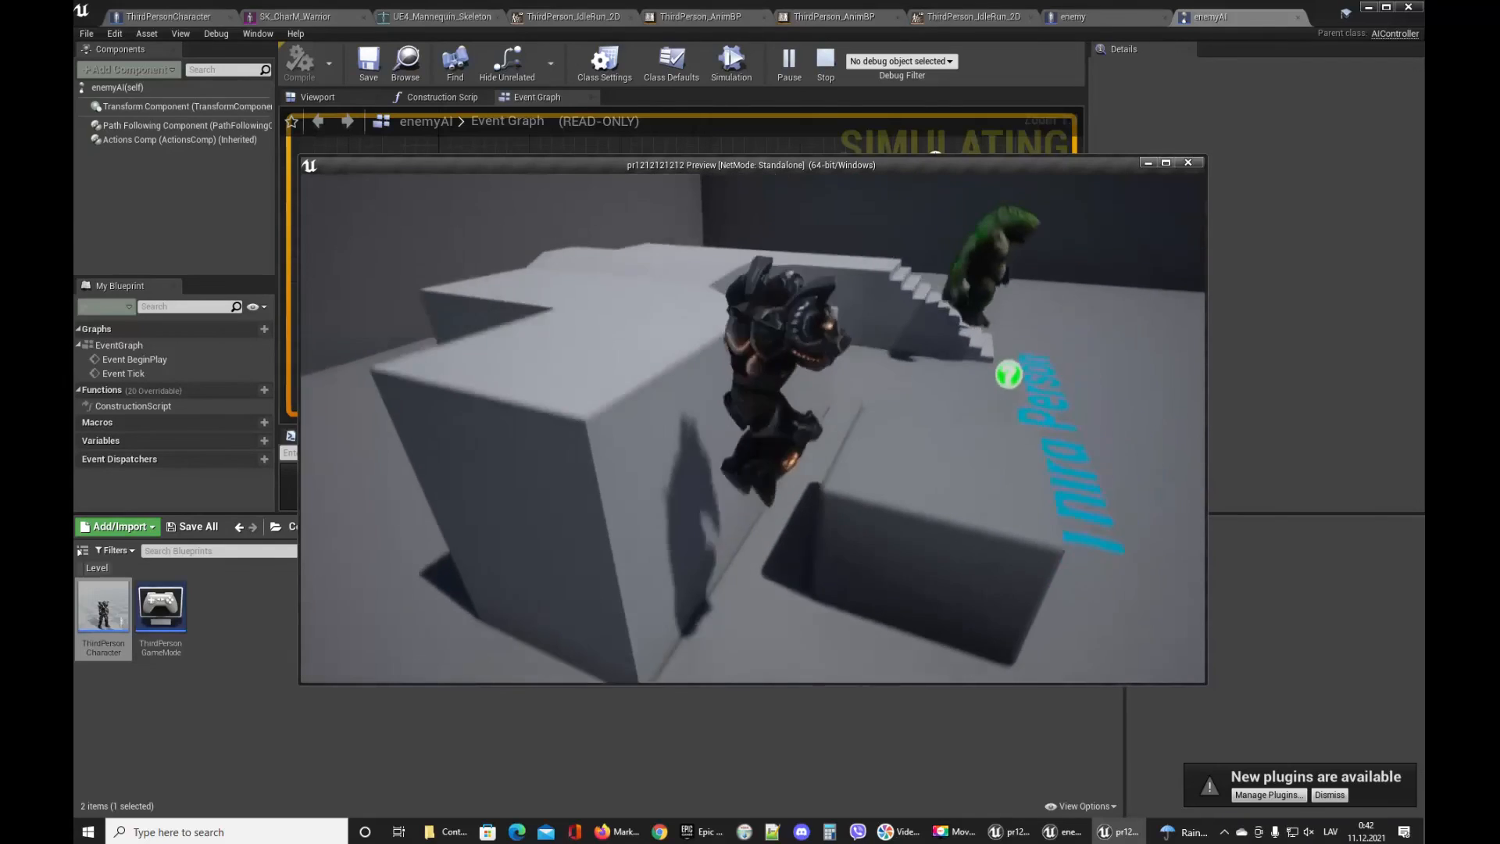
{"action": "key", "text": "w"}
{"action": "key", "text": "space"}
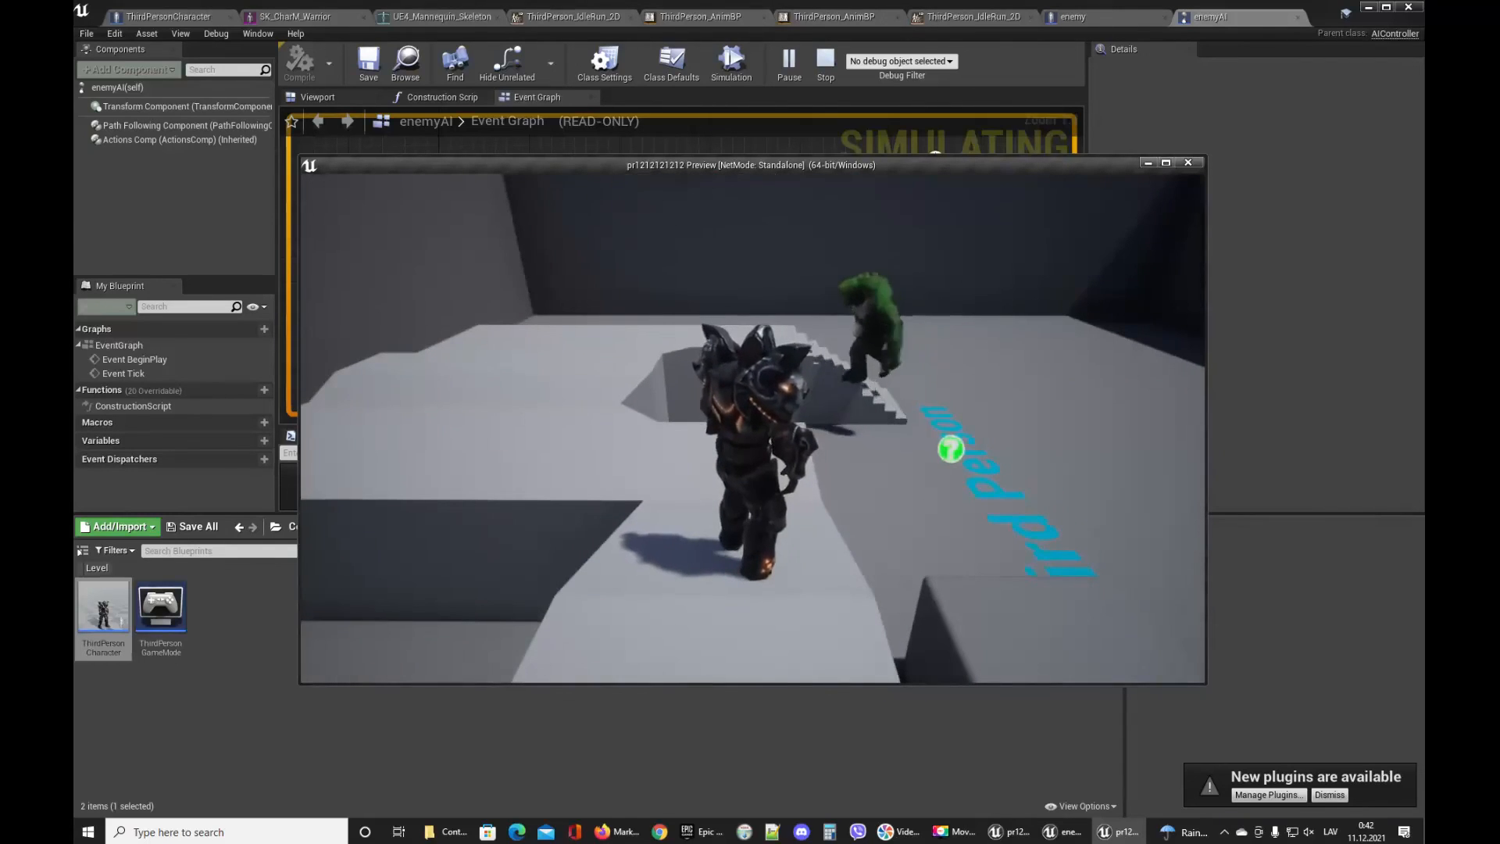
{"action": "key", "text": "w"}
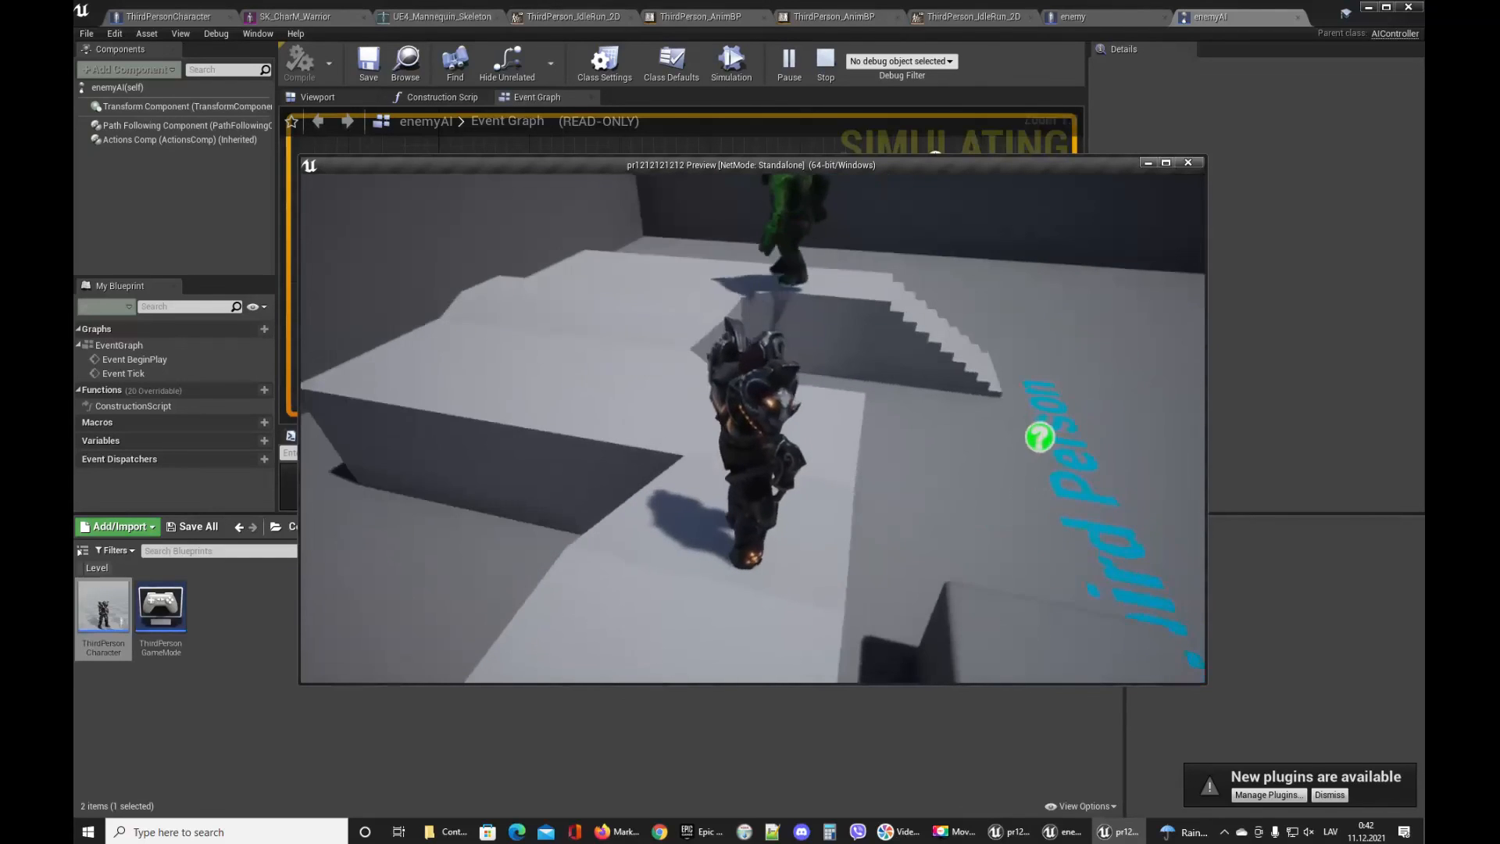
{"action": "key", "text": "w"}
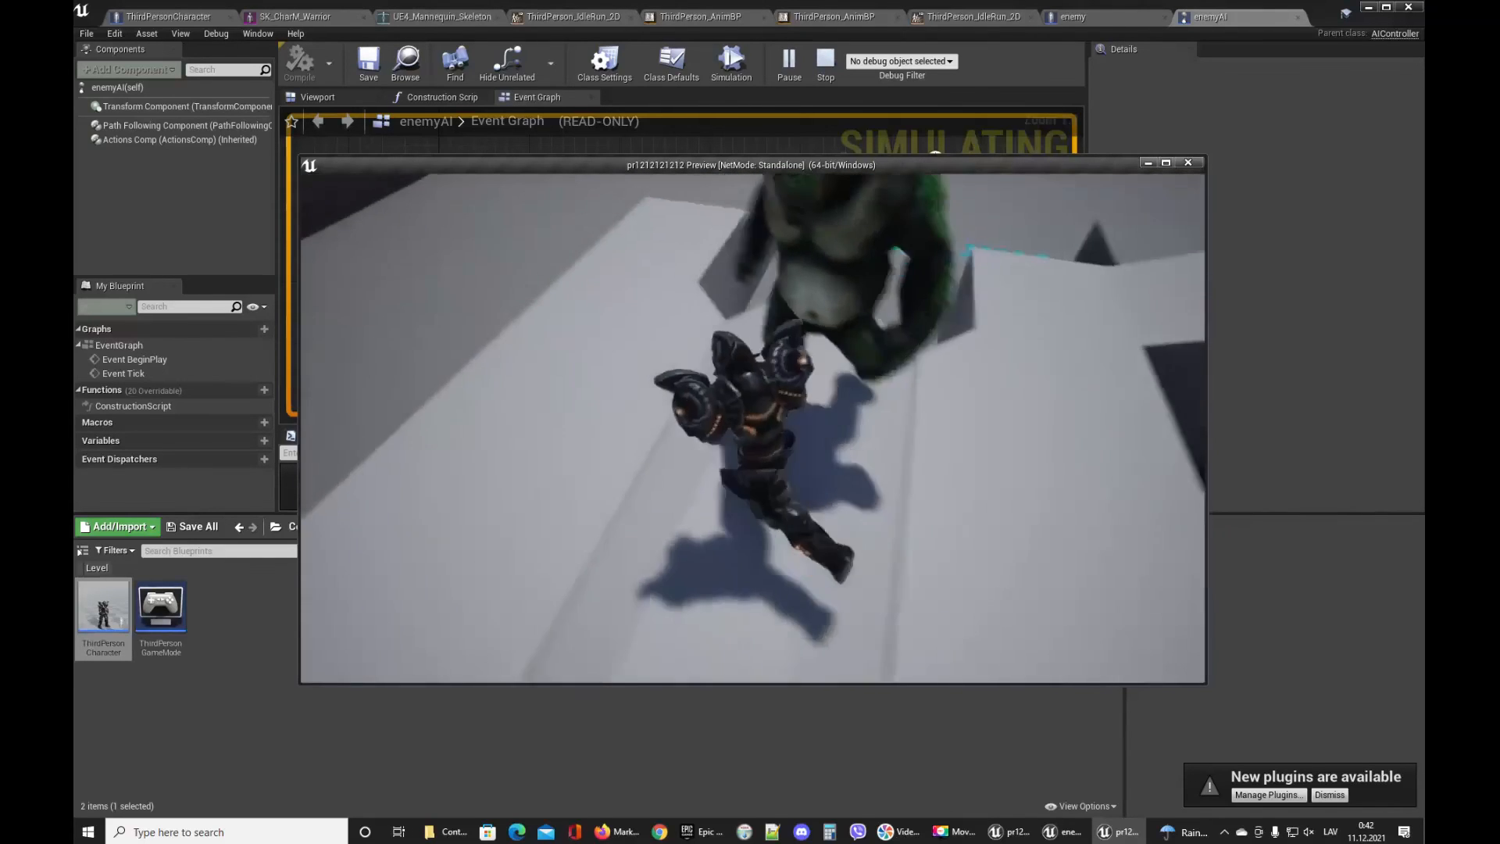
{"action": "key", "text": "w"}
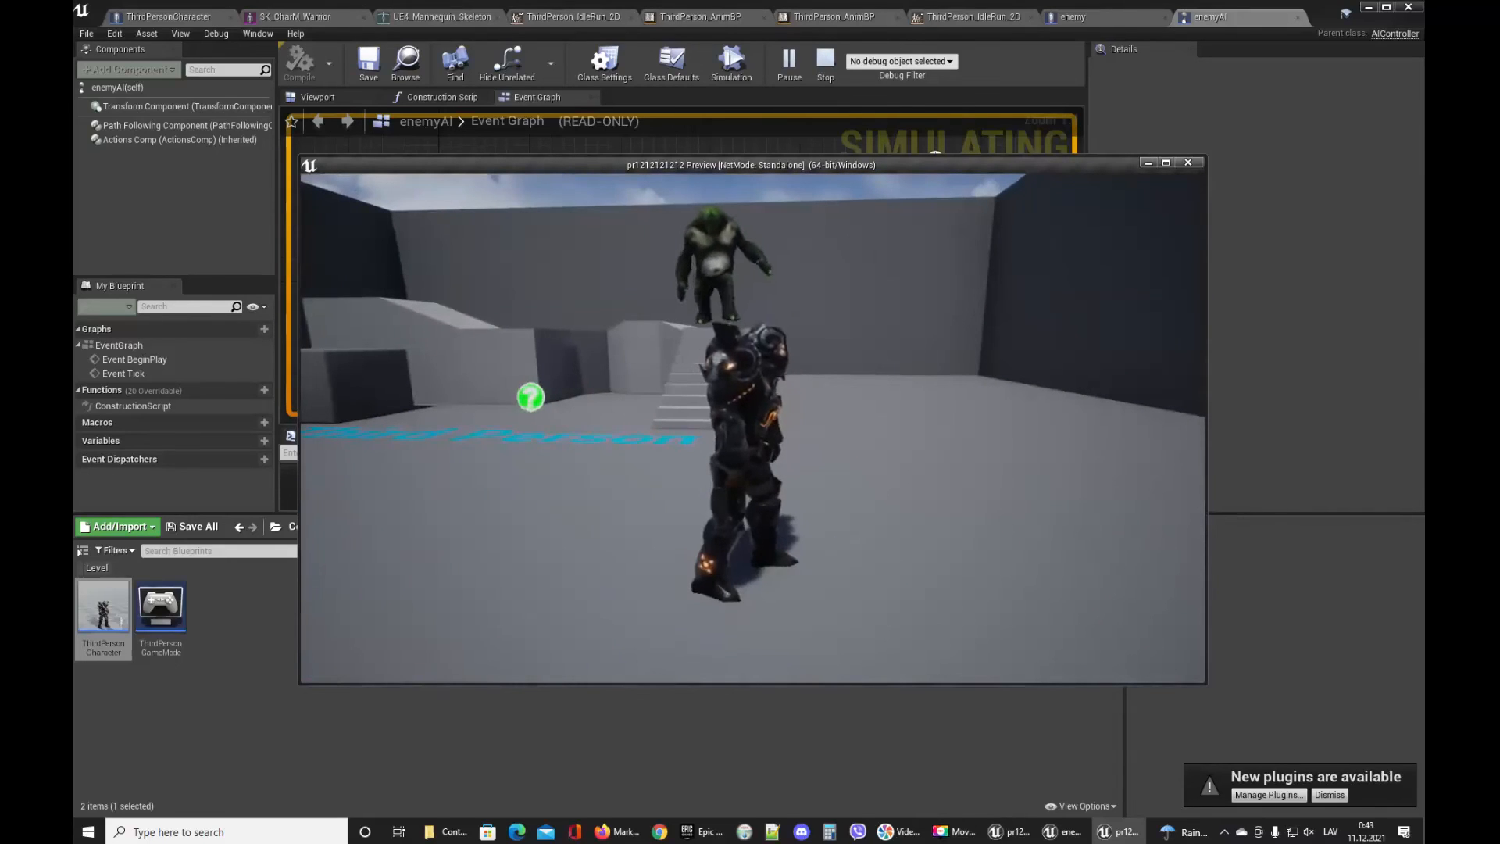
{"action": "key", "text": "w"}
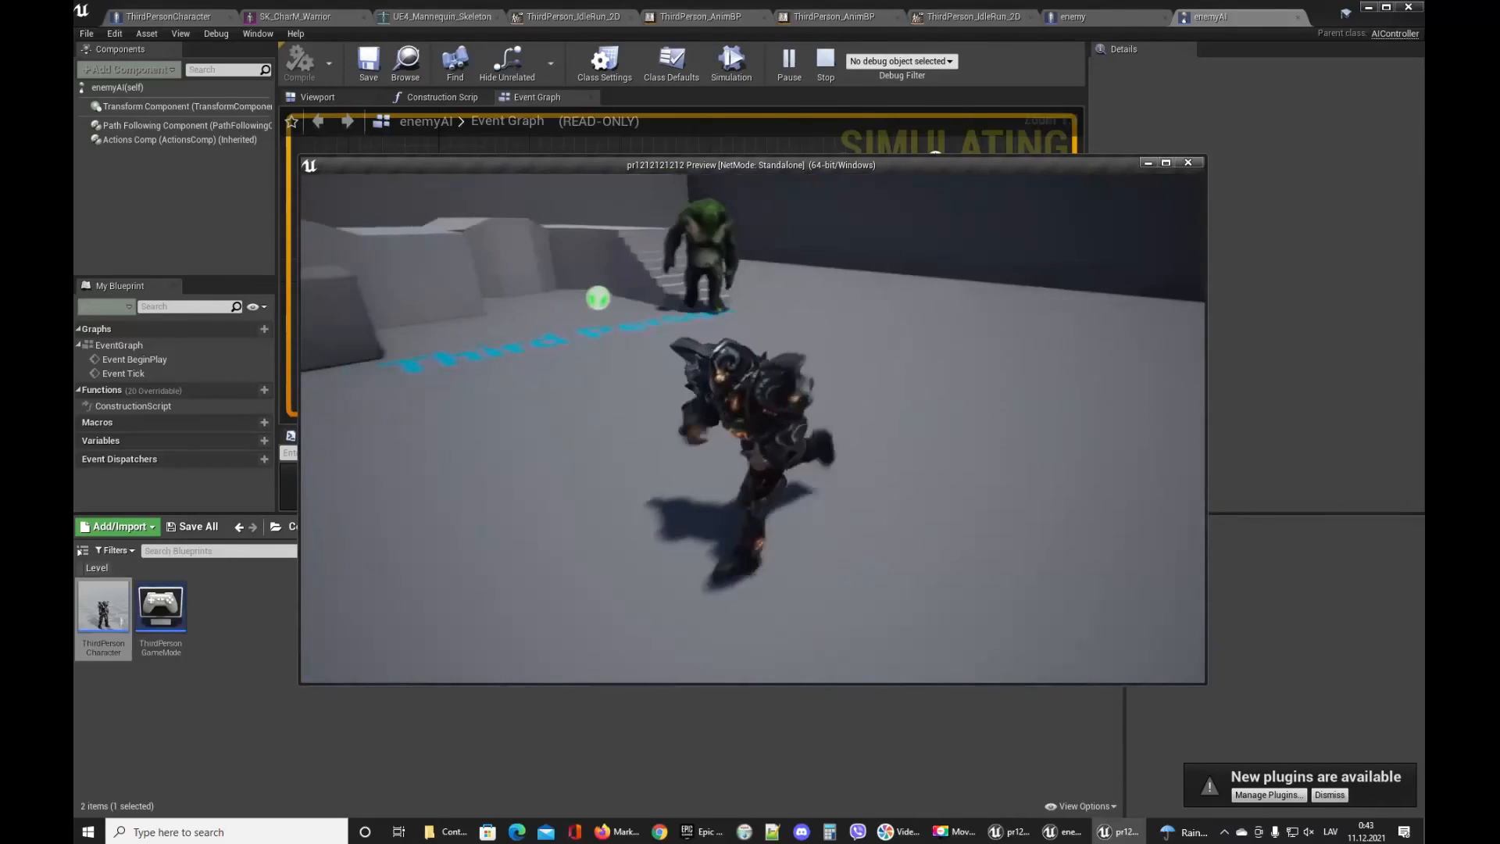
{"action": "key", "text": "w"}
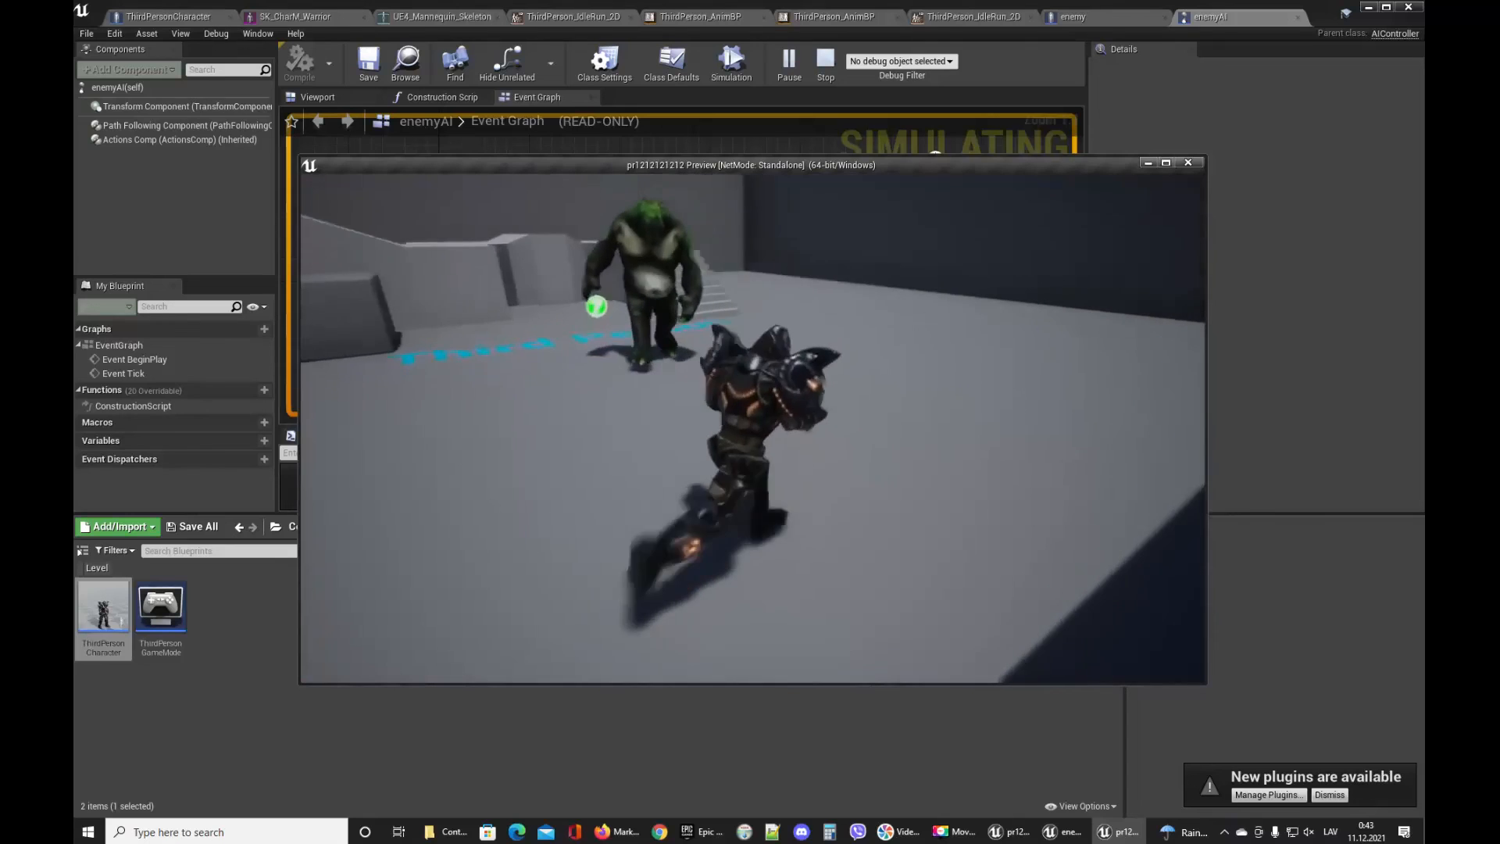
{"action": "key", "text": "w"}
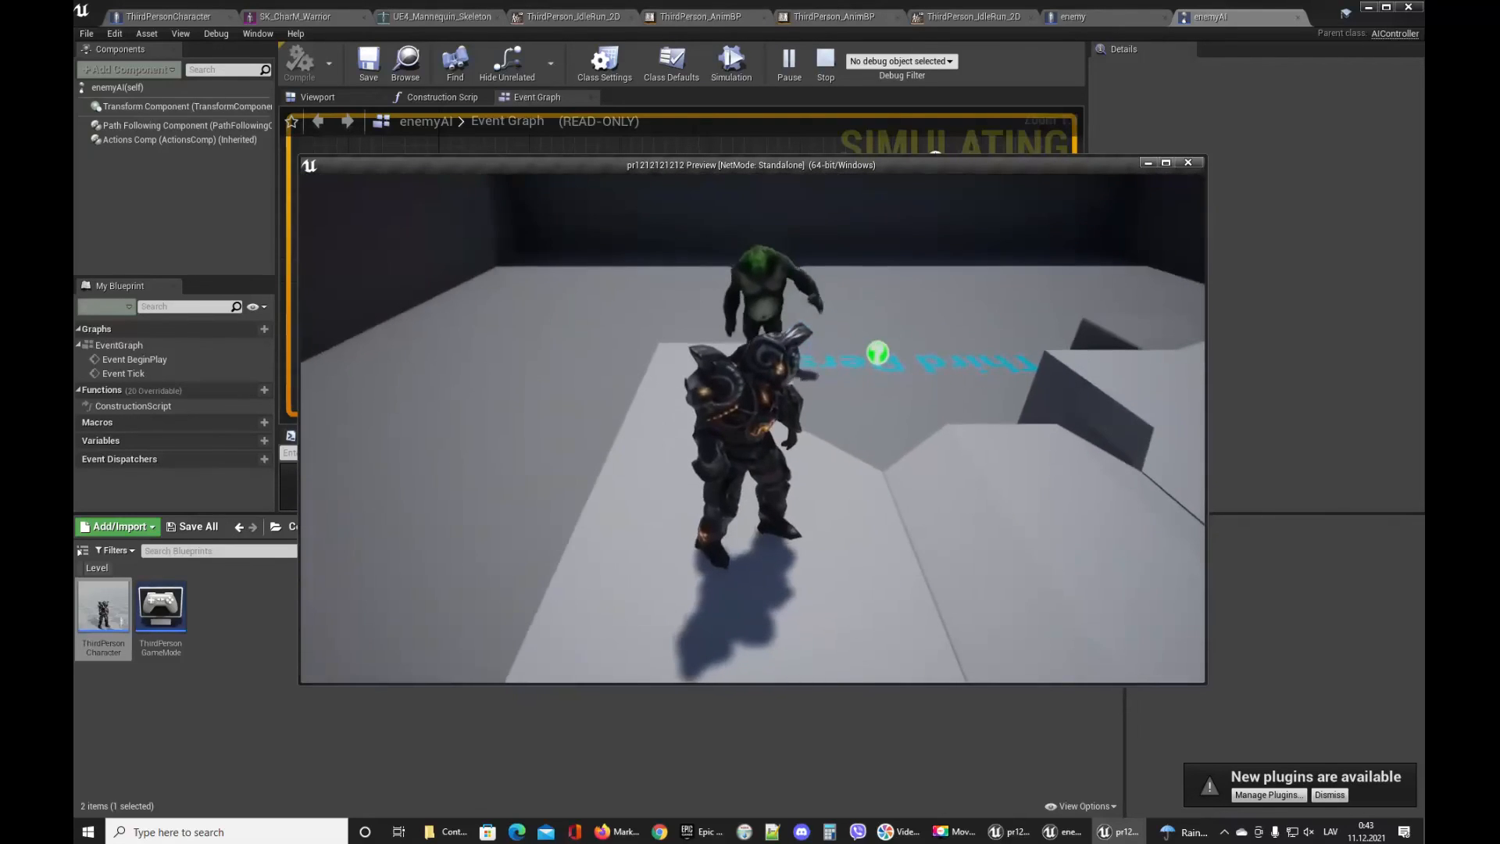
{"action": "key", "text": "d"}
{"action": "key", "text": "w"}
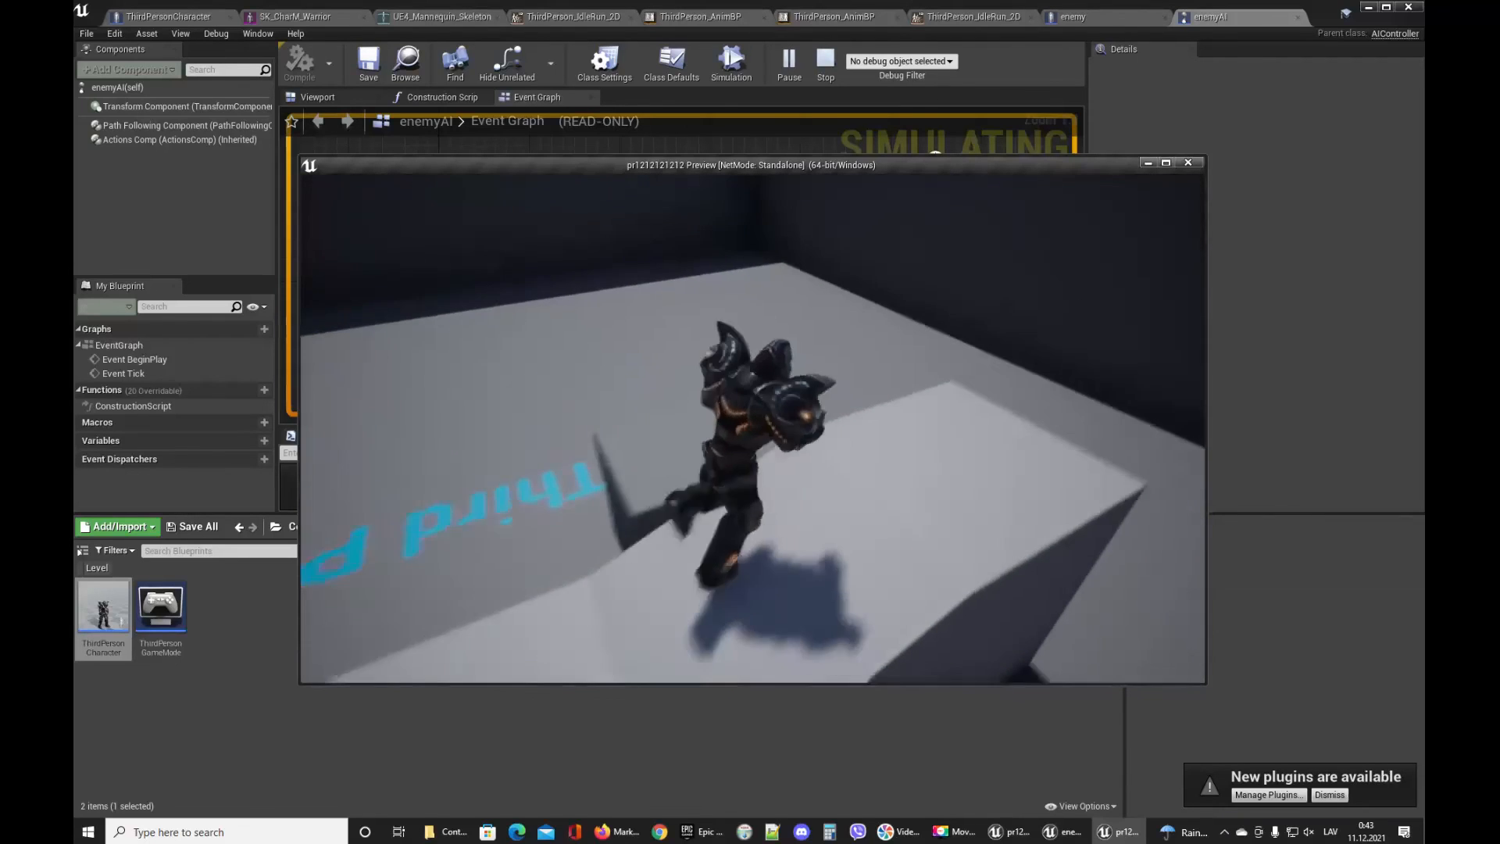
{"action": "key", "text": "w"}
{"action": "key", "text": "space"}
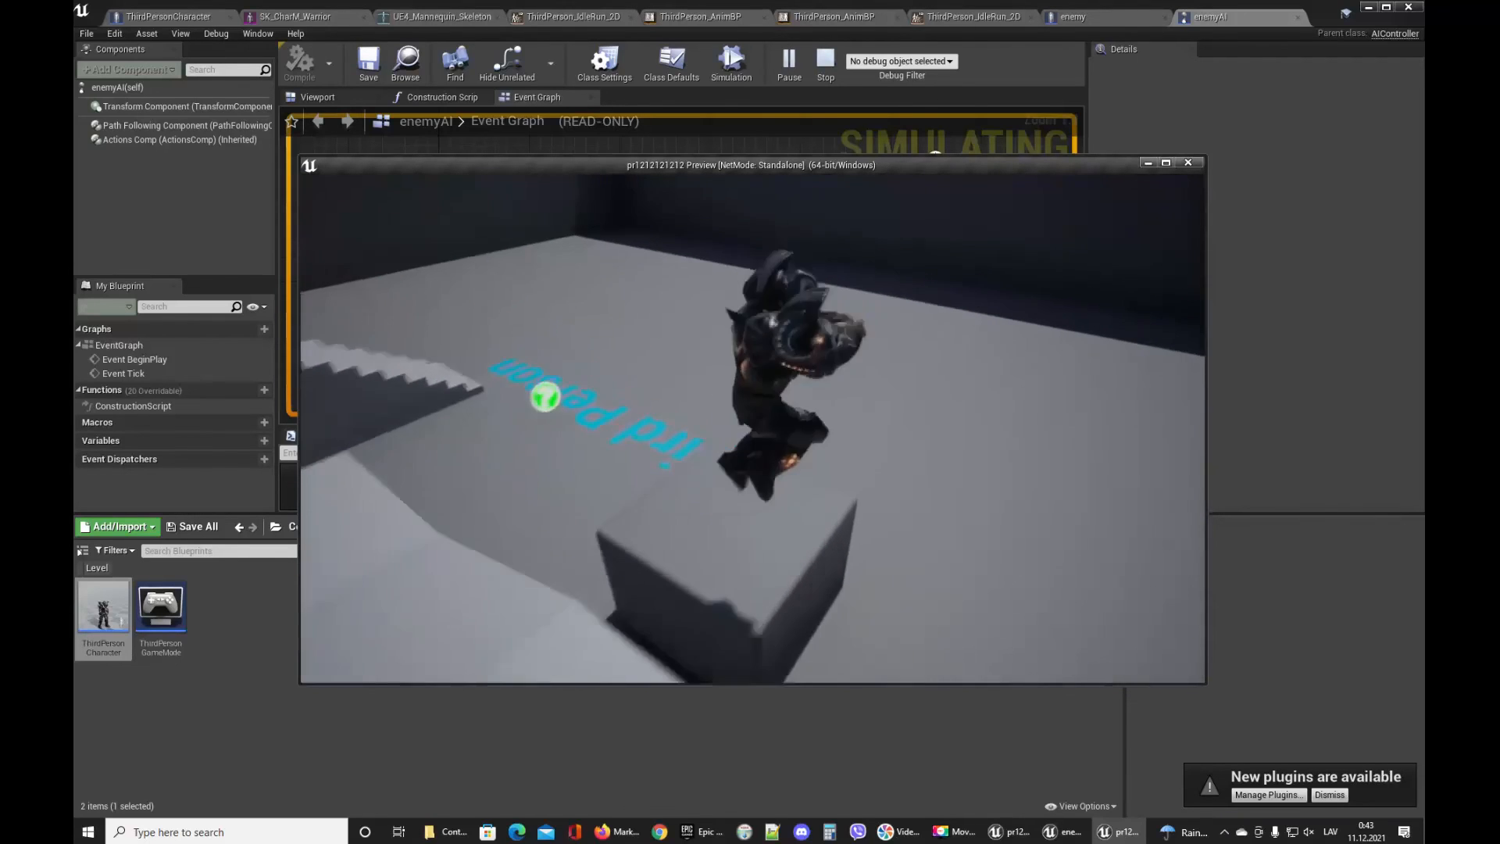
{"action": "key", "text": "w"}
{"action": "key", "text": "space"}
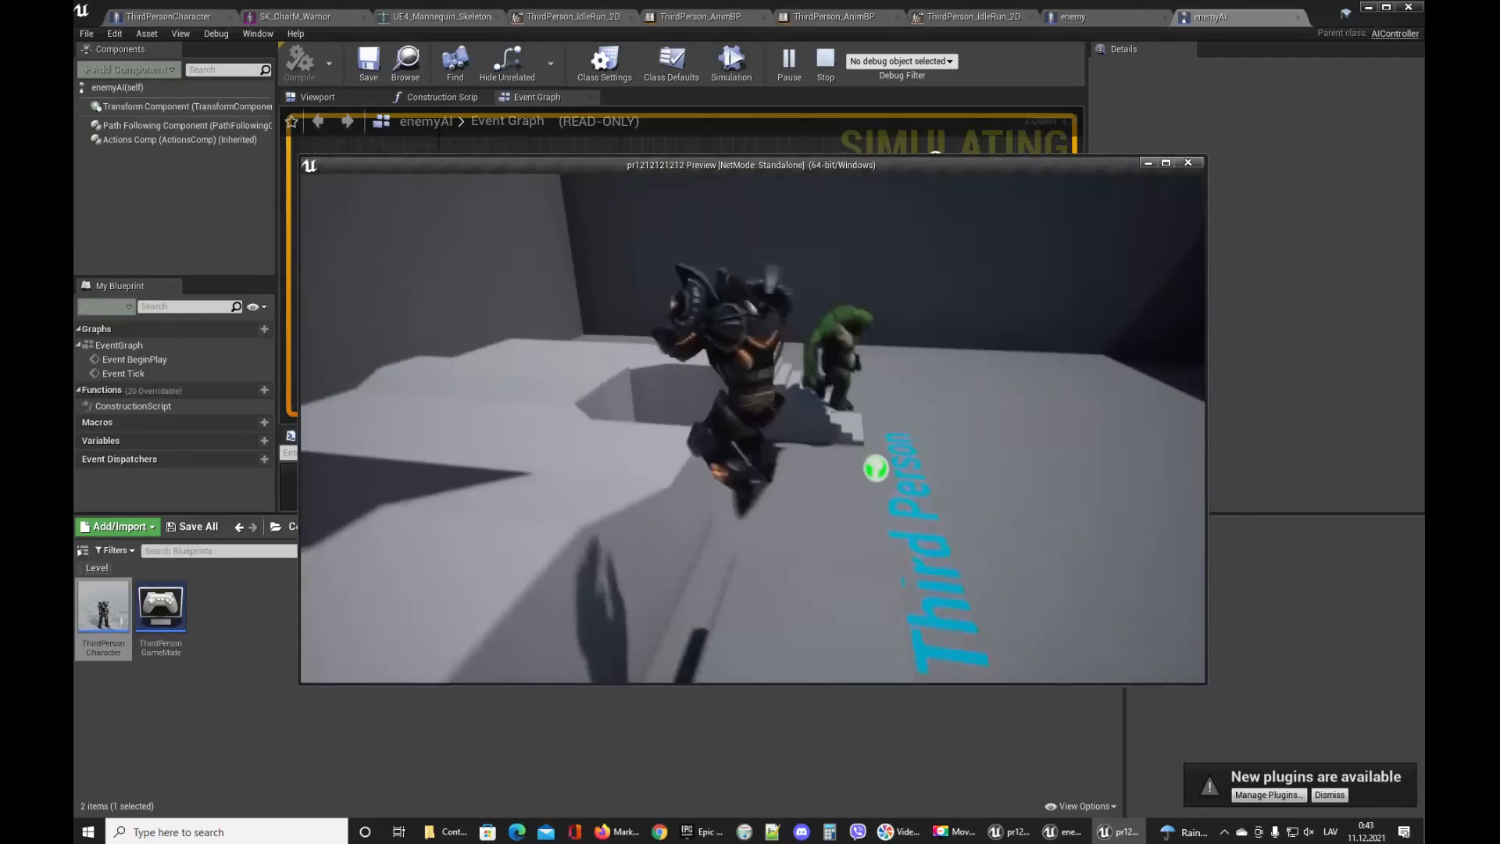
{"action": "key", "text": "d"}
{"action": "key", "text": "s"}
{"action": "key", "text": "space"}
{"action": "key", "text": "d"}
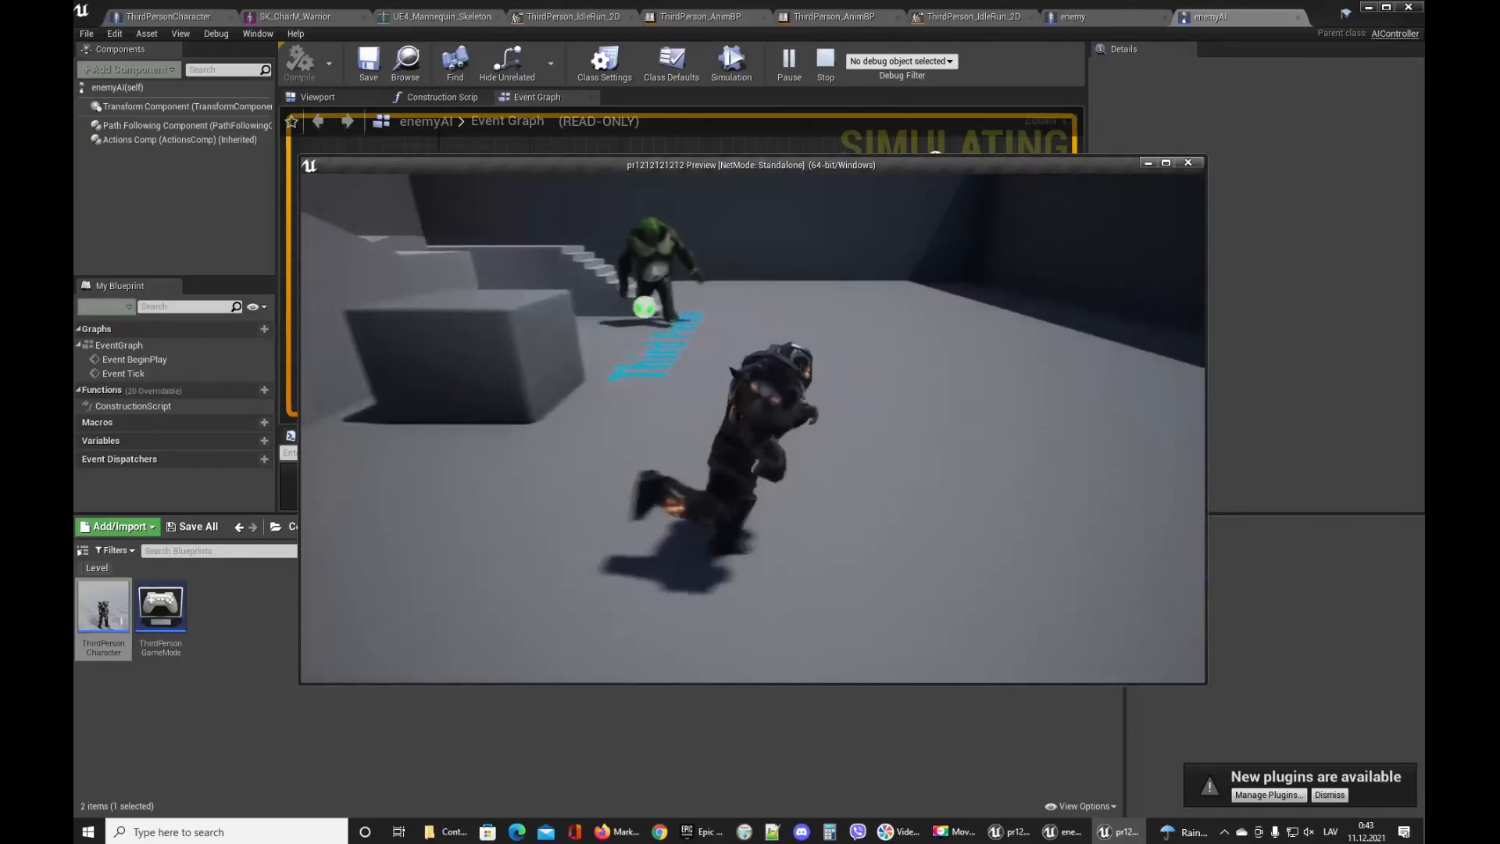
{"action": "key", "text": "d"}
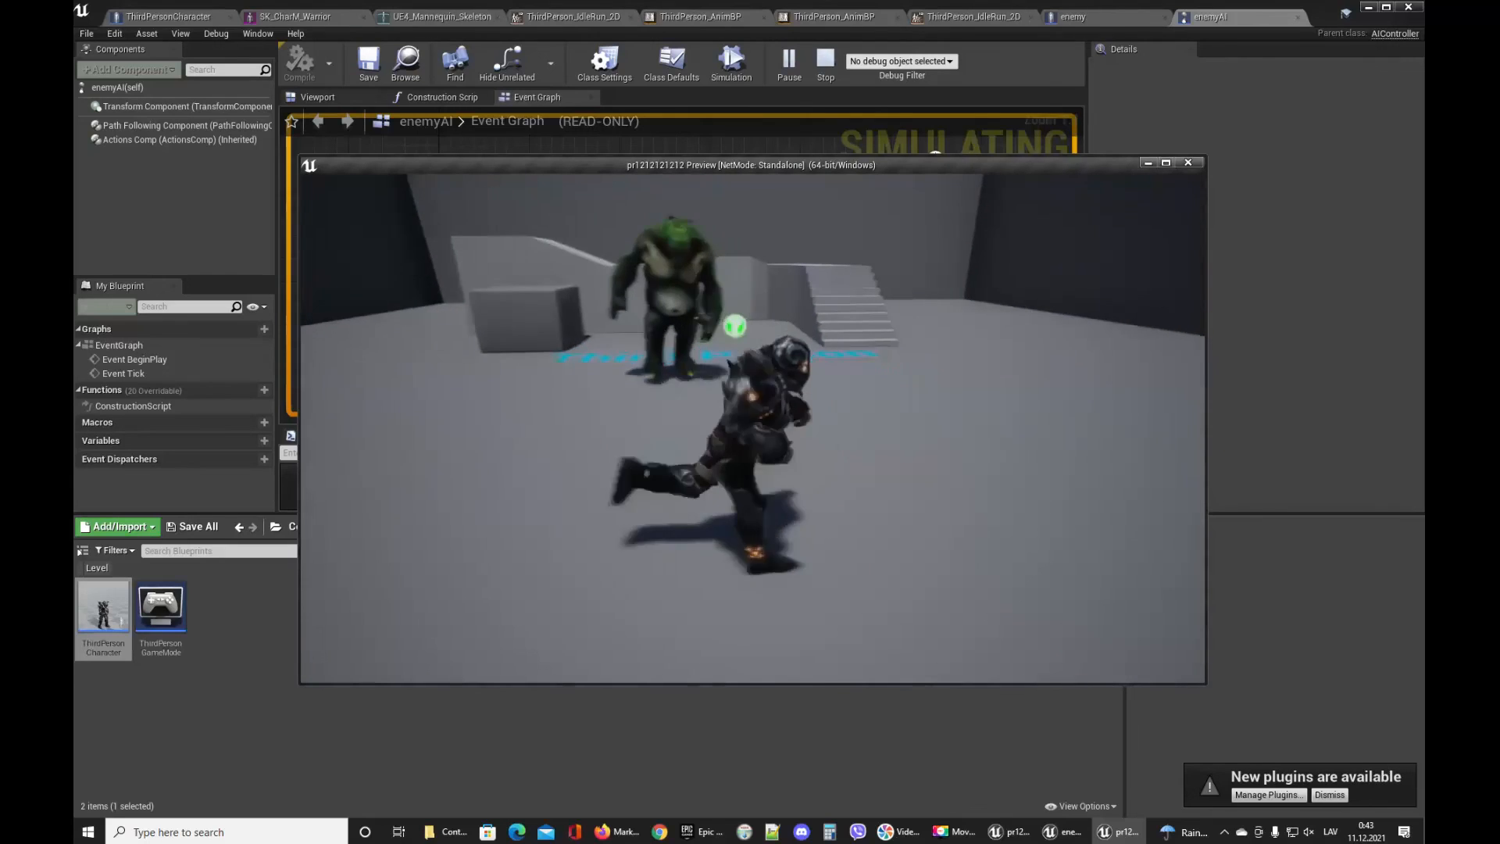
{"action": "key", "text": "d"}
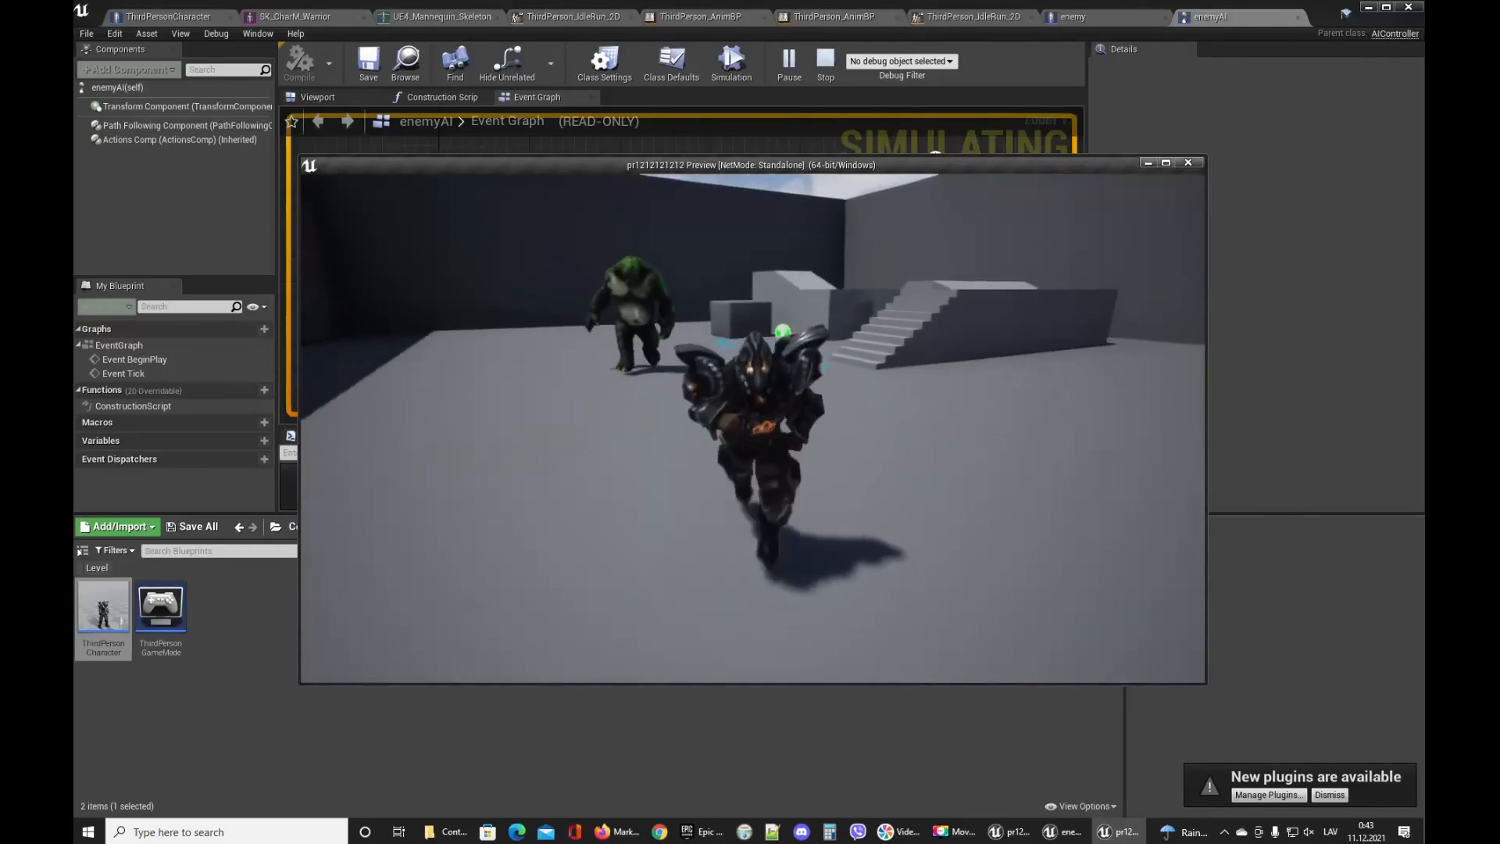
{"action": "key", "text": "a"}
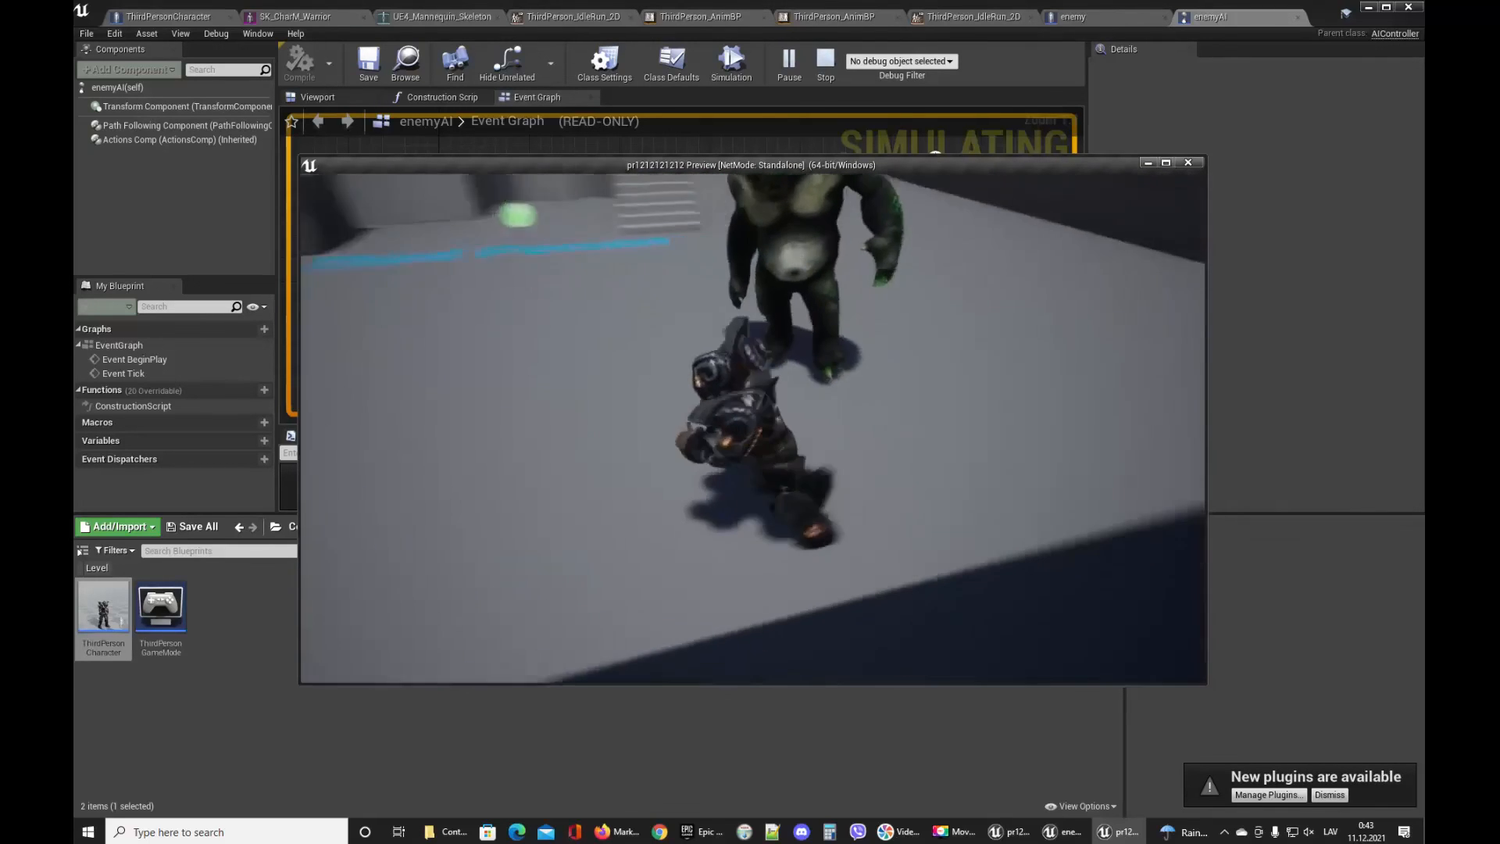
{"action": "key", "text": "s"}
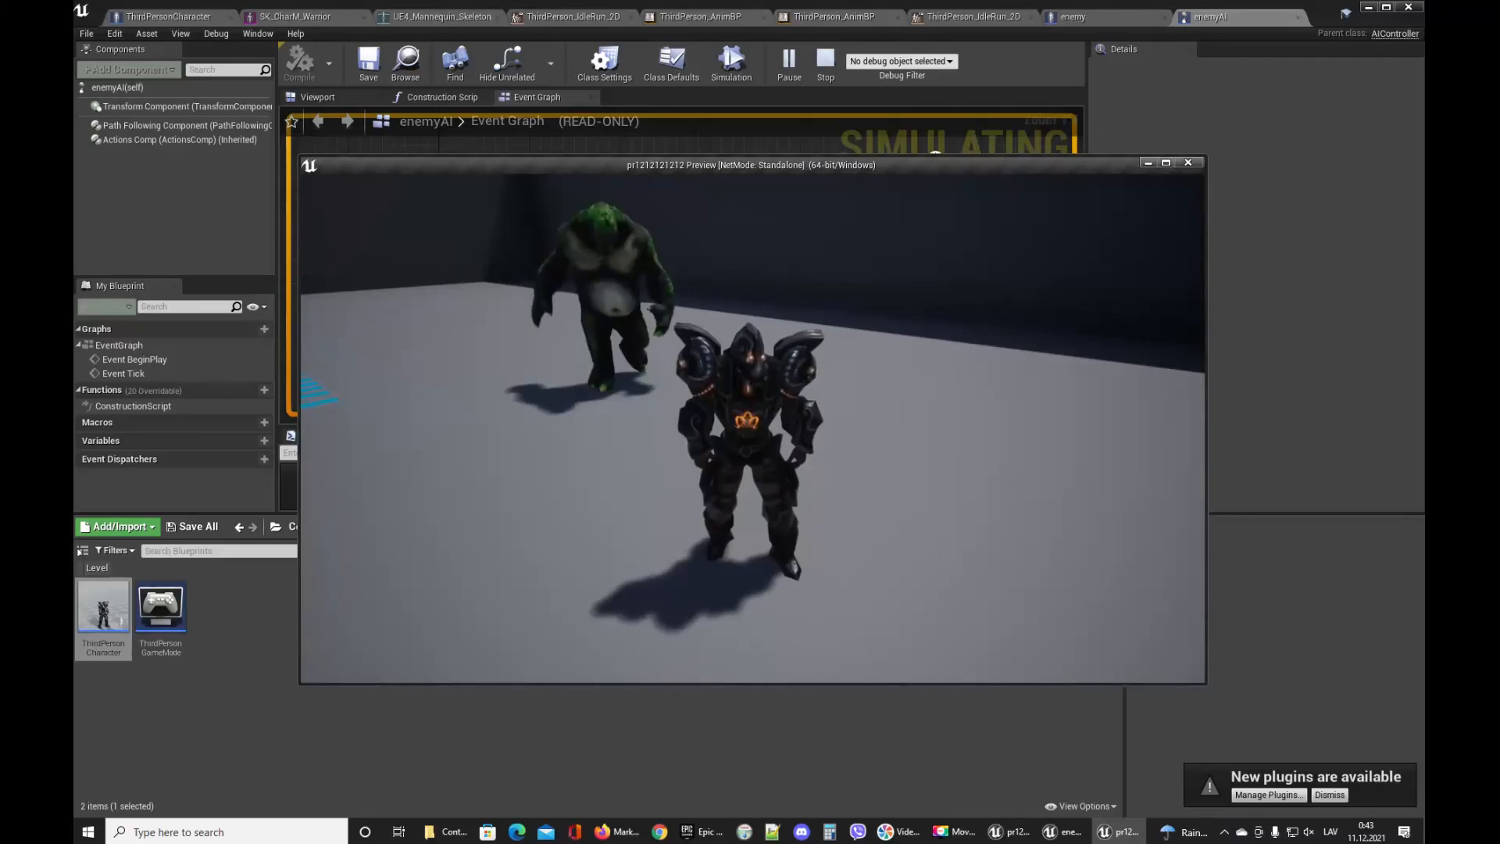
{"action": "key", "text": "w"}
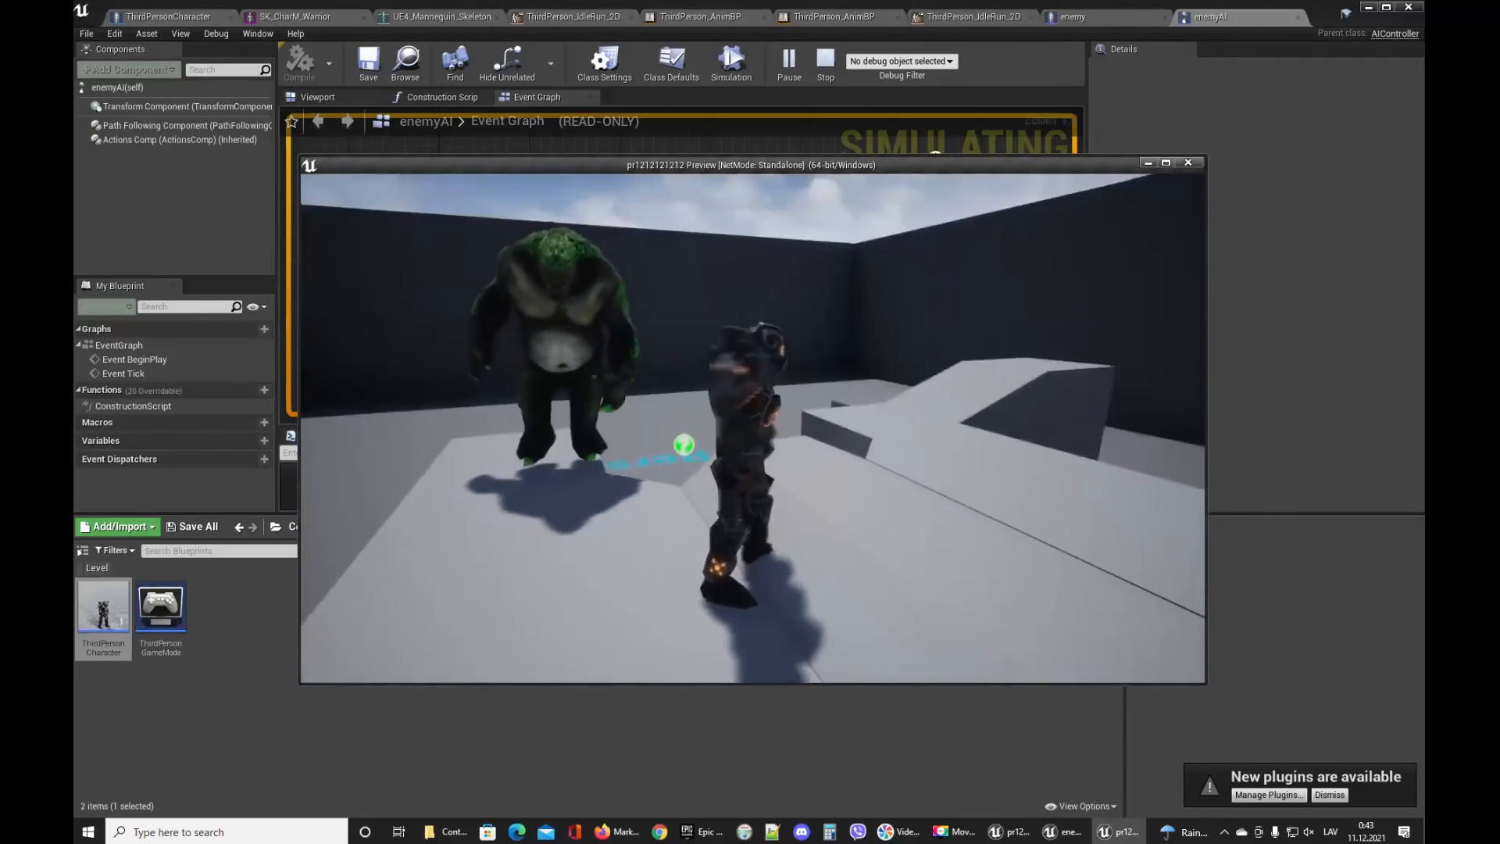
{"action": "key", "text": "w"}
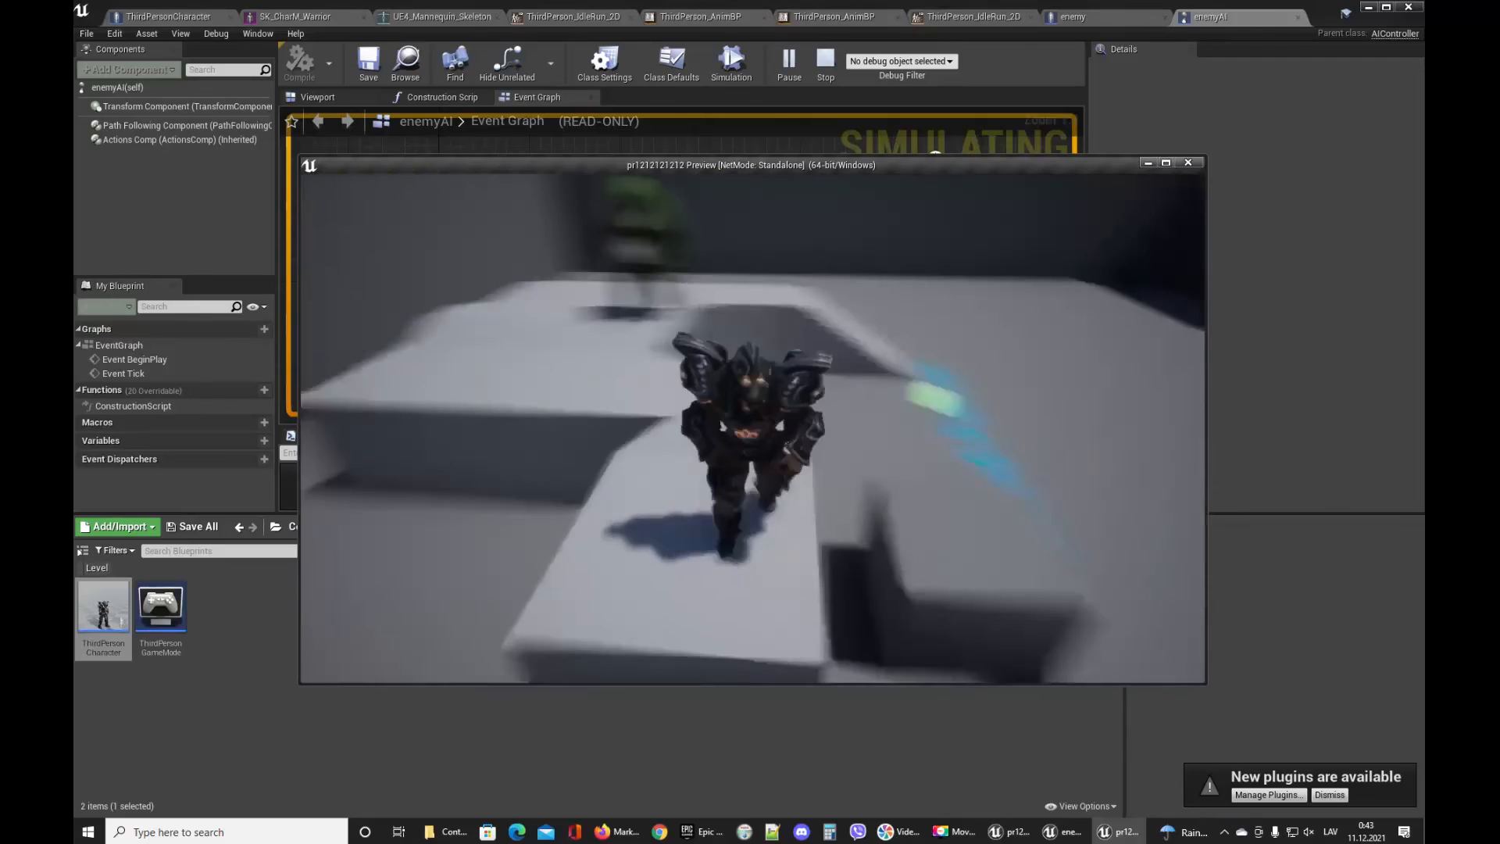
{"action": "key", "text": "w"}
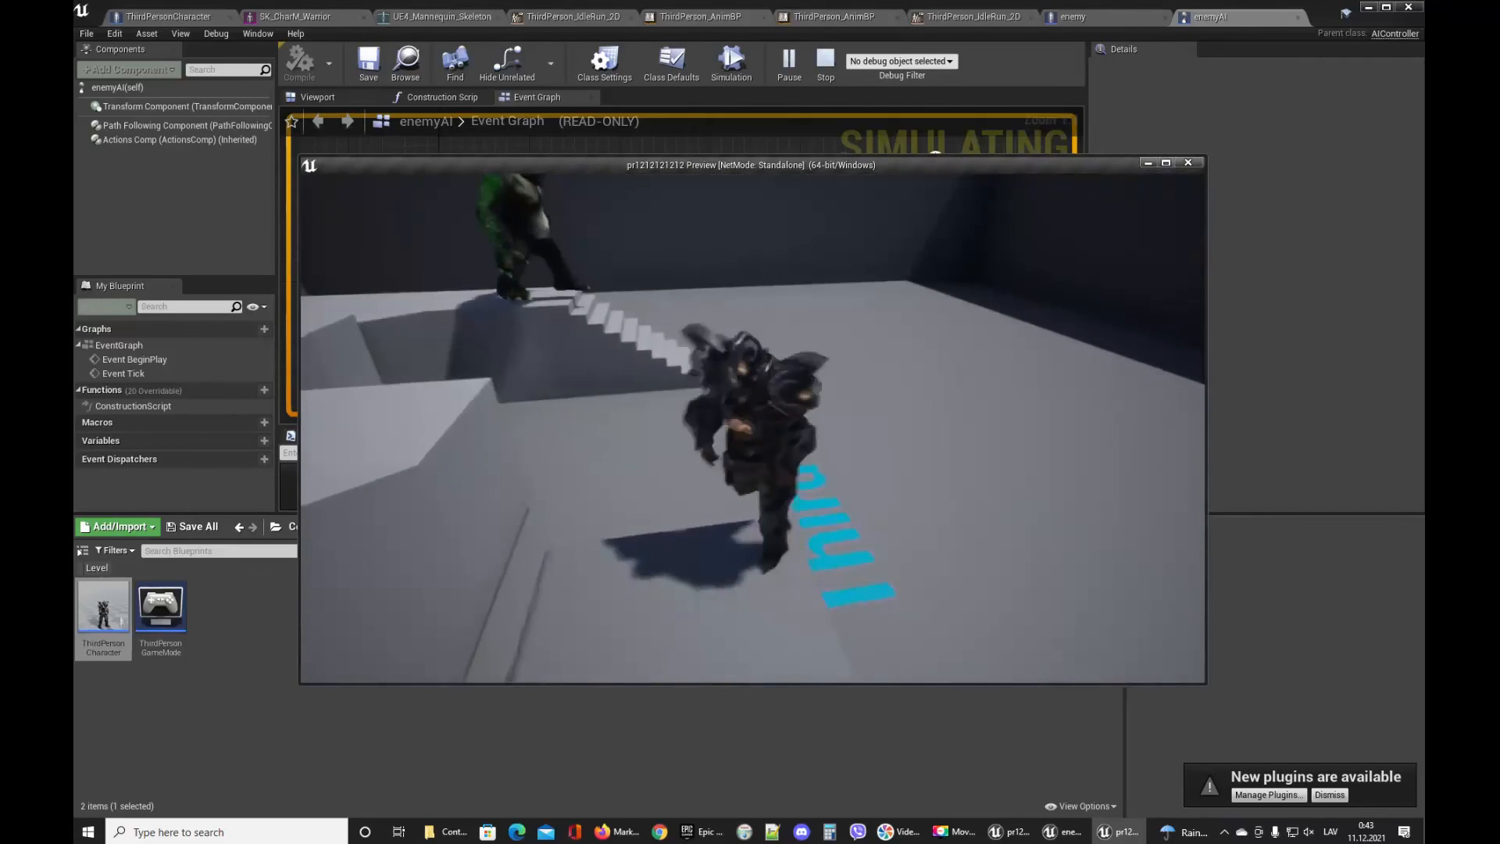
{"action": "key", "text": "space"}
{"action": "key", "text": "d"}
{"action": "key", "text": "a"}
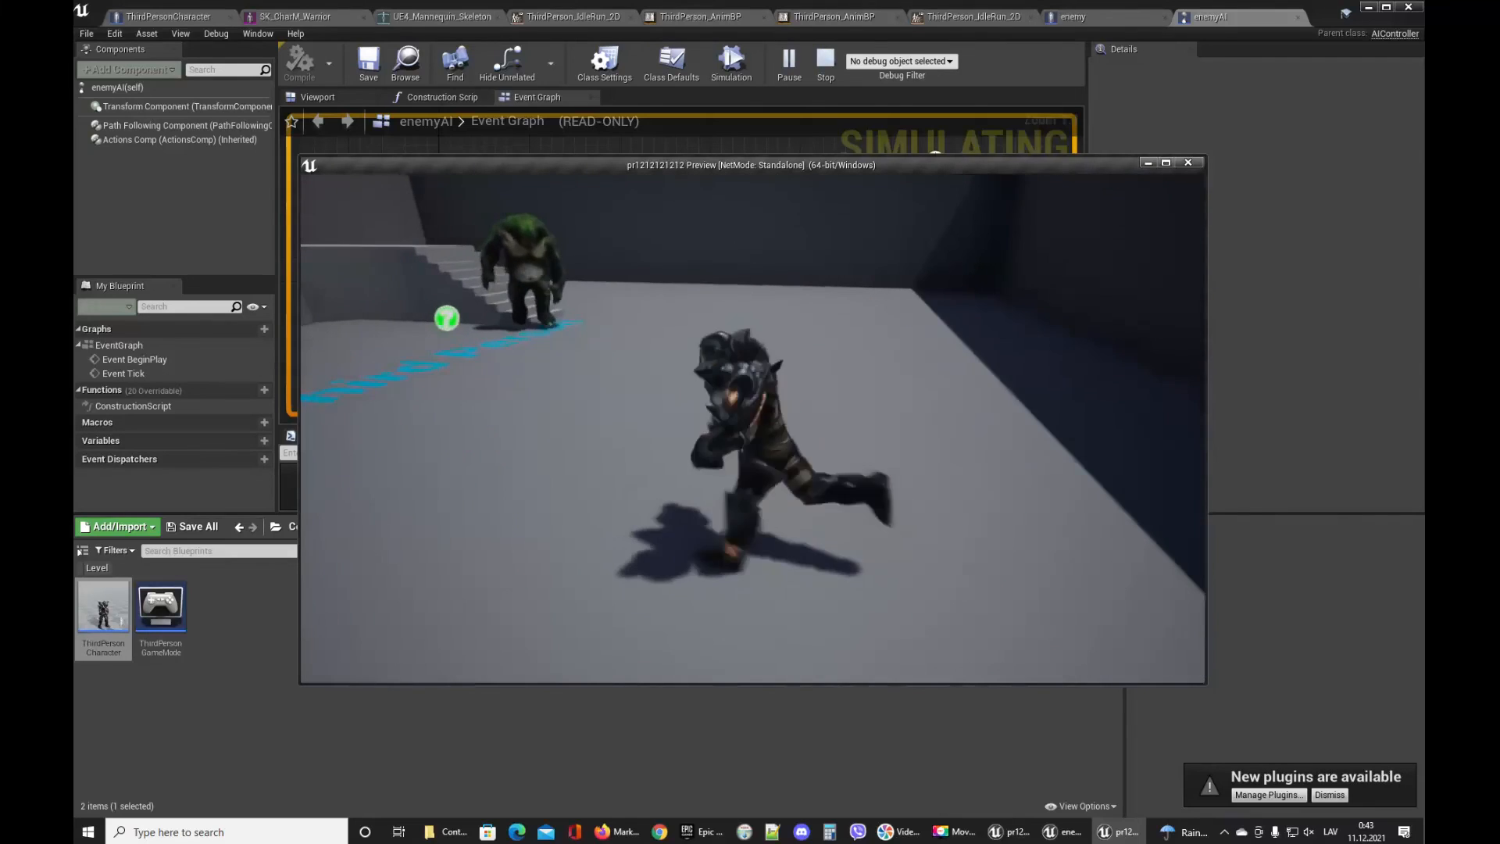
{"action": "key", "text": "s"}
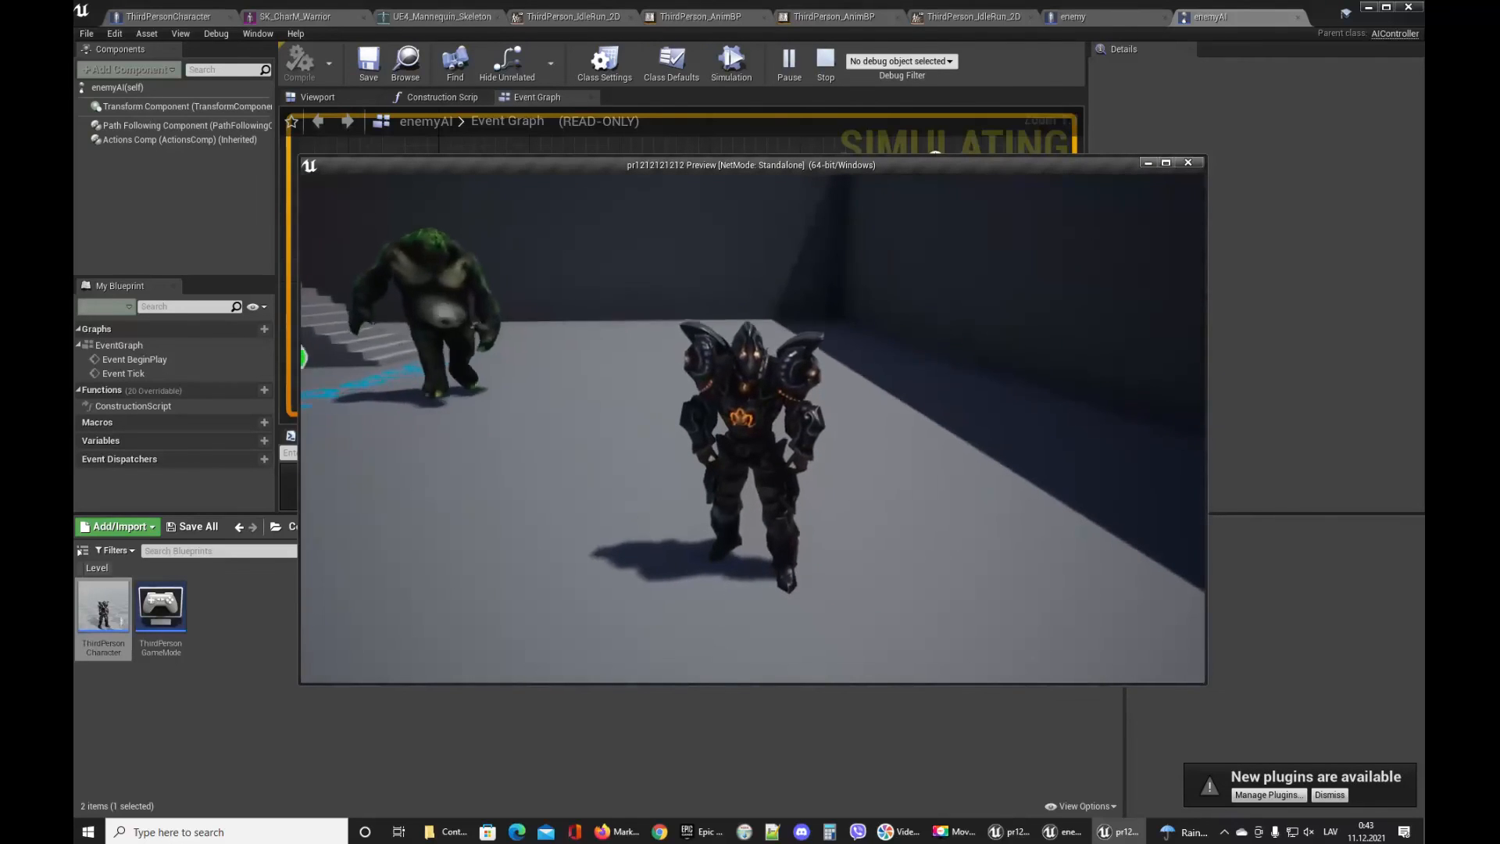
{"action": "key", "text": "s"}
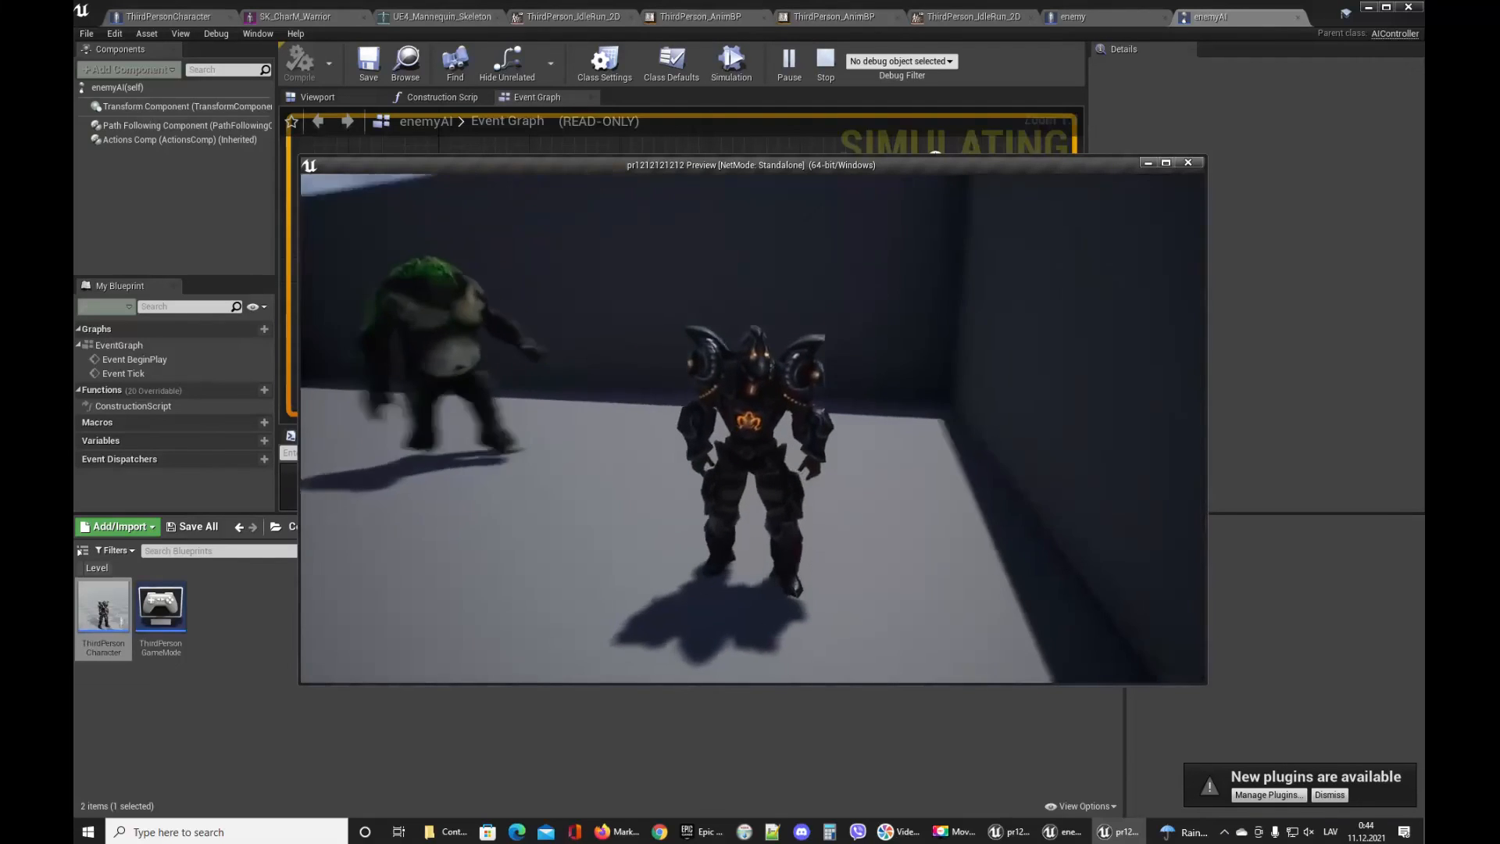
{"action": "key", "text": "s"}
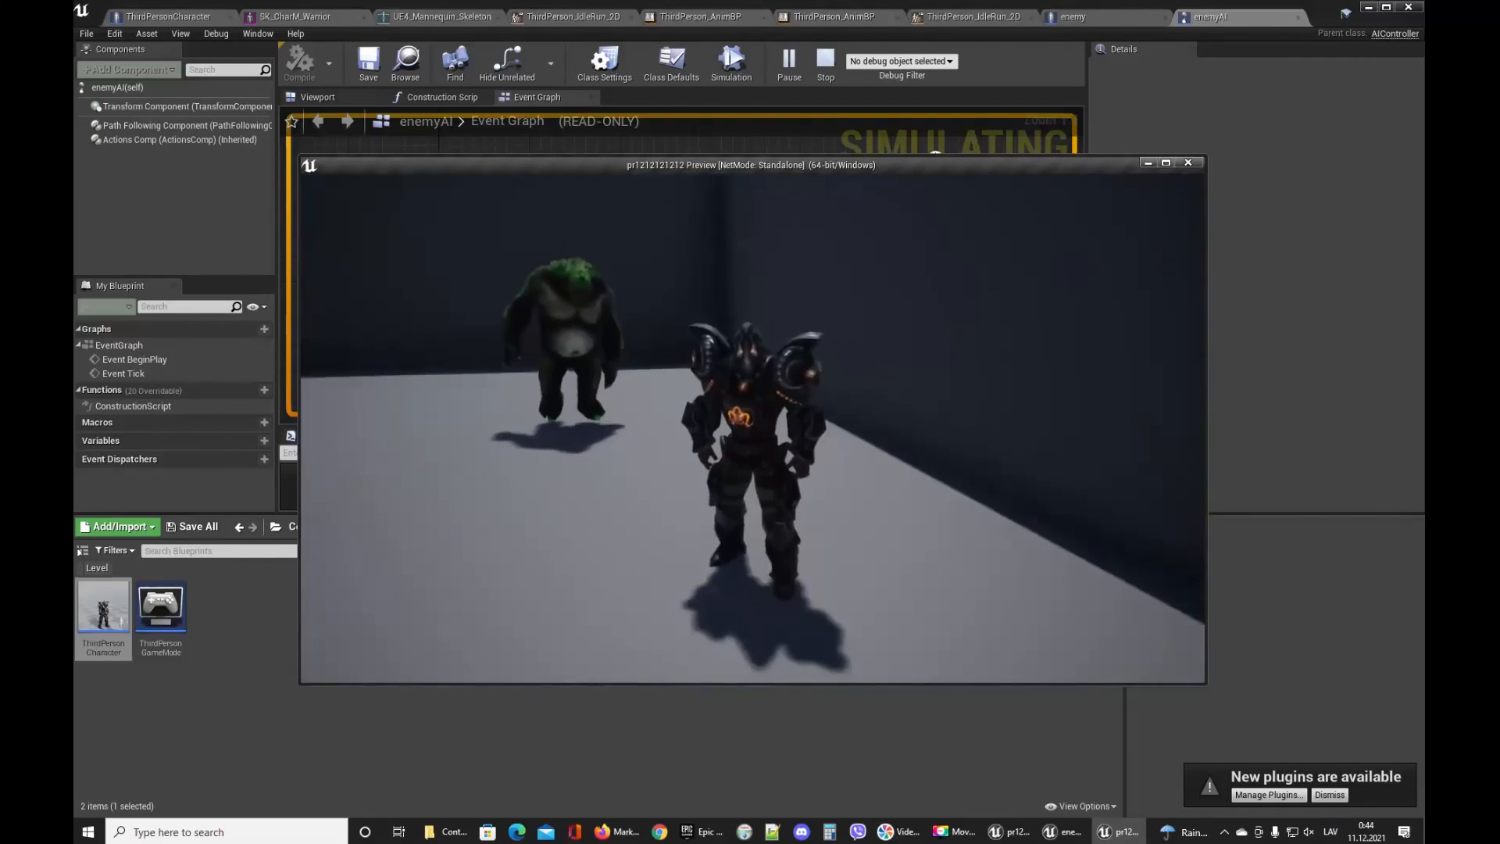
{"action": "key", "text": "s"}
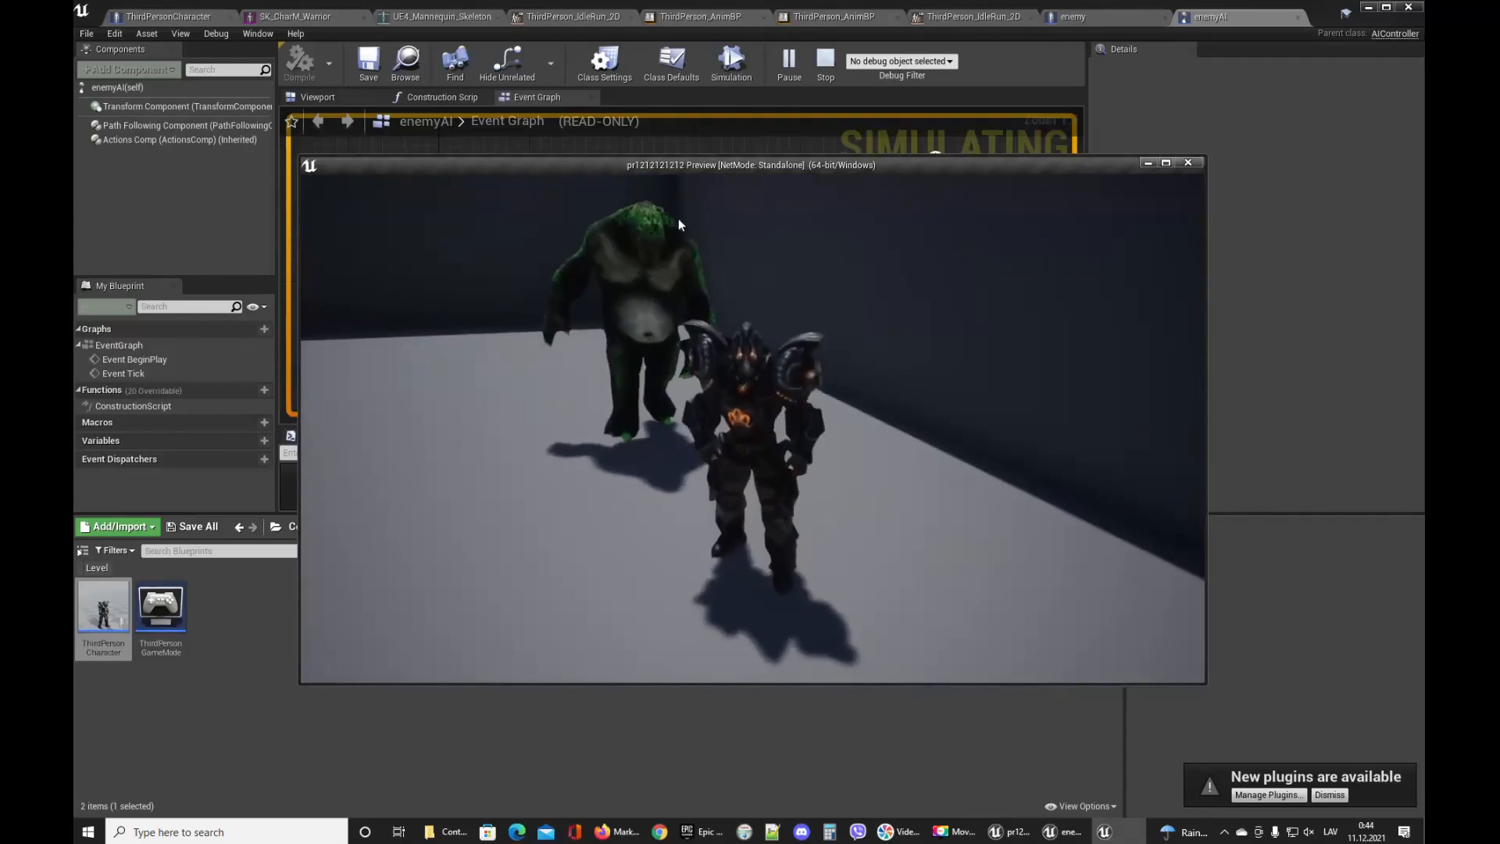
{"action": "key", "text": "Escape"}
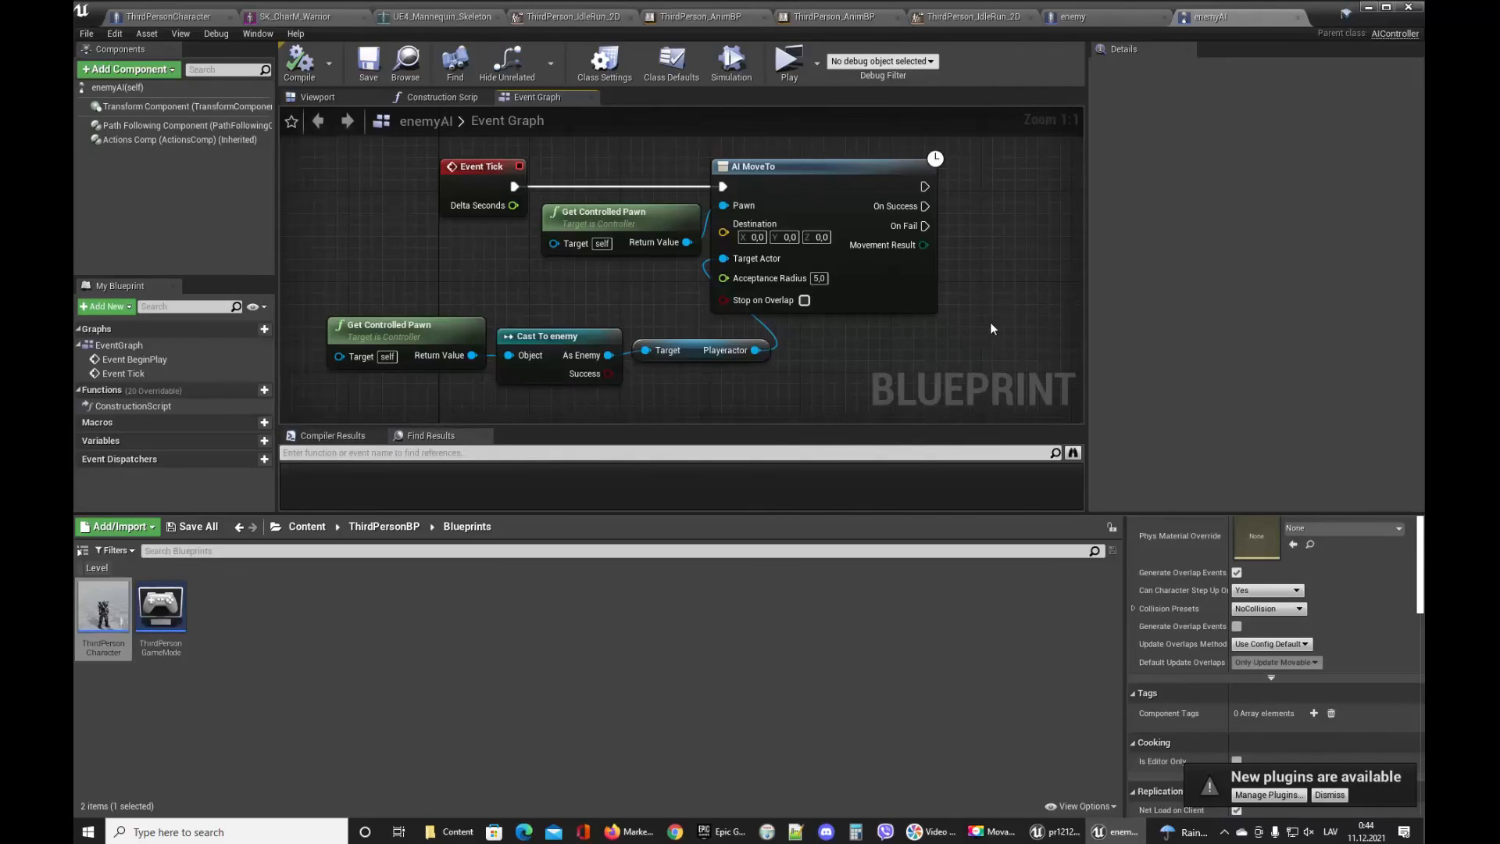
{"action": "left_click", "coordinate": [1000, 831]}
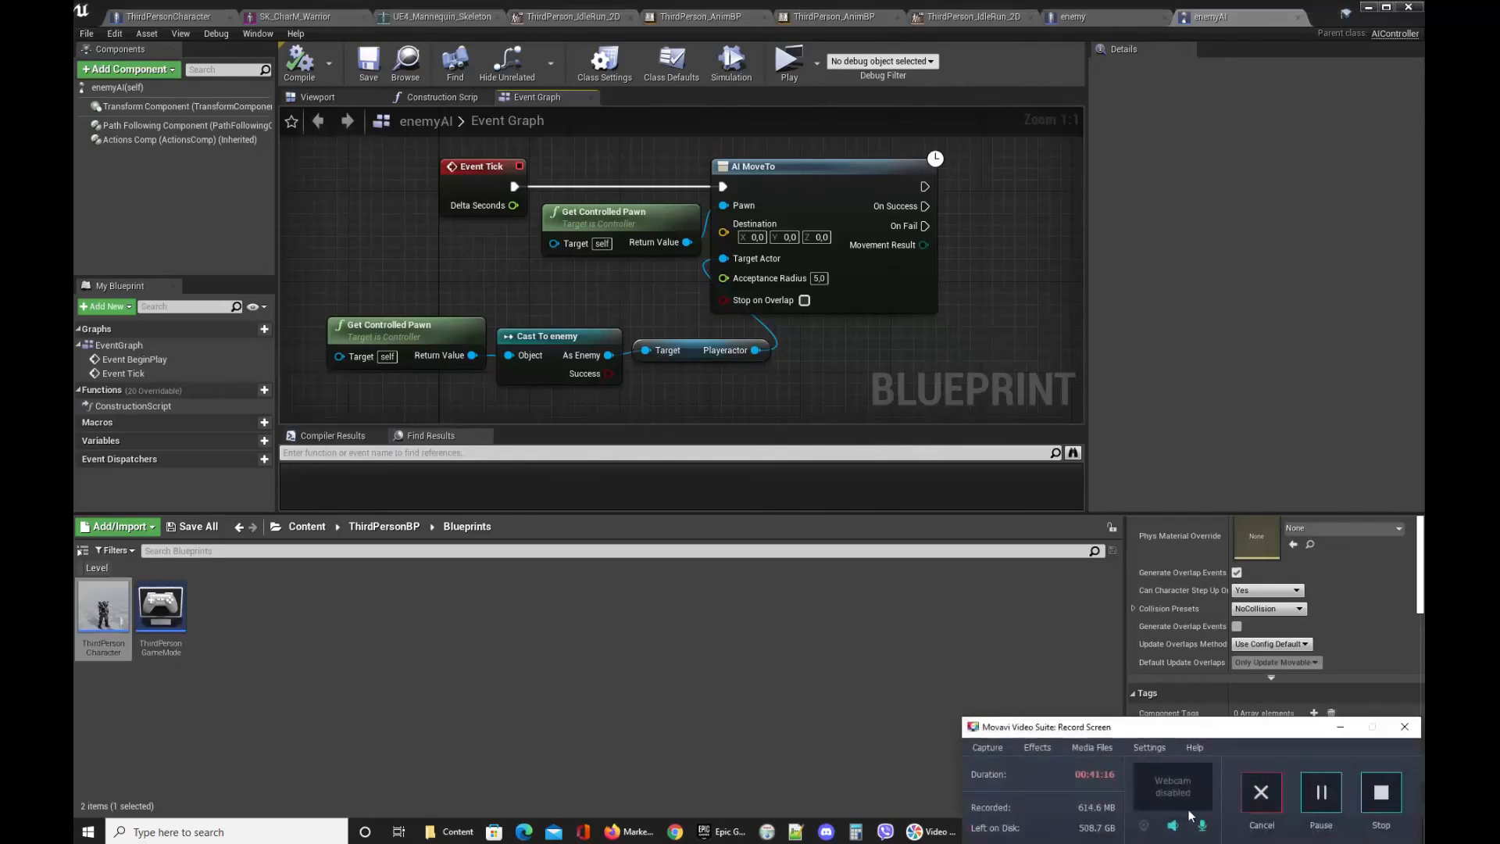